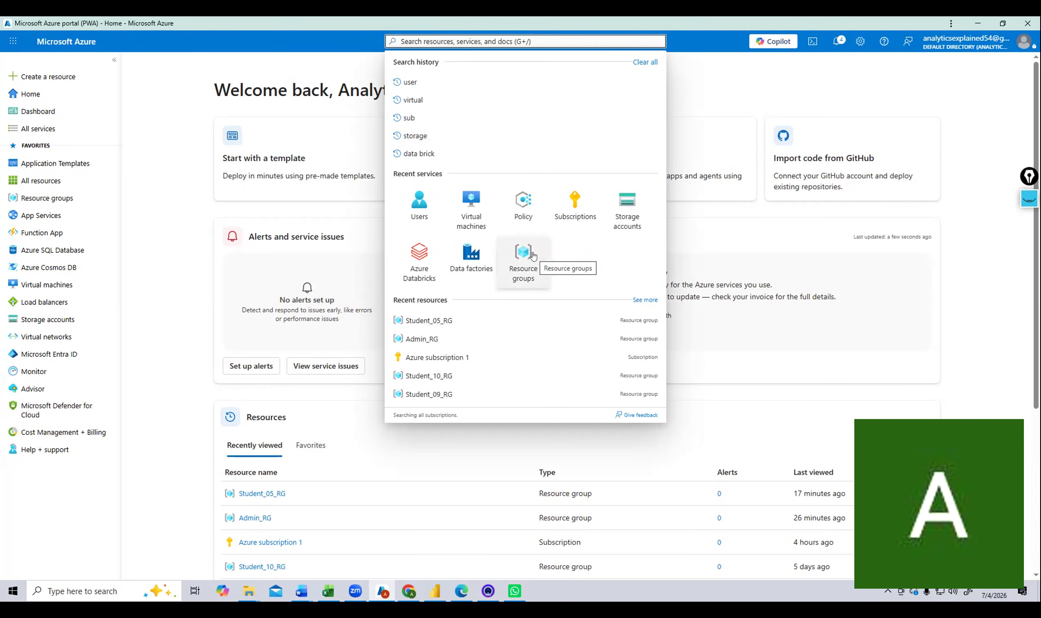
Open the Resource groups list showing Admin_RG and Student_01_RG through Student_10_RG.
click(532, 255)
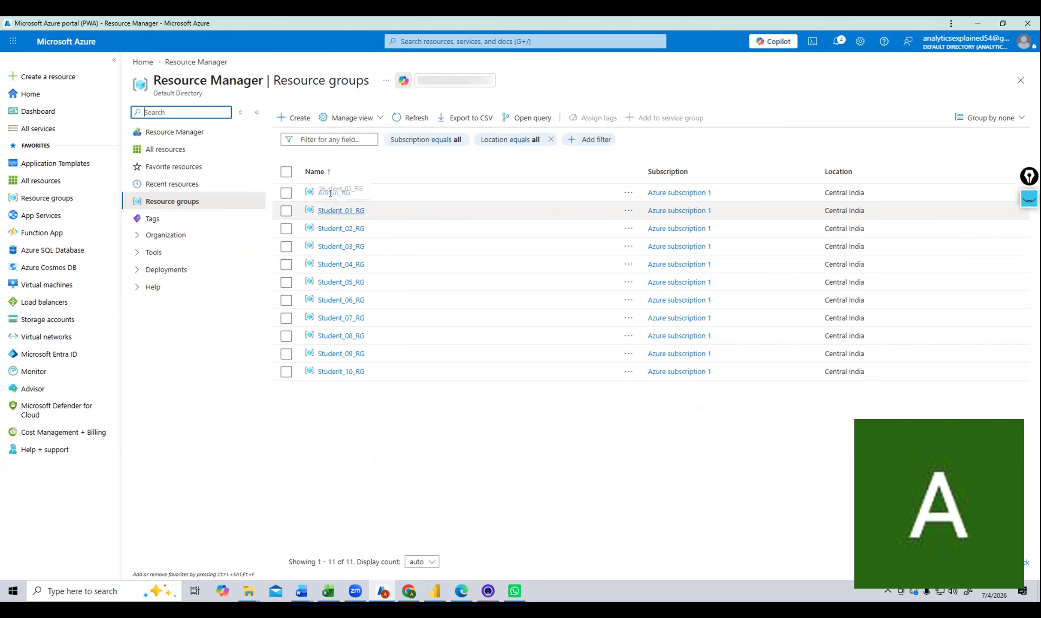
click(453, 46)
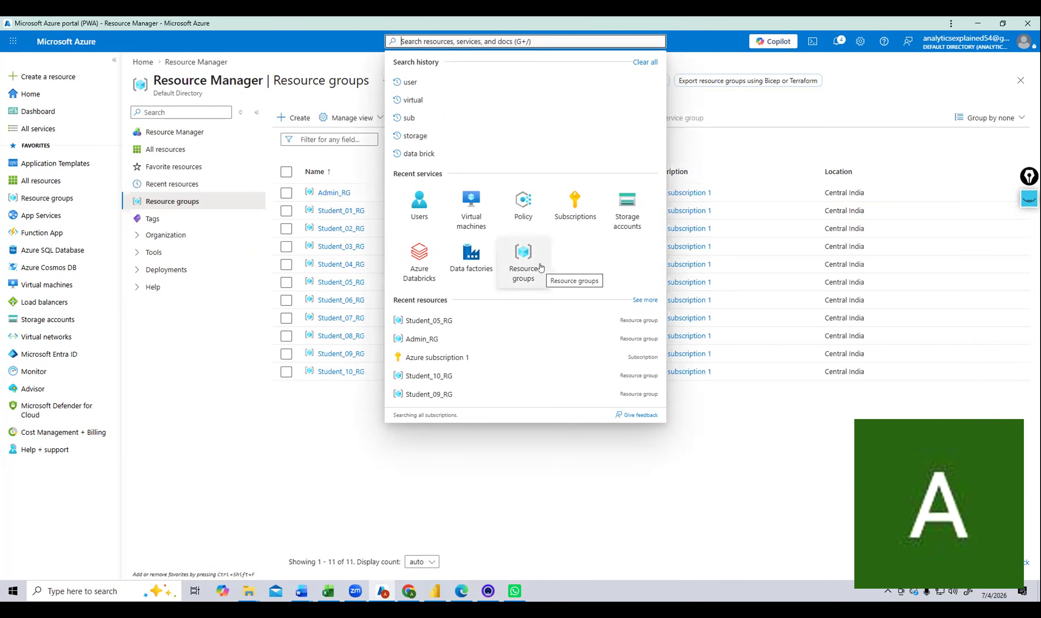
click(277, 44)
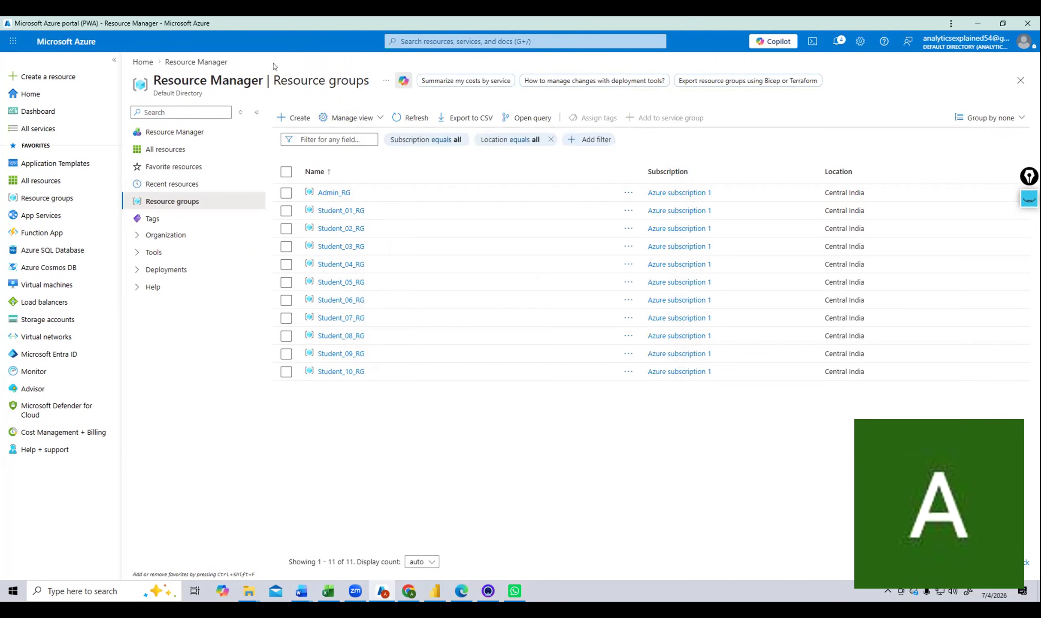
Start a new resource group in Central India and enter the name RG_Finance_Billing.
click(293, 124)
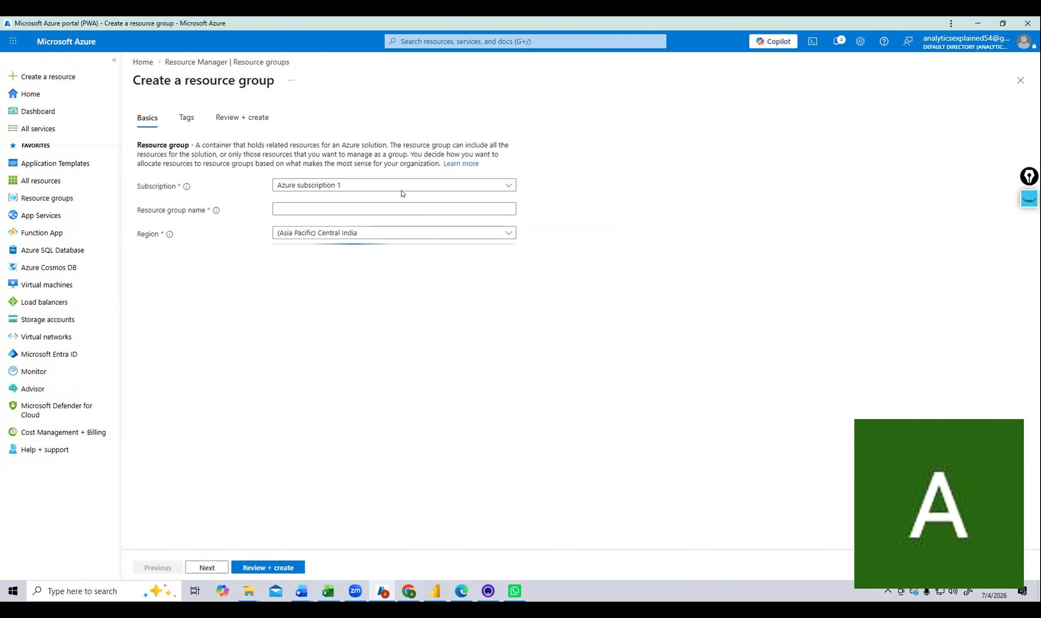
click(372, 209)
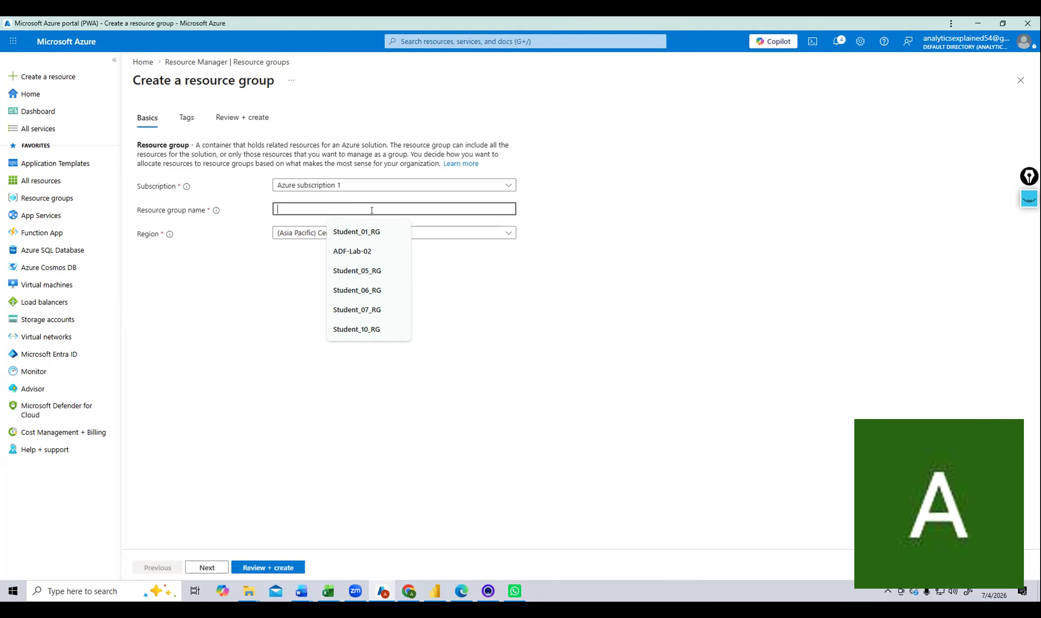
text(RG_)
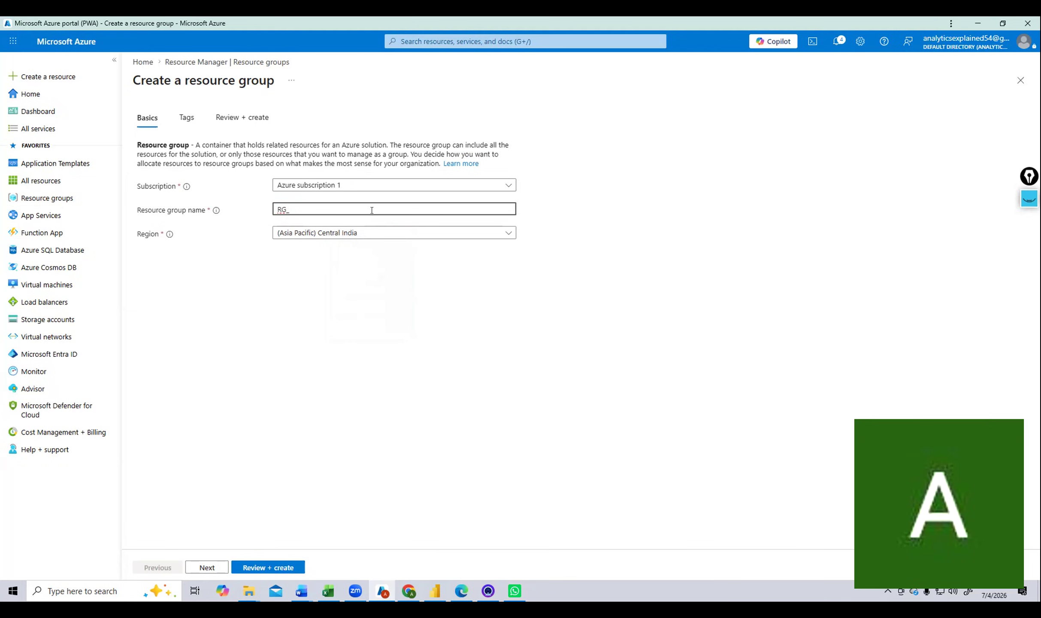
text(Finance_Billing)
Clear the group name, leave Central India, and go back to Resource groups without creating it.
key(BackSpace)
key(BackSpace)
key(BackSpace)
key(BackSpace)
key(BackSpace)
key(BackSpace)
key(BackSpace)
key(BackSpace)
key(BackSpace)
key(BackSpace)
key(BackSpace)
key(BackSpace)
key(BackSpace)
key(BackSpace)
key(BackSpace)
key(BackSpace)
key(BackSpace)
key(BackSpace)
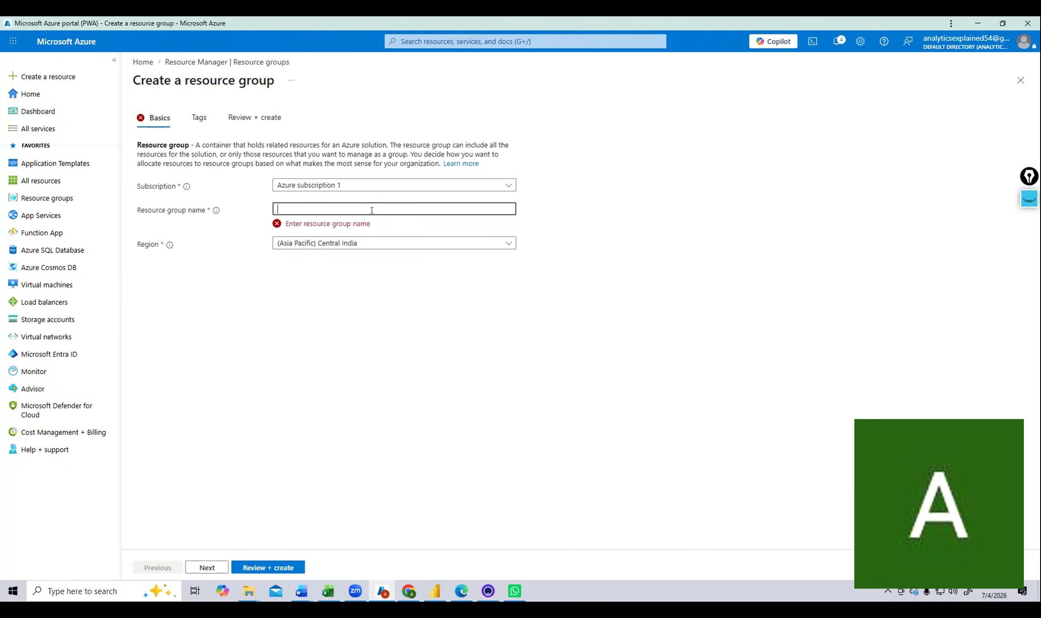
click(404, 241)
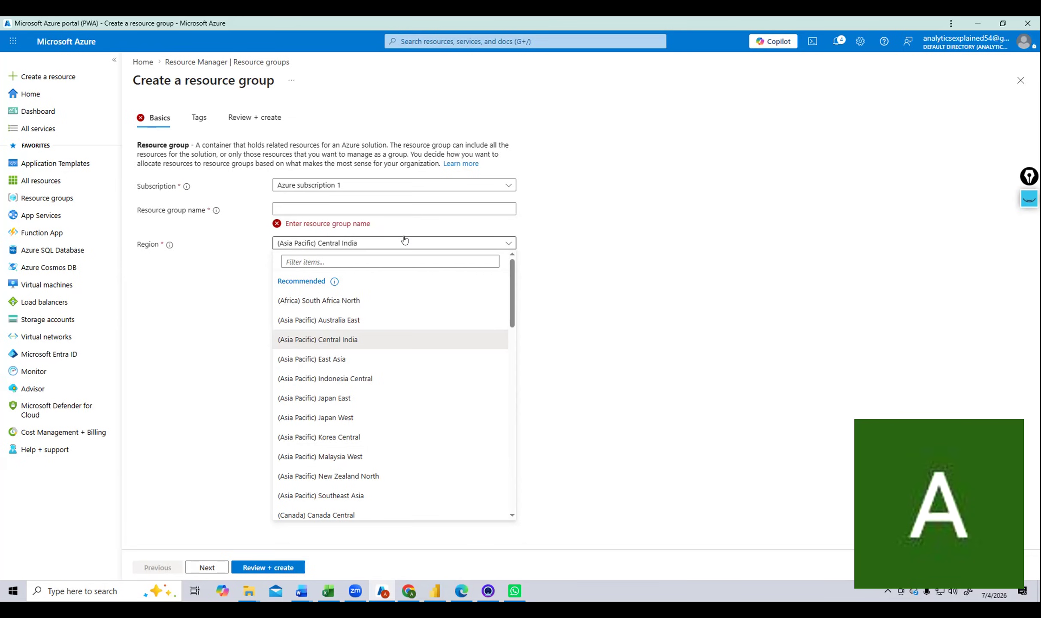
click(725, 245)
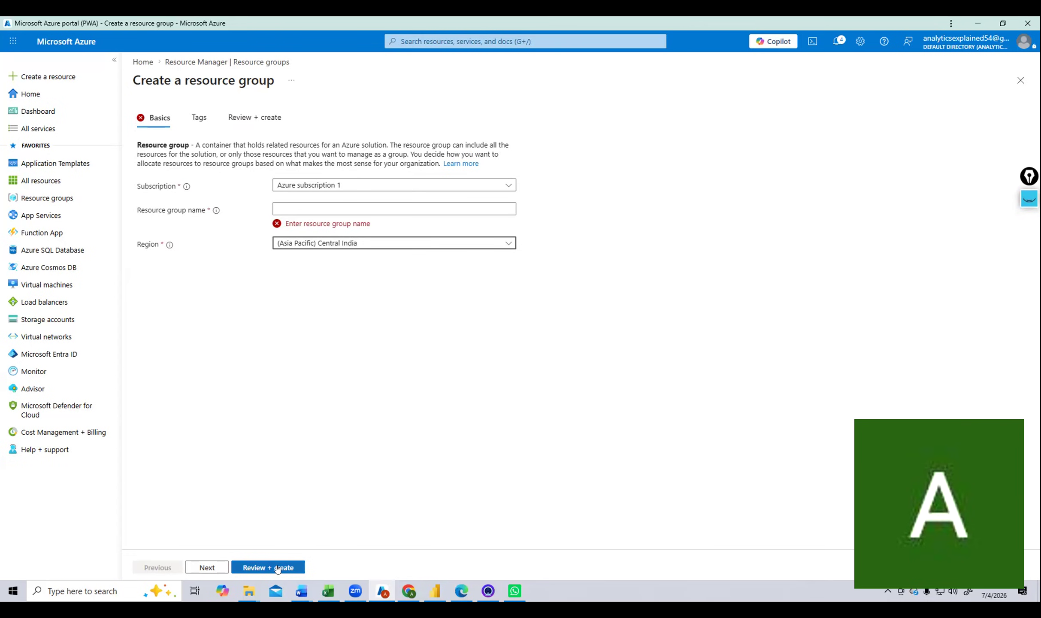
click(469, 39)
click(510, 255)
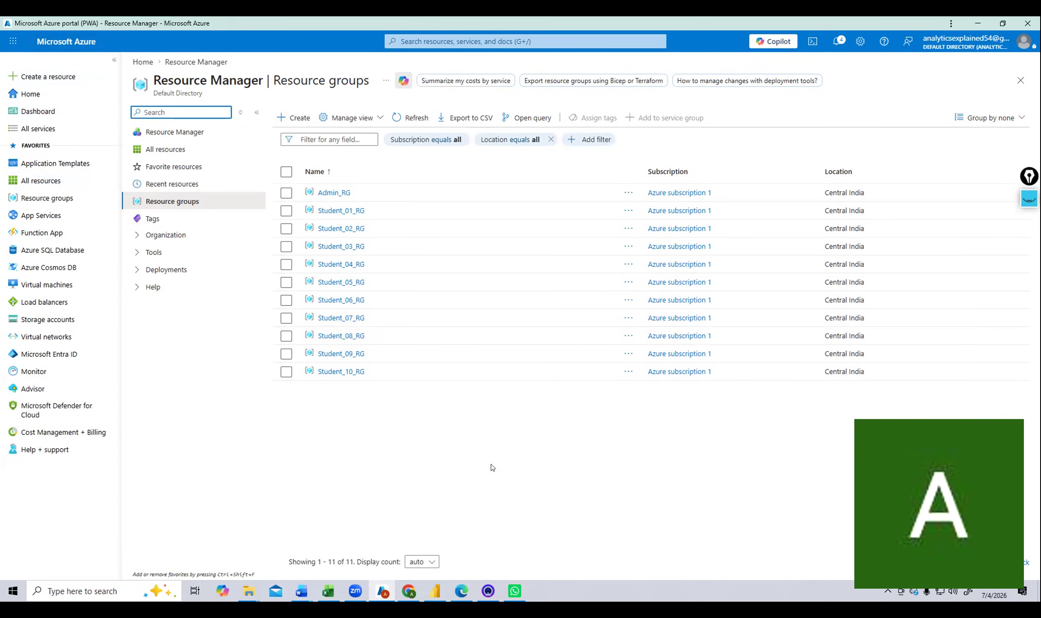
Open the empty Admin_RG group and launch Marketplace from its + Create button.
click(336, 197)
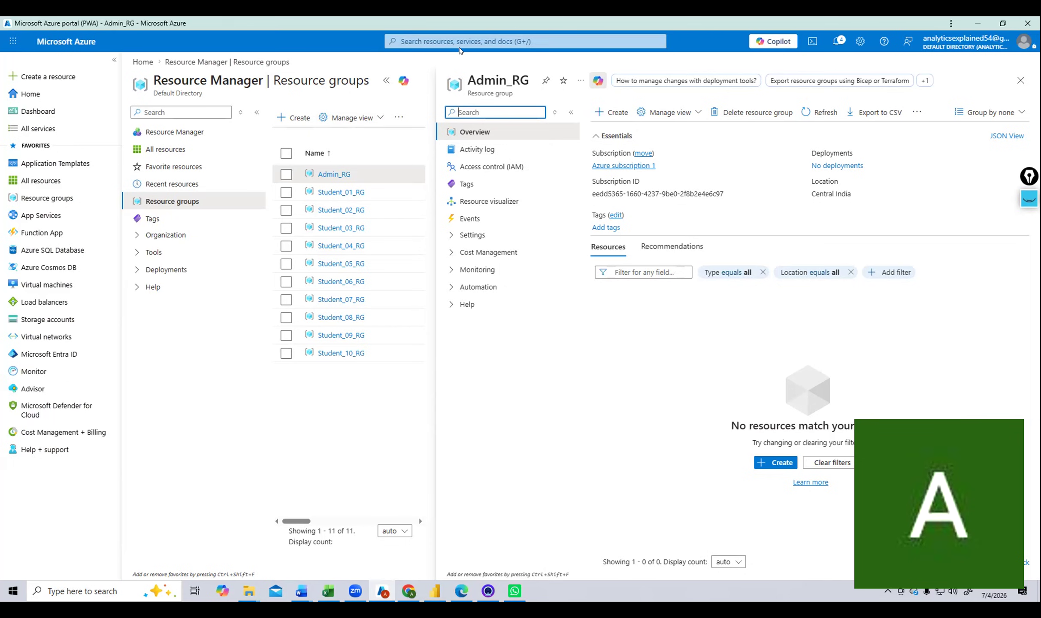
click(597, 108)
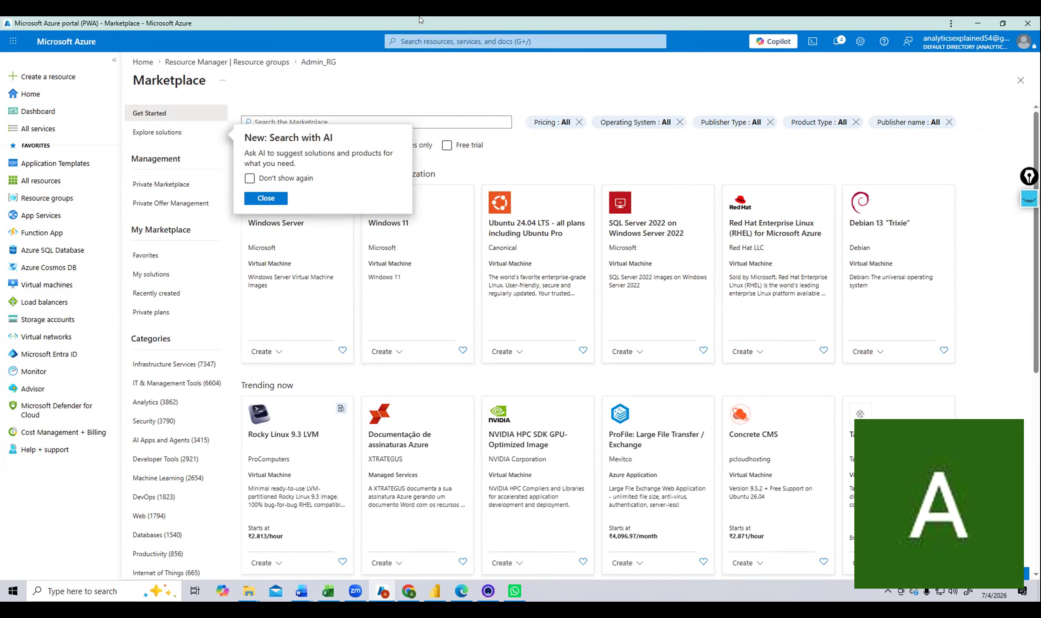
Go to Virtual machines and open the Create a virtual machine form.
click(434, 41)
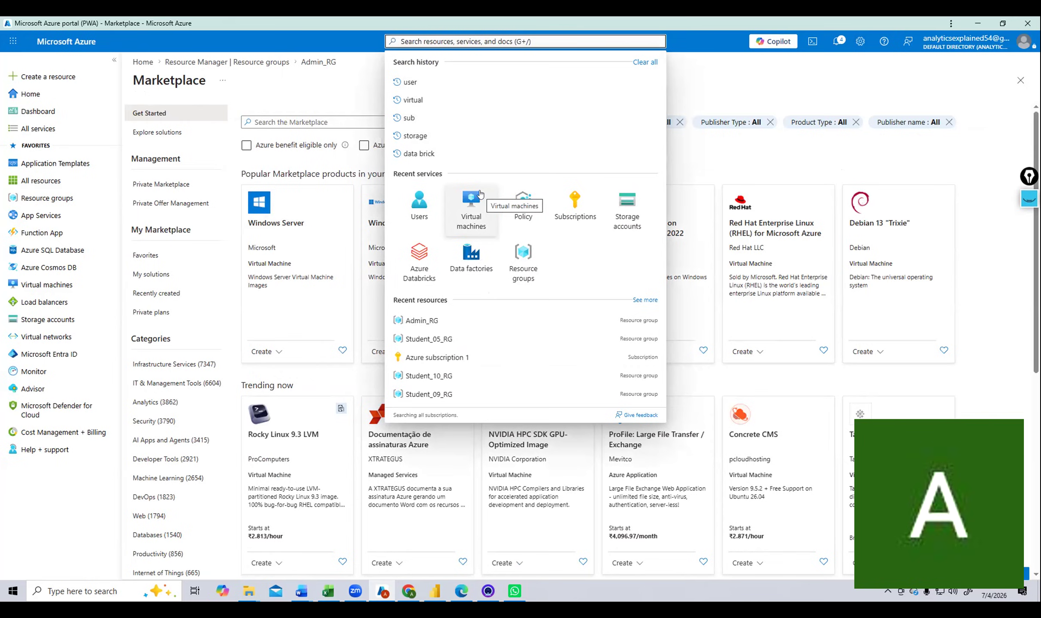
click(471, 206)
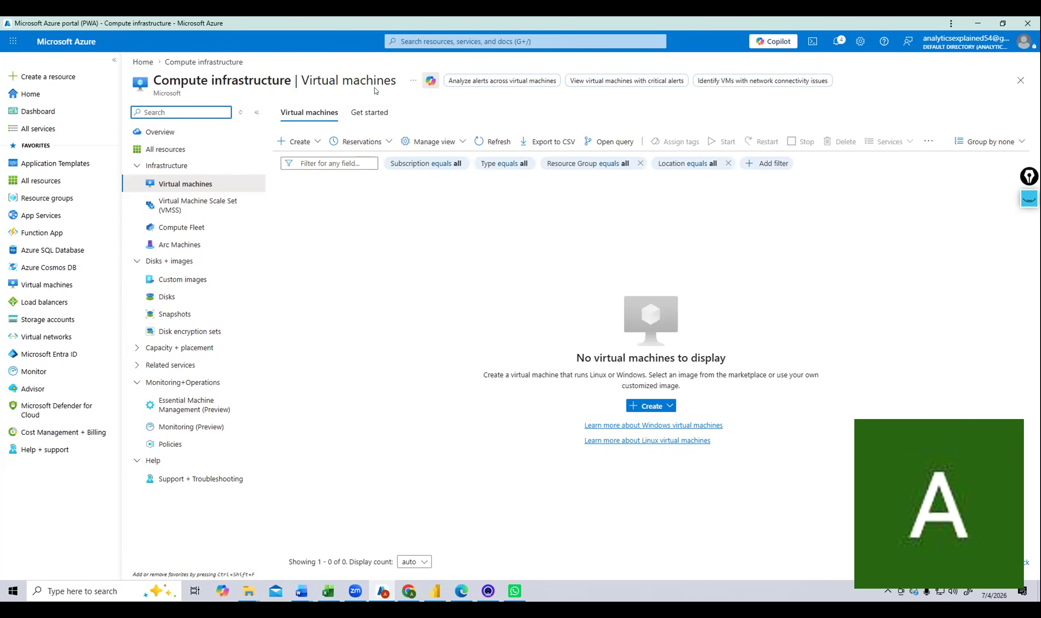
click(310, 147)
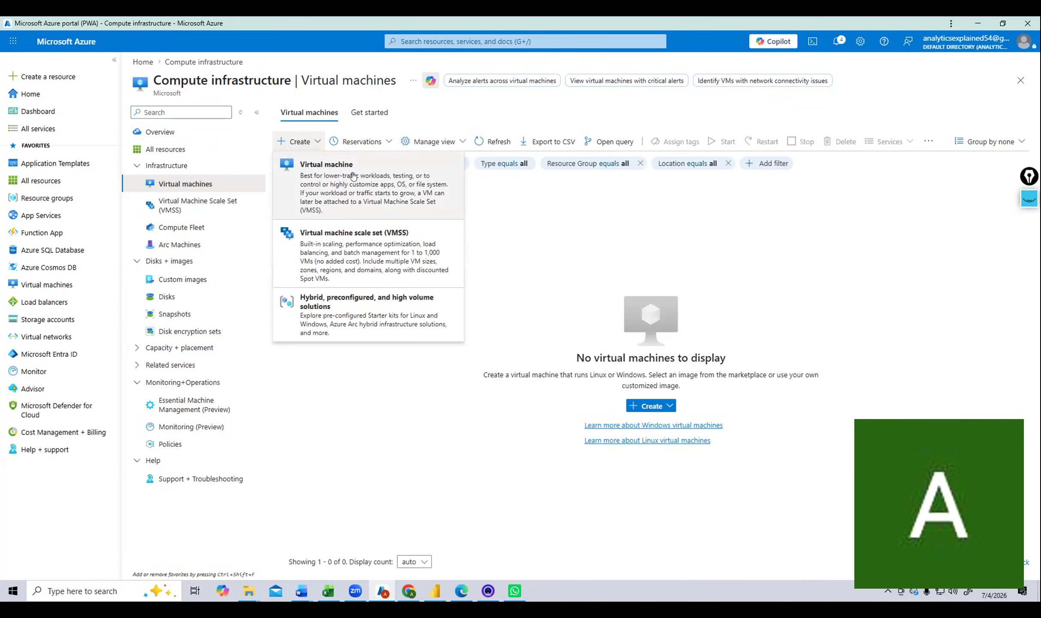
click(354, 175)
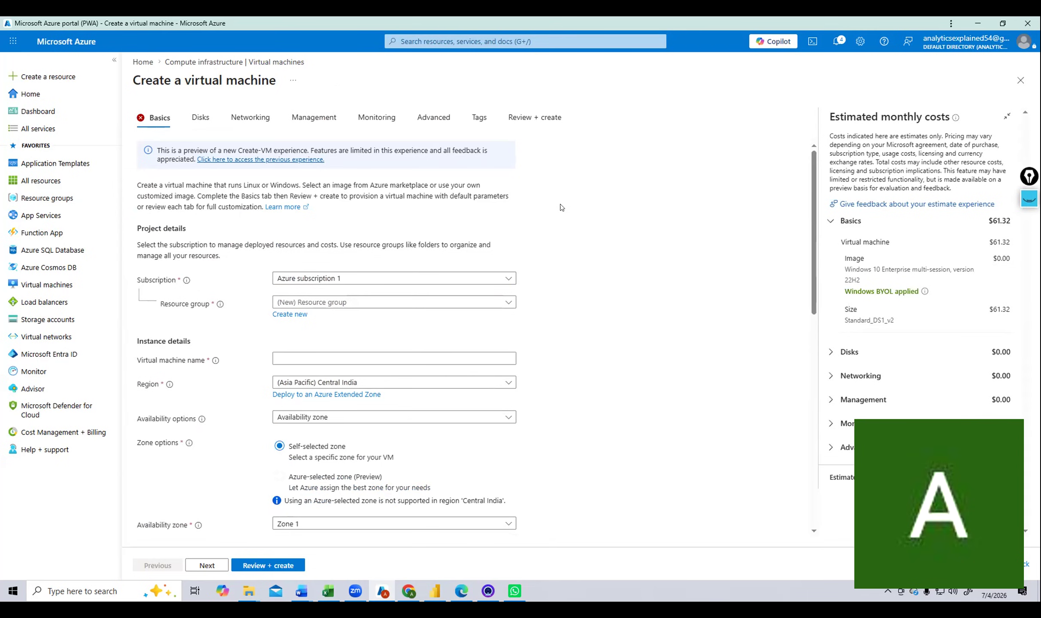
Show the available subscriptions for the VM, listing Azure subscription 1.
scroll(565, 207, down, 1)
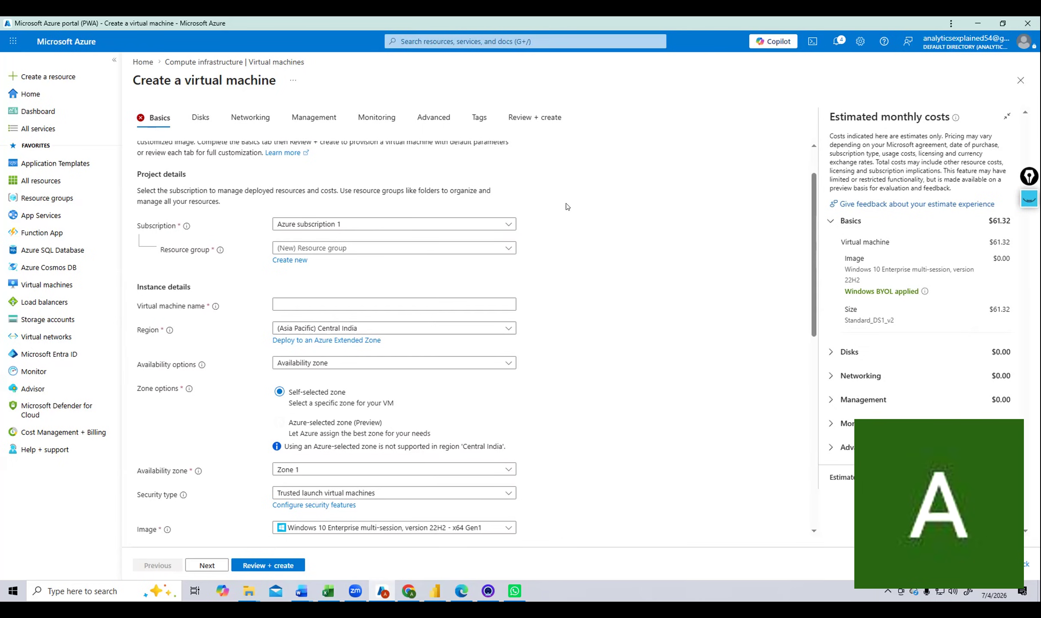
click(492, 229)
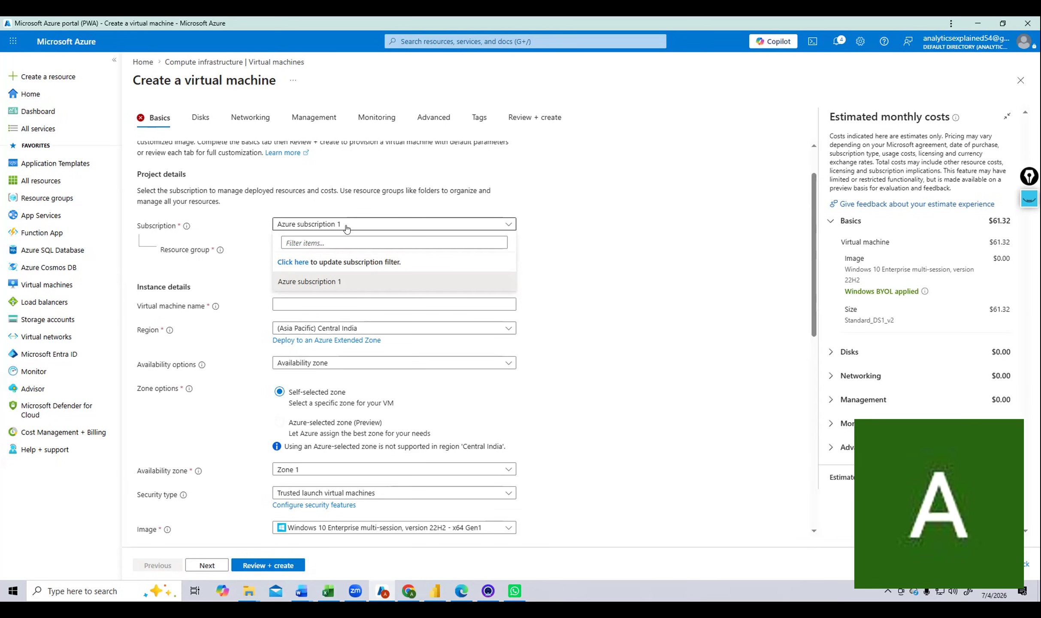
Choose Azure subscription 1 and the Admin_RG resource group for the VM.
click(319, 287)
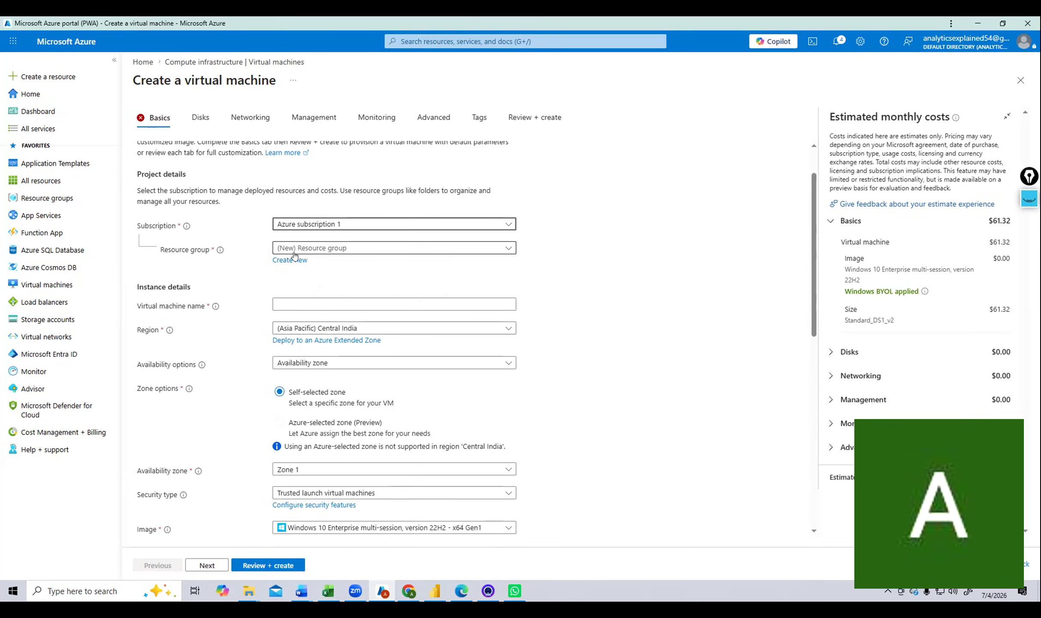
click(321, 250)
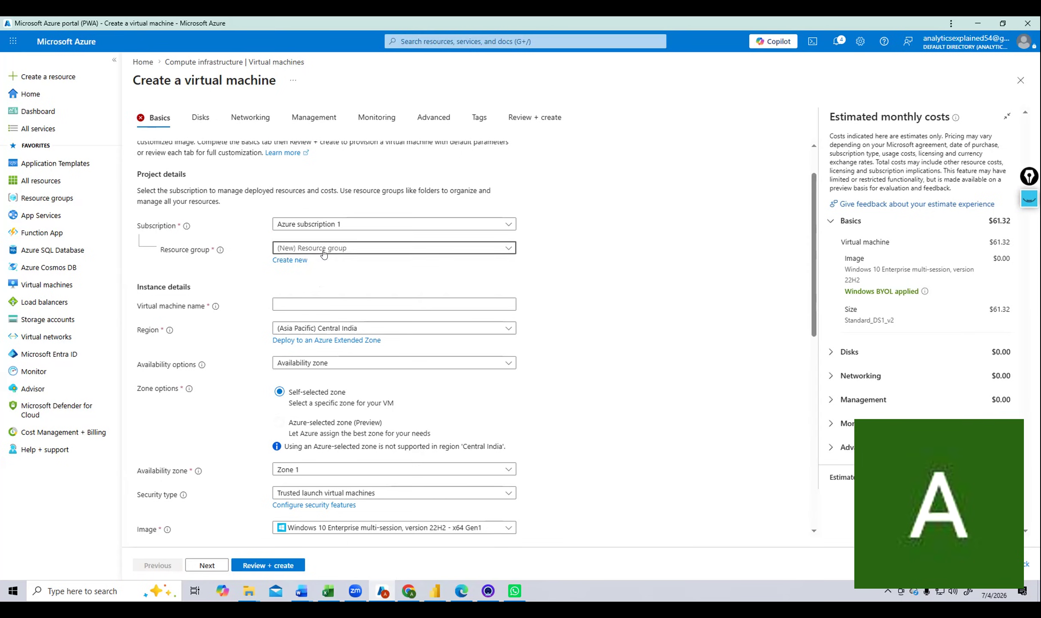
click(302, 286)
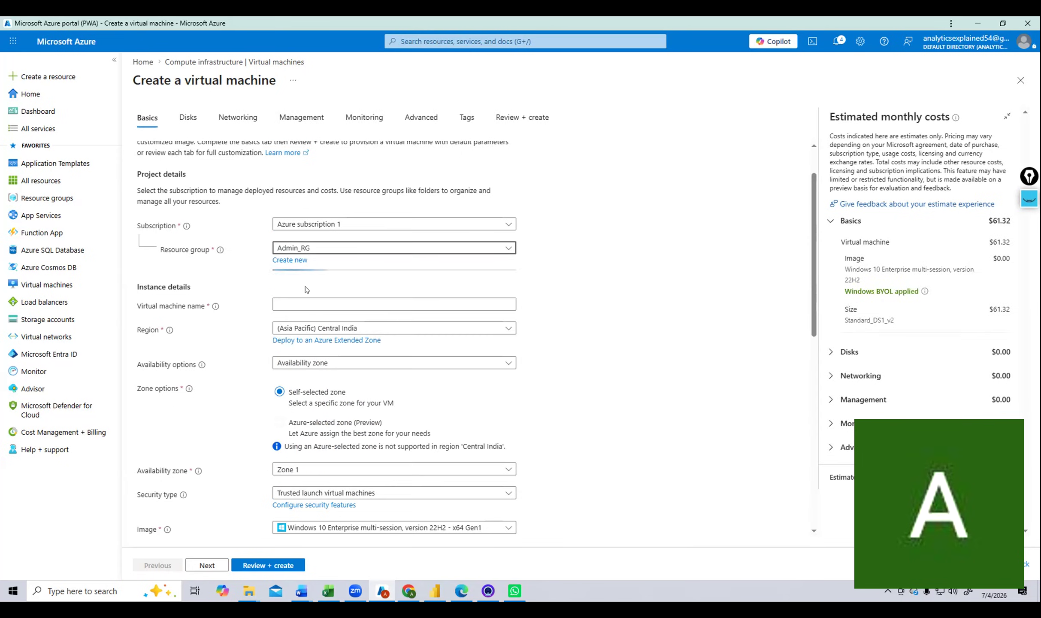
scroll(506, 271, down, 3)
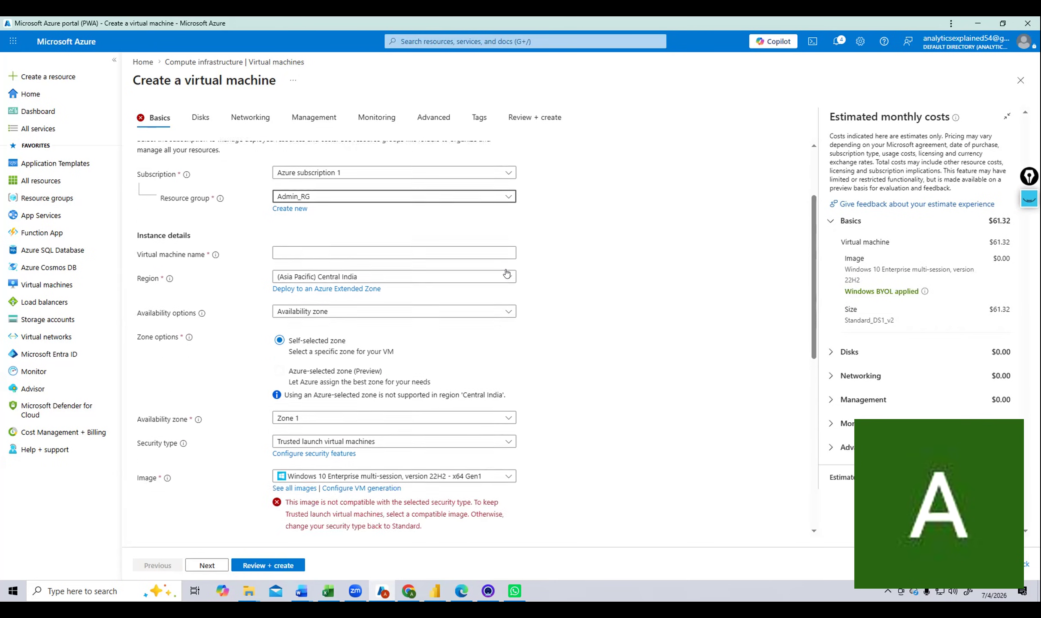
Name the virtual machine vmWindows, removing the invalid underscore and extra suffix.
click(286, 189)
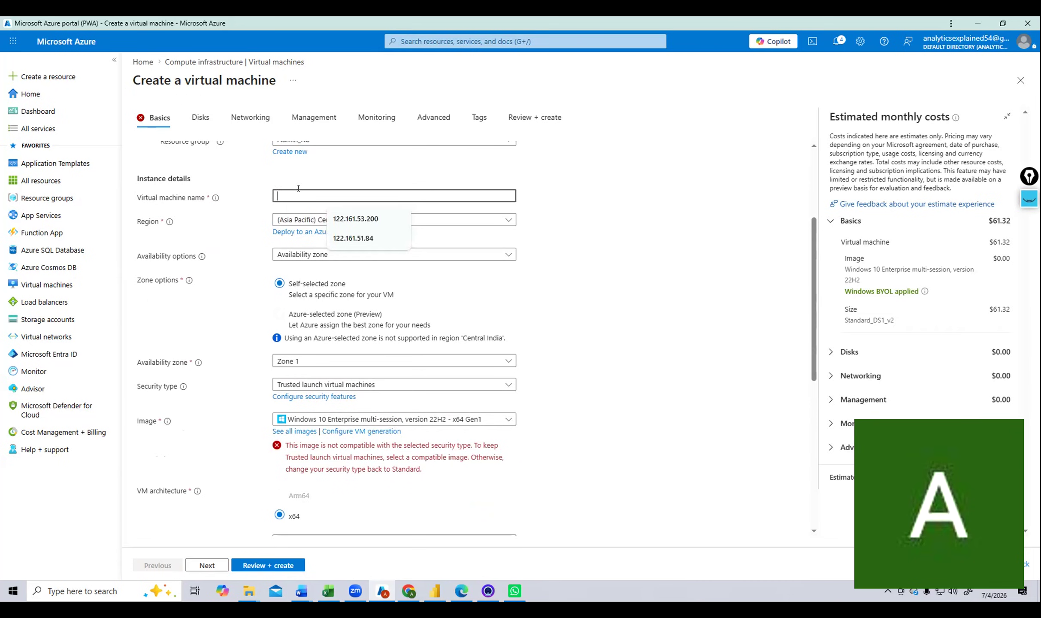
text(vm)
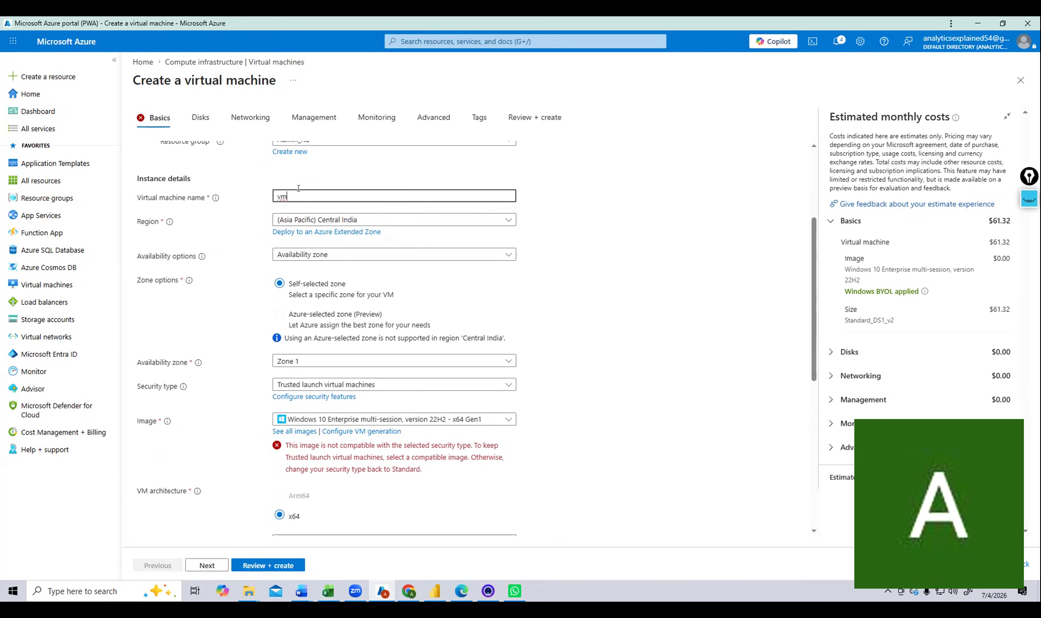
text(Windo)
key(BackSpace)
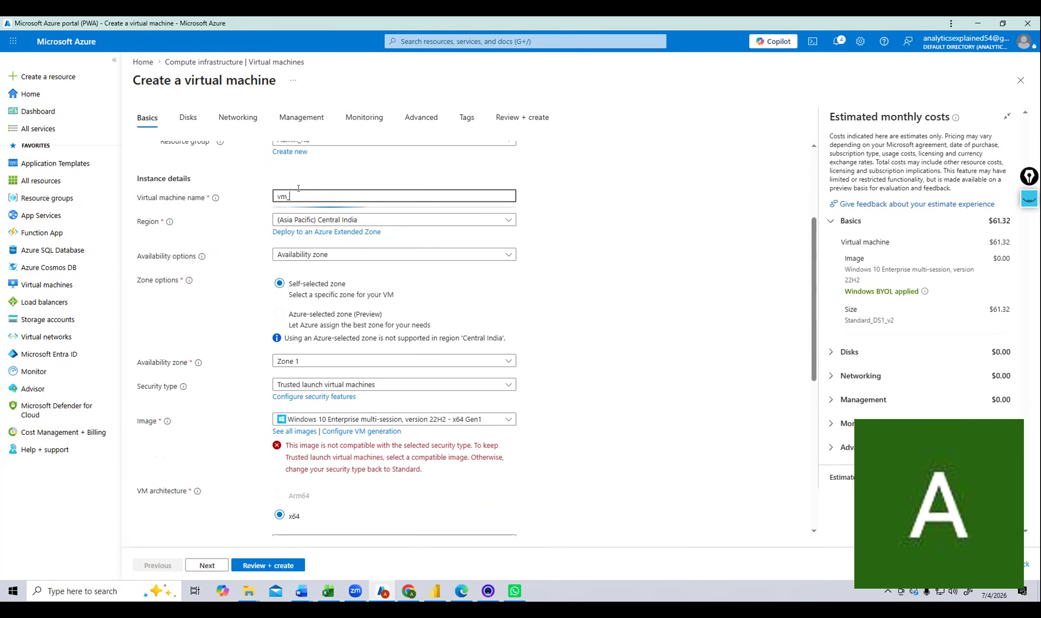
text(_)
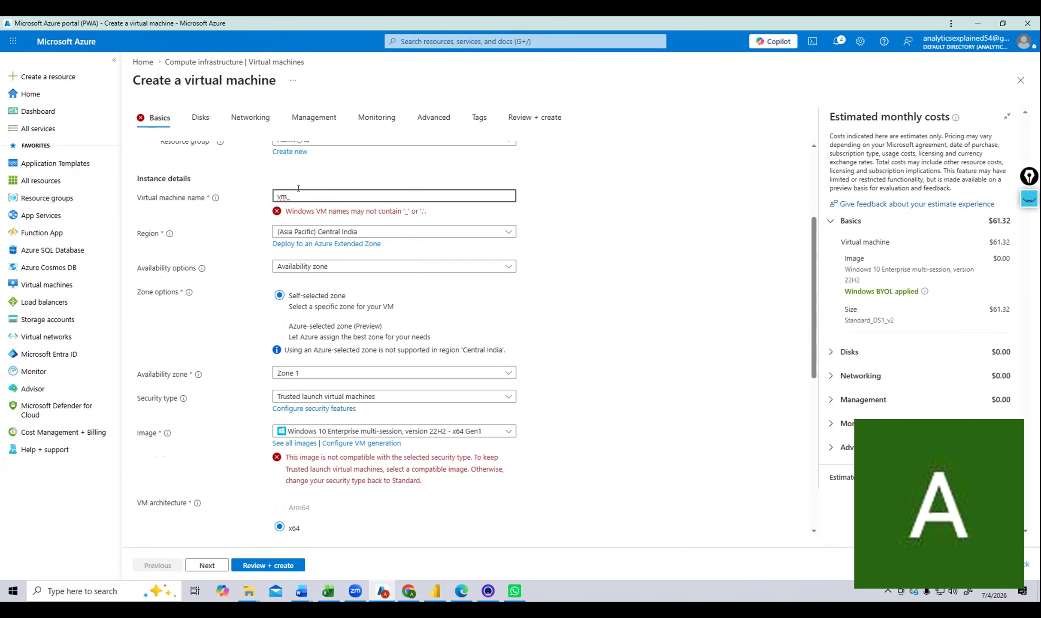
key(BackSpace)
text(-)
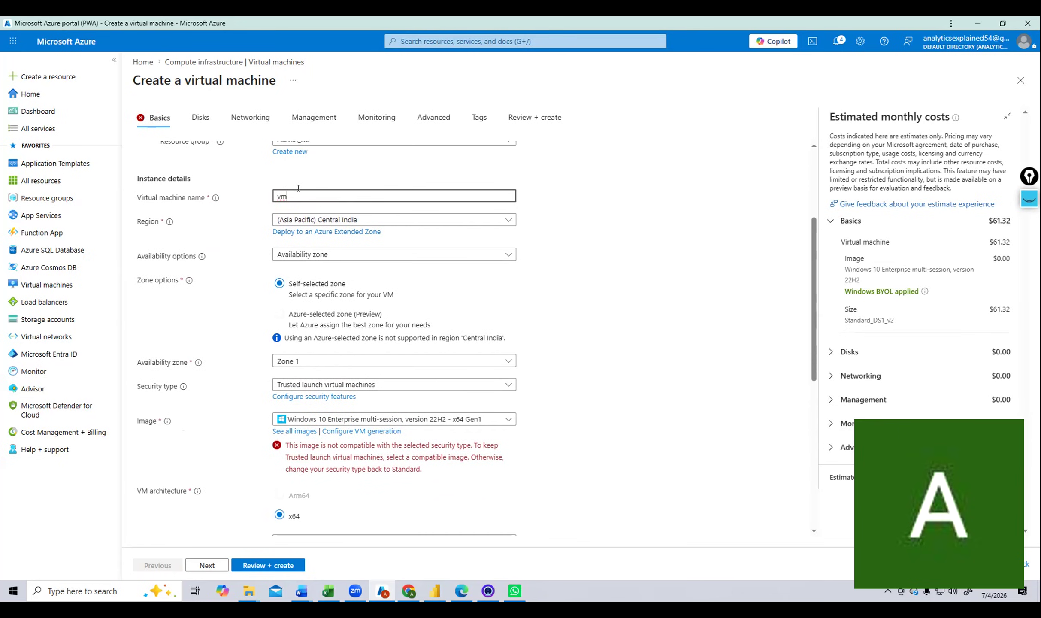
text(WindowsHarish)
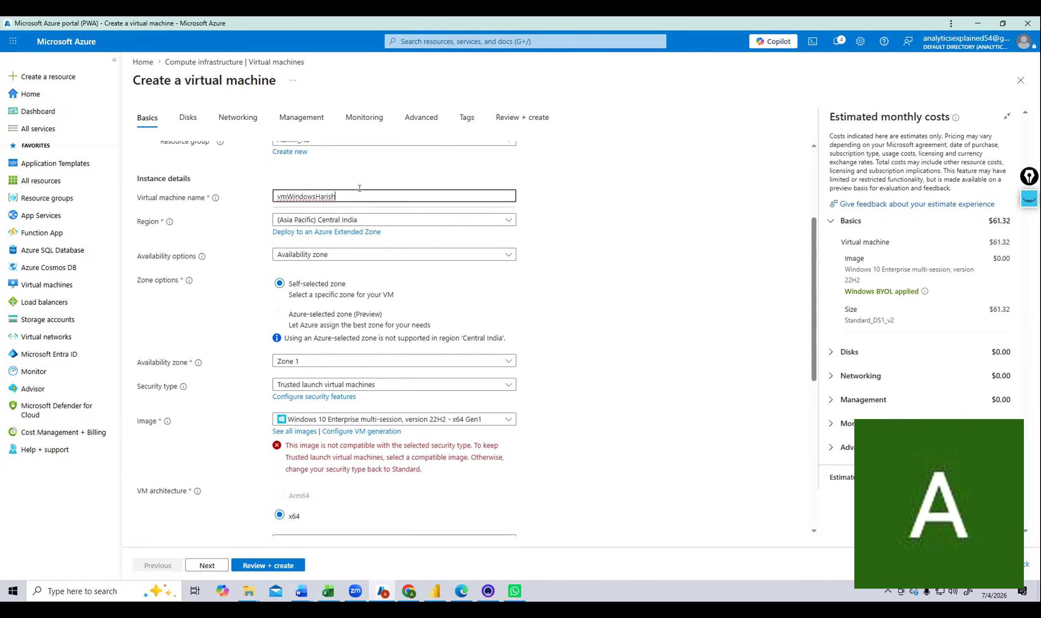
key(BackSpace)
key(BackSpace)
key(BackSpace)
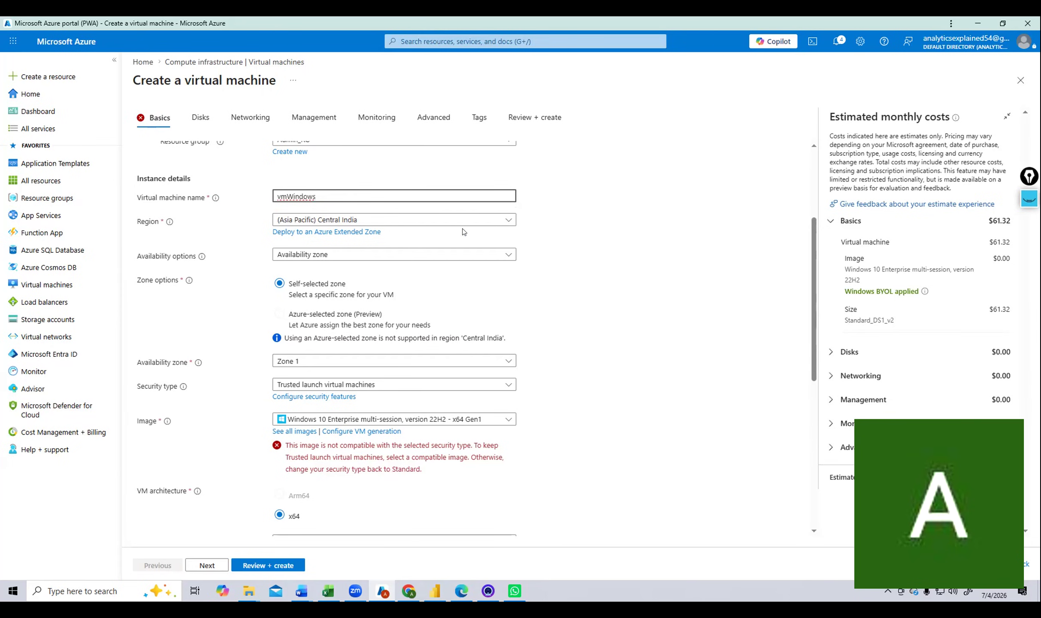
Switch the VM region to (Africa) South Africa North so Standard_DS1_v2 becomes available.
scroll(570, 324, down, 1)
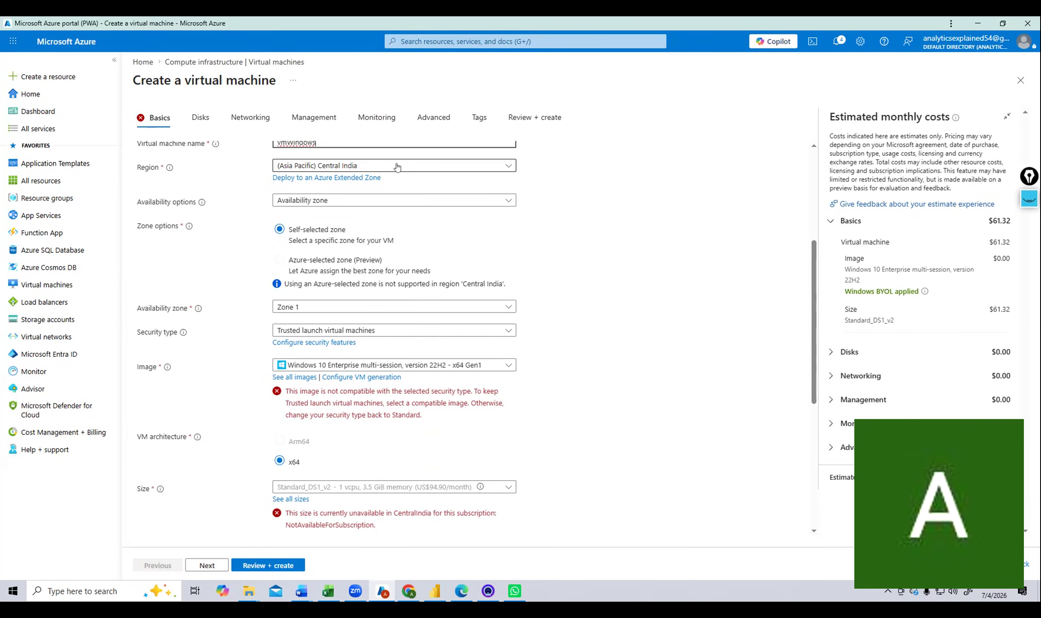
click(418, 167)
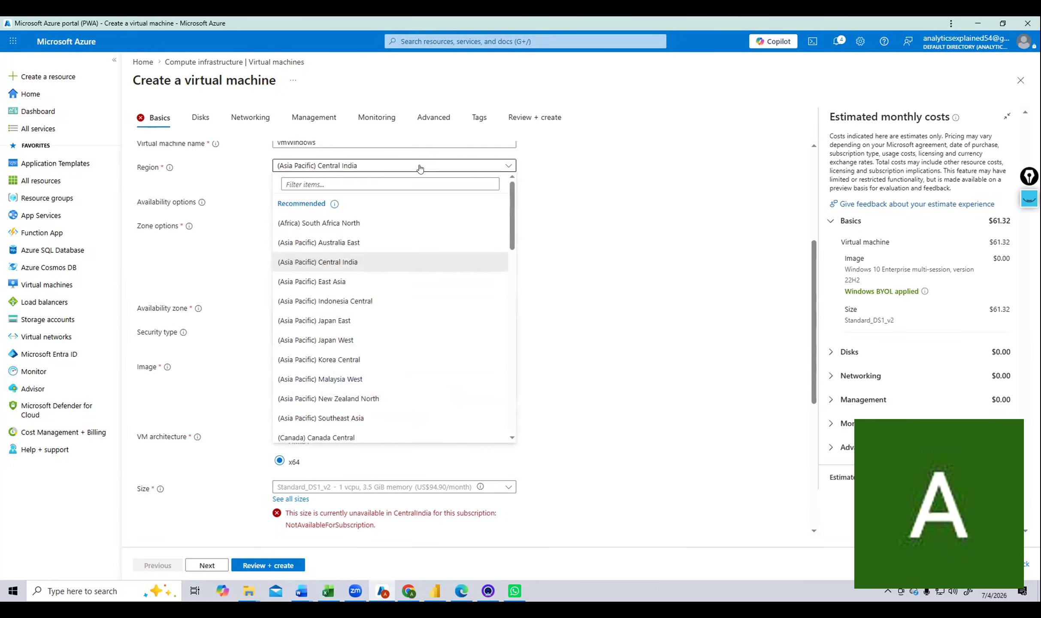
click(531, 237)
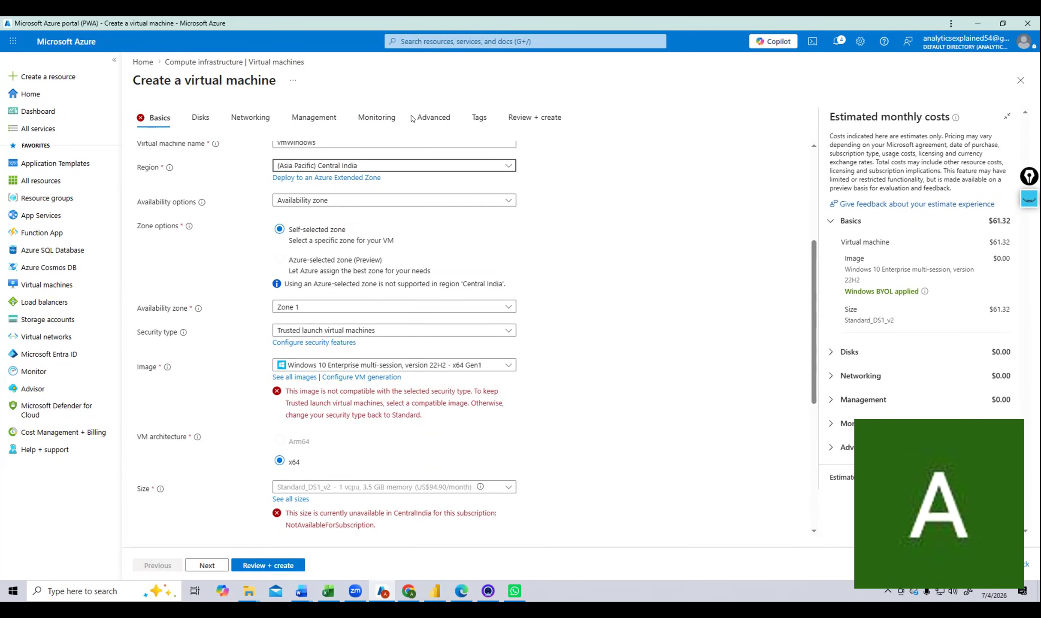
click(357, 166)
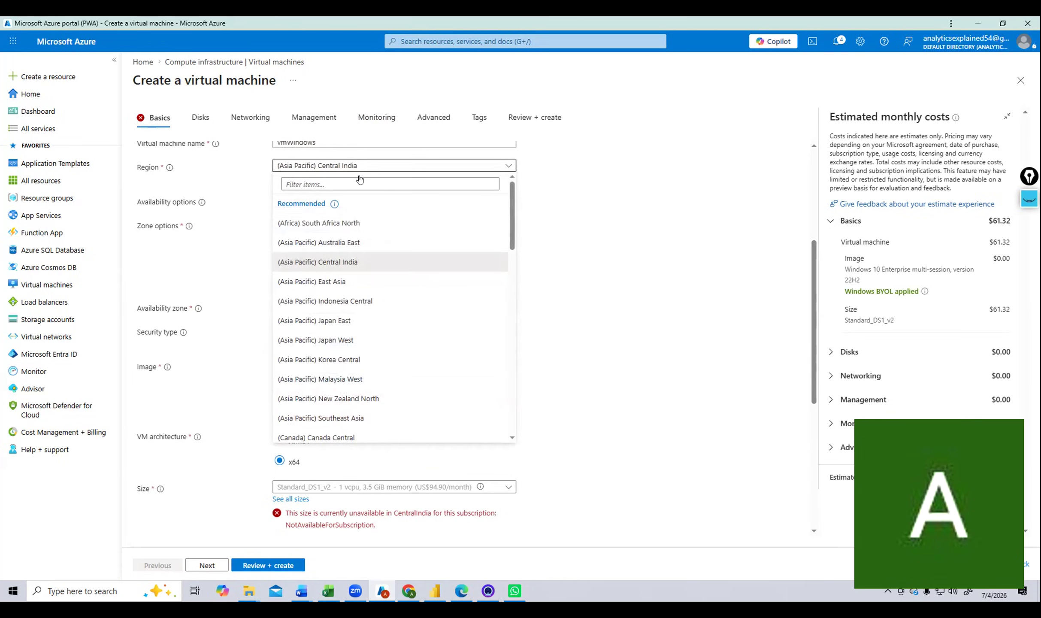
click(367, 218)
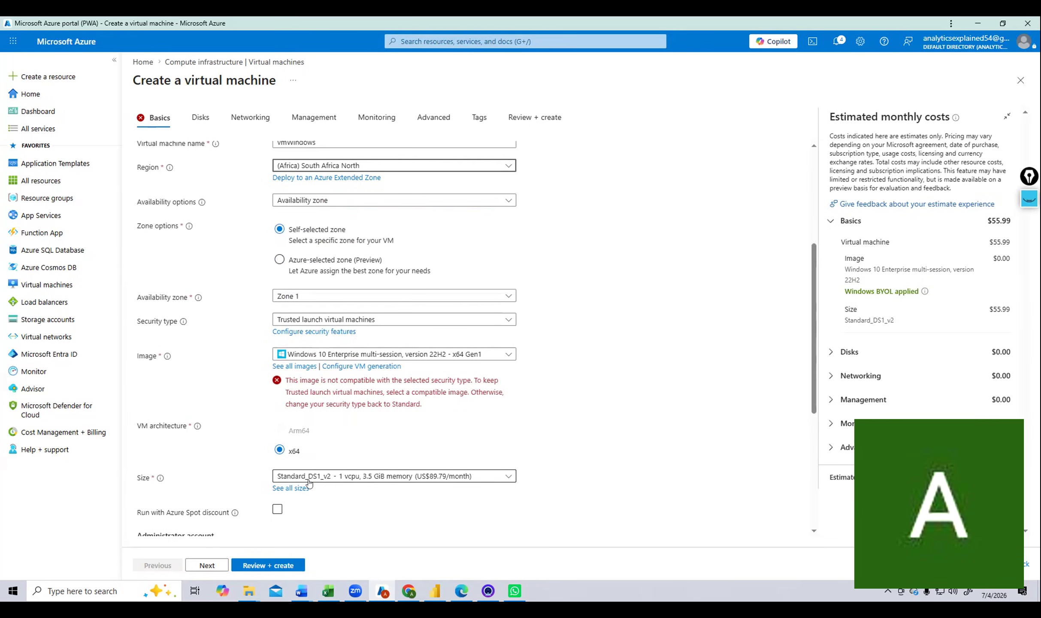
click(509, 478)
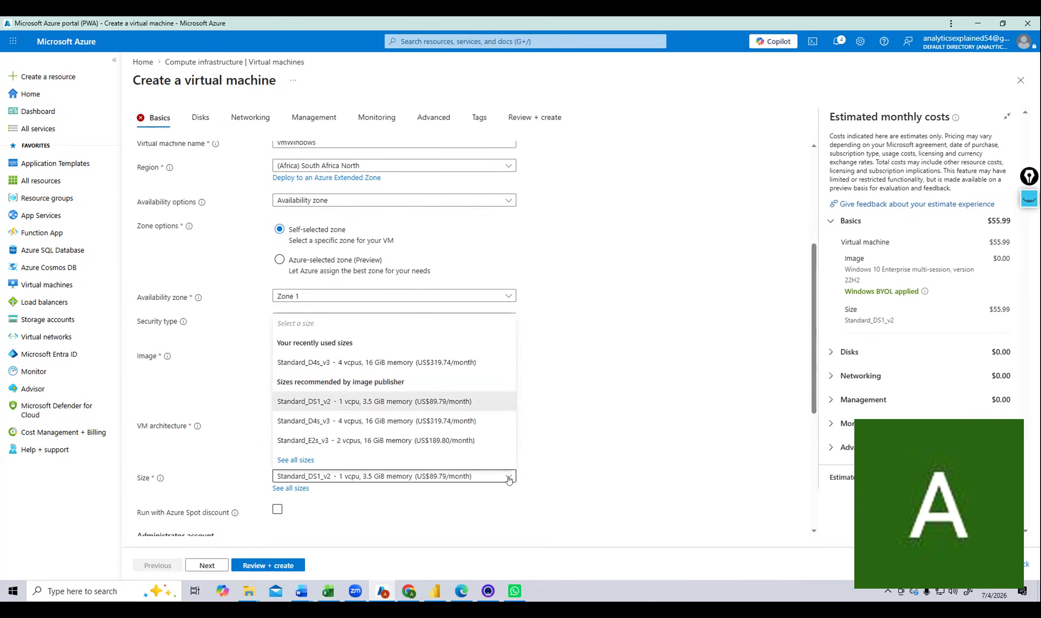
click(553, 387)
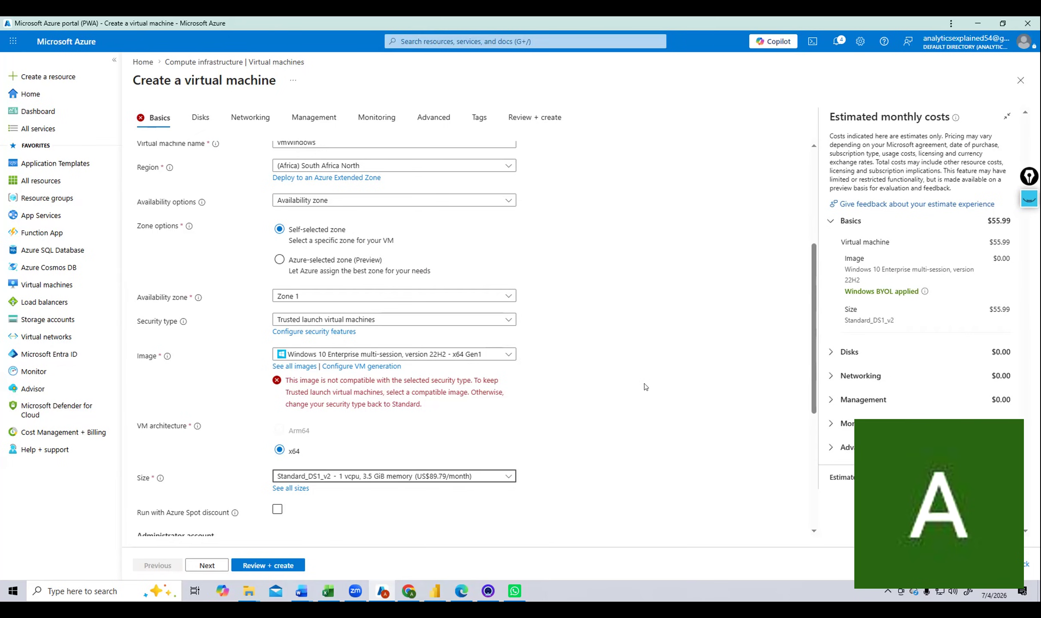
click(287, 488)
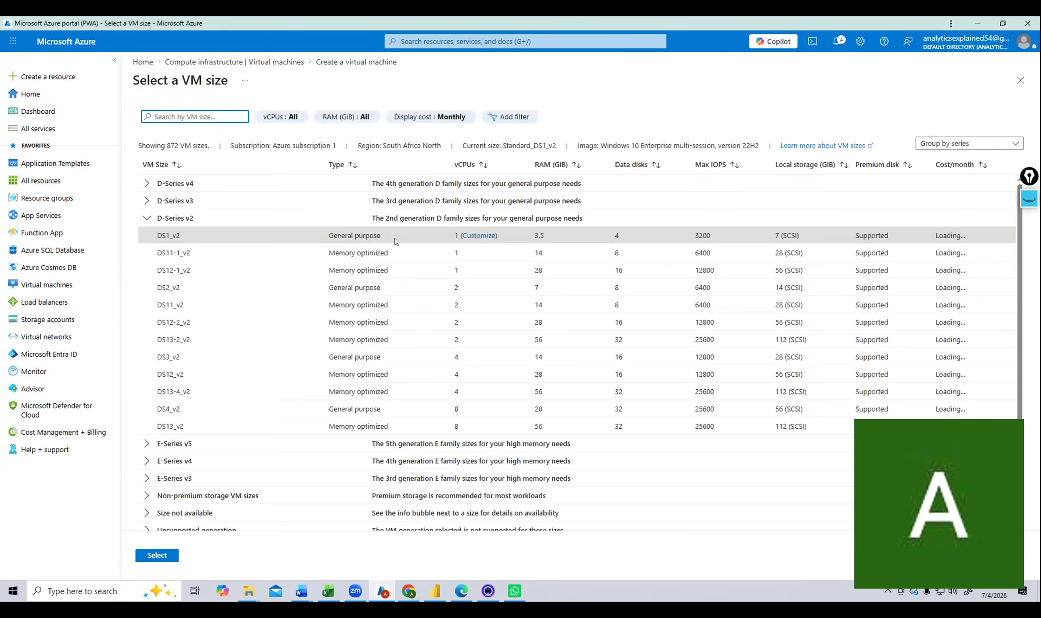
click(146, 217)
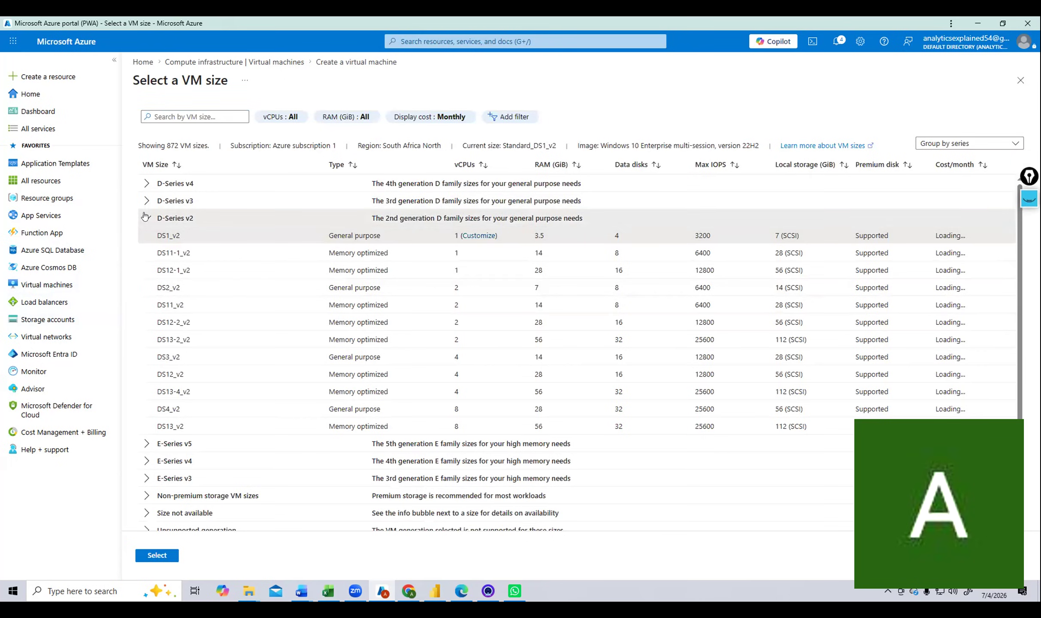
click(146, 184)
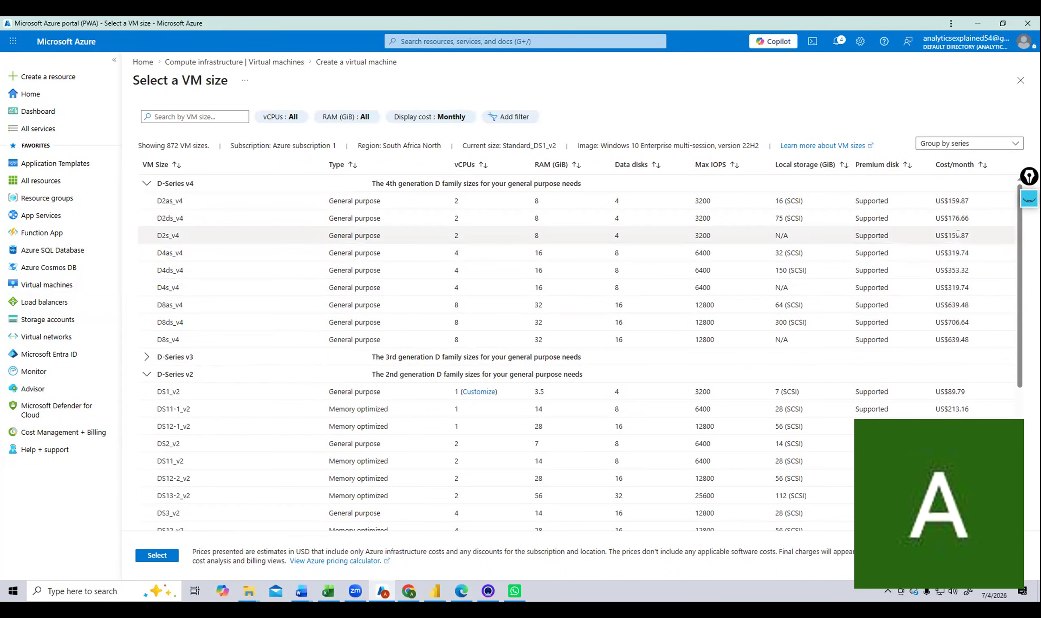
click(145, 359)
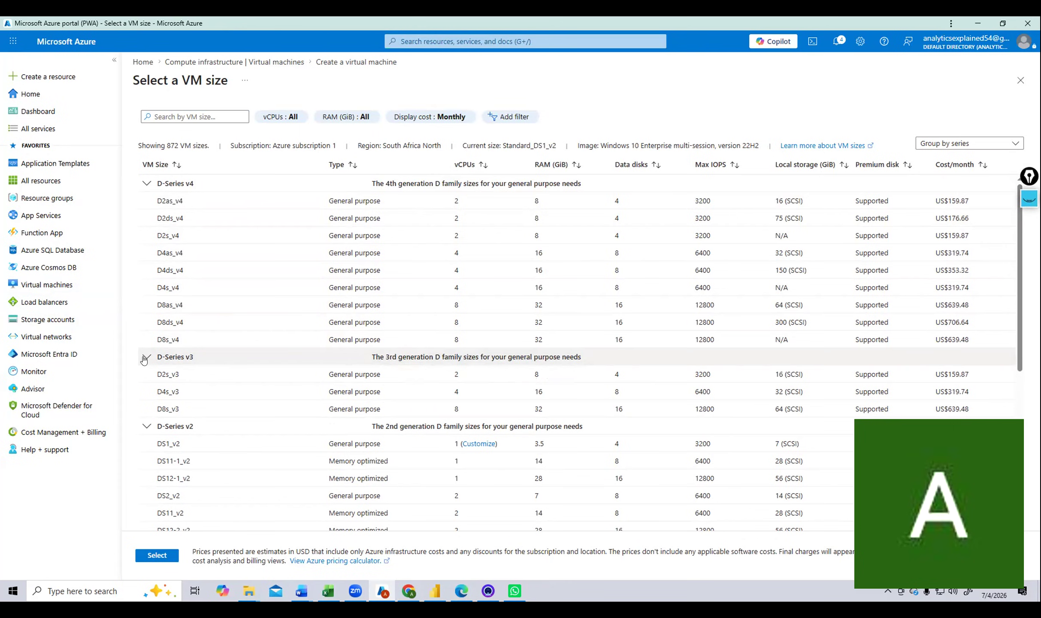
click(145, 359)
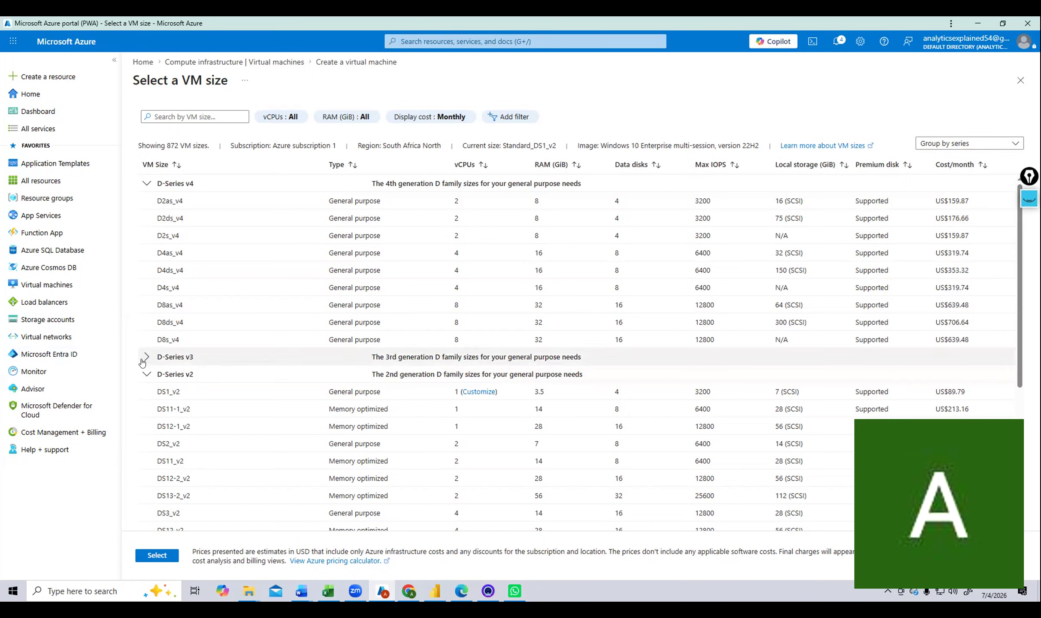
click(145, 373)
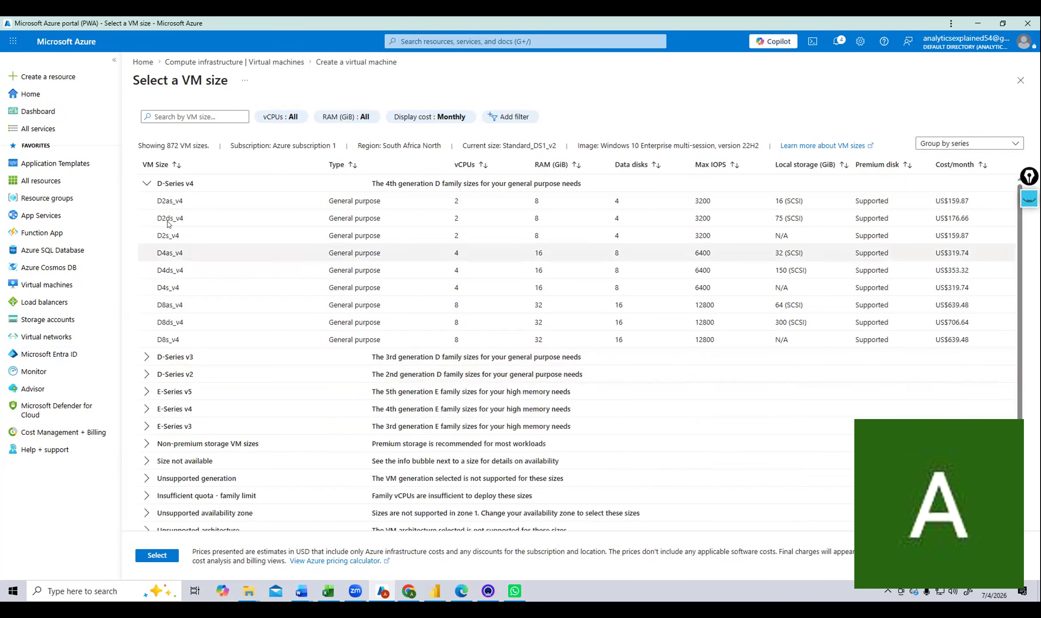
click(147, 184)
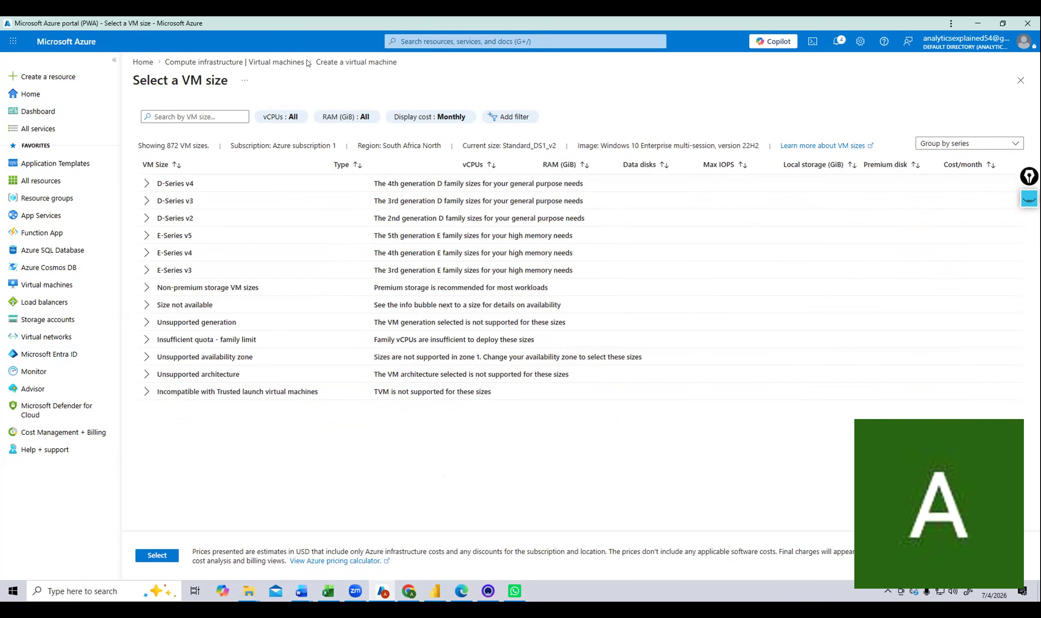
click(341, 62)
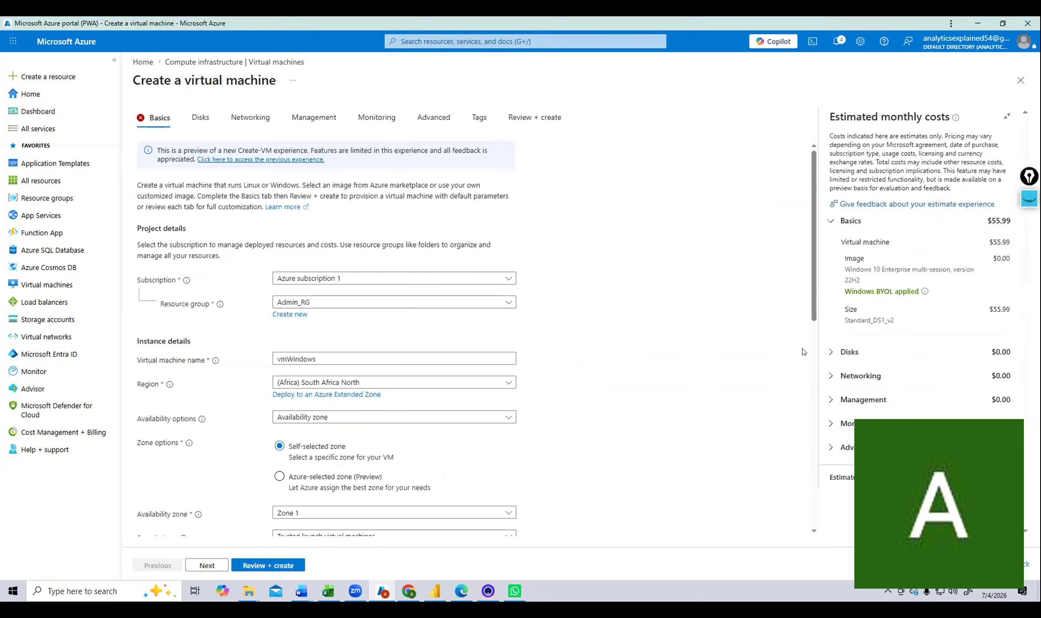
scroll(378, 341, down, 4)
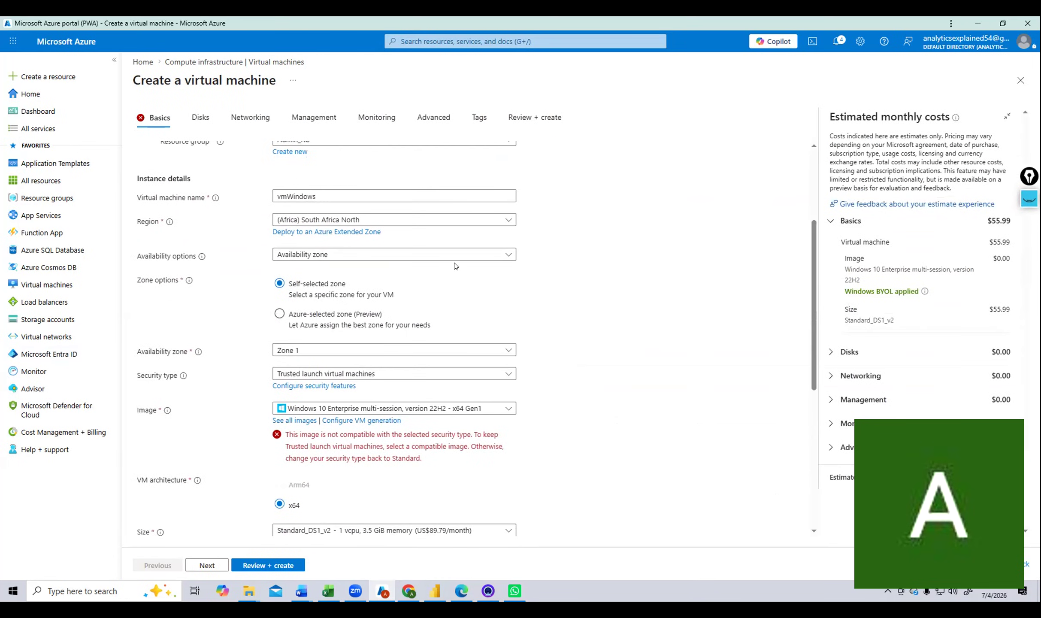
click(450, 254)
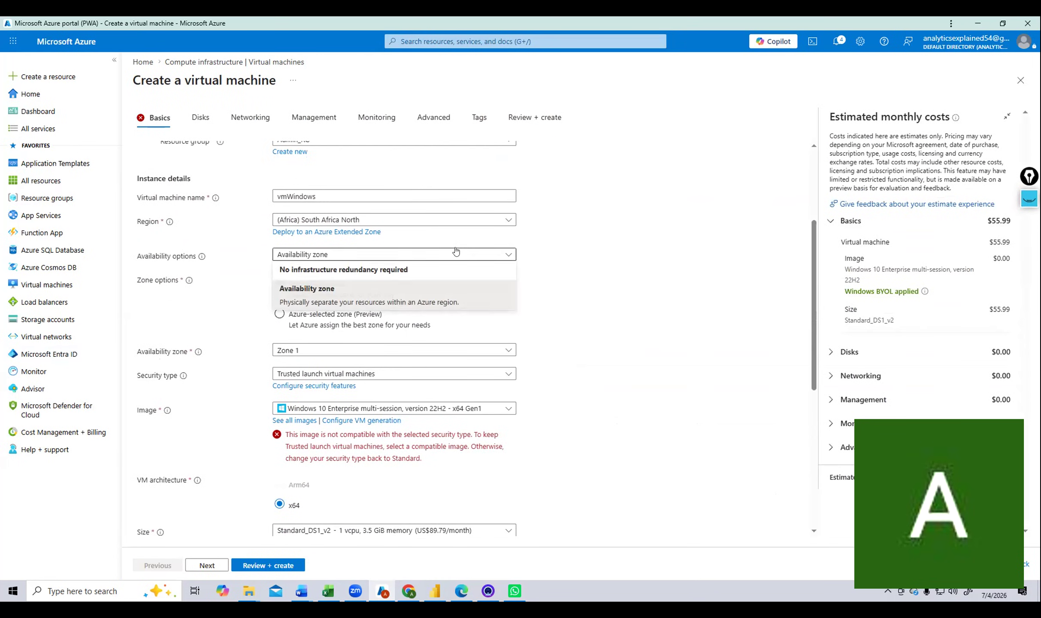
click(376, 302)
scroll(394, 295, down, 1)
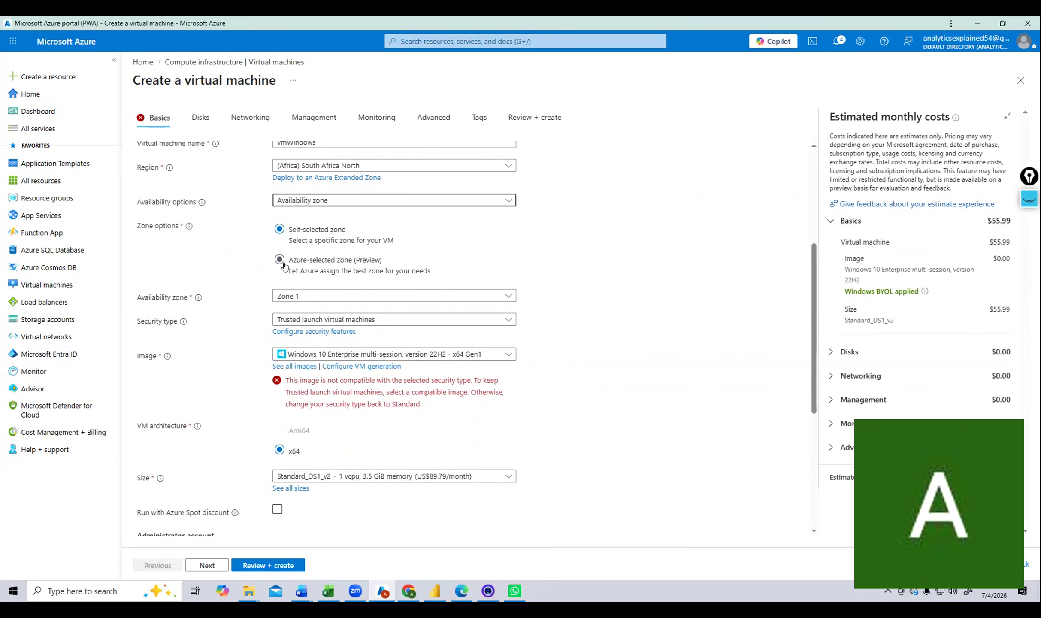
click(337, 259)
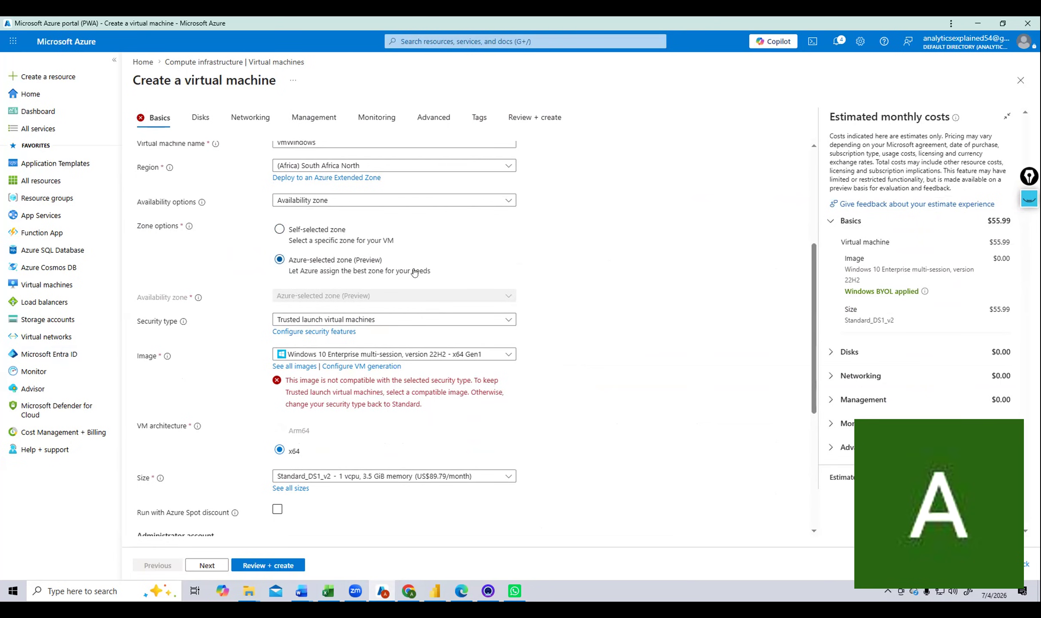
scroll(414, 273, down, 3)
scroll(353, 210, up, 3)
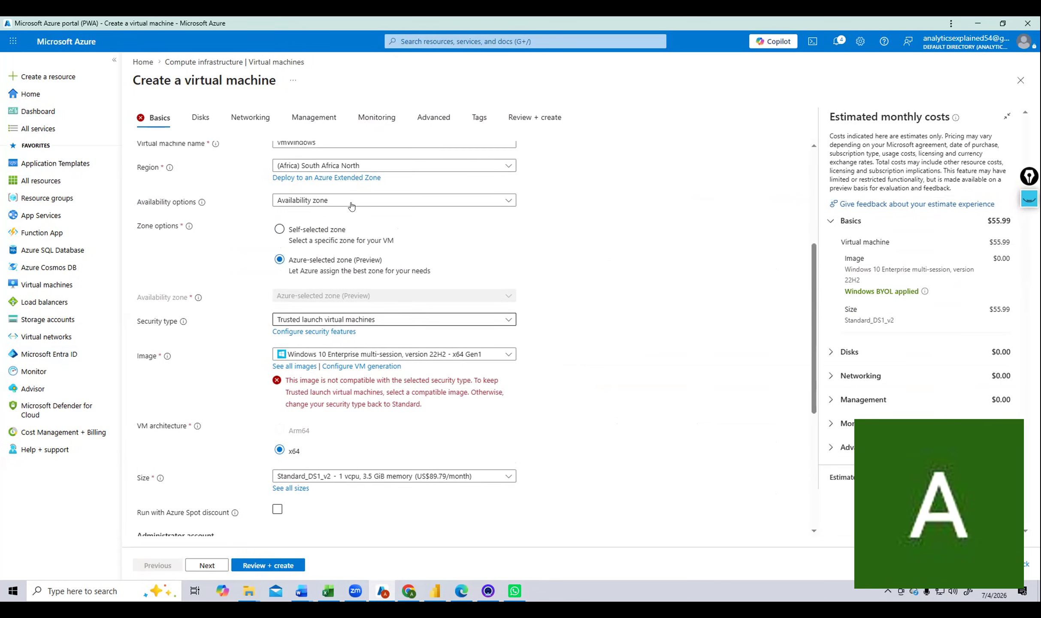
click(277, 231)
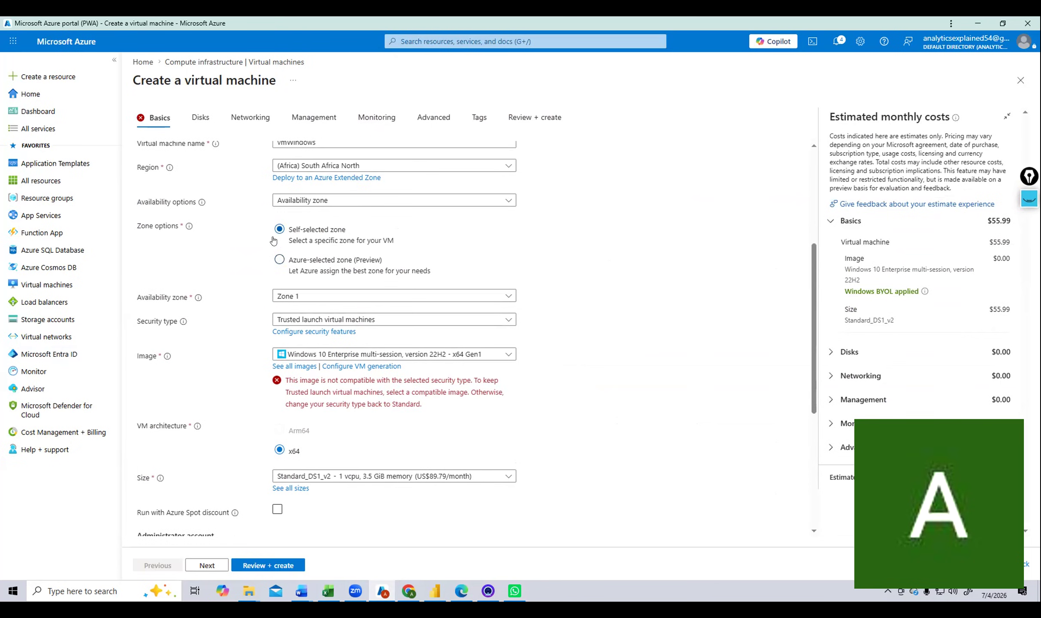
click(346, 299)
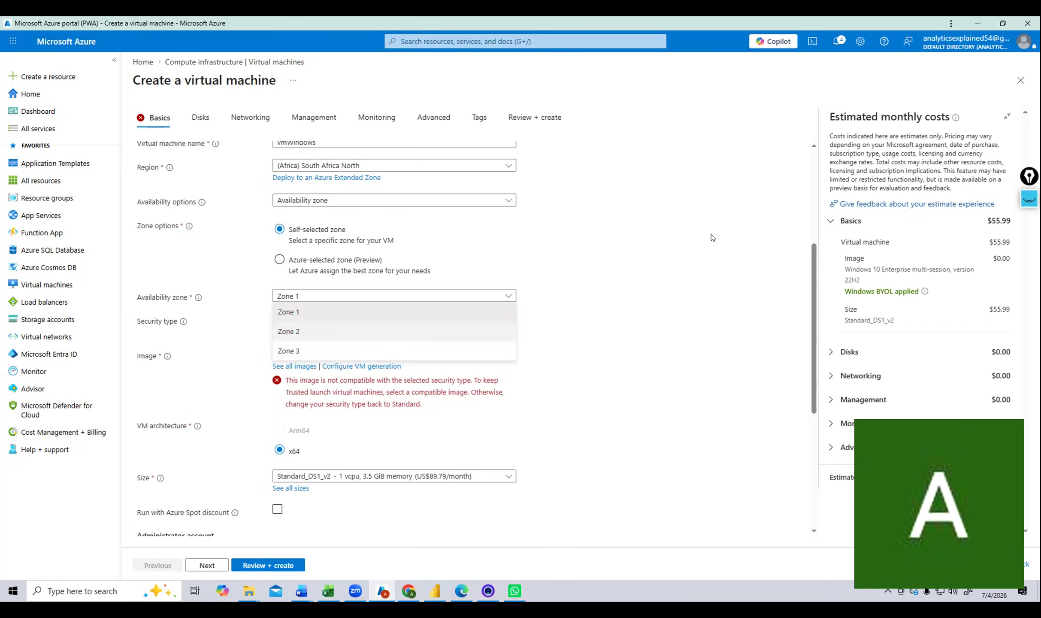
click(534, 240)
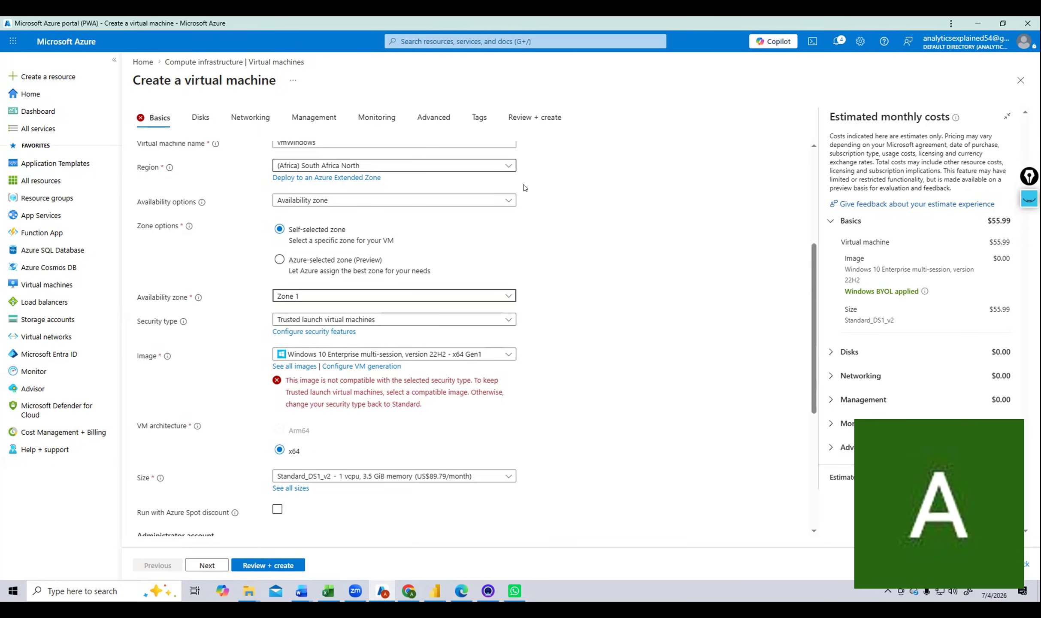
Use region (Asia Pacific) Central India and size Standard_D4s_v3, raising the estimate to $153.30.
click(508, 165)
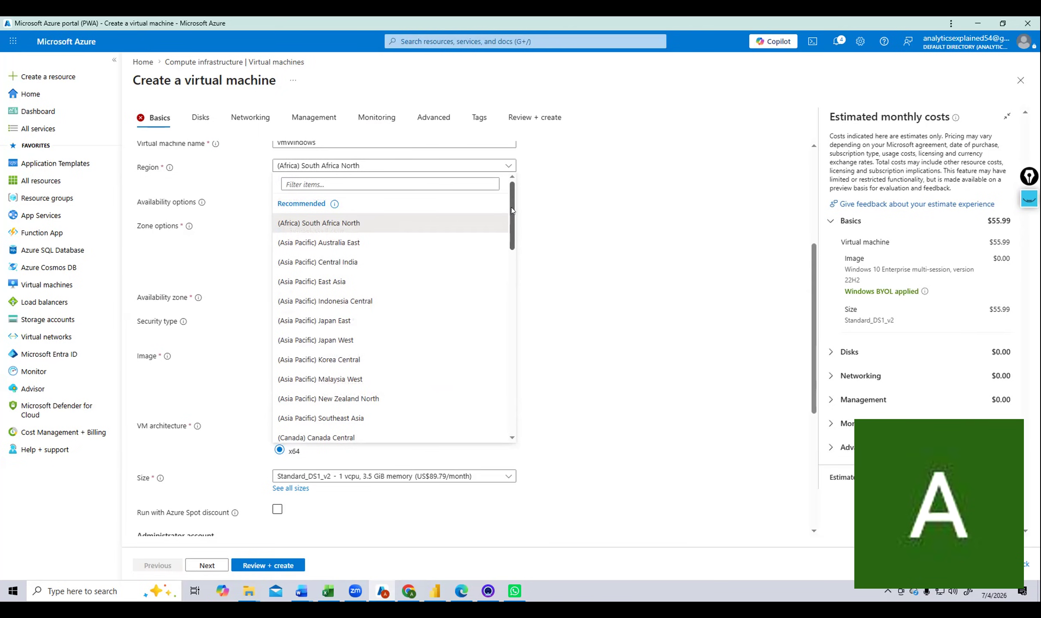
drag(510, 206, 488, 155)
scroll(386, 239, down, 1)
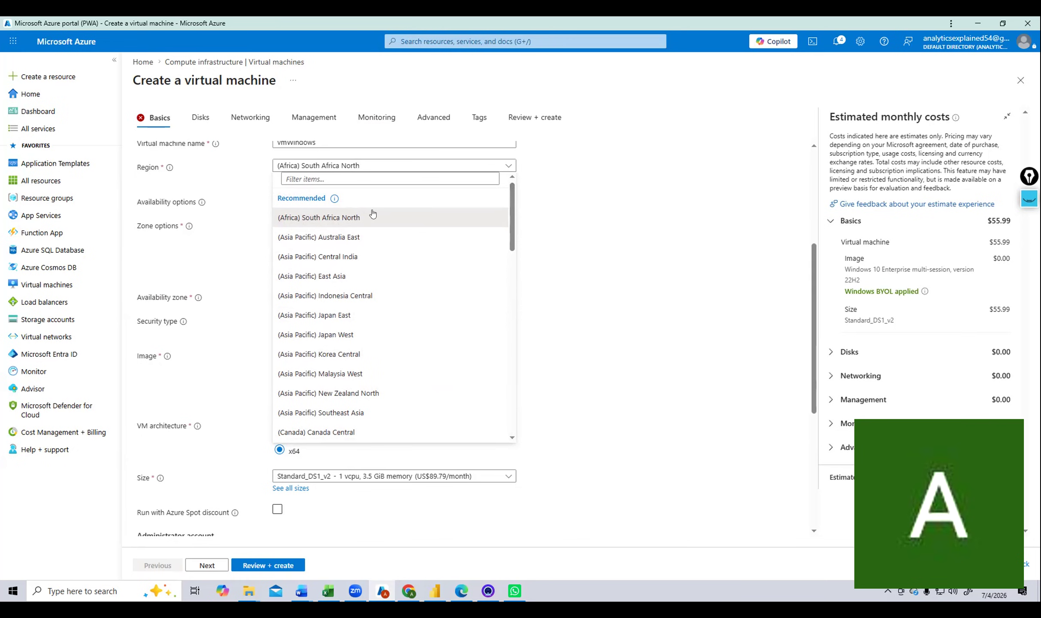
click(355, 257)
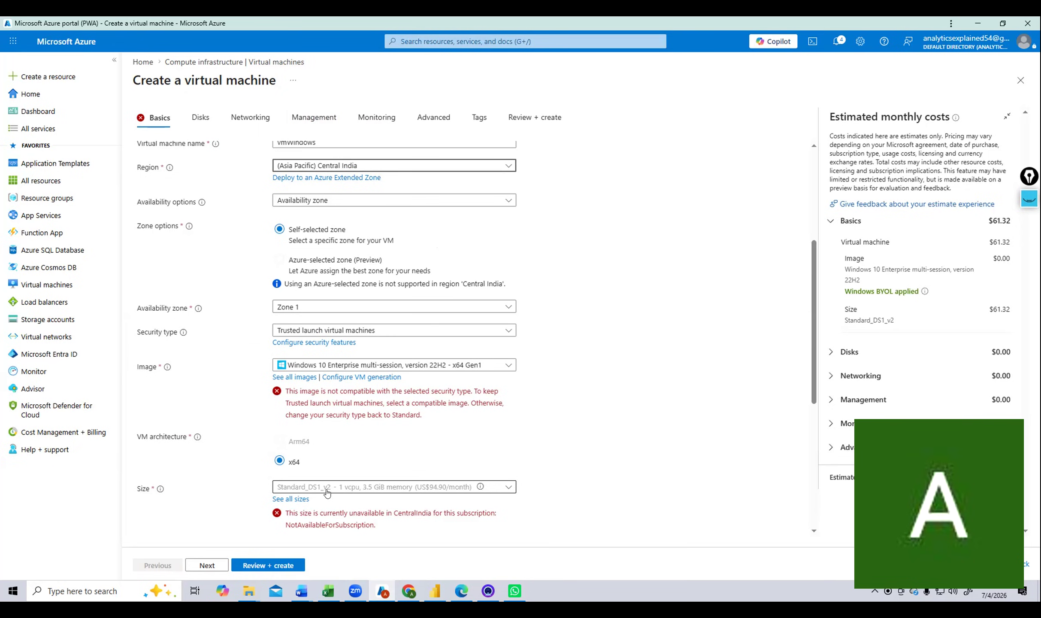
click(506, 489)
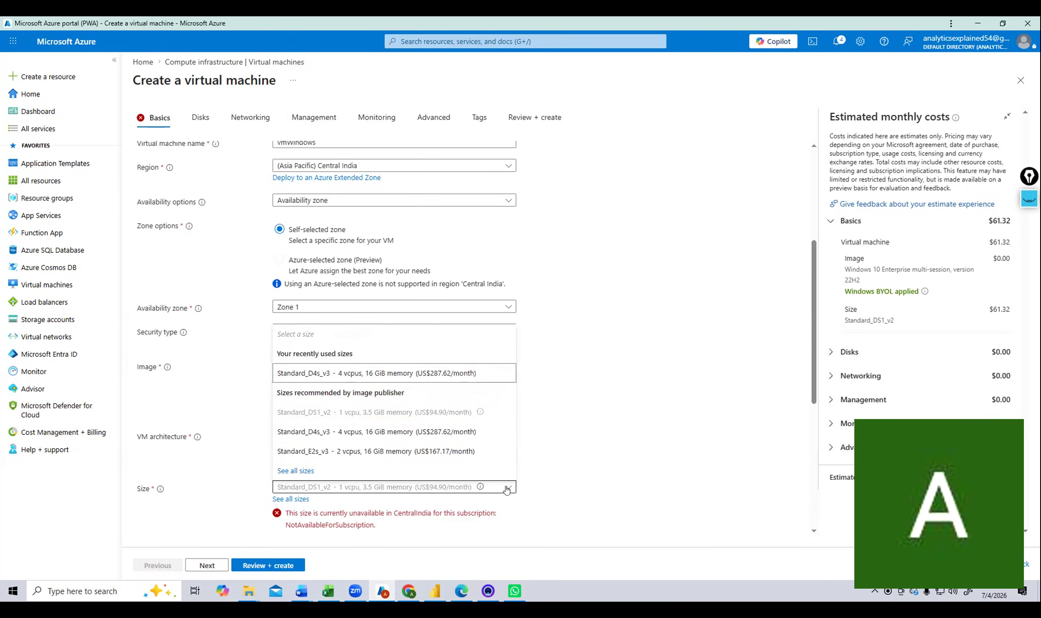
click(324, 432)
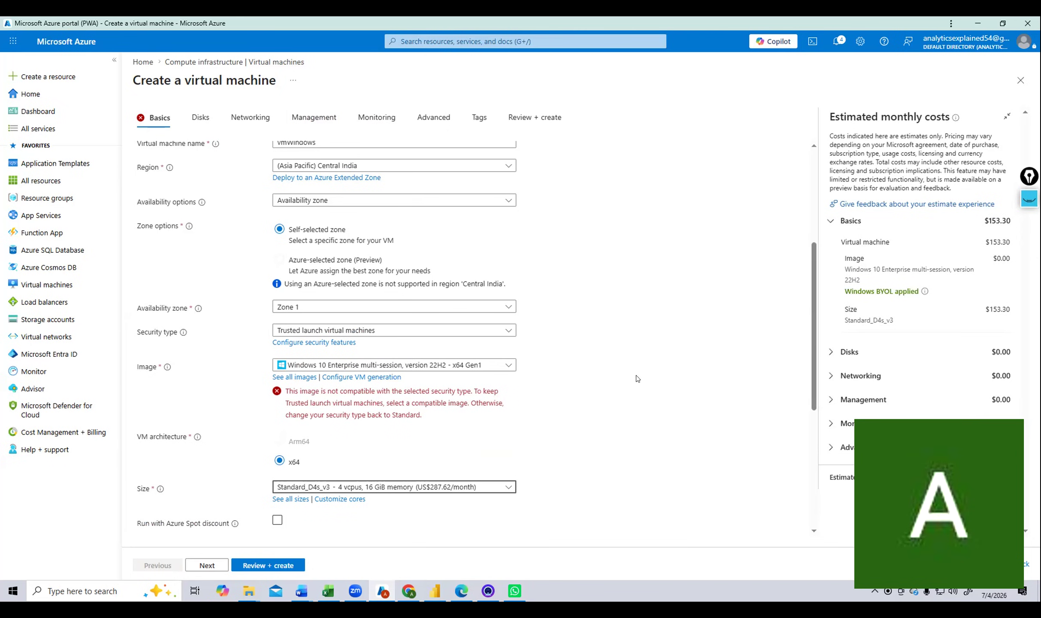
Revert to (Africa) South Africa North, Standard_DS1_v2, and an Azure-selected zone at $55.99/month.
click(468, 168)
click(373, 219)
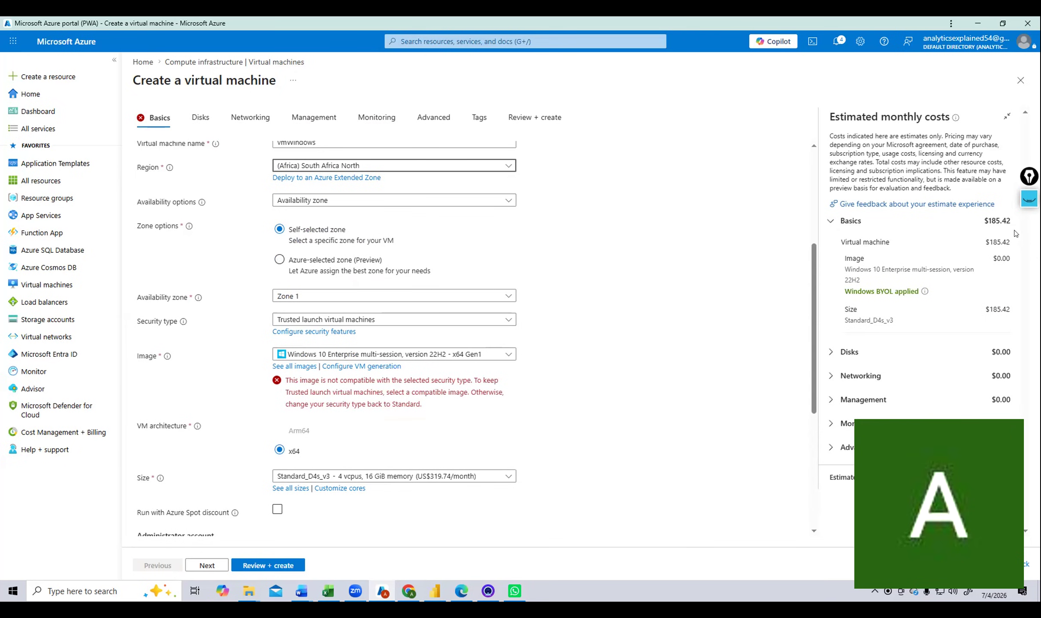
click(441, 475)
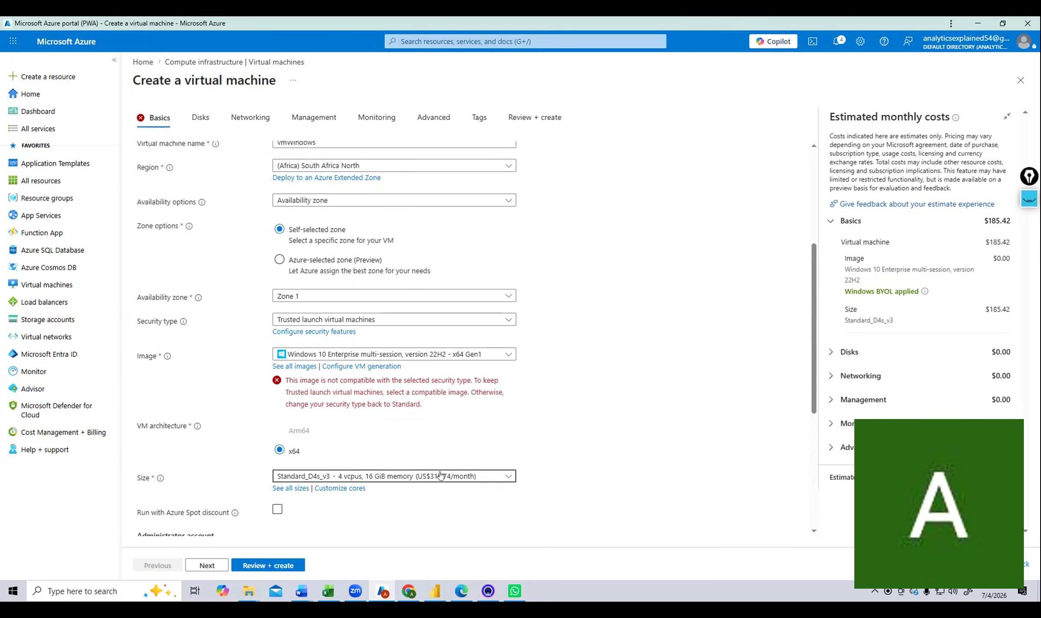
click(370, 403)
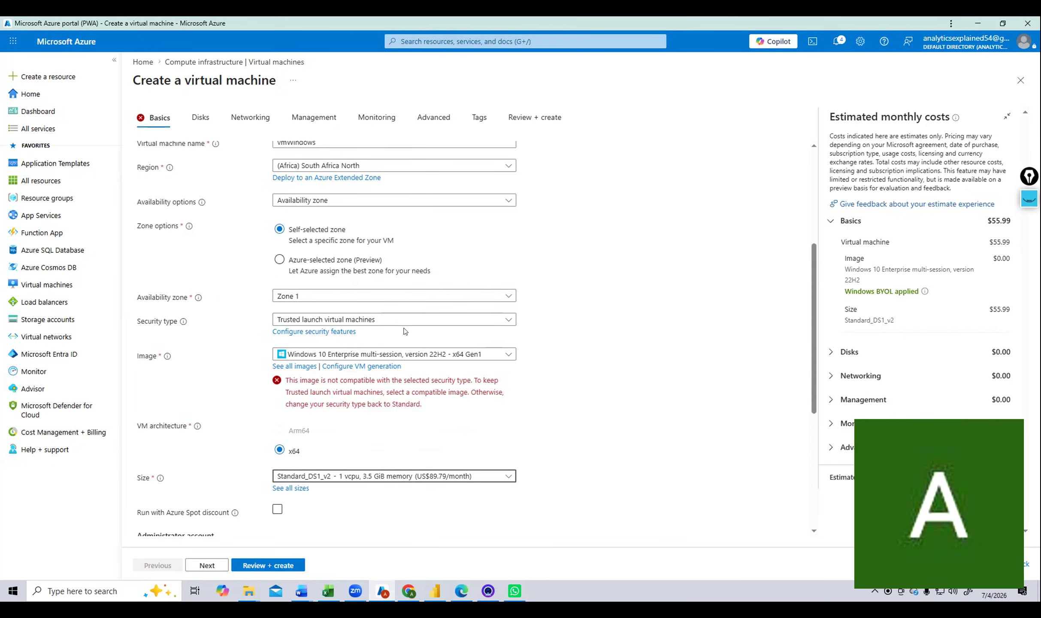
click(368, 263)
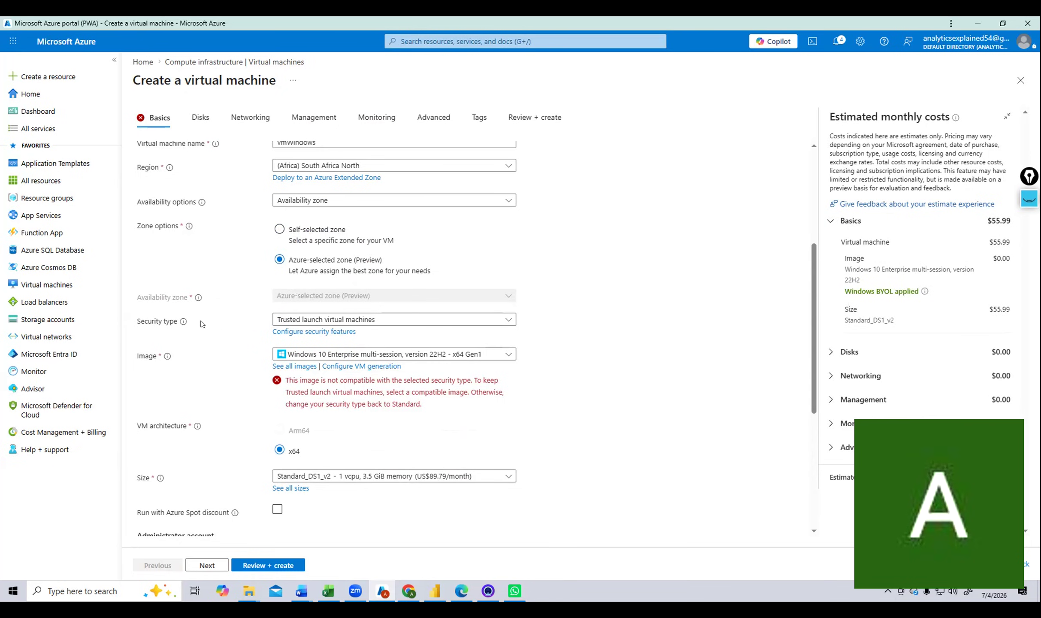
Change the VM security type to Standard, then bring up the Image dropdown.
click(350, 321)
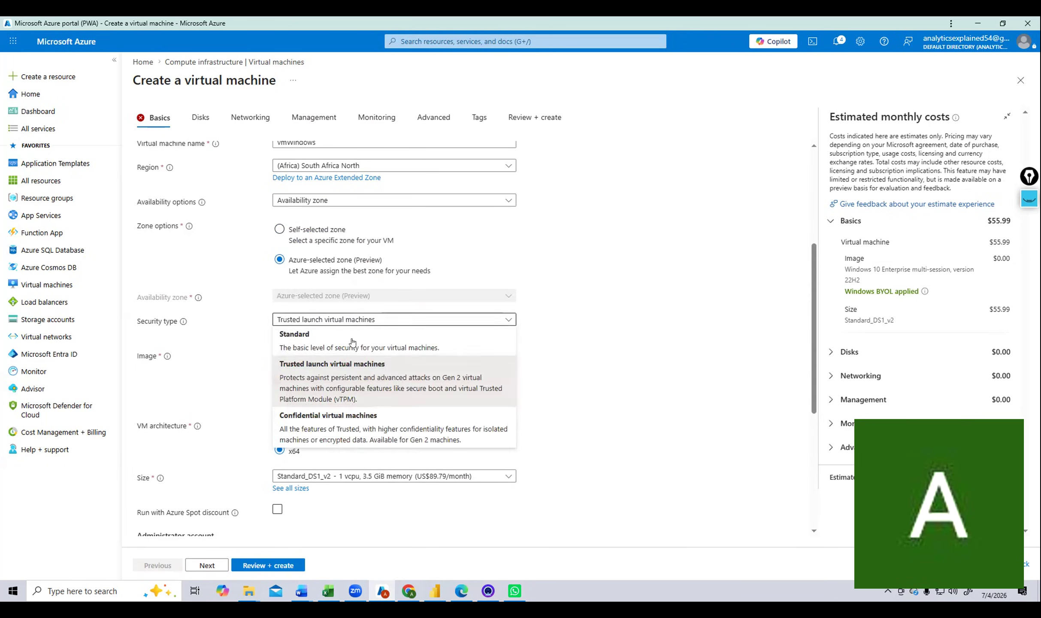
click(434, 345)
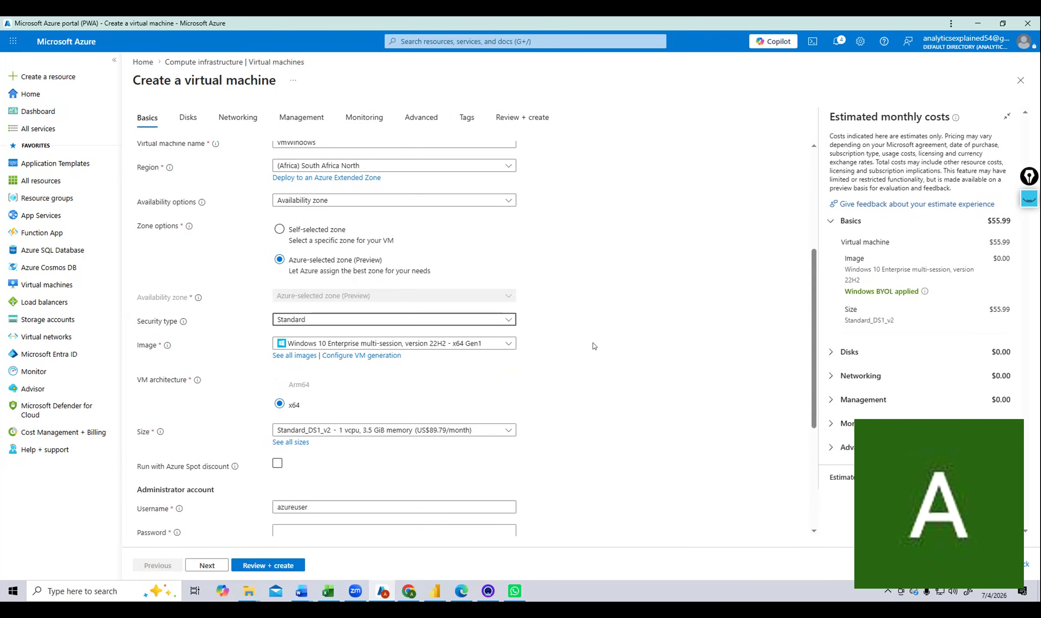
scroll(571, 335, down, 1)
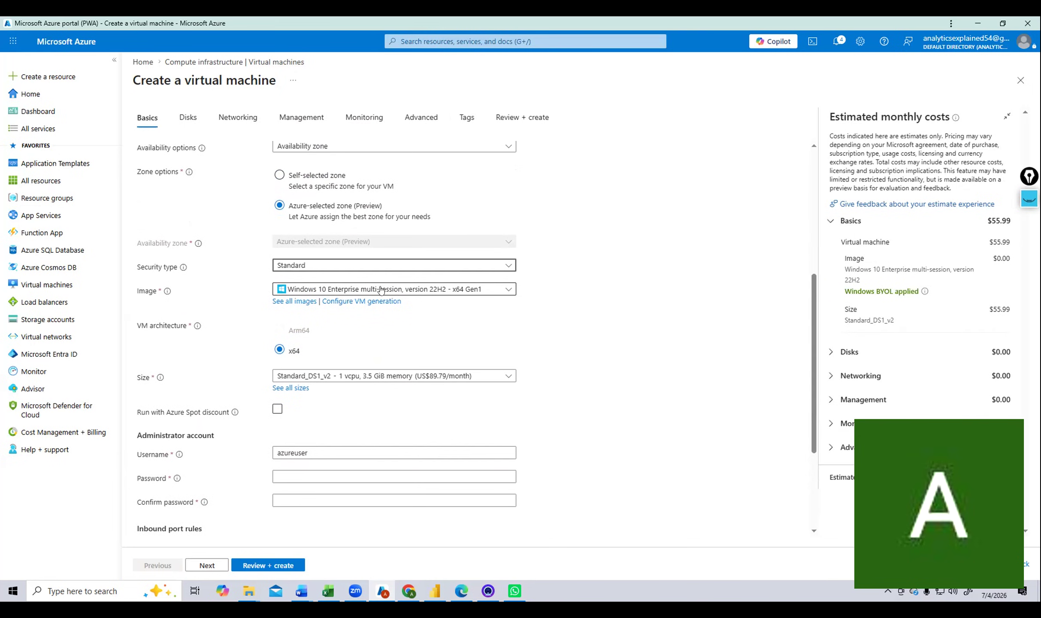
click(508, 290)
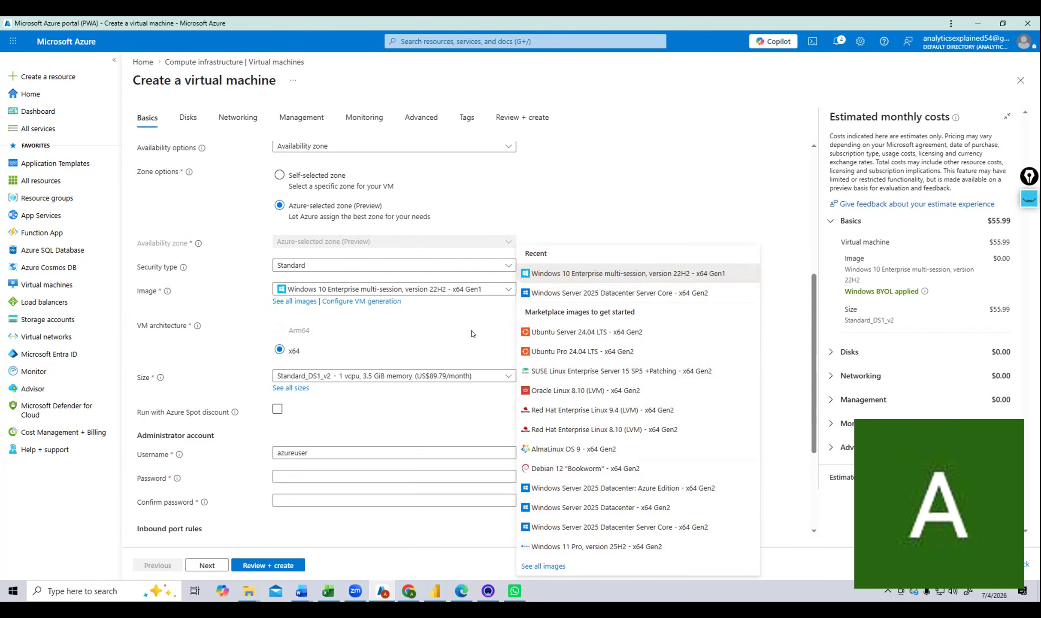
From the full image marketplace, choose Windows 10 Enterprise multi-session, version 22H2 Gen 1.
click(540, 567)
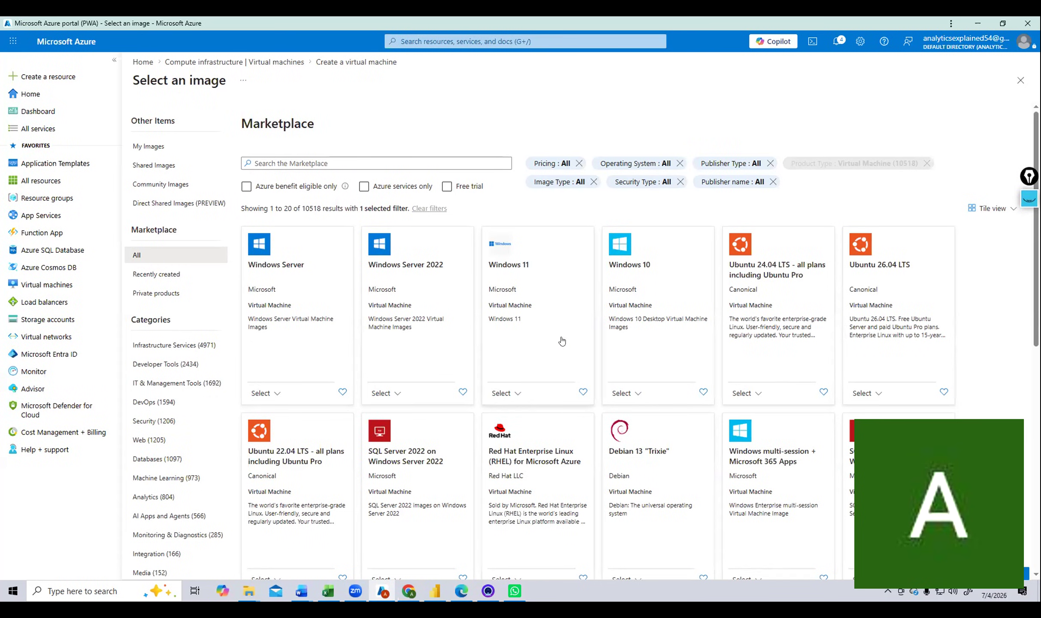
click(621, 391)
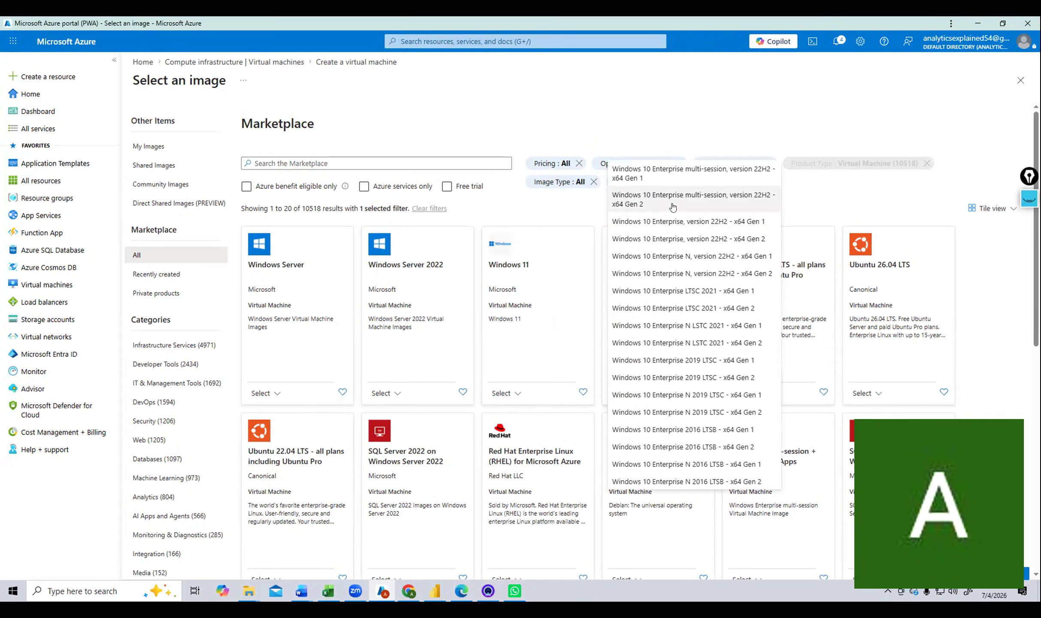
click(672, 177)
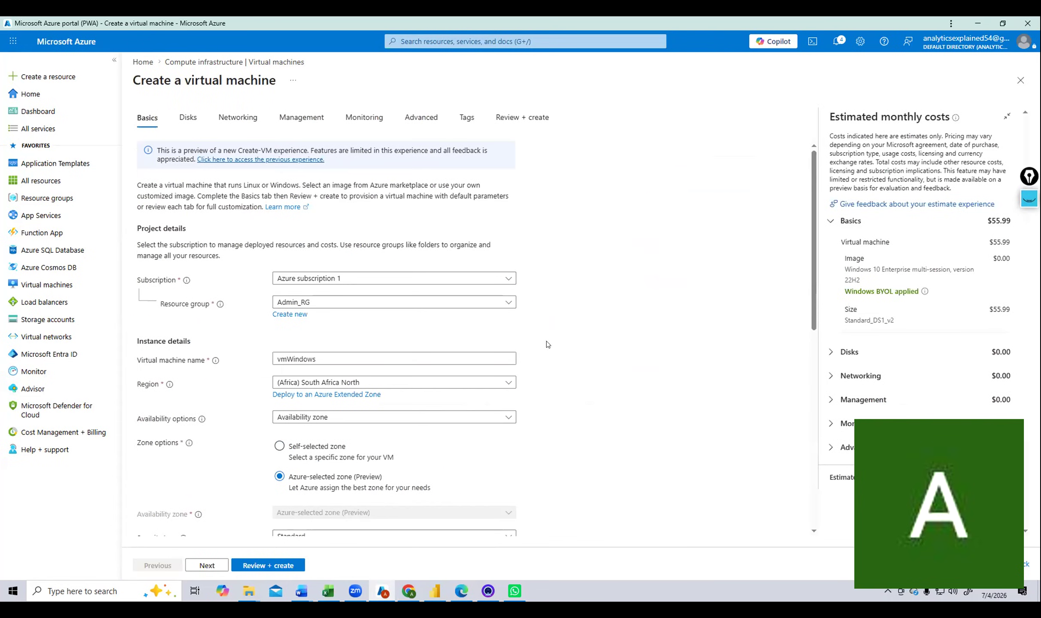
Replace the administrator username with azureadmin, then enter and confirm its password.
scroll(551, 344, down, 7)
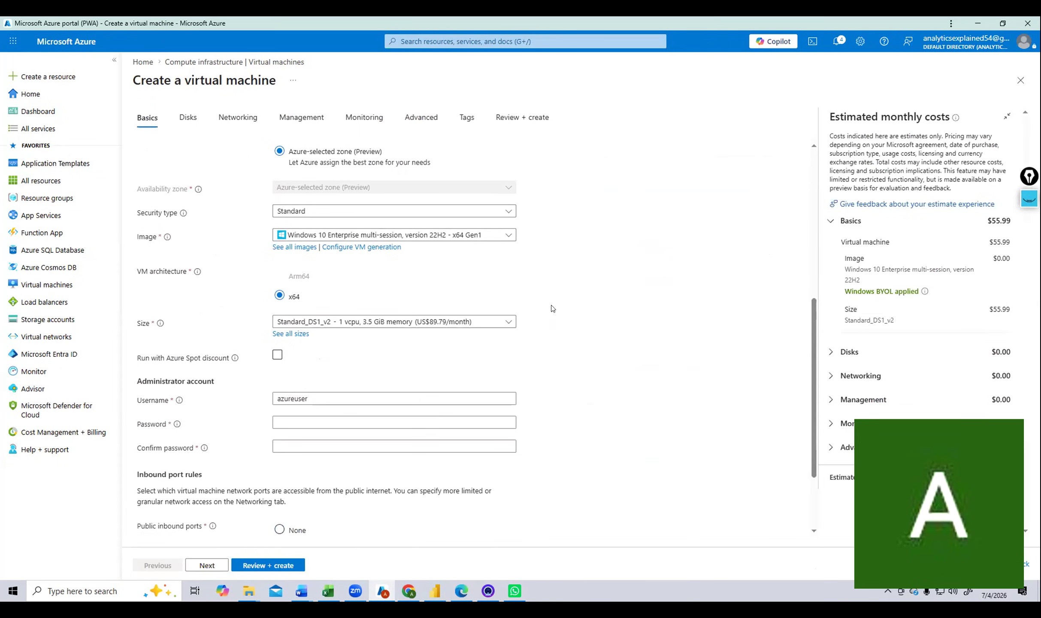
scroll(595, 329, down, 1)
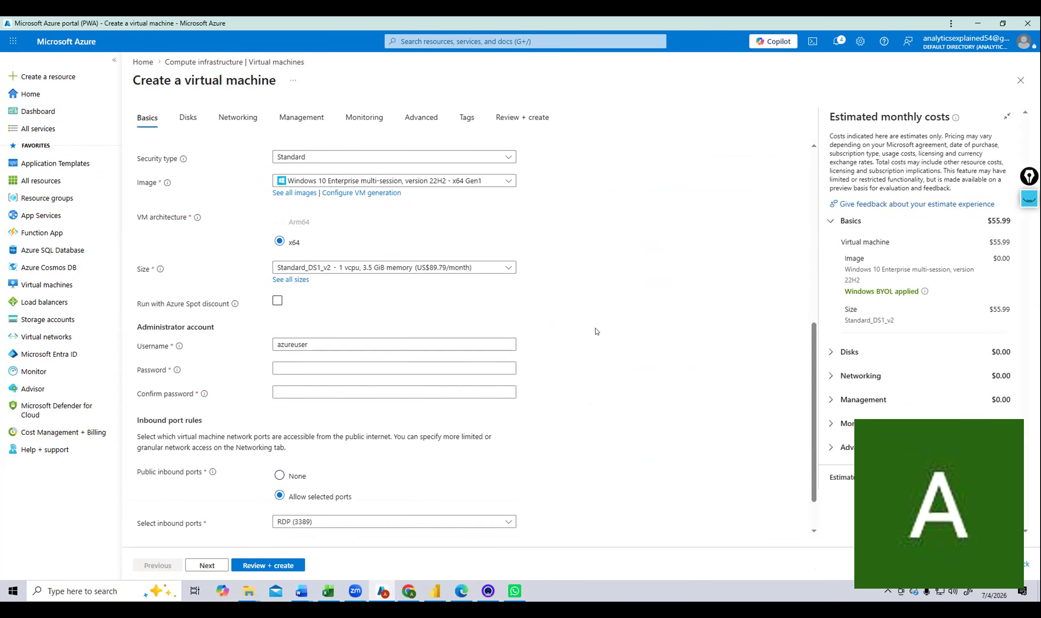
click(447, 346)
drag(343, 350, 250, 350)
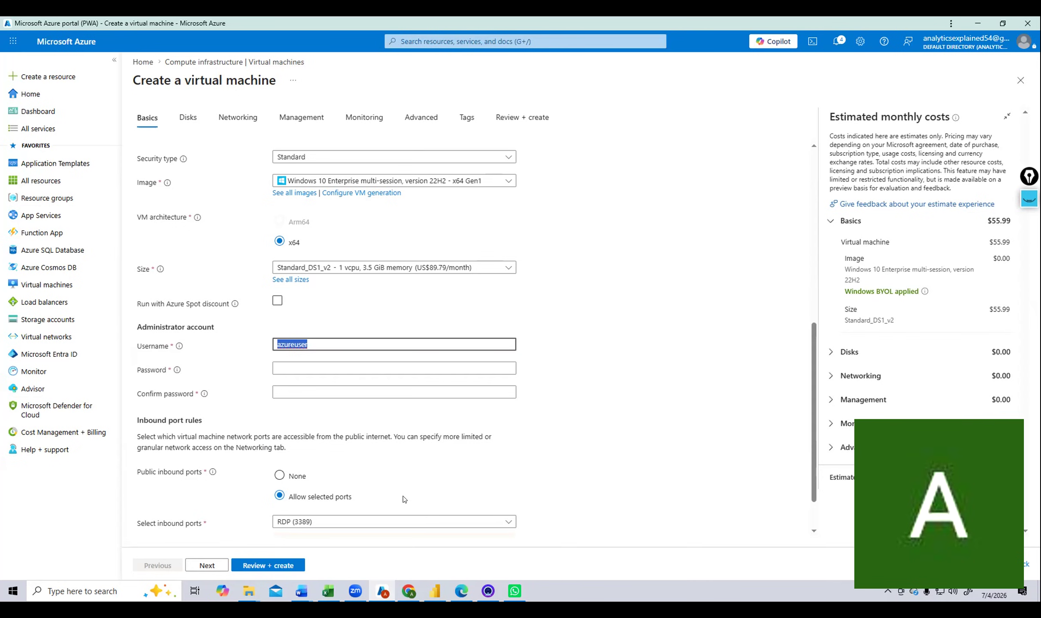
text(az)
text(admin)
key(Tab)
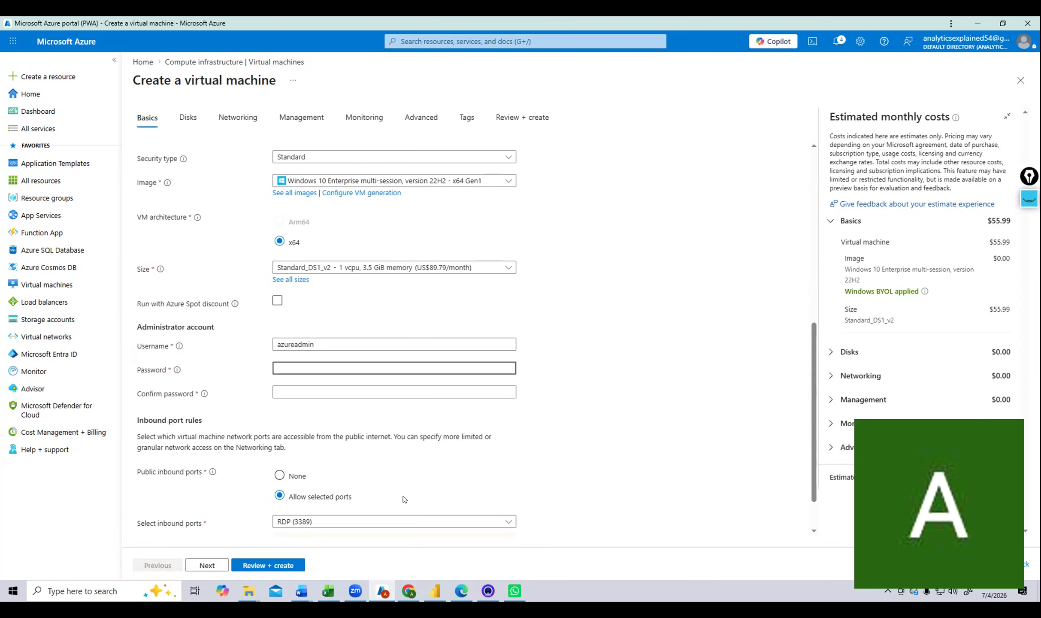
text(••••••••••••)
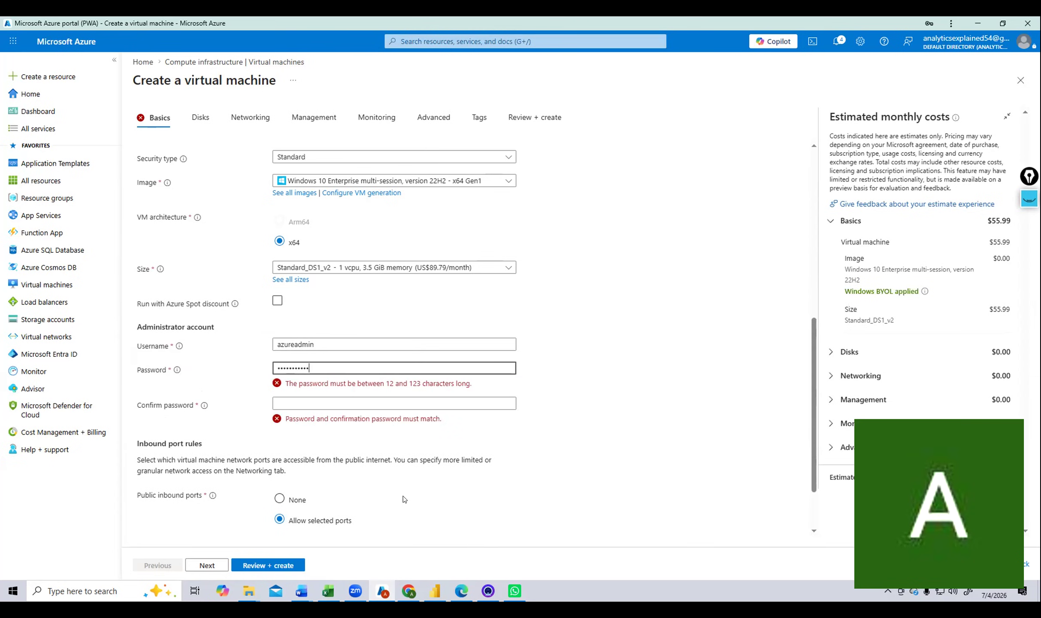
key(Tab)
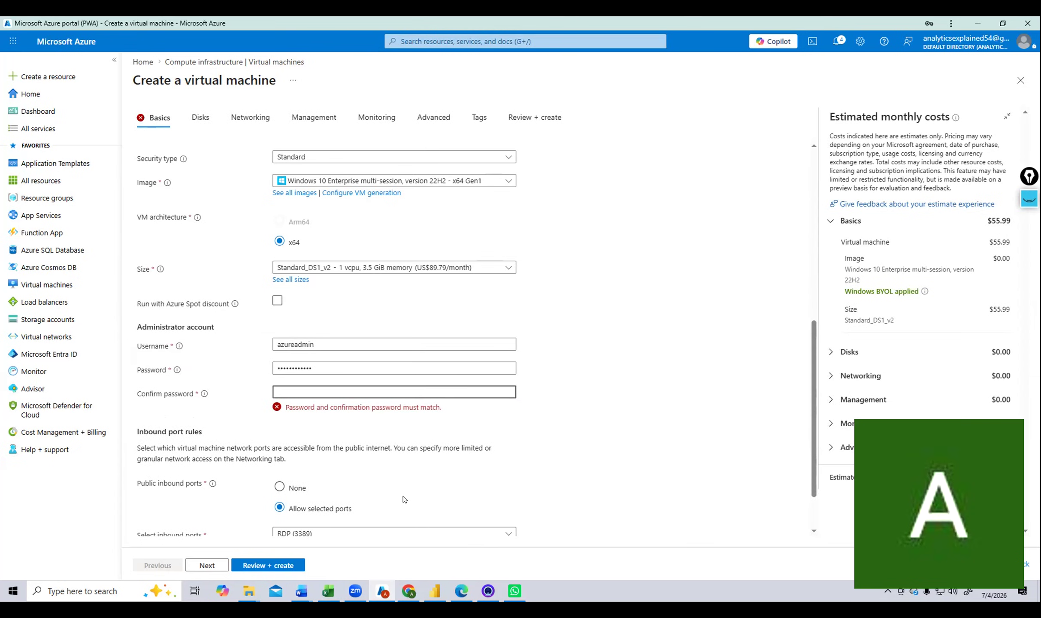
text(••••••••••••)
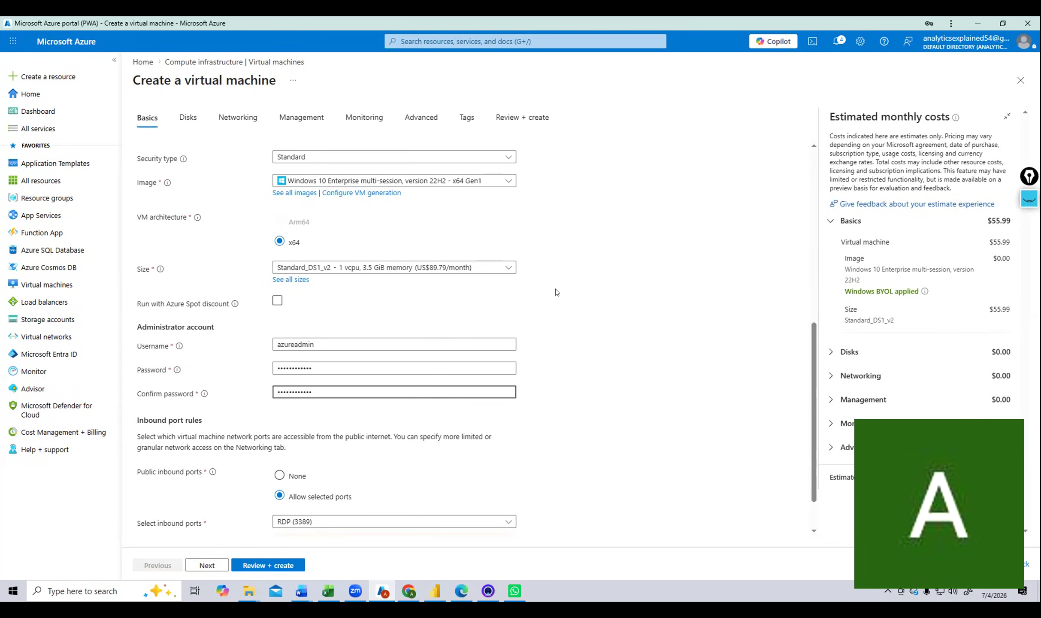
Keep only RDP (3389) as the allowed inbound port and proceed to Review + create.
scroll(555, 289, down, 1)
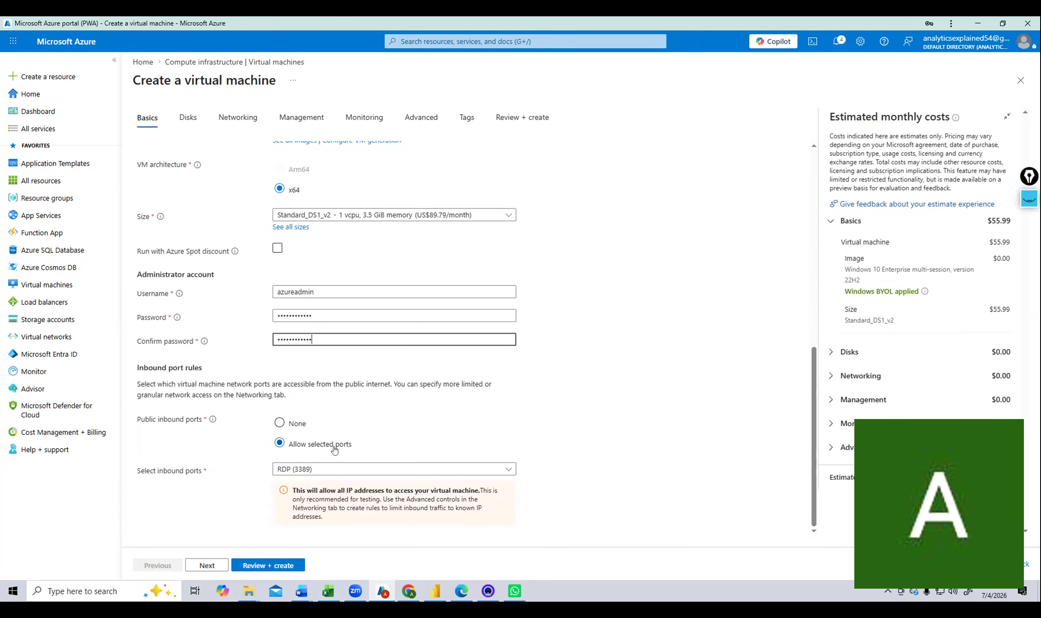
click(327, 474)
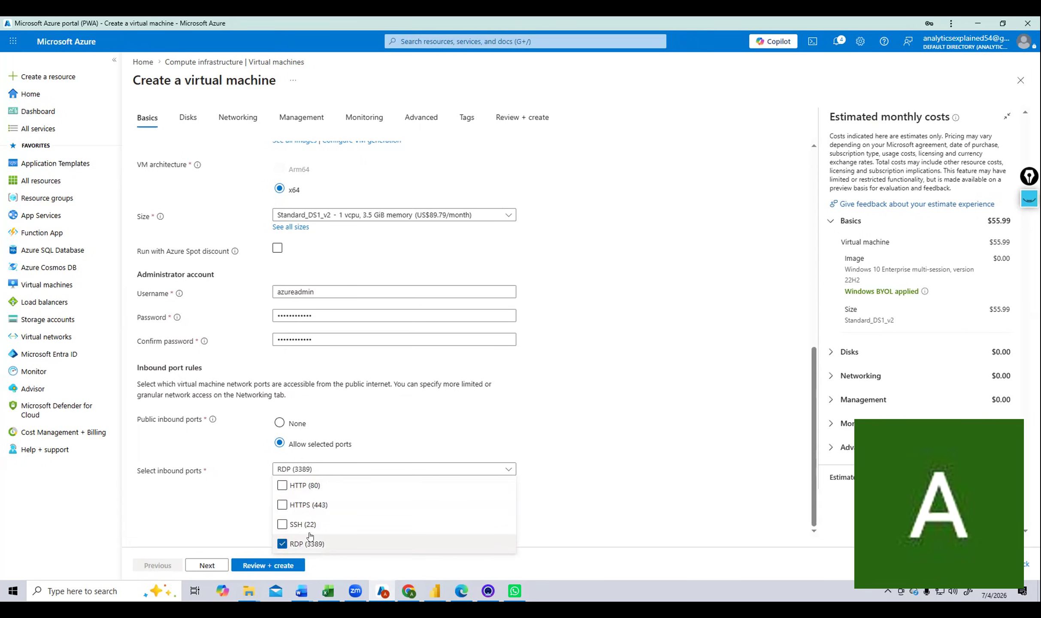
click(610, 429)
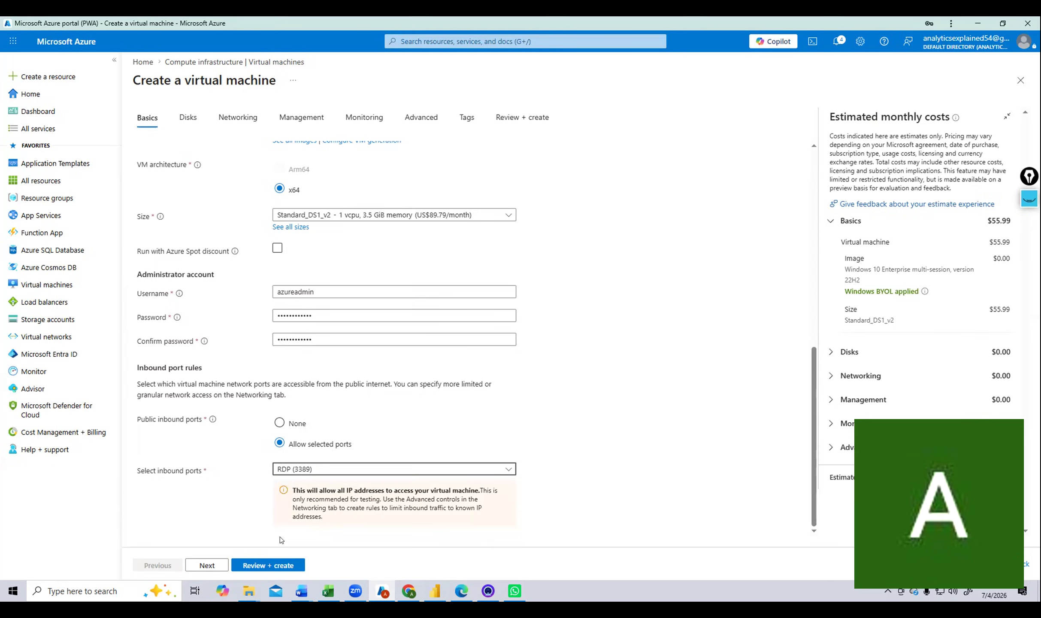
click(269, 565)
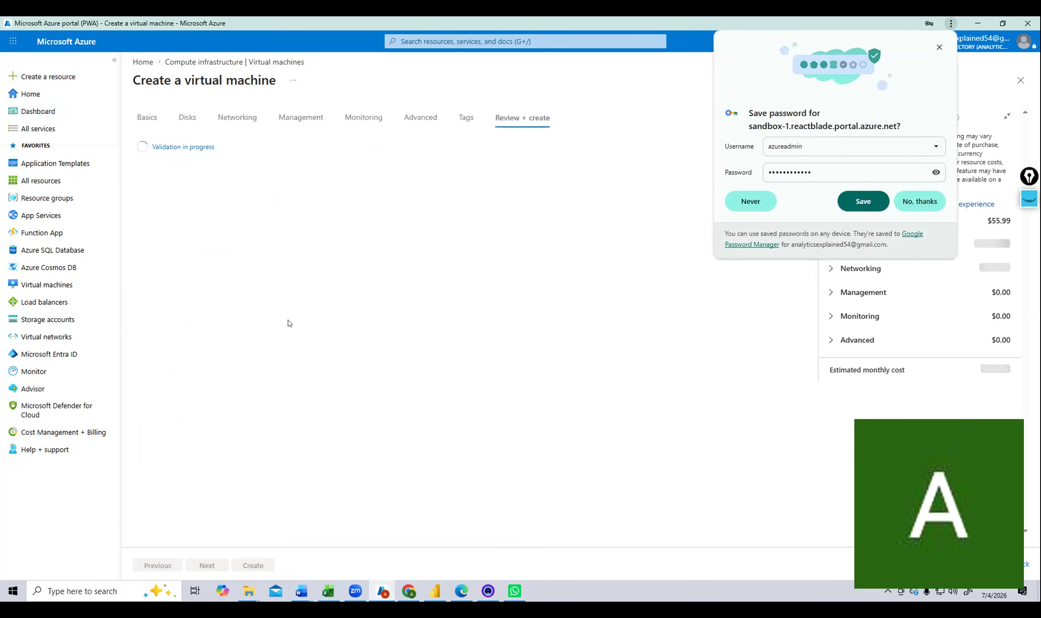
Decline Chrome's save-password offer and check the 0.1230 USD/hr price in the review summary.
click(939, 47)
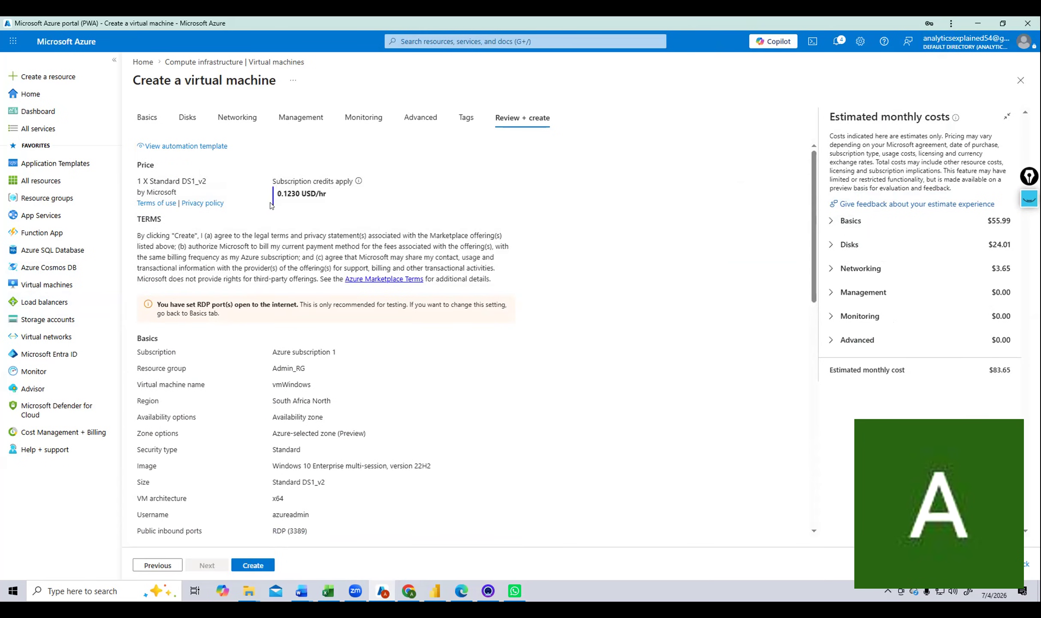
drag(275, 194, 318, 191)
click(577, 410)
Create vmWindows and watch the CreateVirtualMachine-vmWindows deployment until it fails.
click(249, 565)
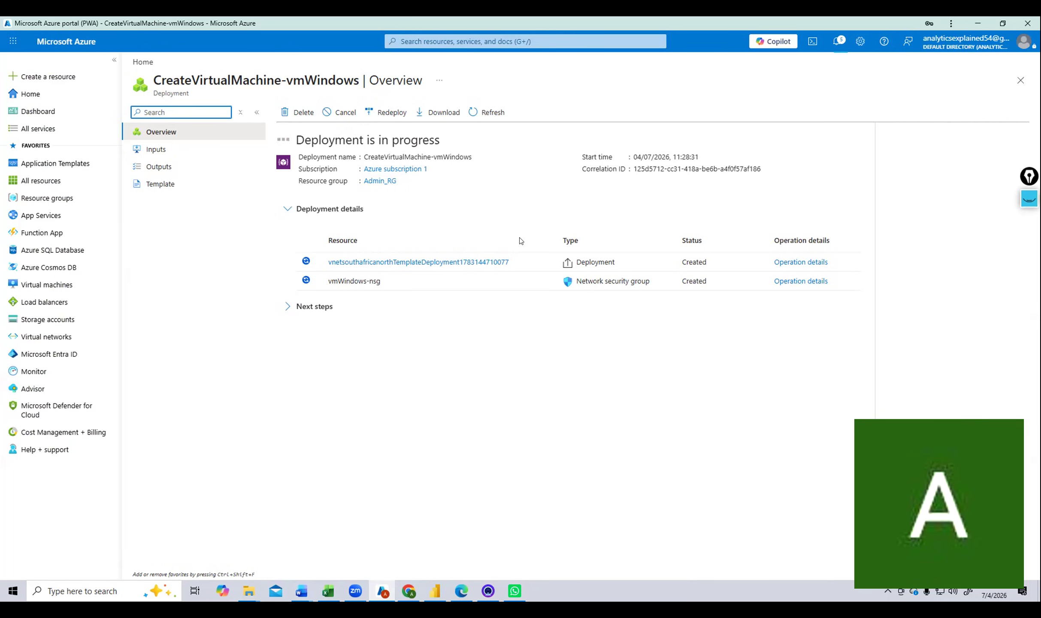
mouse_move(333, 264)
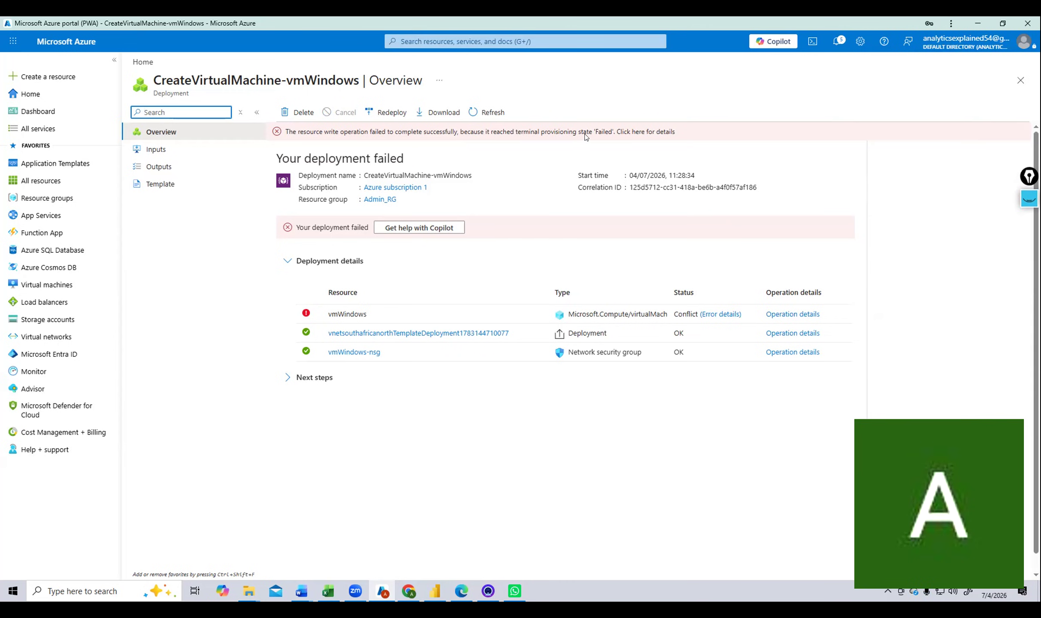
click(664, 130)
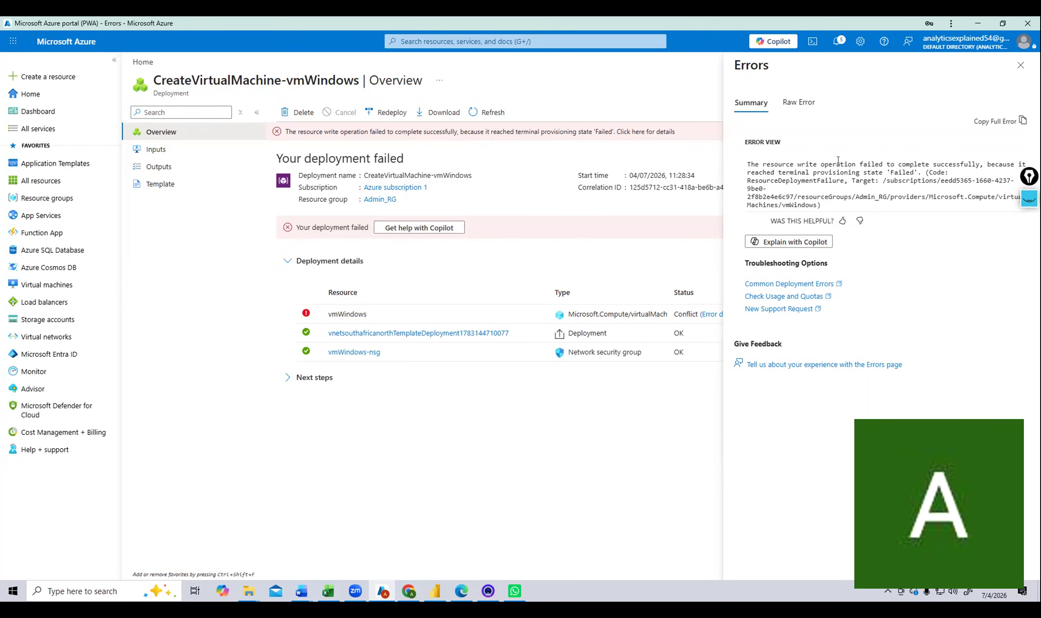
click(800, 99)
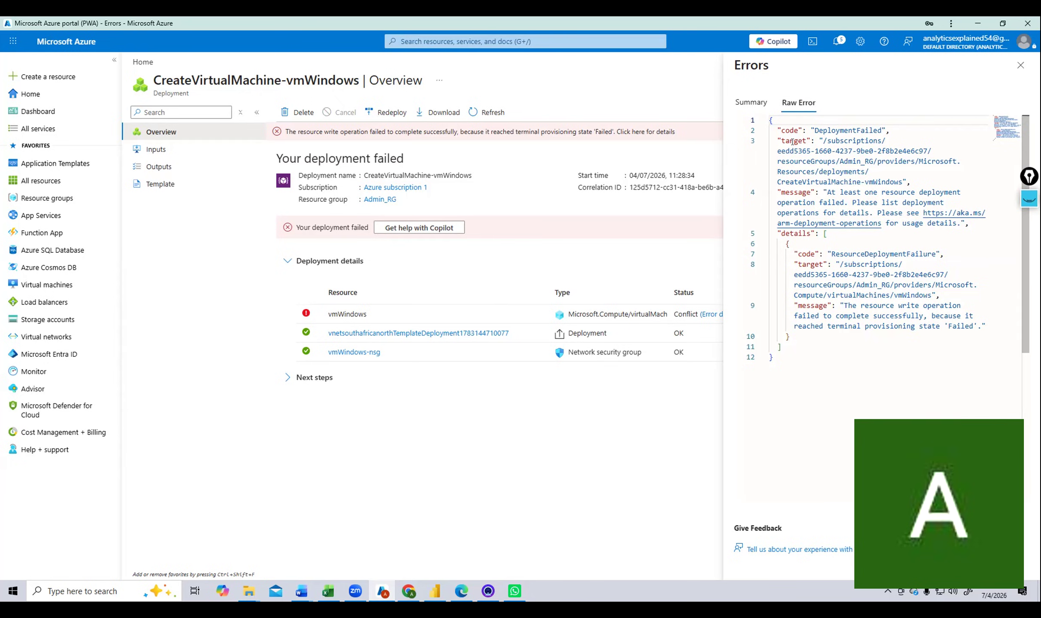
click(1021, 65)
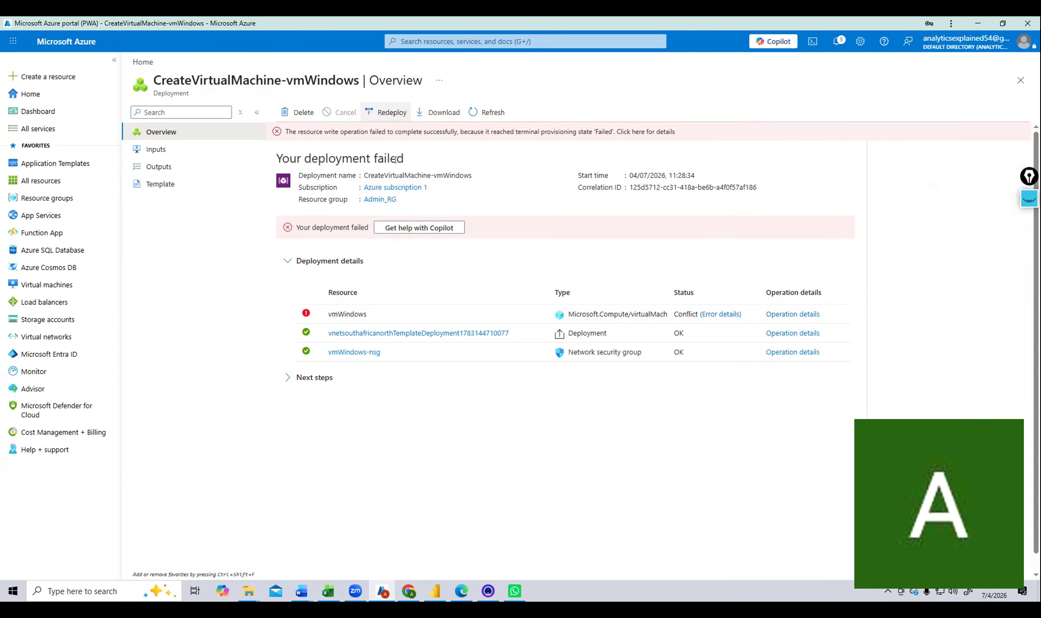
click(389, 108)
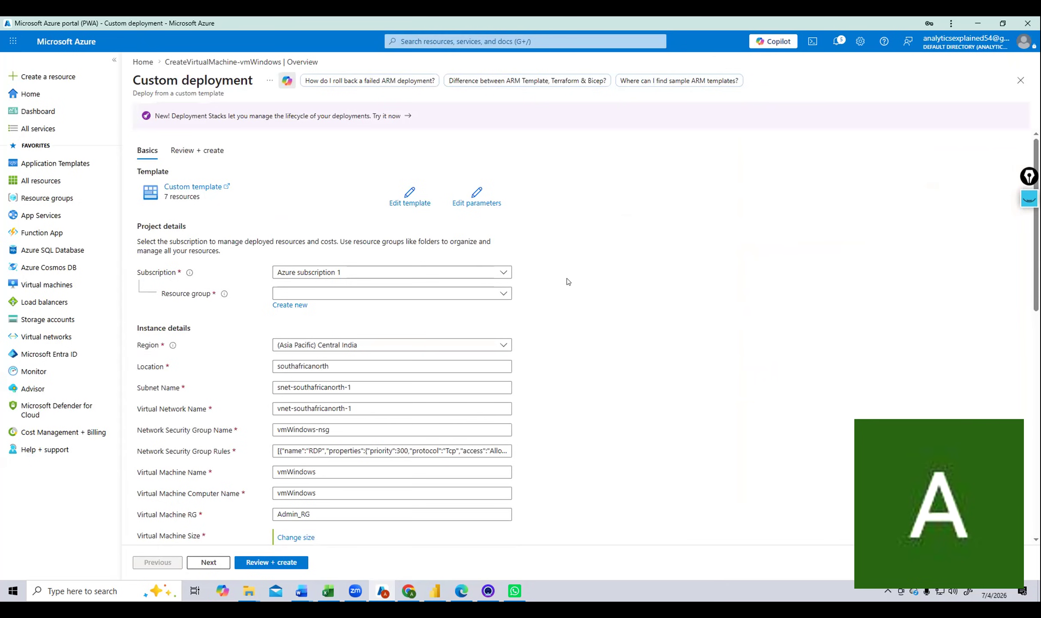
scroll(567, 281, down, 1)
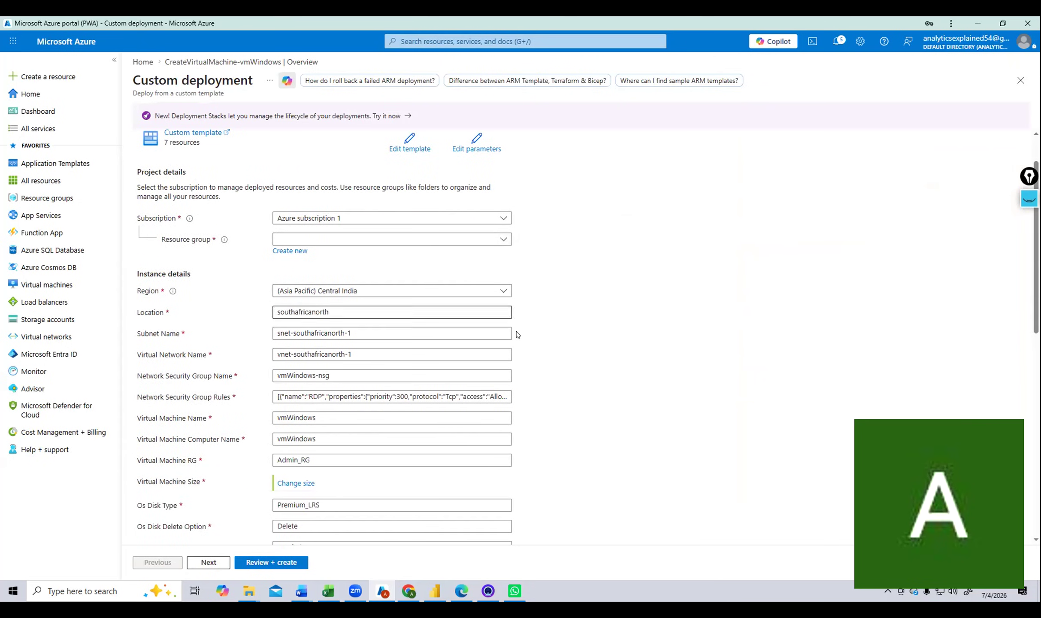
scroll(563, 324, down, 2)
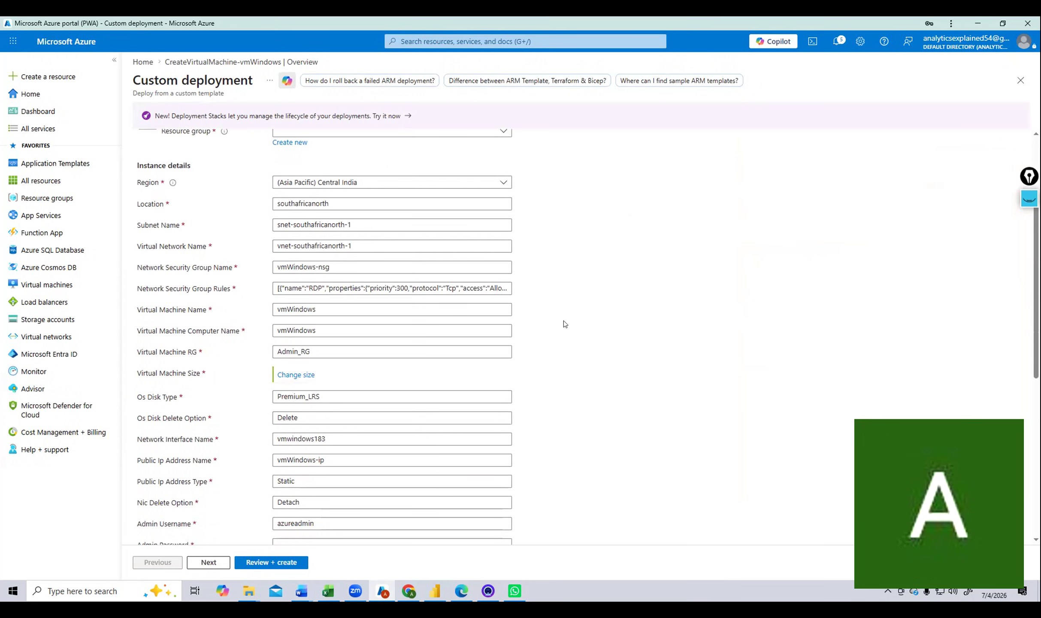
drag(378, 225, 271, 233)
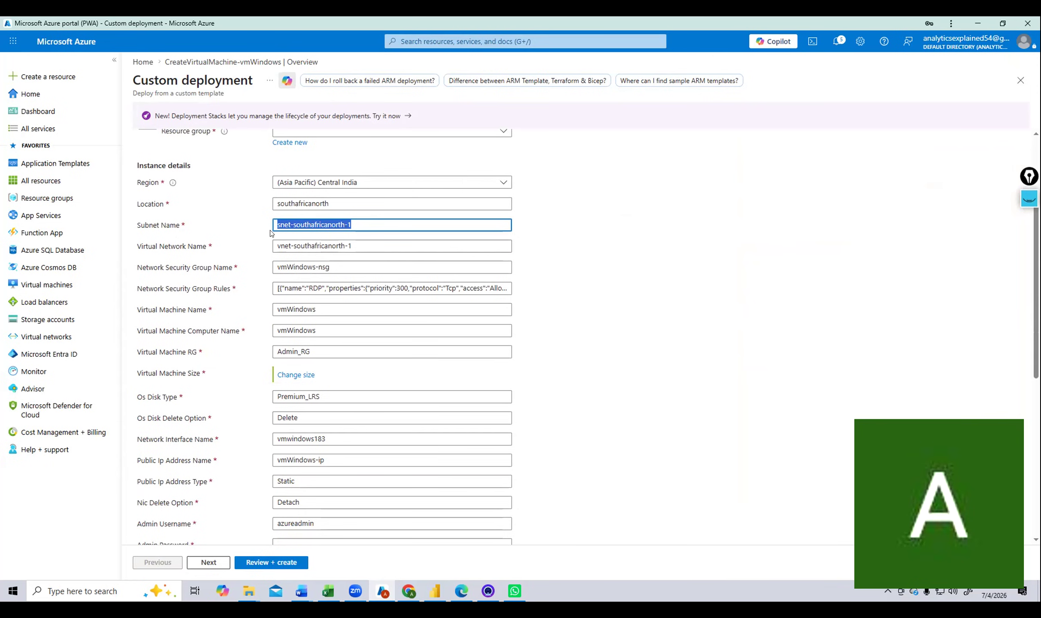
click(239, 221)
scroll(235, 203, up, 3)
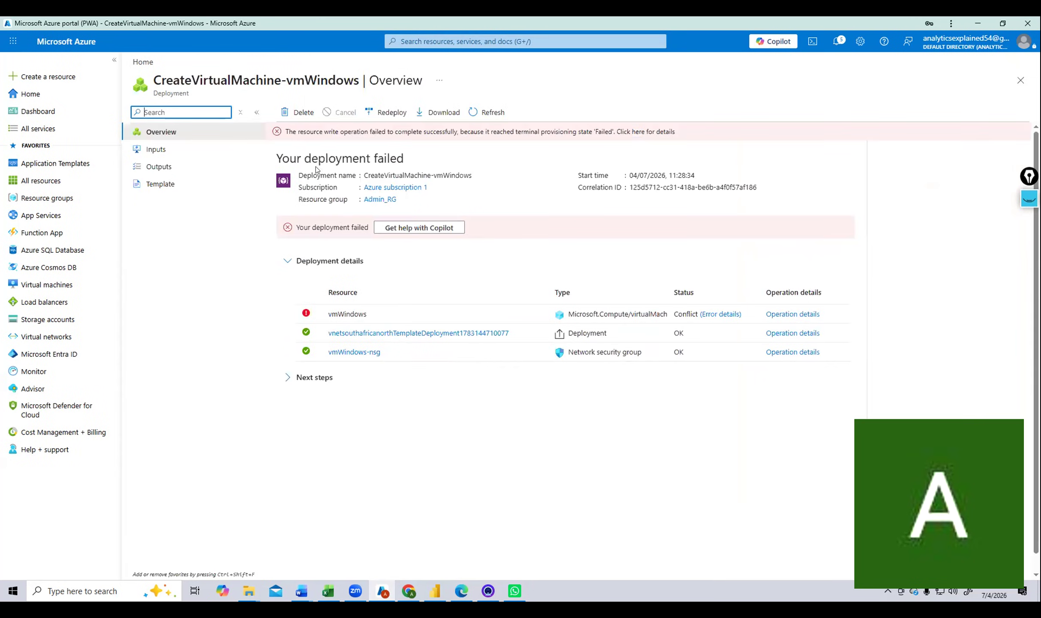
Delete the failed CreateVirtualMachine-vmWindows deployment record and confirm.
click(306, 112)
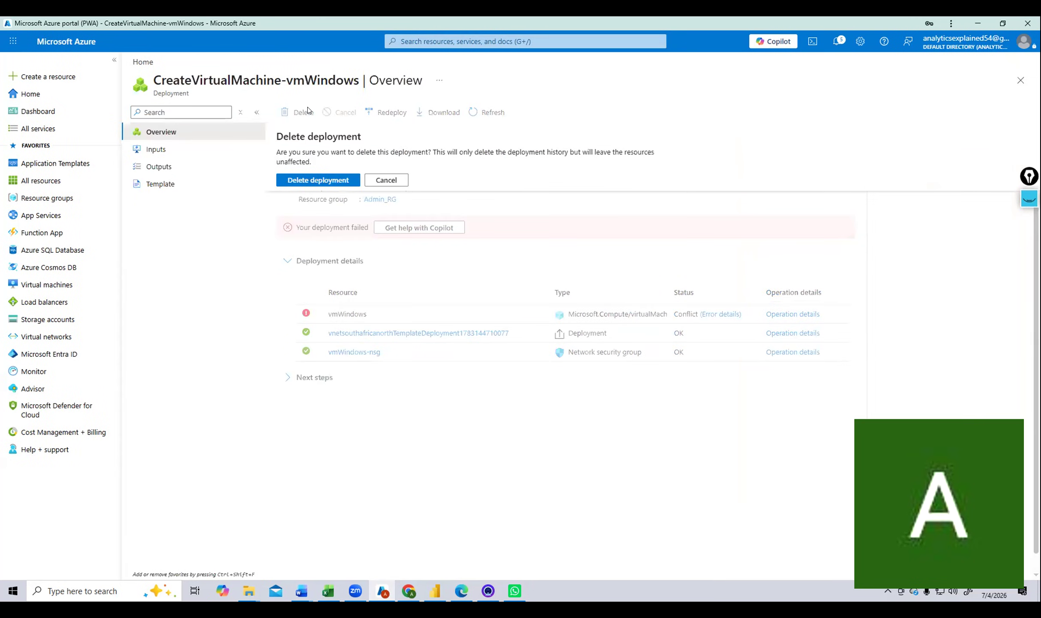
click(335, 180)
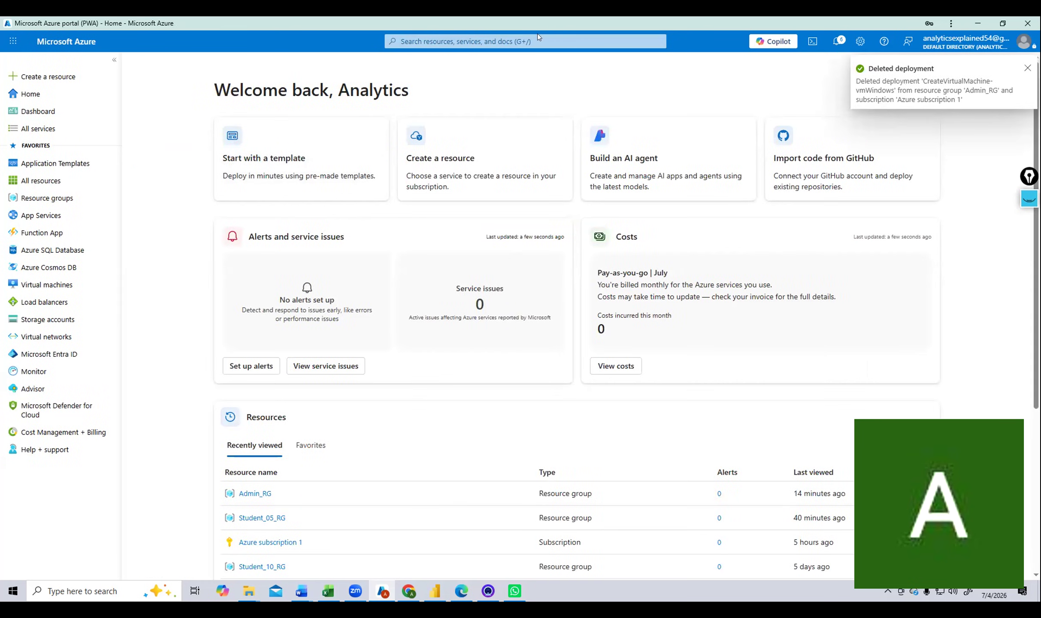
Open the vmWindows virtual machine from the Virtual machines list.
click(527, 41)
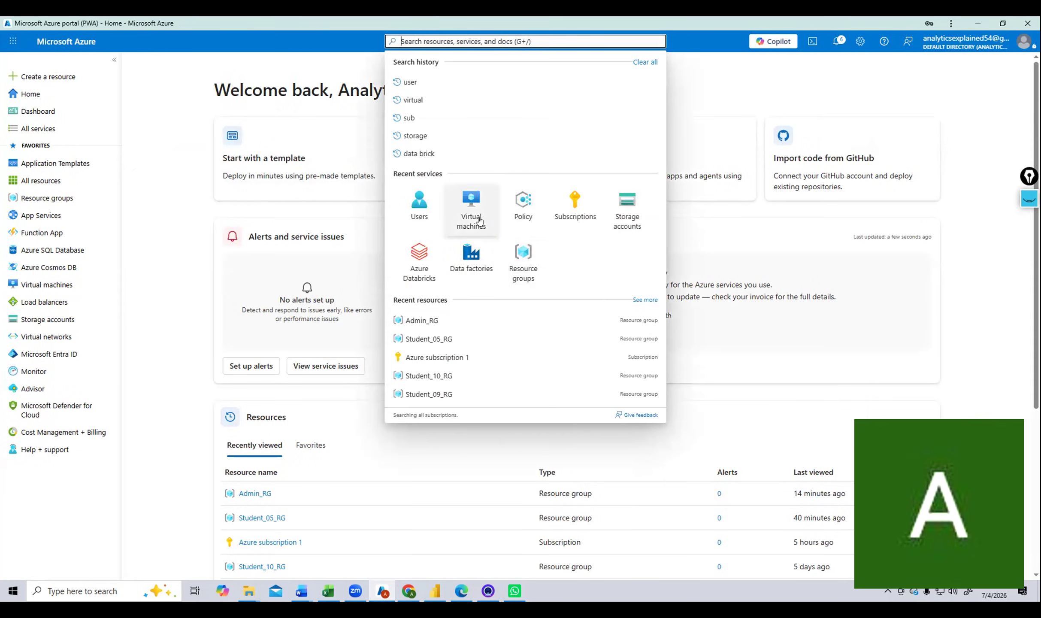
click(478, 215)
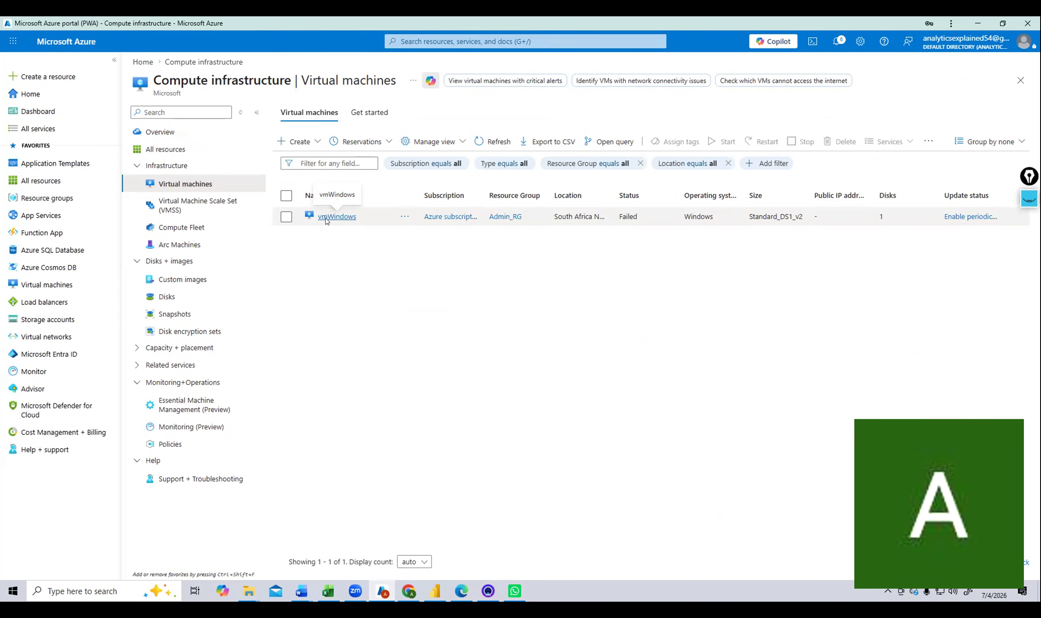
click(326, 219)
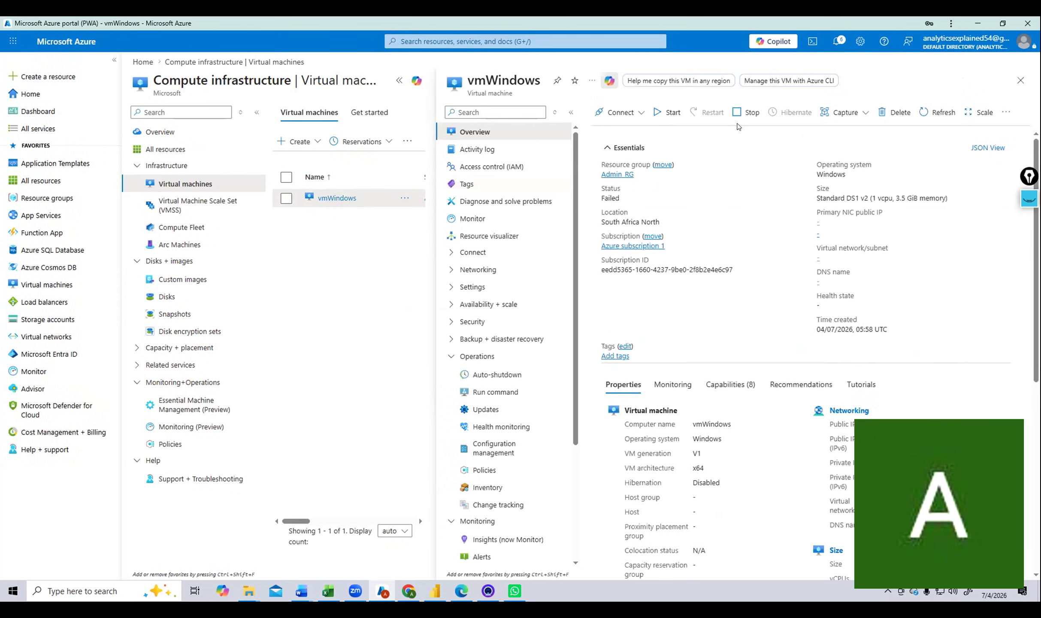
Stop vmWindows, confirming on the second attempt, so it becomes Stopped (deallocated).
click(747, 113)
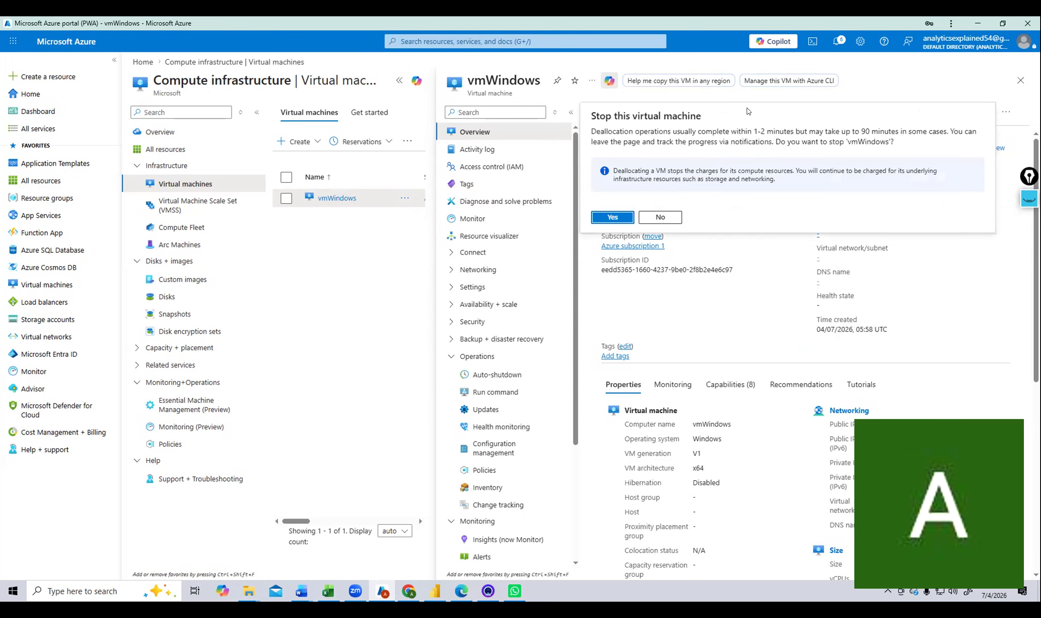
click(662, 217)
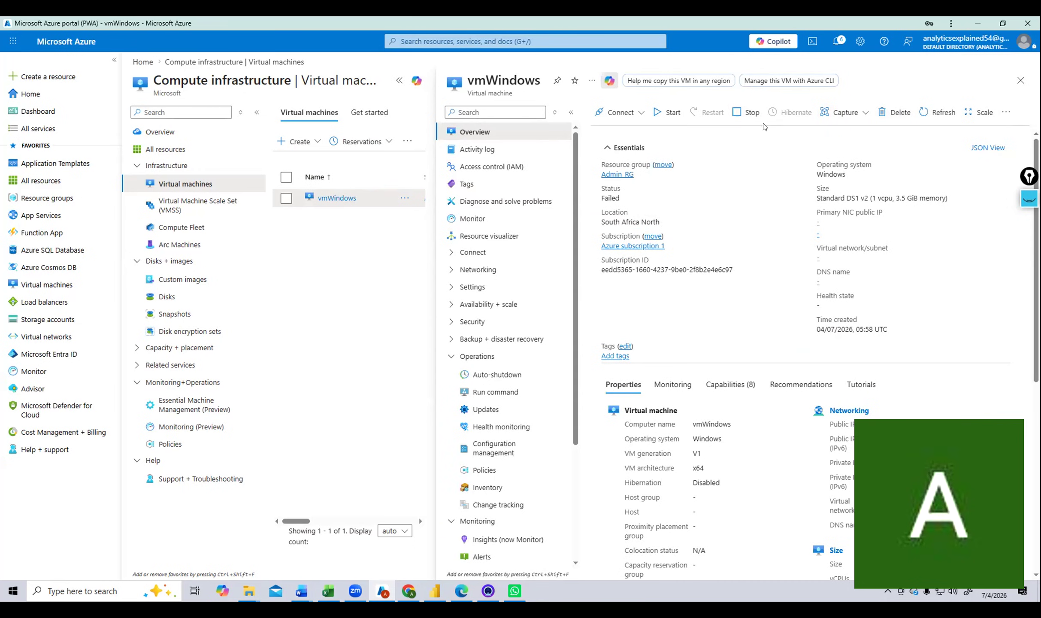
click(752, 111)
click(609, 219)
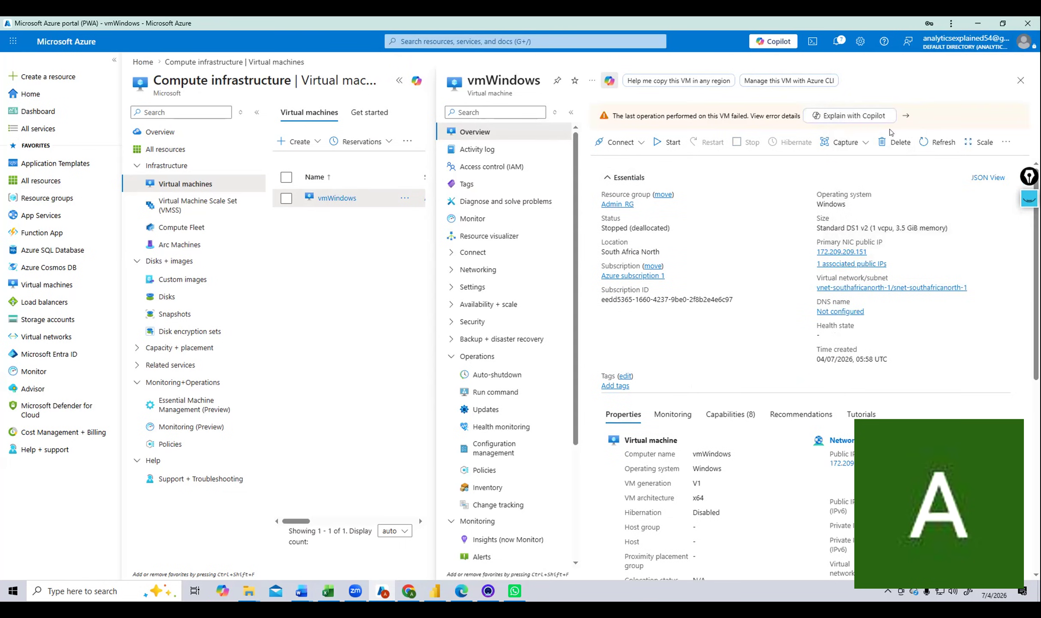
Permanently delete vmWindows after ticking the deletion acknowledgement.
click(892, 143)
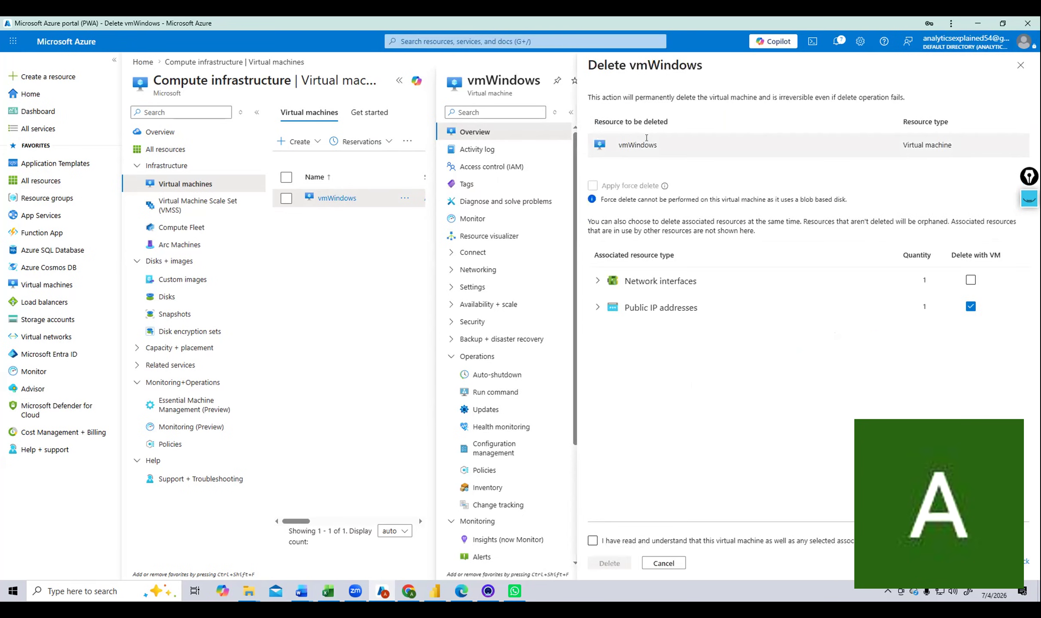
click(594, 541)
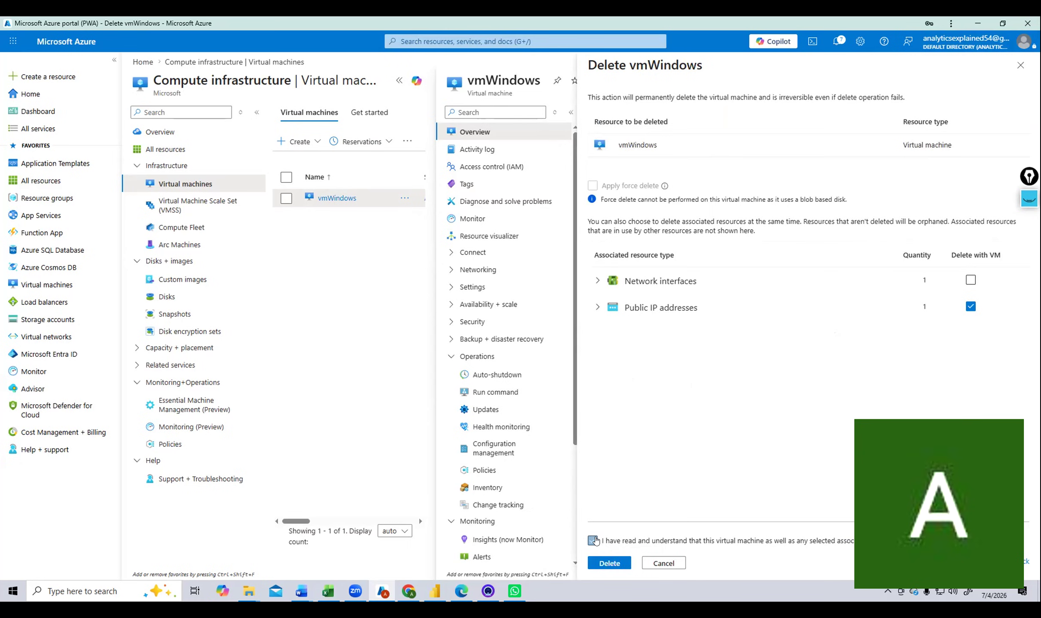
click(597, 561)
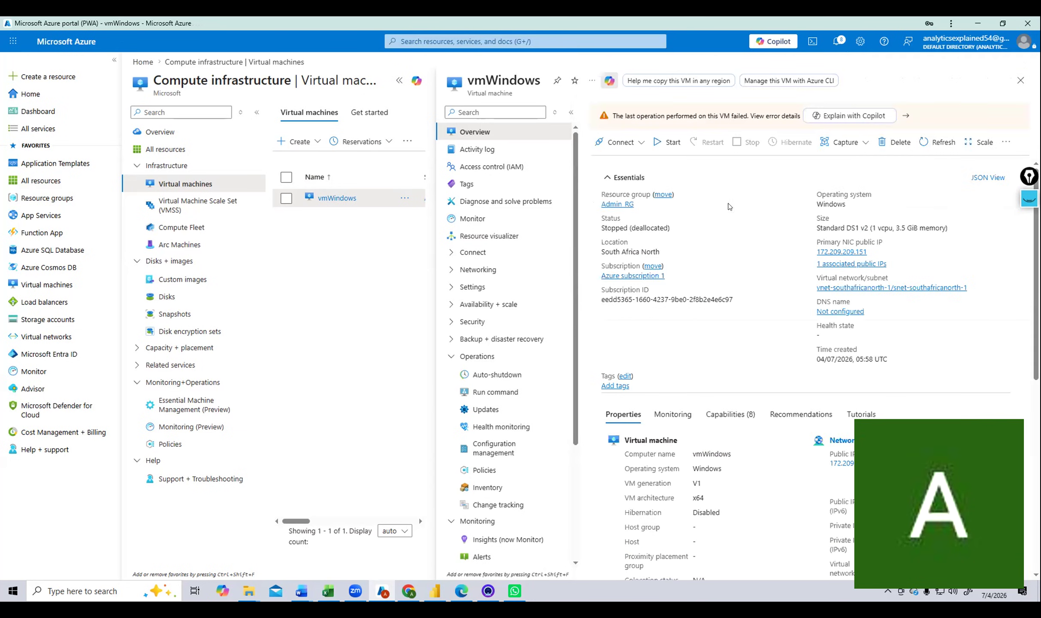
Dismiss the not-found error pane and return to the Virtual machines list.
click(897, 142)
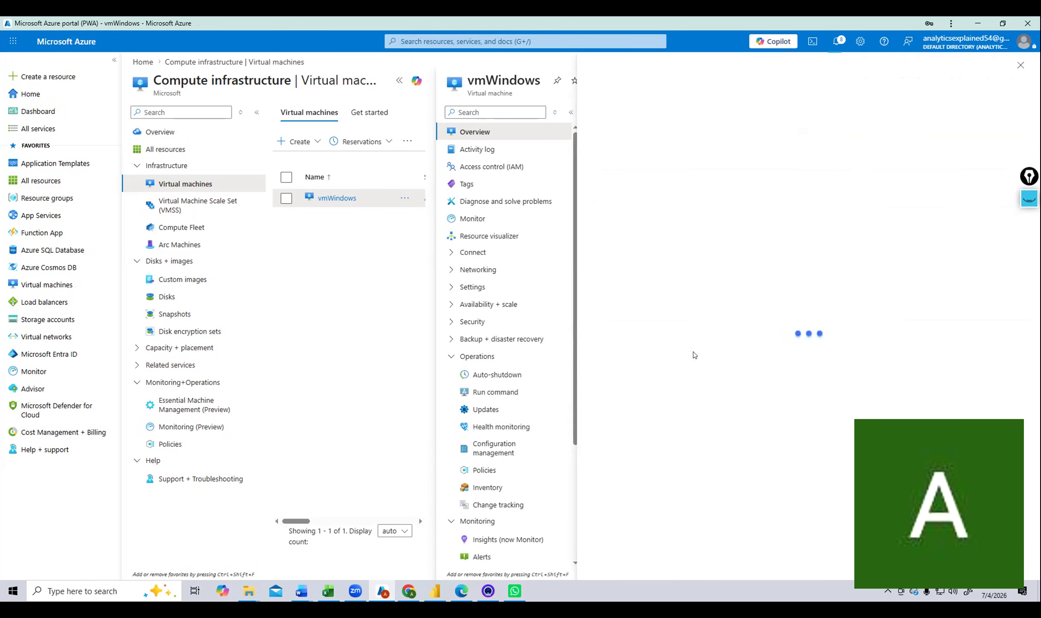
click(1020, 64)
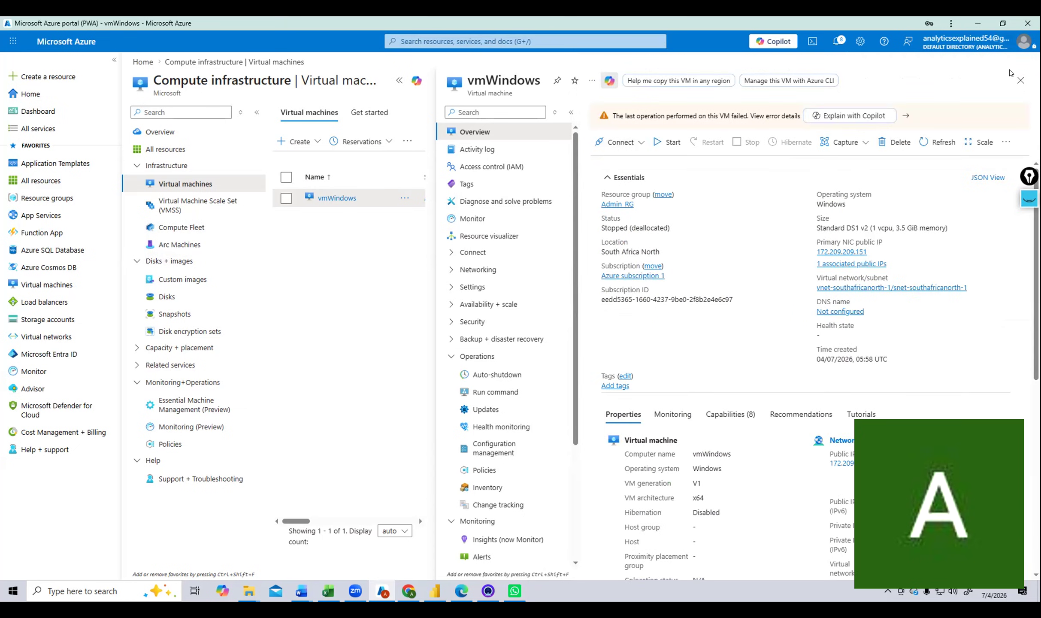
click(424, 39)
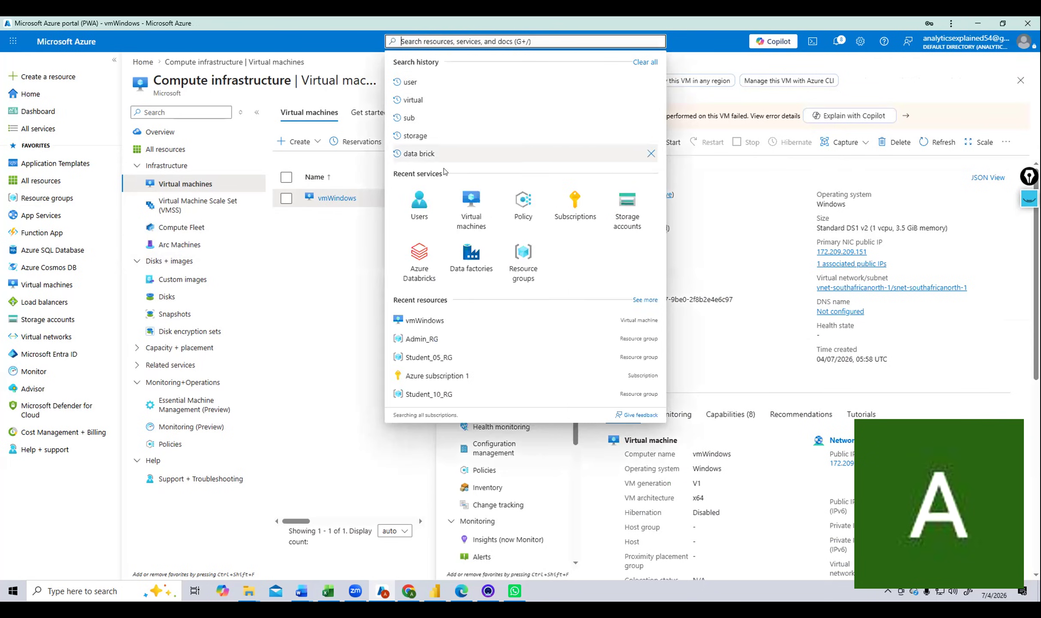
click(484, 219)
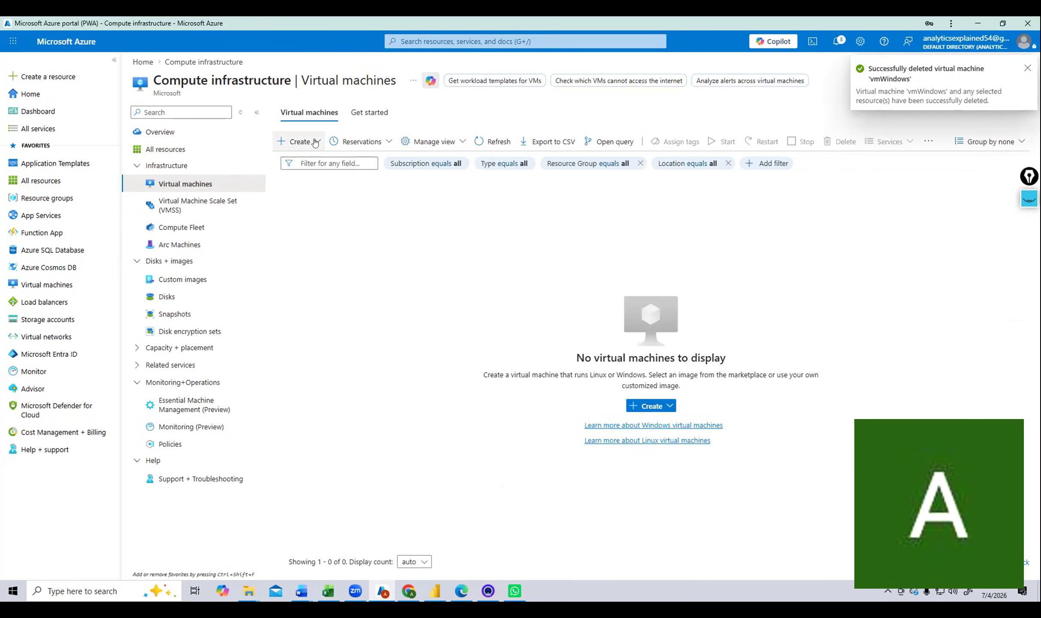
Start a new virtual machine form with resource group Admin_RG.
click(315, 142)
click(326, 164)
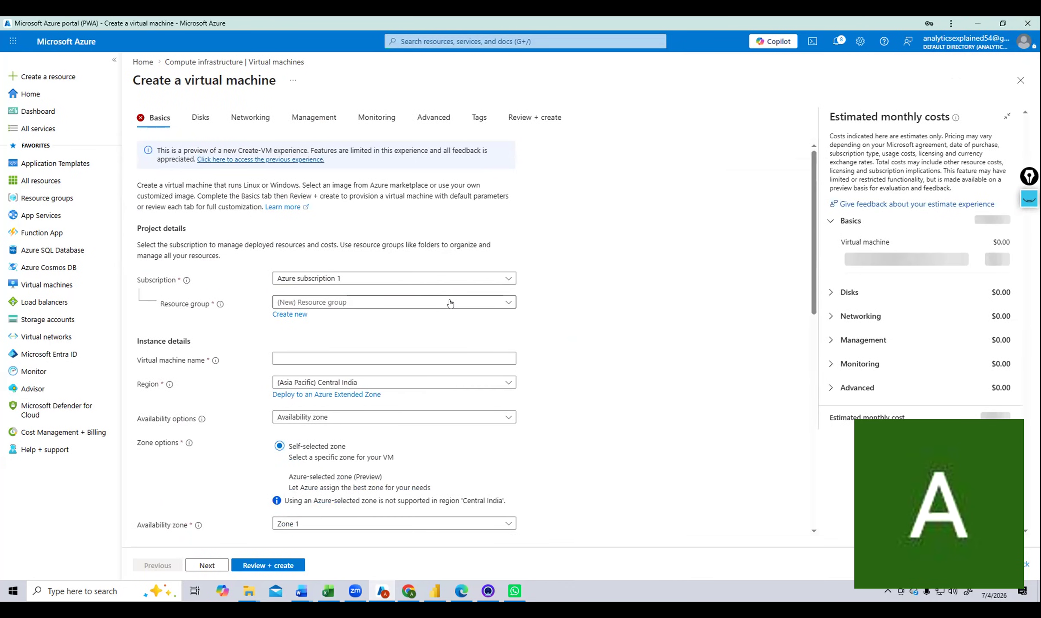
click(450, 303)
click(403, 340)
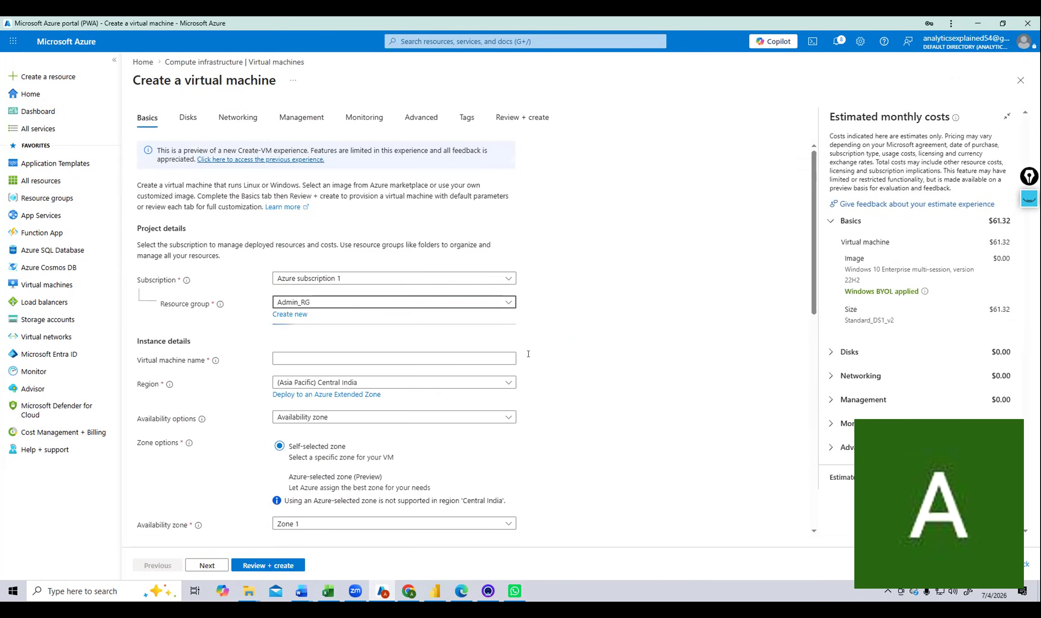
Enter vmWindows as the virtual machine name and look over the Basics form.
click(398, 358)
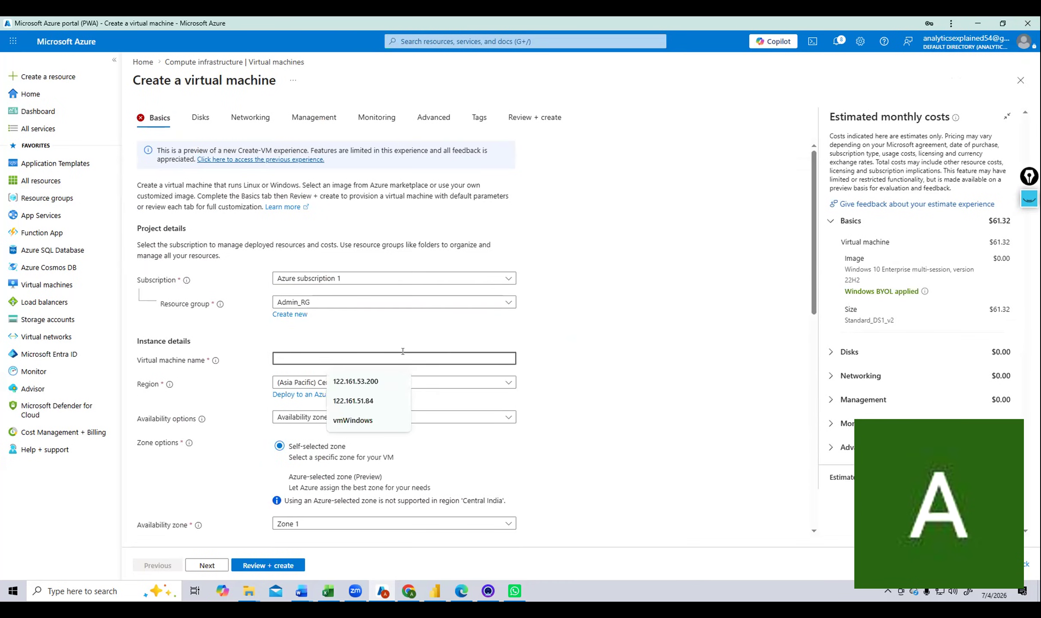
click(370, 420)
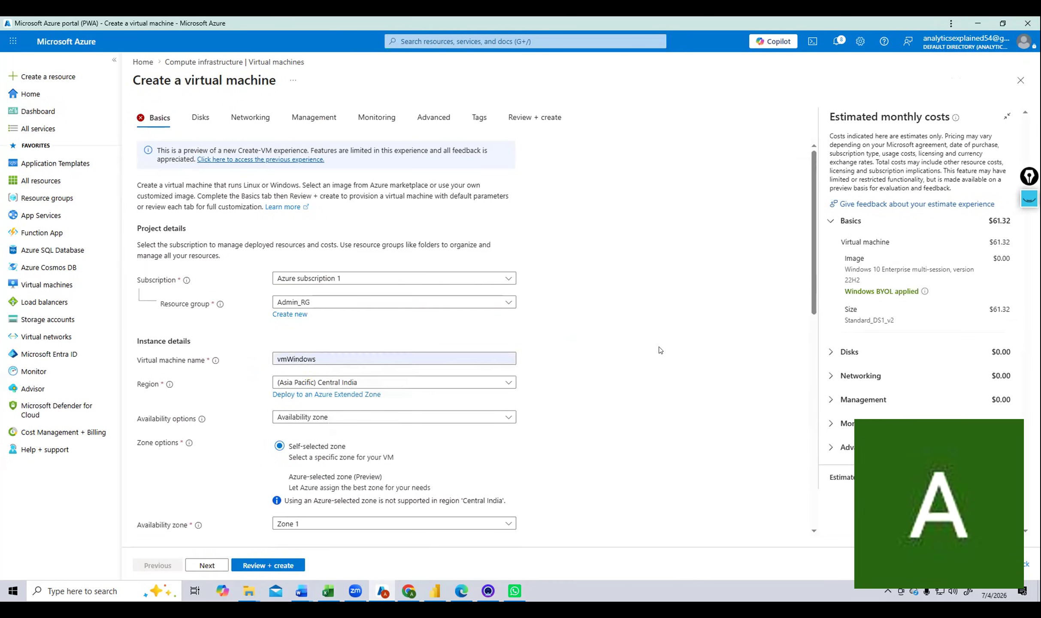
scroll(662, 334, down, 4)
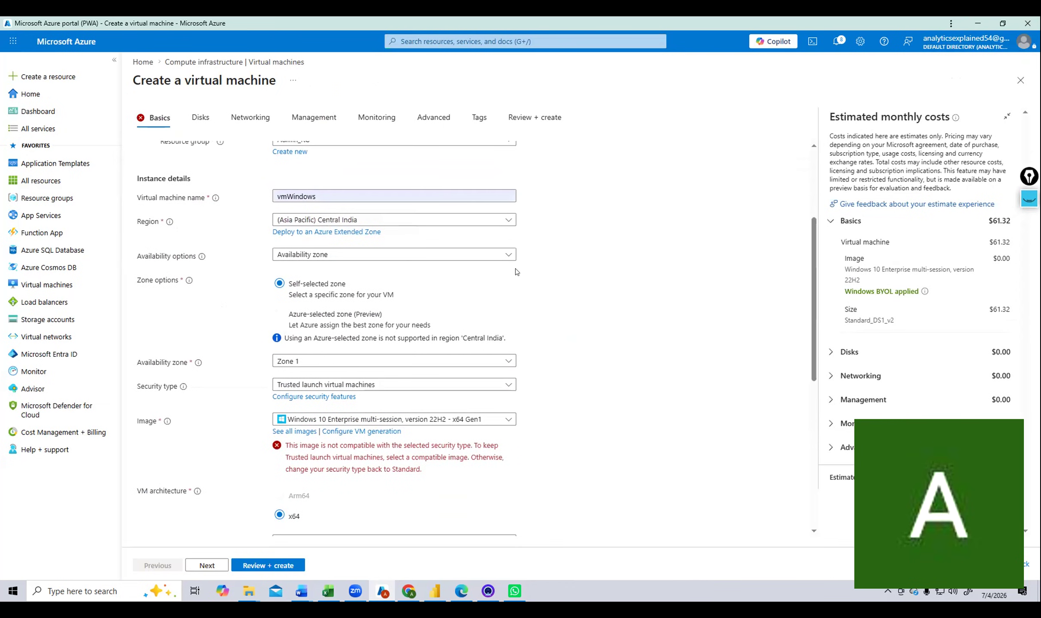
scroll(516, 272, up, 4)
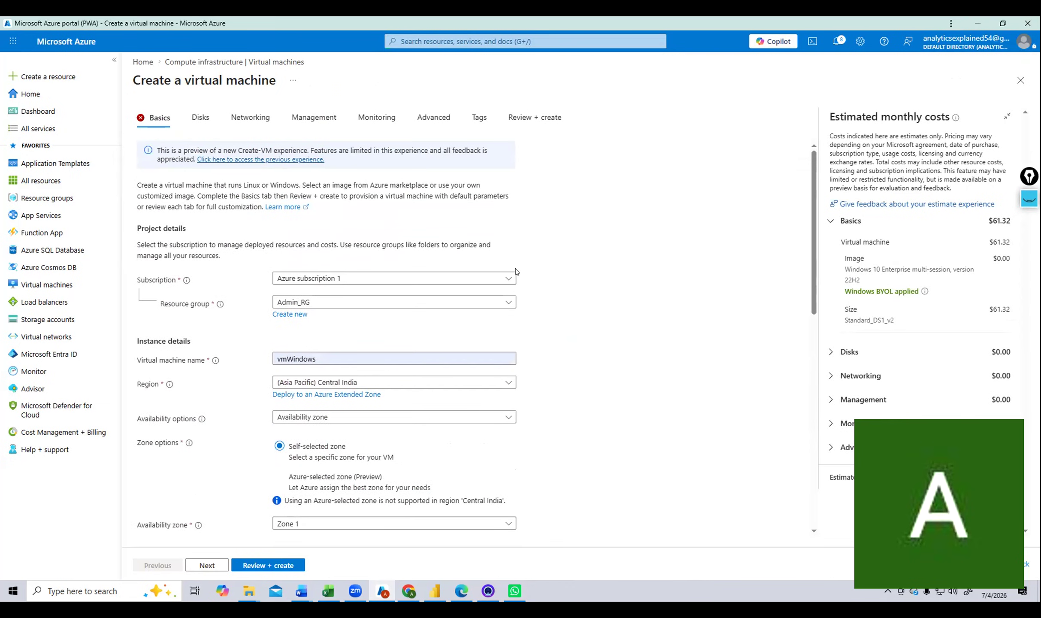
scroll(517, 271, down, 1)
scroll(517, 272, up, 1)
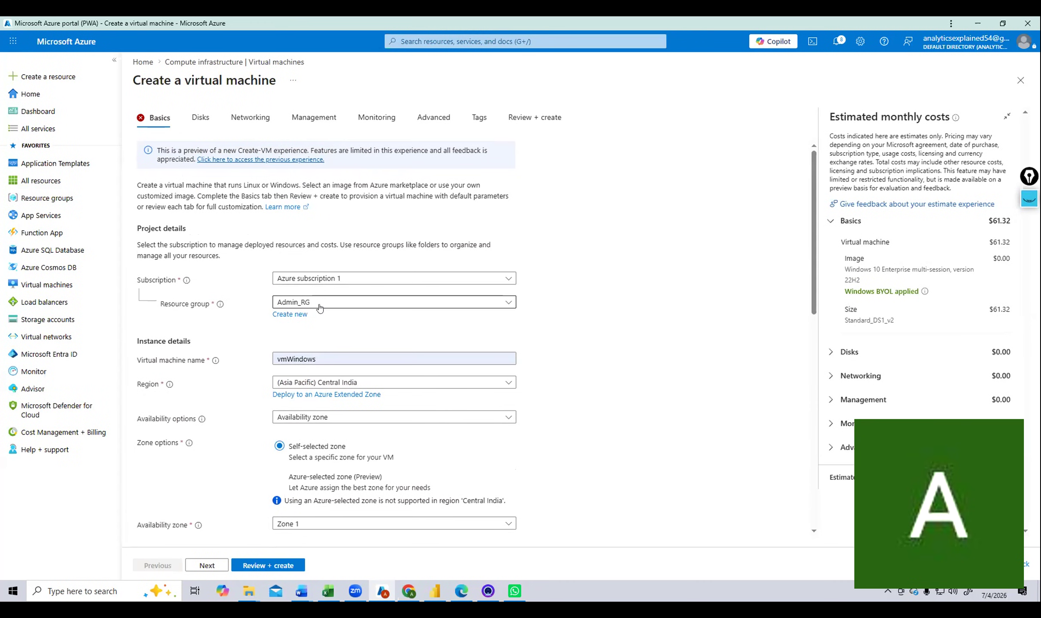
click(417, 40)
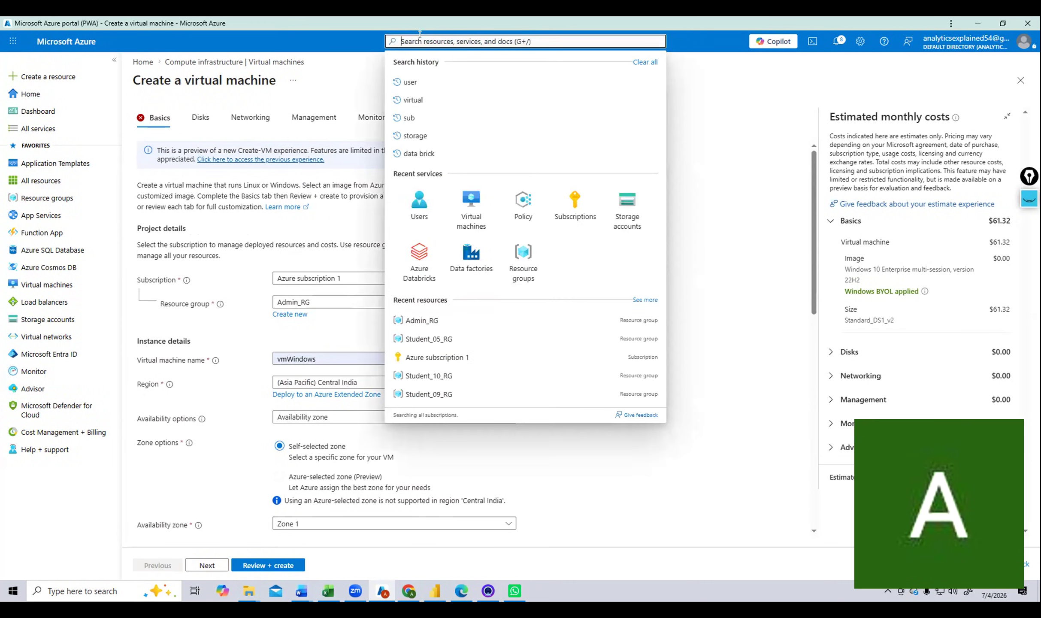
Go back to Virtual machines and open a blank Create a virtual machine form.
click(472, 206)
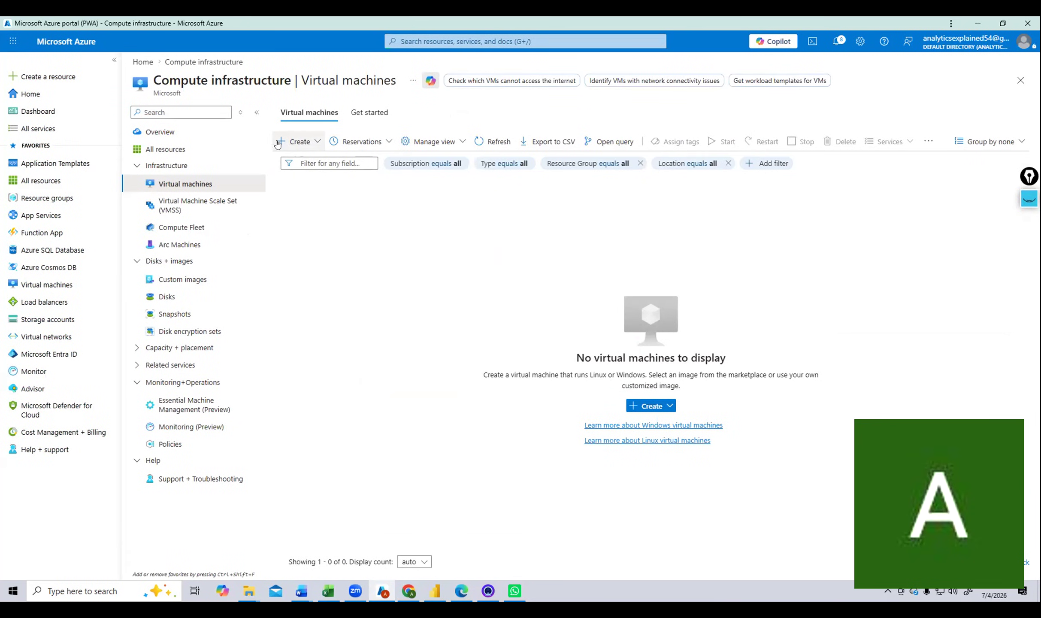
click(310, 142)
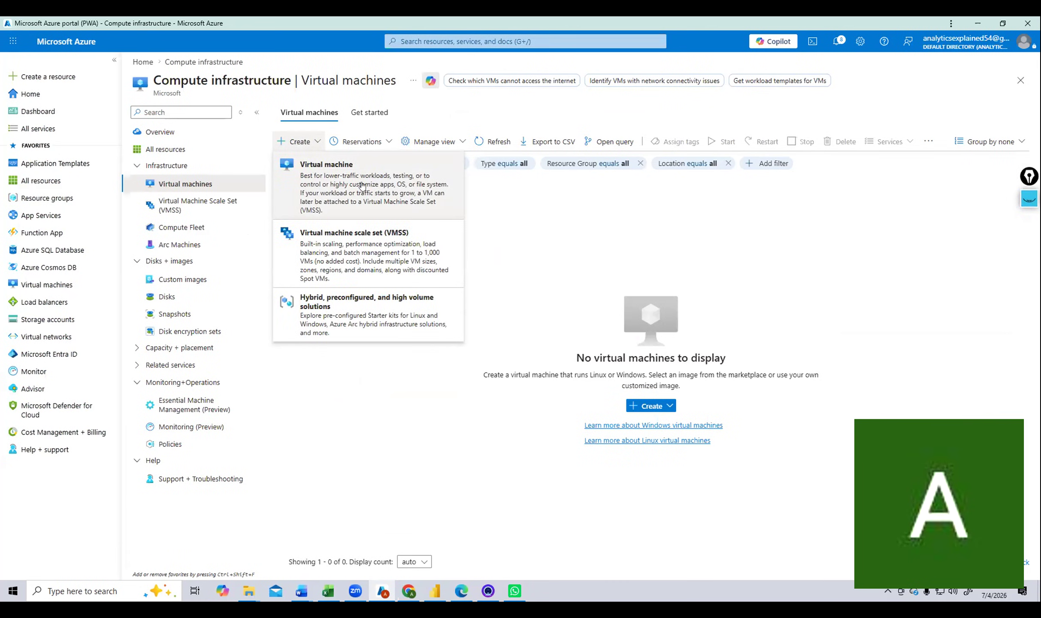
click(361, 186)
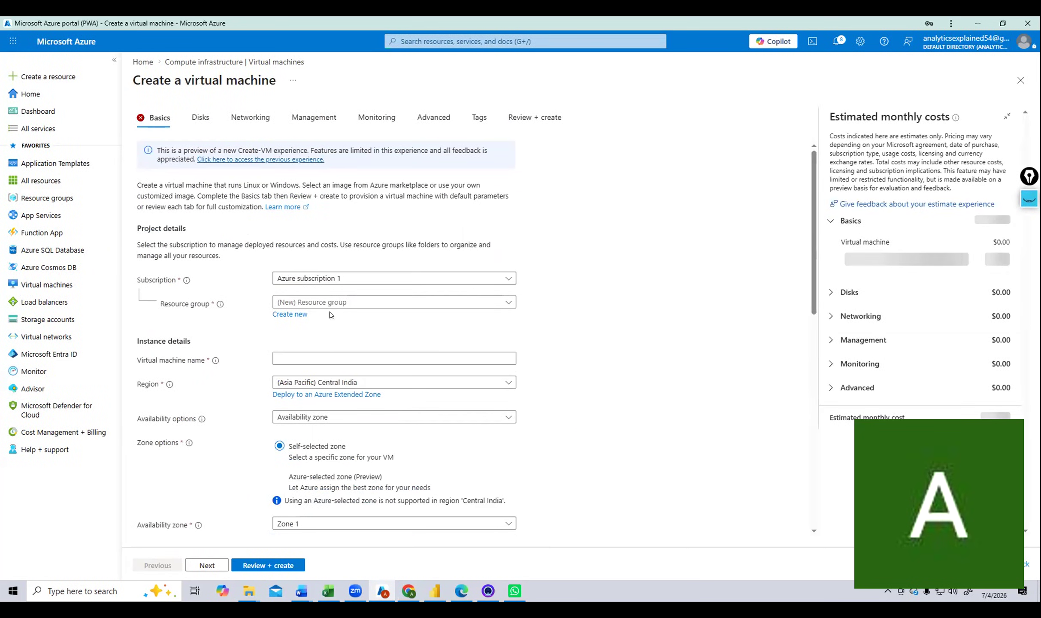
click(368, 303)
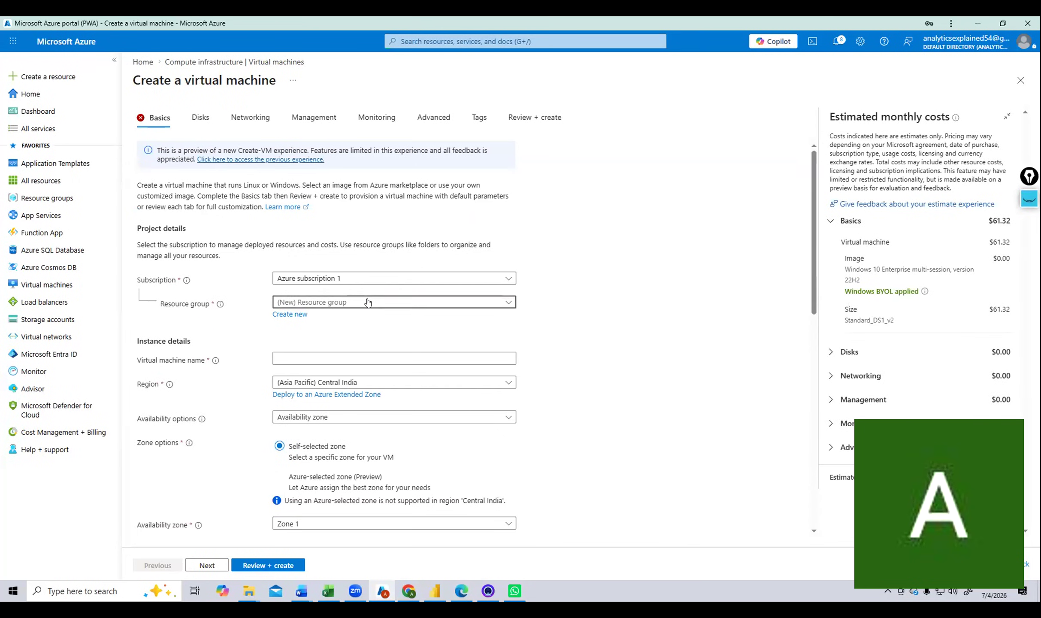
click(286, 341)
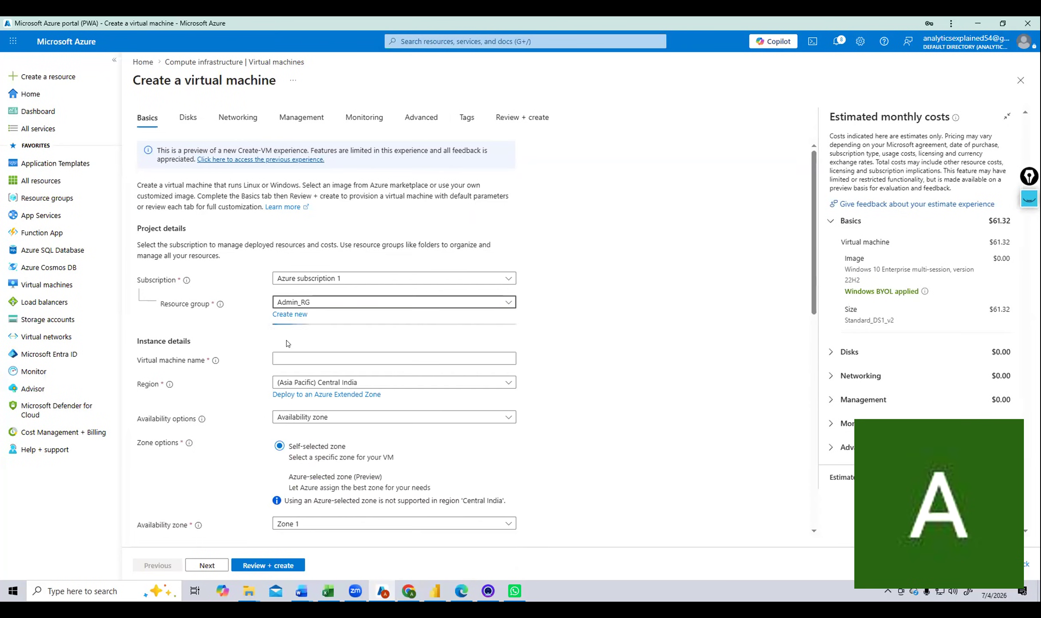
scroll(669, 259, down, 3)
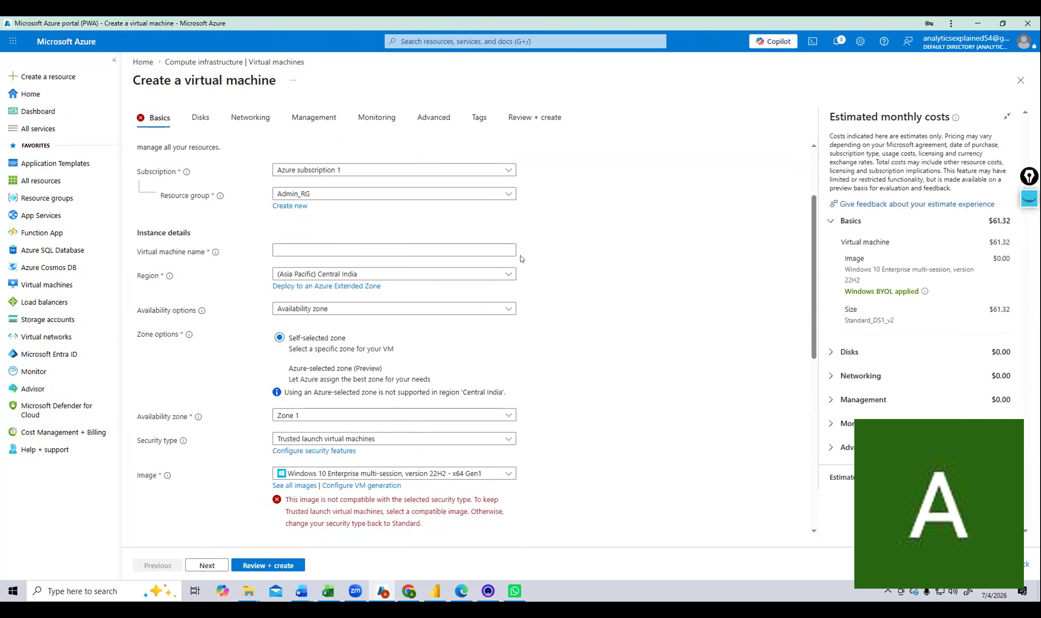
click(482, 251)
click(365, 313)
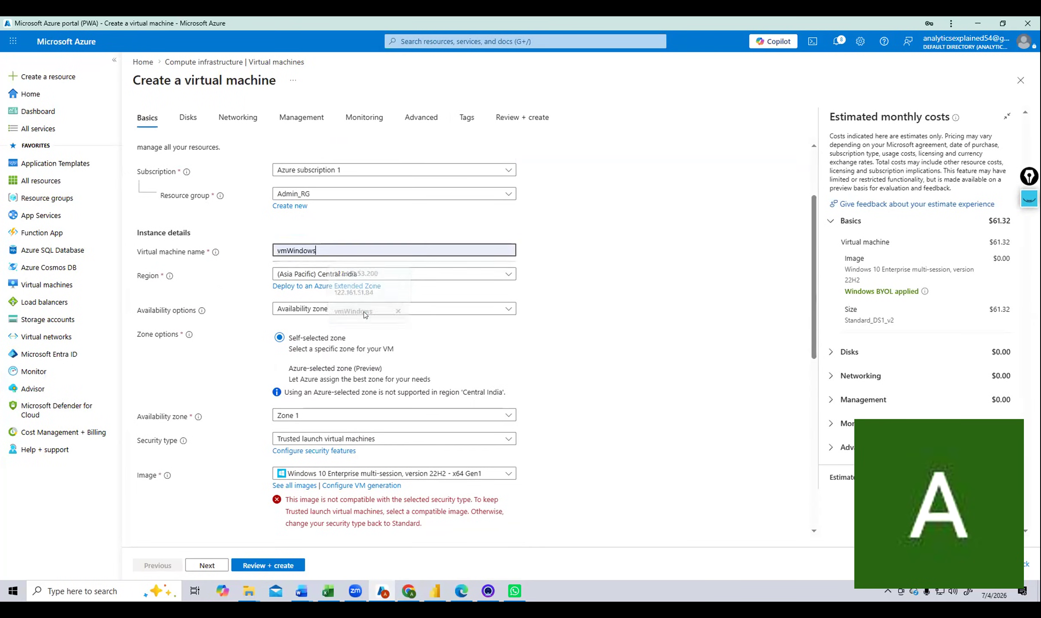
click(593, 246)
scroll(595, 238, down, 1)
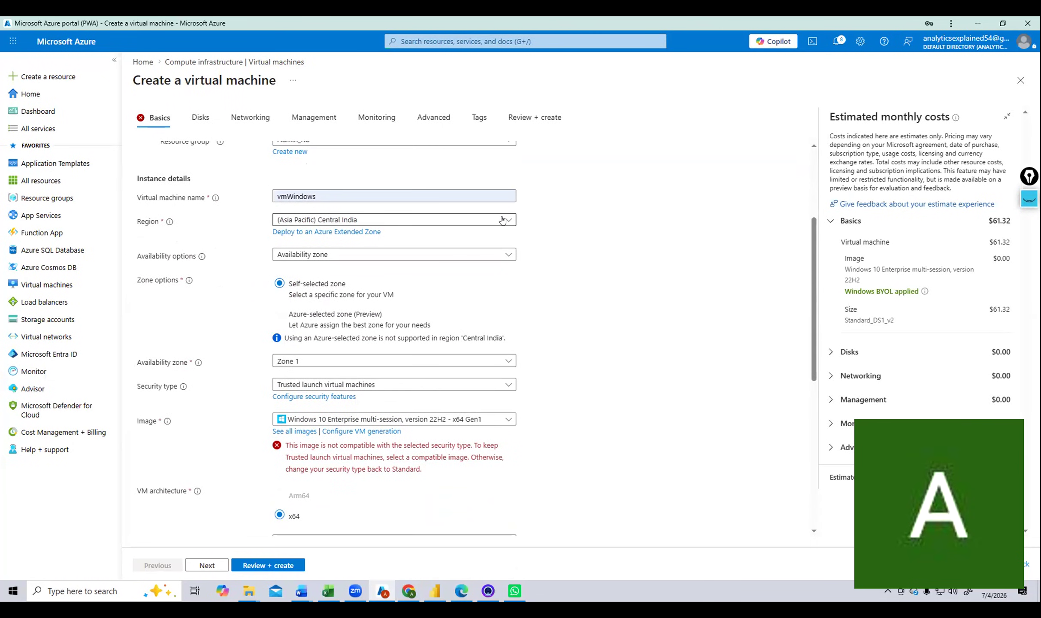
scroll(646, 249, down, 1)
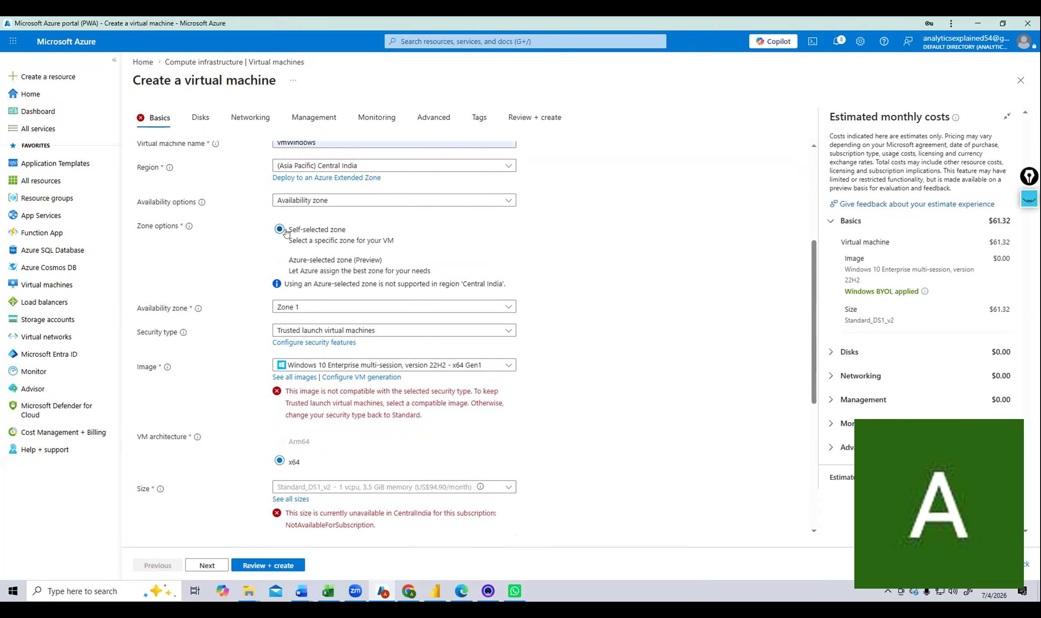
scroll(586, 249, up, 2)
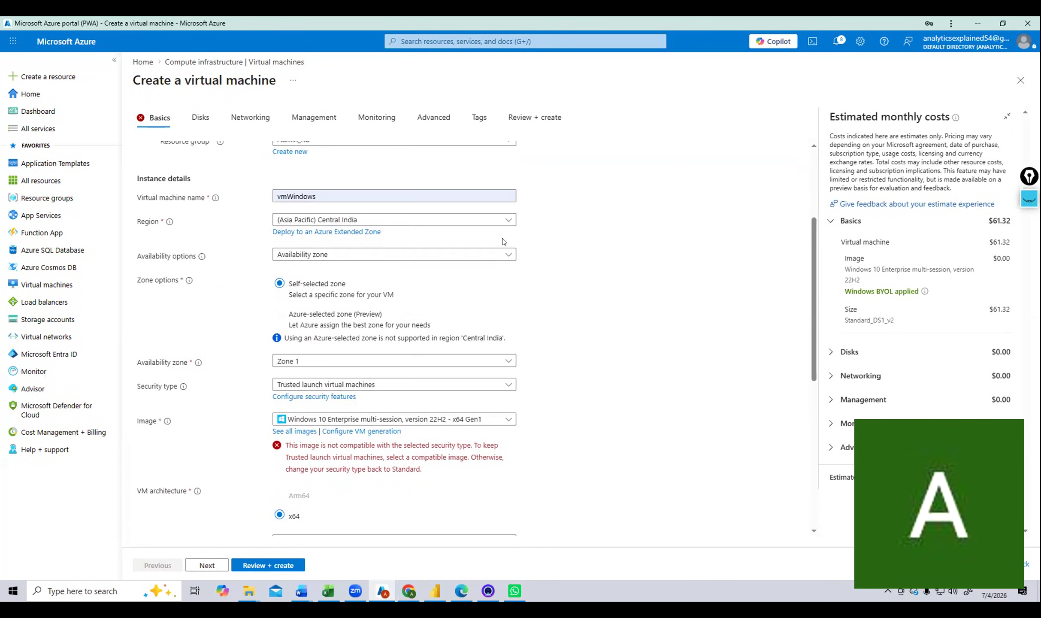
scroll(612, 246, up, 1)
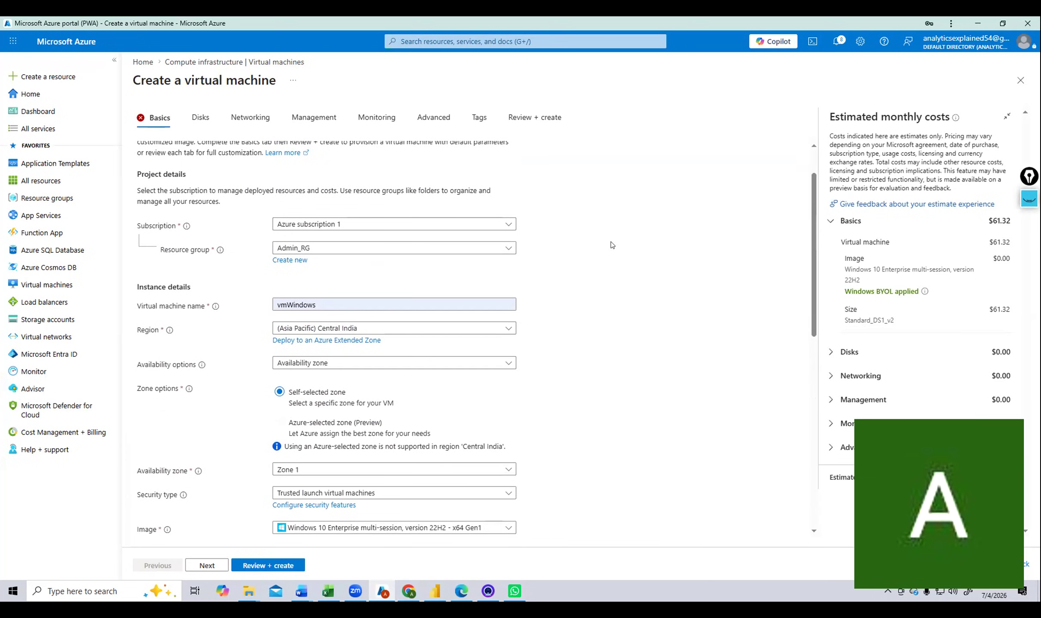
click(419, 304)
key(ctrl+a)
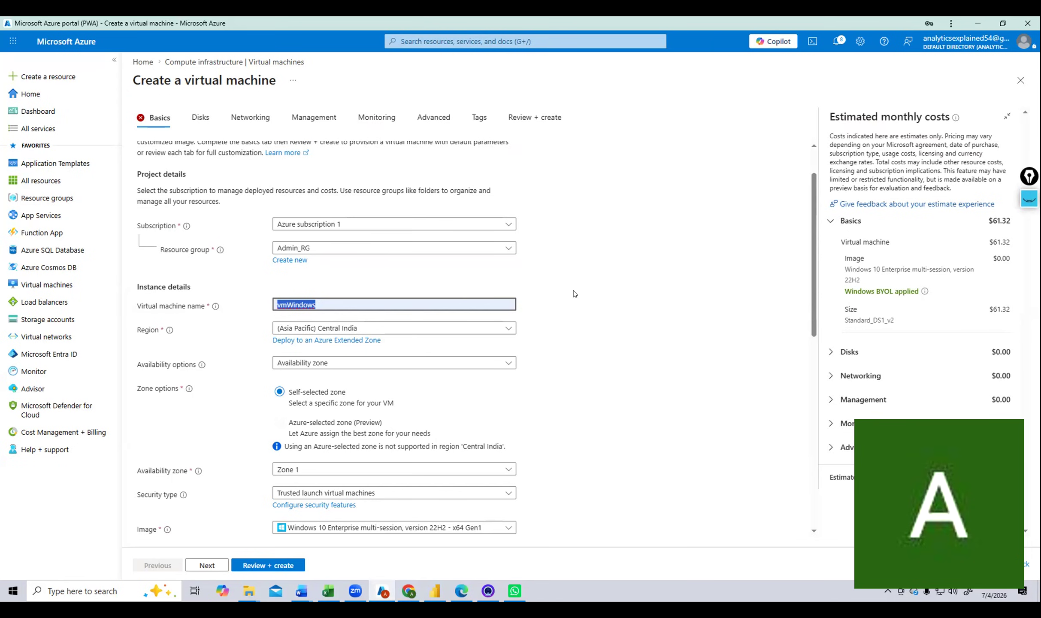
scroll(575, 294, down, 3)
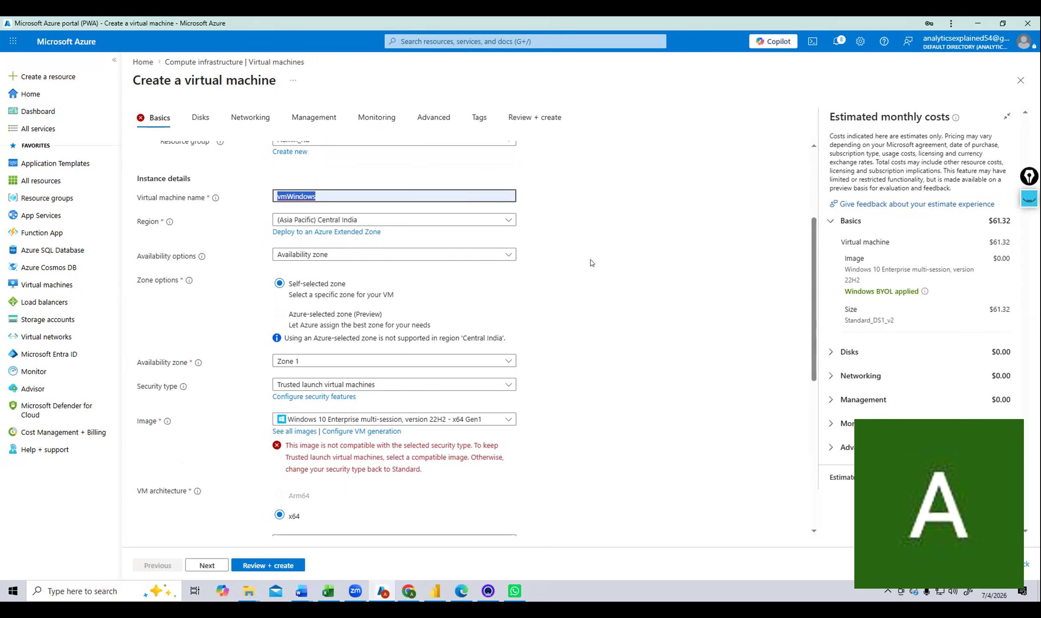
click(591, 231)
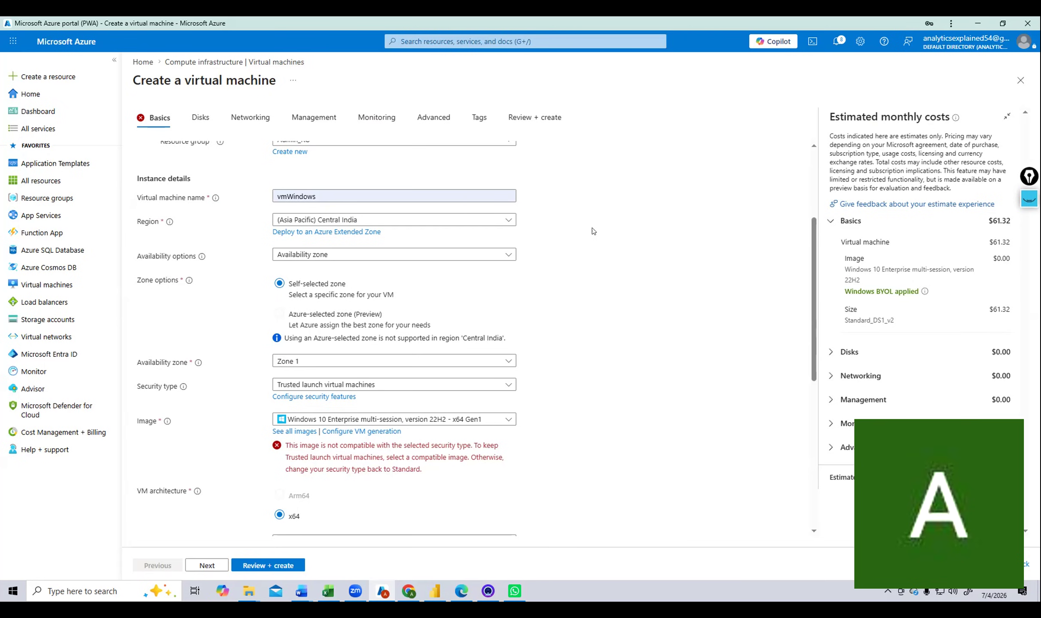
scroll(592, 232, down, 1)
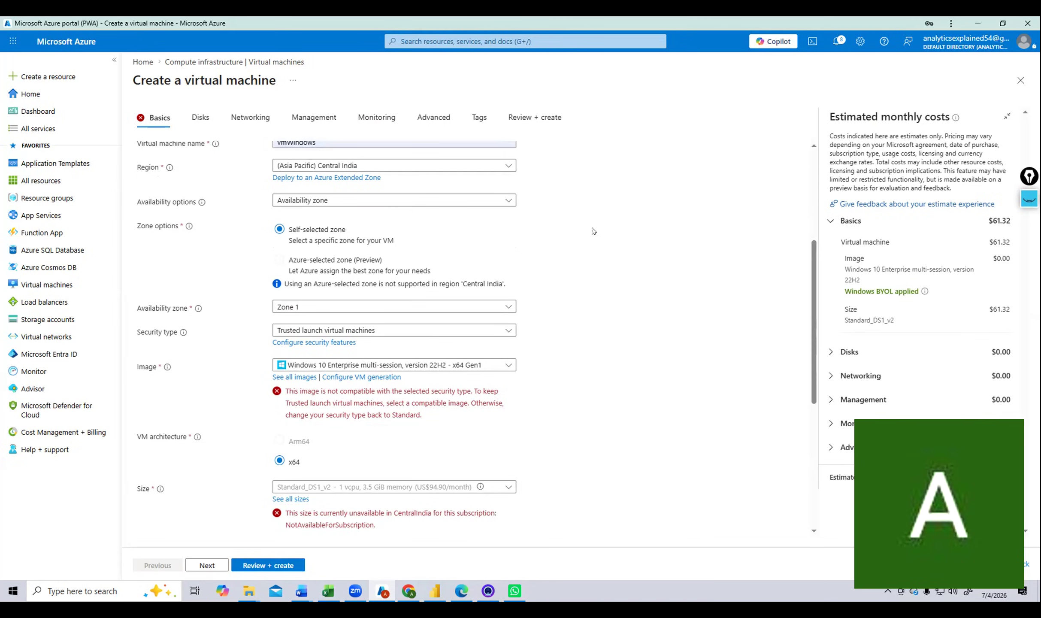
click(411, 165)
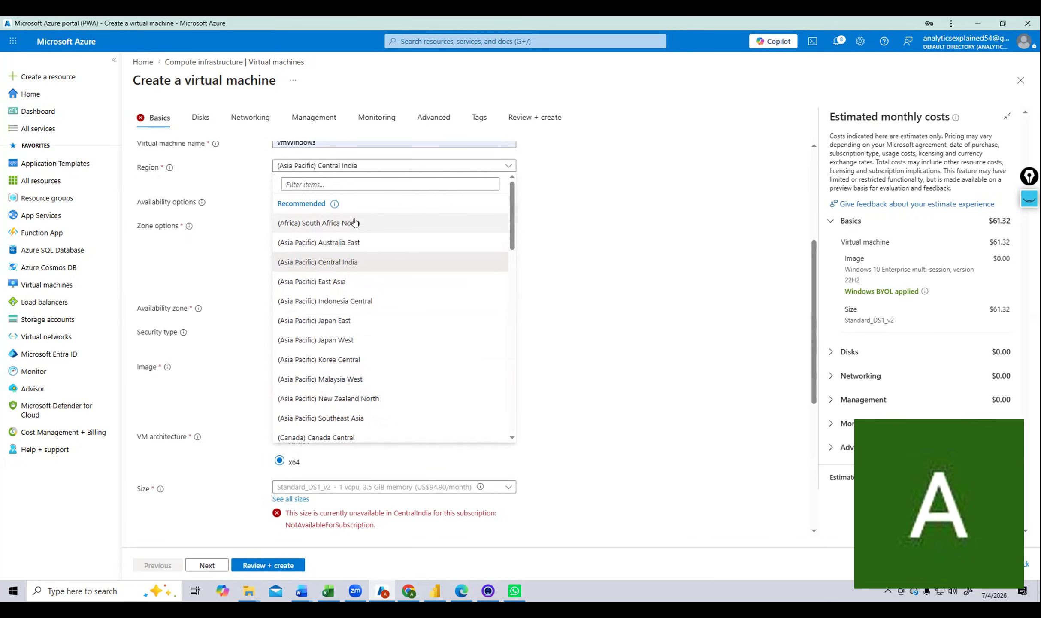
scroll(356, 227, down, 1)
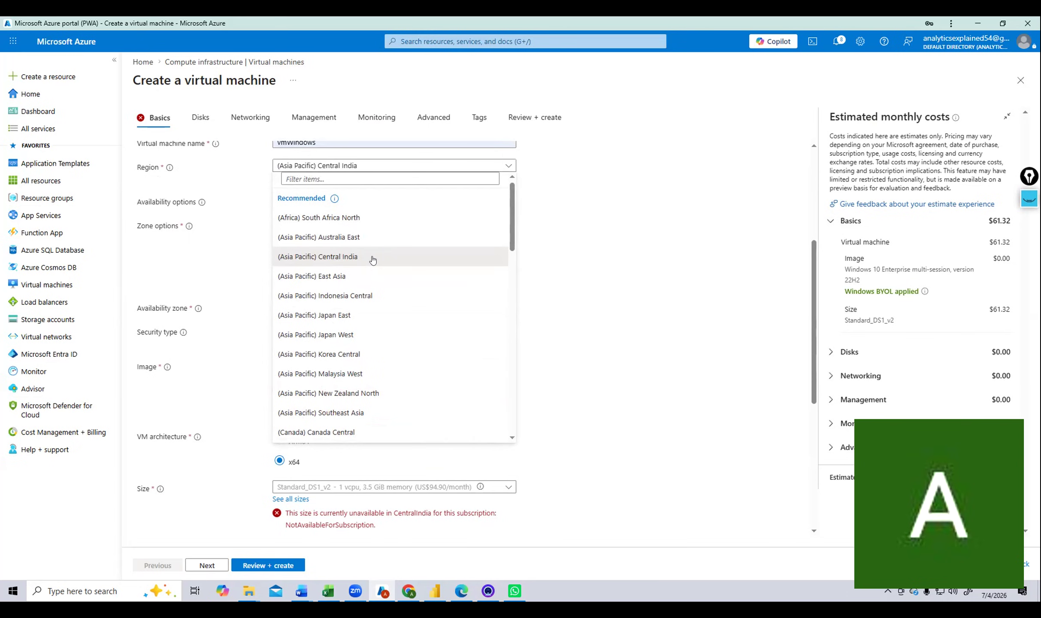
click(344, 174)
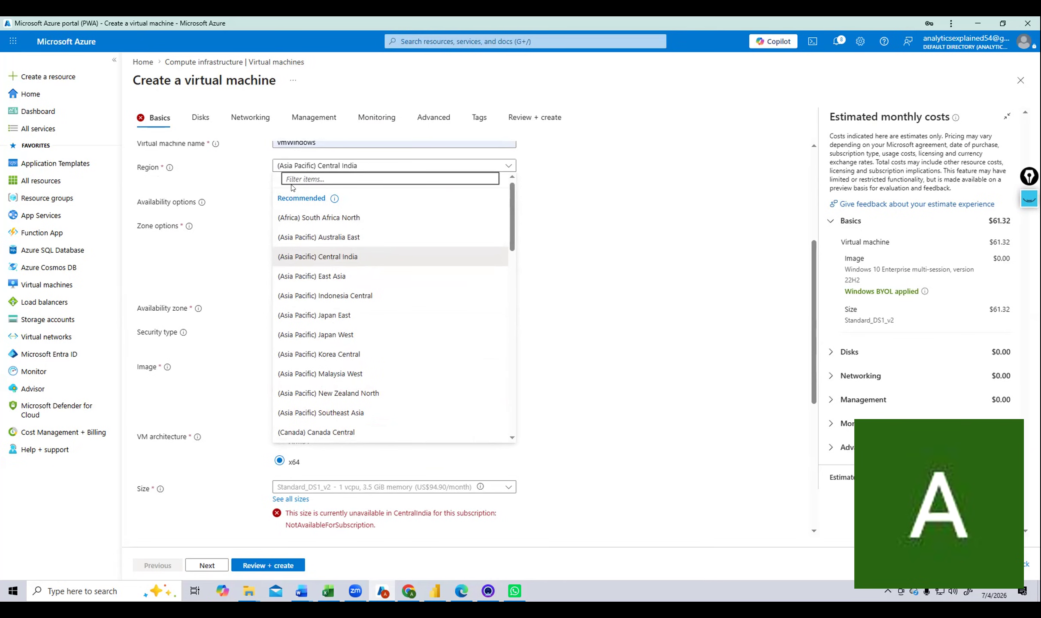
text(Central in)
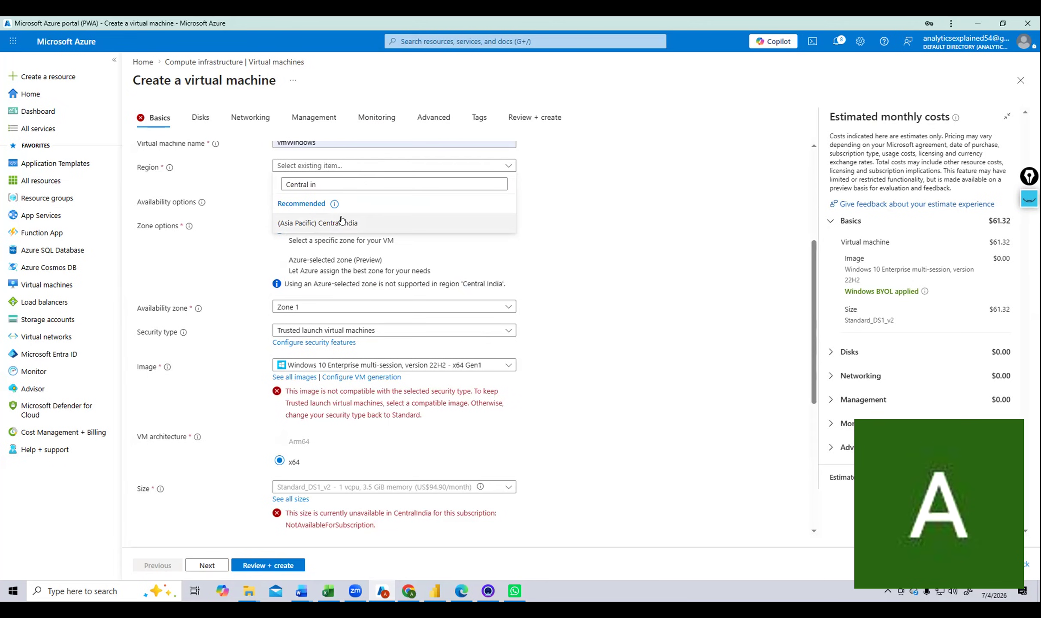
key(Return)
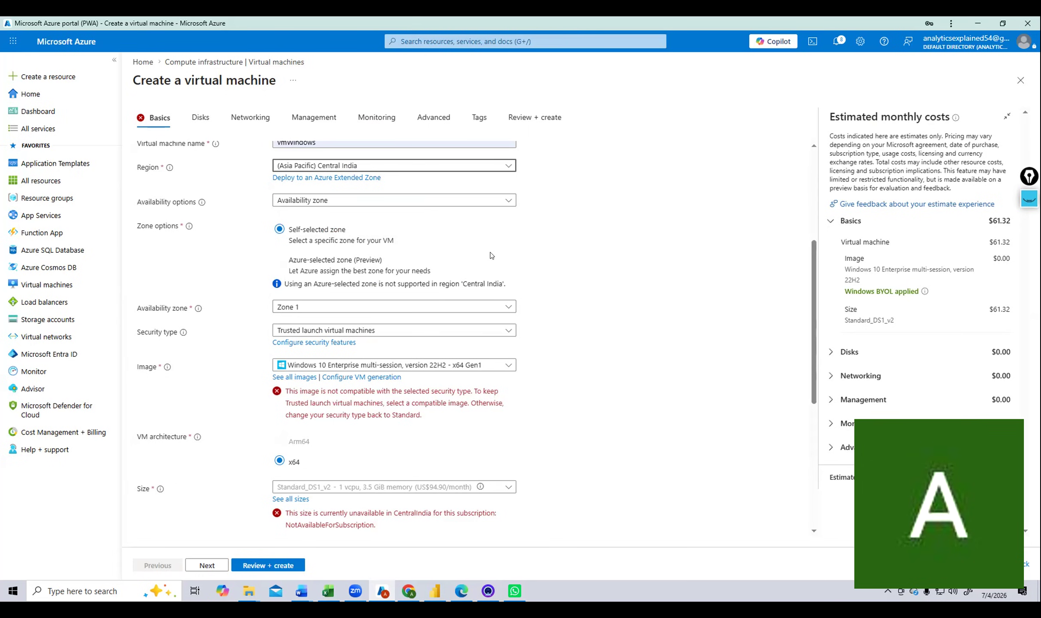
click(500, 202)
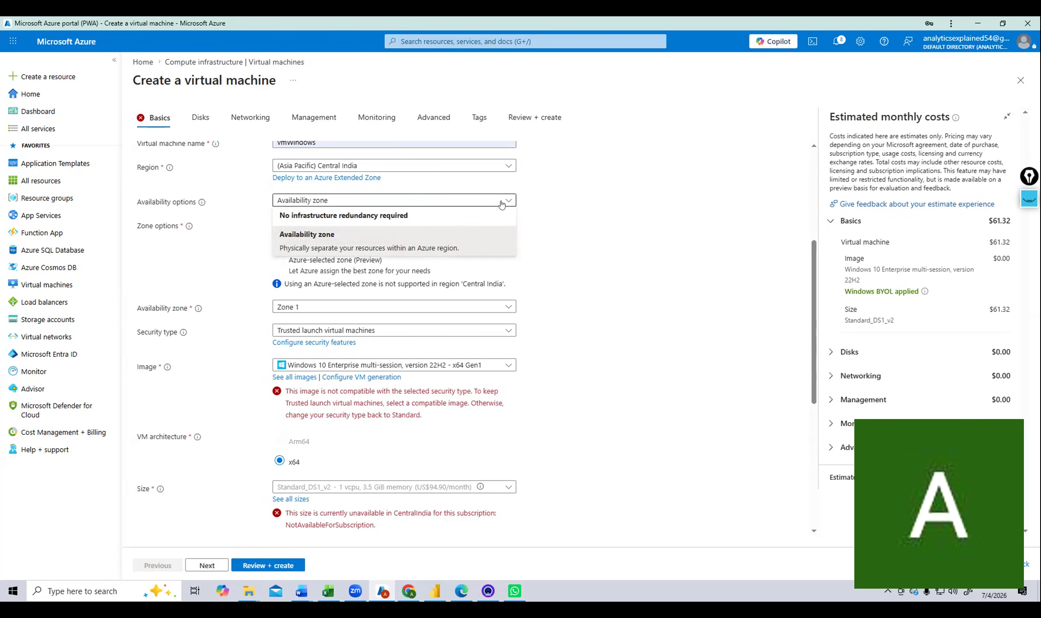
click(636, 231)
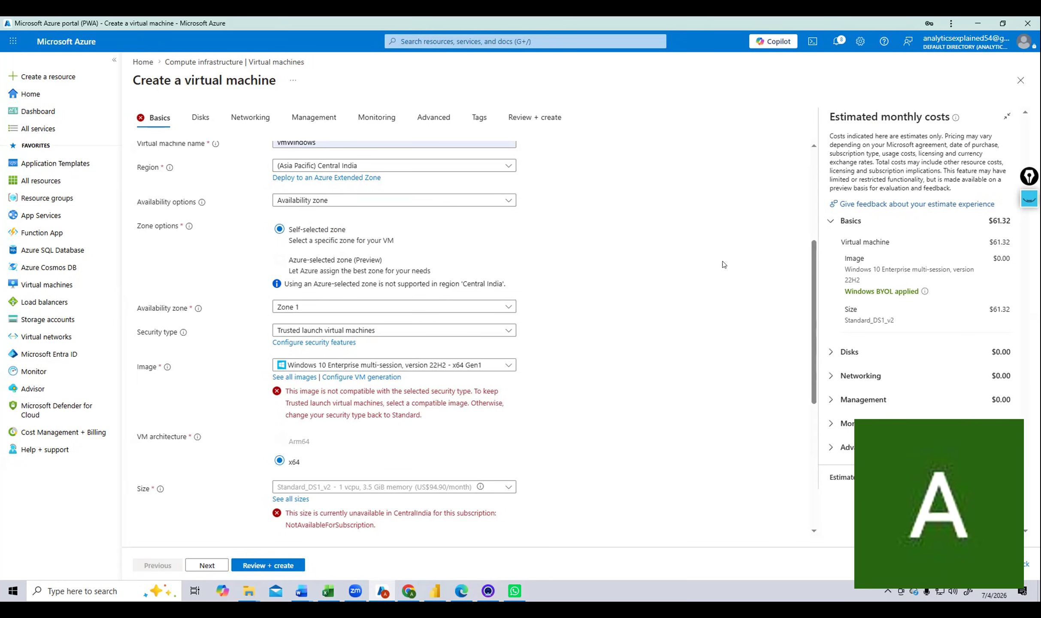
scroll(681, 248, down, 1)
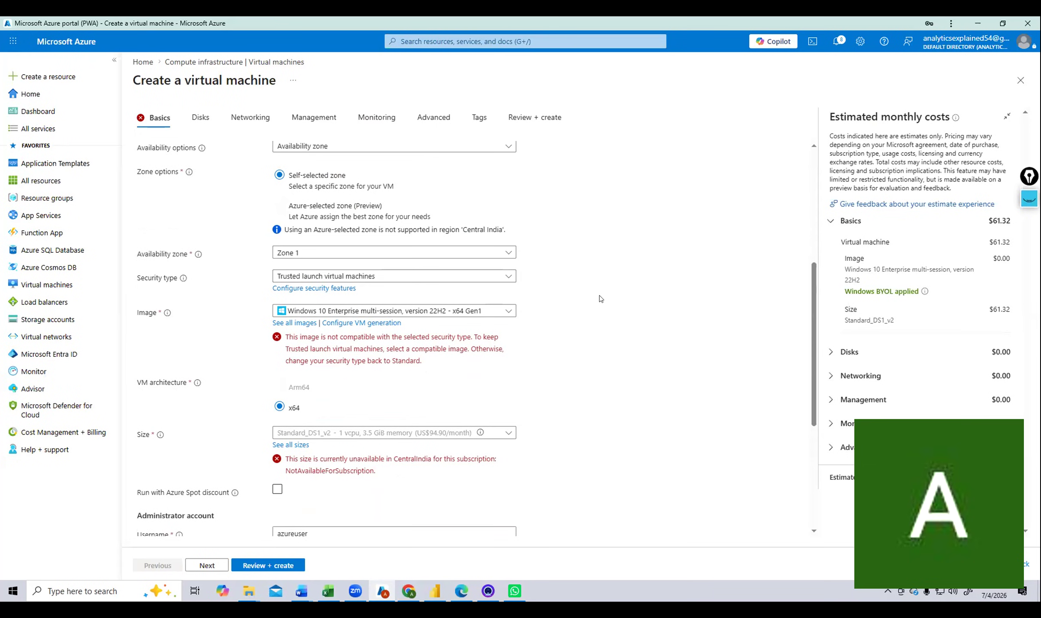
Change the VM security type to Standard and bring up the Image choices.
click(317, 275)
click(306, 292)
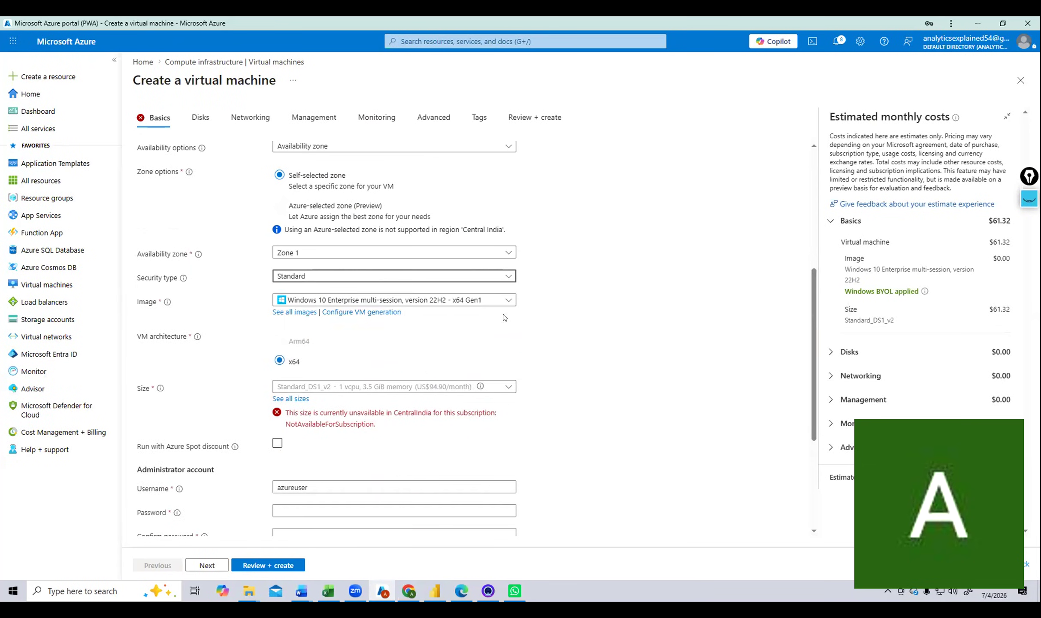
scroll(415, 361, down, 2)
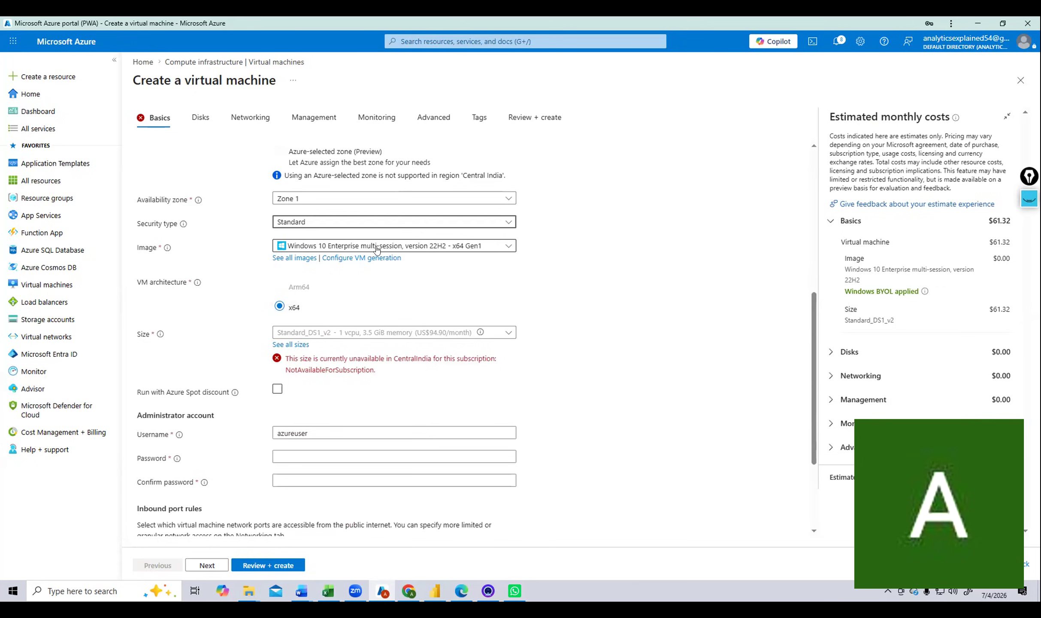
click(501, 250)
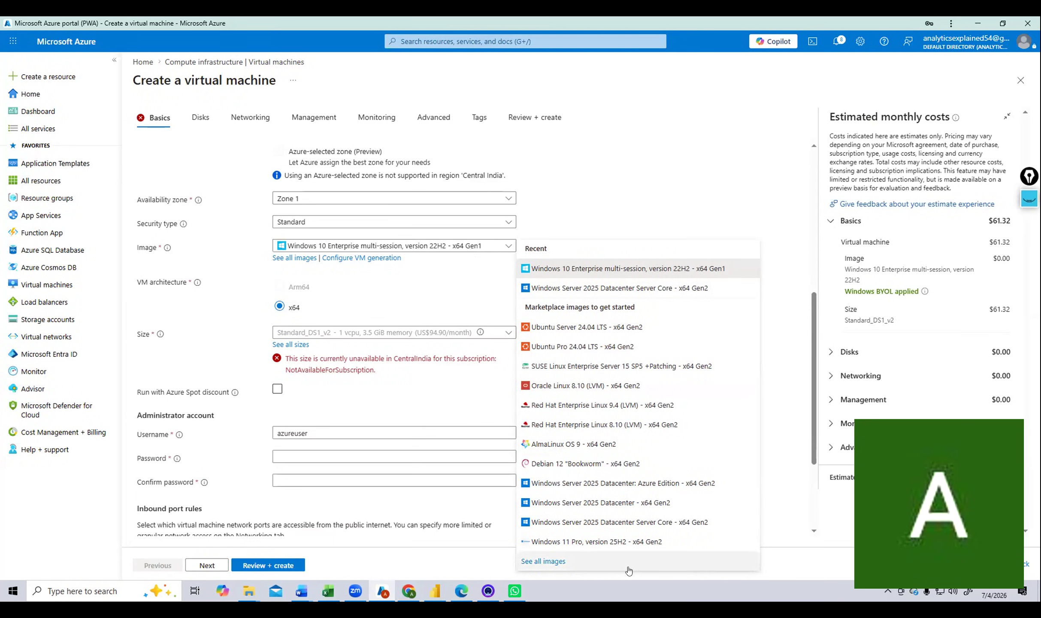
Search the full Marketplace image catalogue for 'windows 10'.
click(554, 562)
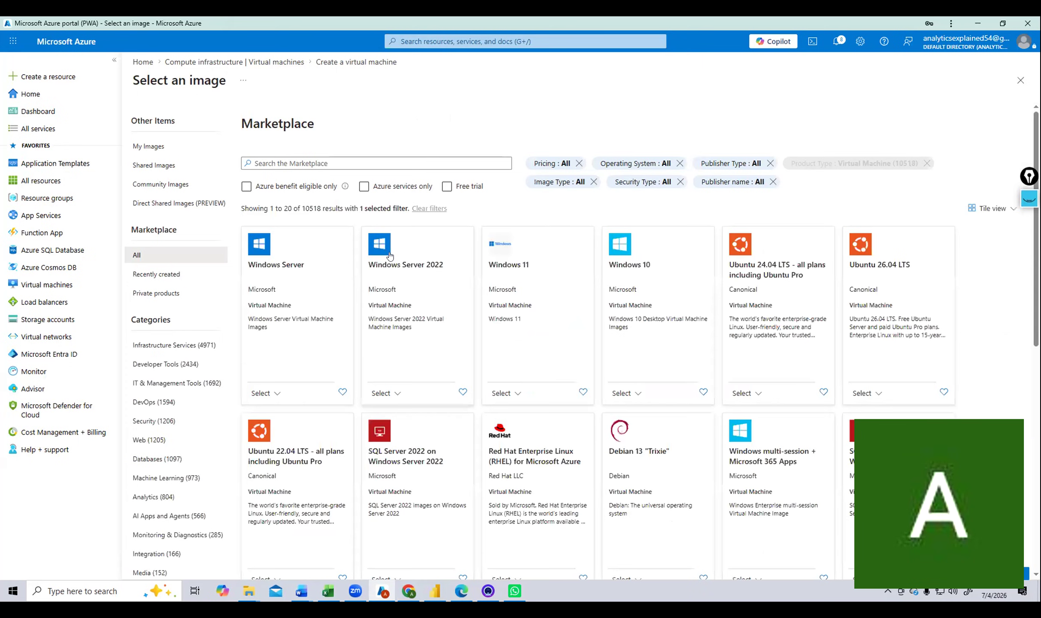
click(372, 163)
text(d)
key(BackSpace)
text(w)
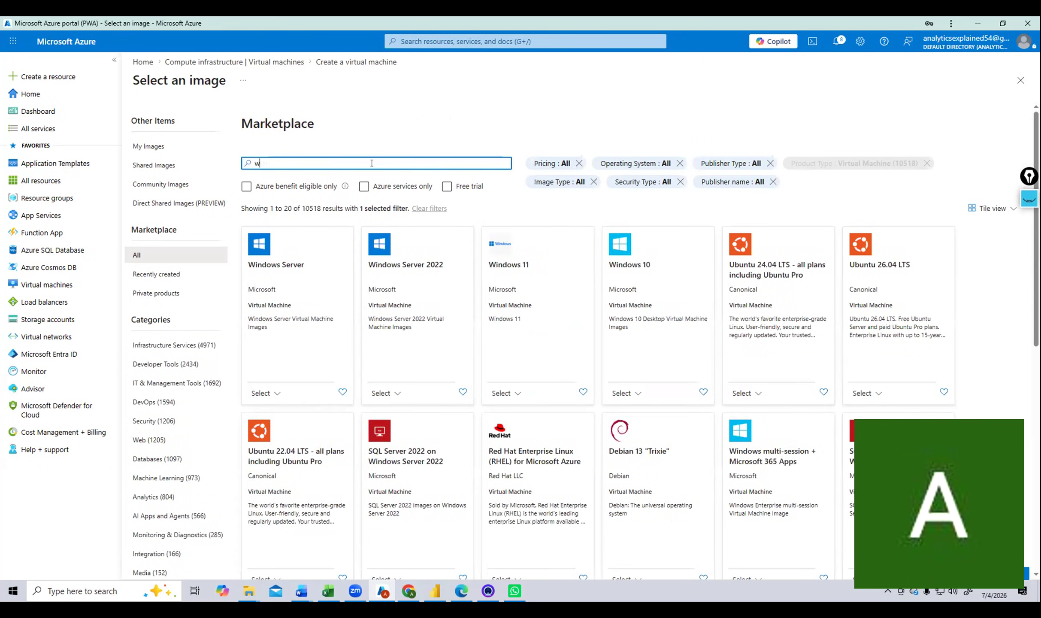
text(indows )
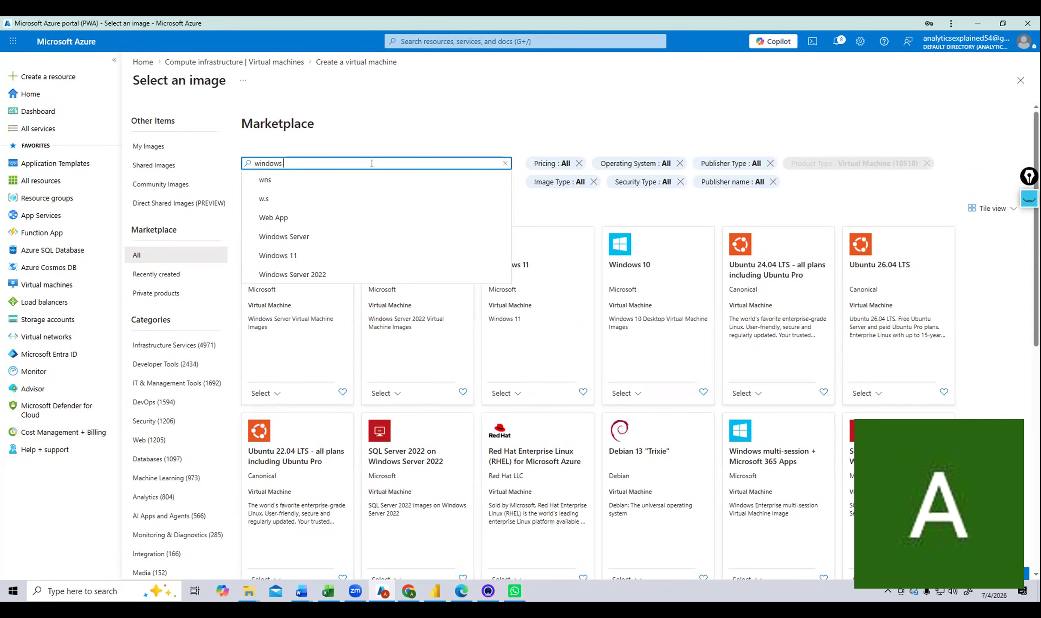
text(10)
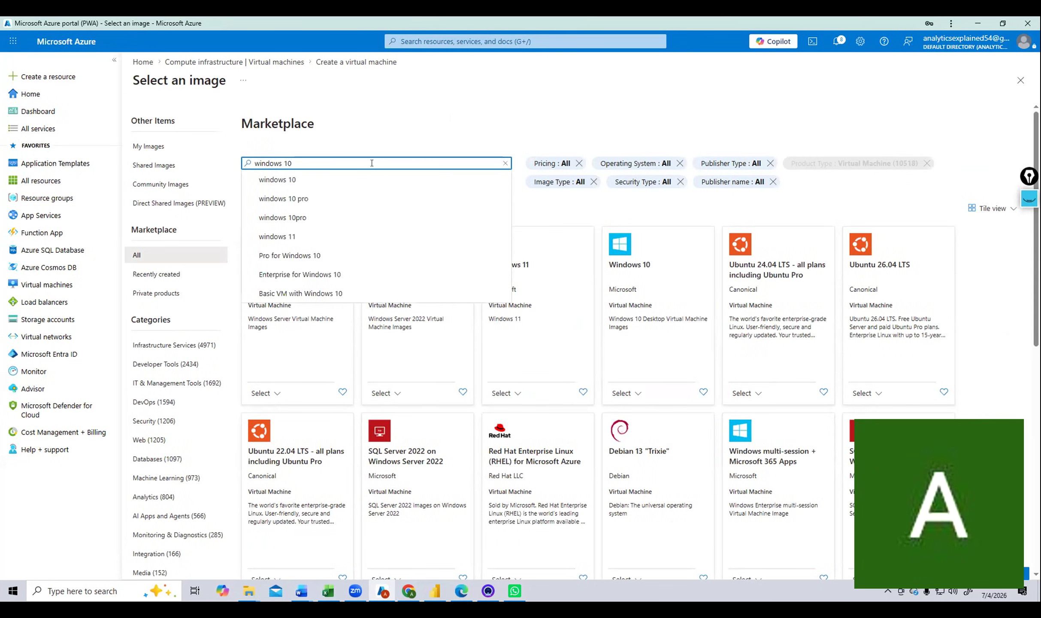
click(301, 180)
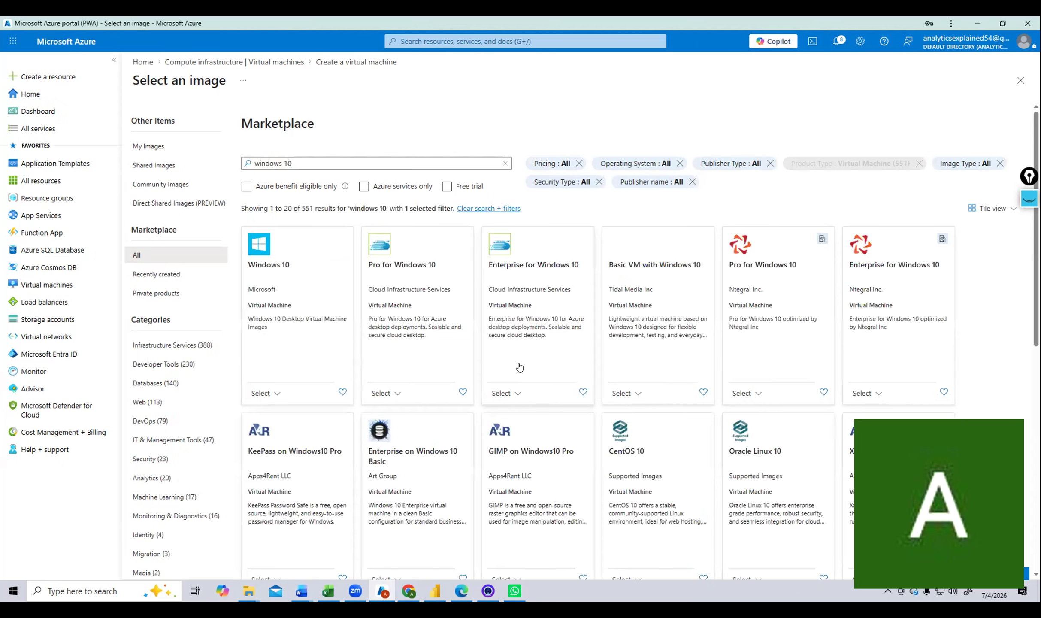
Apply Windows 10 Enterprise, version 22H2 - x64 Gen 1 as the VM image.
click(263, 393)
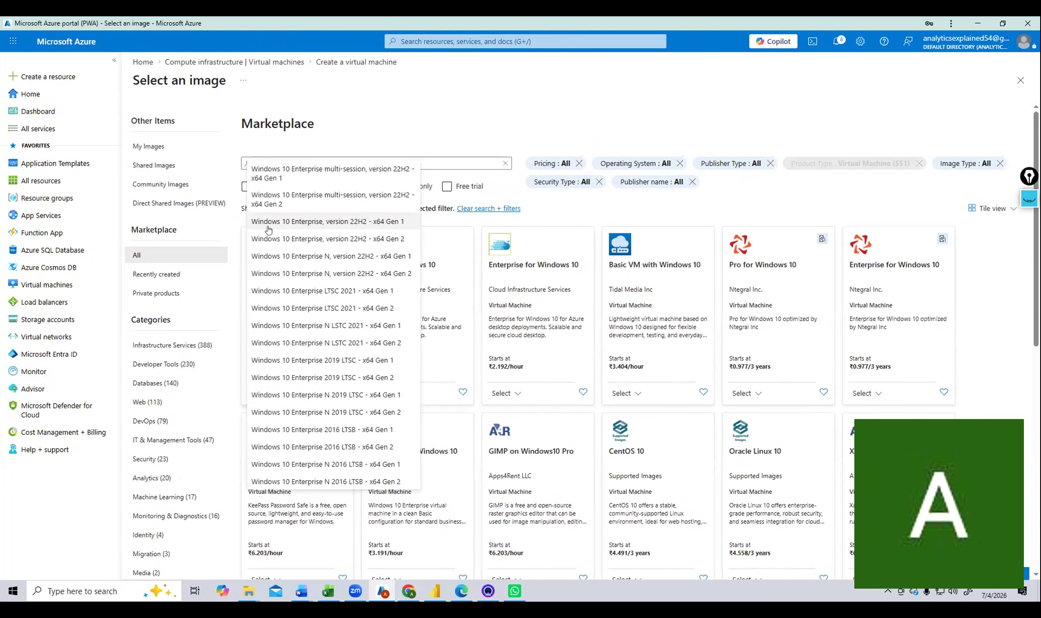
click(334, 222)
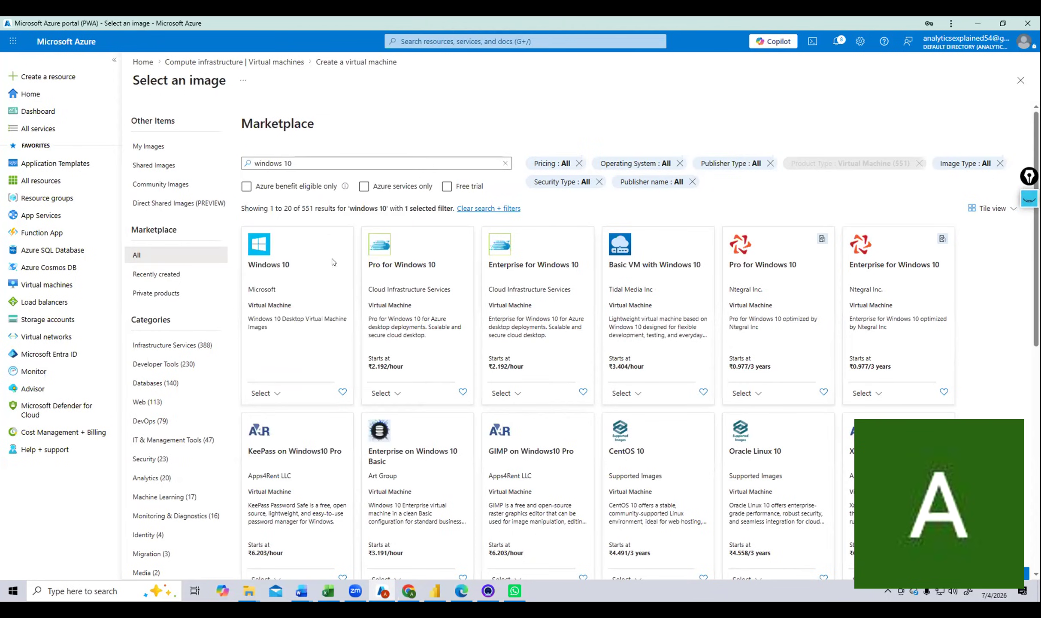
click(286, 284)
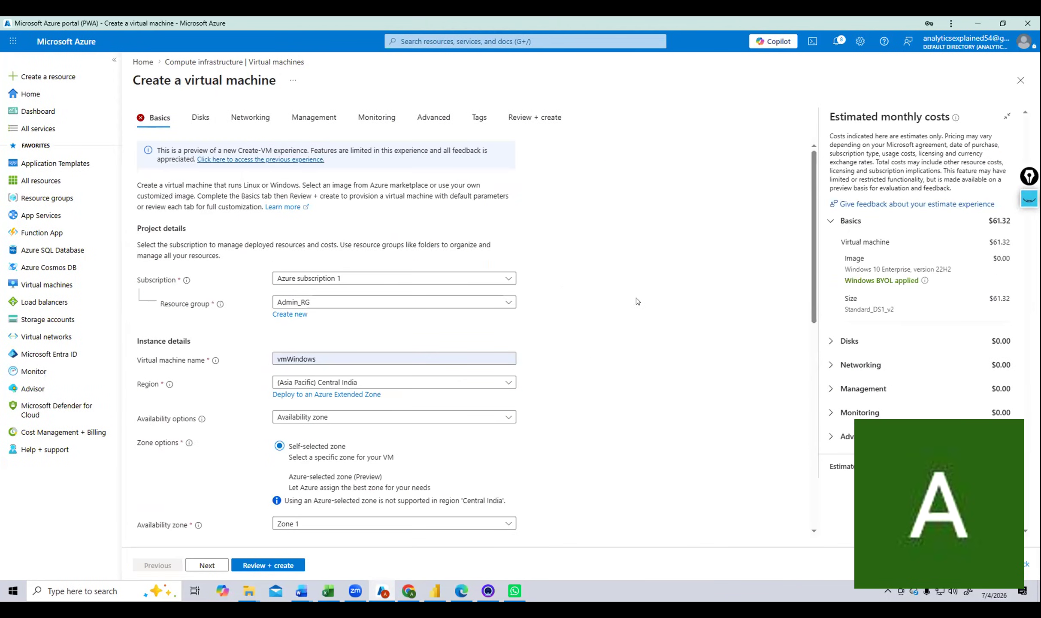
scroll(637, 301, down, 2)
scroll(637, 301, down, 3)
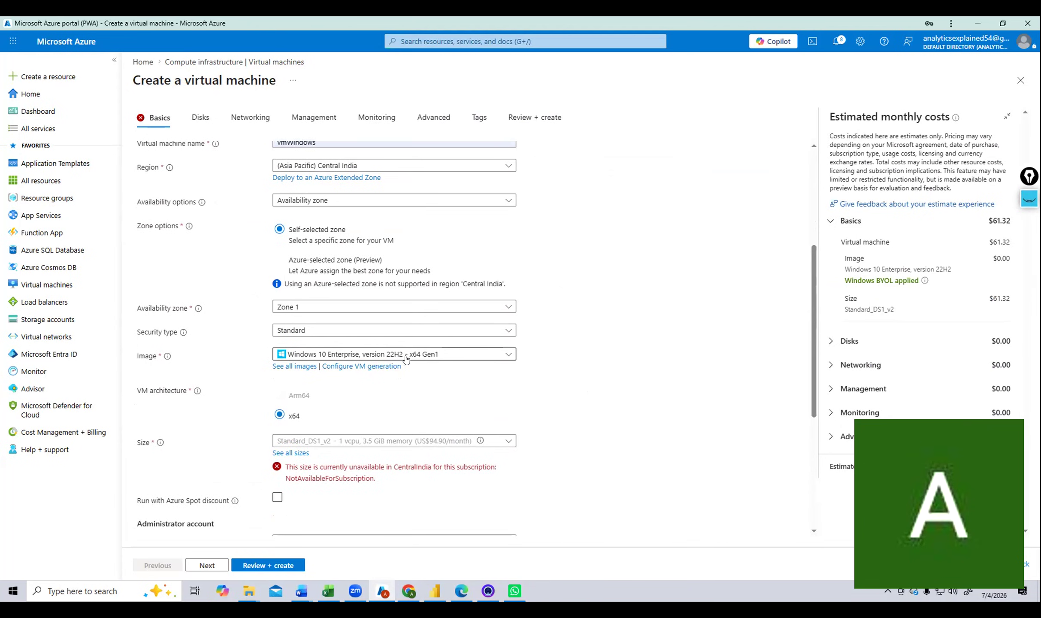
click(509, 443)
click(583, 380)
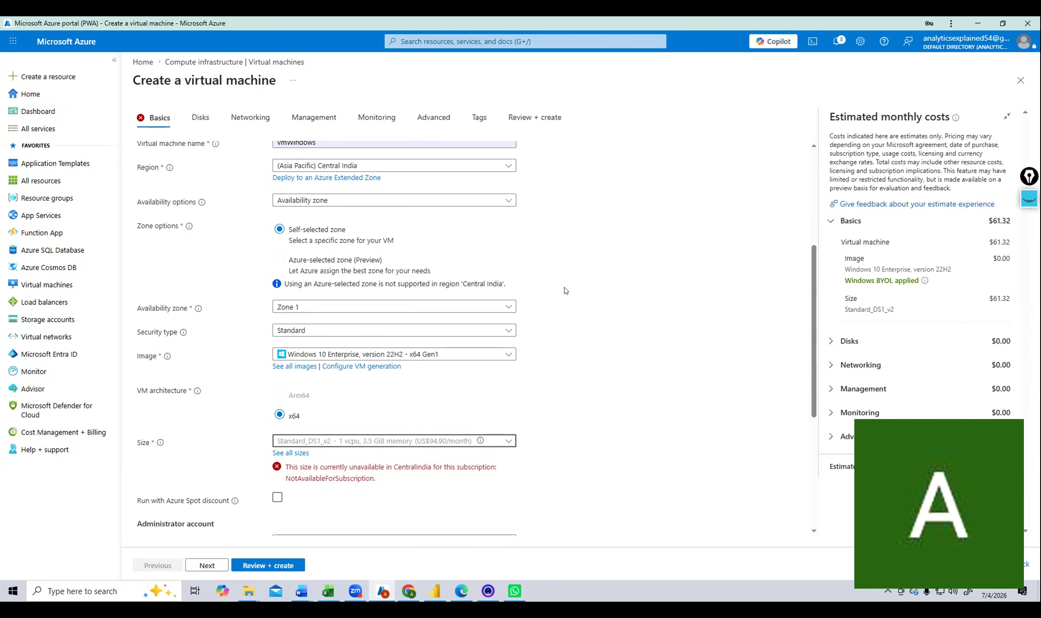
click(509, 356)
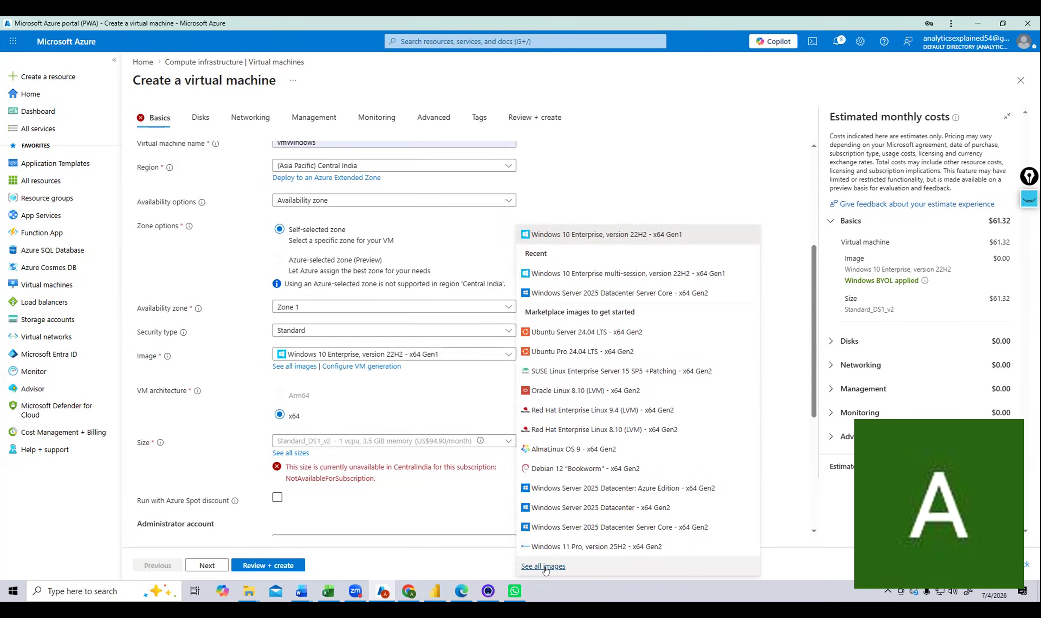
click(566, 171)
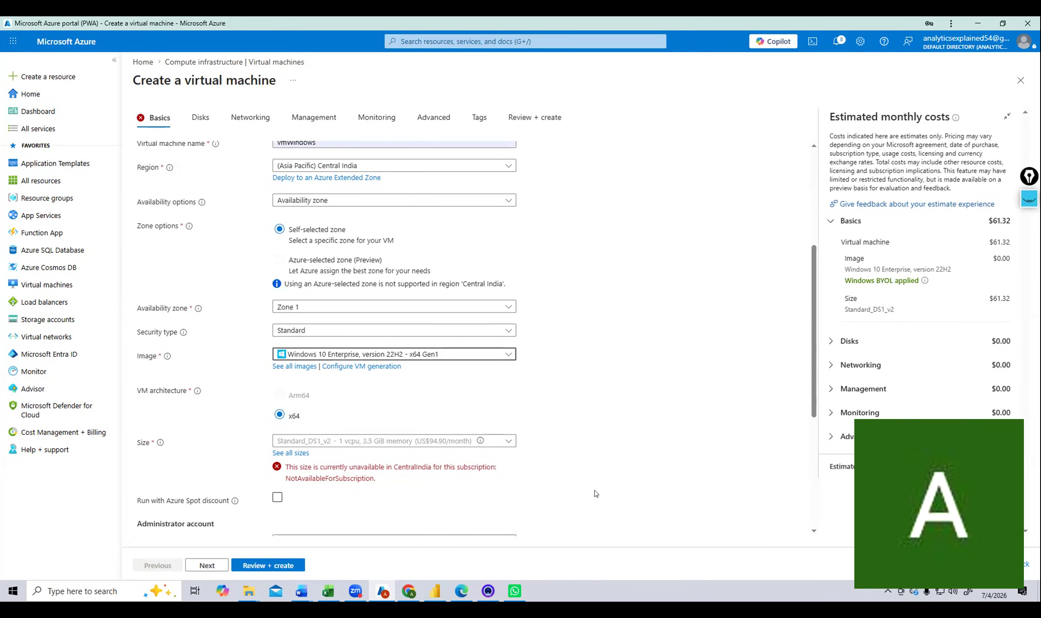
Choose Standard_D4s_v3 (4 vCPUs, 16 GiB) from the VM size list.
click(511, 439)
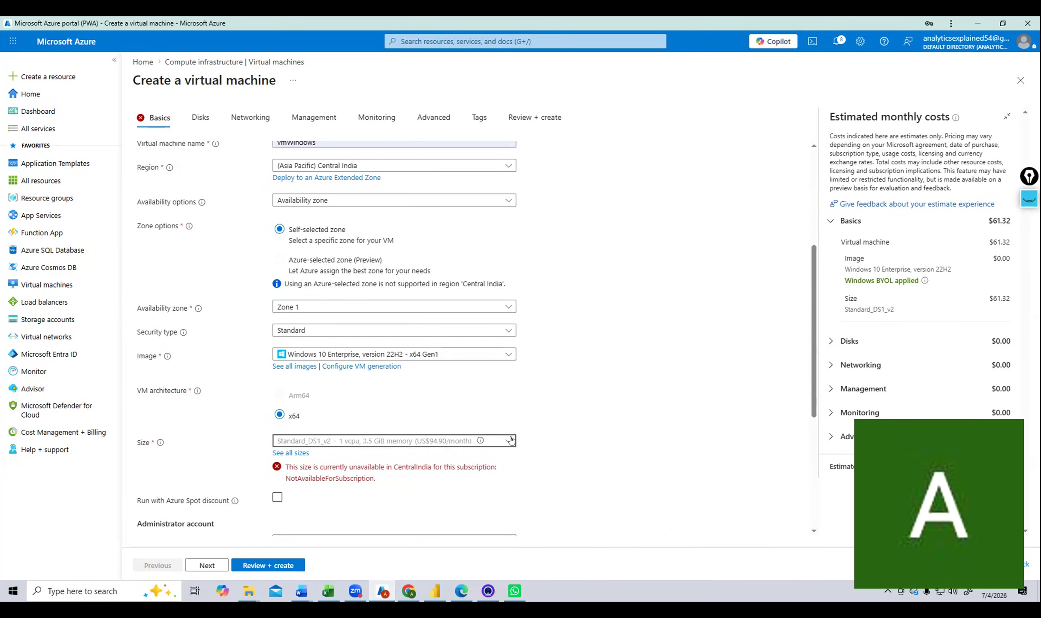
click(511, 439)
click(359, 388)
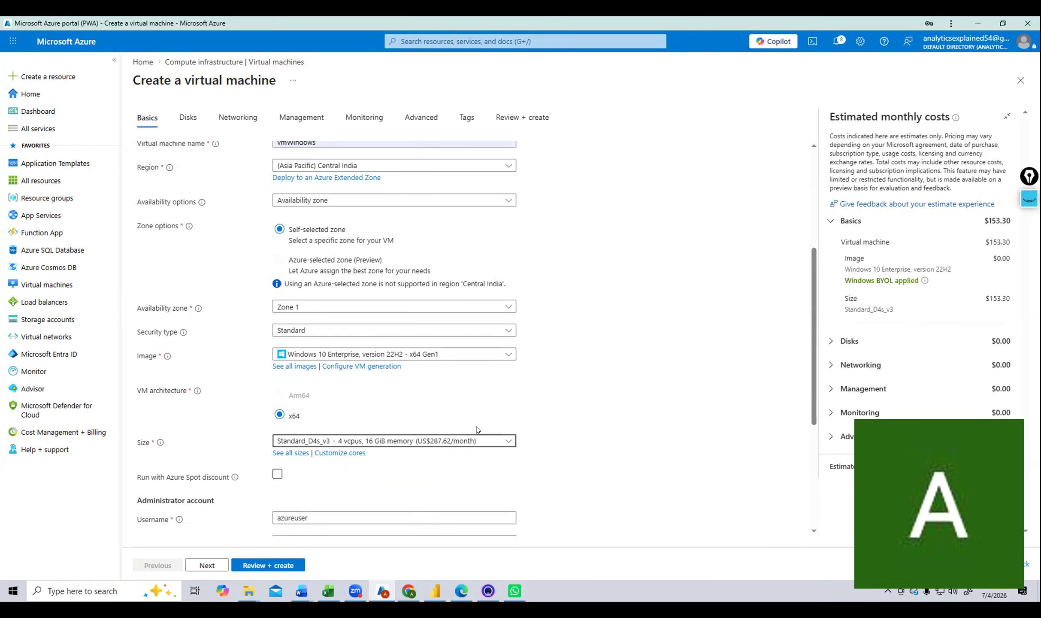
click(463, 440)
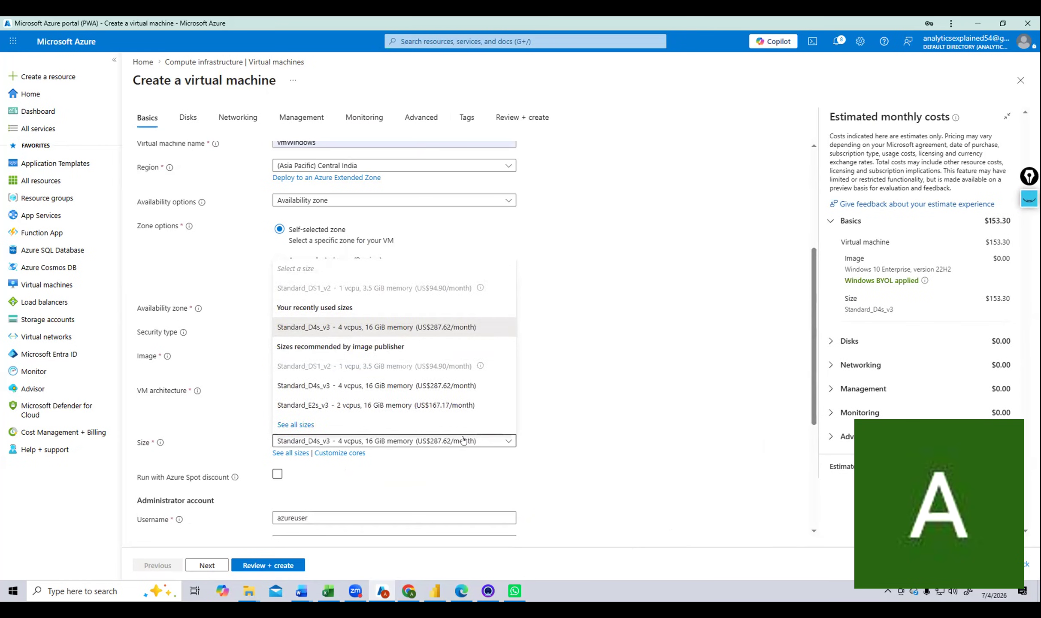
click(620, 376)
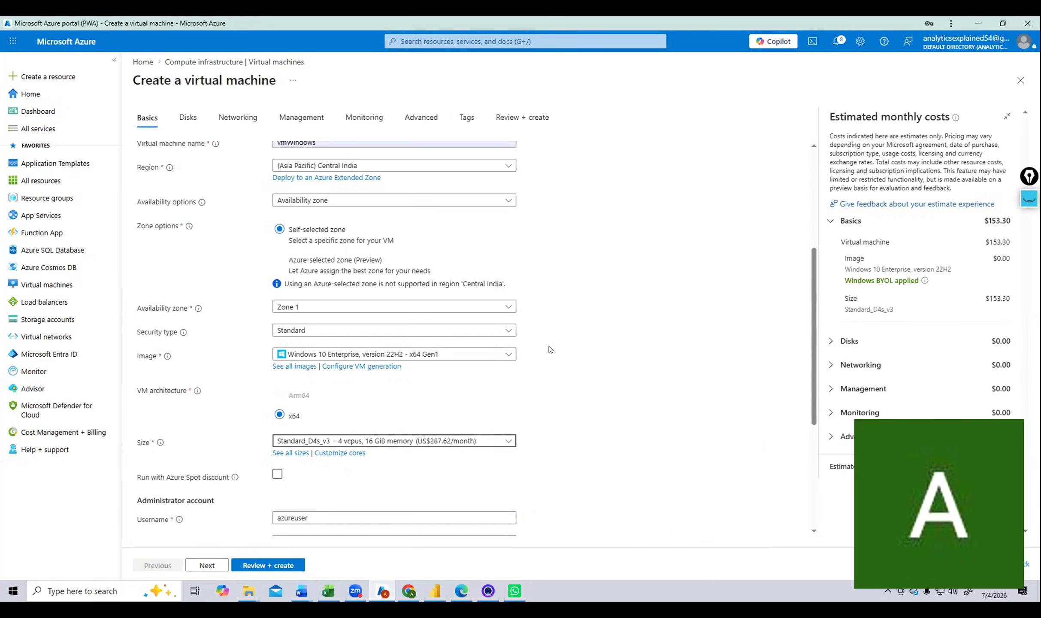
scroll(550, 349, down, 3)
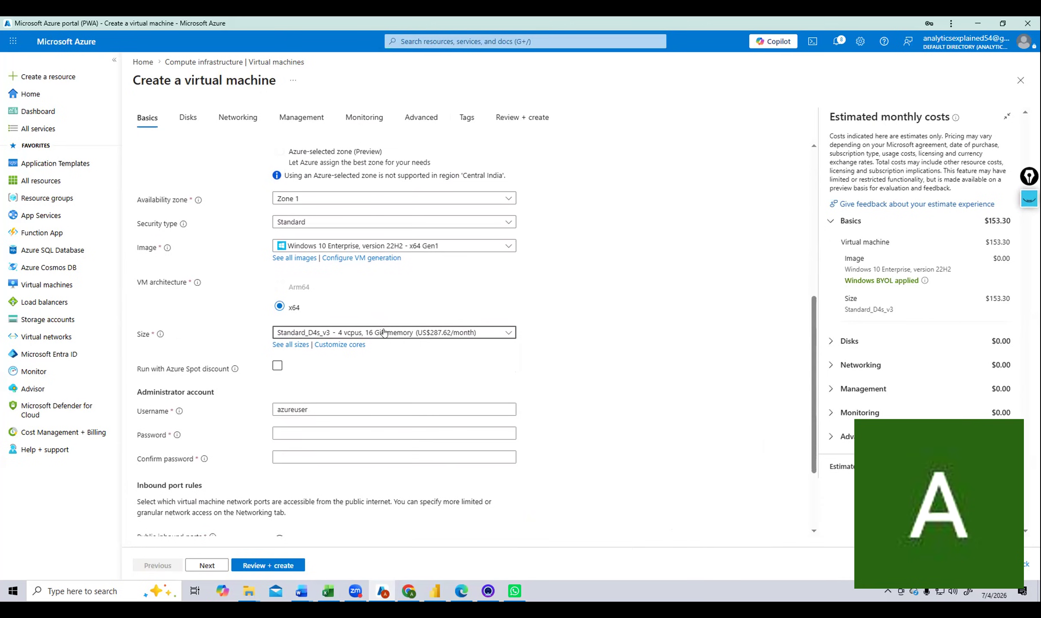
scroll(430, 366, down, 1)
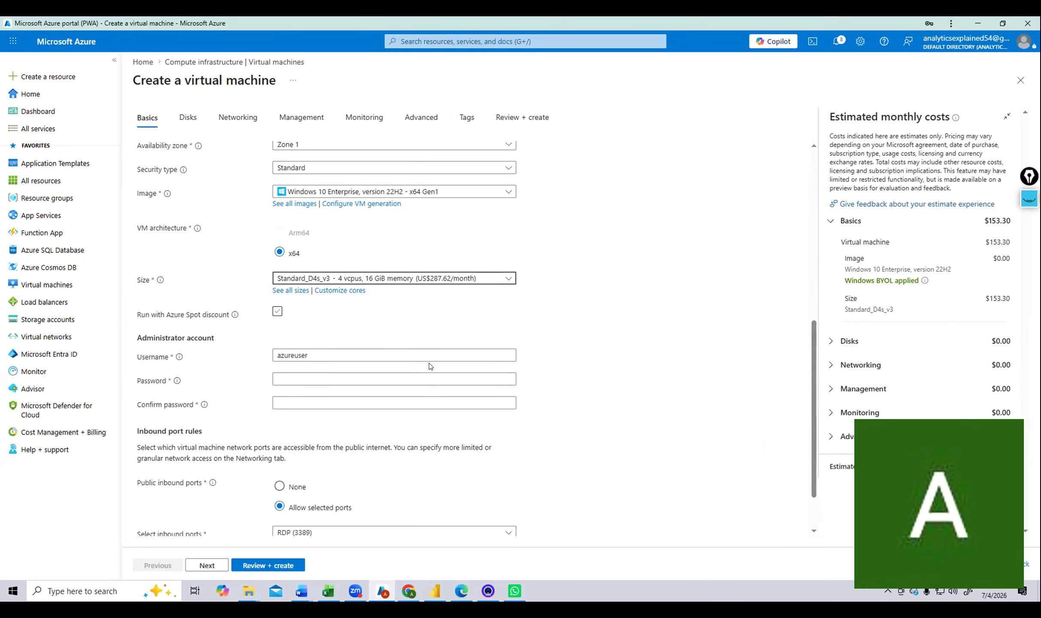
Replace the administrator username with azureadmin, then bring up the Image choices.
double_click(397, 358)
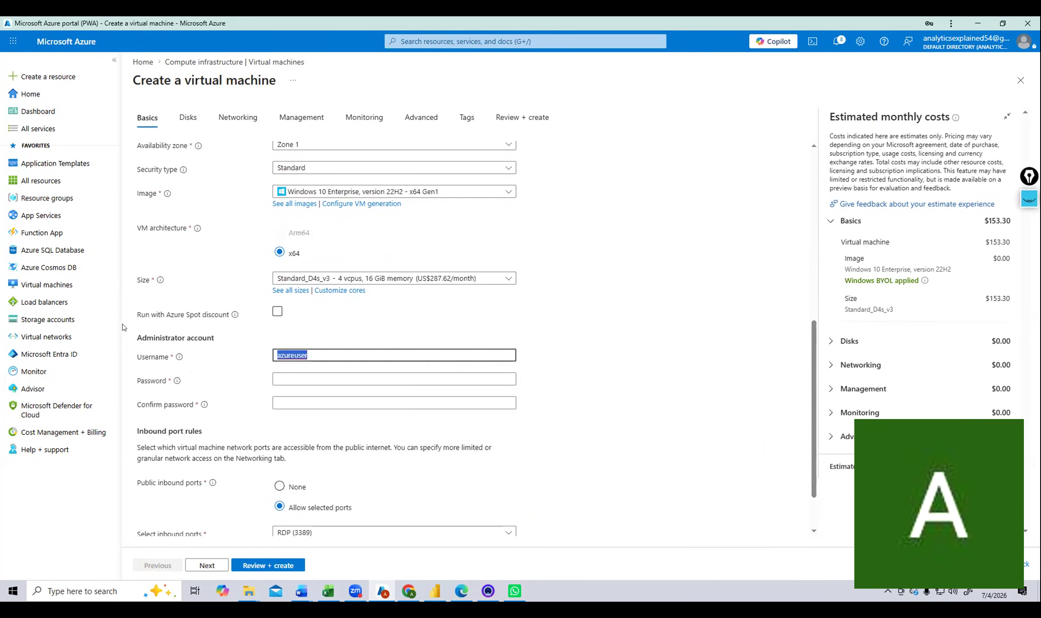
text(azure)
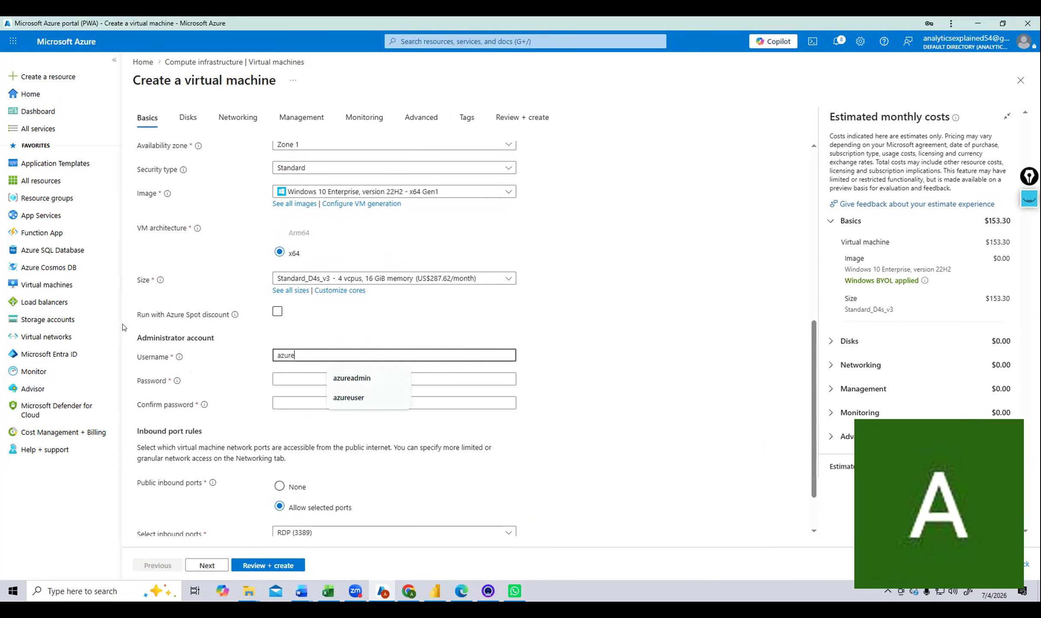
text(admin)
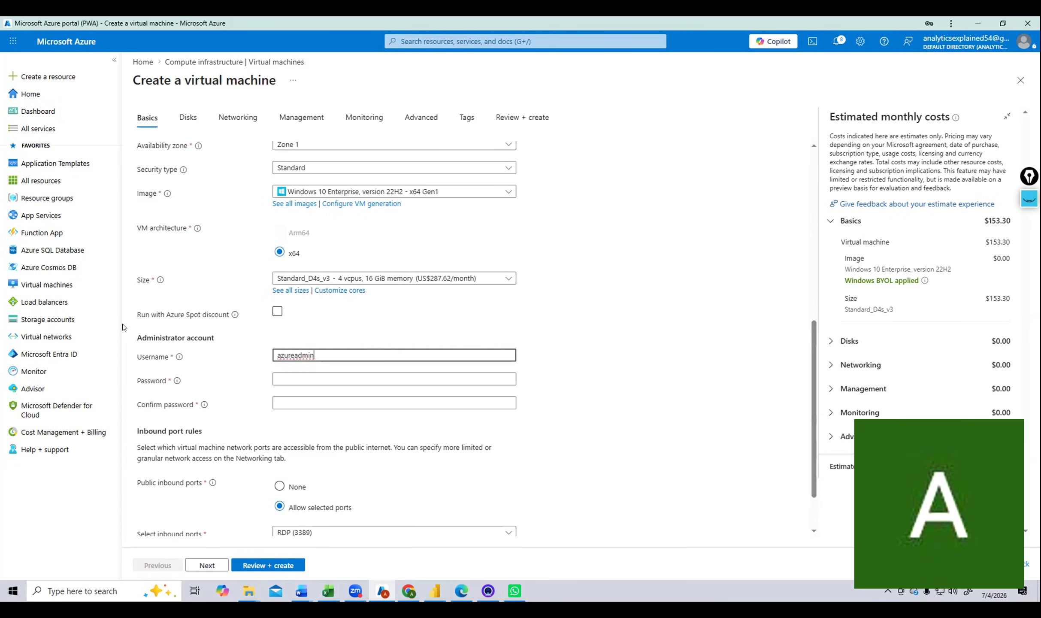
click(510, 195)
mouse_move(356, 591)
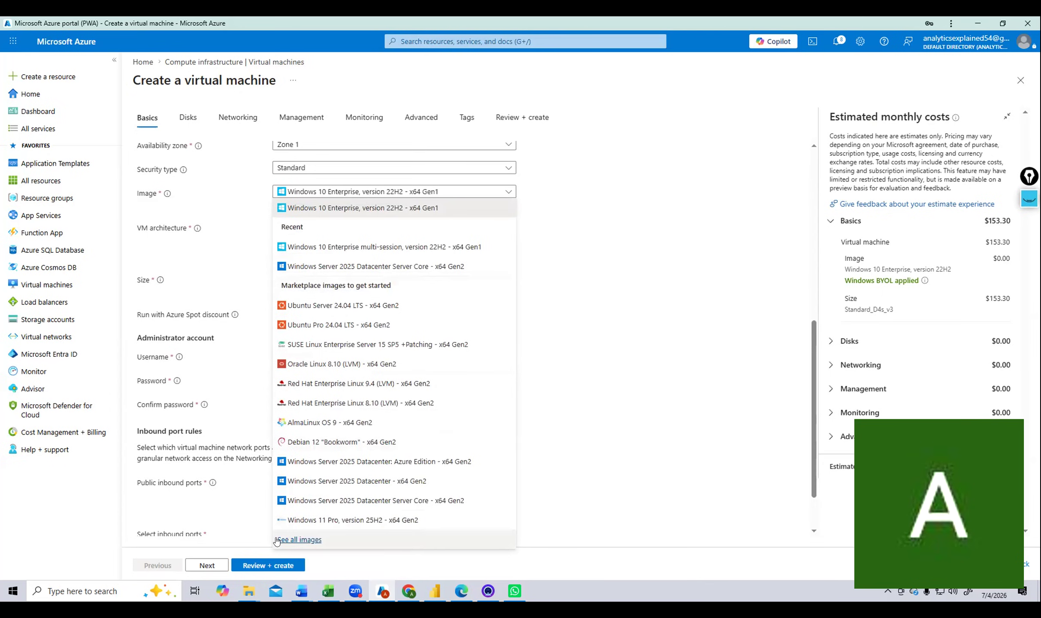
Search the Marketplace for 'windows 10' and pick Windows 10 Enterprise, version 22H2 - x64 Gen 1.
click(307, 540)
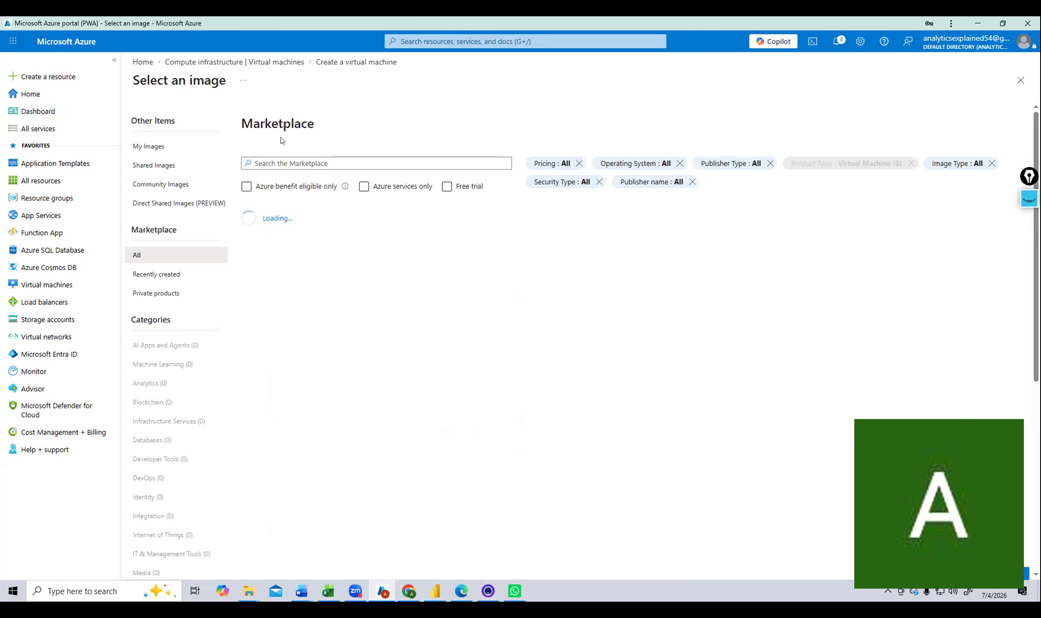
click(377, 163)
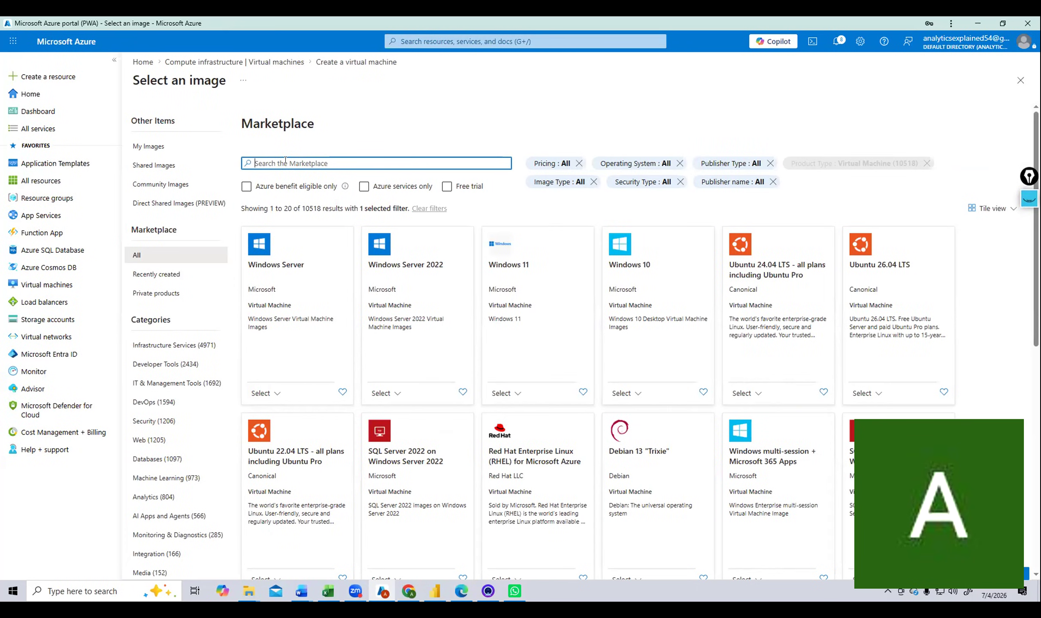
text(windows )
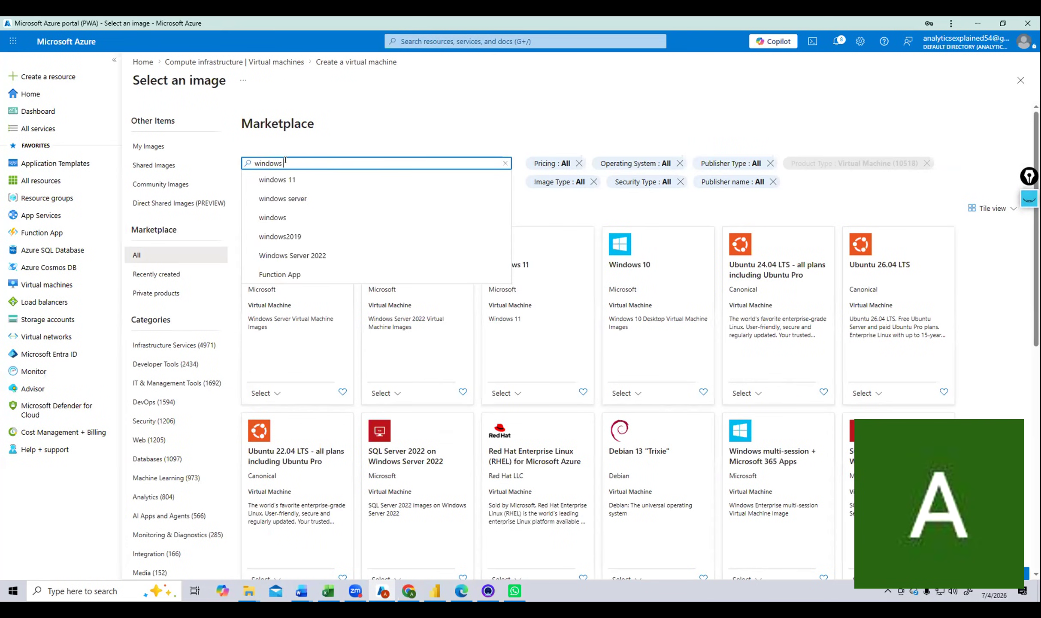
text(10)
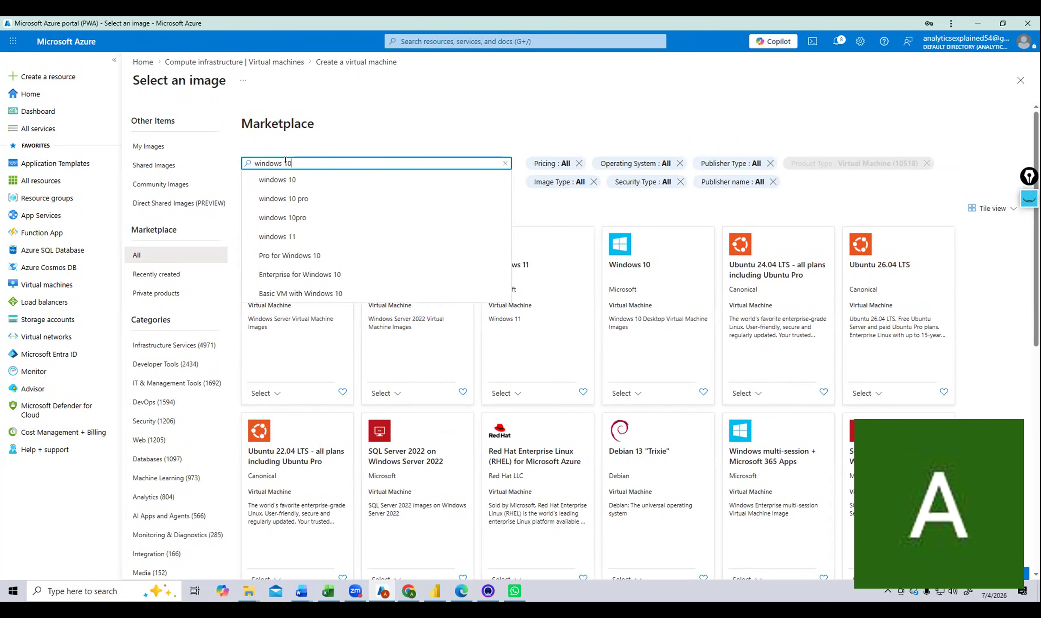
key(Return)
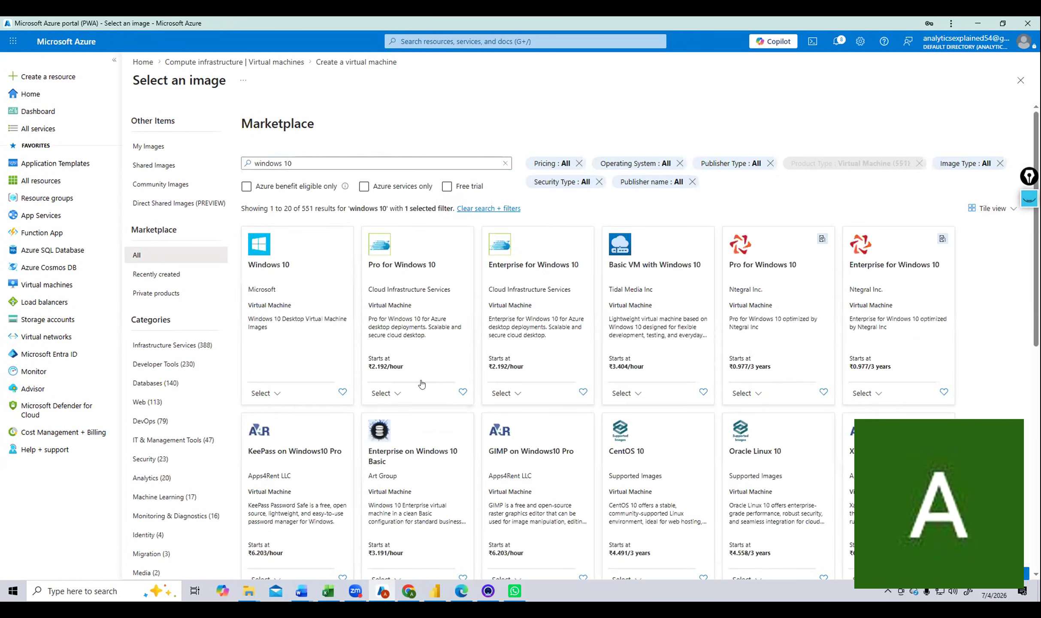
click(281, 395)
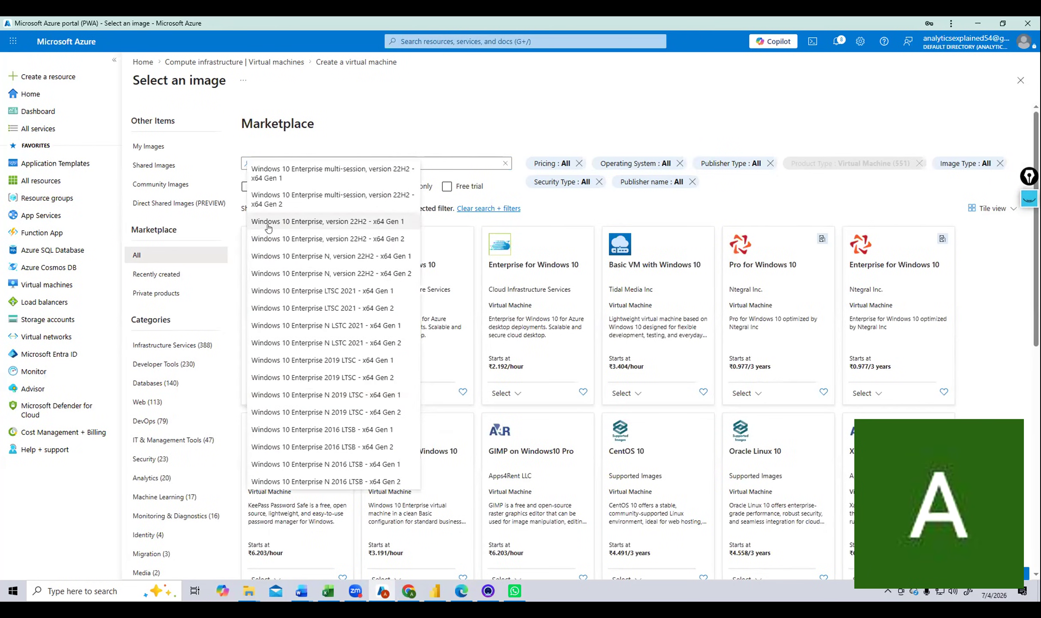
click(388, 222)
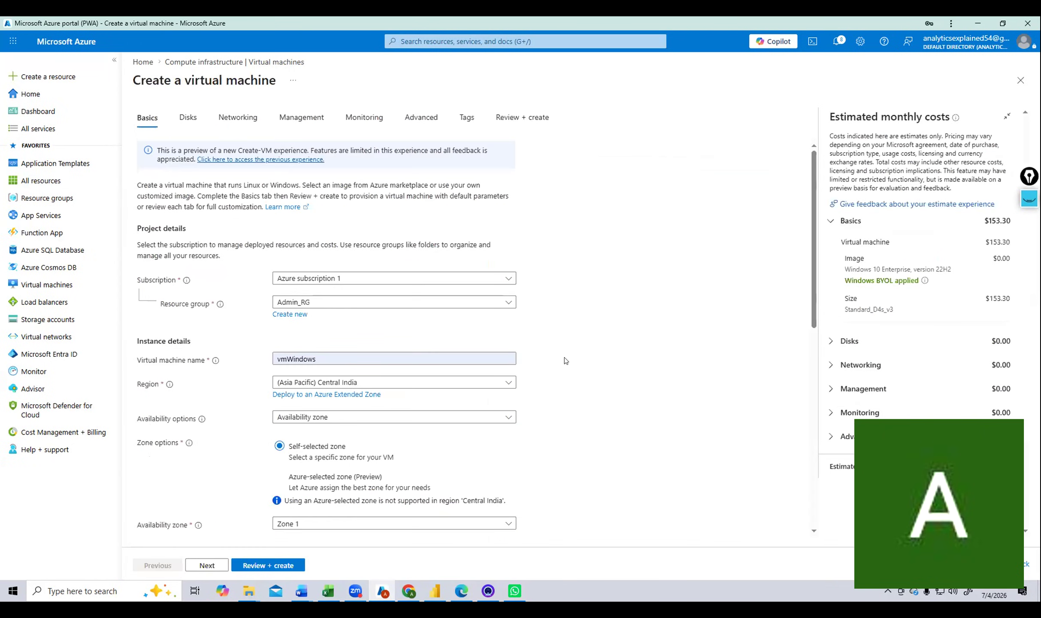
Move down to the administrator Password field, then bring up the VM size choices.
scroll(559, 357, down, 3)
scroll(559, 357, down, 5)
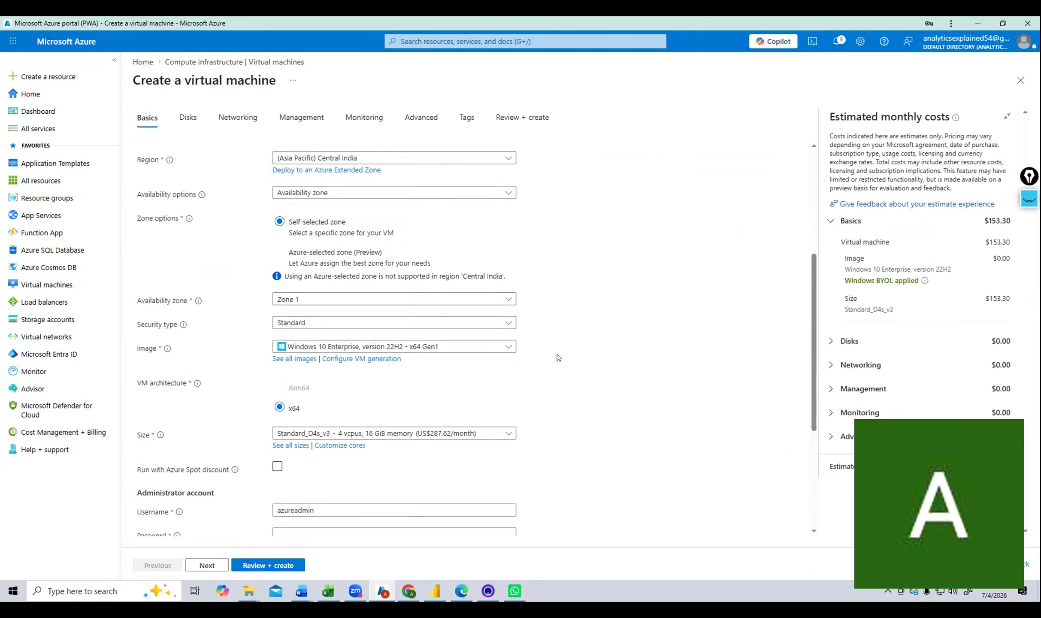
click(463, 427)
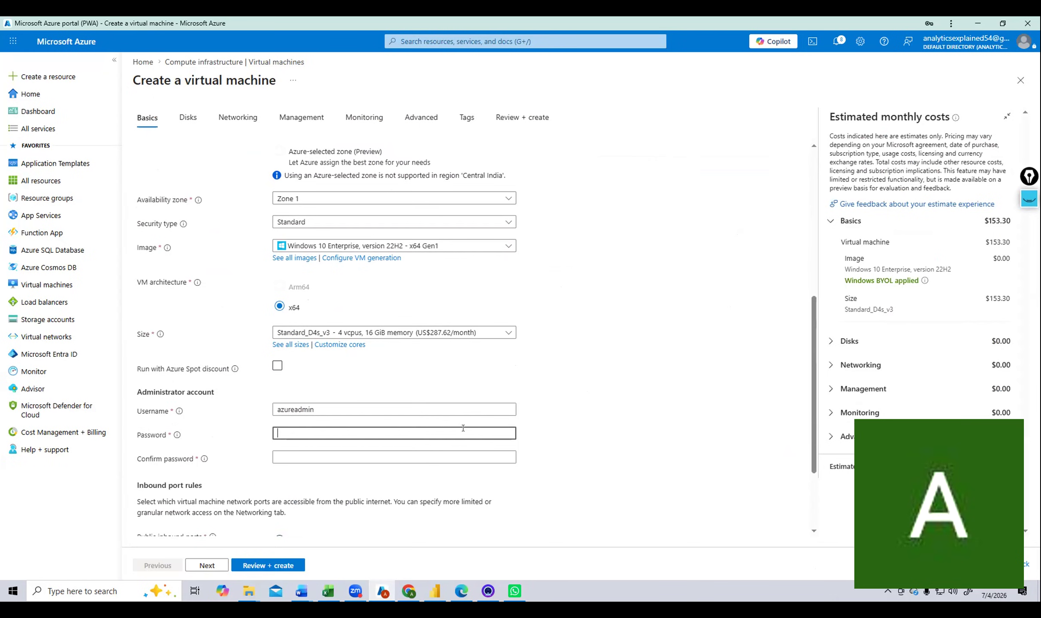
click(503, 333)
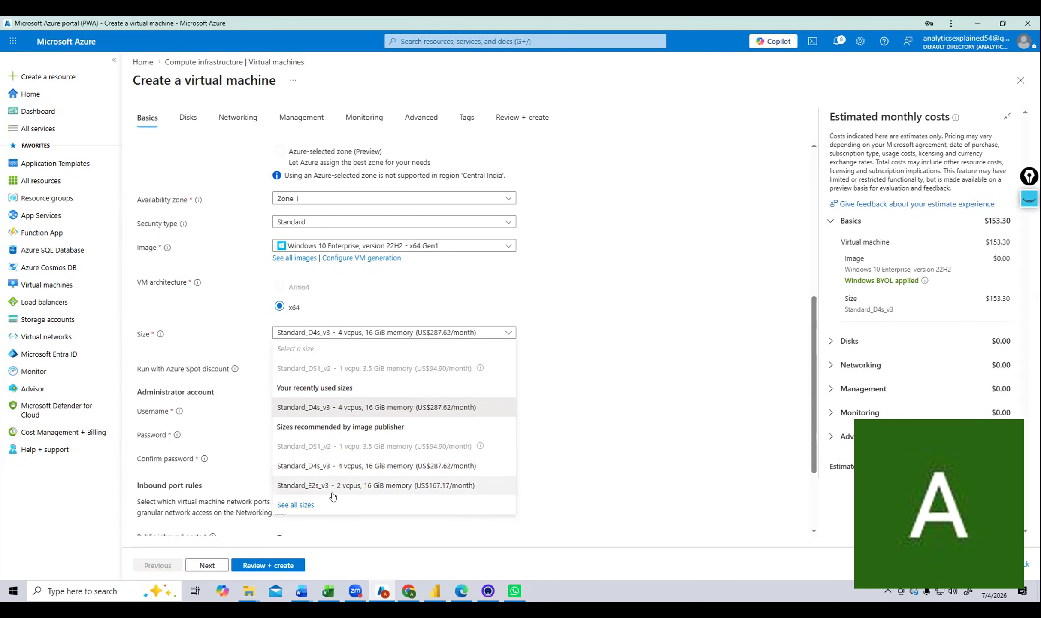
Switch the VM size to Standard_E2s_v3 (2 vCPUs), lowering the estimate to $100.01/month.
click(316, 492)
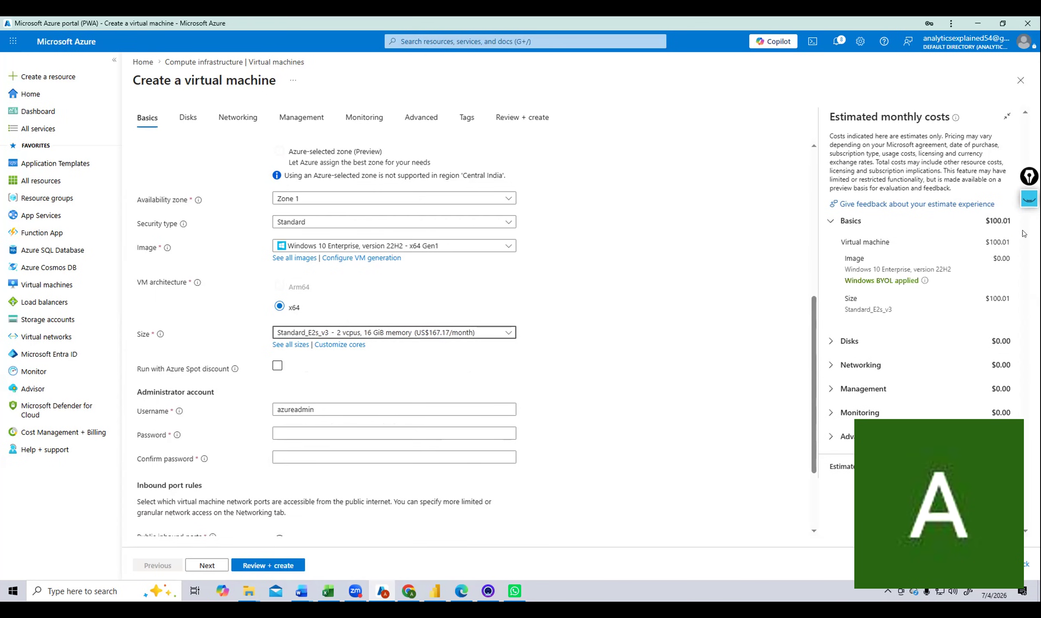
click(420, 331)
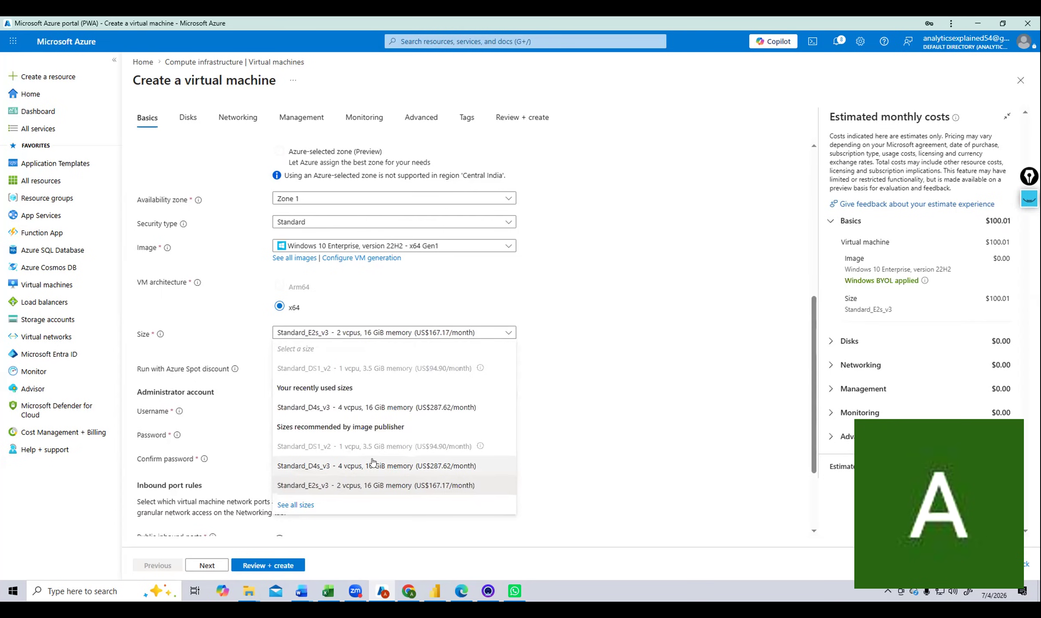
click(378, 486)
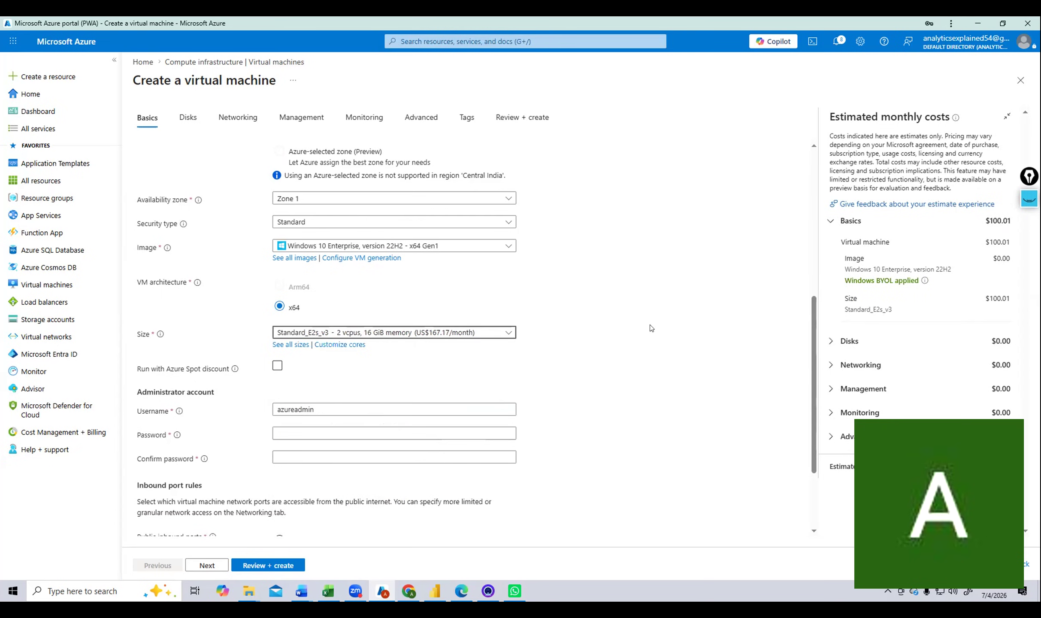
click(294, 432)
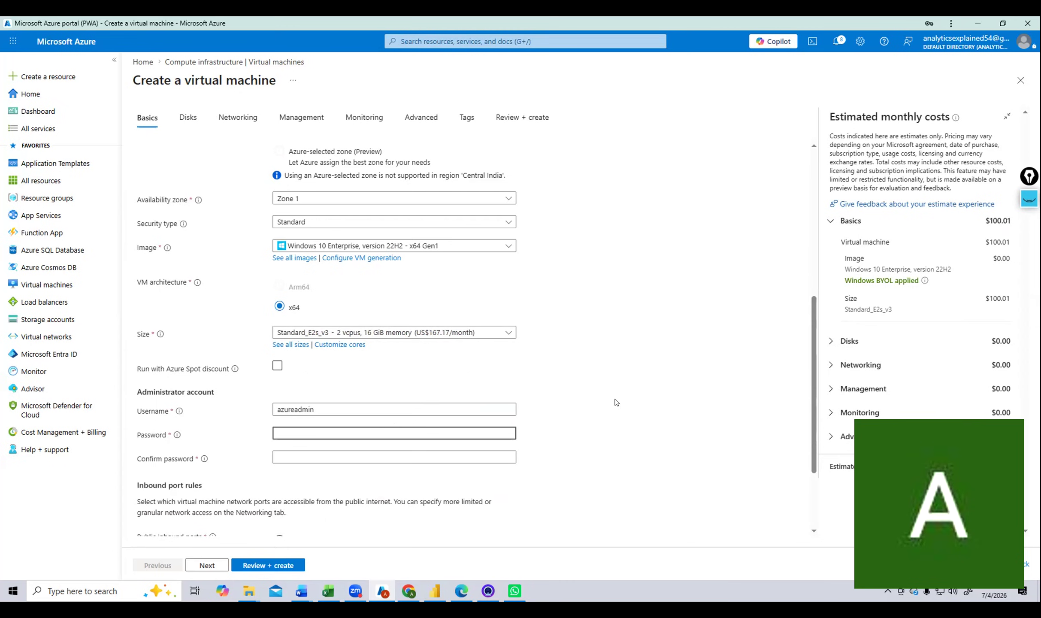
Clear the too-short administrator password, keeping Standard_E2s_v3 as the size.
text(•••••)
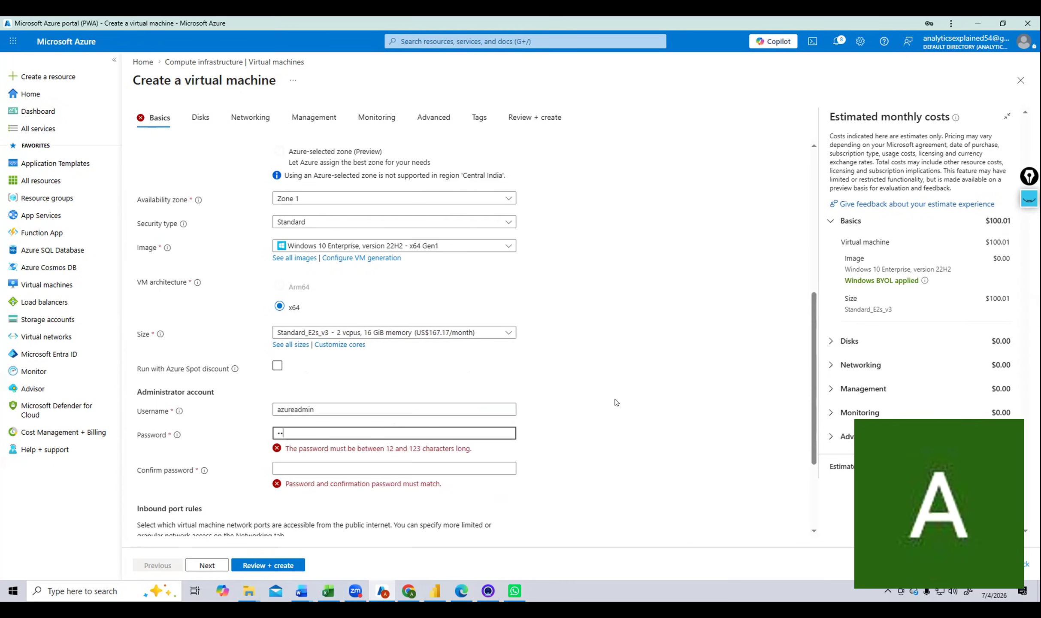
text(•)
key(BackSpace)
key(BackSpace)
key(BackSpace)
key(BackSpace)
key(BackSpace)
key(BackSpace)
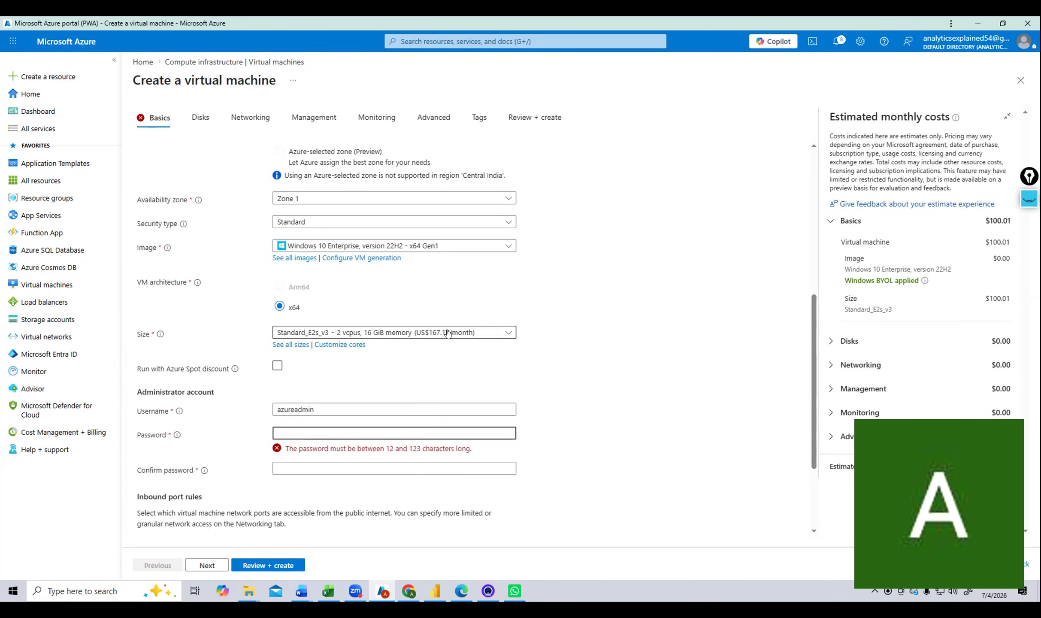
click(509, 333)
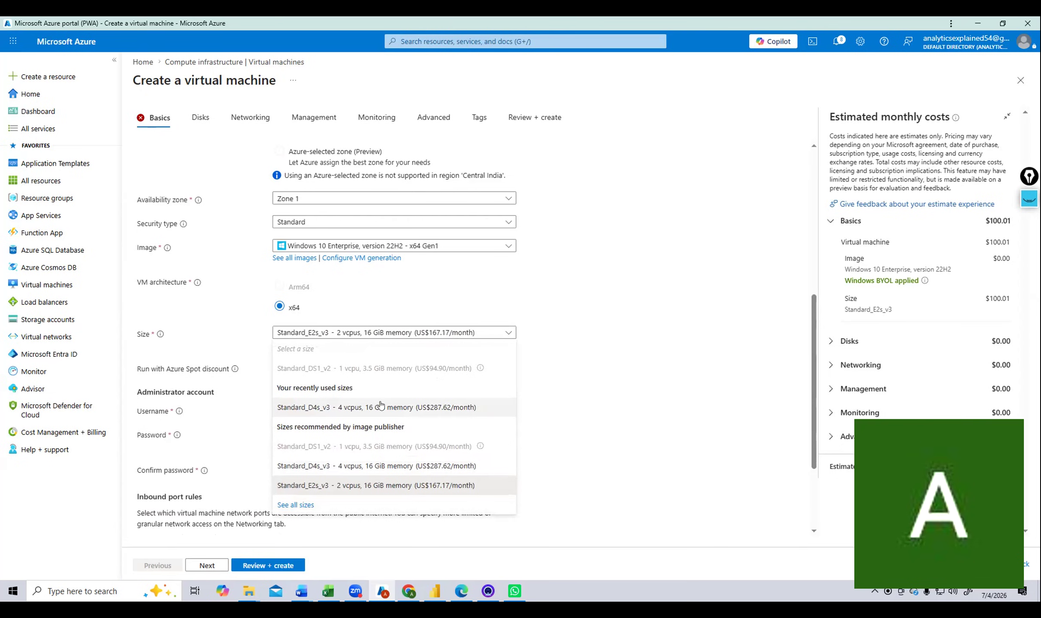
click(530, 375)
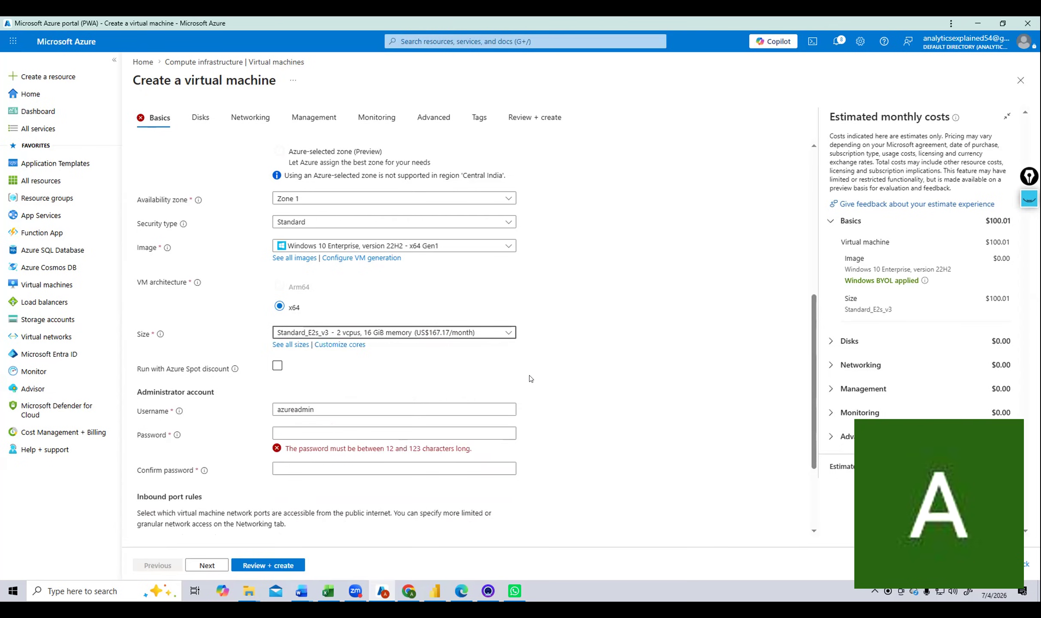
click(510, 333)
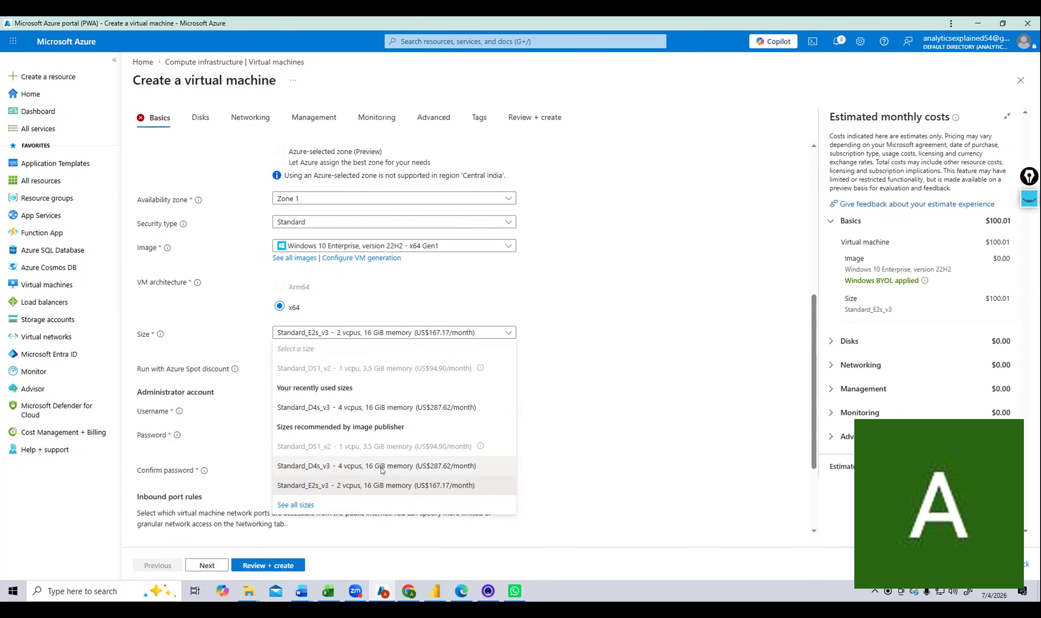
click(558, 379)
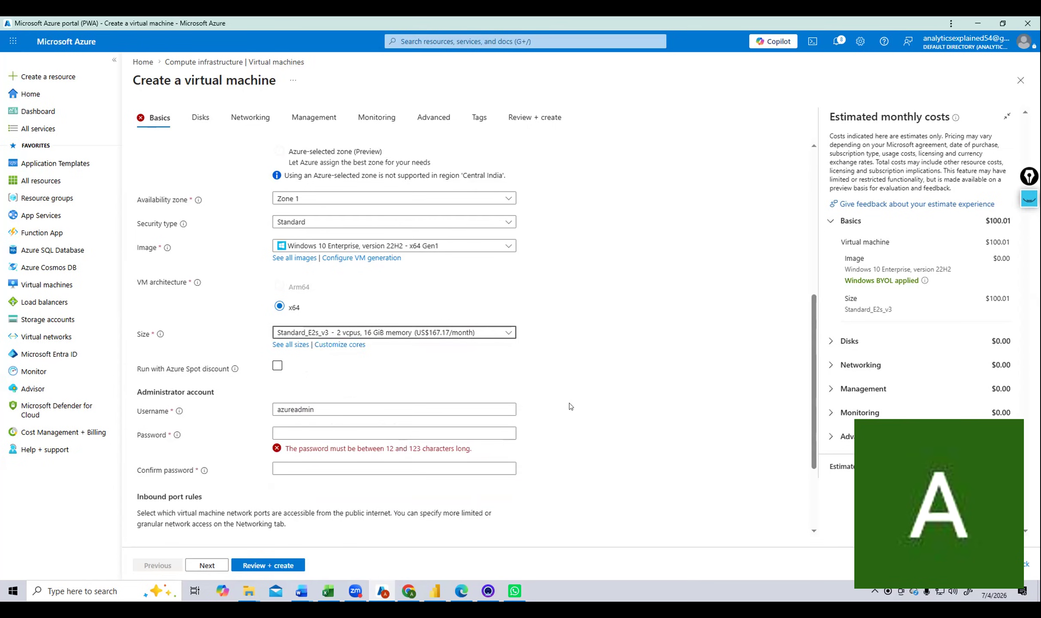
click(501, 331)
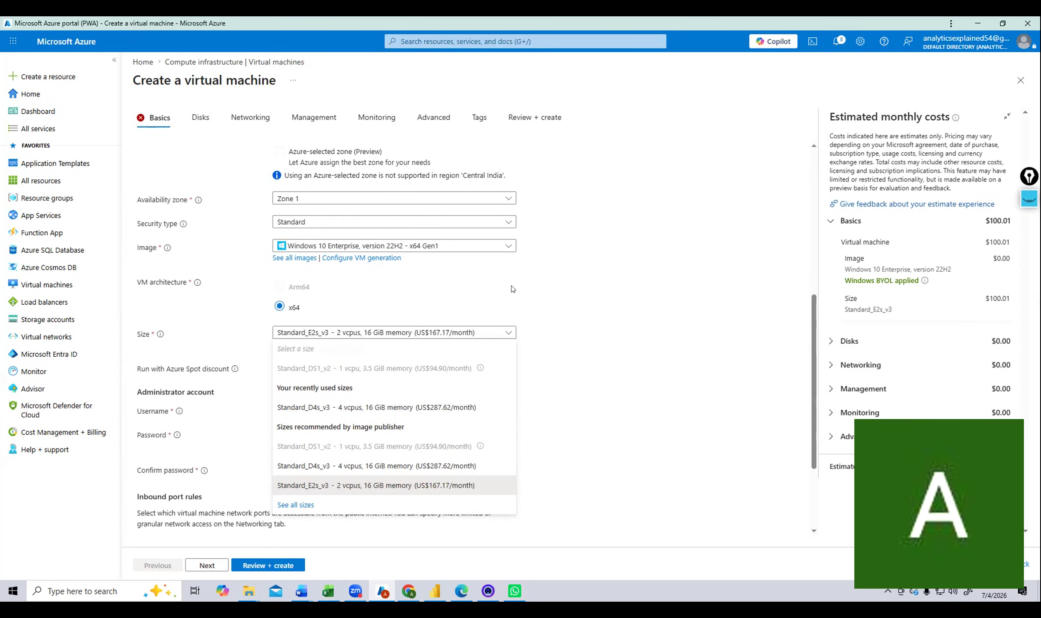
click(548, 351)
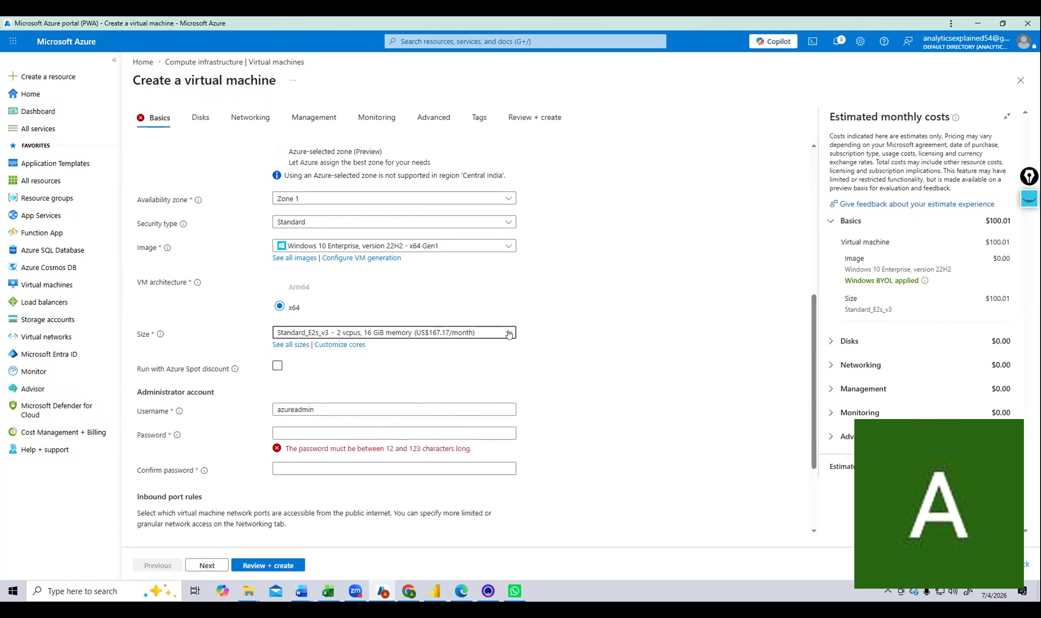
click(440, 427)
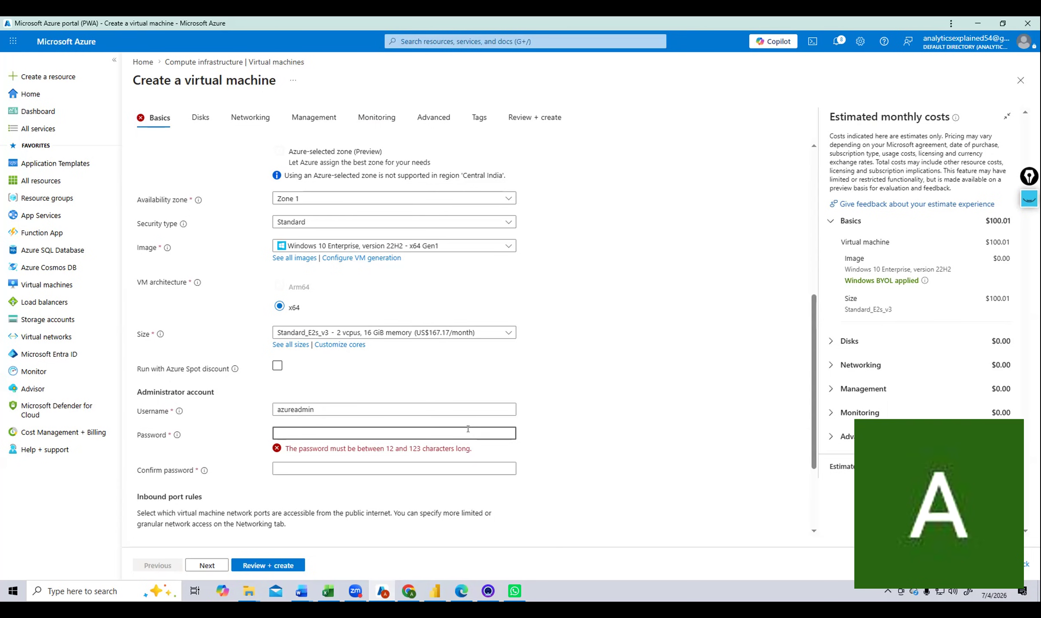
Enter the administrator password and confirm it in Confirm password.
text(************)
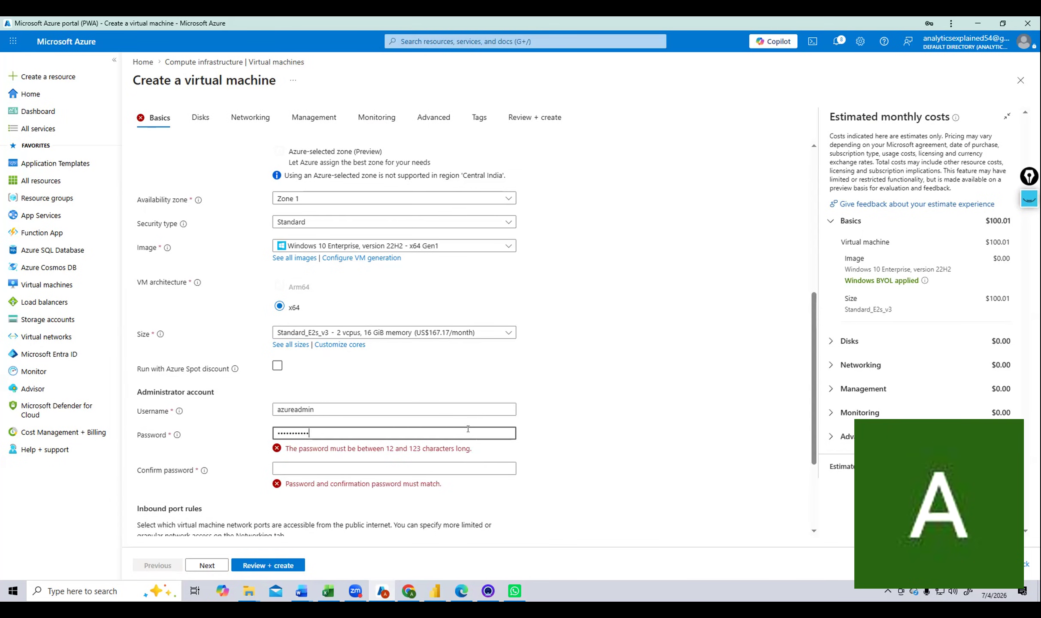
key(Tab)
text(*******)
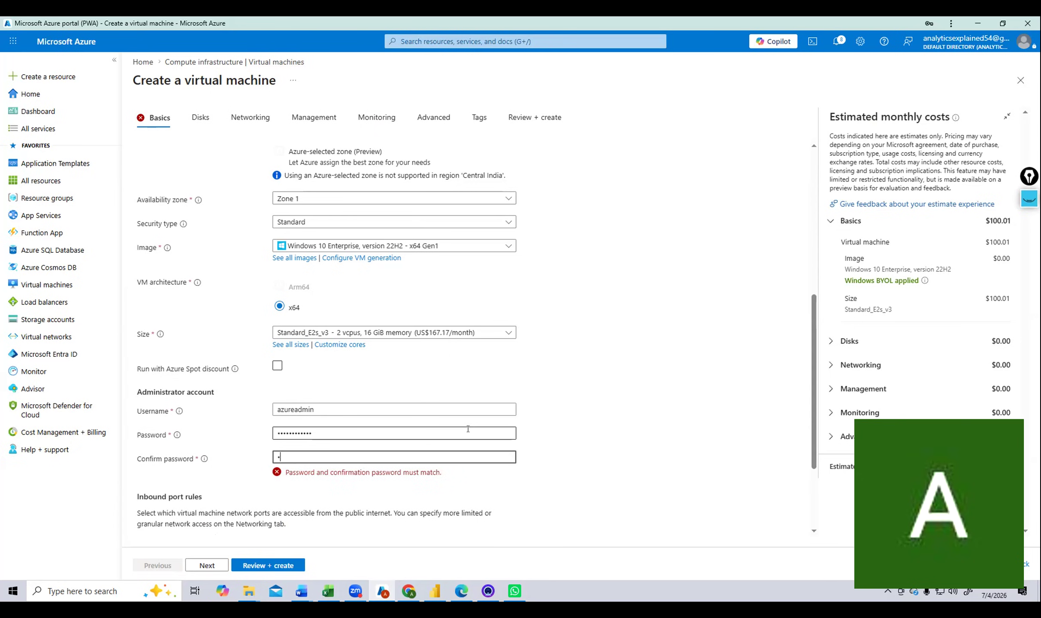
text(*****)
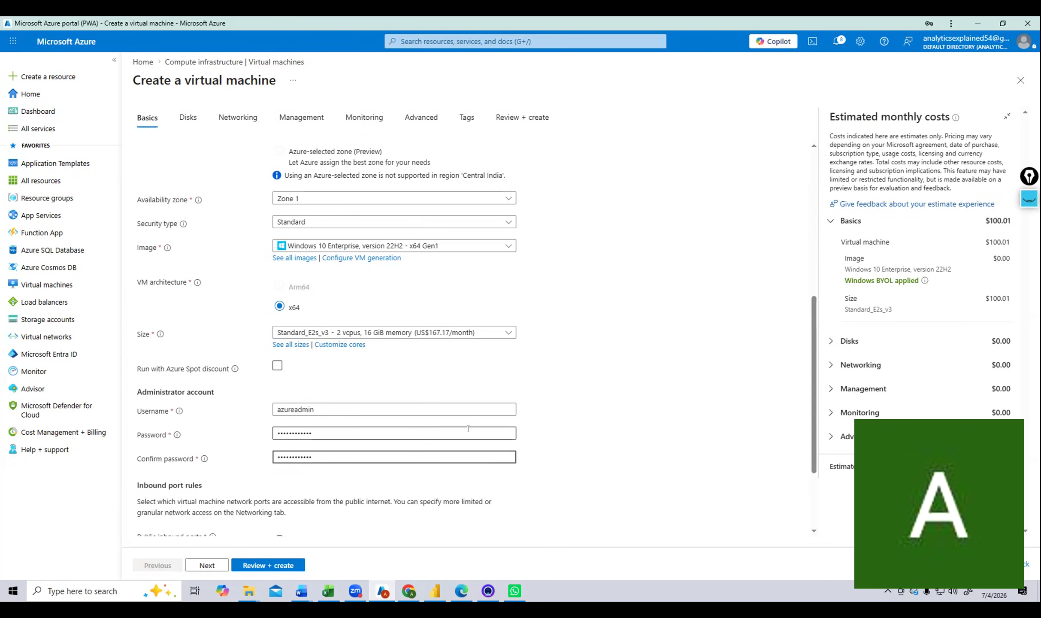
Run Review + create to validate the vmWindows VM settings, estimated at $123.37/month.
scroll(233, 480, down, 1)
scroll(336, 506, down, 1)
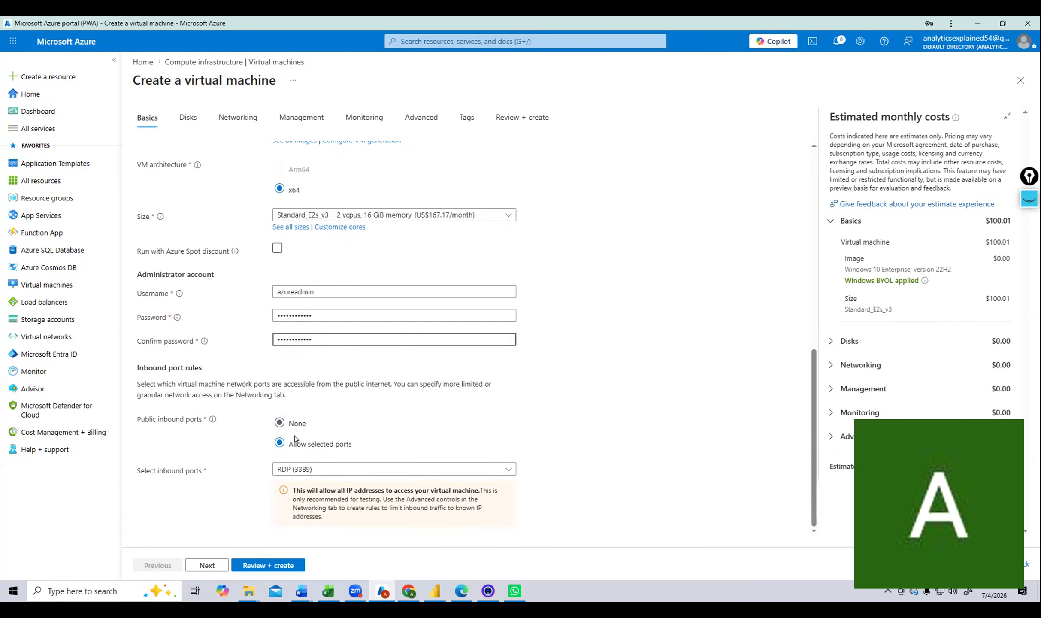
click(282, 573)
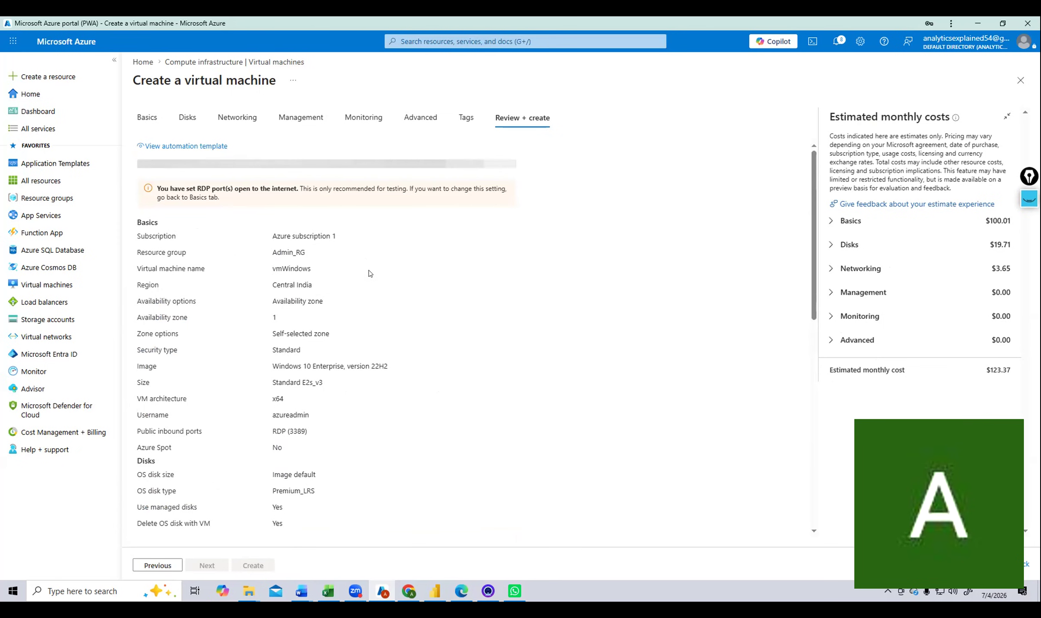
Create the vmWindows VM from the review summary; the deployment fails with a Conflict.
scroll(368, 270, down, 8)
scroll(372, 270, down, 2)
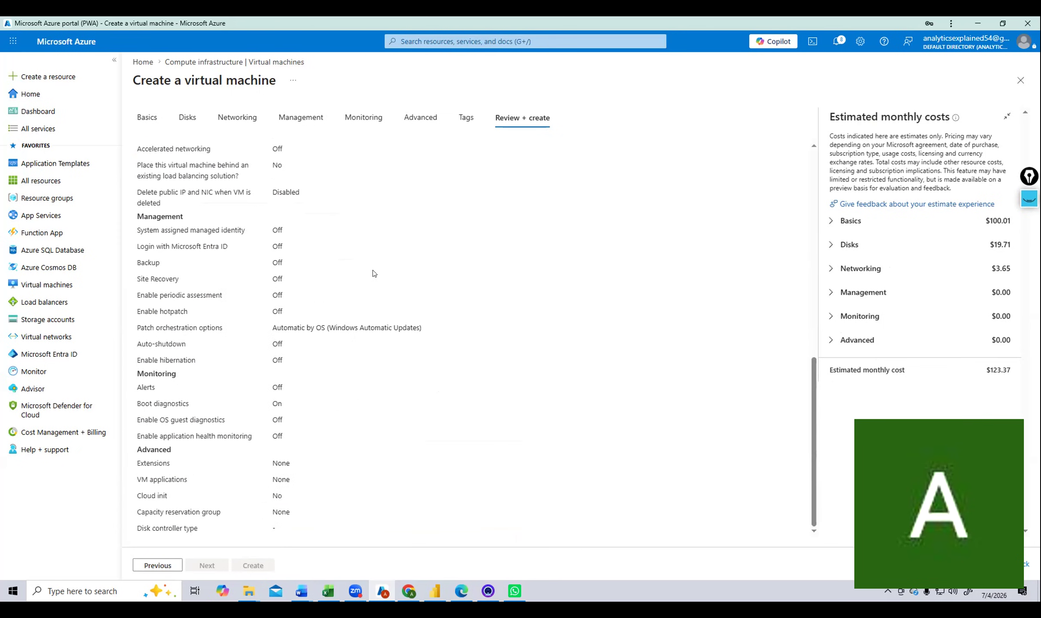
scroll(361, 298, up, 8)
scroll(361, 301, up, 3)
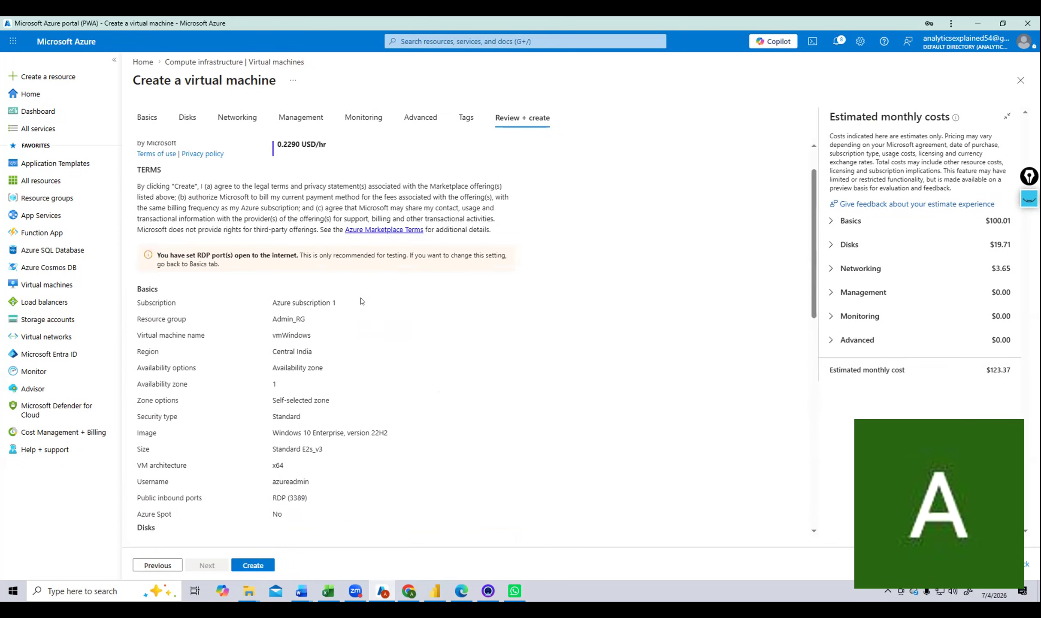
click(250, 566)
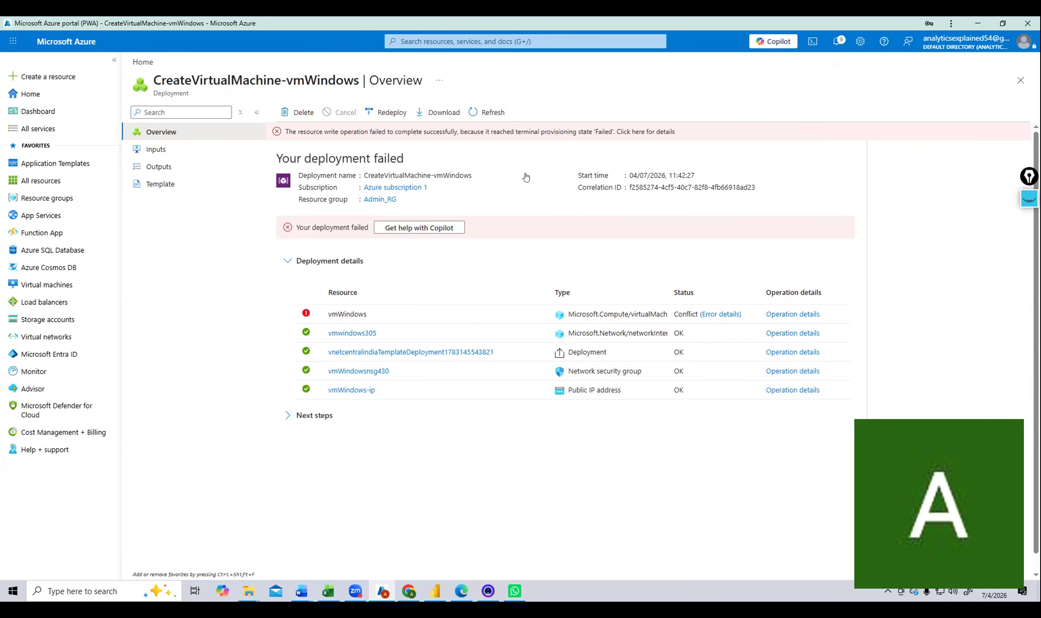
click(717, 315)
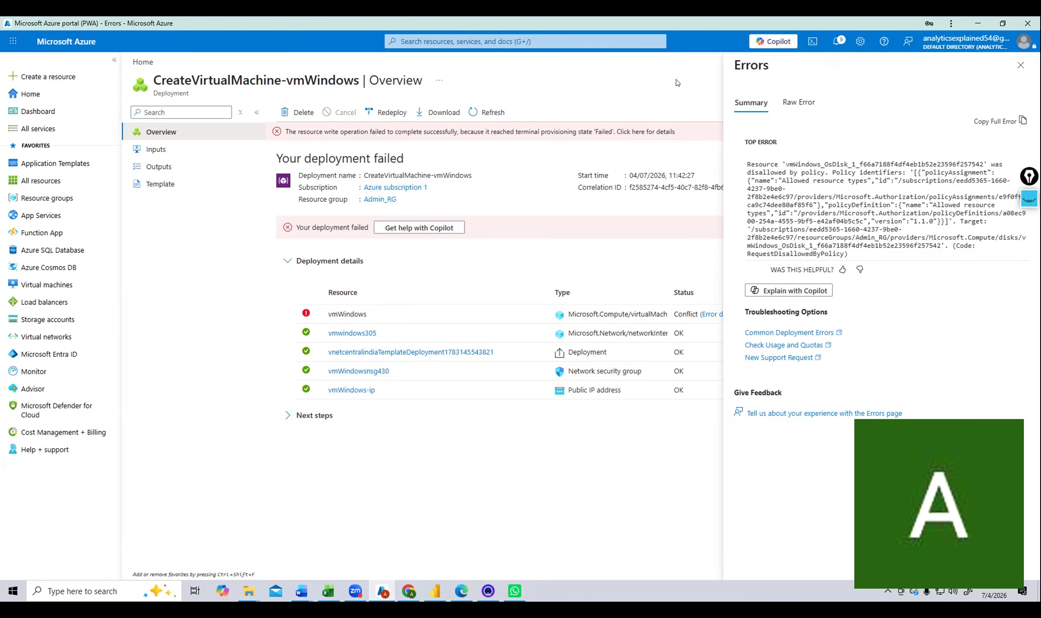
click(1024, 64)
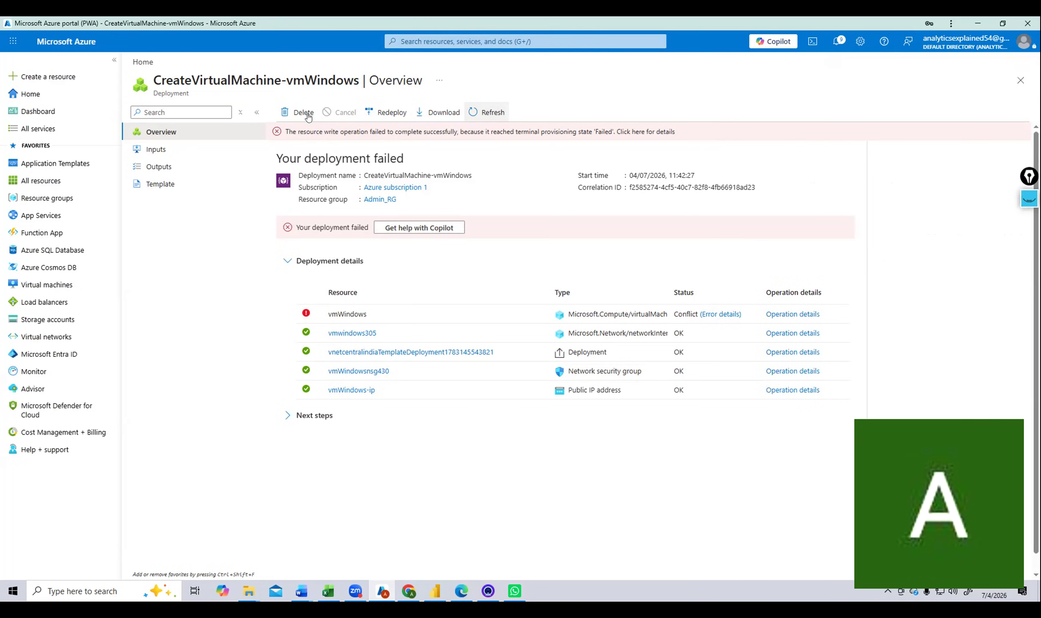
click(310, 421)
click(310, 421)
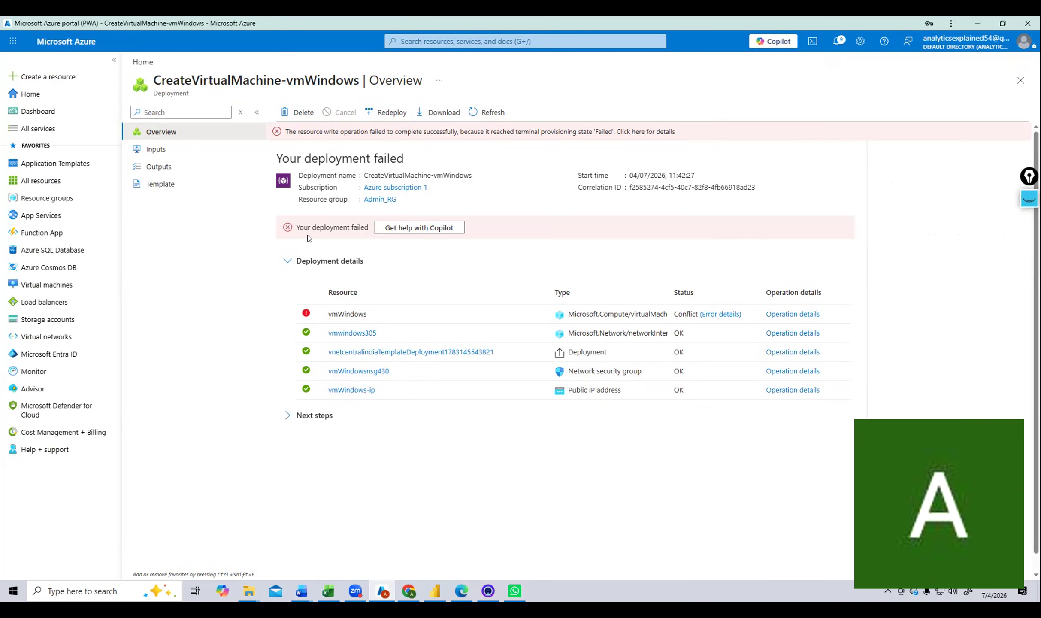
Ask Copilot for troubleshooting steps for the failed VM deployment.
click(403, 229)
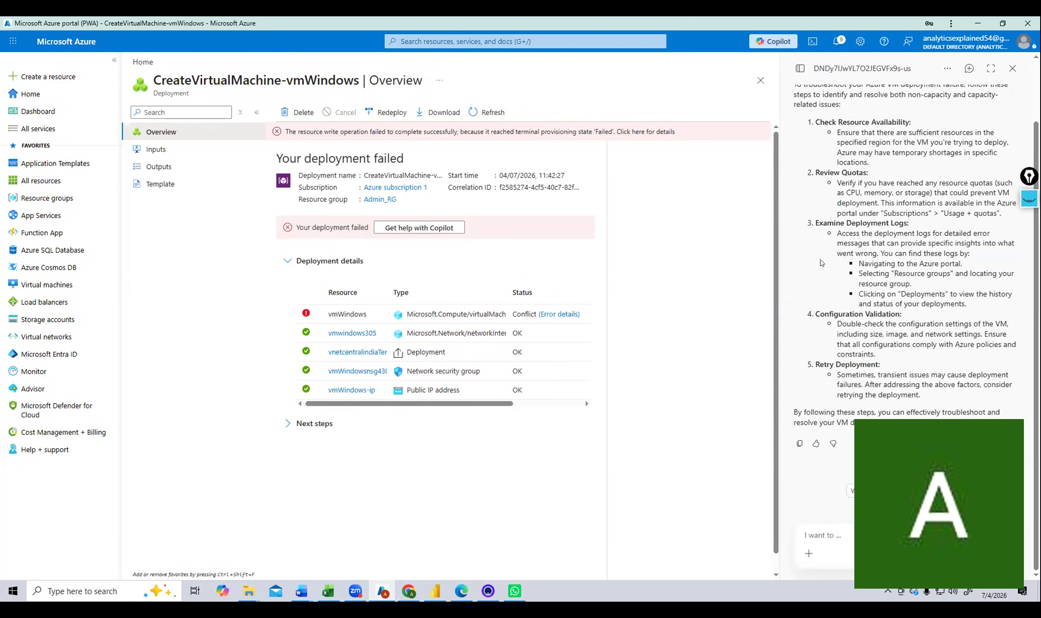
scroll(821, 263, up, 2)
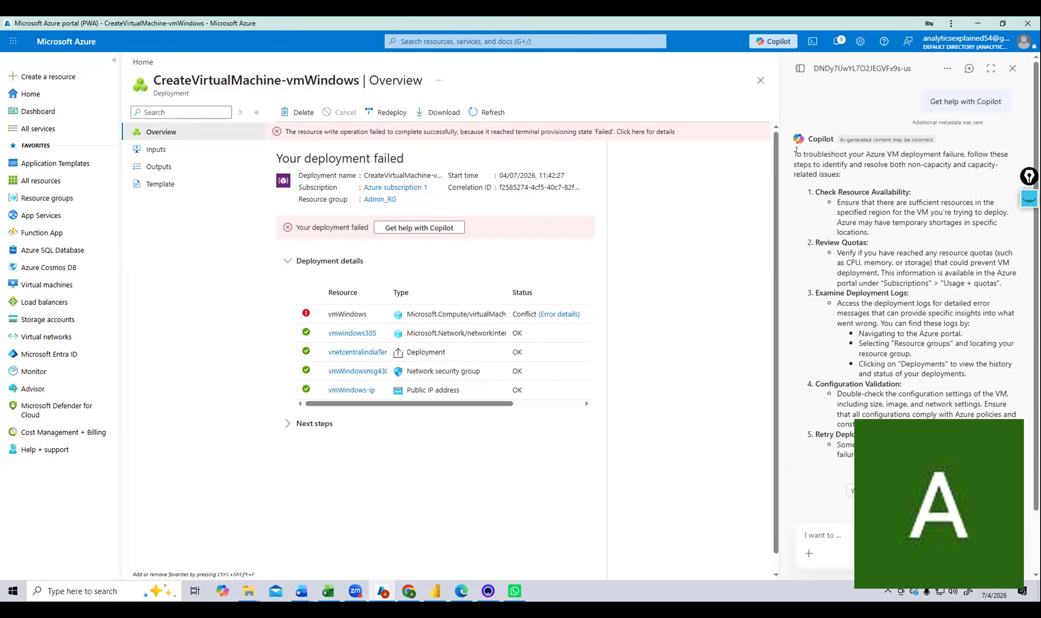
key(alt+Tab)
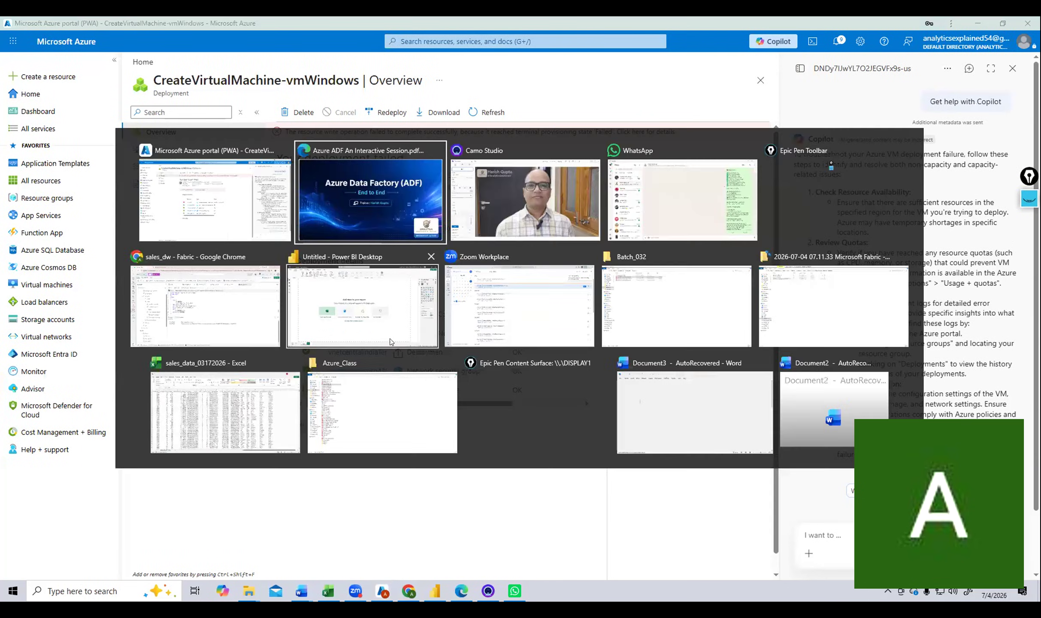
In the student's portal window, set the VM's resource group to Student_06_RG on Basics.
key(alt+Tab)
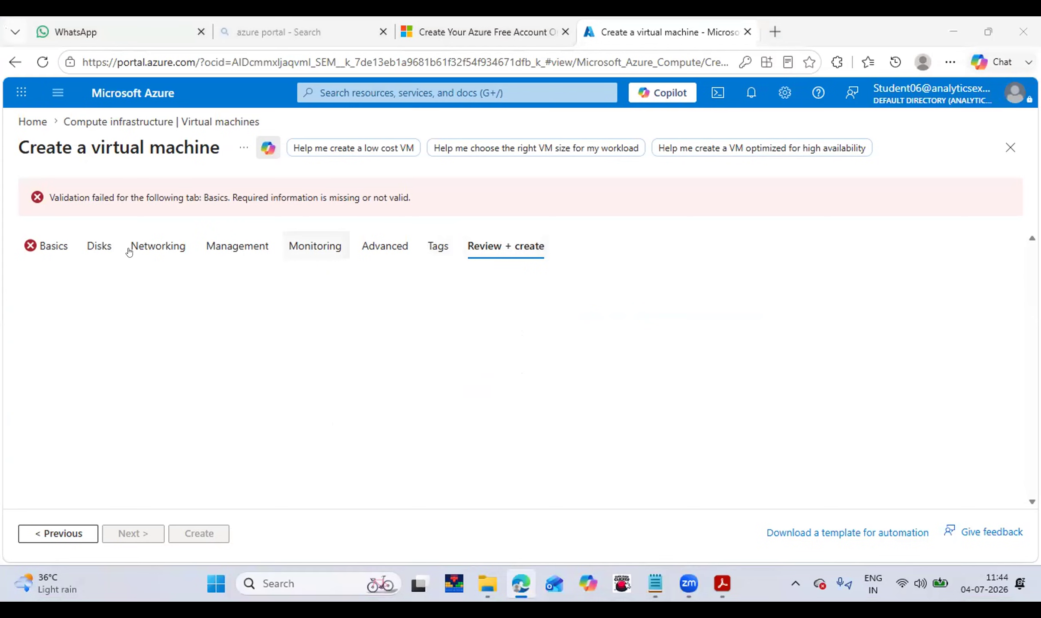
click(56, 252)
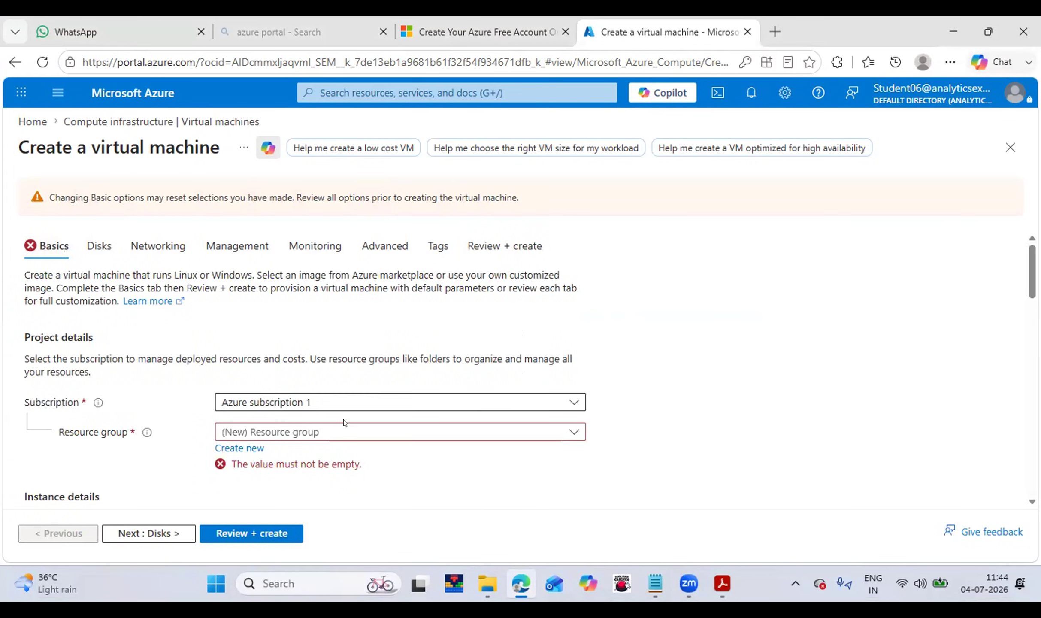
click(319, 431)
click(247, 475)
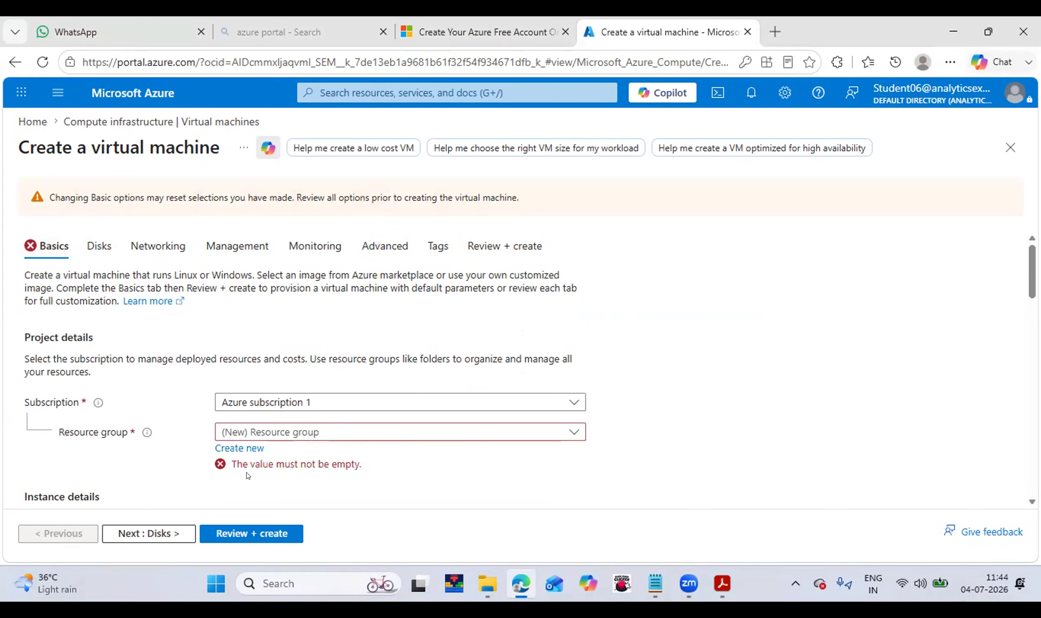
Show the full list of VM sizes via See all sizes.
scroll(515, 369, down, 5)
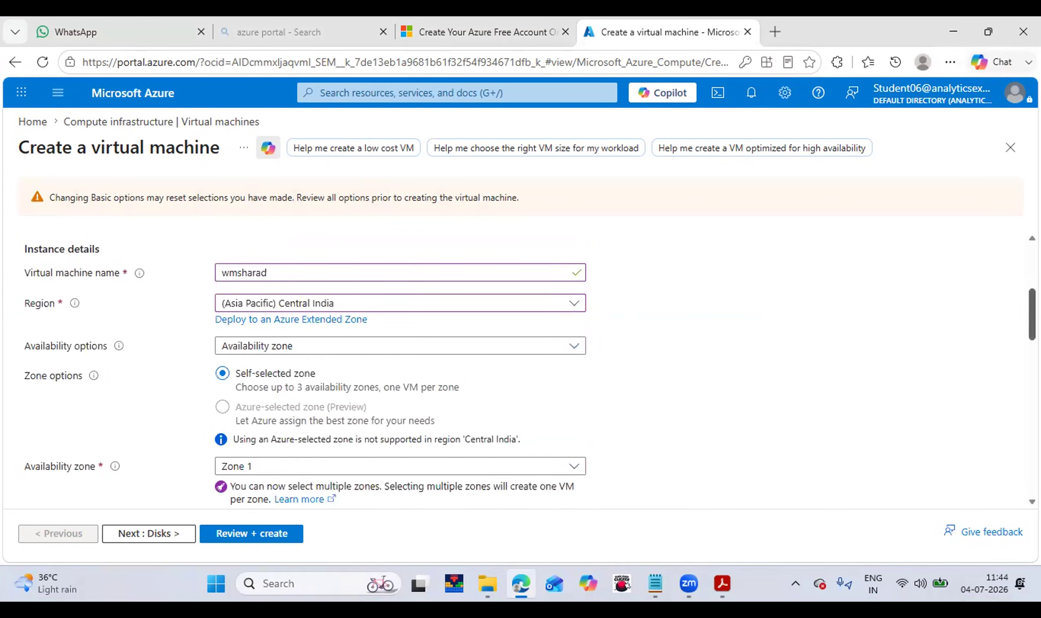
scroll(515, 369, down, 5)
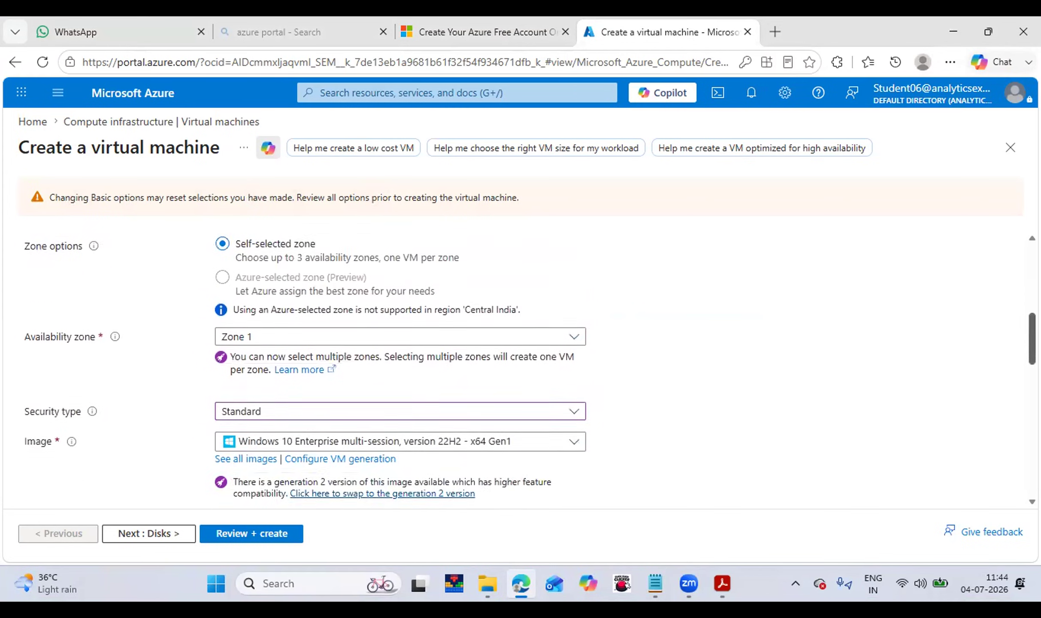
scroll(515, 369, down, 6)
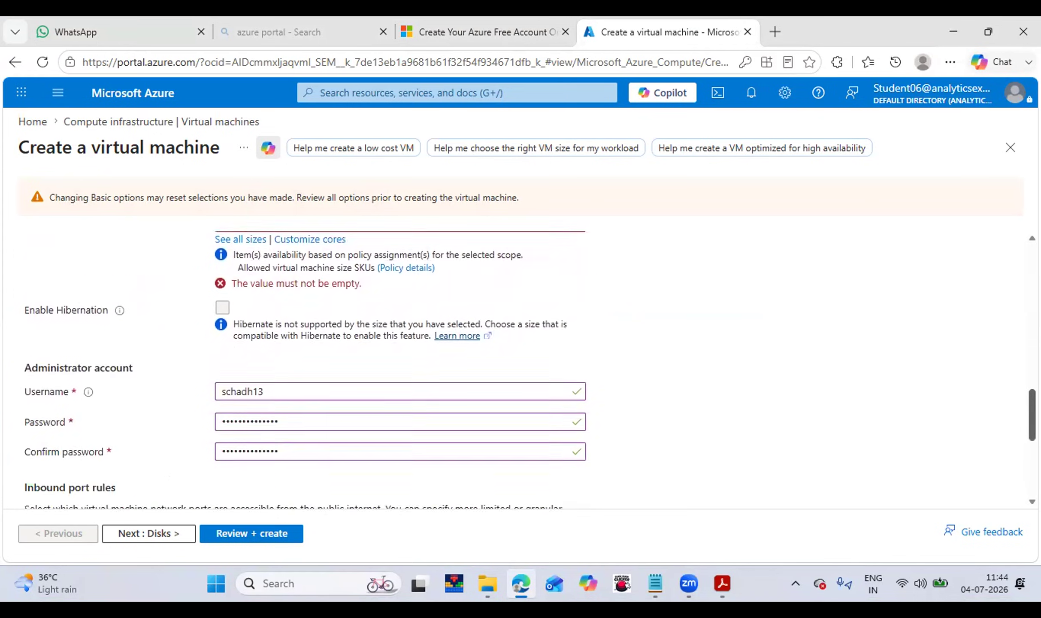
scroll(515, 369, up, 3)
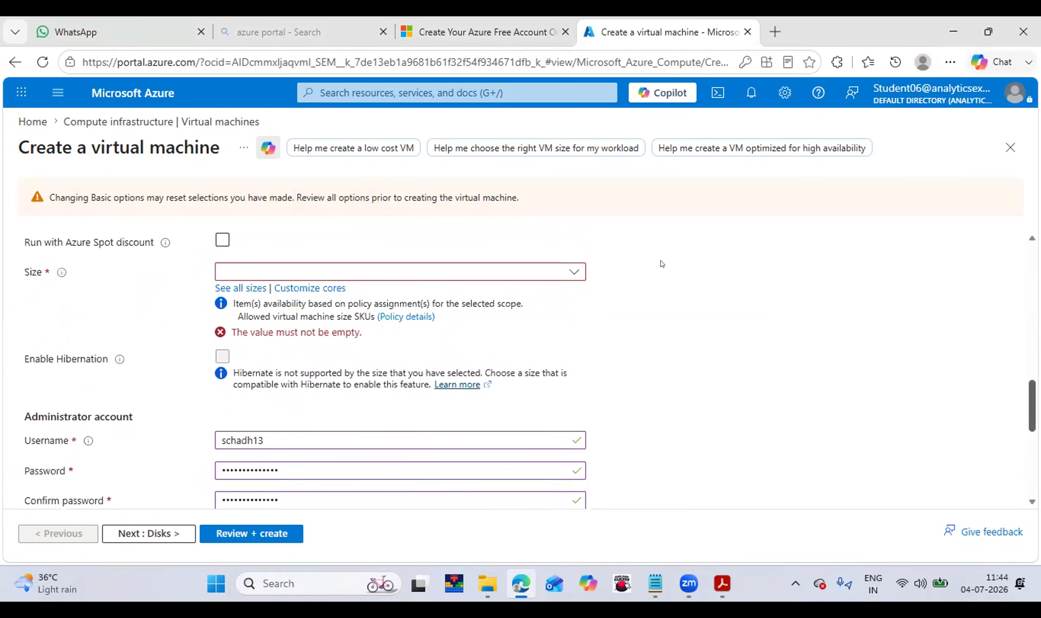
click(577, 271)
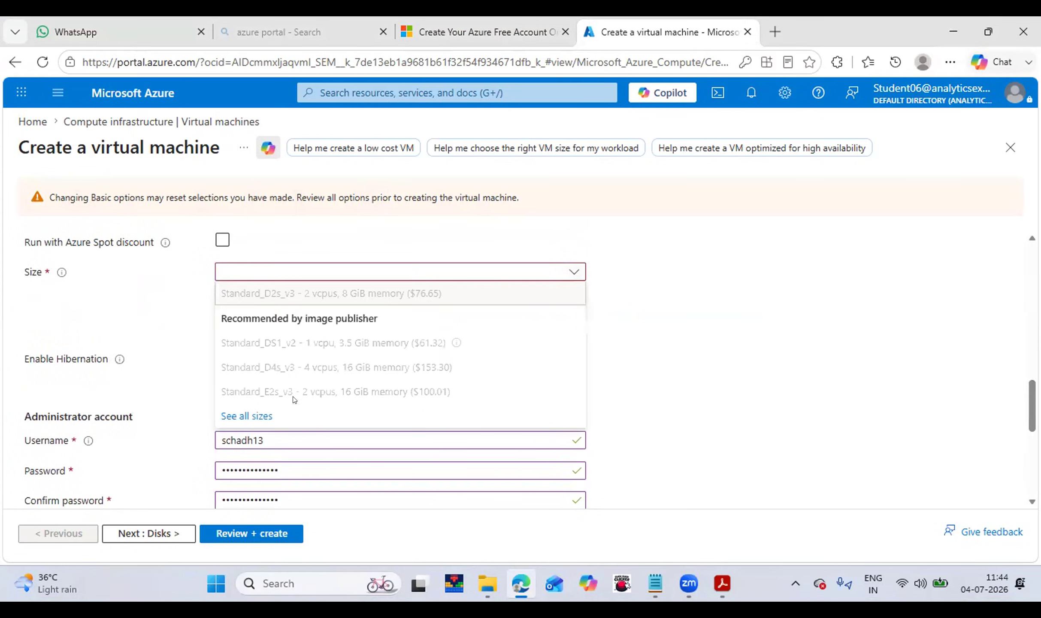
click(265, 413)
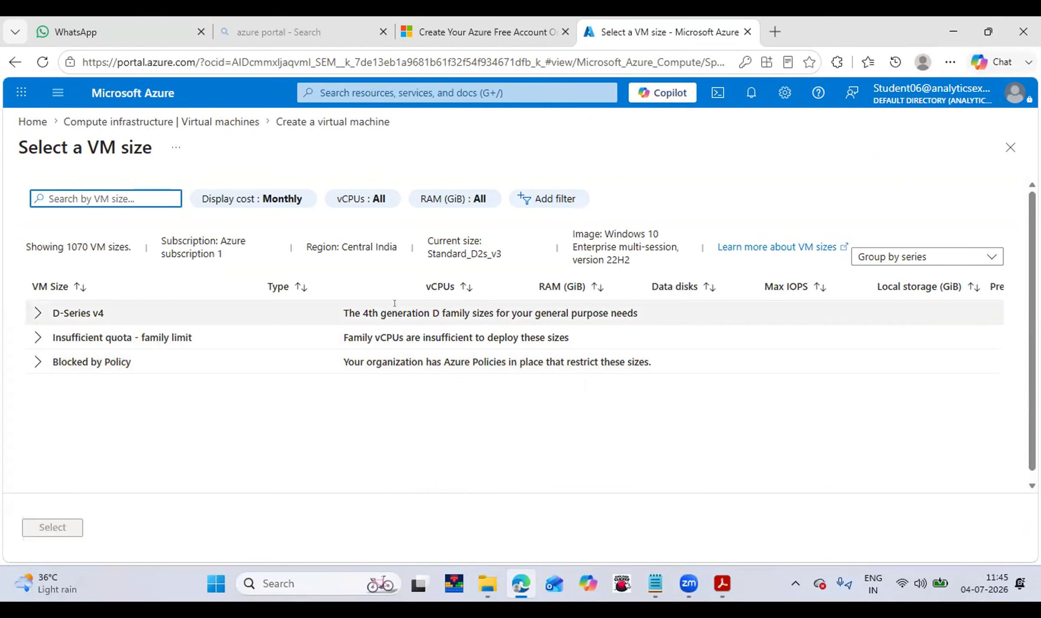
Expand D-Series v4 and choose Standard_D2as_v4 (2 vCPUs, 8 GiB, $45.41).
click(39, 314)
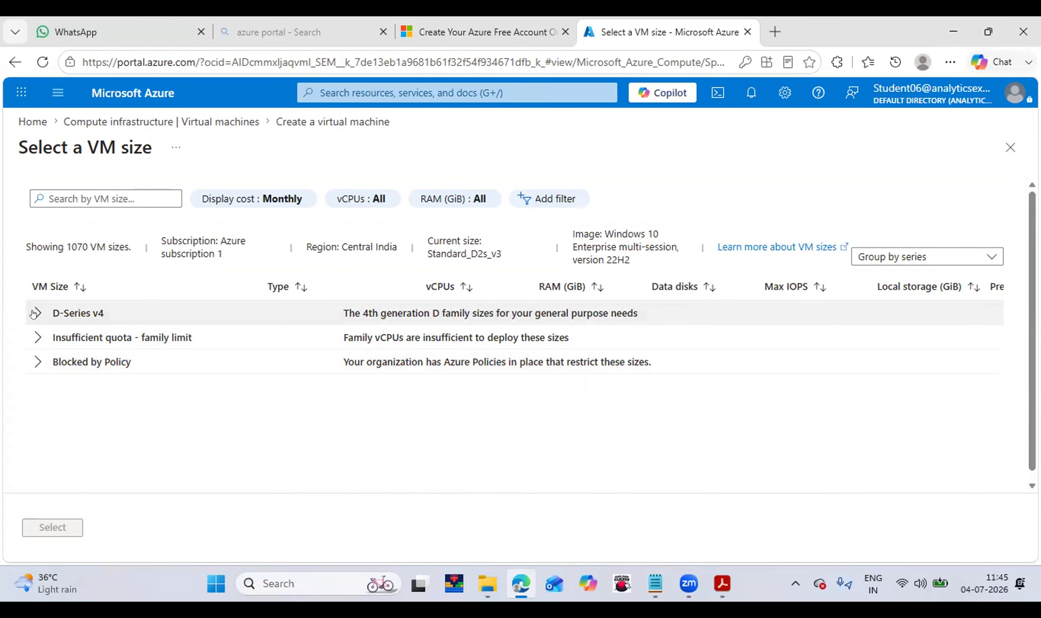
triple_click(33, 314)
click(34, 314)
double_click(28, 314)
click(28, 315)
double_click(29, 314)
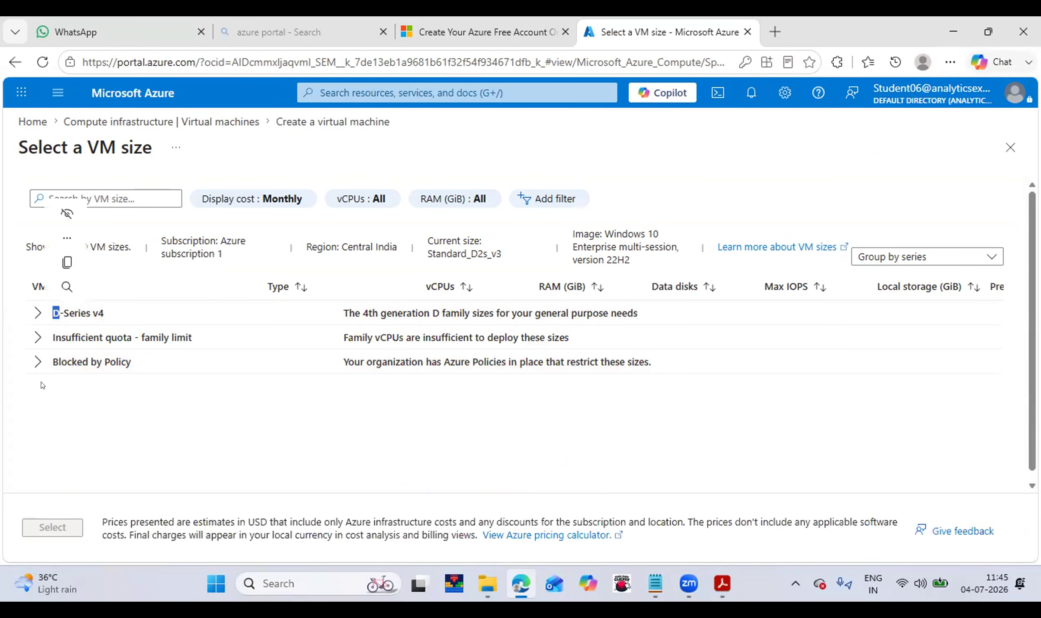
click(36, 313)
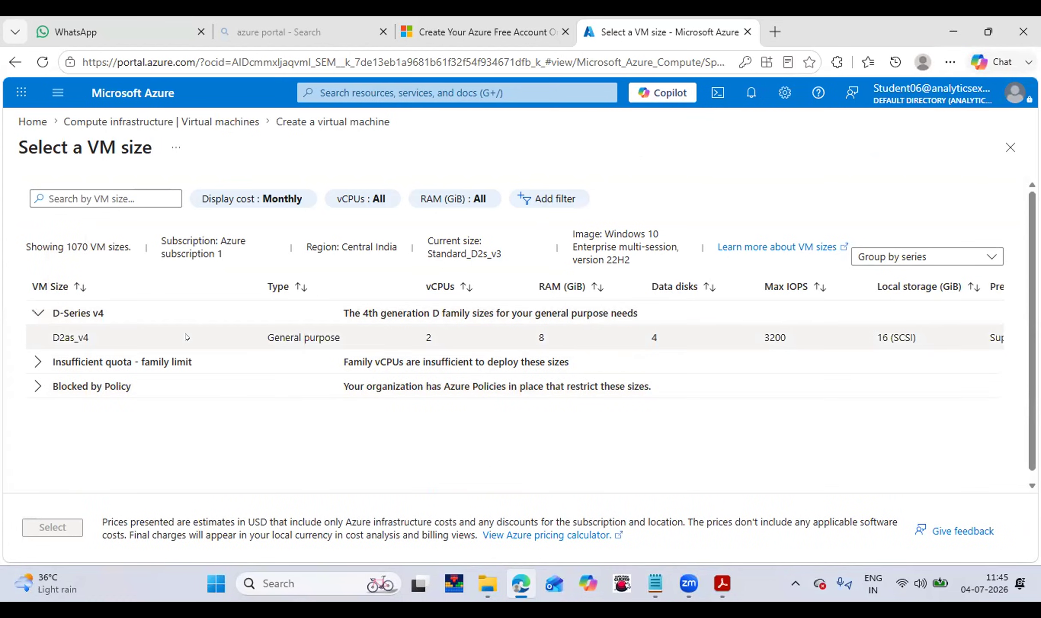
click(261, 339)
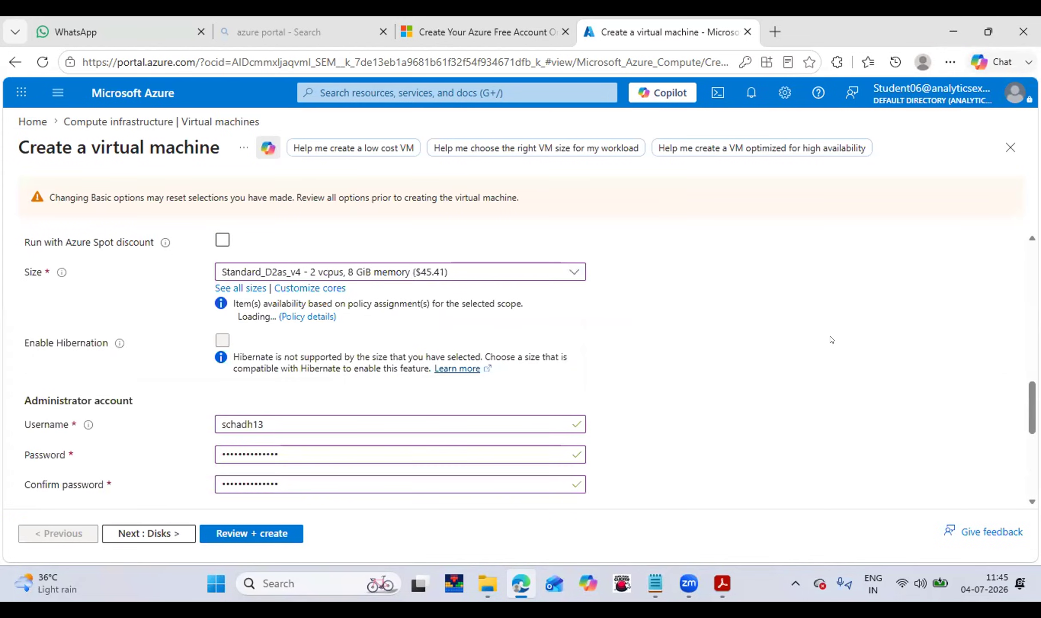
Validate the Standard_D2as_v4 VM and create it; the deployment to Student_06_RG fails again.
scroll(531, 362, down, 1)
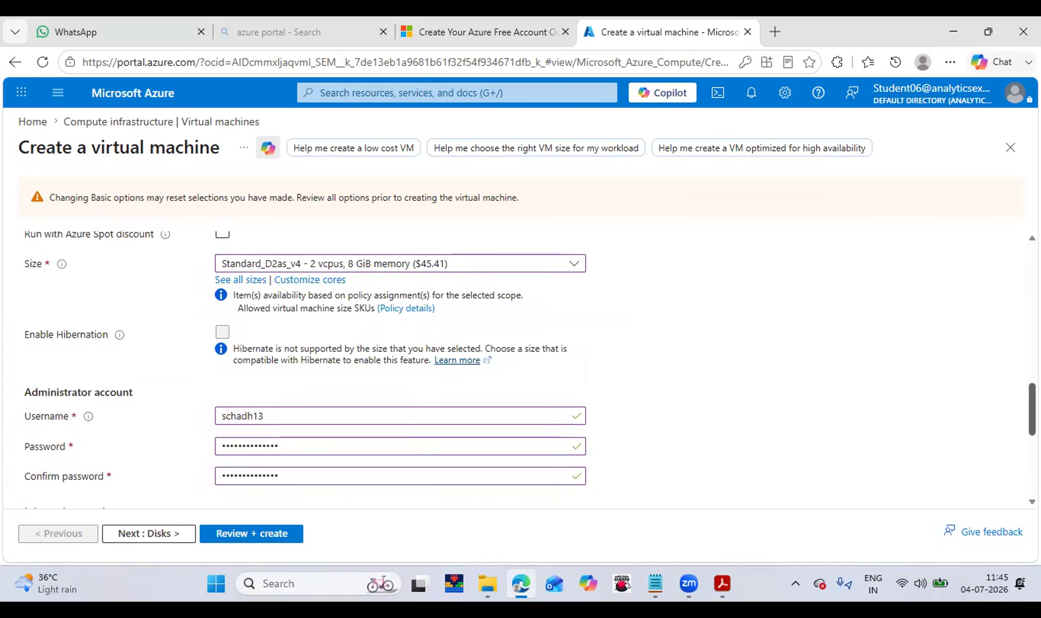
scroll(530, 370, up, 6)
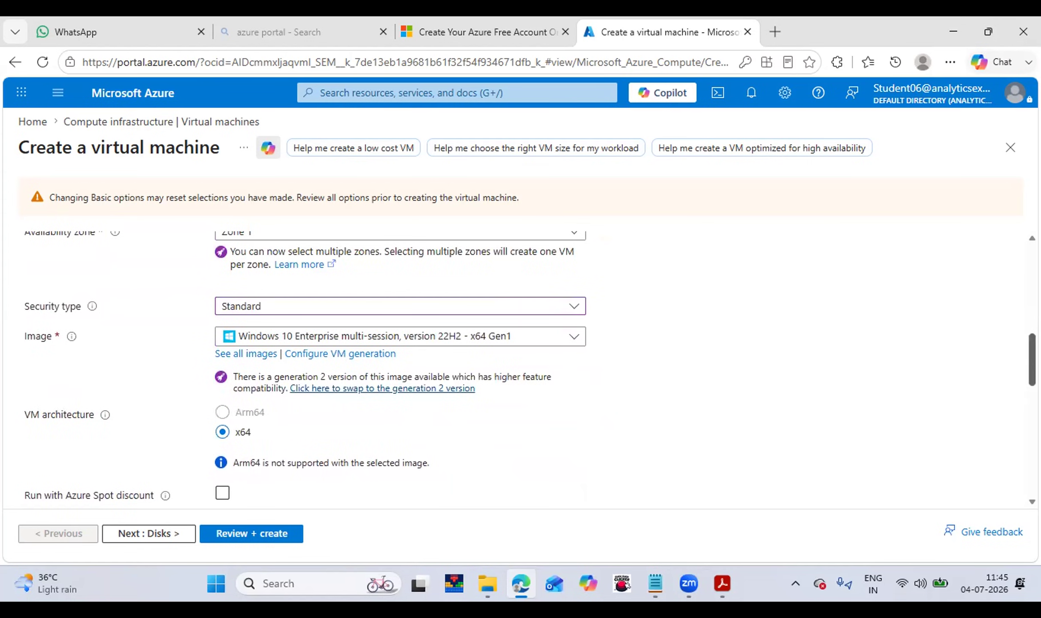
scroll(531, 370, down, 9)
scroll(520, 369, down, 5)
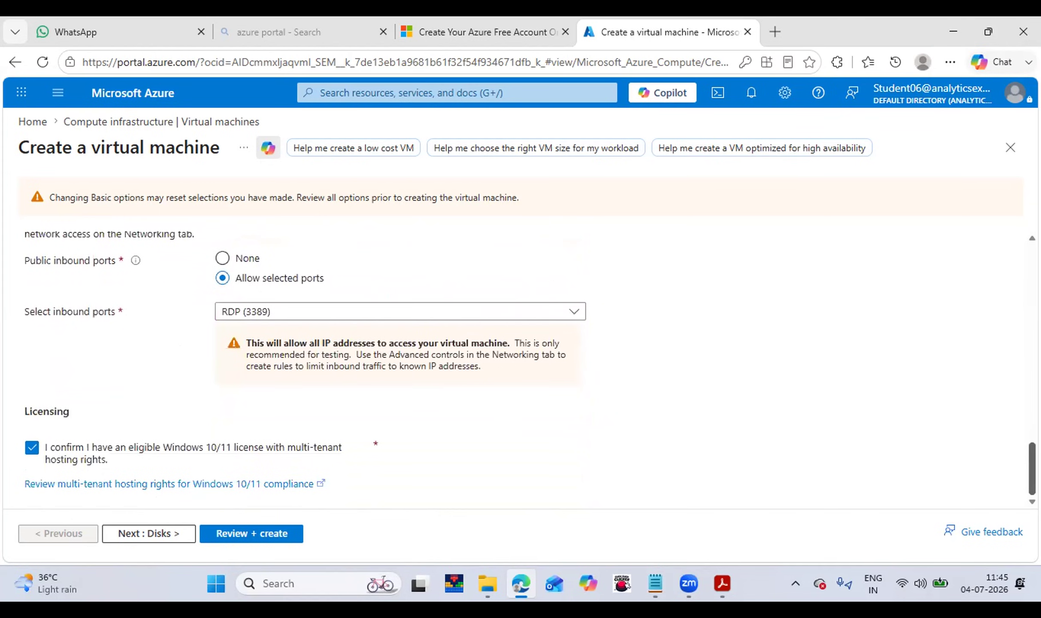
click(264, 533)
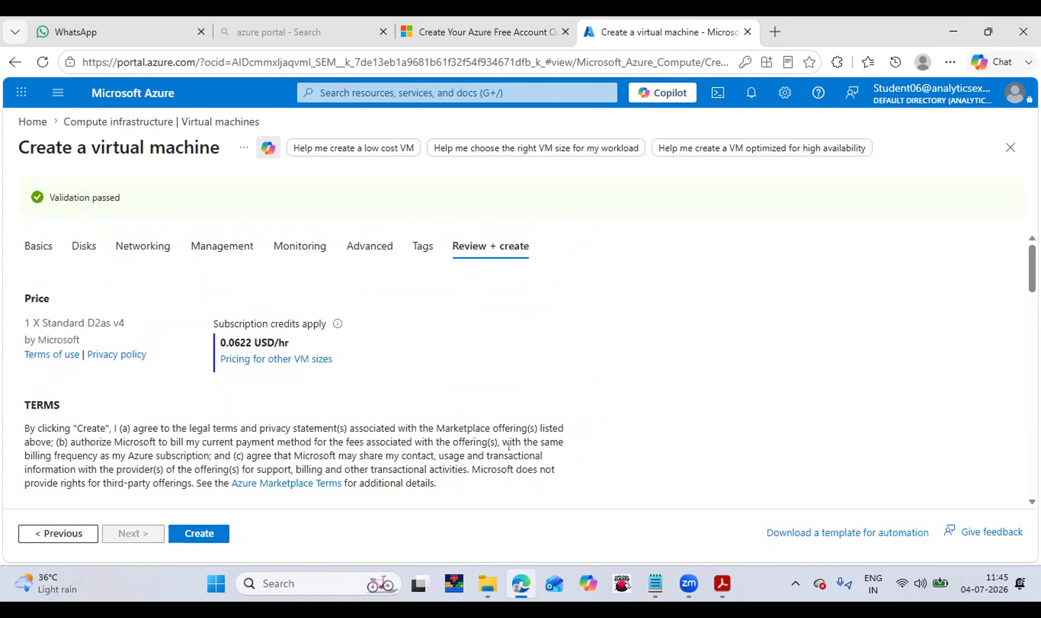
click(213, 534)
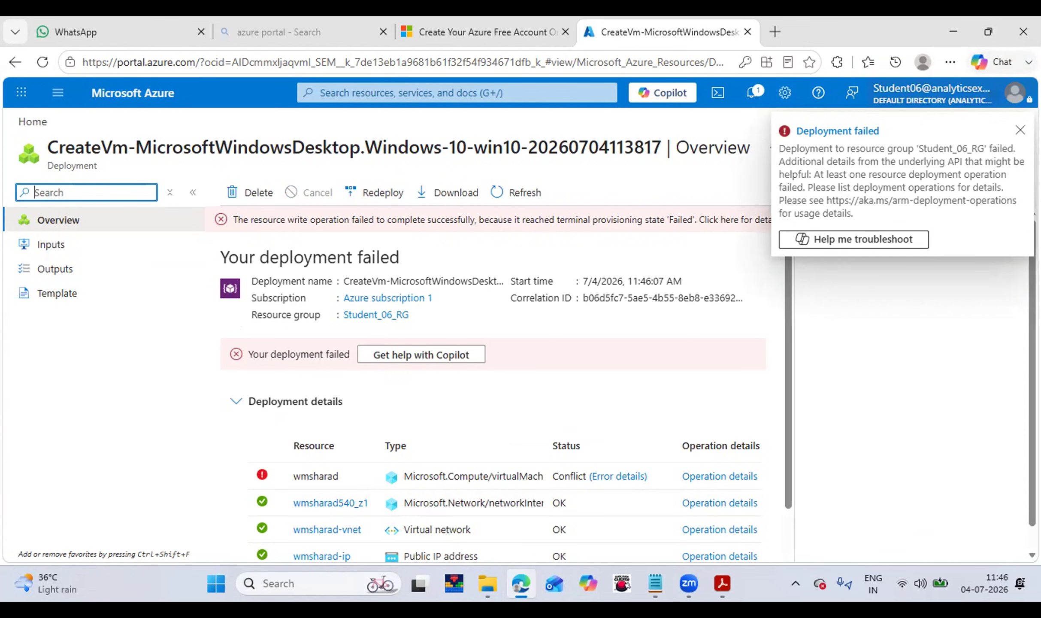
Delete the failed deployment record from Student_06_RG, then search the portal for wmsharad resources.
click(1020, 130)
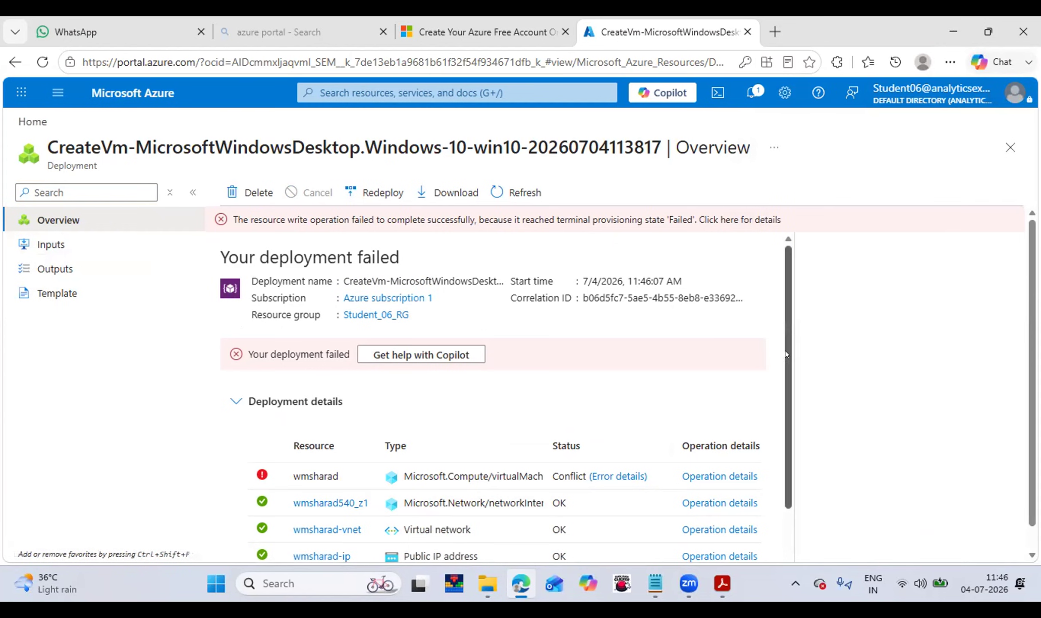
drag(786, 354, 830, 471)
scroll(780, 254, up, 3)
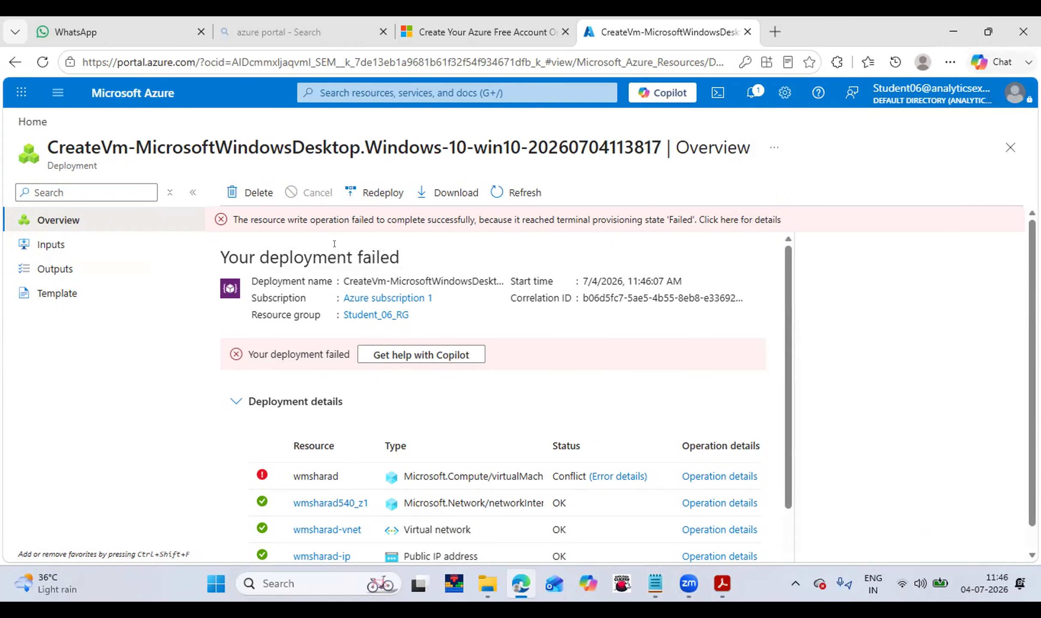
click(252, 192)
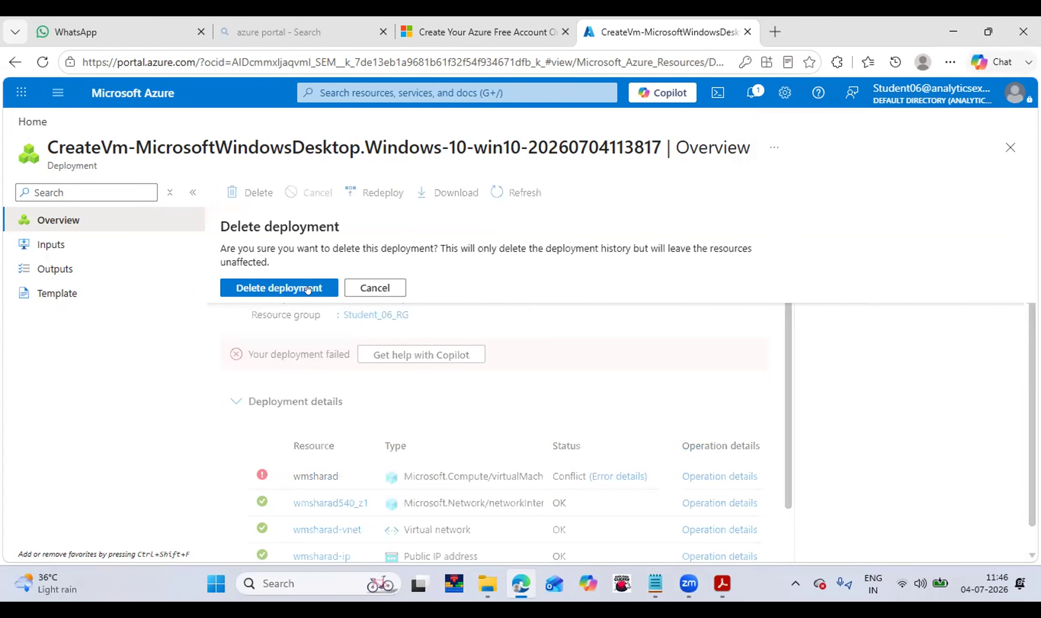
click(308, 289)
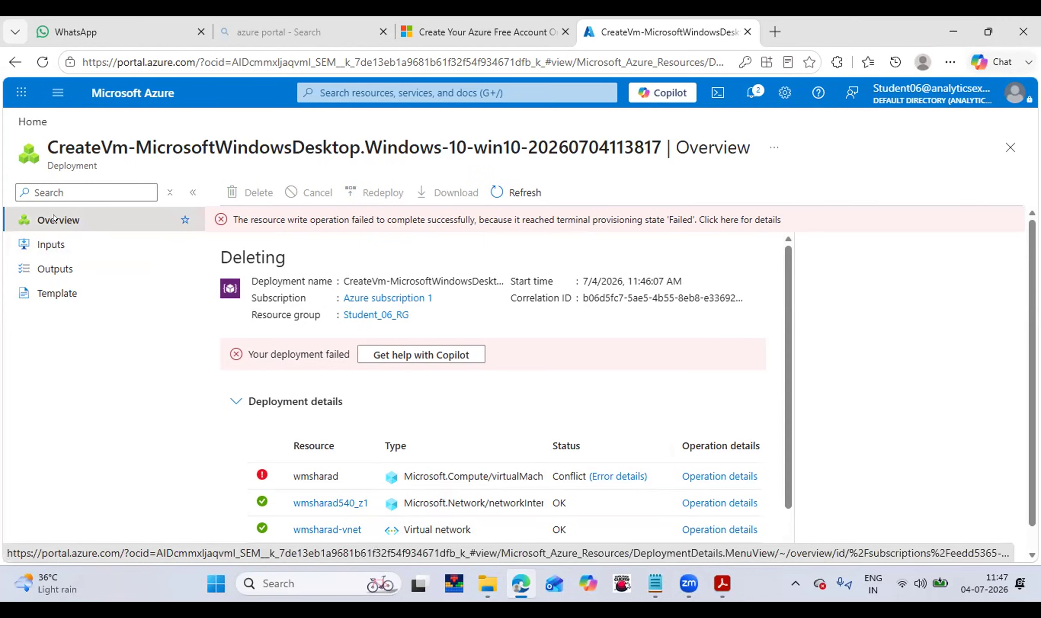
click(337, 95)
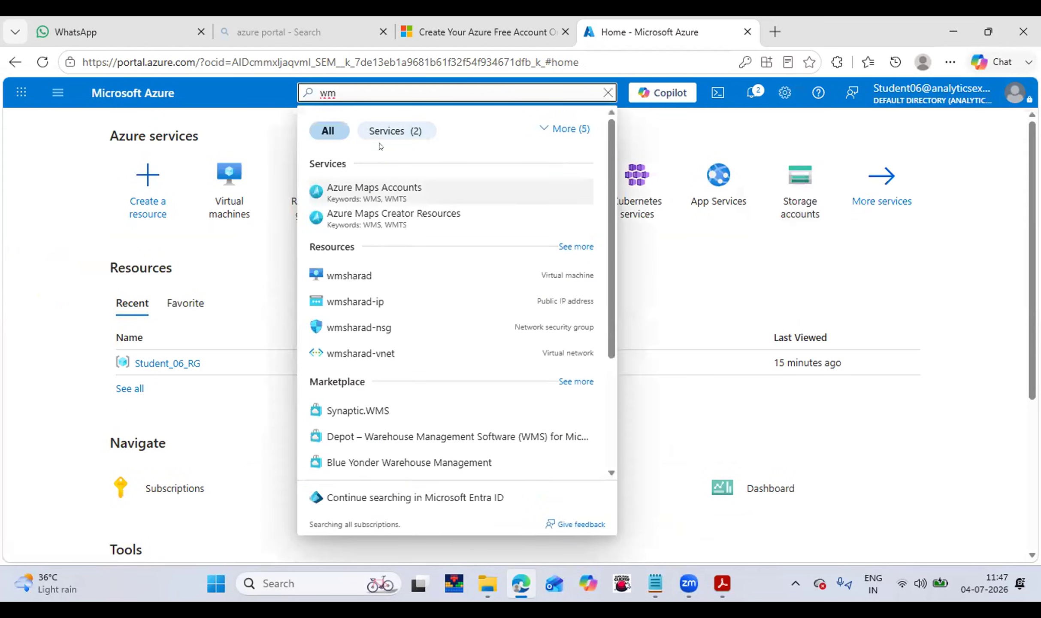
Open the wmsharad VM overview, which shows Failed status and size Standard D2as v4.
click(365, 271)
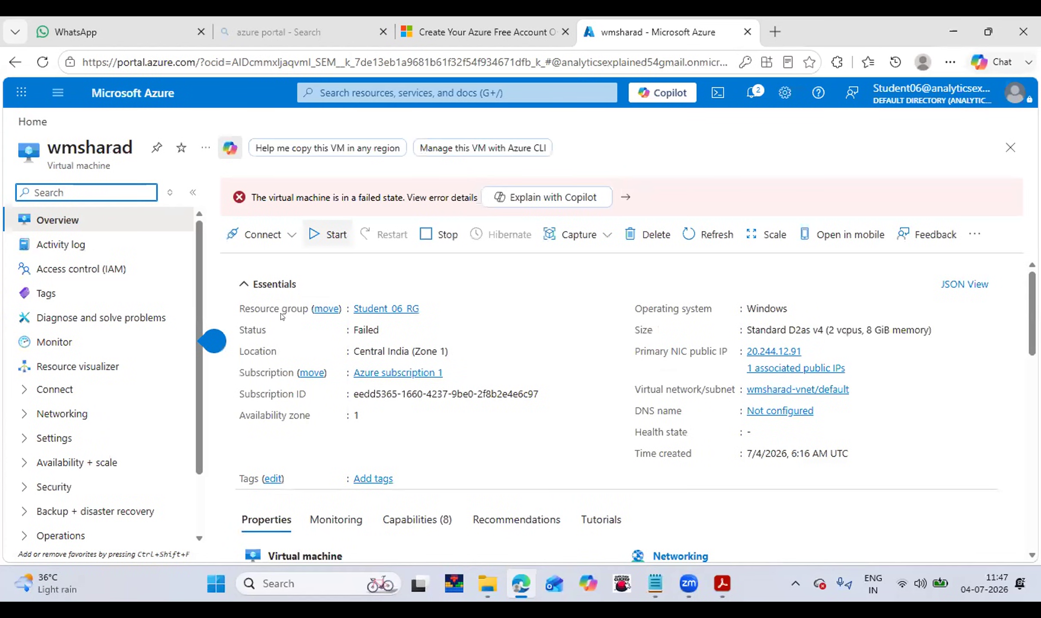
click(78, 220)
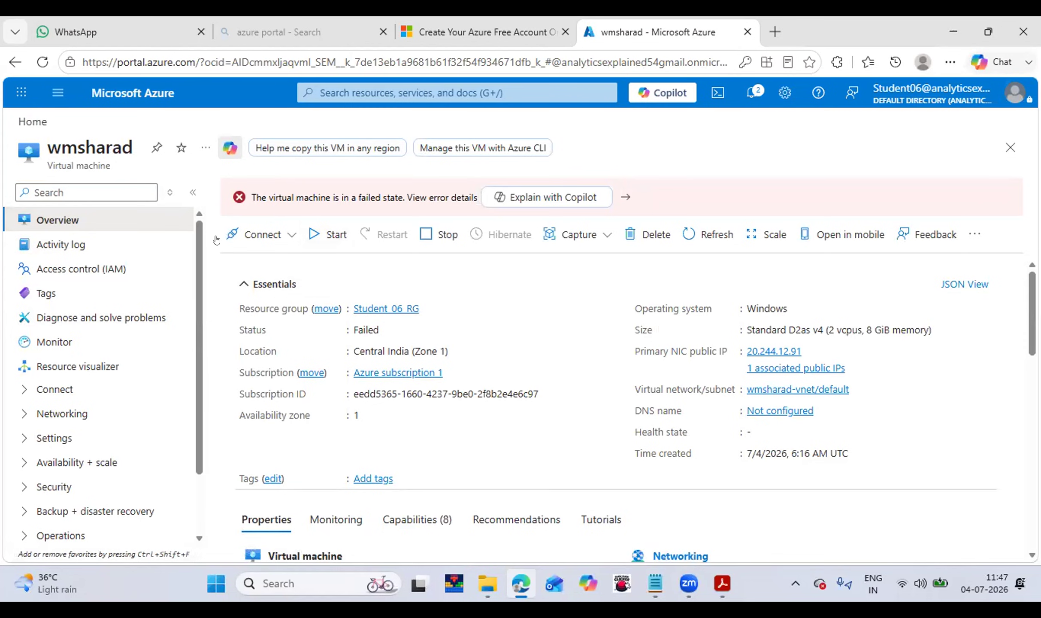
click(326, 86)
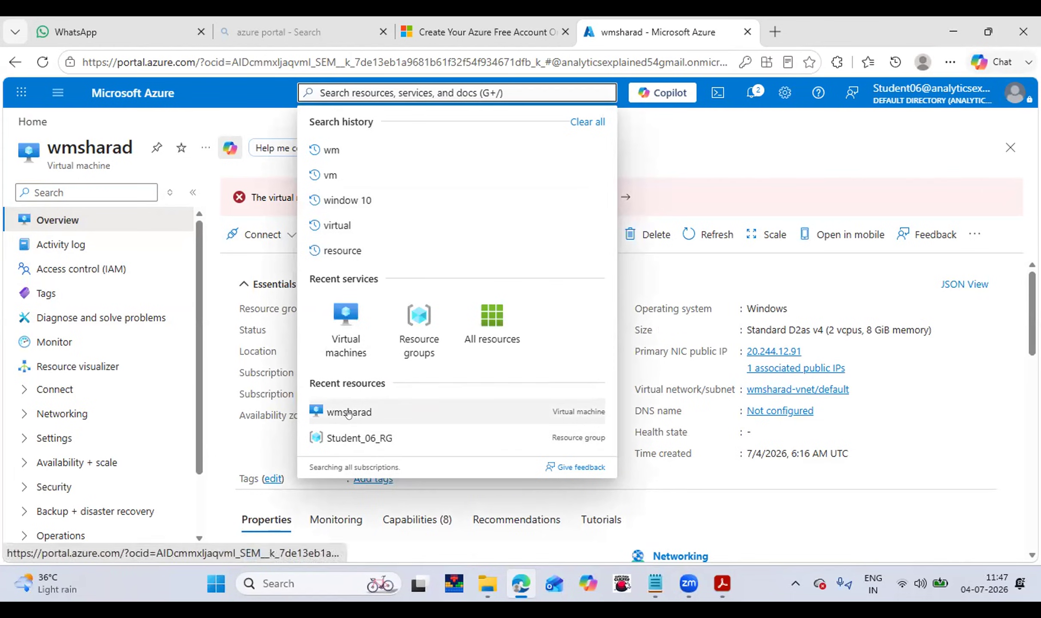
Open Student_06_RG and select all five wmsharad resources: IP, NSG, vnet, NIC and VM.
click(348, 437)
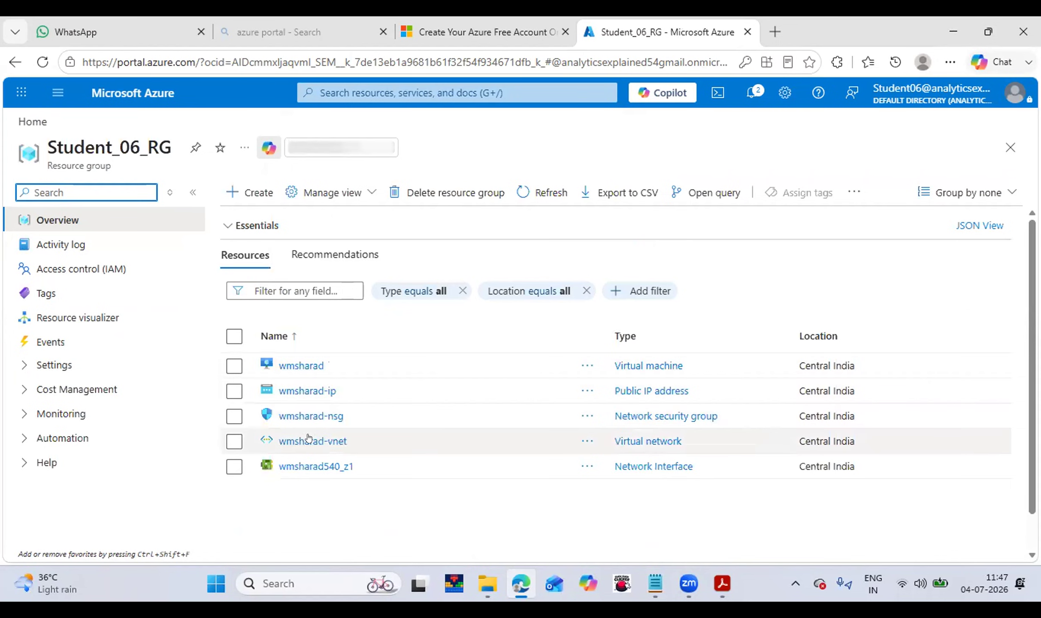
click(235, 395)
click(235, 416)
click(235, 439)
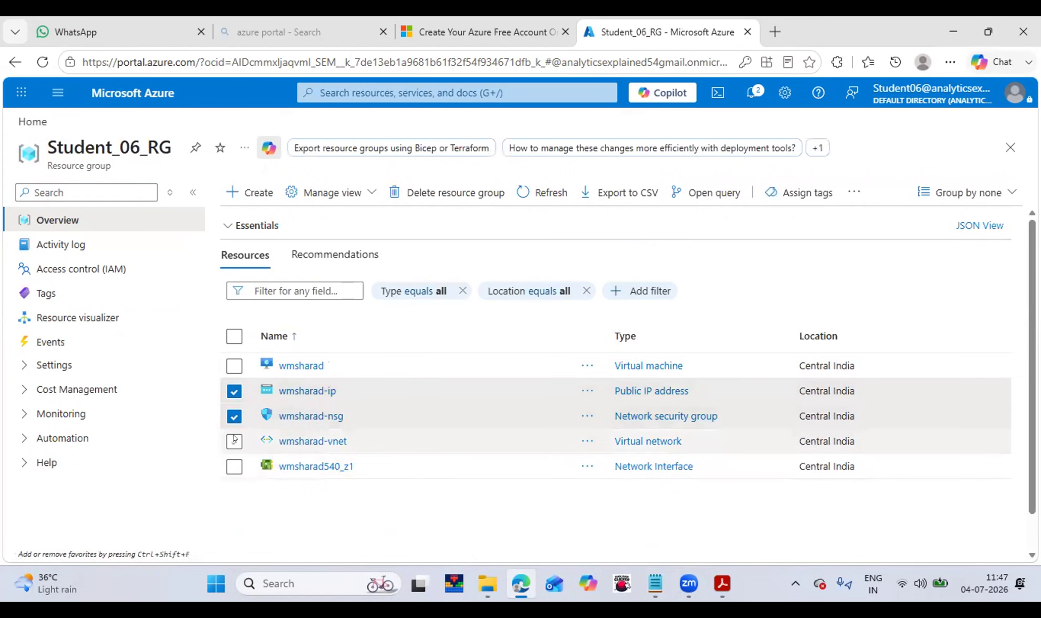
click(234, 471)
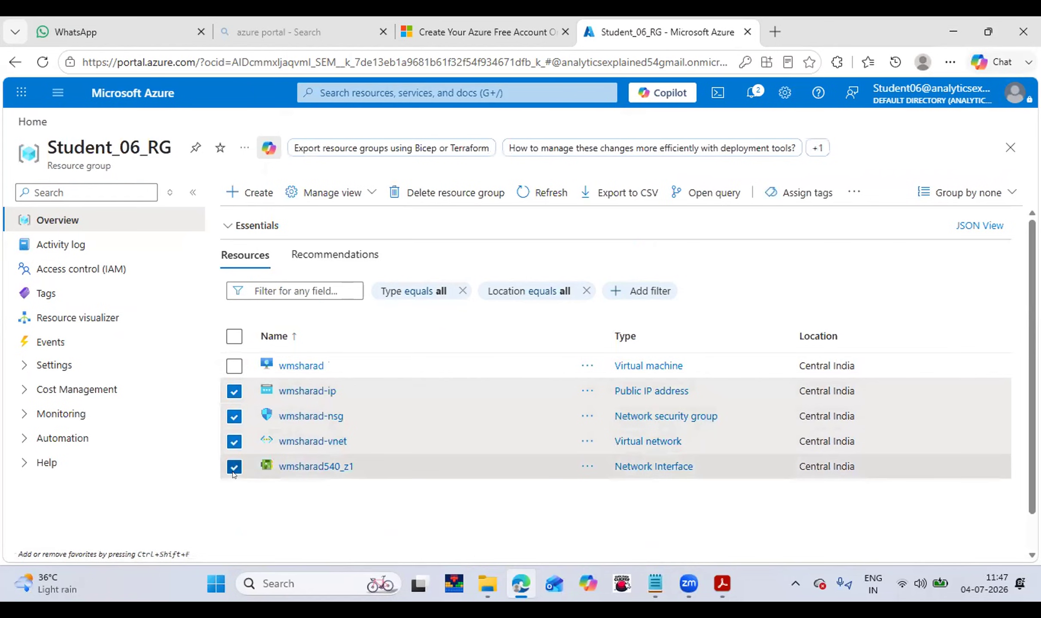
click(234, 365)
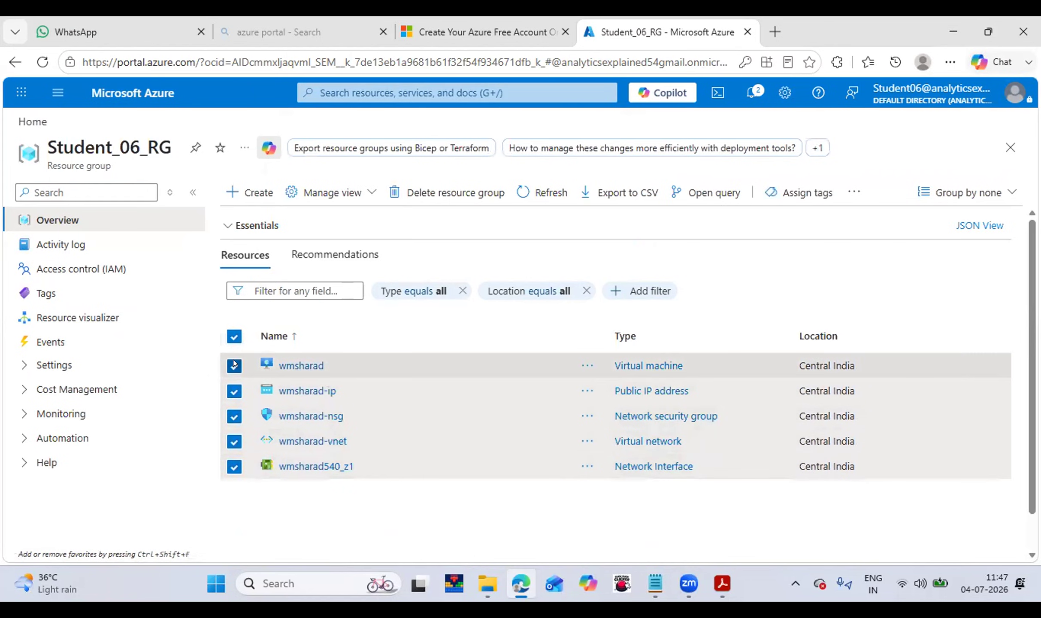
Search the portal for 'reso', dismiss the suggestions, and deselect all resources.
click(348, 85)
text(r)
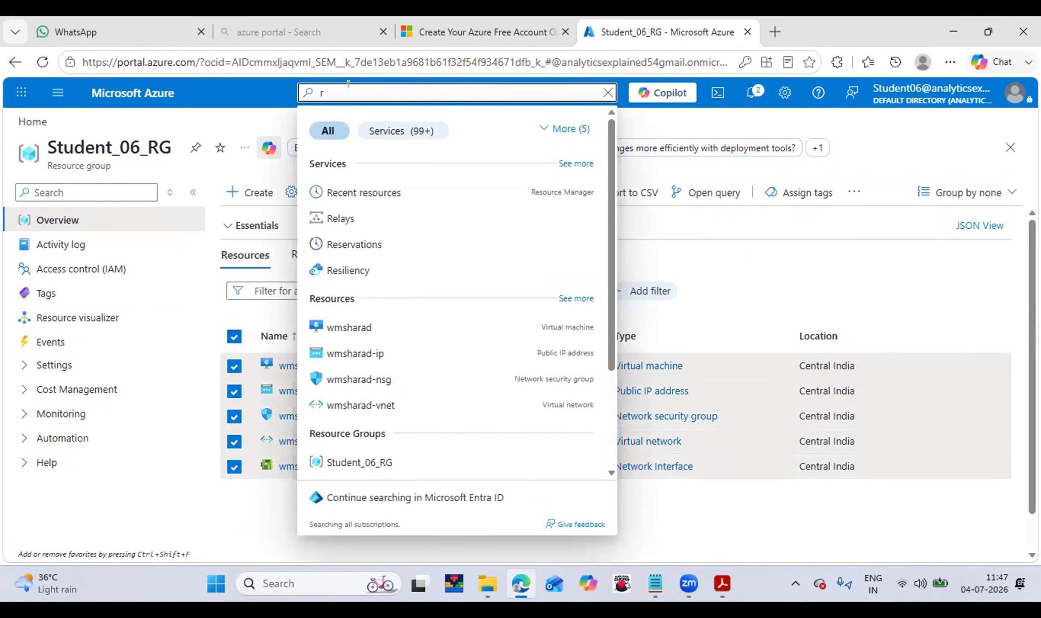
text(eso)
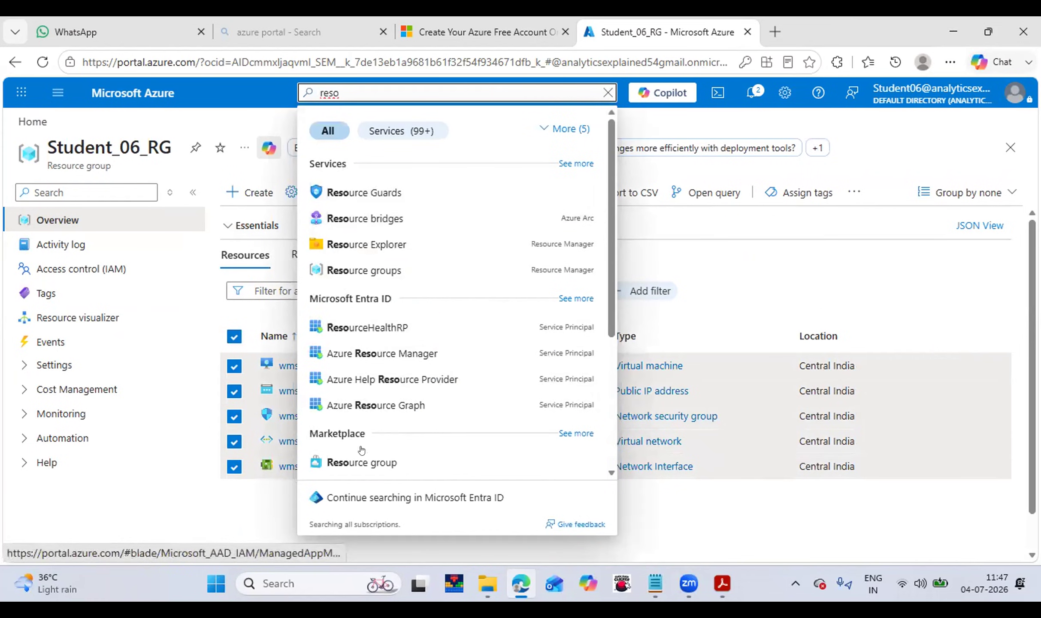
click(361, 460)
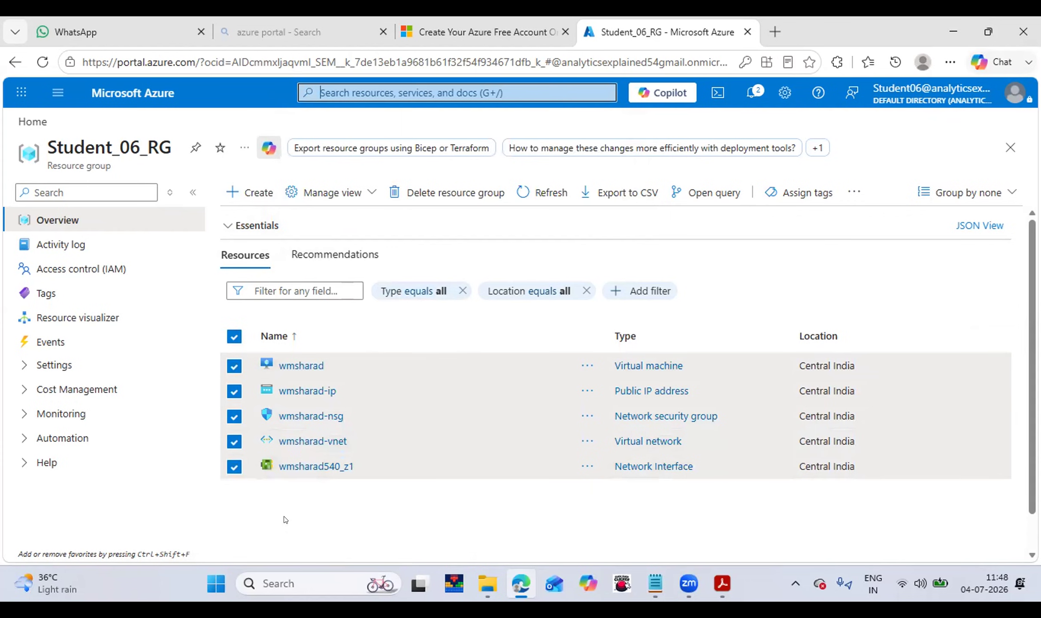
click(505, 495)
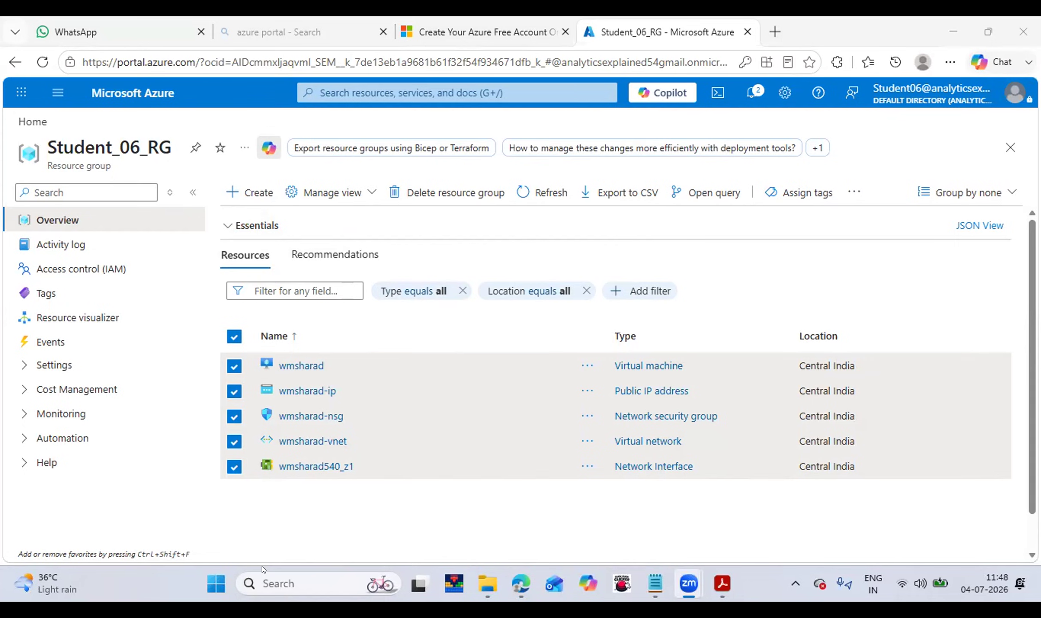
click(518, 93)
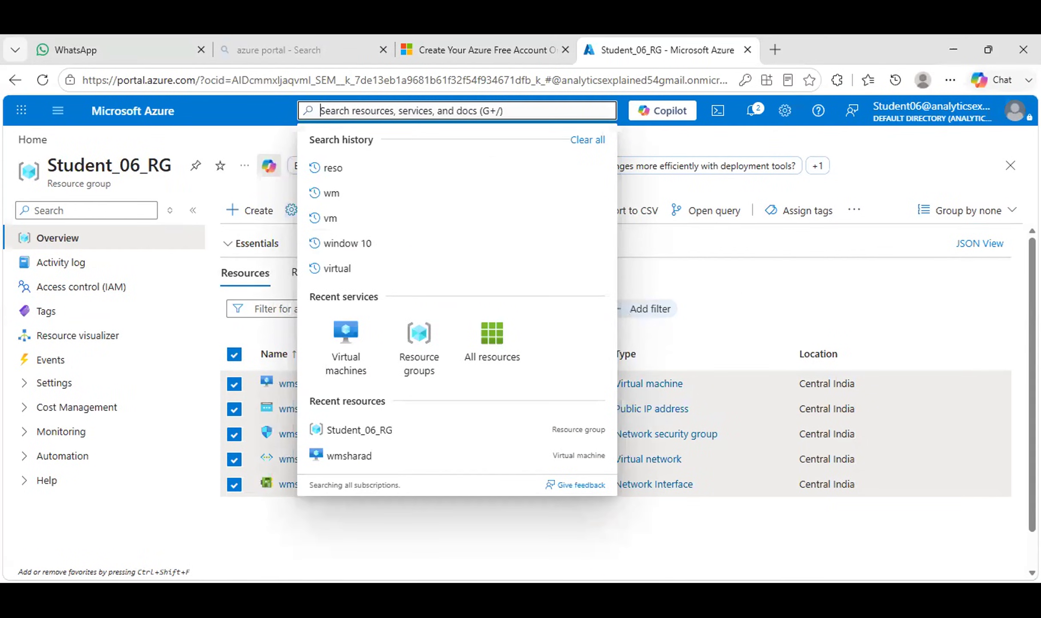
key(Escape)
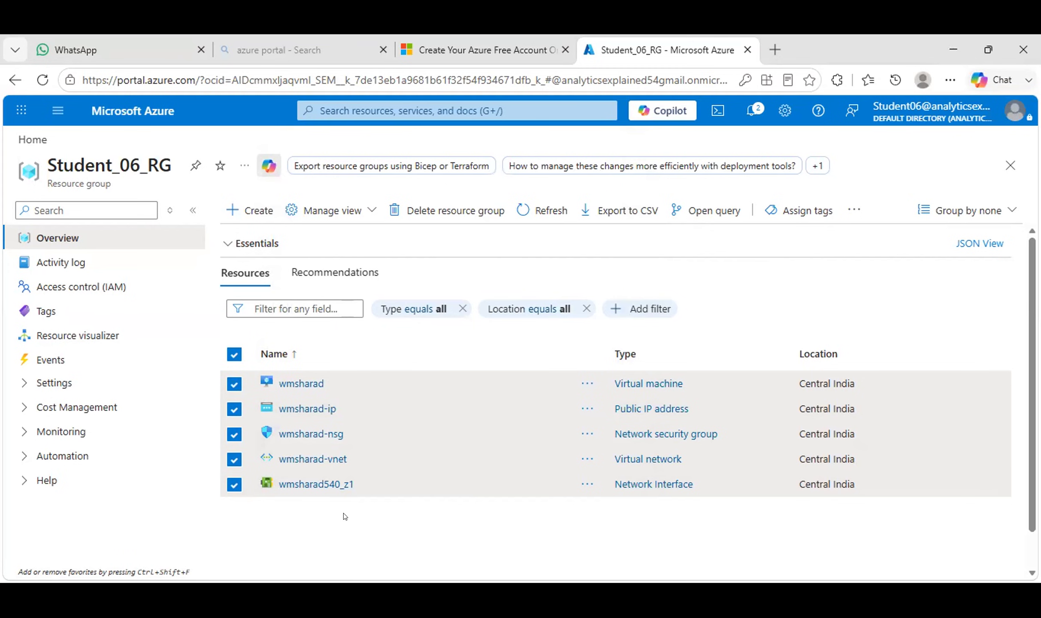
click(234, 354)
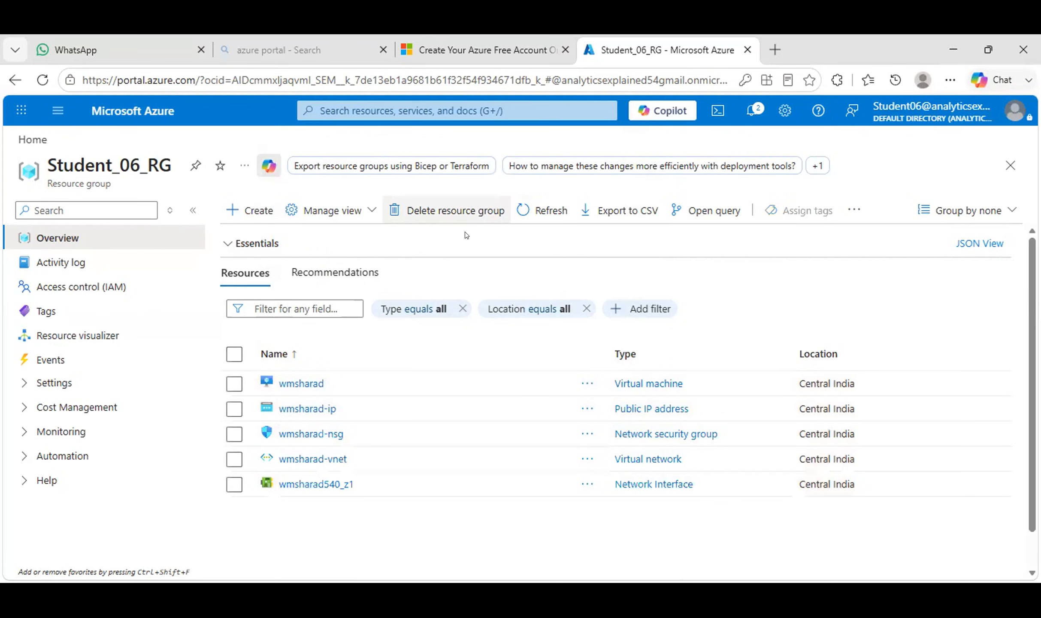
Stop the wmsharad virtual machine and confirm with Yes.
click(307, 388)
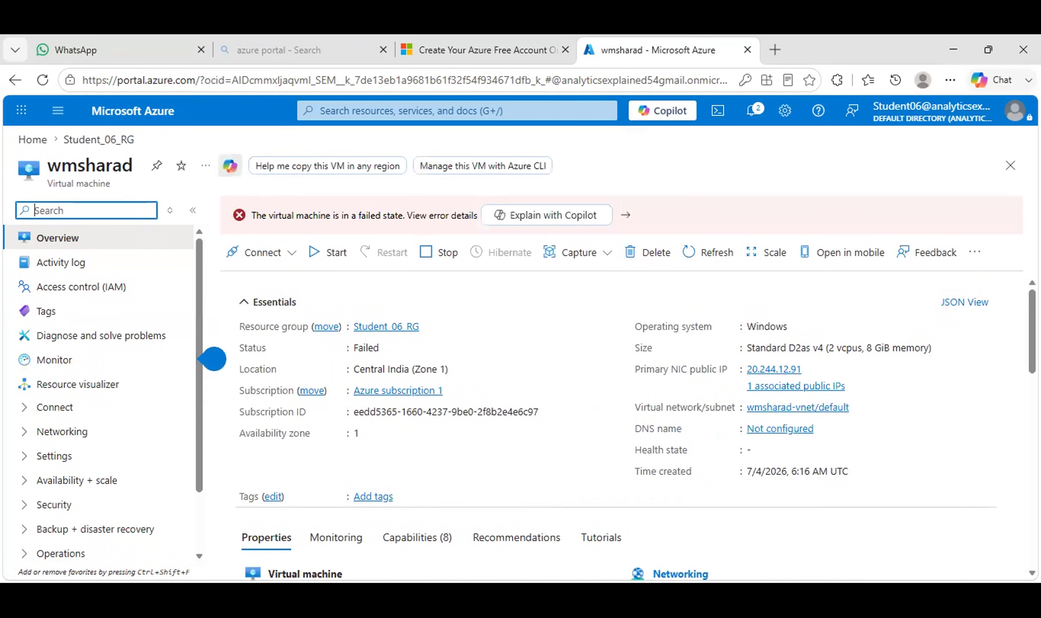
scroll(991, 299, down, 3)
scroll(636, 429, up, 3)
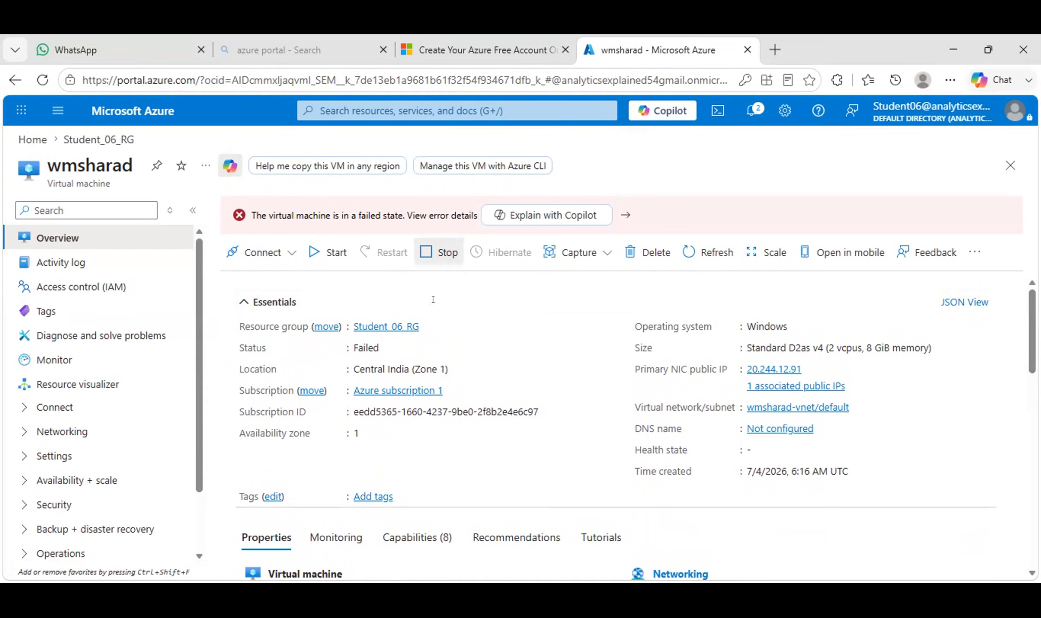
click(440, 255)
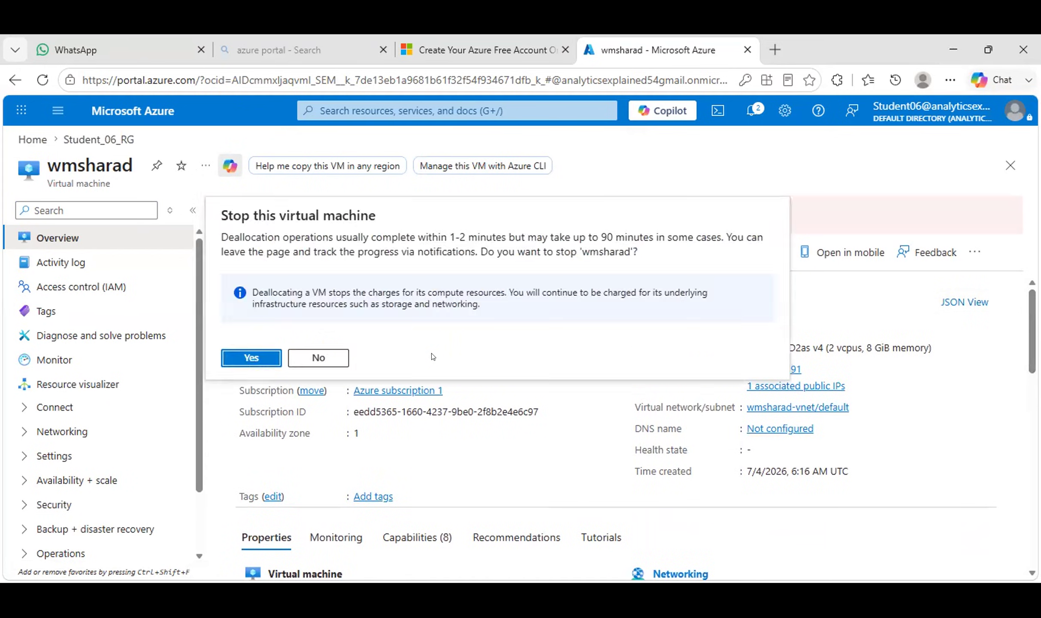
click(270, 356)
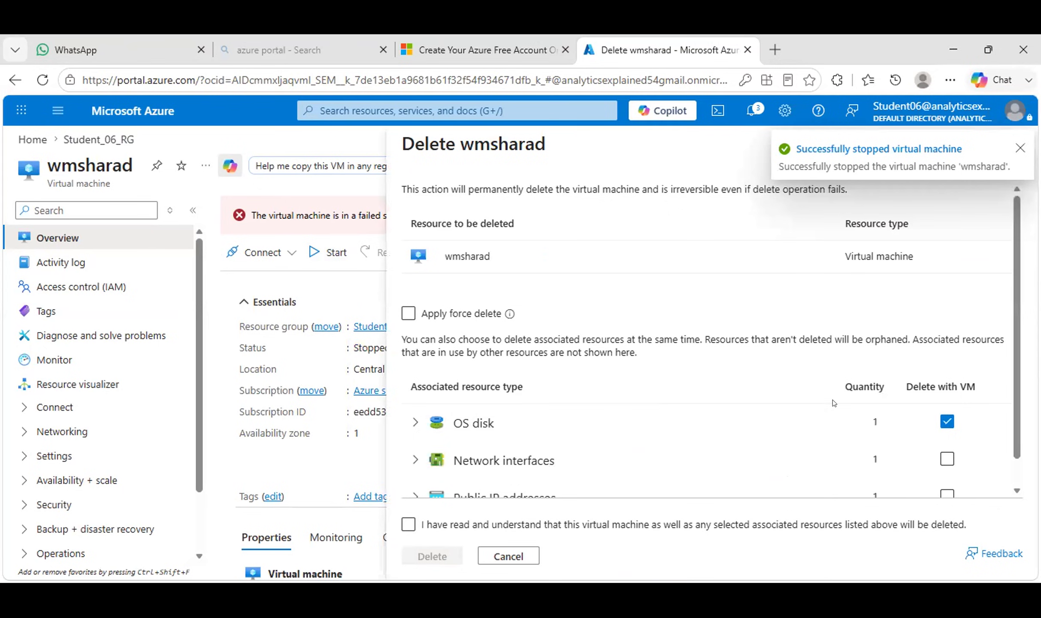
Delete wmsharad with its network interface and public IP, acknowledging the permanent deletion.
scroll(1017, 393, down, 1)
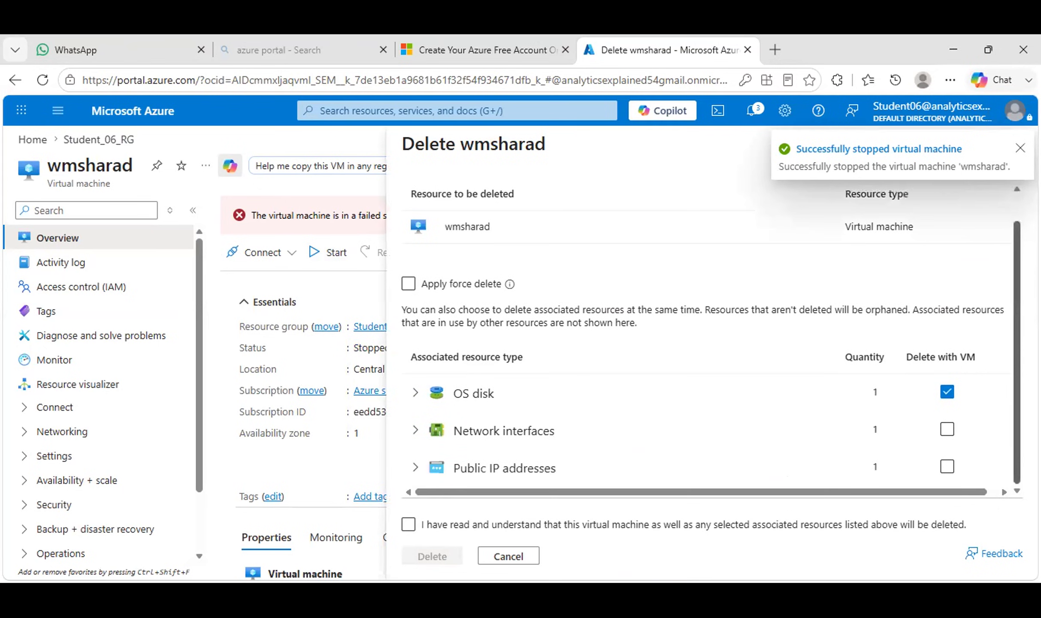
click(947, 430)
click(946, 466)
click(408, 525)
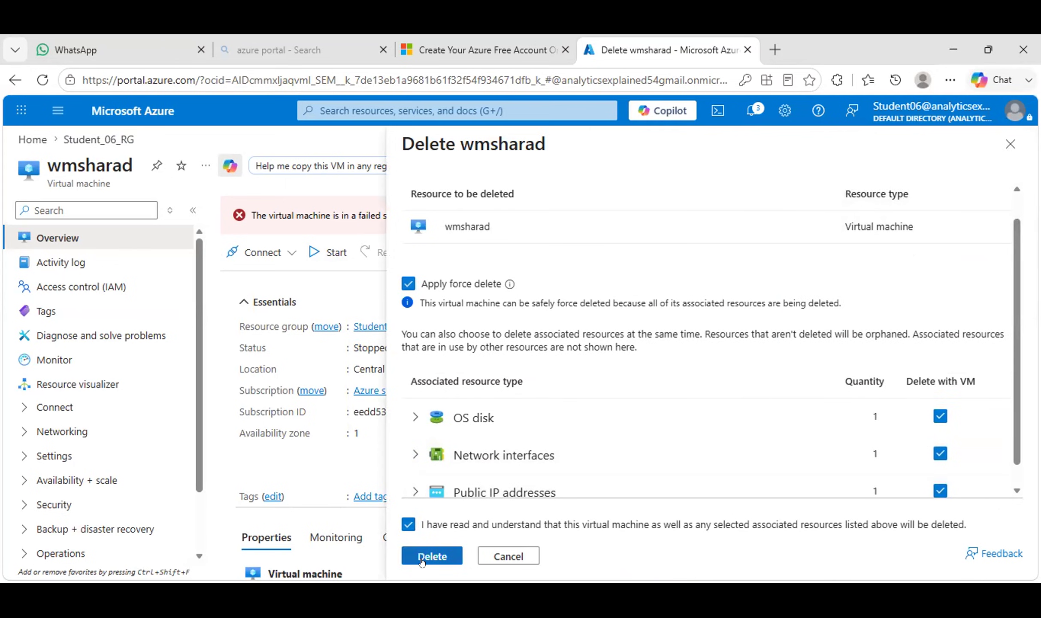
click(422, 558)
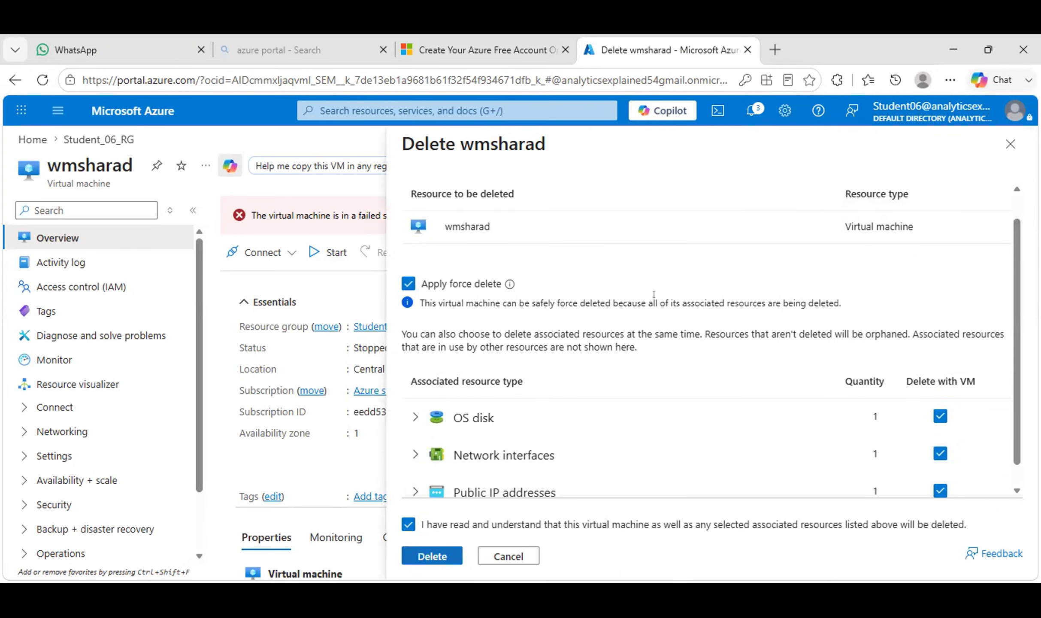
click(443, 555)
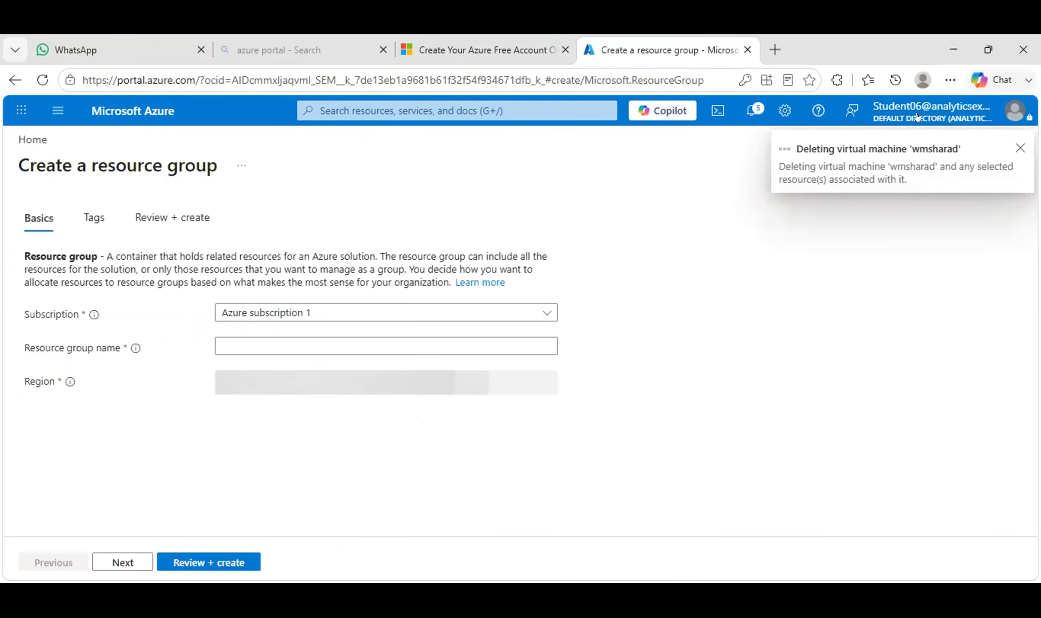
Dismiss the deletion notice, search the portal for 'vir' and open Virtual machines.
click(1020, 148)
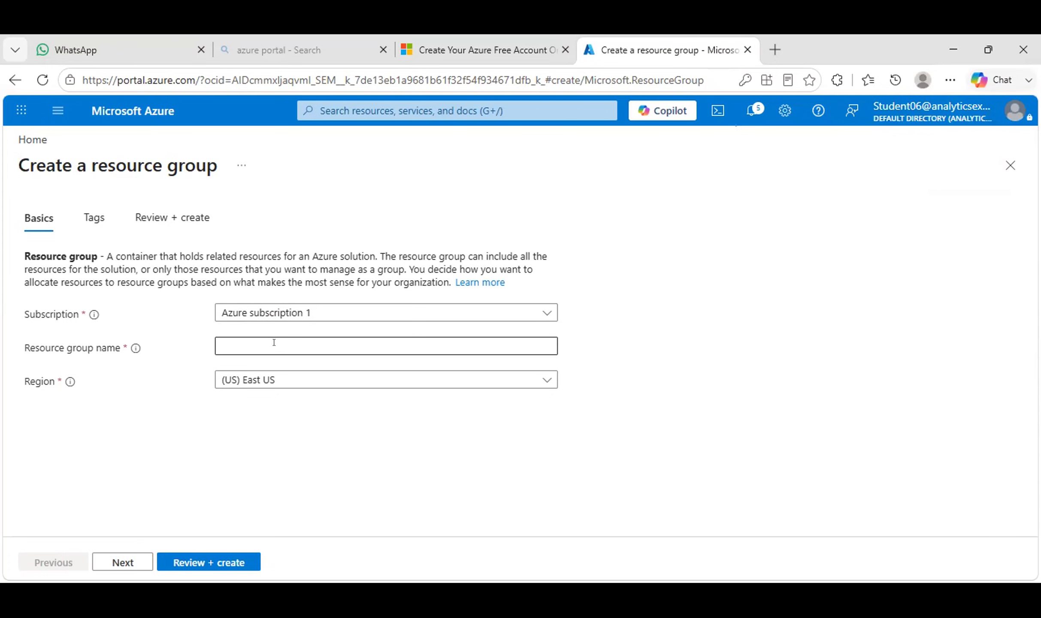
click(363, 105)
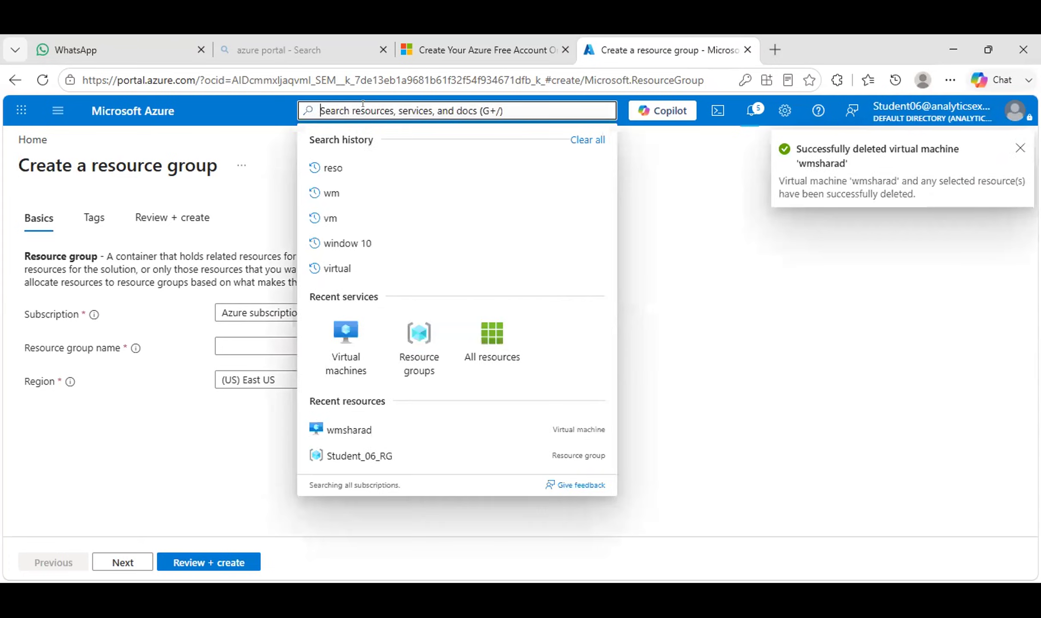
text(wm)
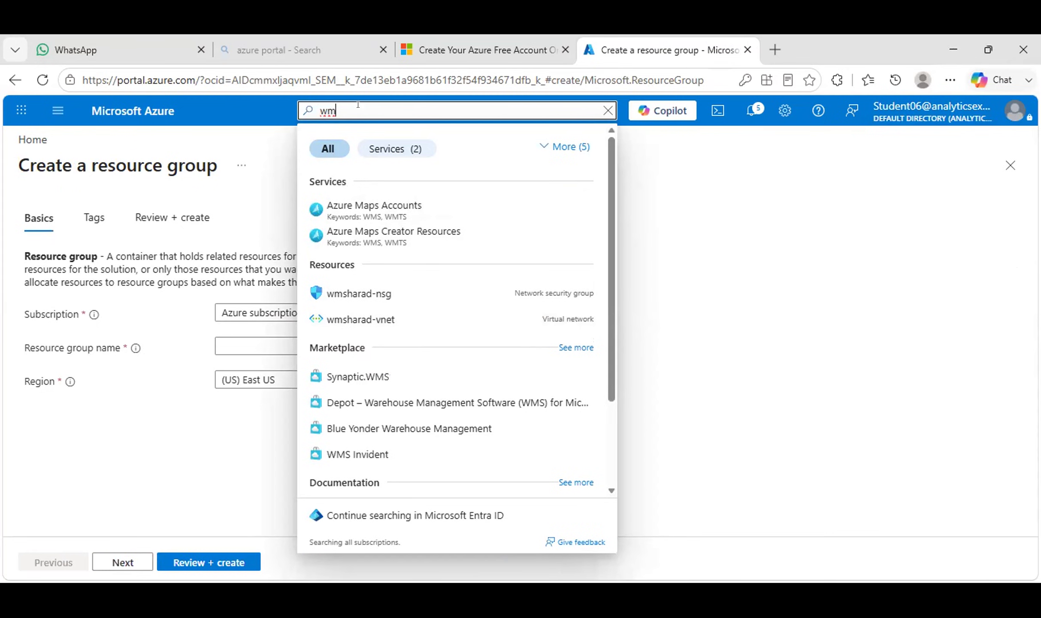
key(BackSpace)
key(BackSpace)
text(vir)
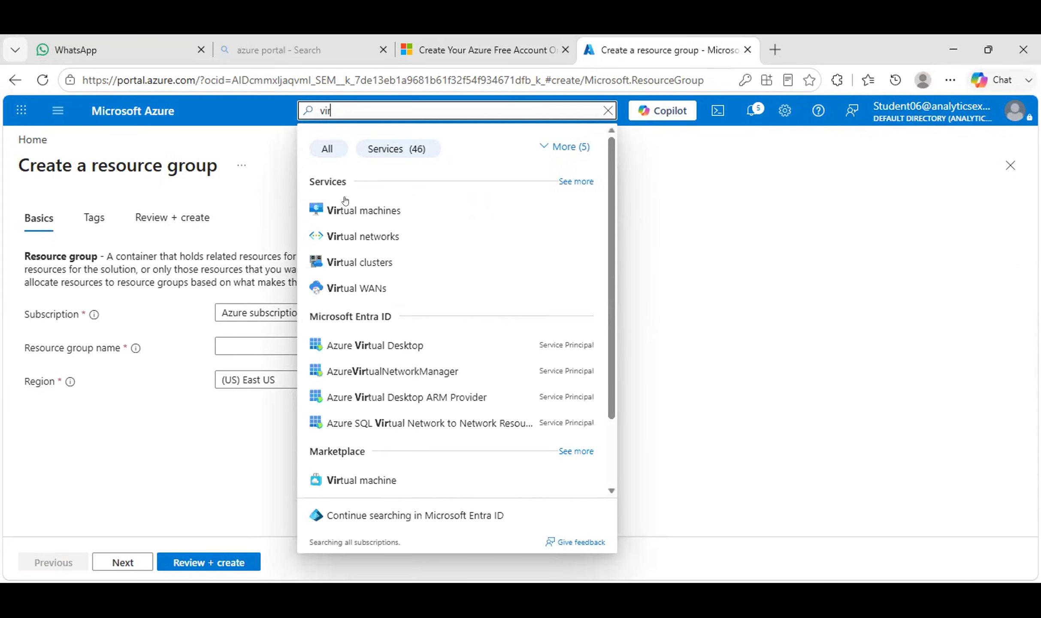
click(346, 209)
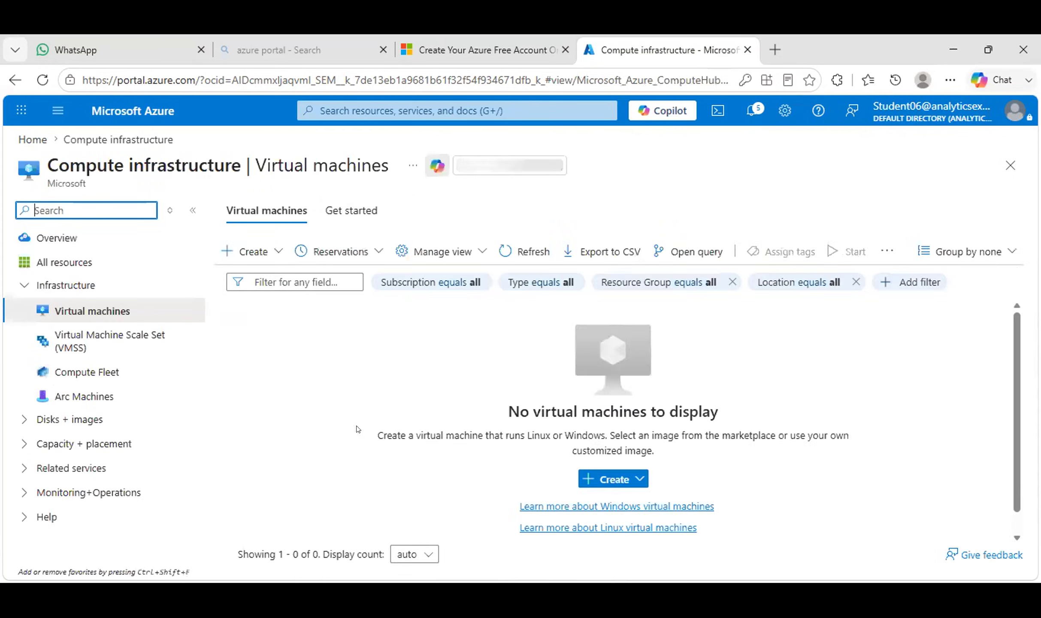
Start a new virtual machine in Student_06_RG named 'sharad'.
click(249, 252)
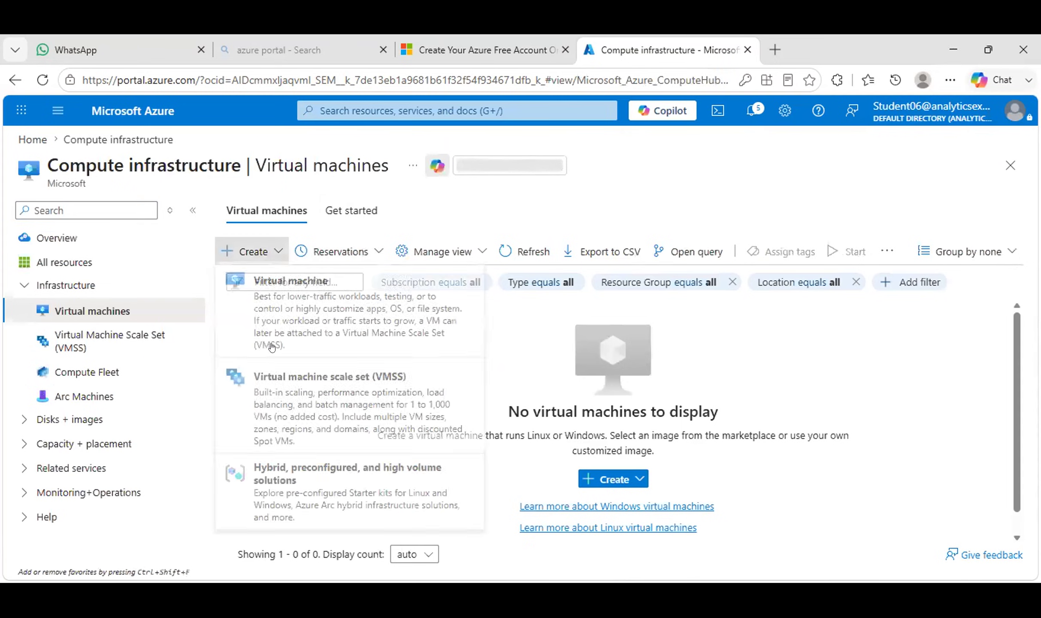
click(302, 318)
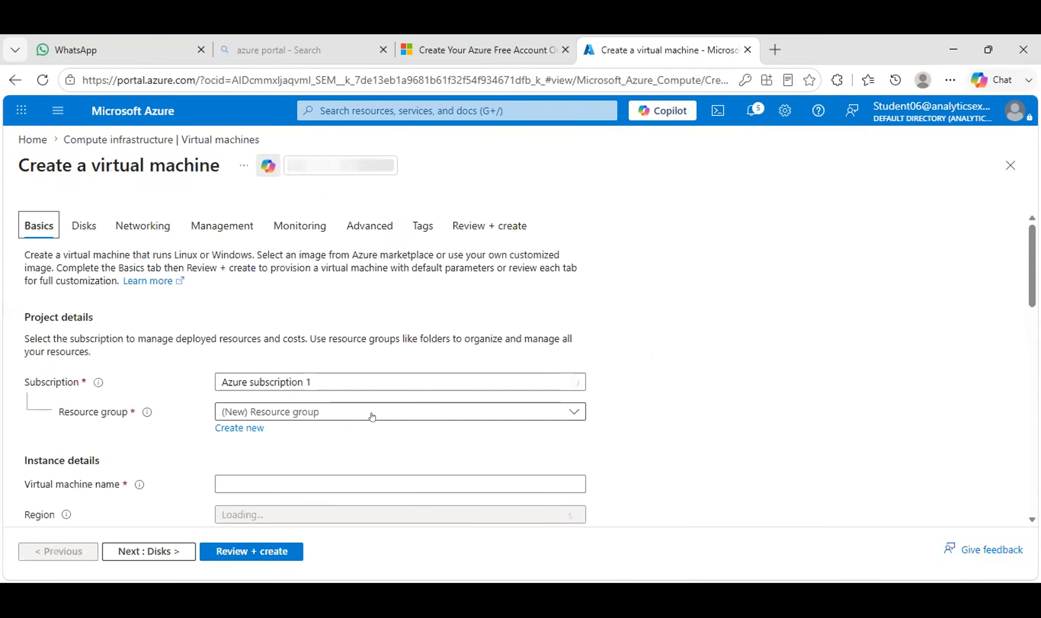
click(372, 417)
click(320, 464)
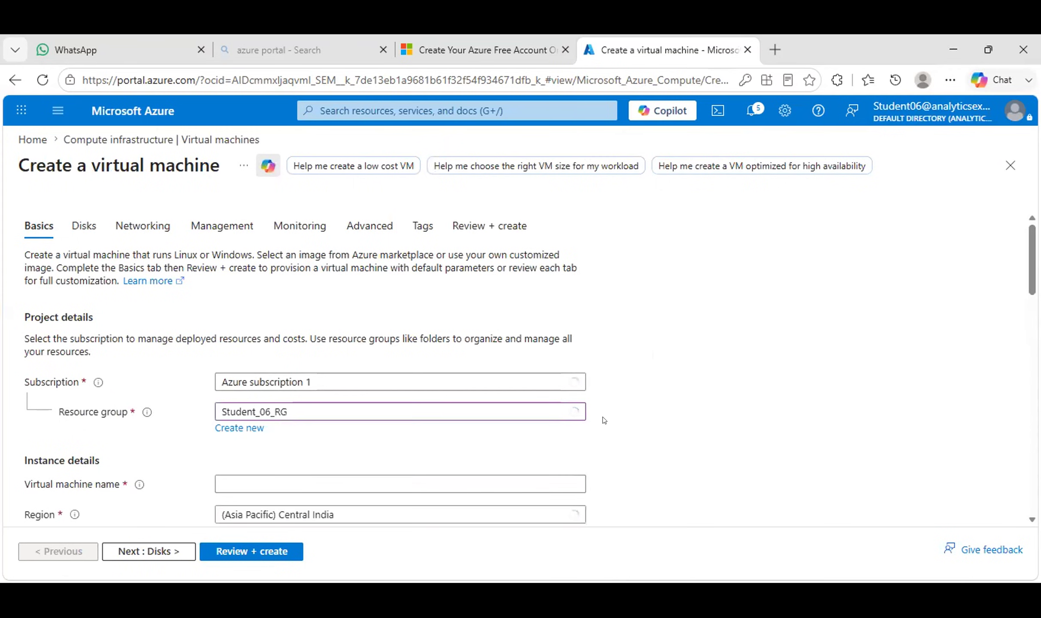
scroll(470, 275, down, 4)
click(349, 309)
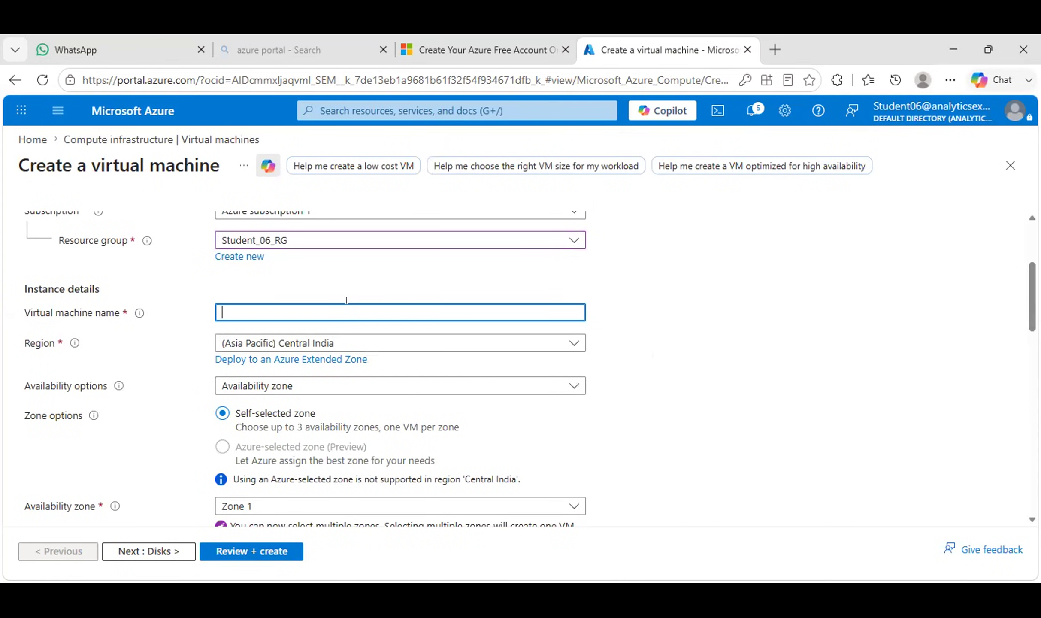
text(sharad)
Keep Availability zone as the availability option and Standard_D2as_v4 as the size.
drag(1032, 297, 1032, 310)
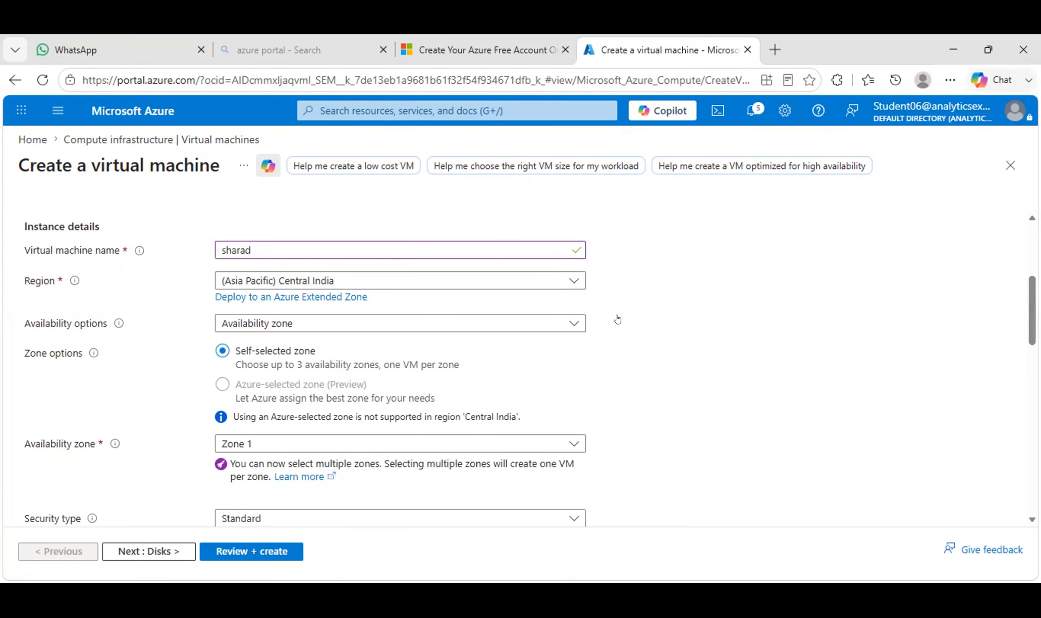
click(577, 322)
click(578, 321)
drag(1032, 306, 1032, 338)
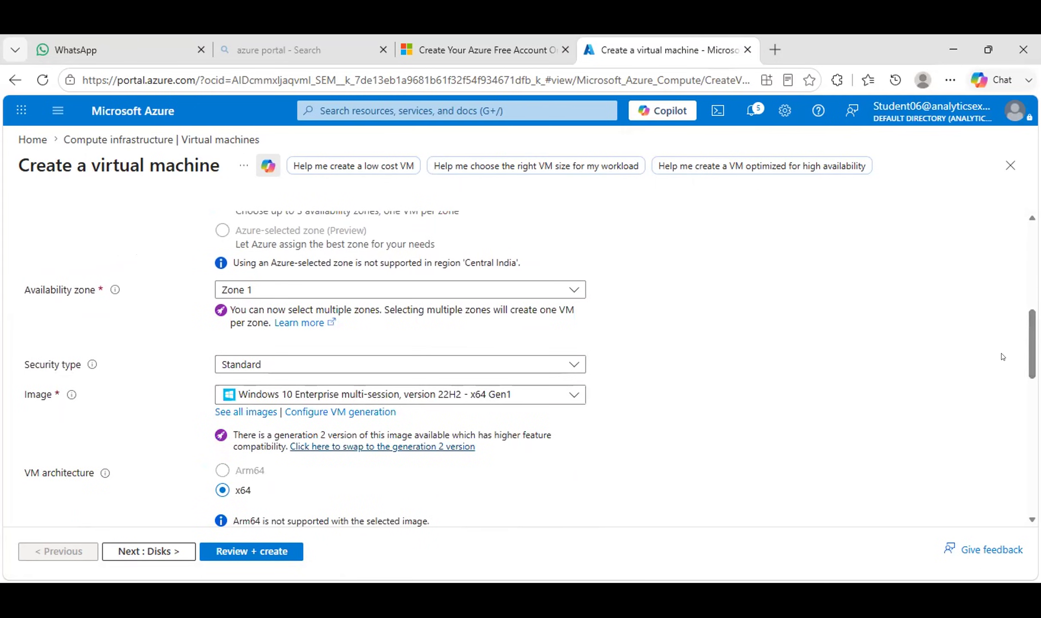
drag(1026, 361, 1038, 361)
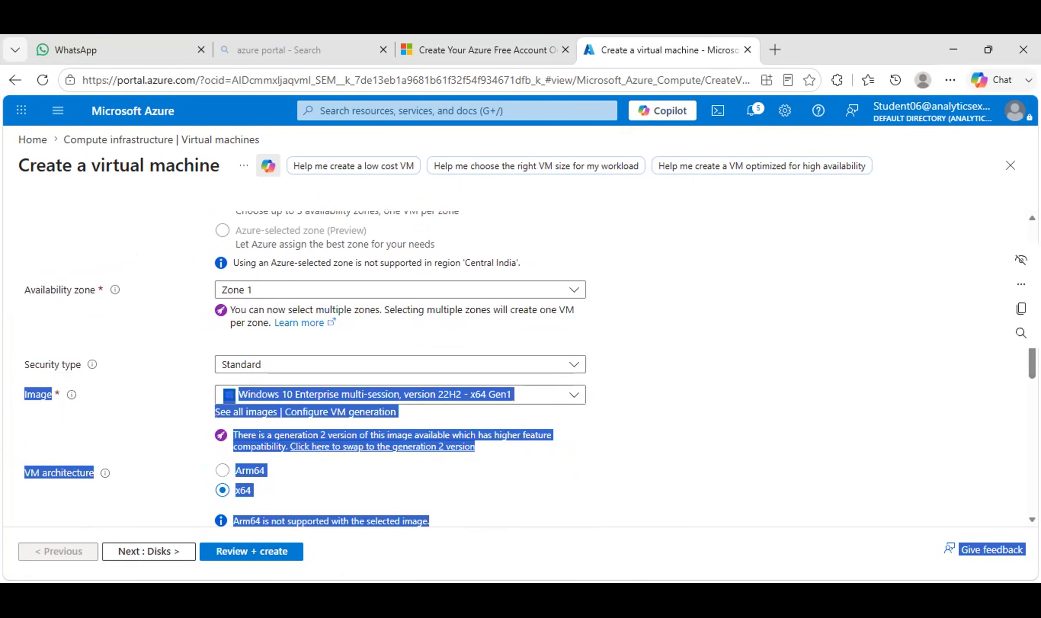
scroll(773, 391, down, 3)
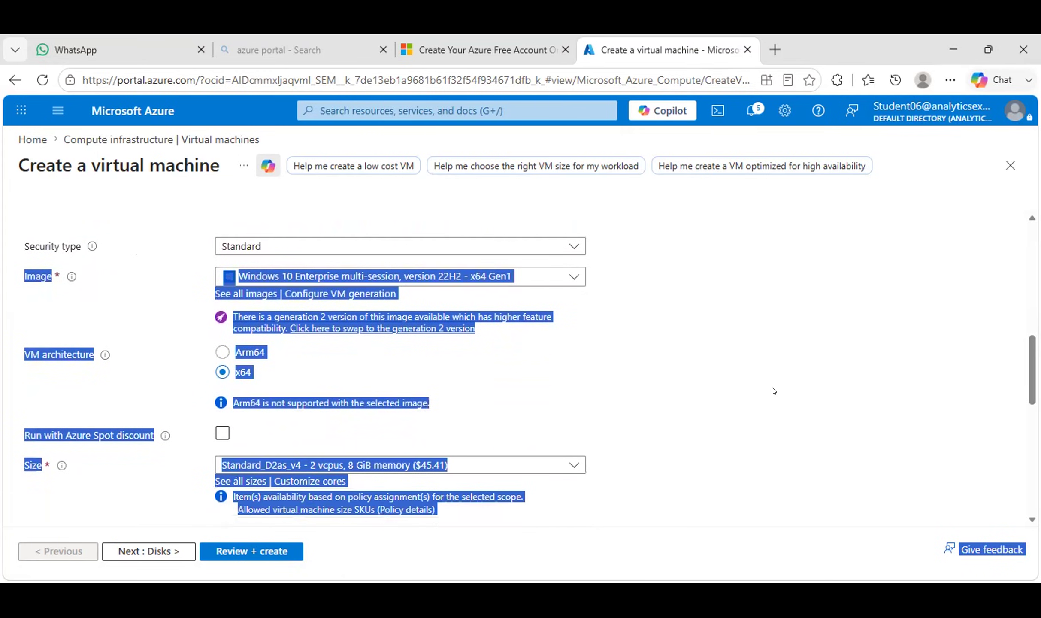
click(774, 391)
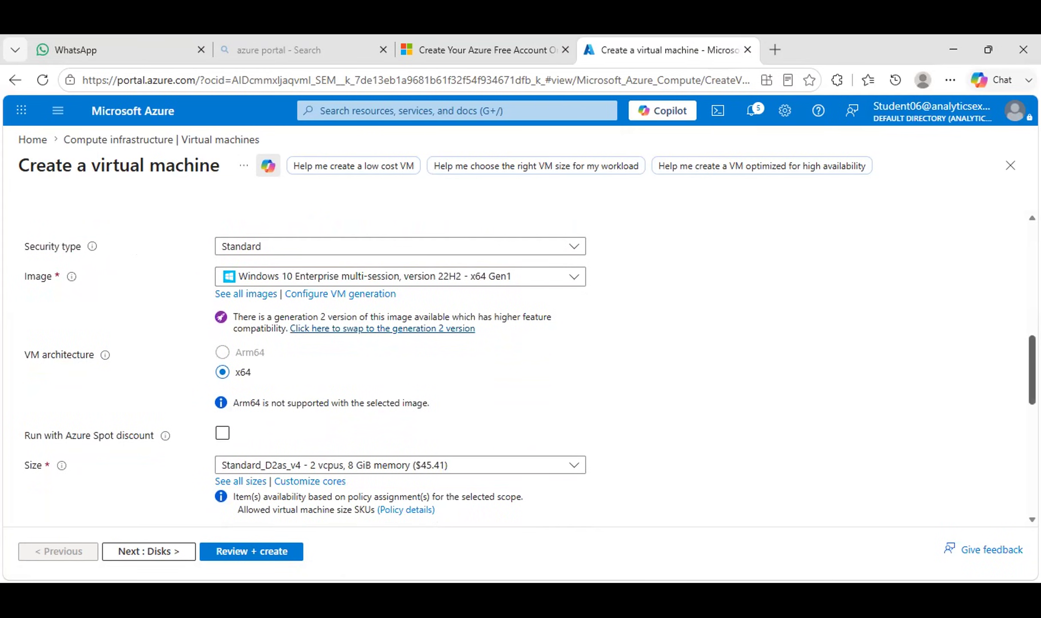
scroll(530, 362, down, 2)
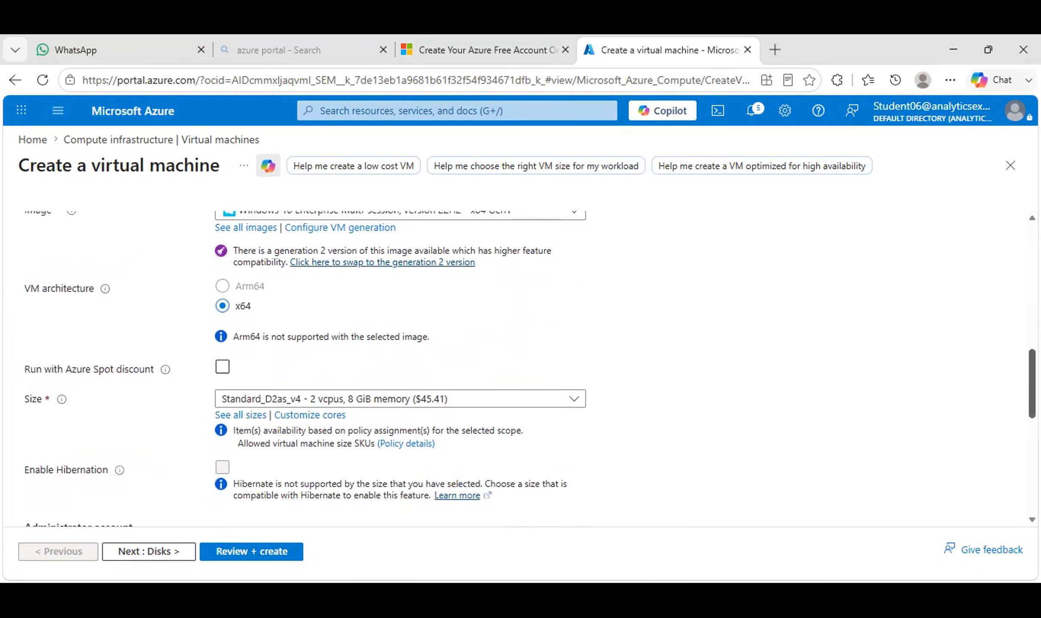
click(575, 398)
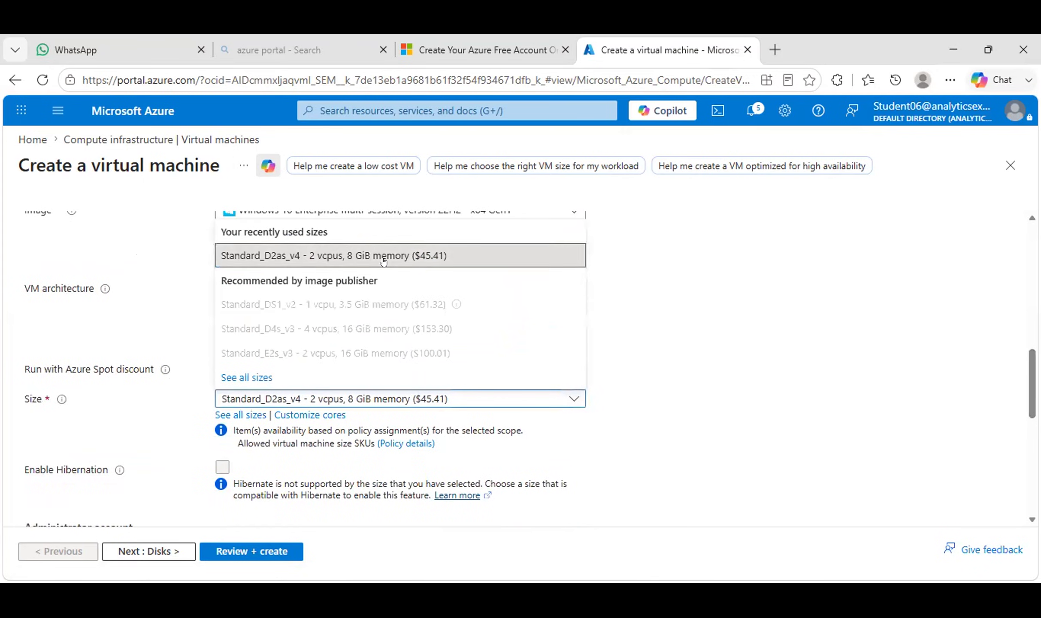
click(517, 405)
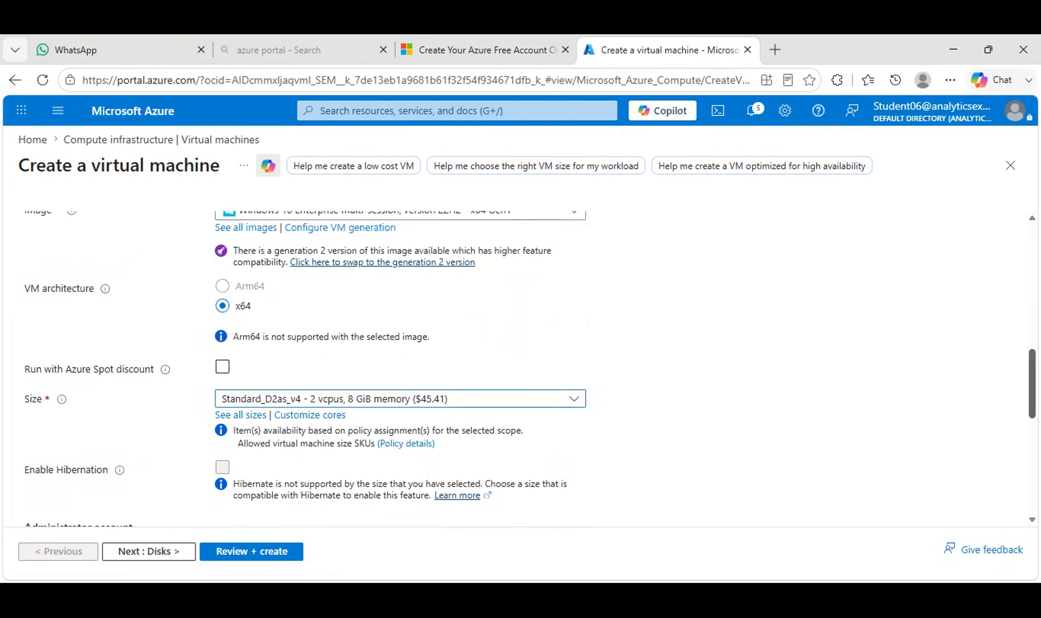
scroll(216, 369, down, 2)
scroll(399, 369, down, 2)
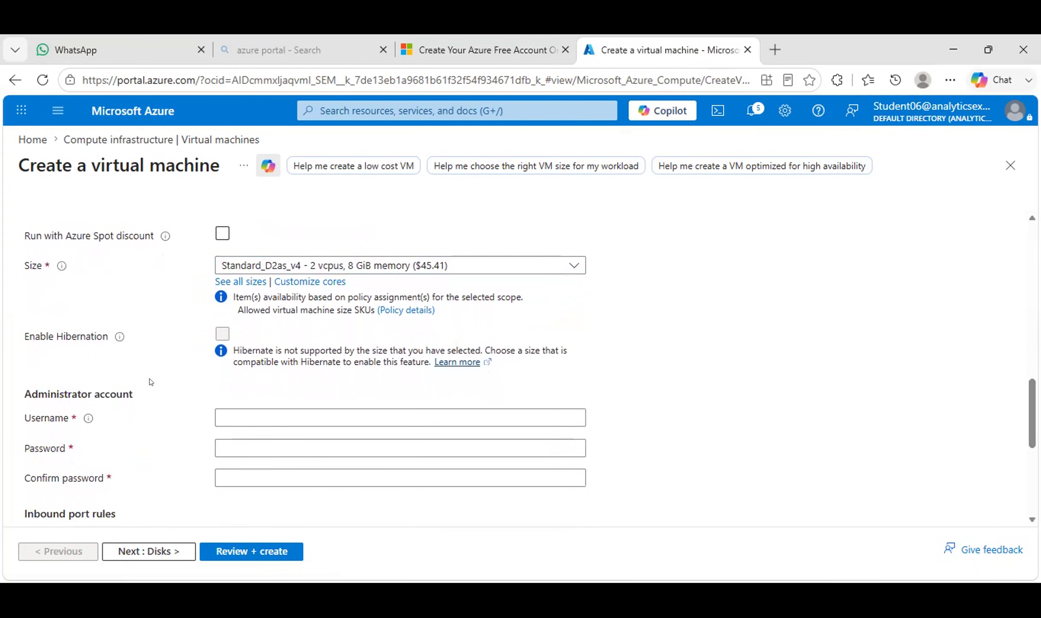
Enter the administrator username and password, and confirm the password.
click(236, 410)
text(schadh13)
key(Tab)
text(**************)
click(264, 480)
text(********)
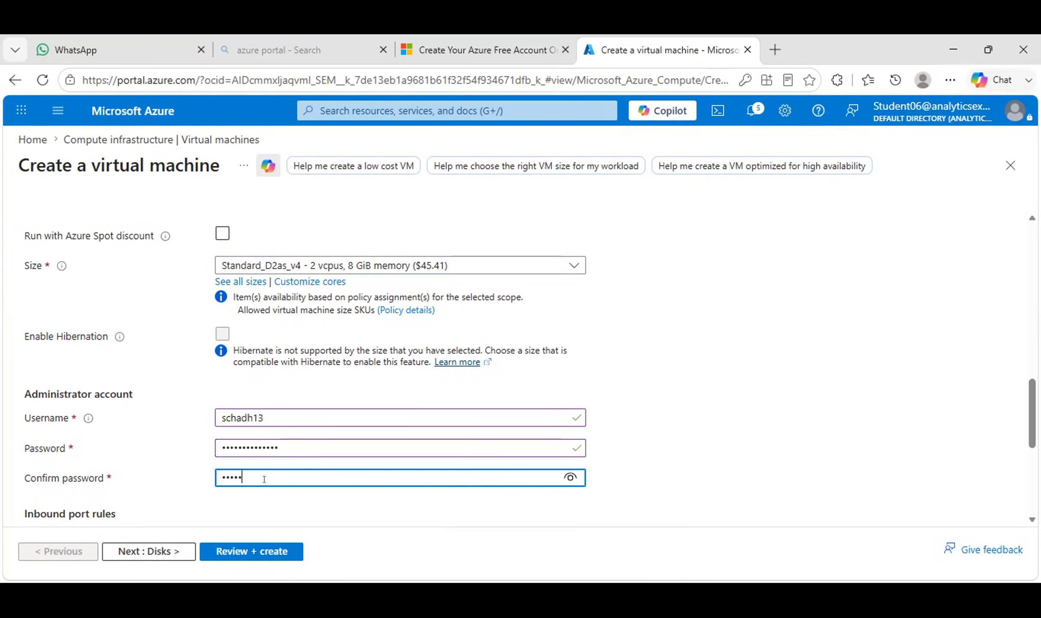
text(******)
Confirm having an eligible Windows 10/11 licence.
scroll(531, 374, down, 4)
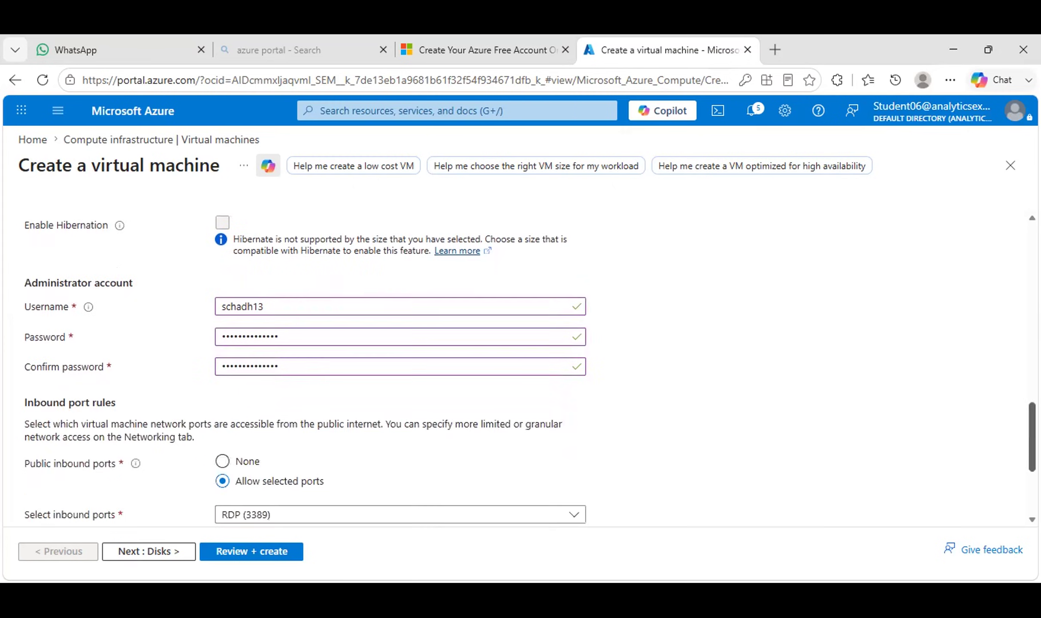
scroll(879, 488, down, 3)
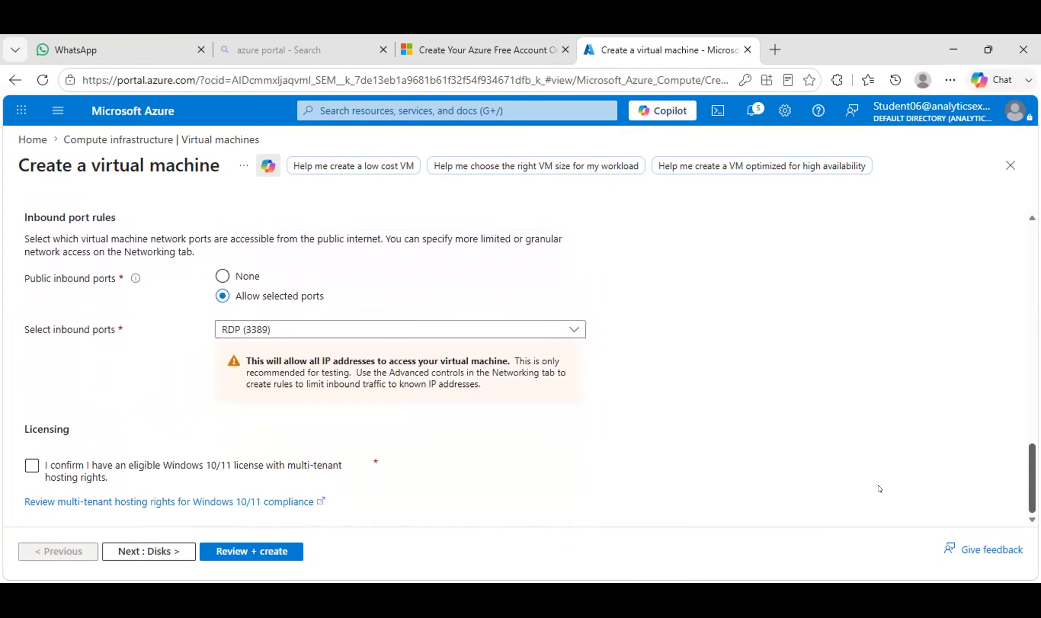
click(45, 464)
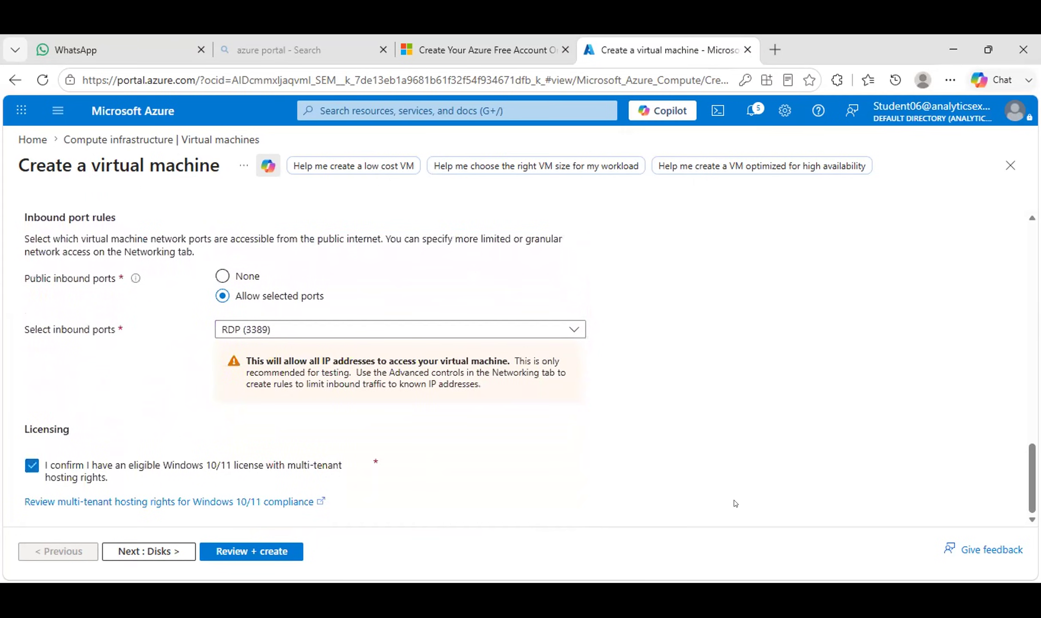
Prefix the VM name with 'vm' so it reads 'vmsharad'.
scroll(45, 464, up, 2)
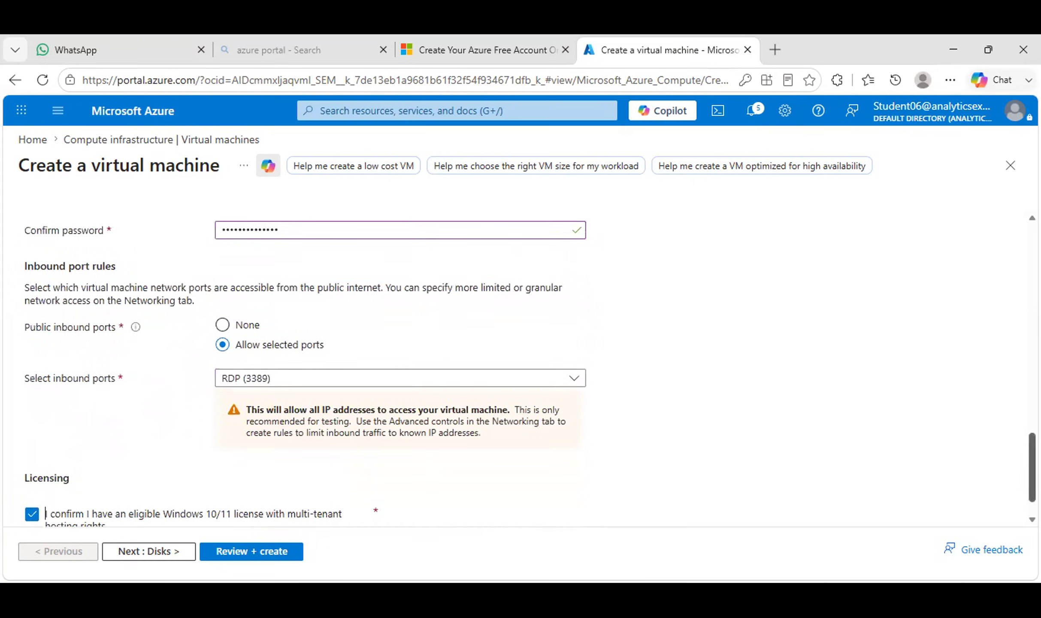
scroll(530, 365, up, 1)
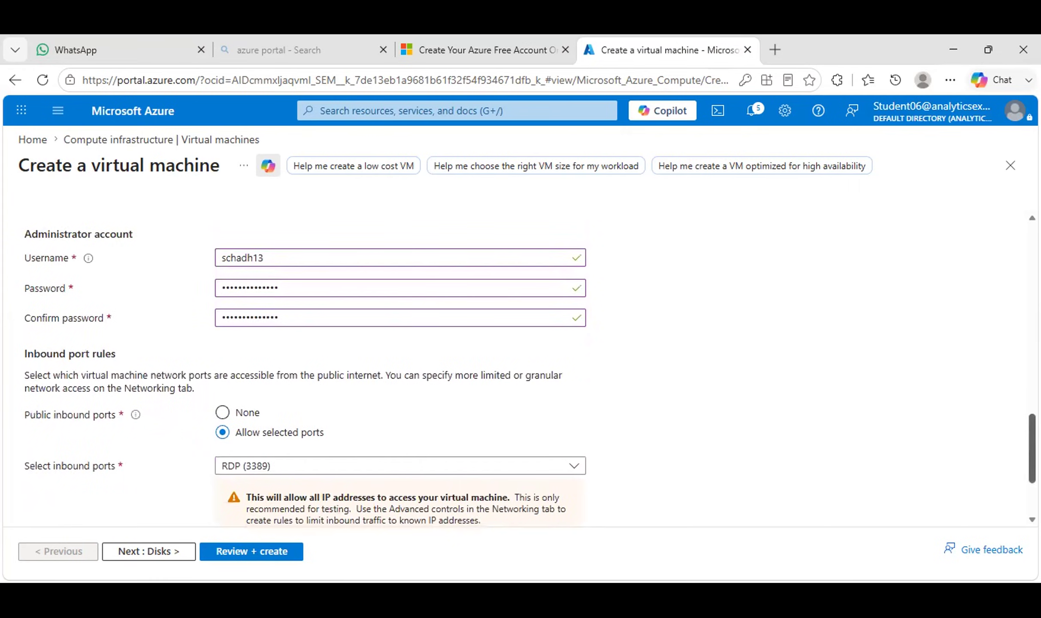
scroll(530, 365, up, 3)
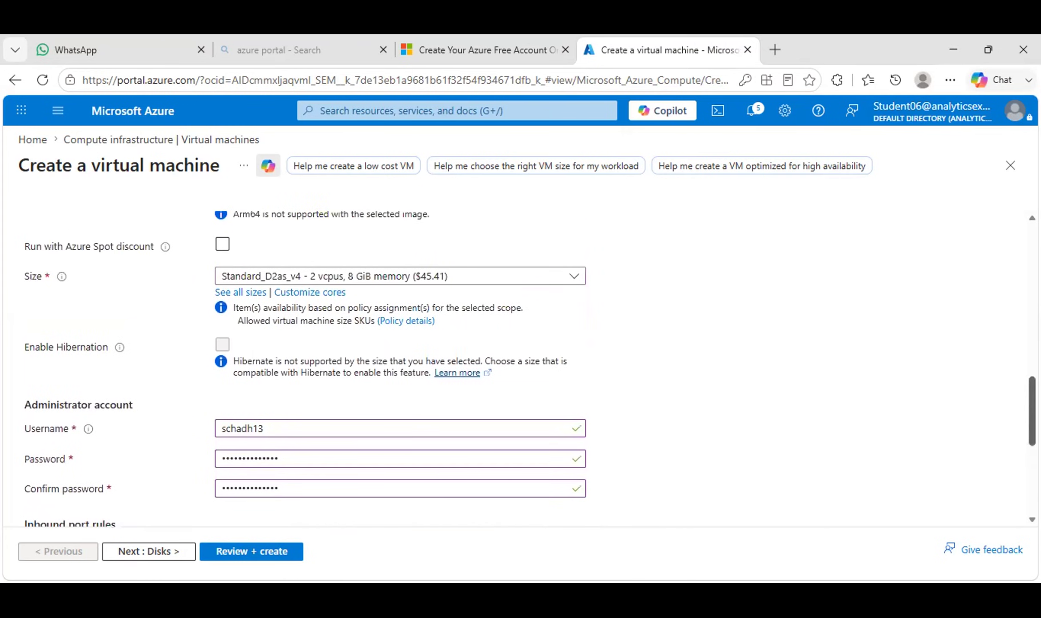
scroll(531, 368, up, 3)
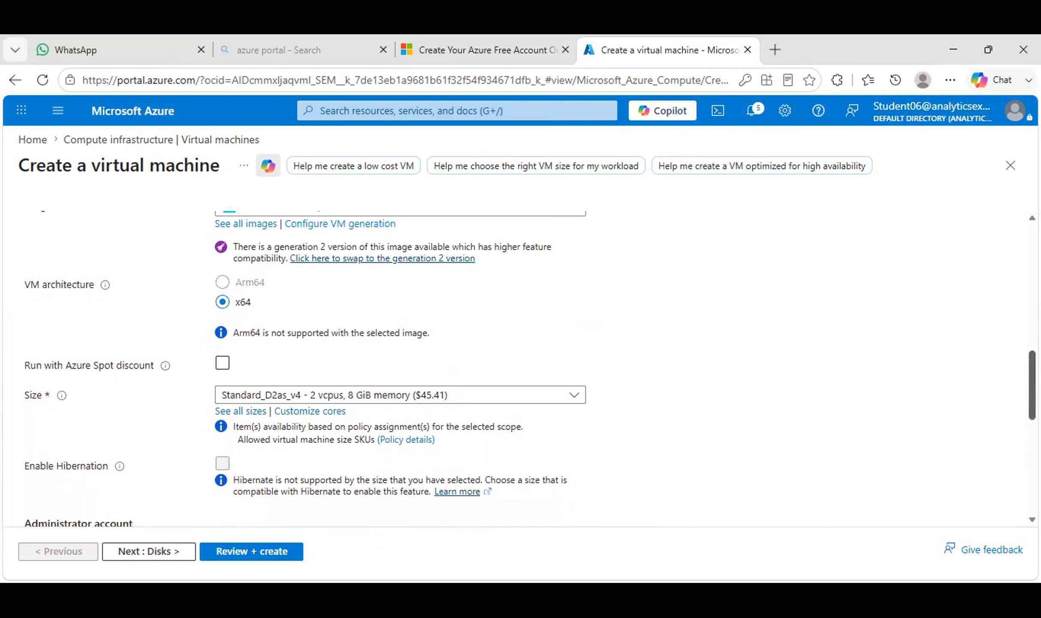
scroll(530, 370, up, 2)
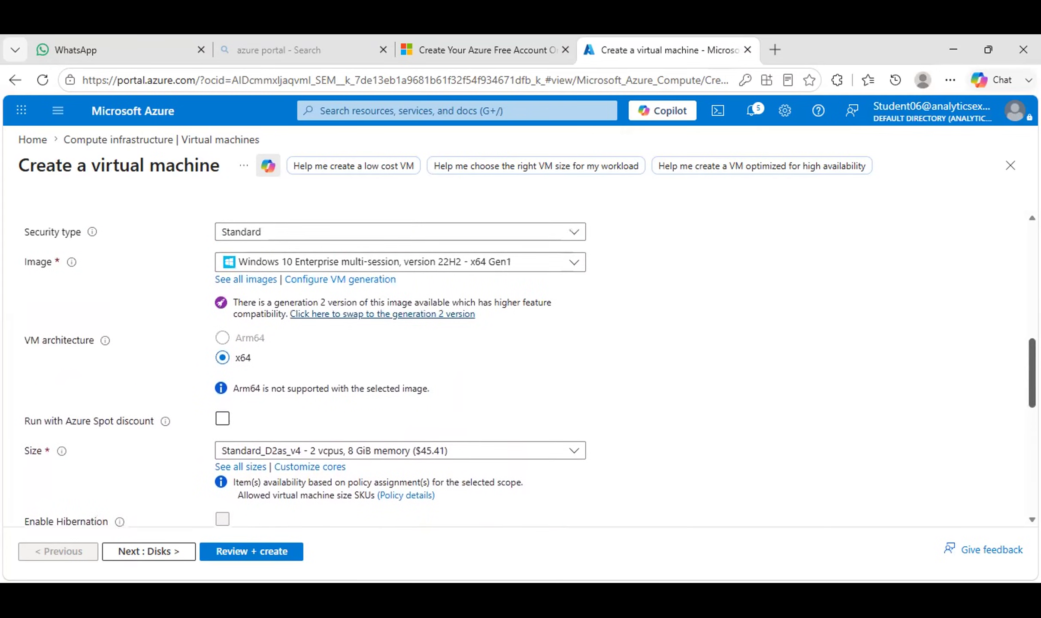
scroll(531, 370, up, 1)
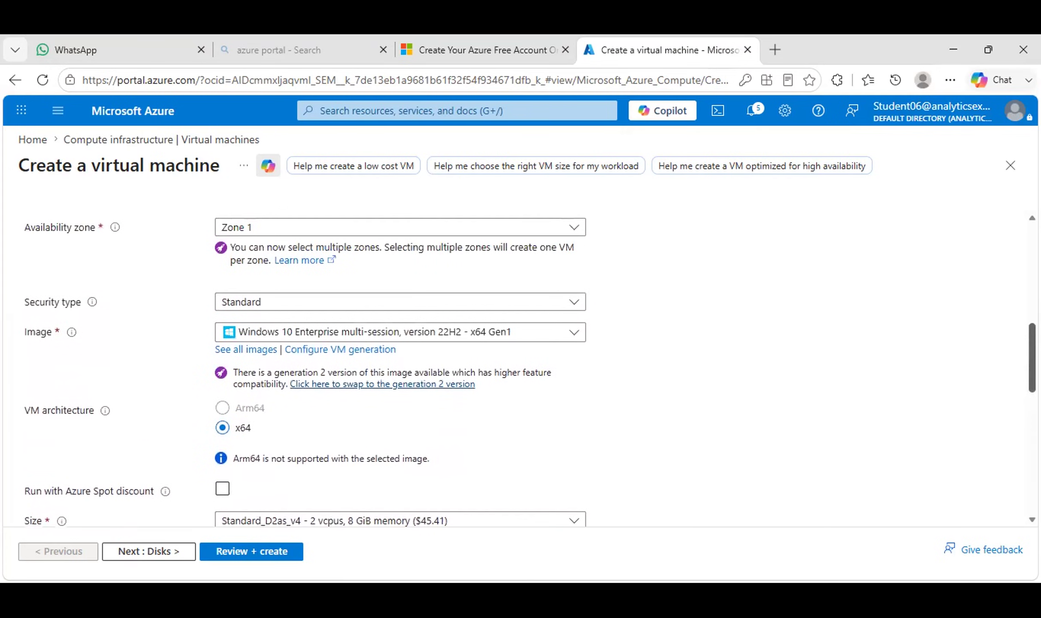
scroll(530, 369, up, 2)
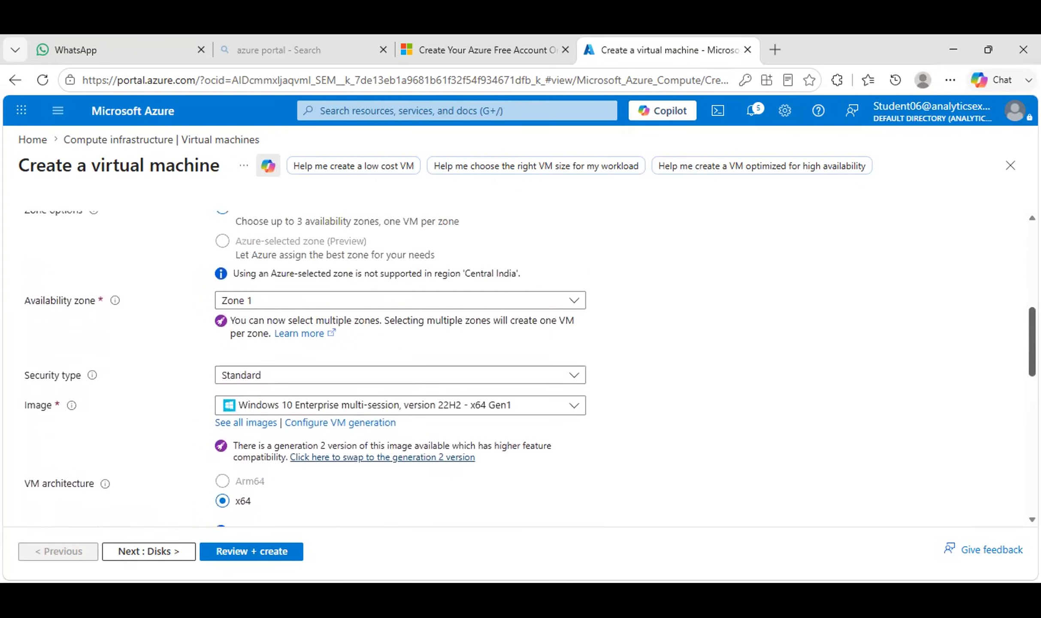
scroll(530, 370, up, 5)
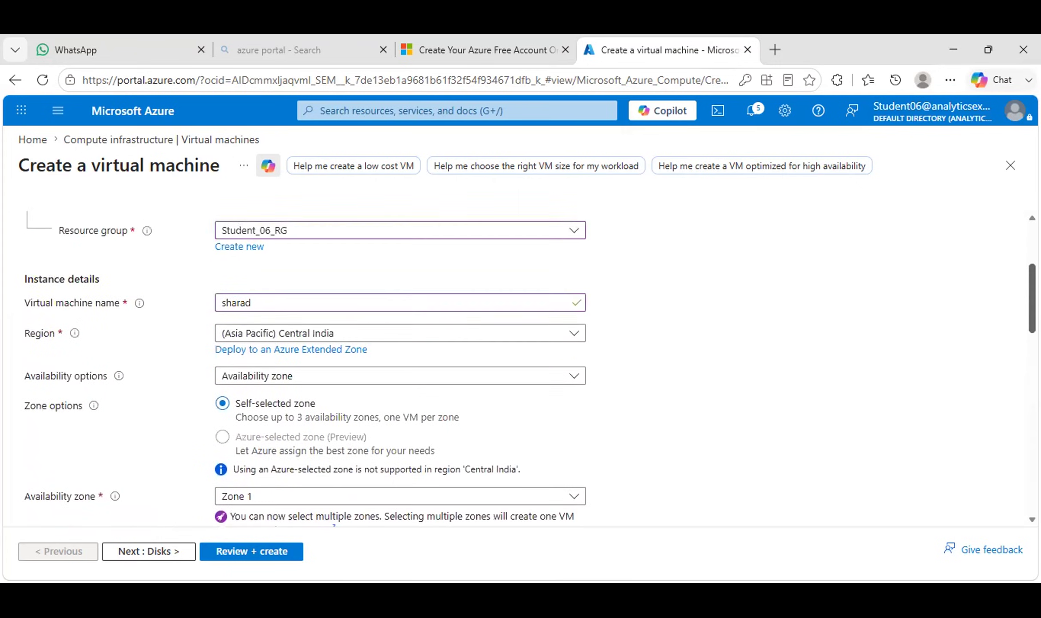
scroll(530, 369, up, 1)
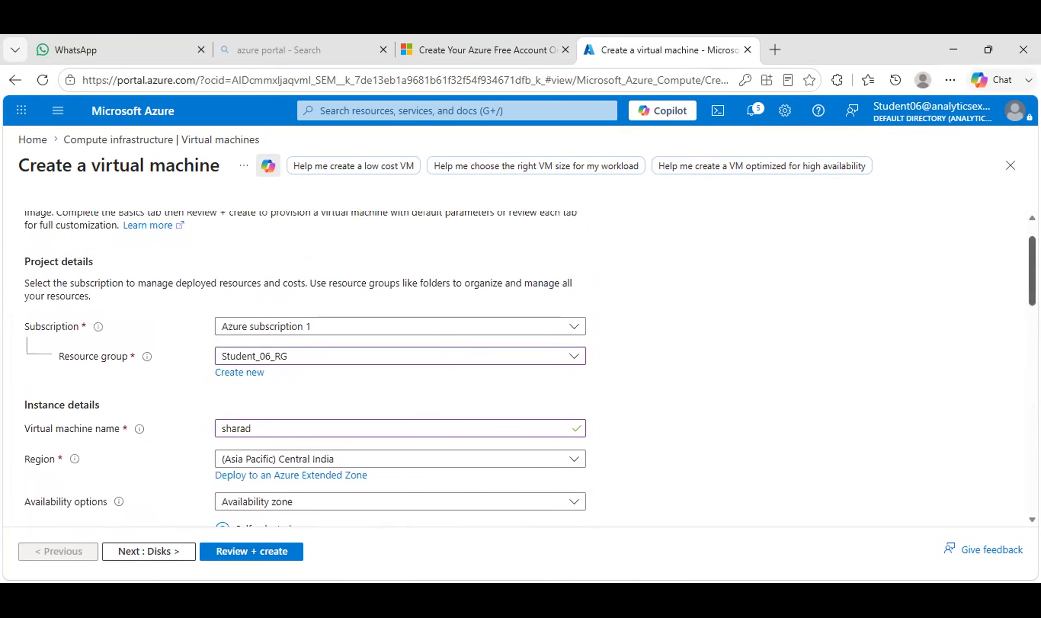
scroll(306, 369, down, 1)
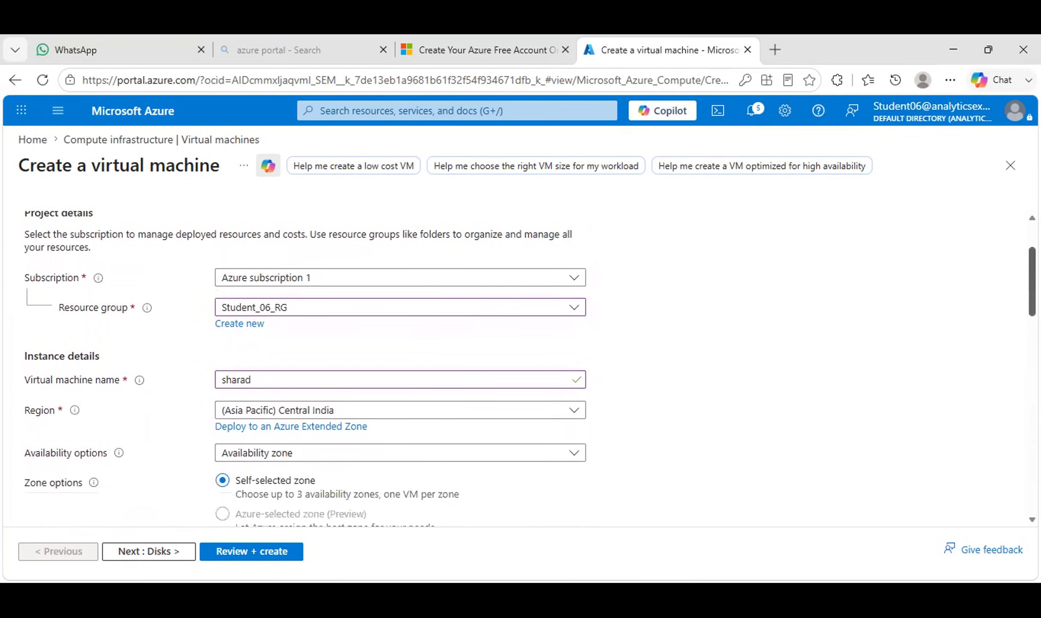
scroll(515, 370, down, 1)
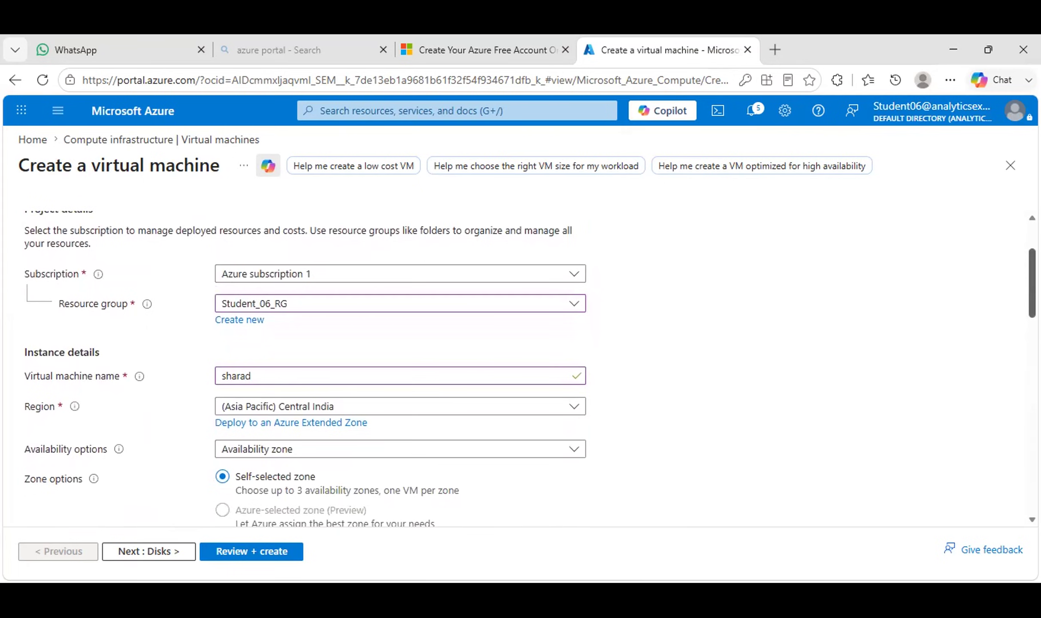
scroll(419, 348, down, 1)
click(216, 361)
text(vm)
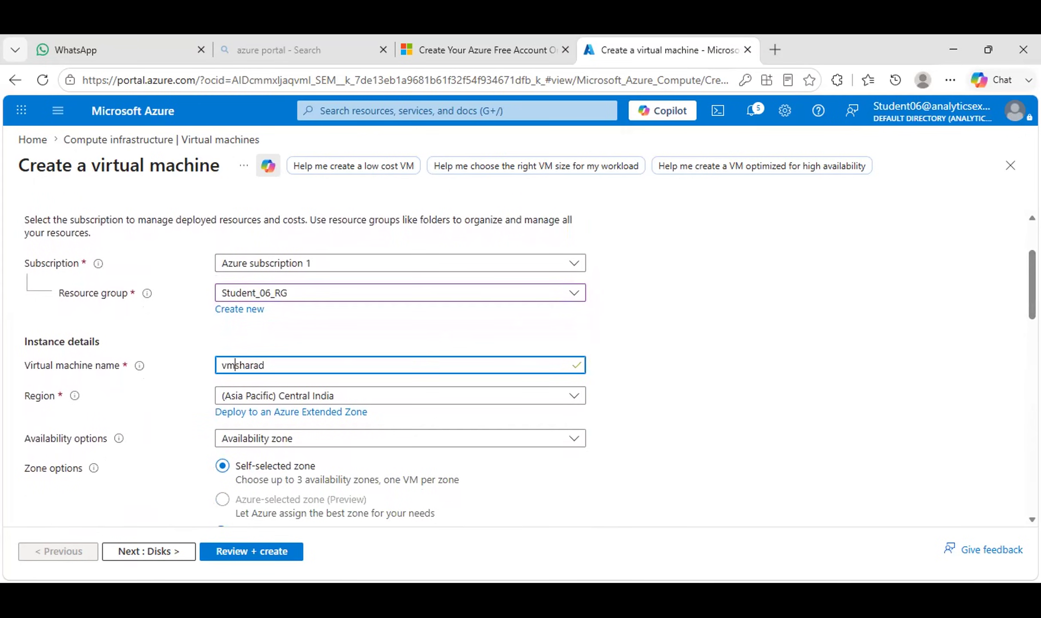
scroll(531, 368, down, 12)
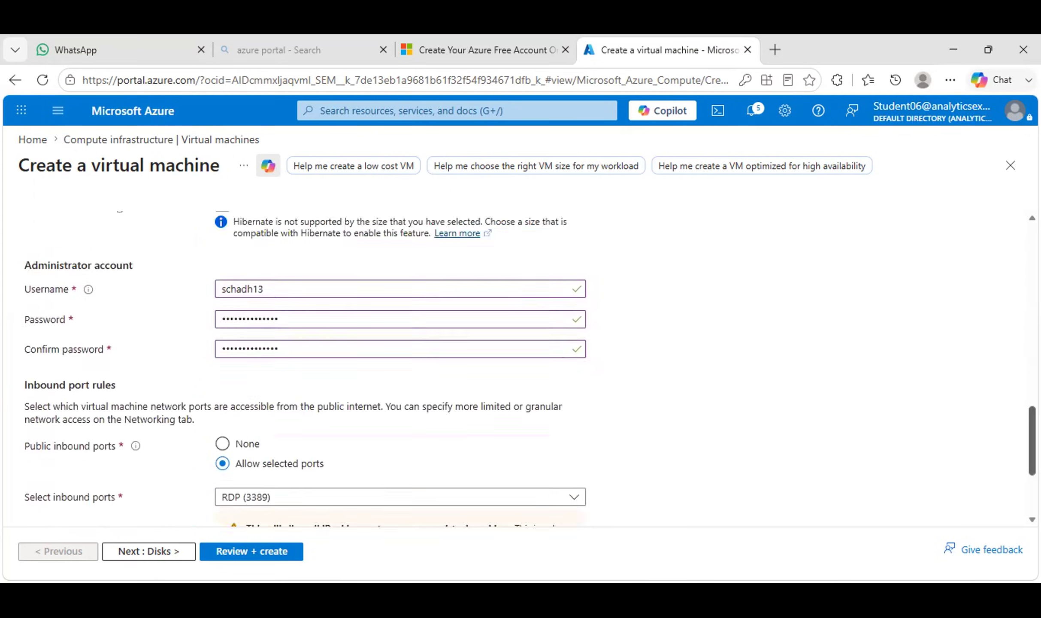
scroll(530, 368, up, 10)
scroll(531, 368, down, 15)
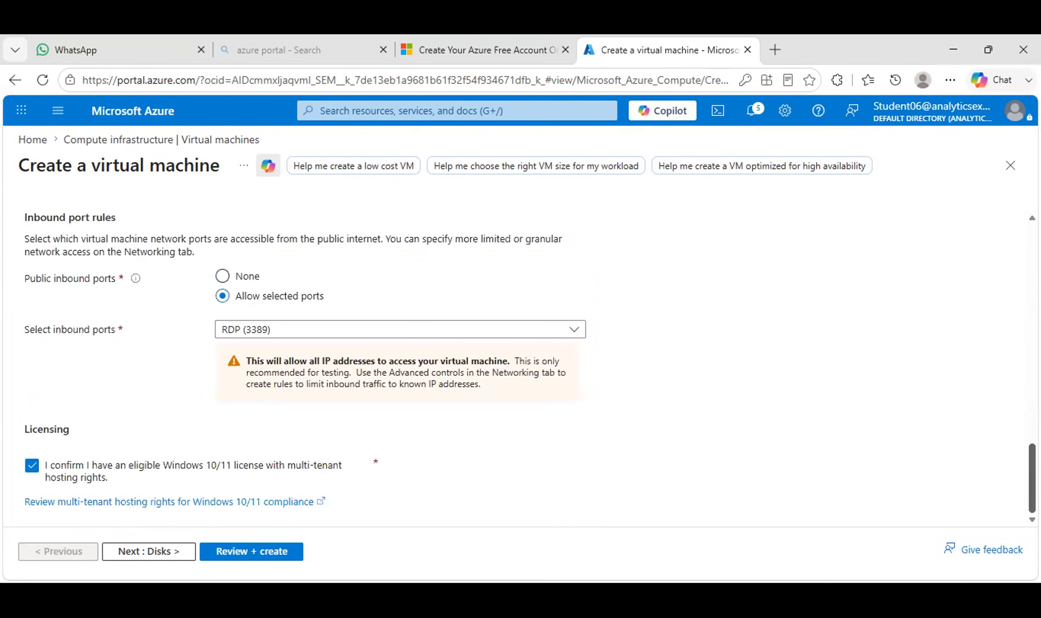
Validate vmsharad, decline saving the password, review the summary and create the VM.
click(277, 551)
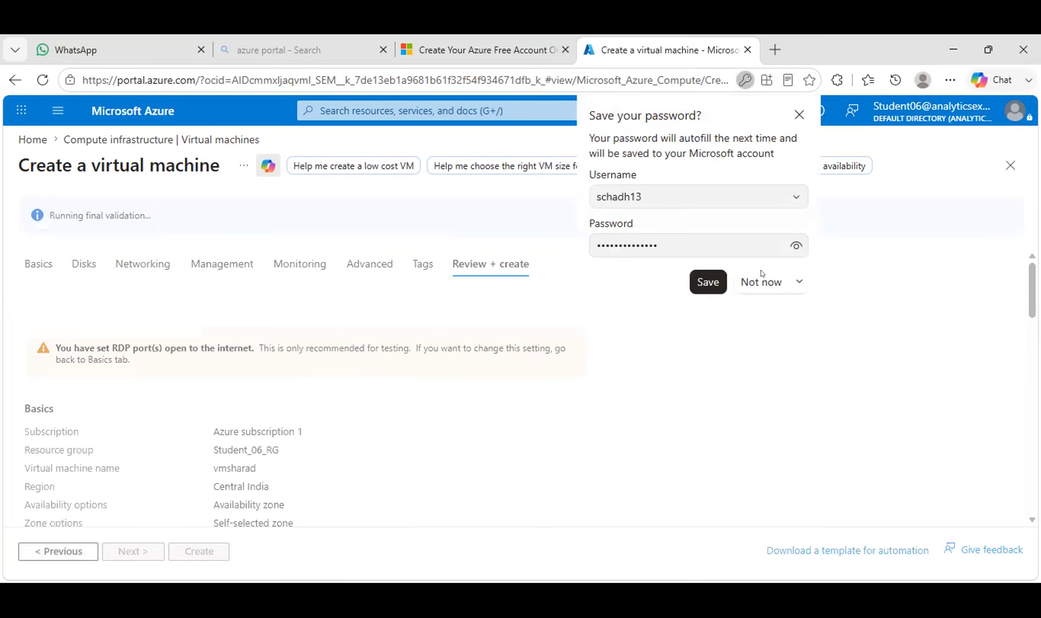
click(566, 394)
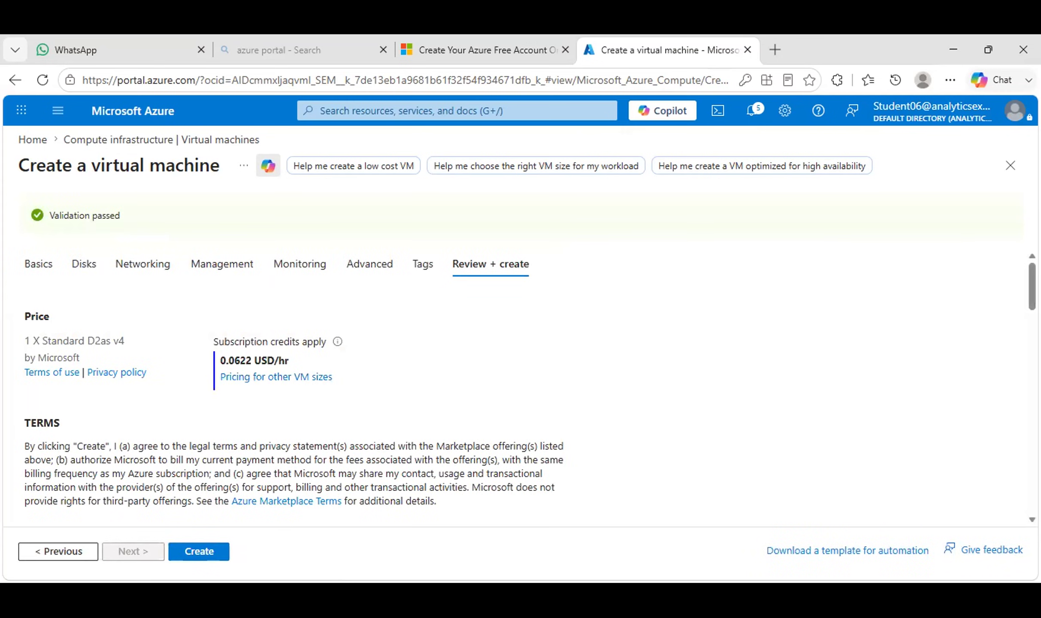
scroll(515, 386, down, 10)
scroll(515, 387, down, 8)
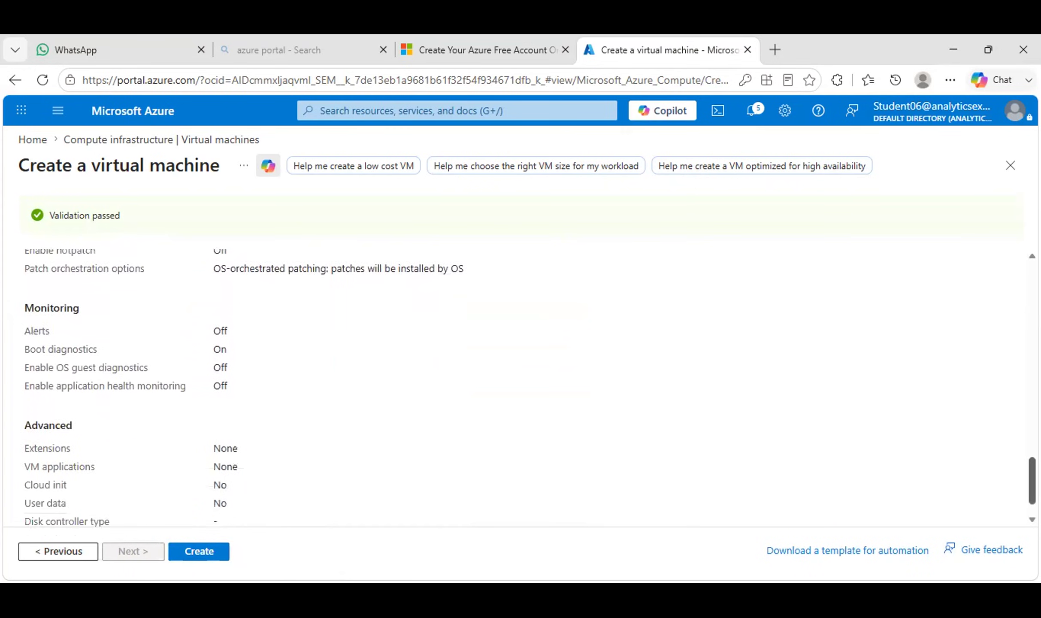
scroll(515, 387, down, 2)
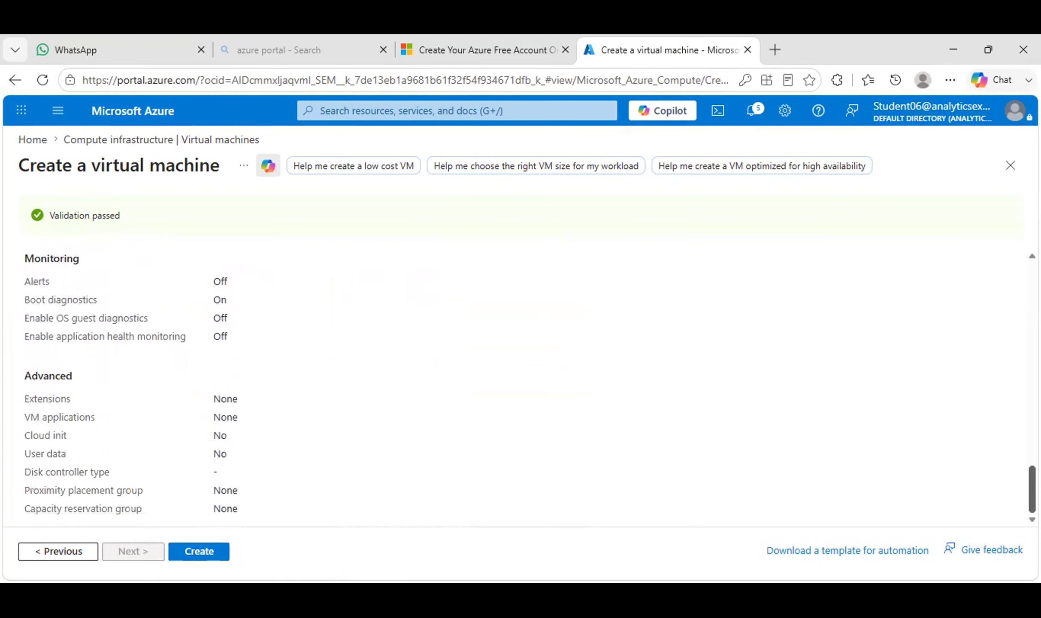
click(208, 551)
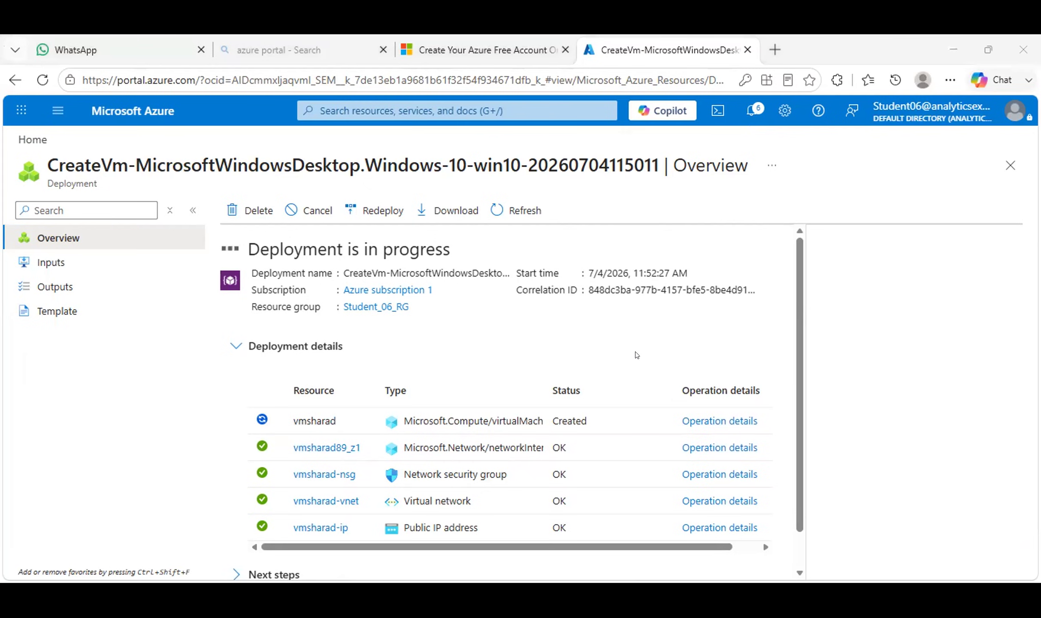
Wait on the deployment overview, checking Deployment details, until vmsharad's deployment completes.
key(alt+Tab)
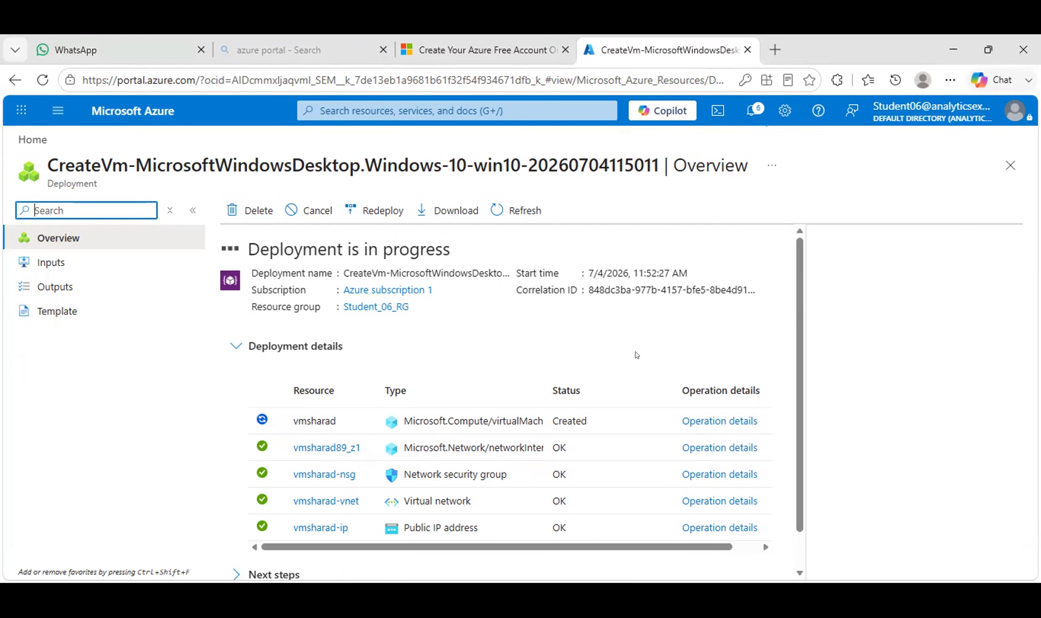
key(alt+Tab)
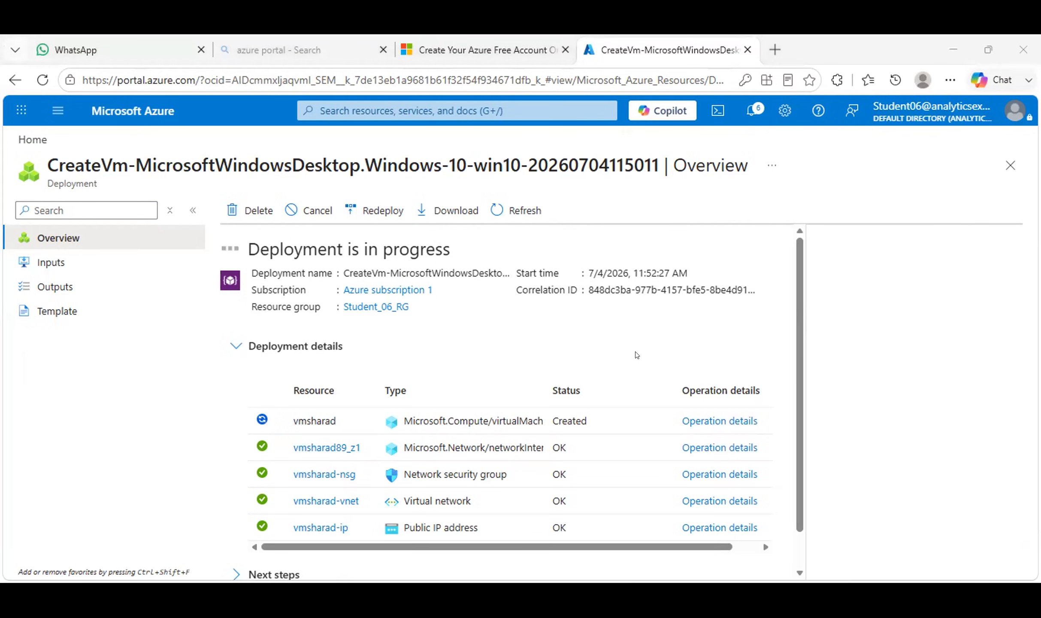
key(alt+Tab)
click(797, 354)
drag(796, 355, 797, 415)
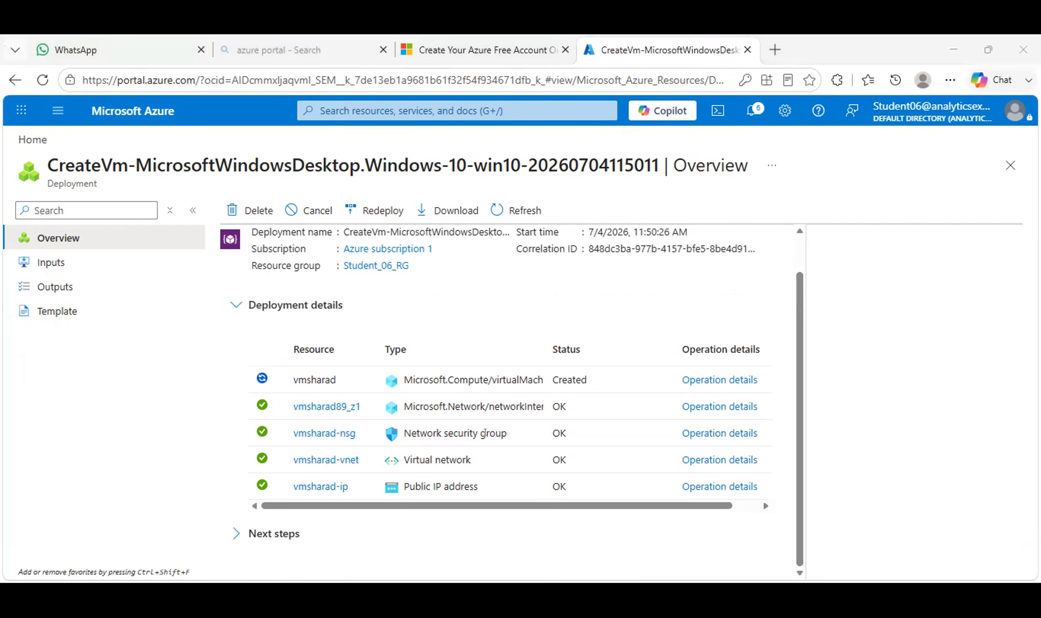
click(796, 381)
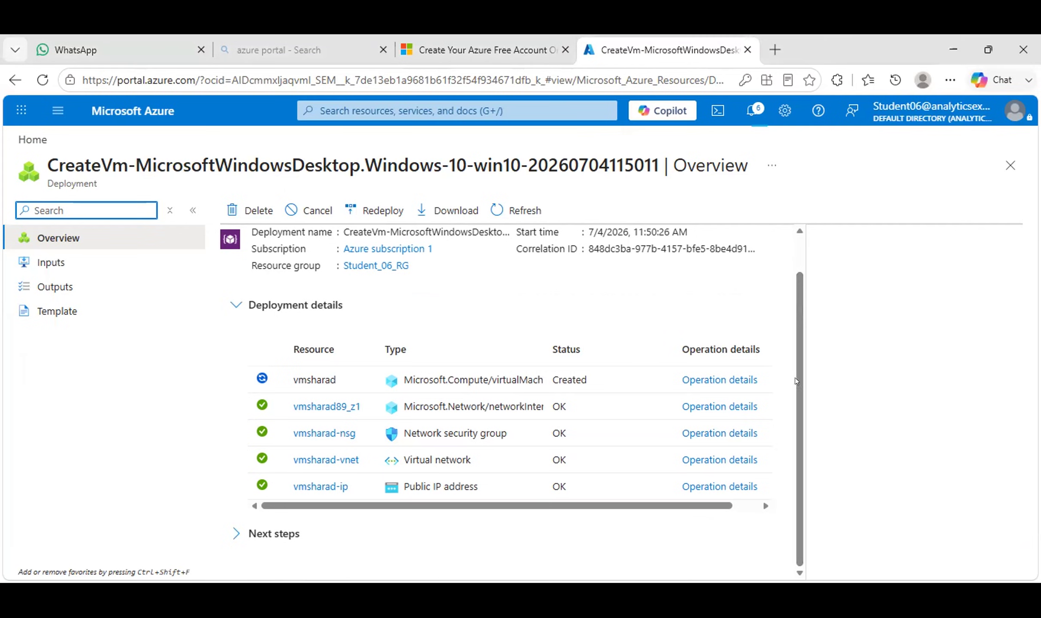
scroll(795, 391, up, 1)
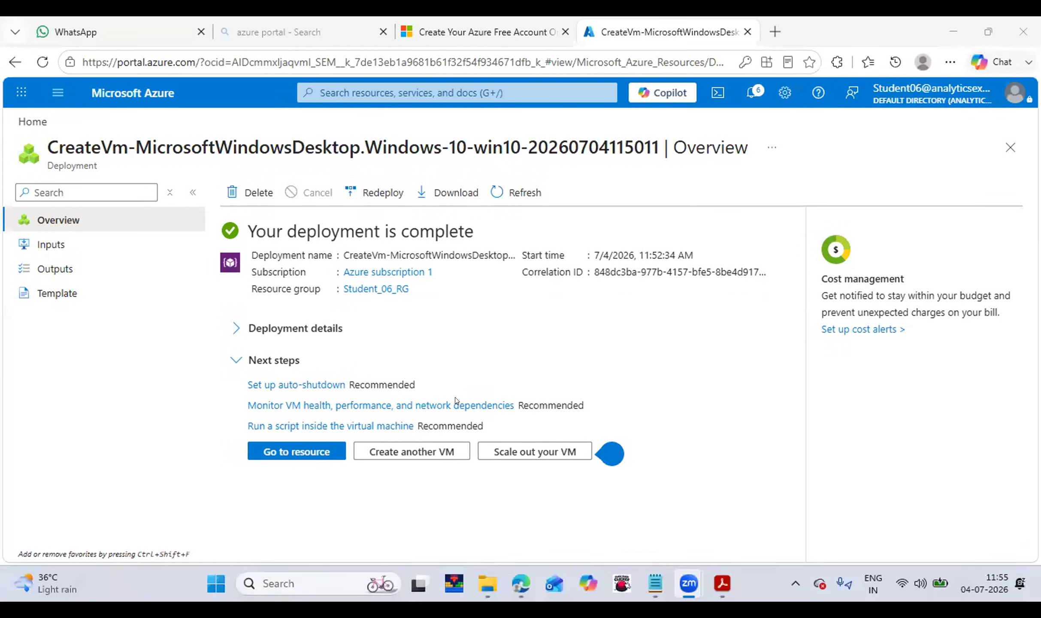
click(379, 348)
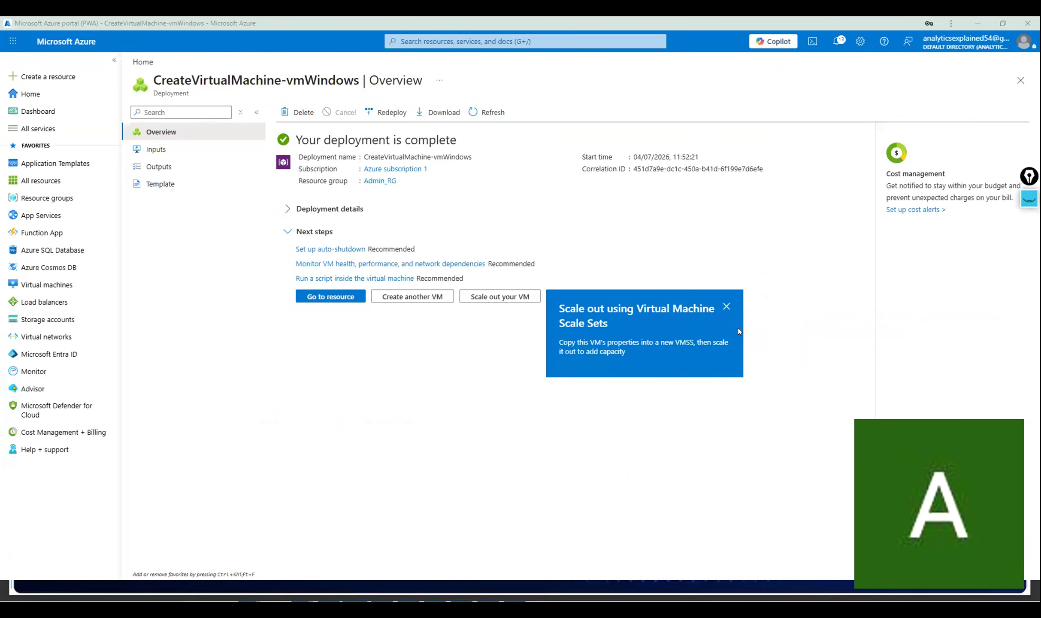
click(727, 306)
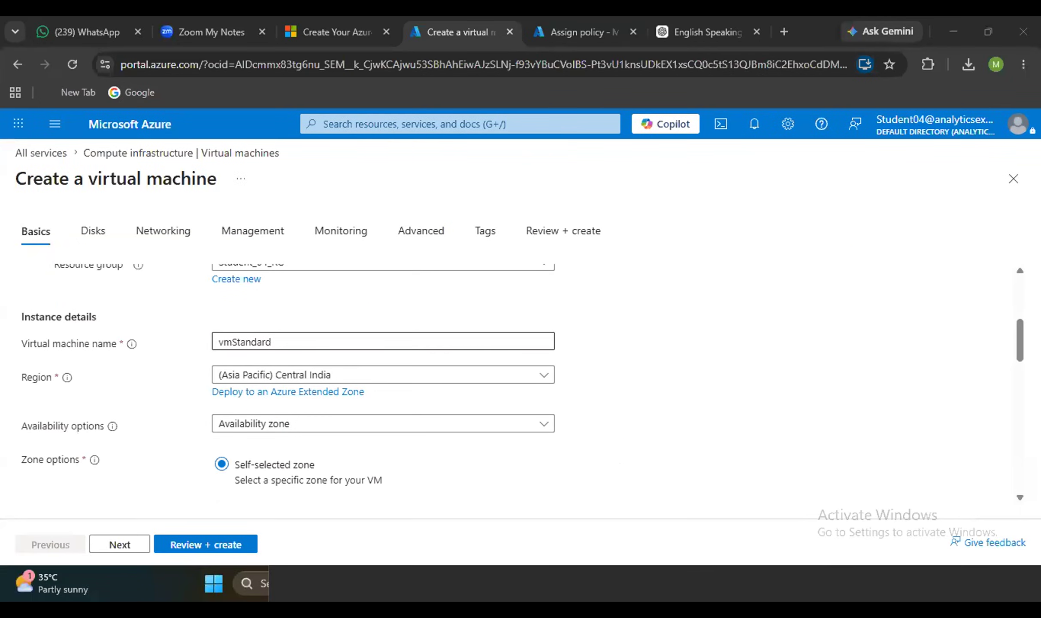
Rename the VM from 'vmStandard' to 'vmwindowsmanu' and run validation.
click(269, 337)
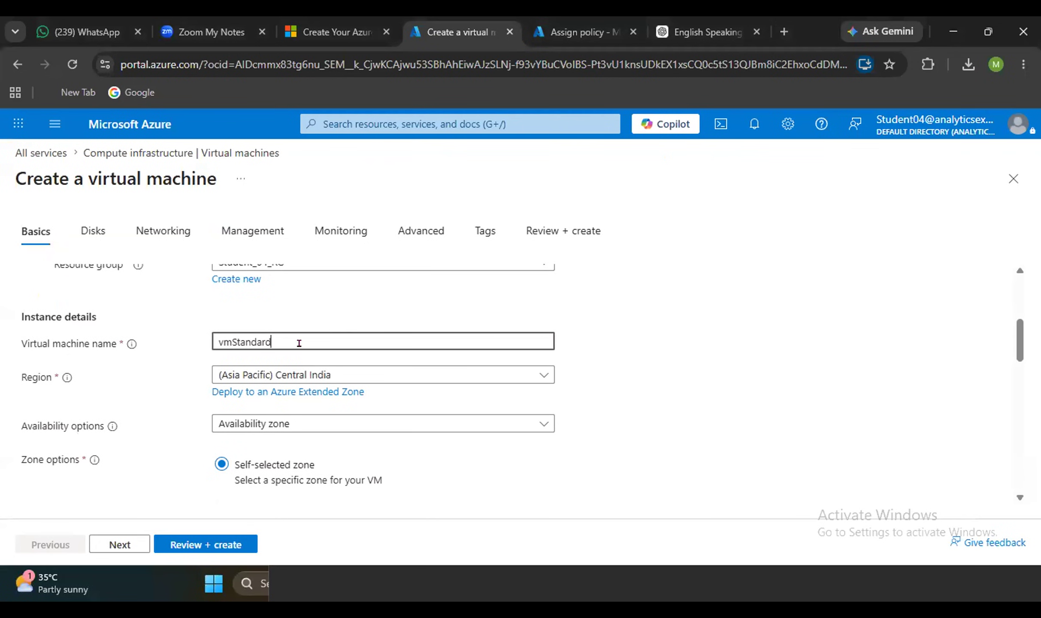
scroll(297, 344, up, 2)
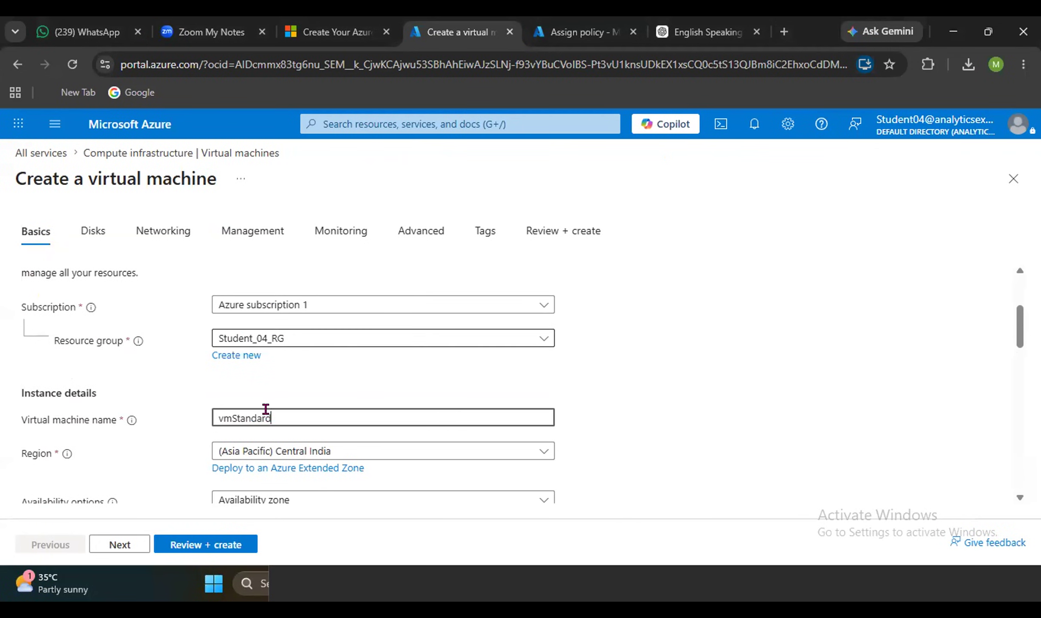
drag(279, 407, 205, 411)
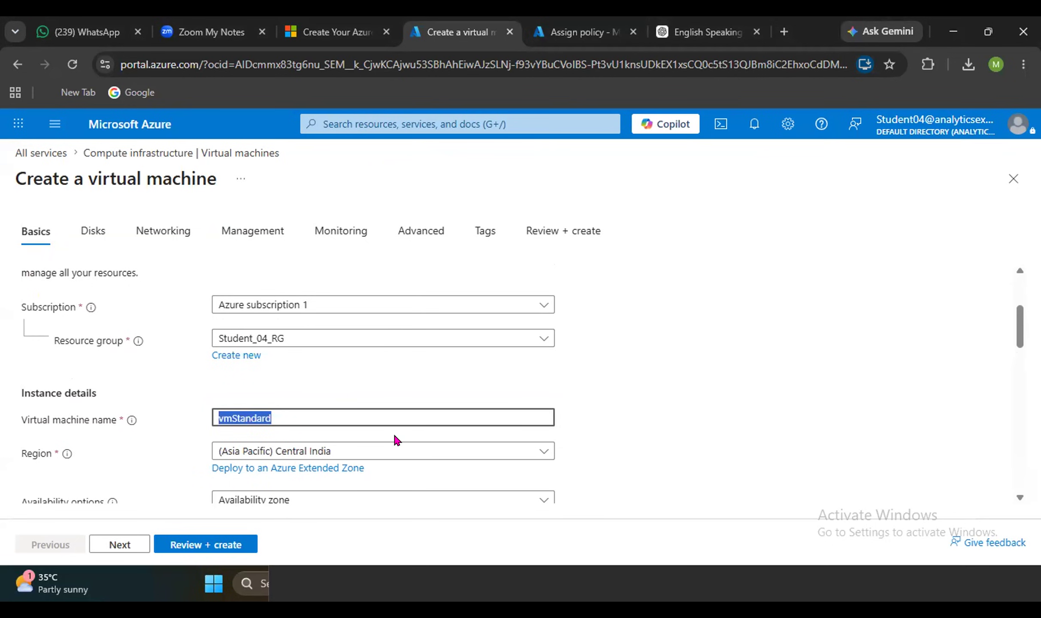
key(BackSpace)
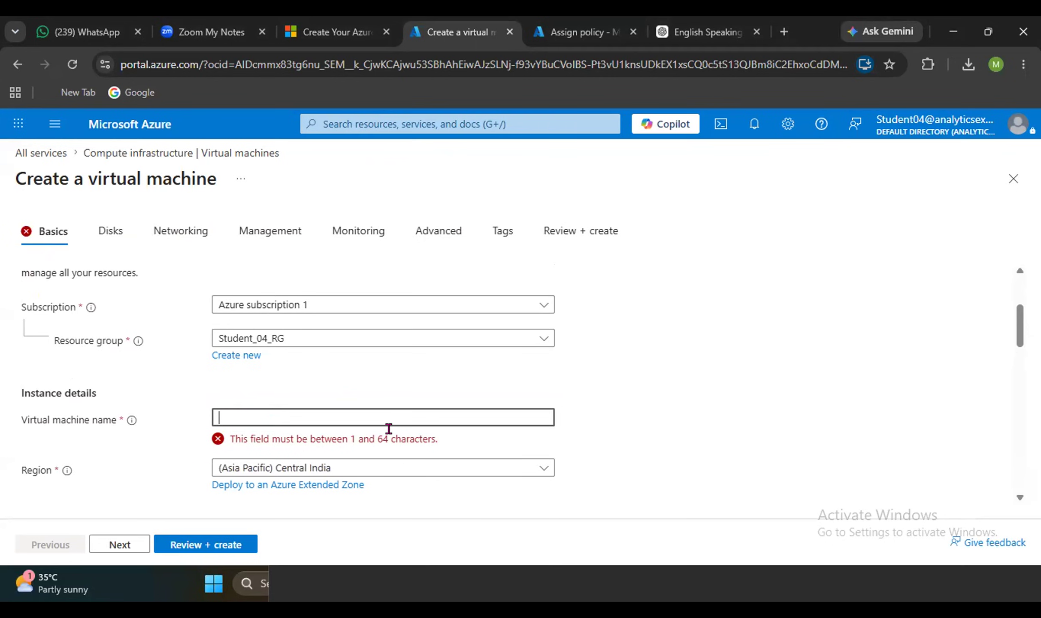
text(vm)
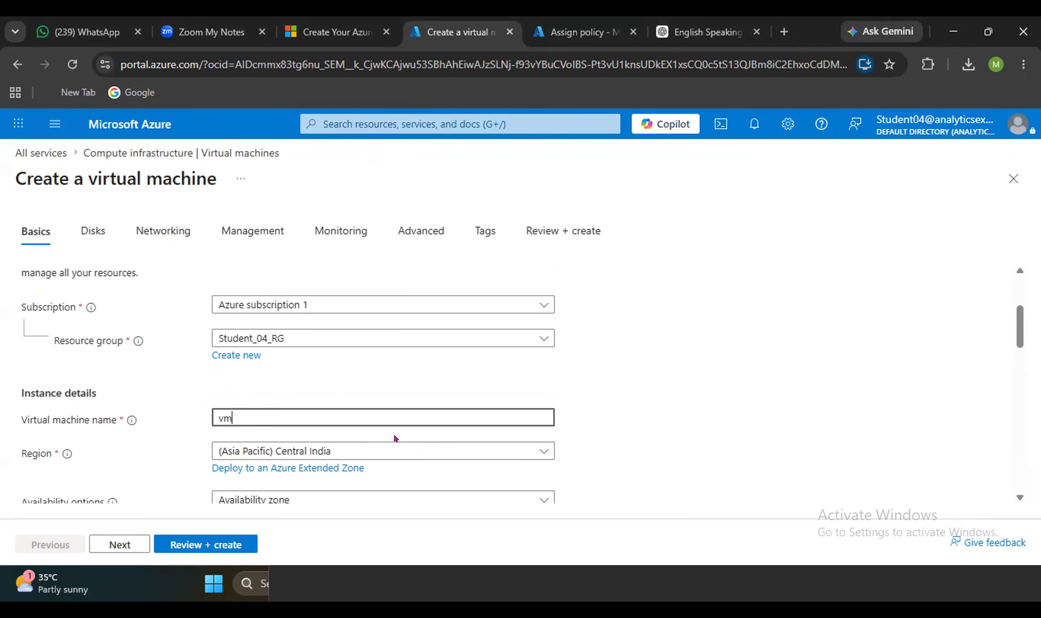
text(windowsmanu)
click(193, 545)
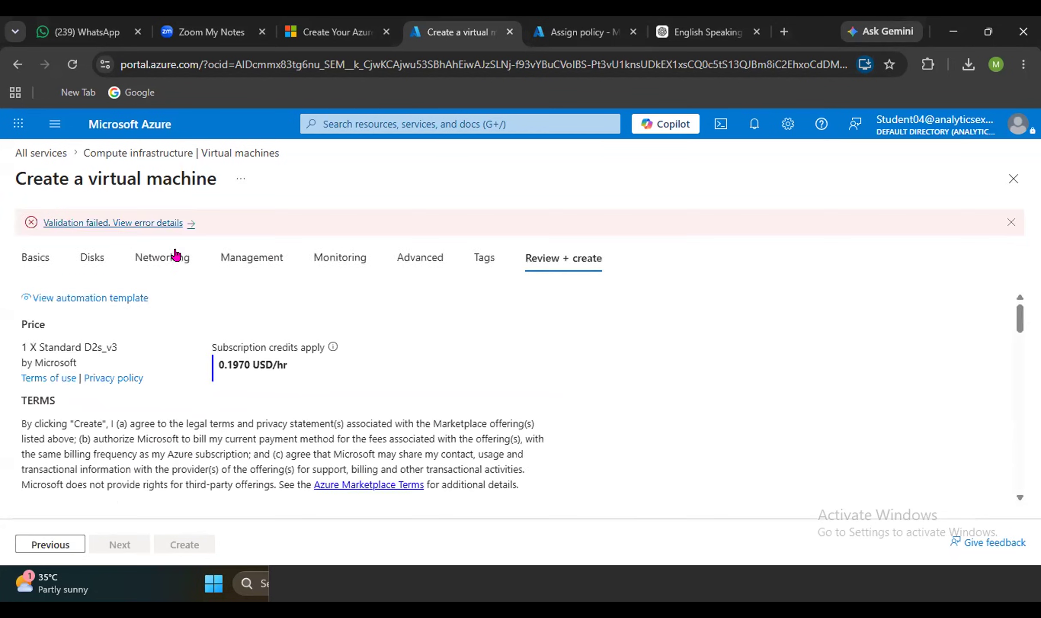
Revalidate and read the policy error rejecting Standard D2s_v3, then return to Basics.
click(33, 257)
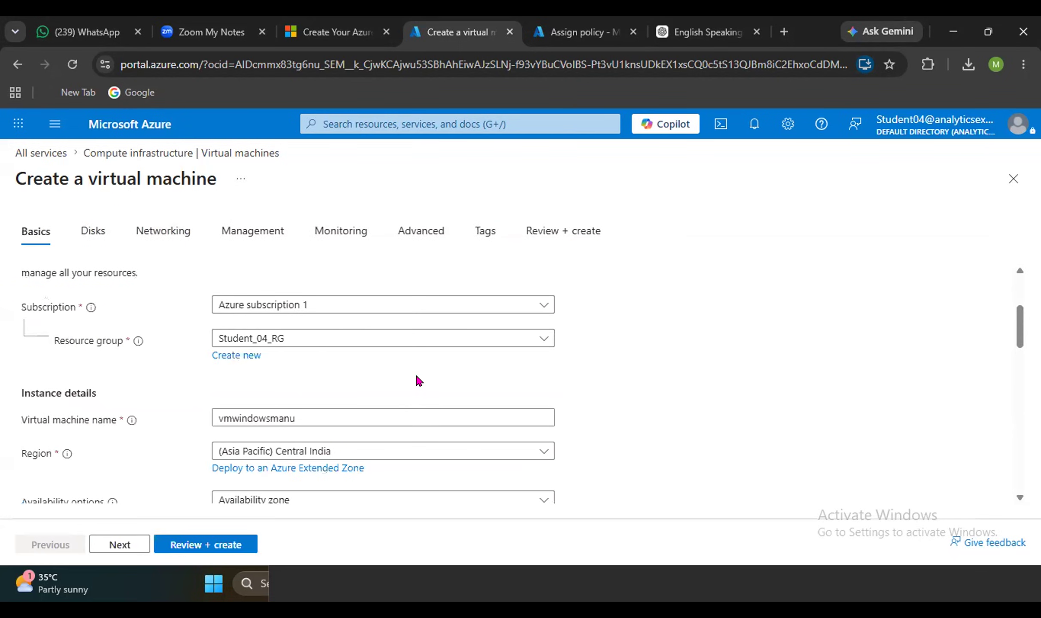
scroll(429, 388, down, 3)
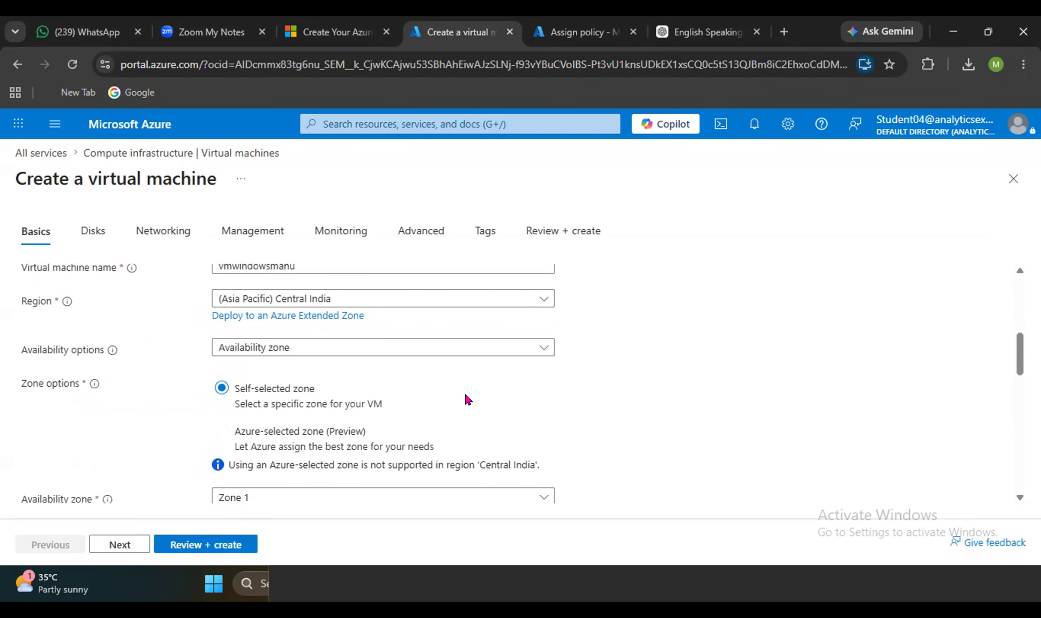
scroll(571, 400, up, 2)
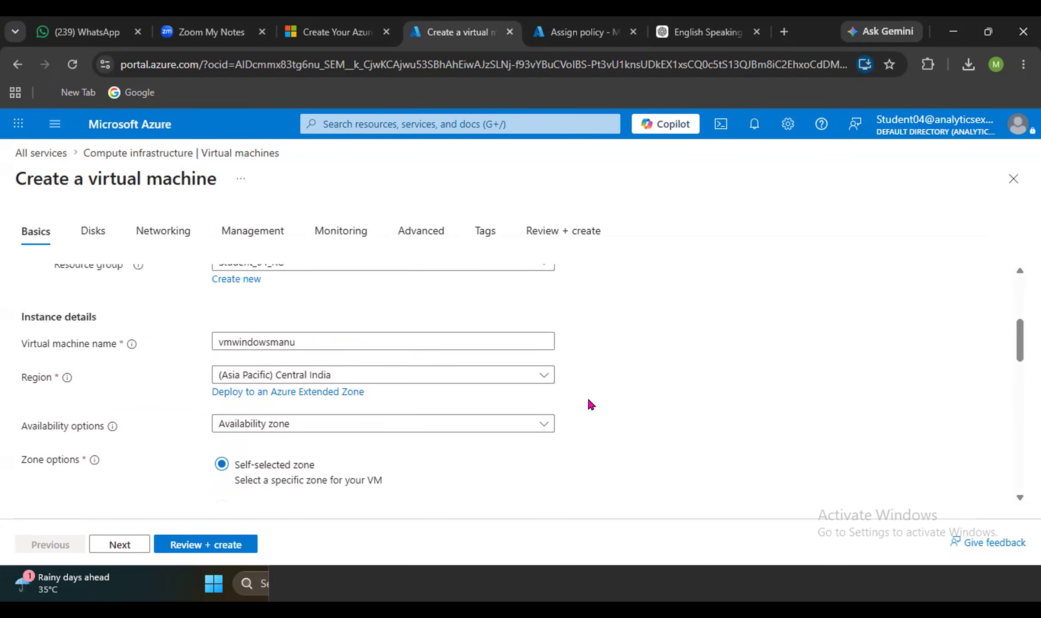
scroll(575, 422, down, 3)
scroll(575, 422, down, 2)
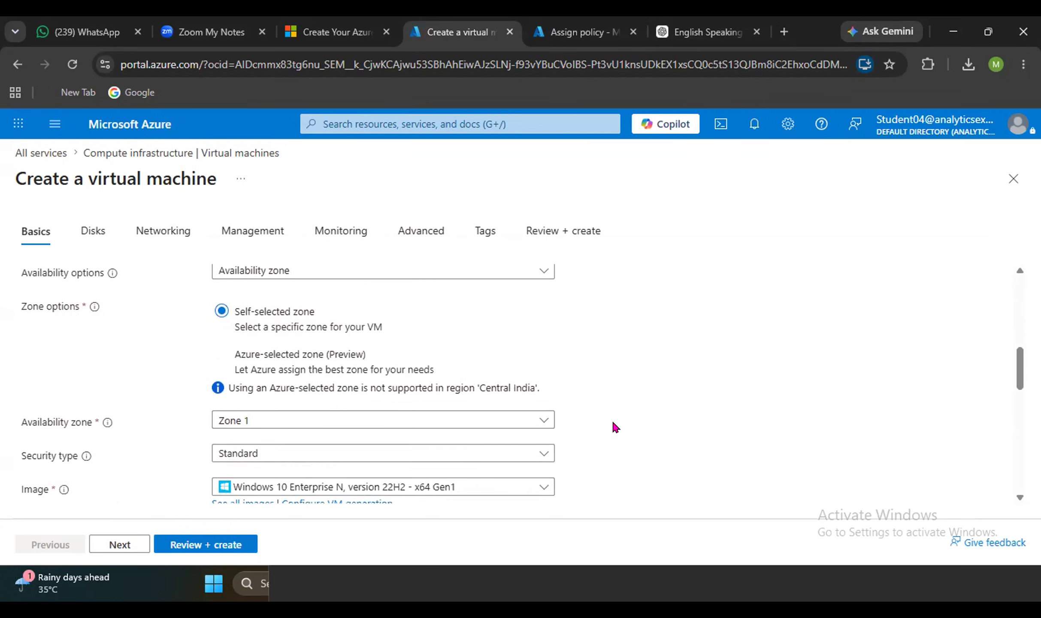
scroll(603, 429, down, 2)
scroll(603, 429, down, 3)
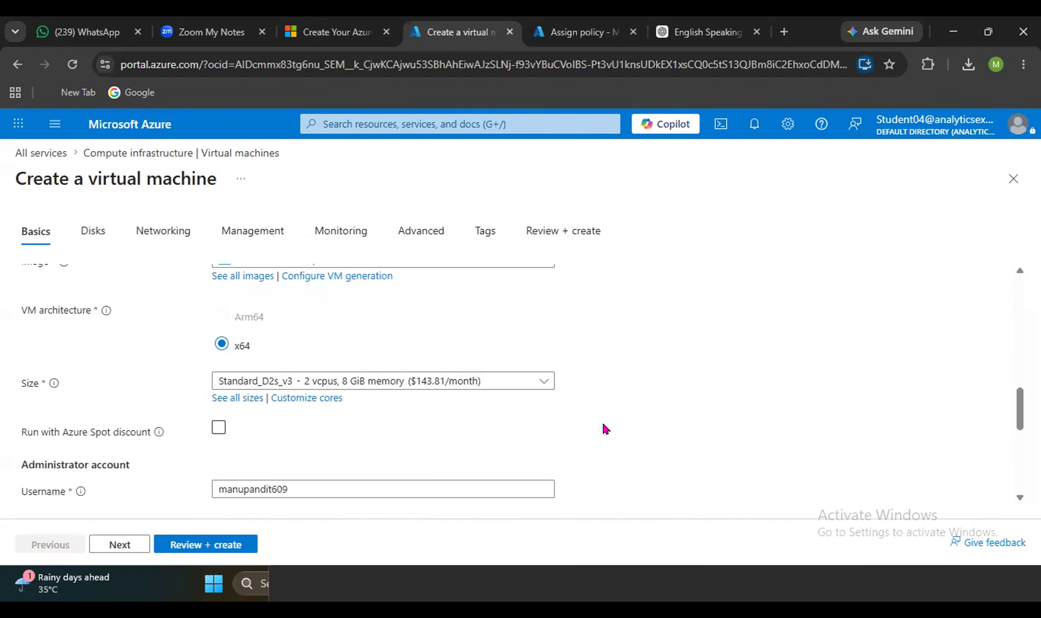
scroll(605, 429, down, 2)
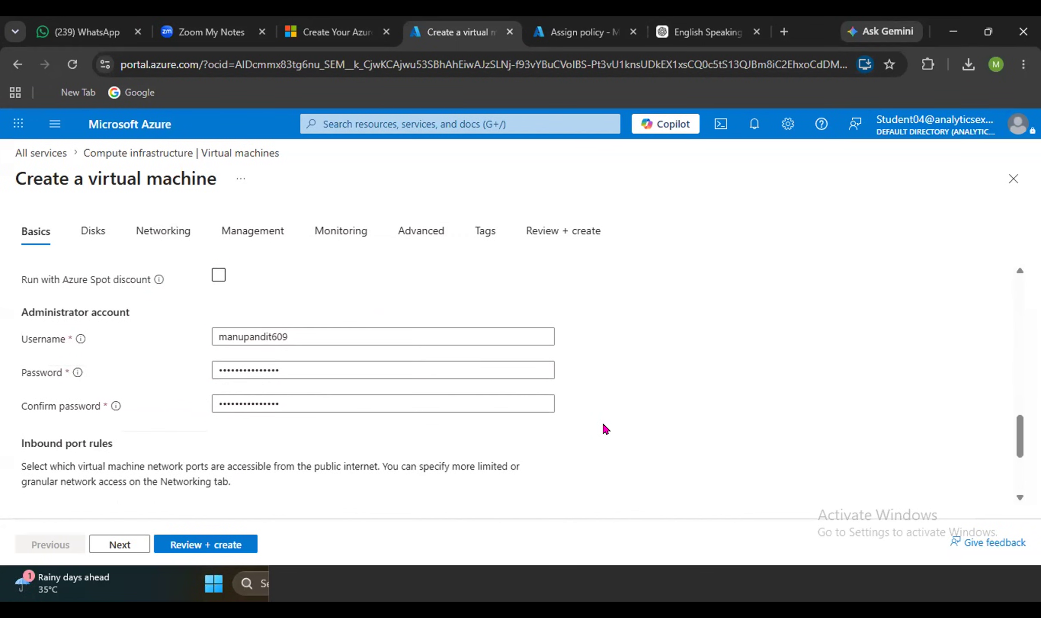
scroll(605, 429, down, 2)
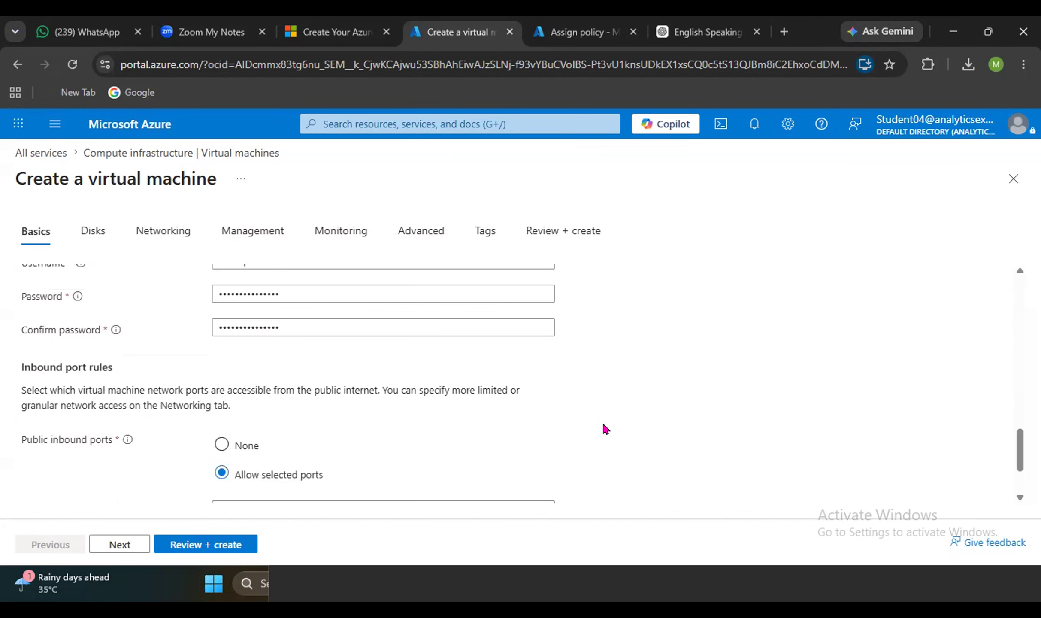
scroll(605, 429, down, 2)
scroll(605, 429, down, 1)
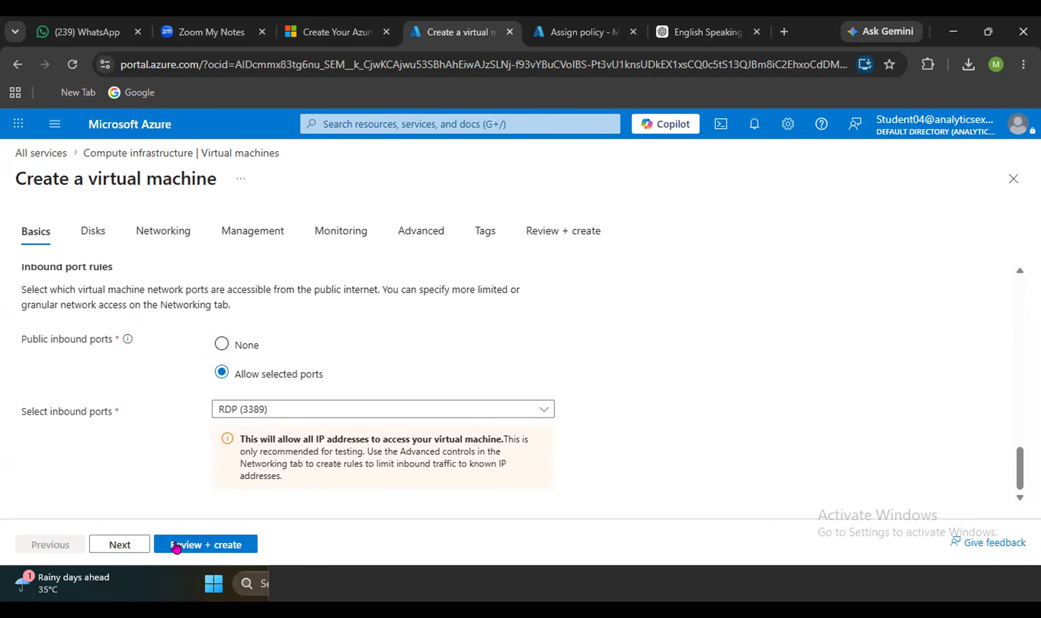
click(190, 545)
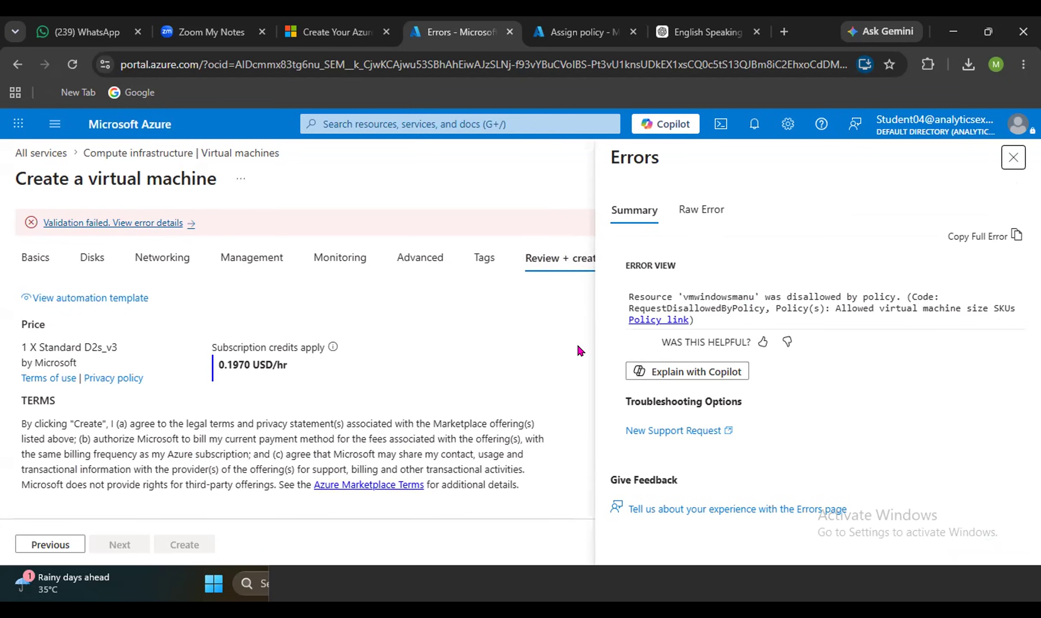
click(1014, 158)
click(36, 258)
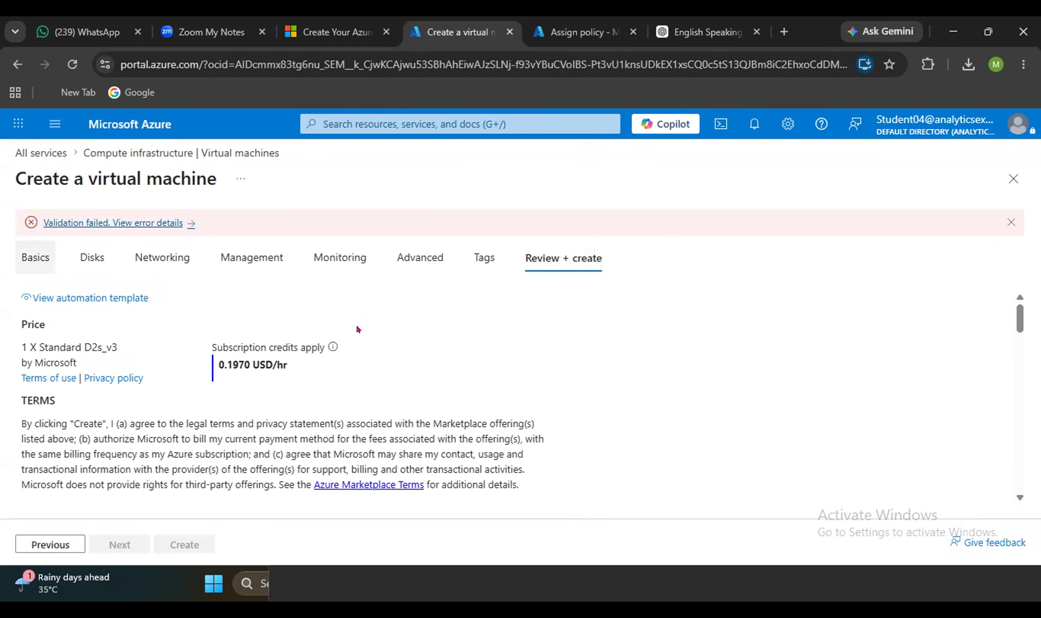
Switch the size to Standard_D4s_v3 (4 vCPUs, 16 GiB) and validate, skipping recommendations.
scroll(300, 377, up, 10)
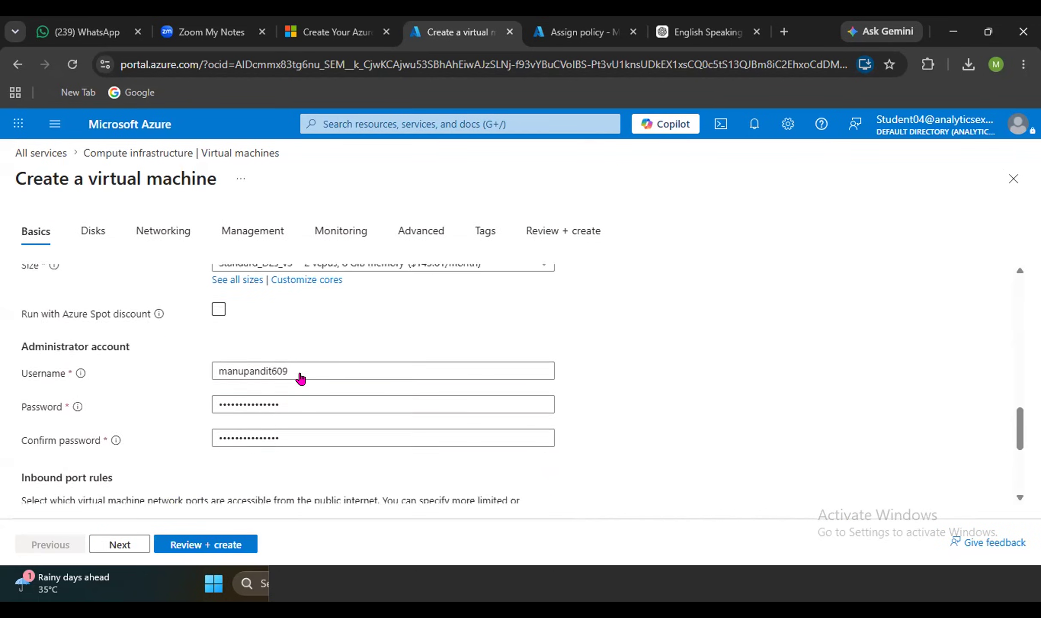
scroll(300, 377, up, 2)
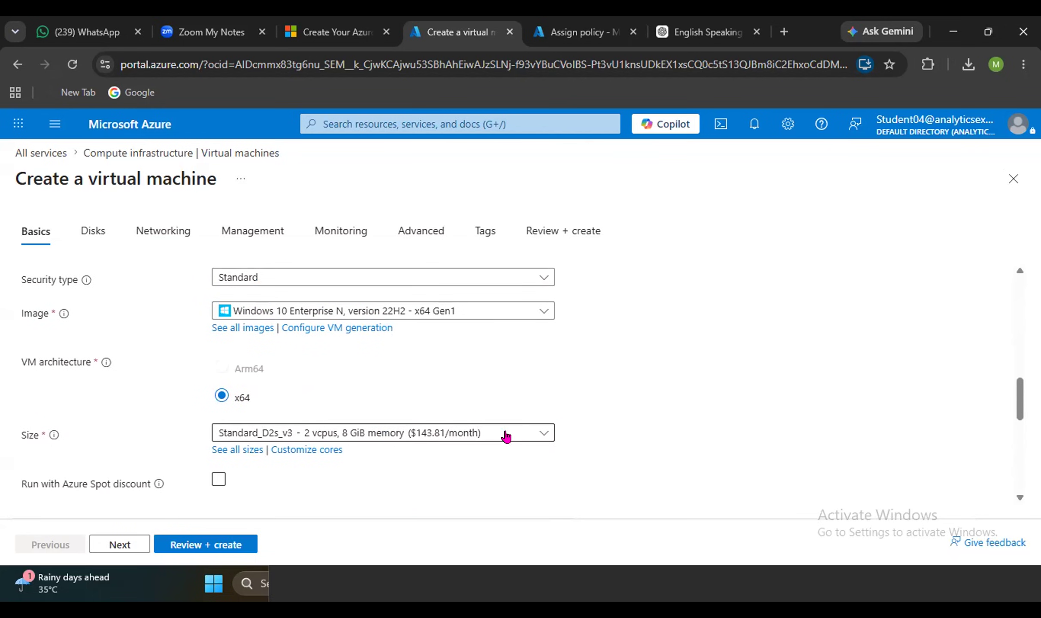
click(534, 431)
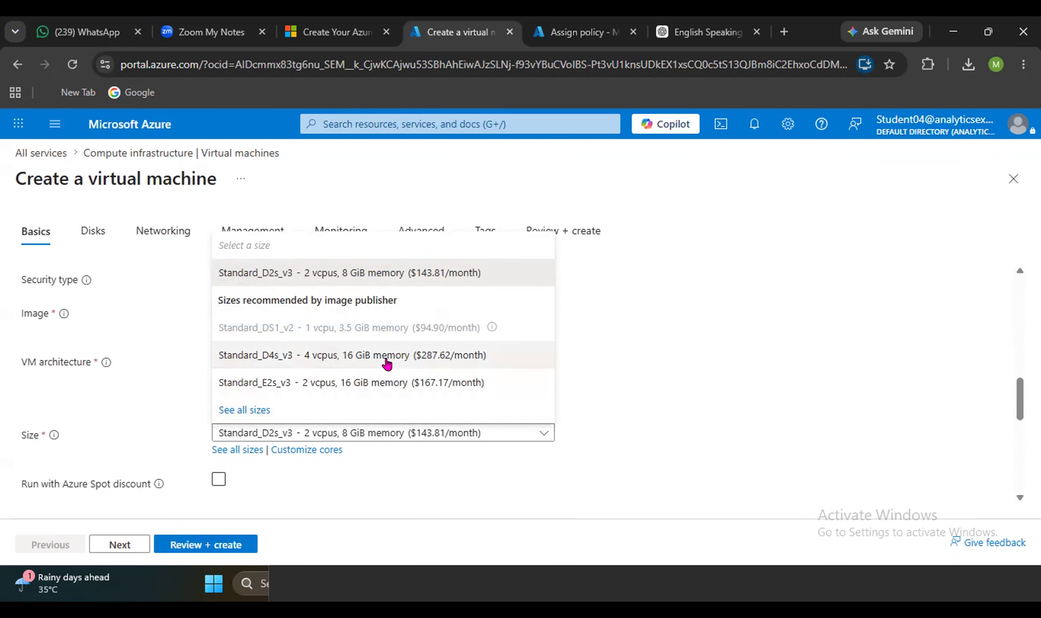
click(407, 363)
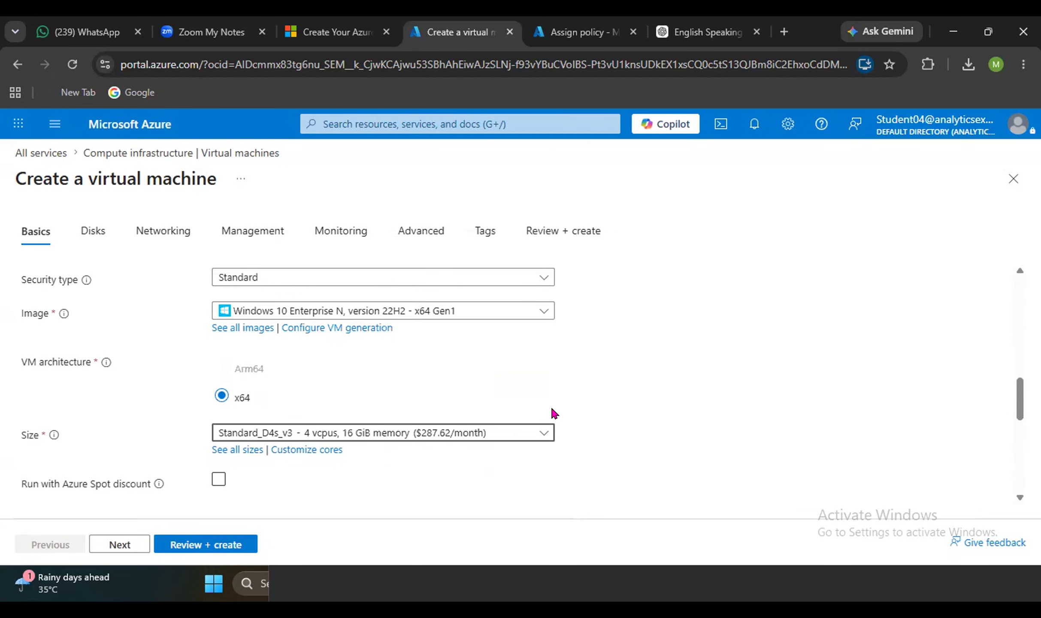
scroll(186, 400, down, 5)
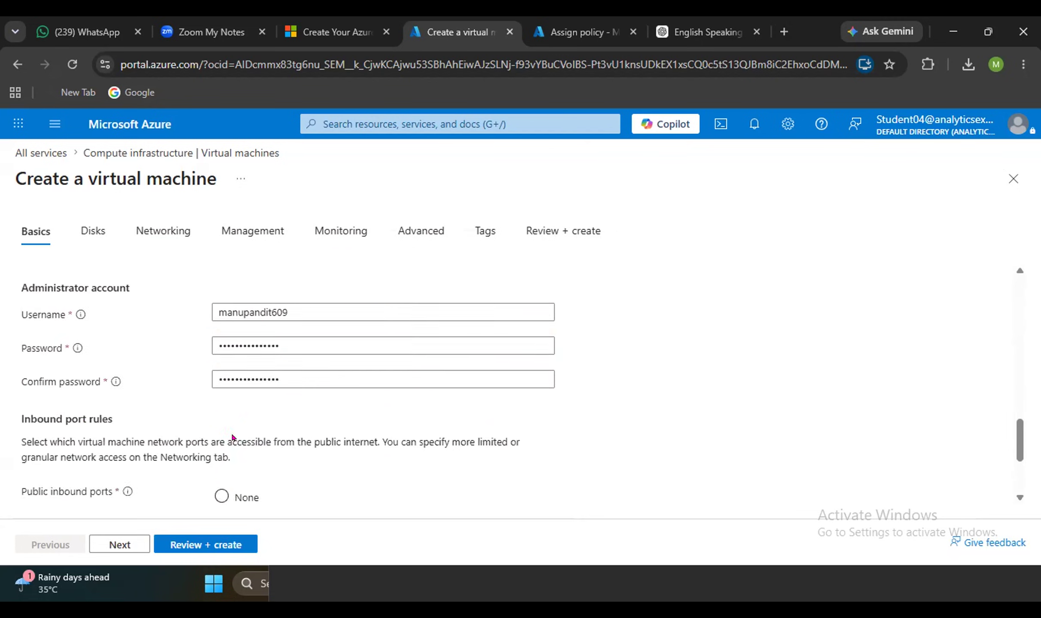
scroll(232, 437, down, 3)
click(212, 545)
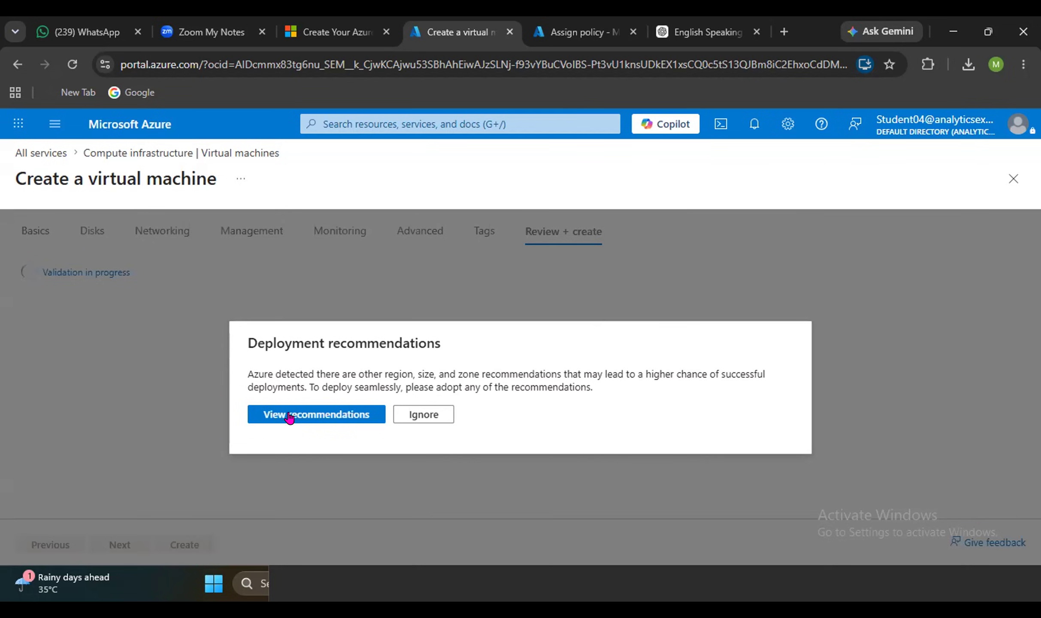
click(423, 415)
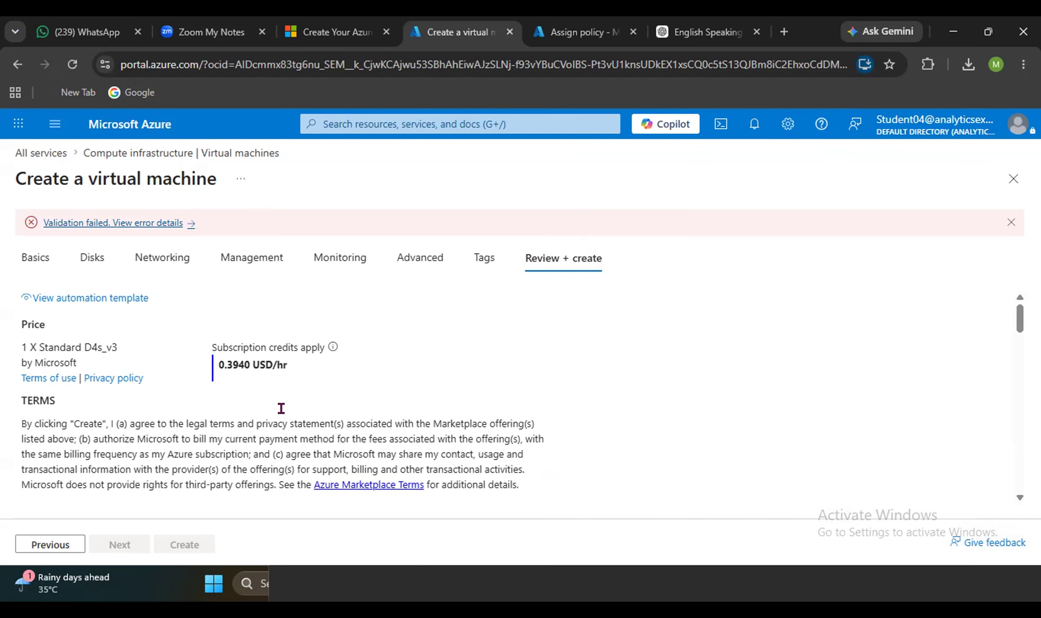
Read the allowed-size policy error for D4s_v3 and return to the Basics settings.
click(179, 224)
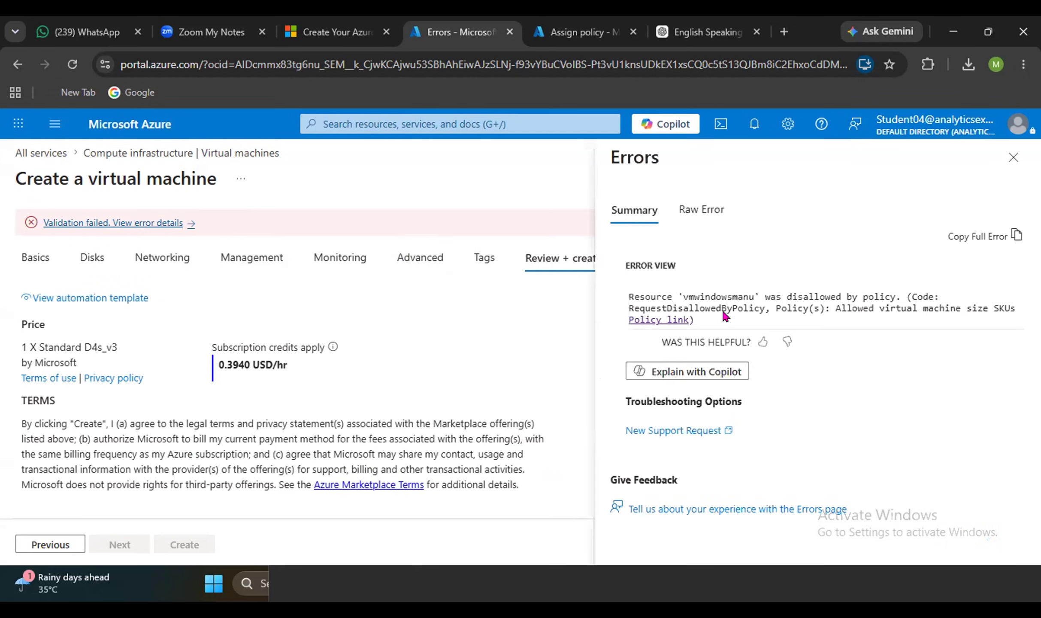
double_click(737, 285)
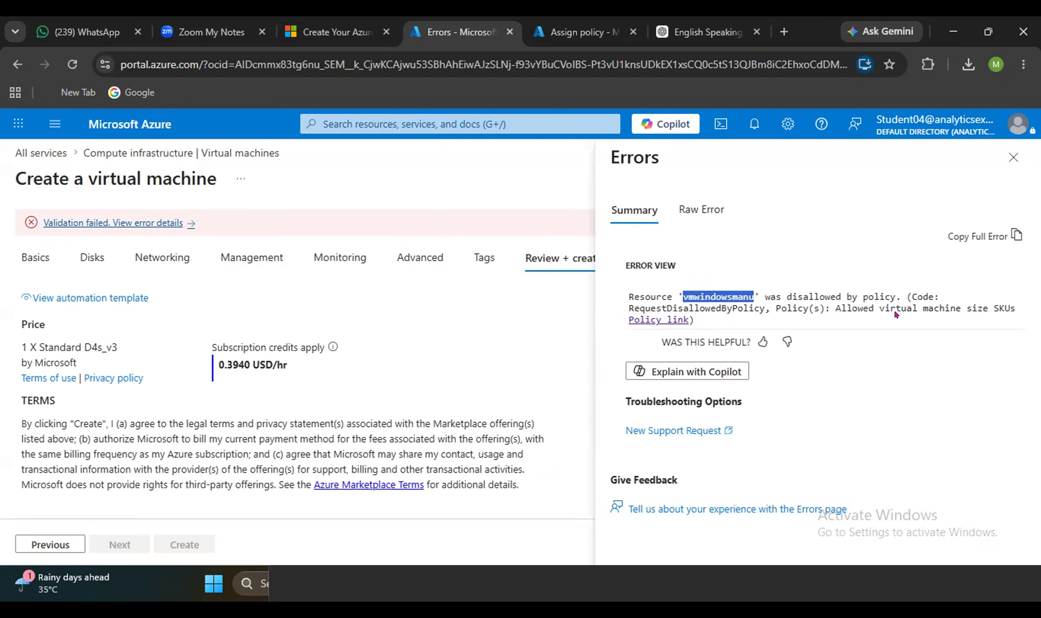
click(1013, 158)
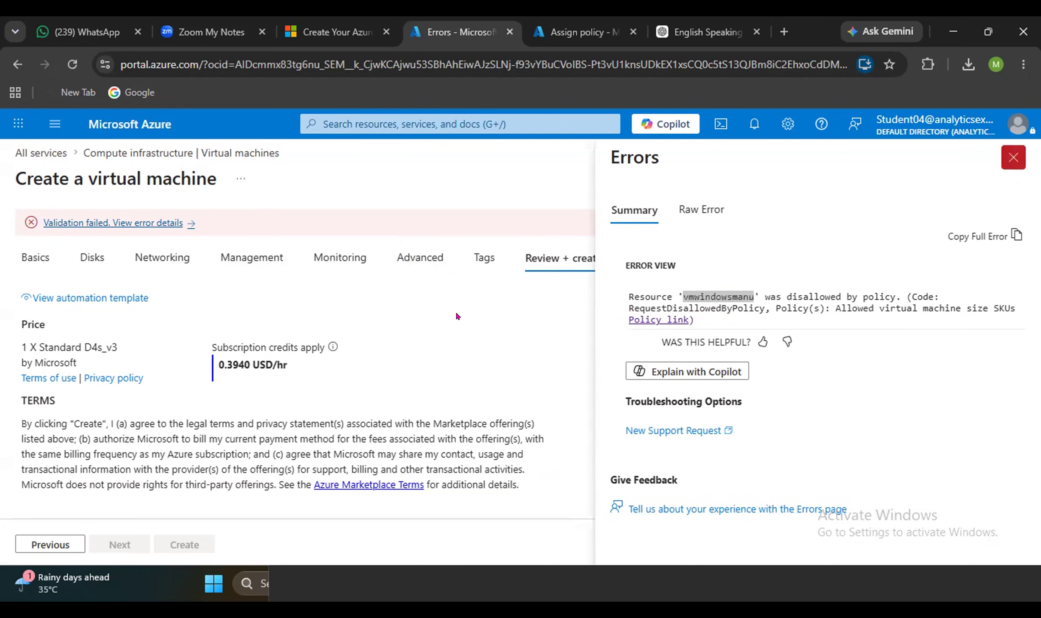
click(33, 255)
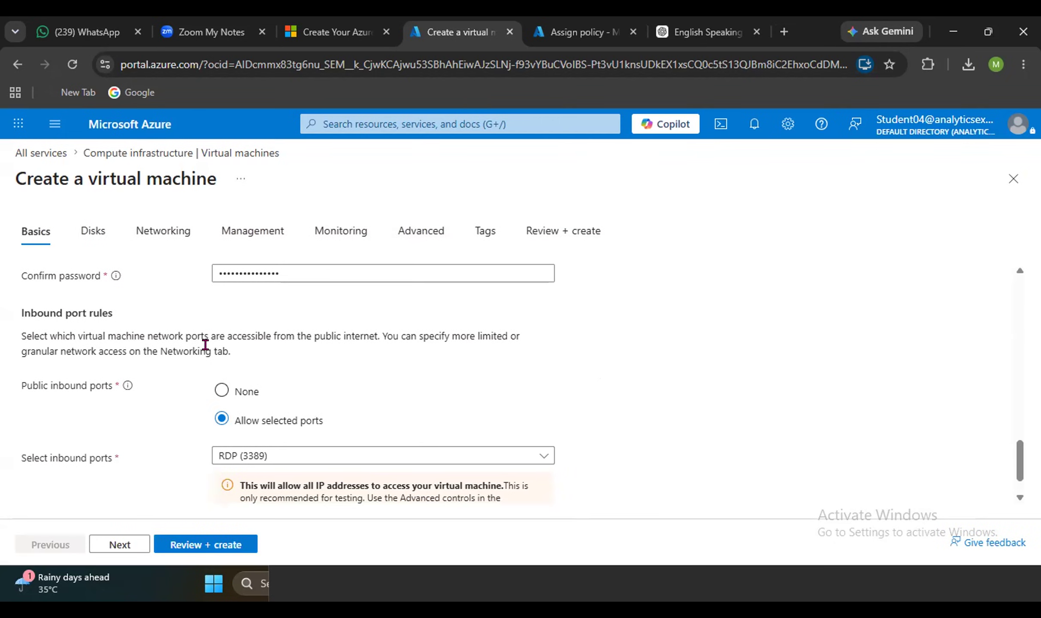
scroll(210, 357, down, 1)
scroll(210, 361, up, 6)
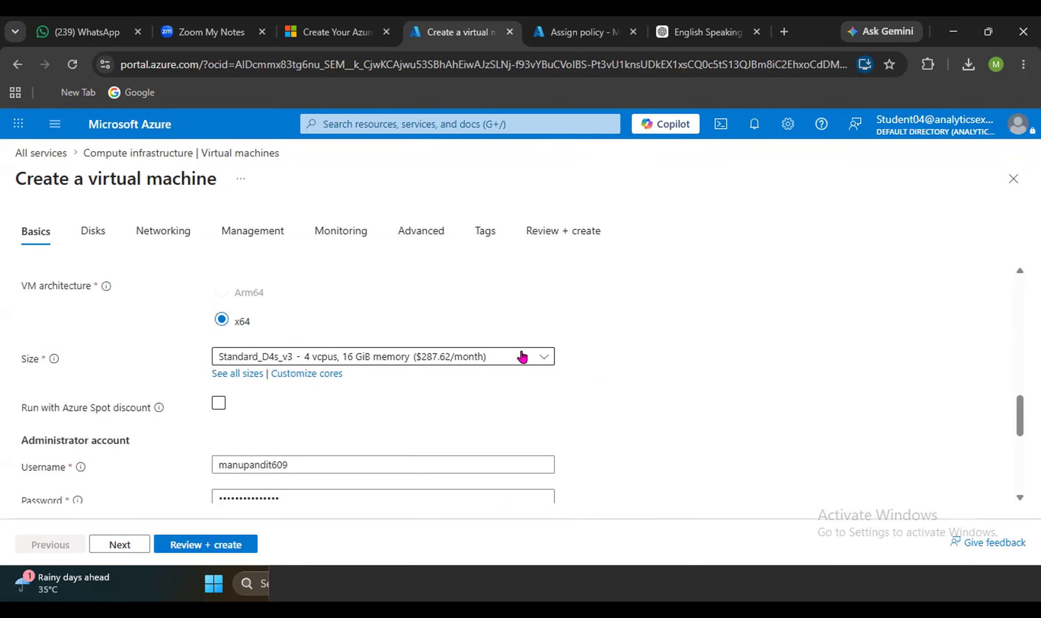
click(523, 356)
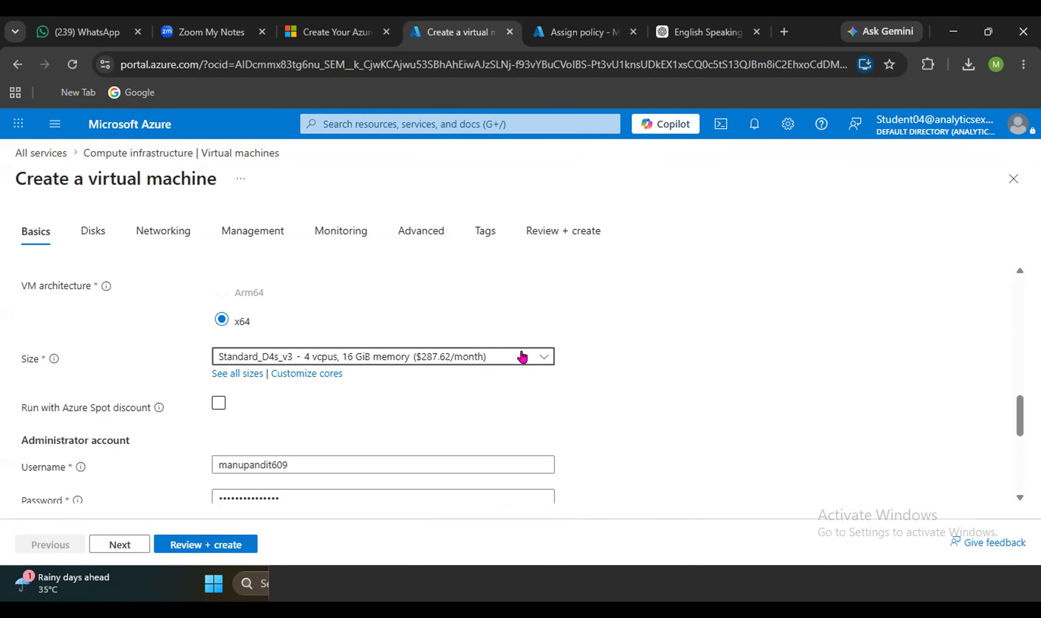
Choose D2as_v4 (2 vCPUs, 8 GiB) from the full D-Series v4 size catalogue.
click(246, 545)
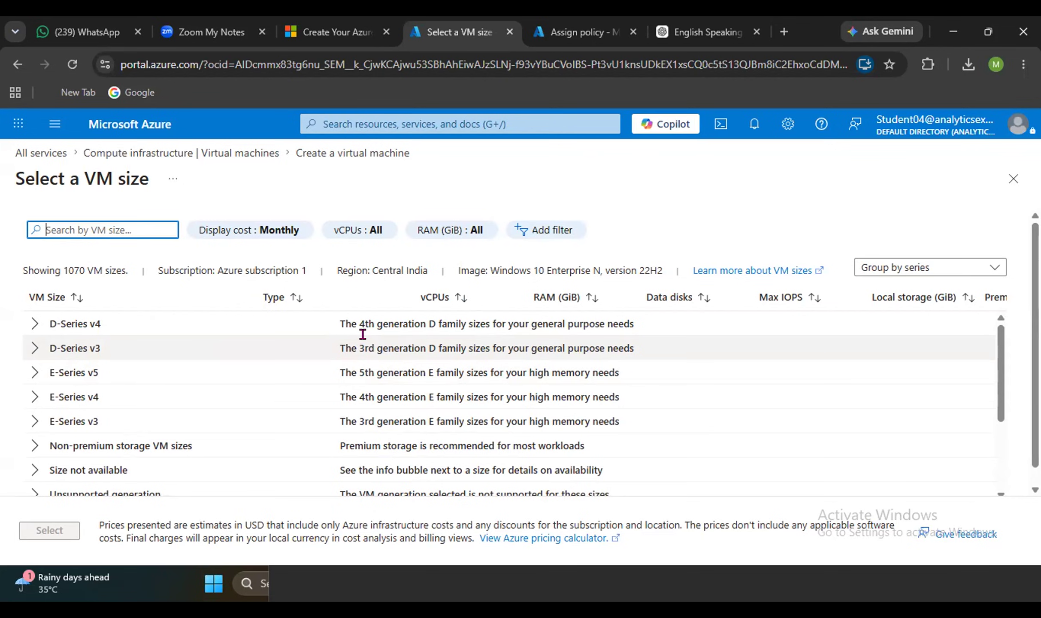
click(24, 335)
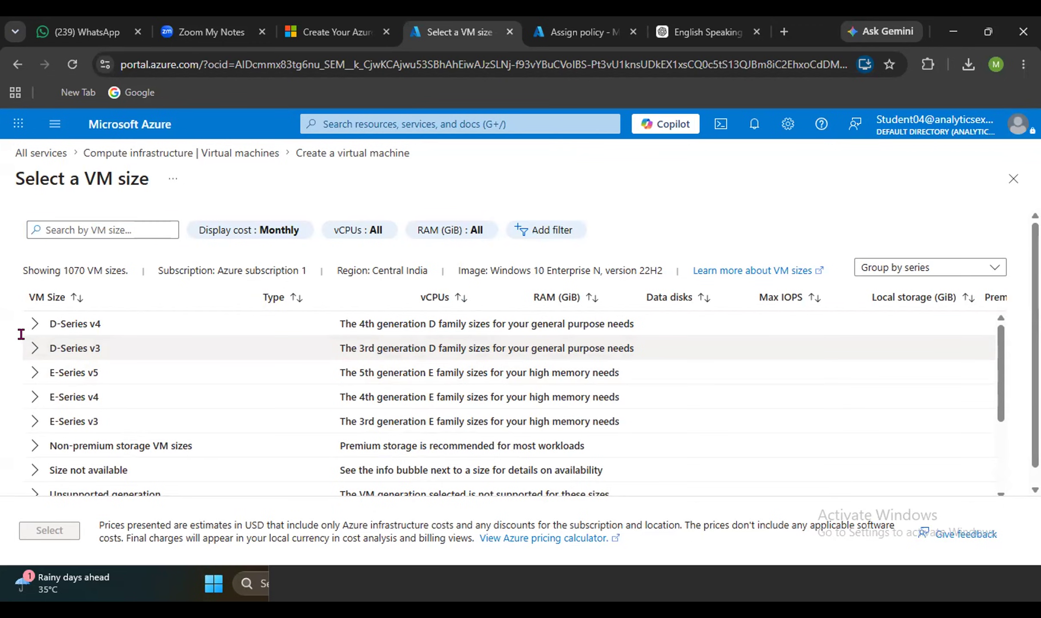
click(34, 348)
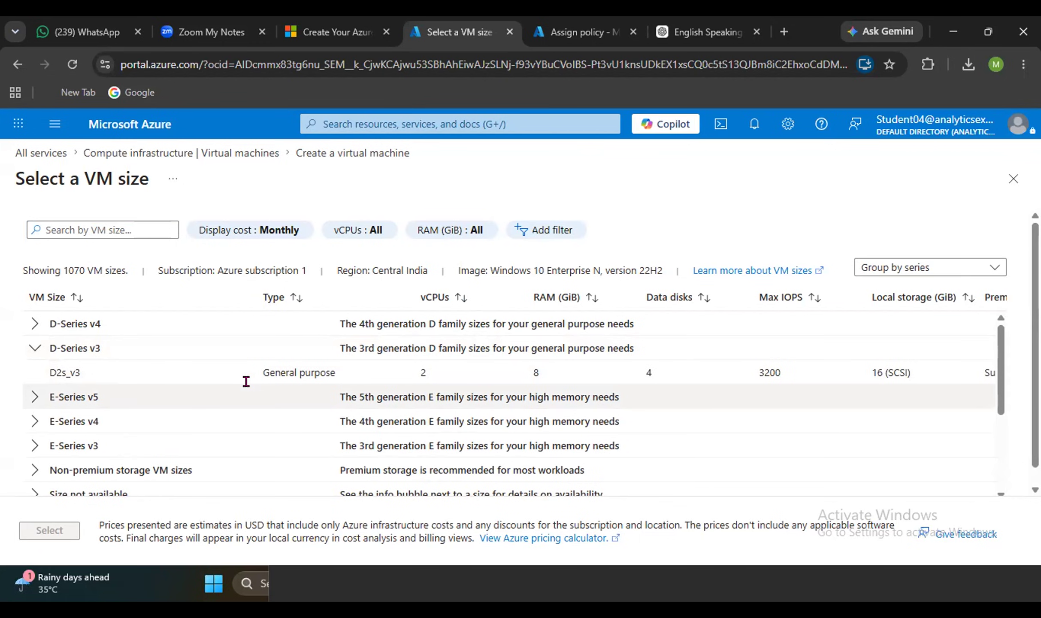
click(32, 325)
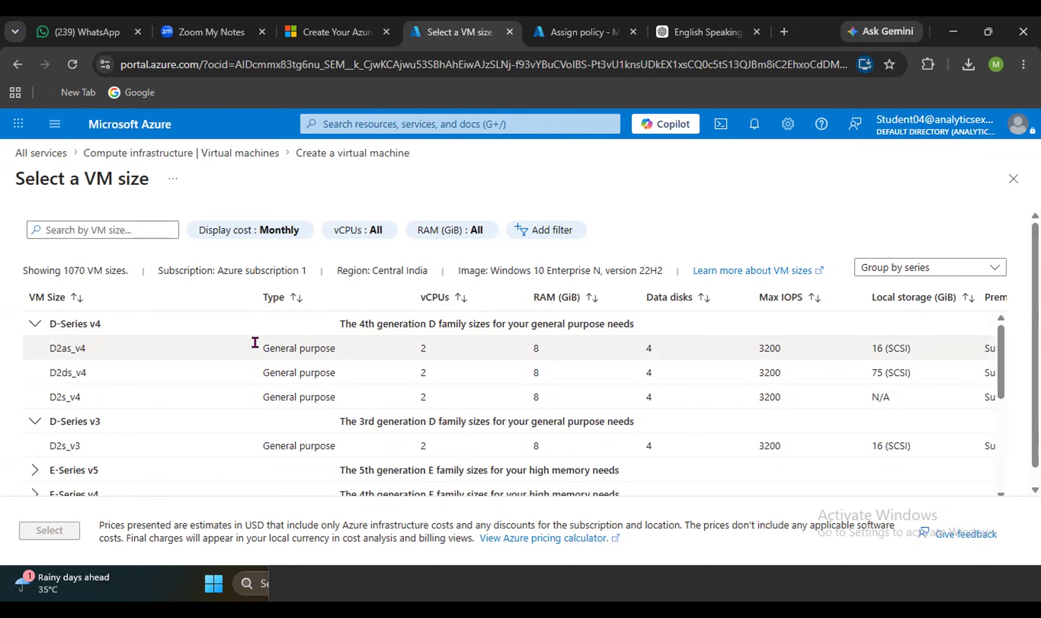
double_click(275, 350)
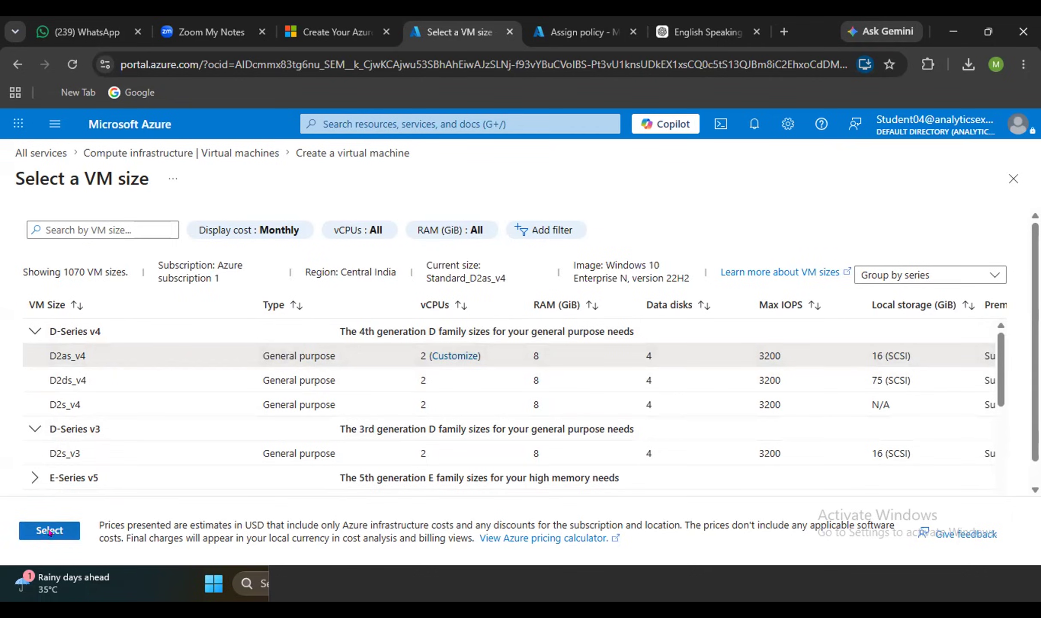
click(46, 532)
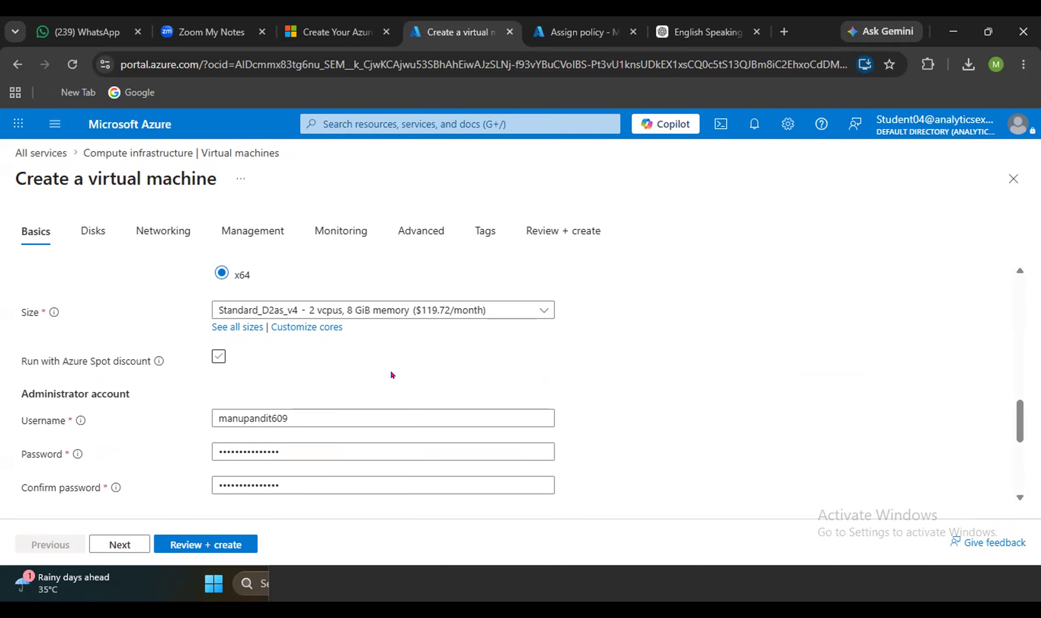
Revalidate vmwindowsmanu with the D2as_v4 size, review the summary and create it.
click(211, 547)
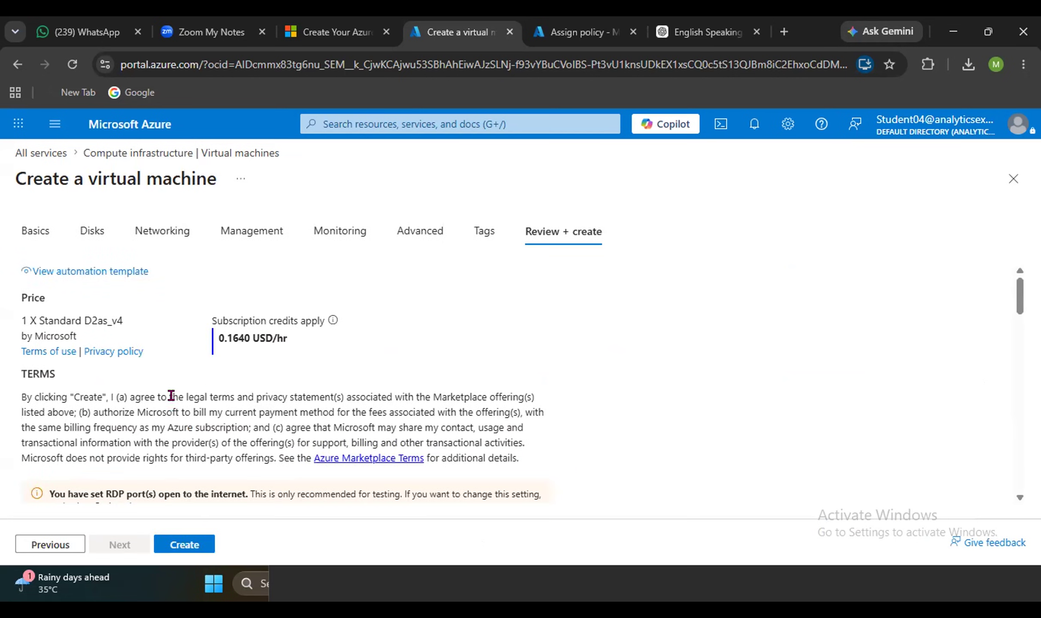
scroll(180, 442, down, 3)
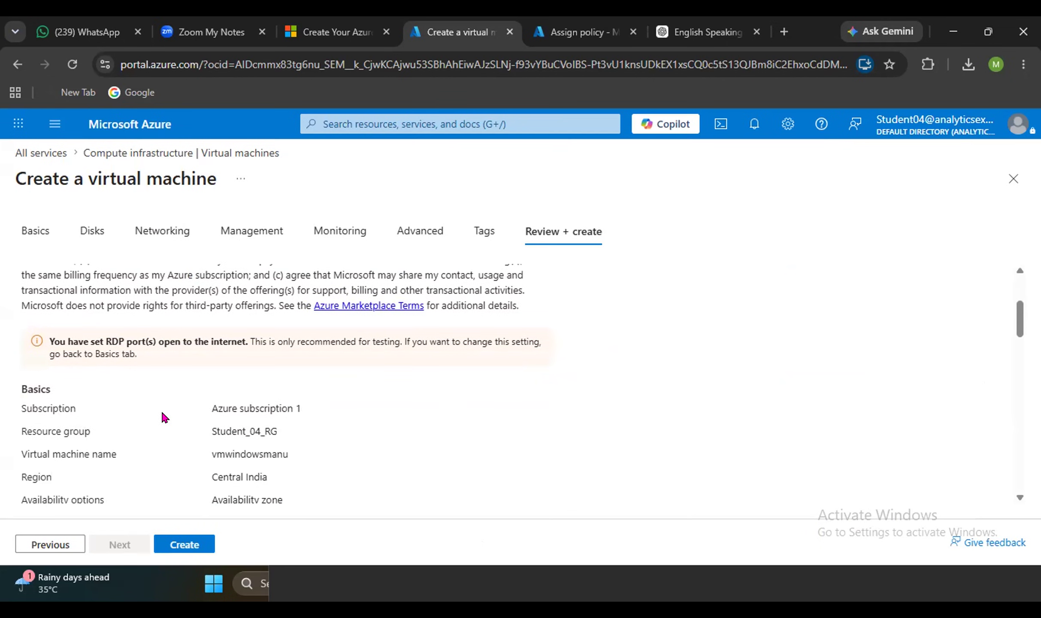
scroll(164, 418, up, 1)
scroll(164, 417, up, 3)
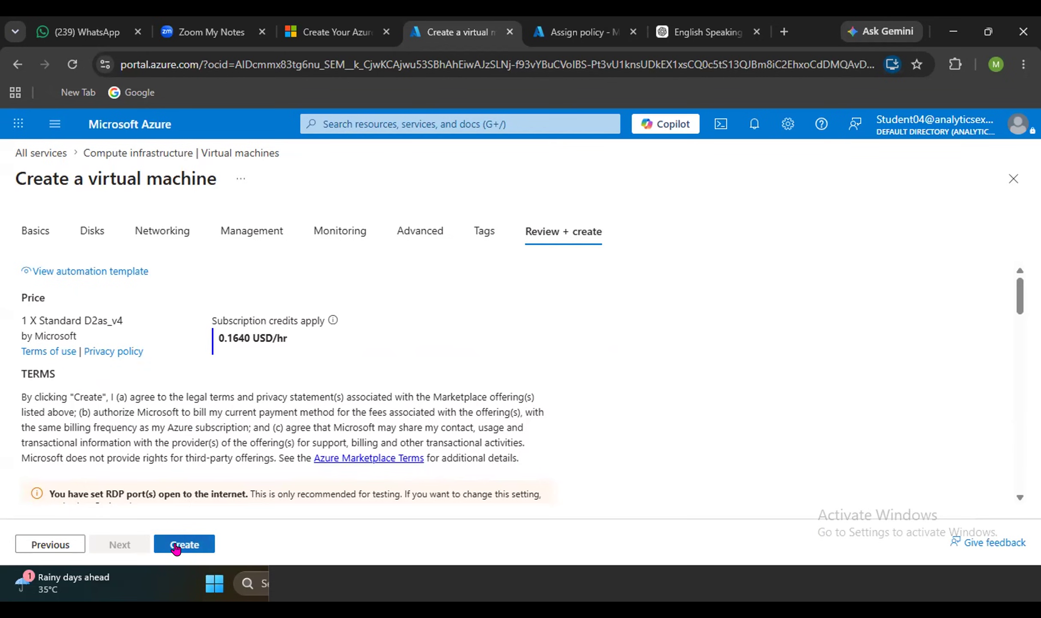
click(176, 548)
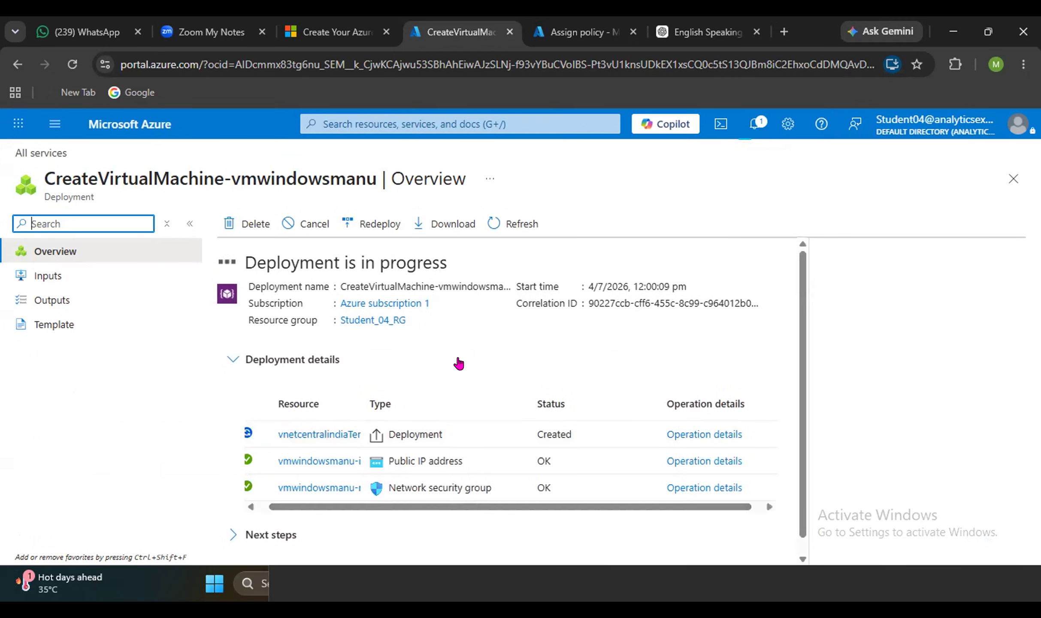
Monitor Deployment details as the vmwindowsmanu network resources and VM are created.
scroll(442, 377, down, 1)
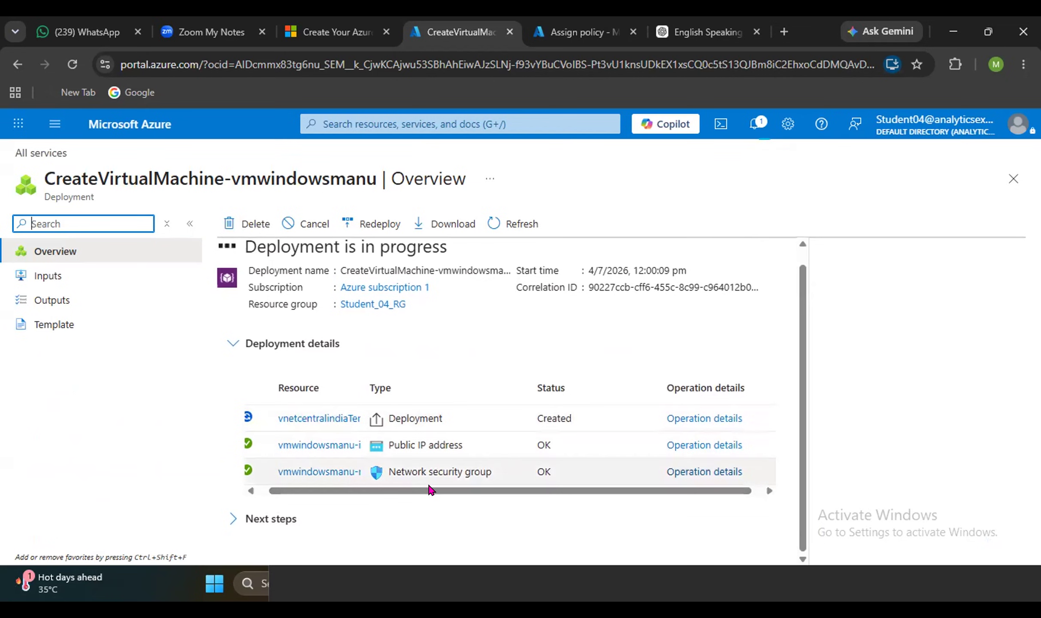
drag(381, 489, 311, 423)
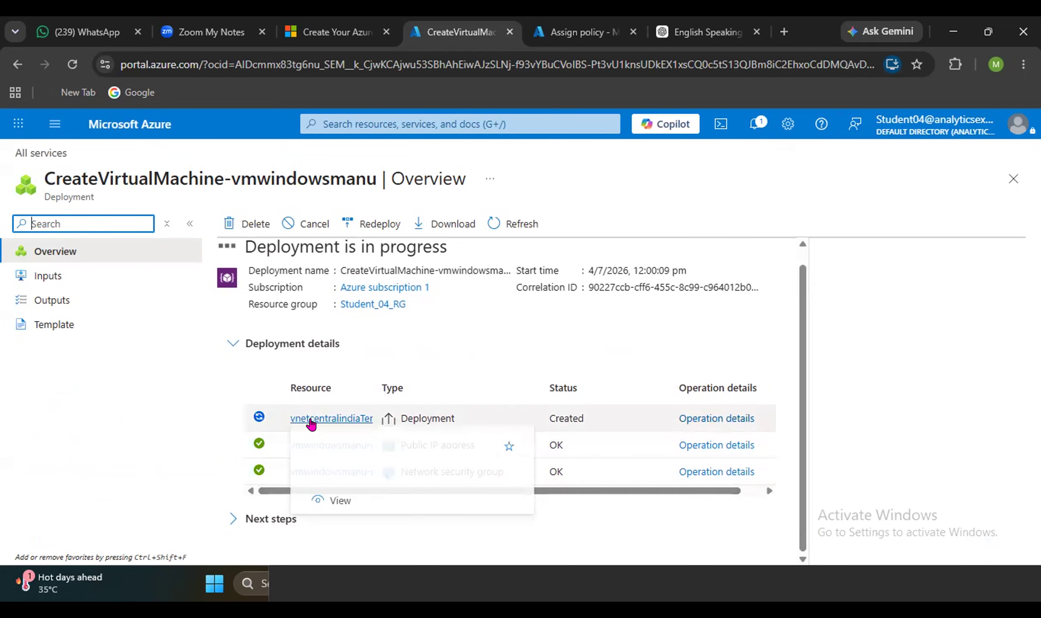
mouse_move(328, 424)
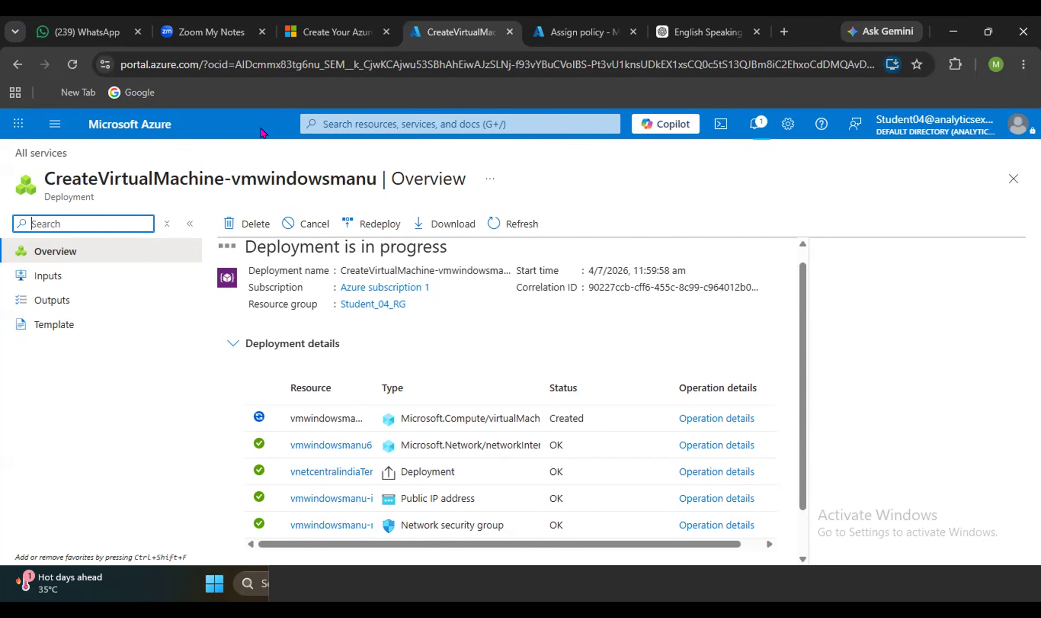
Confirm the vmwindowsmanu deployment to Student_04_RG is complete and close the Deployment succeeded notification.
scroll(407, 332, down, 1)
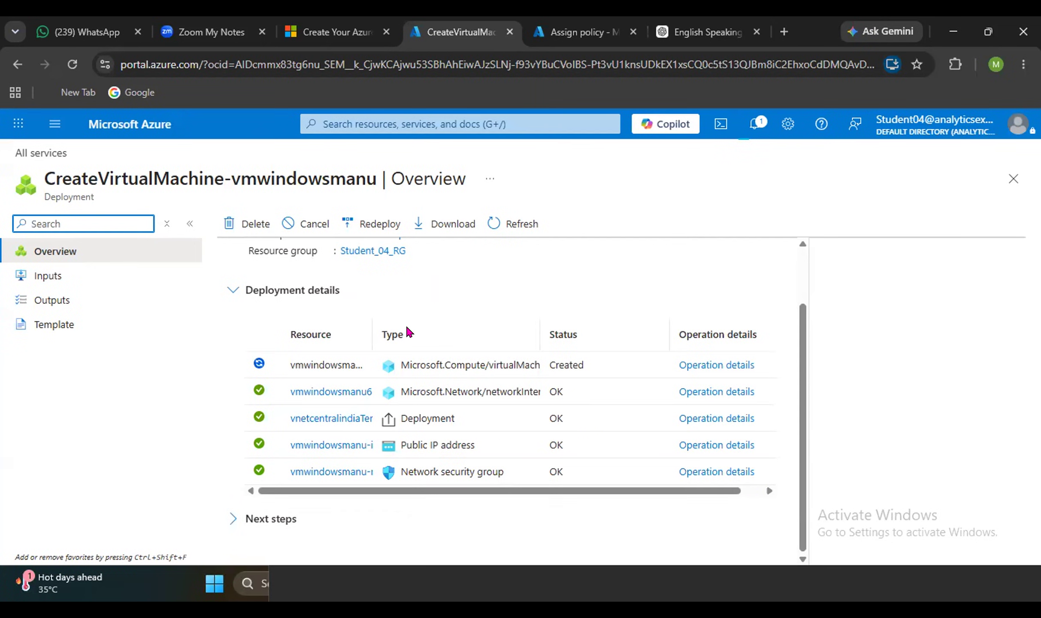
scroll(409, 332, up, 2)
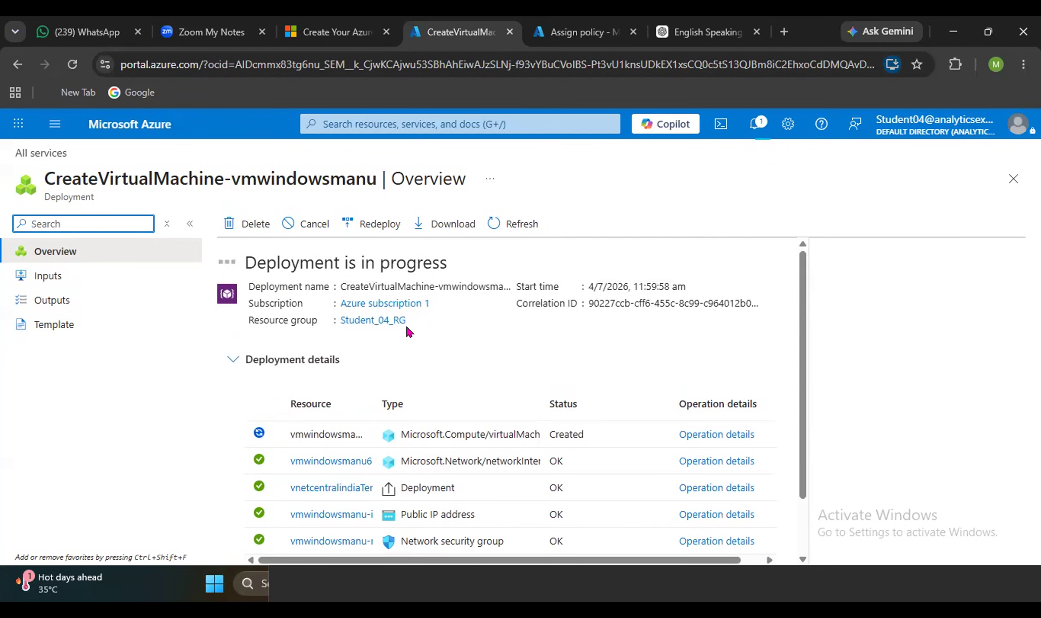
scroll(409, 332, down, 1)
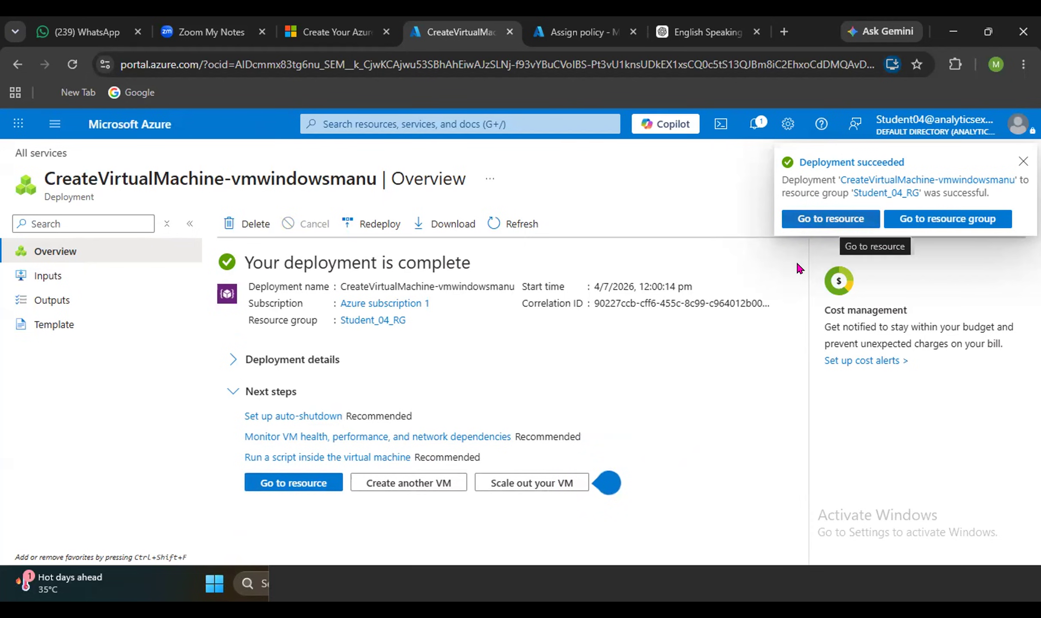
click(1021, 161)
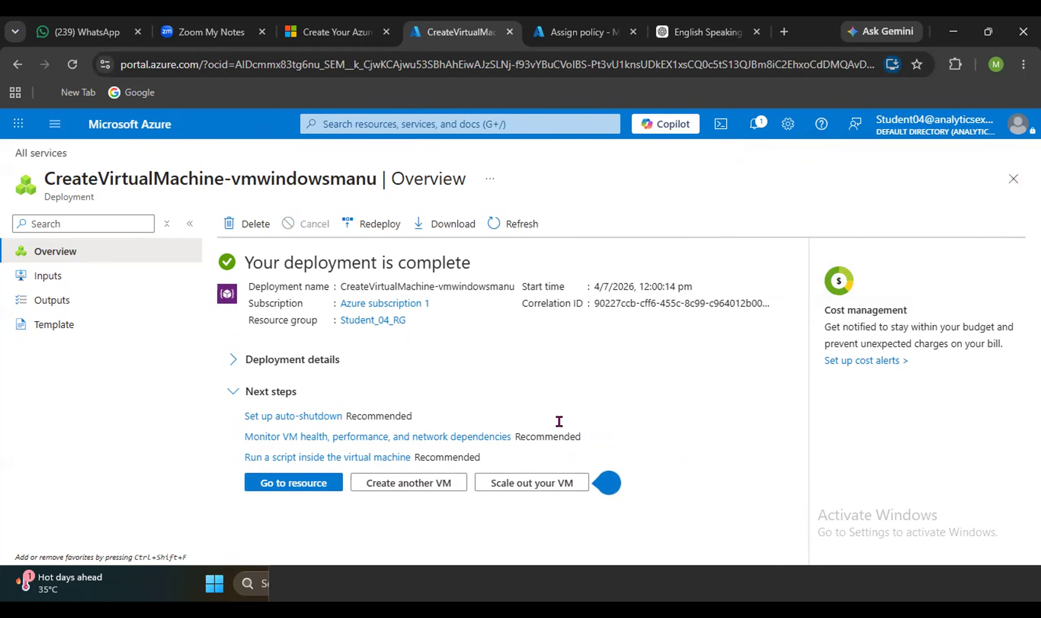
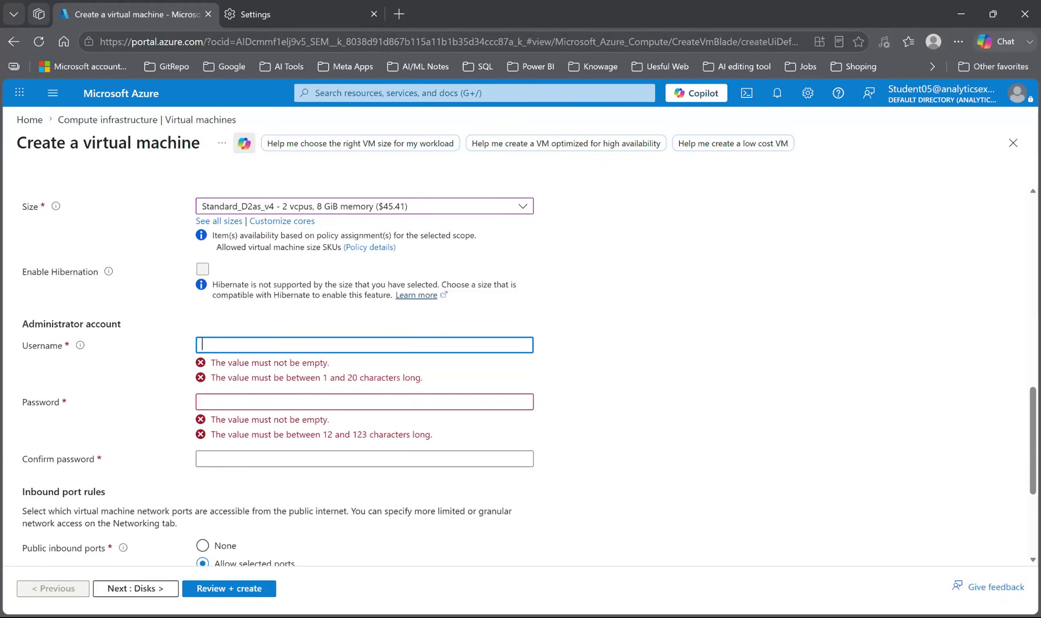
Scroll the page and focus the administrator username field.
scroll(515, 365, up, 5)
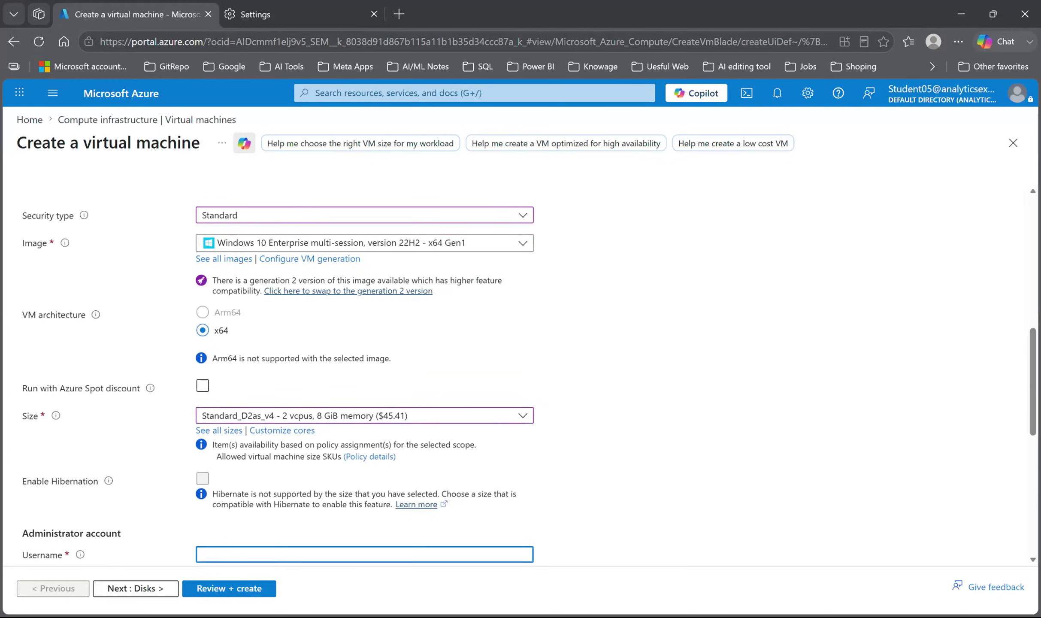
scroll(516, 364, down, 5)
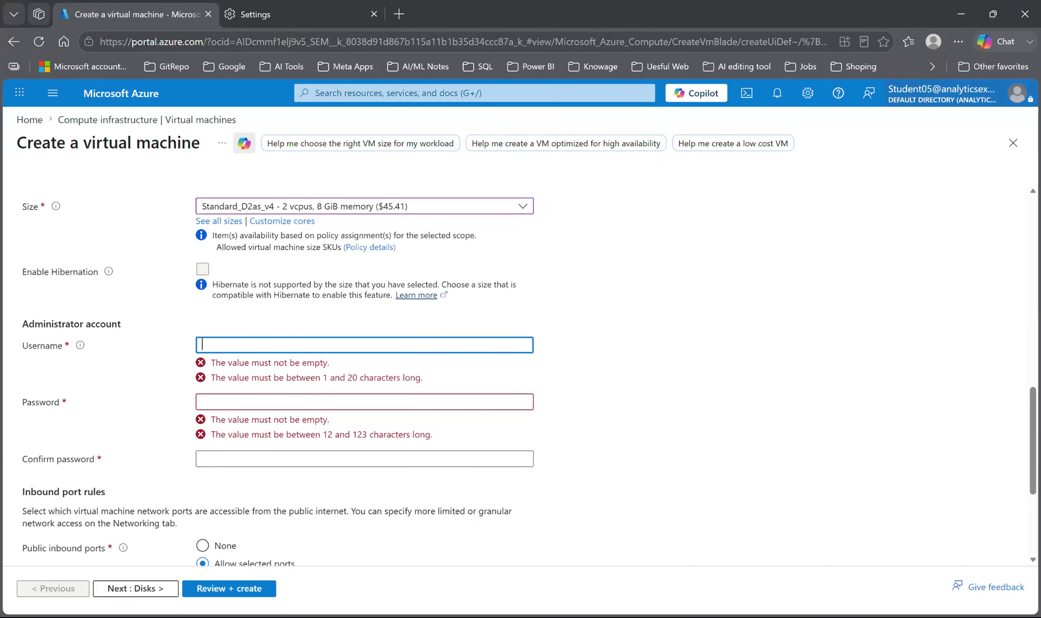
scroll(412, 366, down, 5)
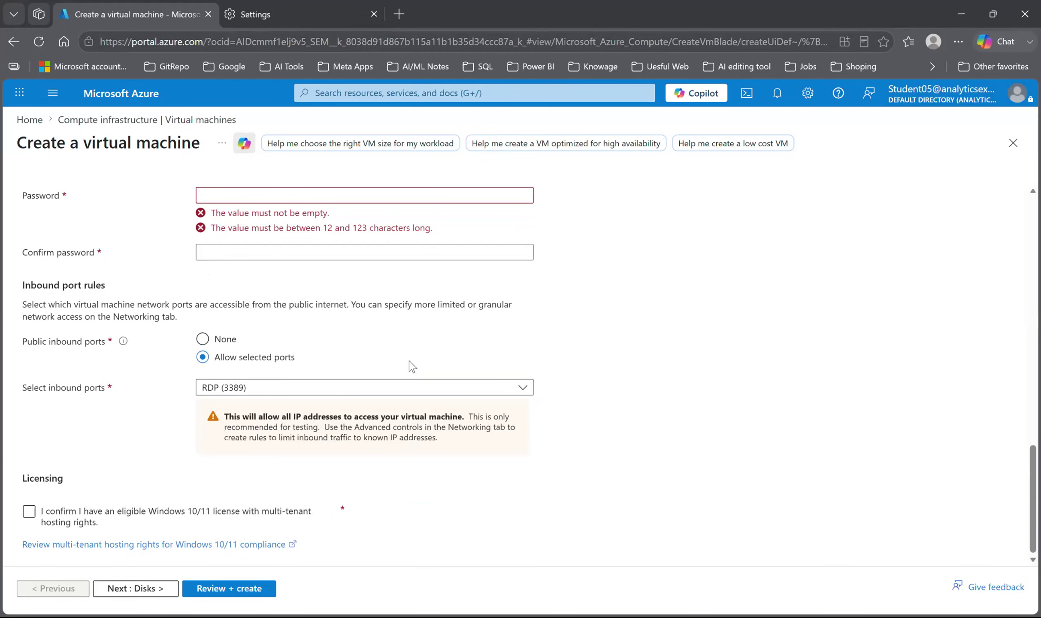
scroll(412, 366, up, 5)
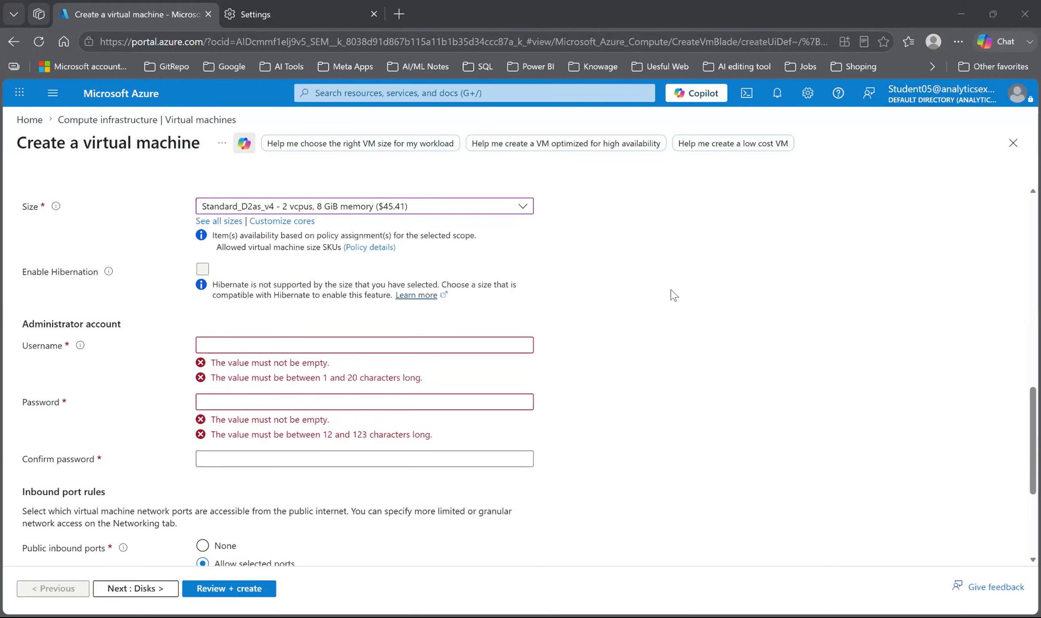
click(365, 345)
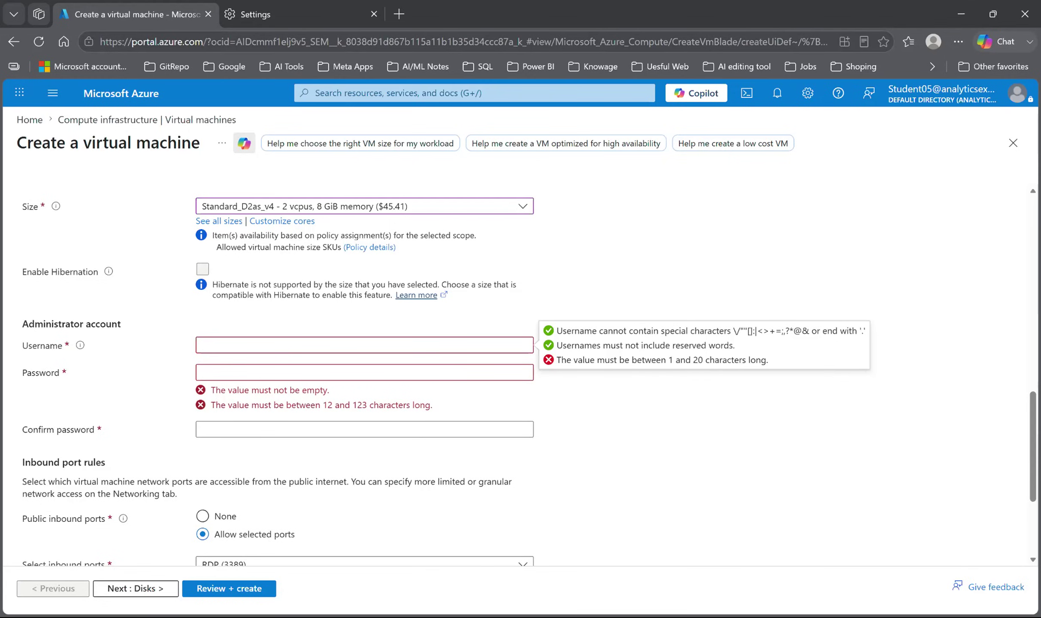
click(365, 345)
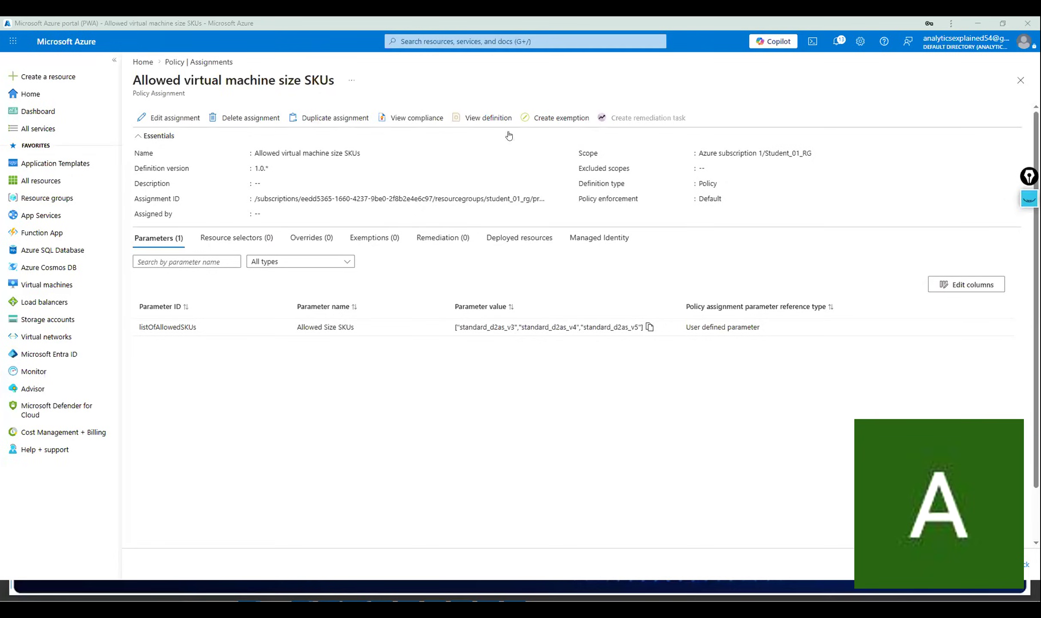
Return to Home and open Virtual machines from the search suggestions.
click(150, 63)
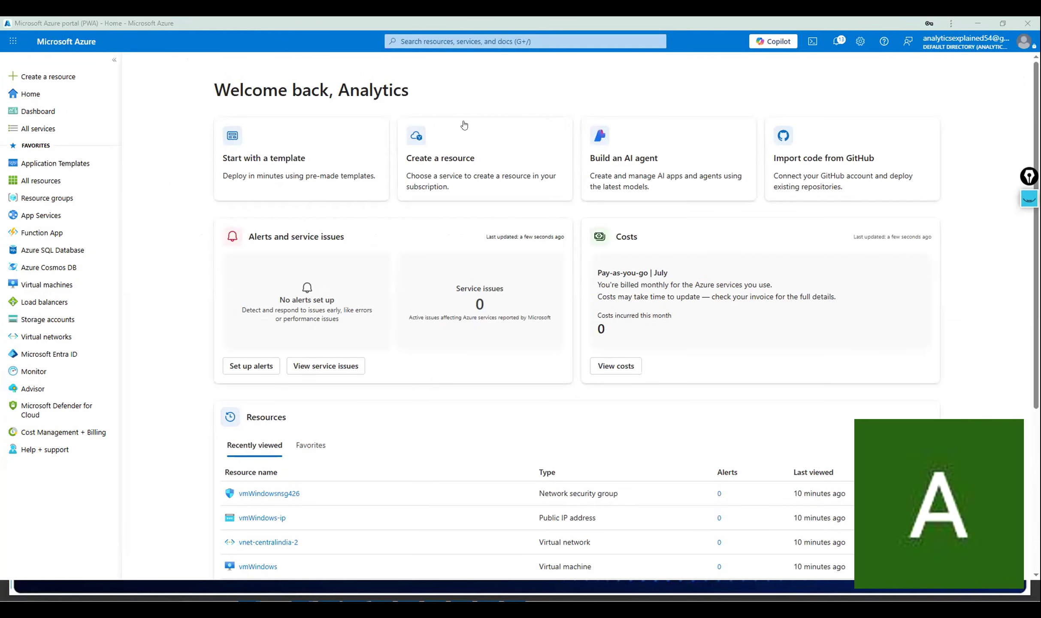
click(494, 41)
click(467, 207)
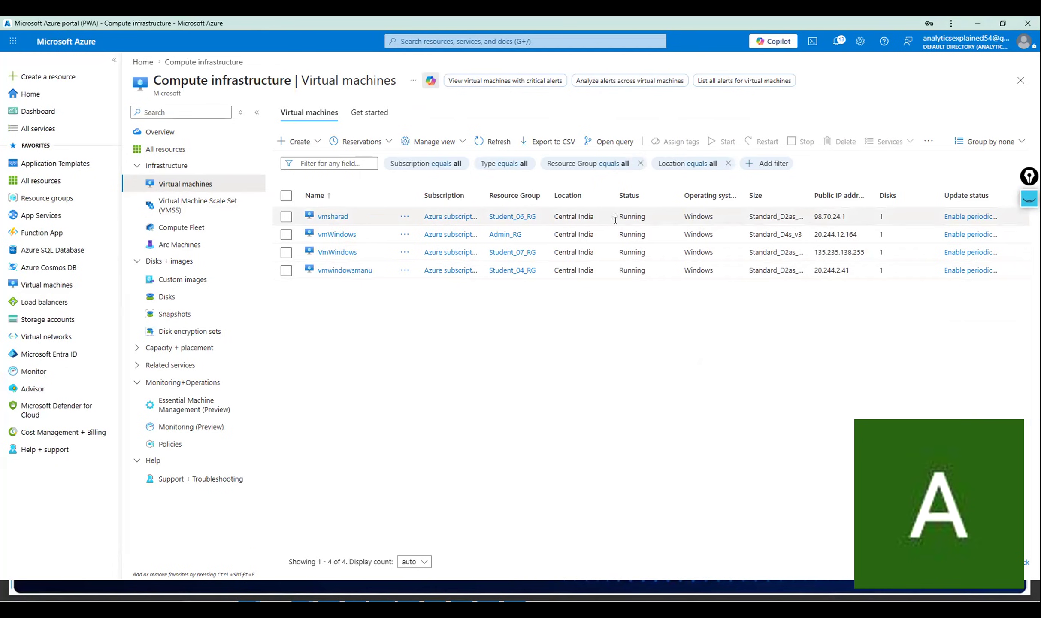
Open vmsharad, confirm its status is Running, and bring up its Auto-shutdown page.
click(337, 216)
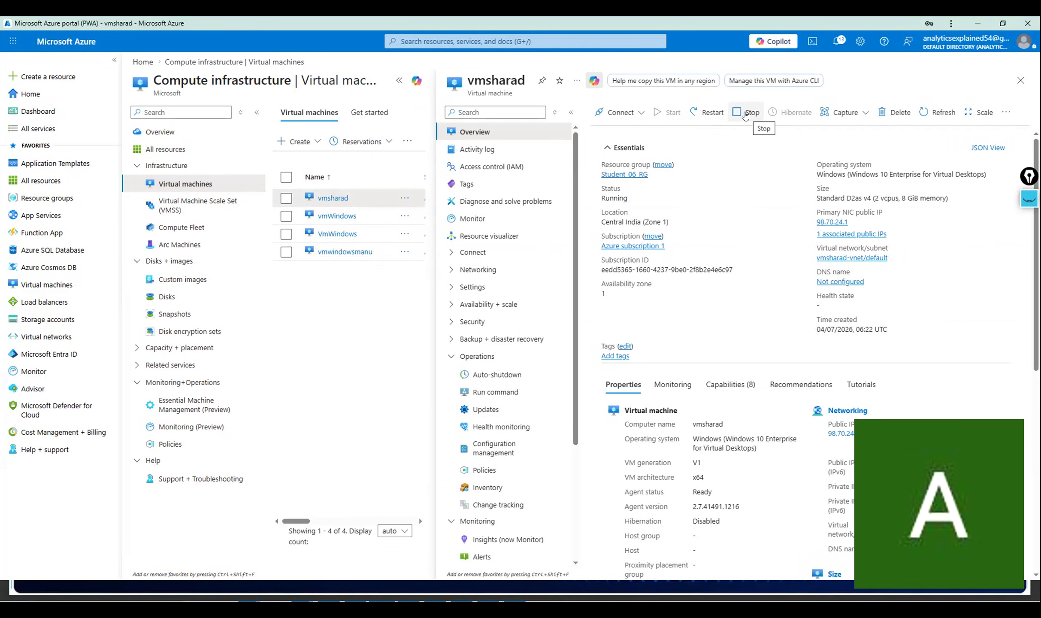
drag(600, 187, 639, 196)
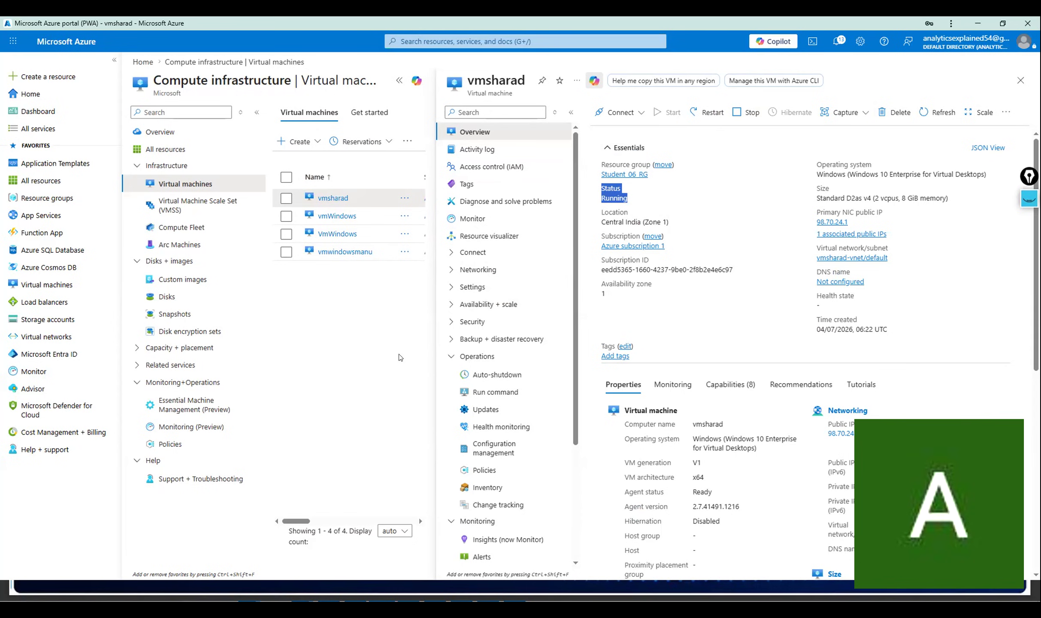
click(498, 376)
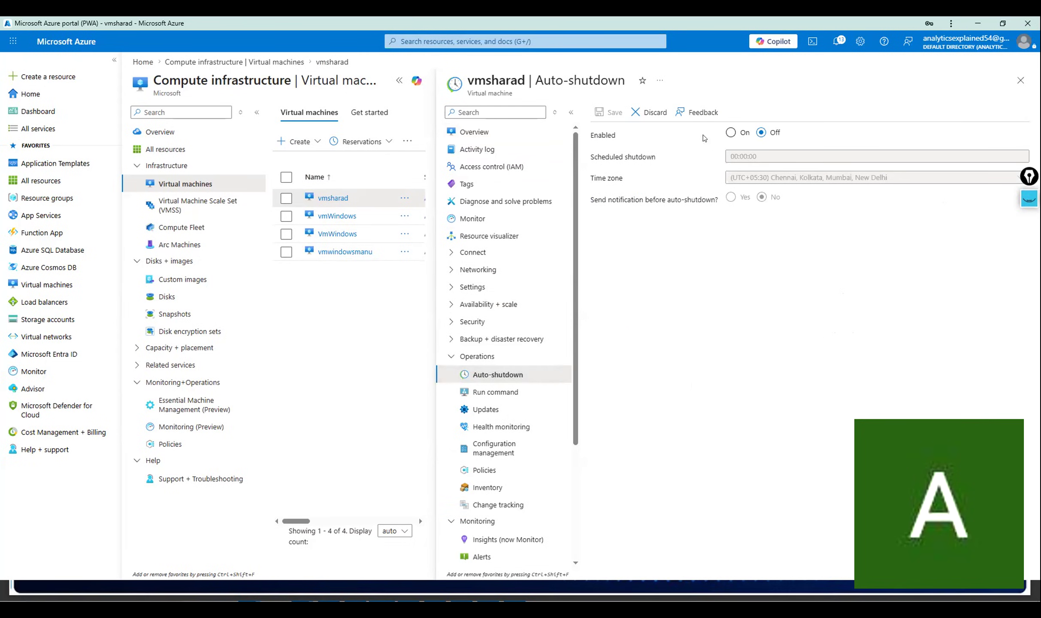
Turn vmsharad's auto-shutdown on, discard it so it stays off, and return to Overview.
click(732, 134)
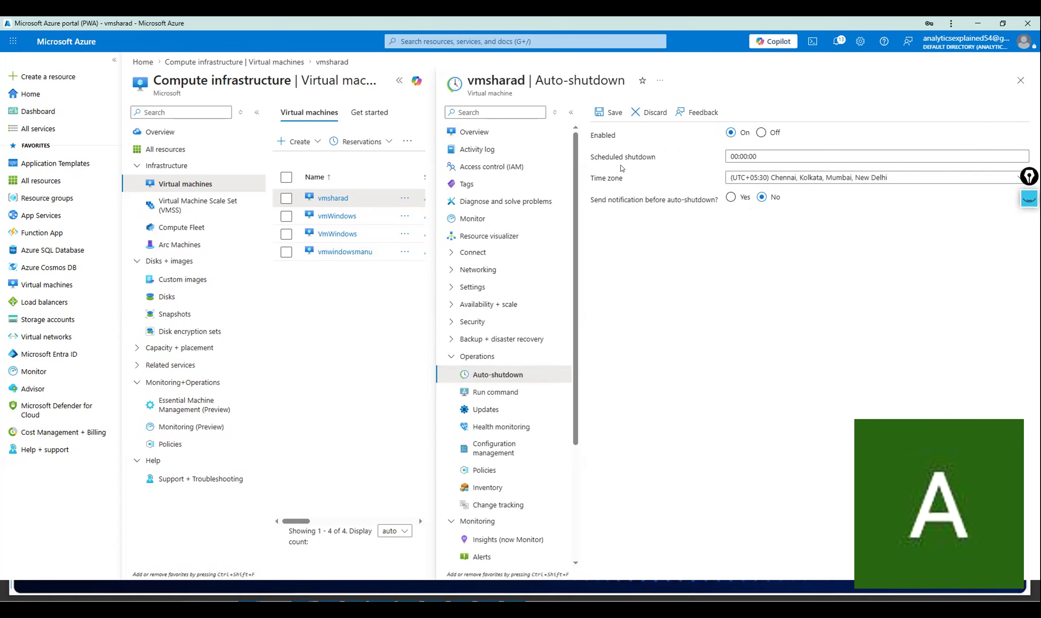
click(637, 115)
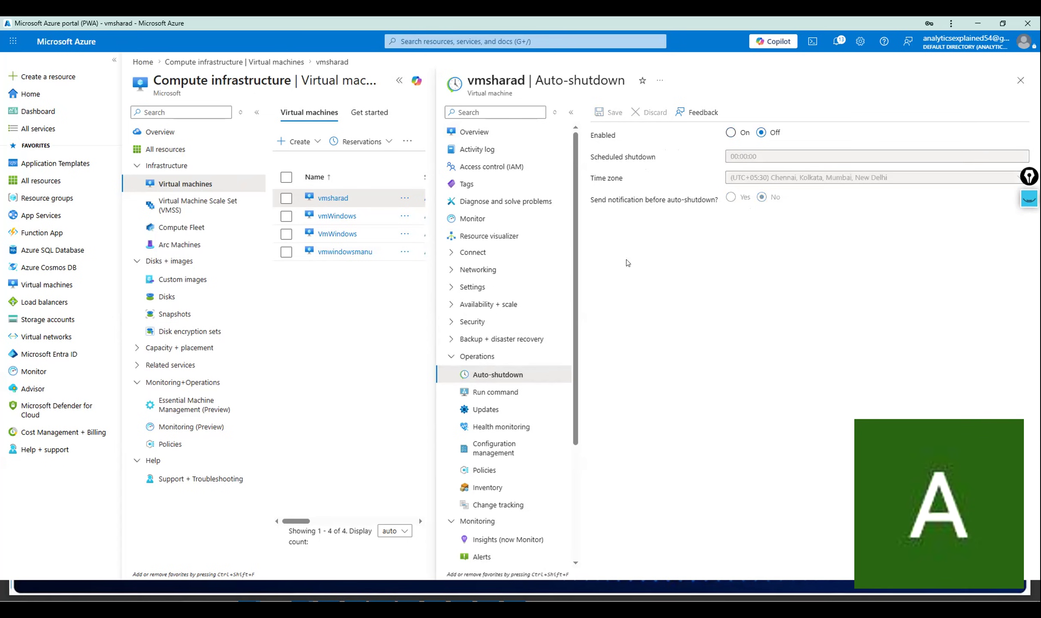
click(475, 132)
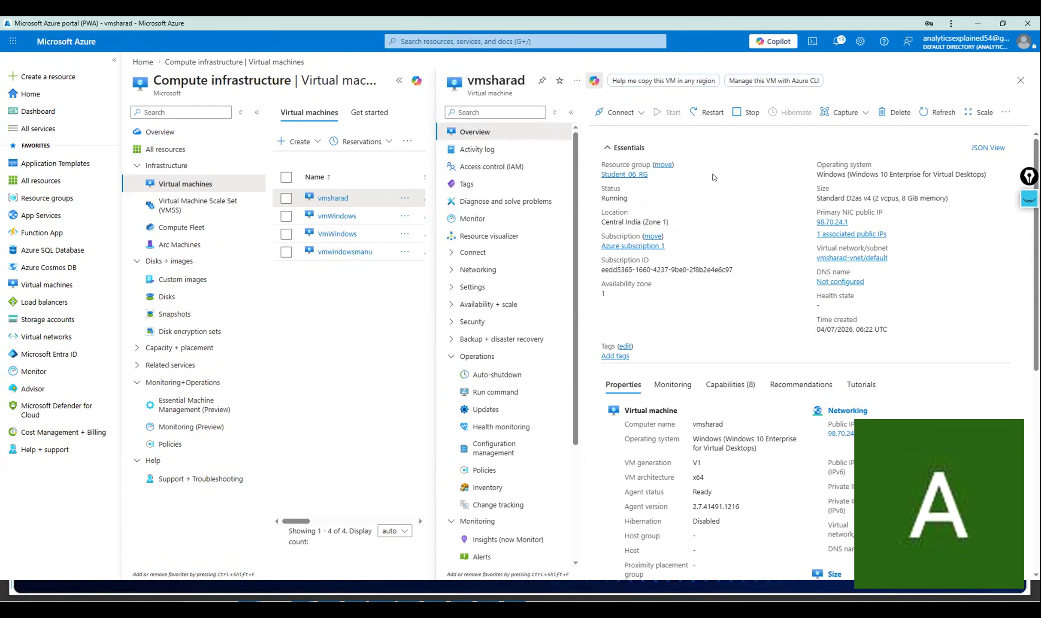
Stop vmsharad, dismiss the success notice, and verify its status reads Stopped (deallocated).
click(744, 115)
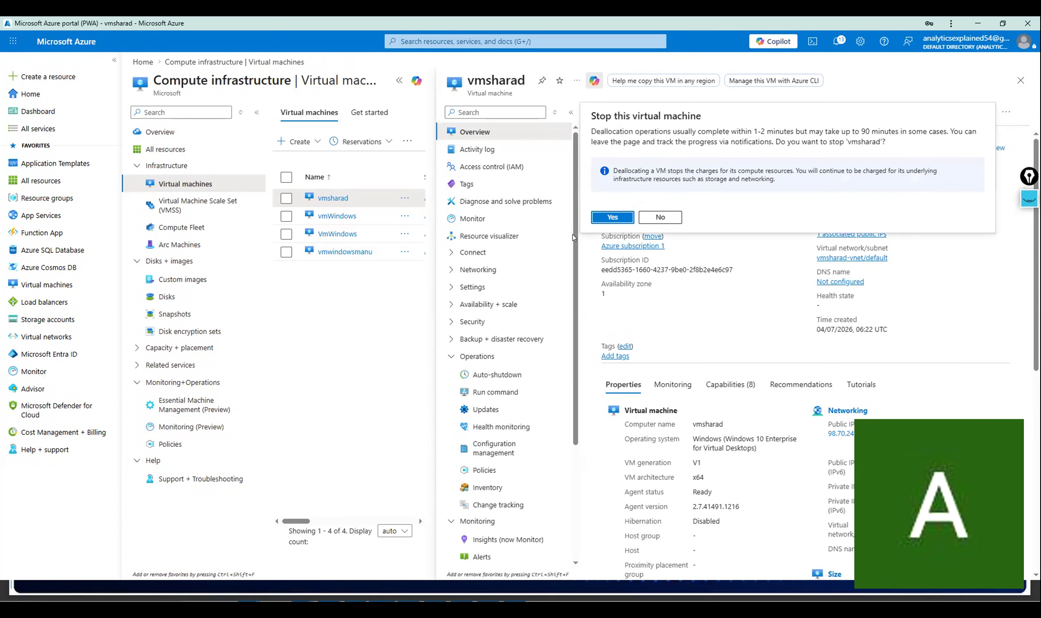
click(607, 218)
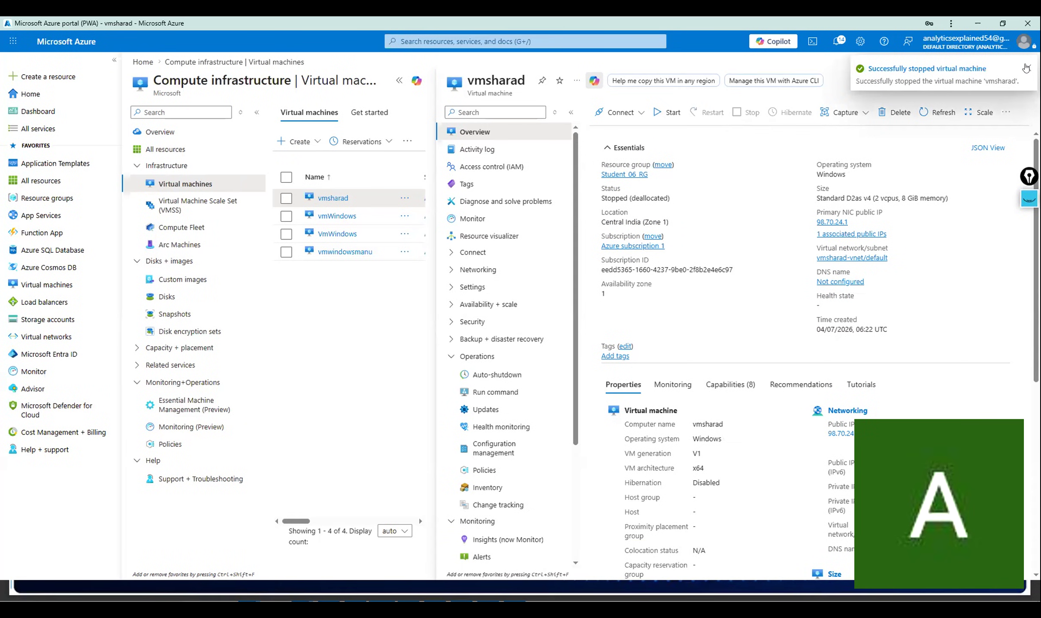
click(1025, 68)
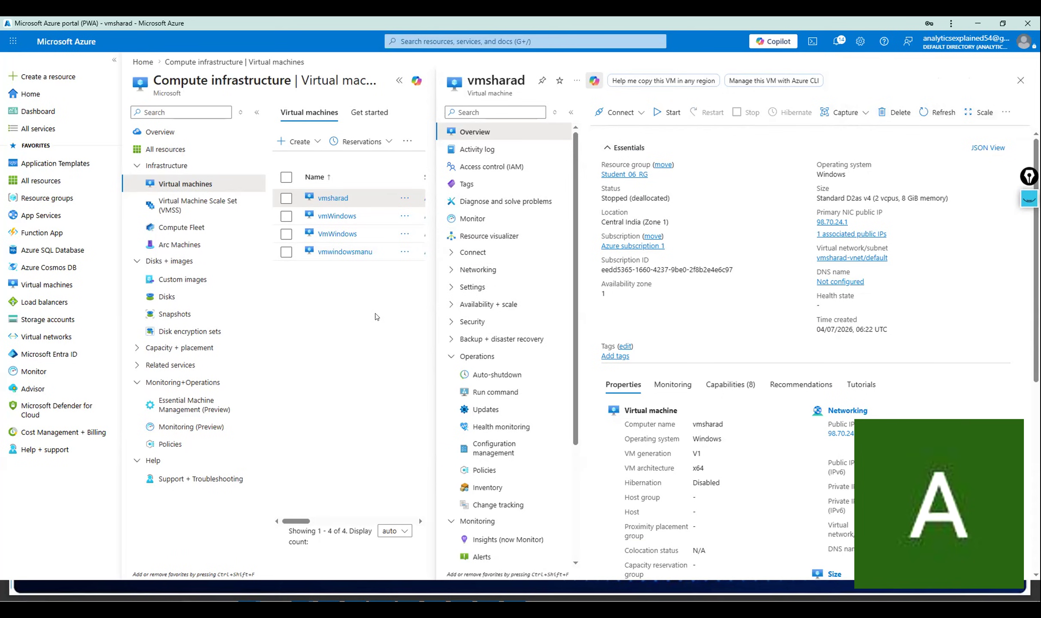
click(319, 200)
click(289, 323)
triple_click(640, 197)
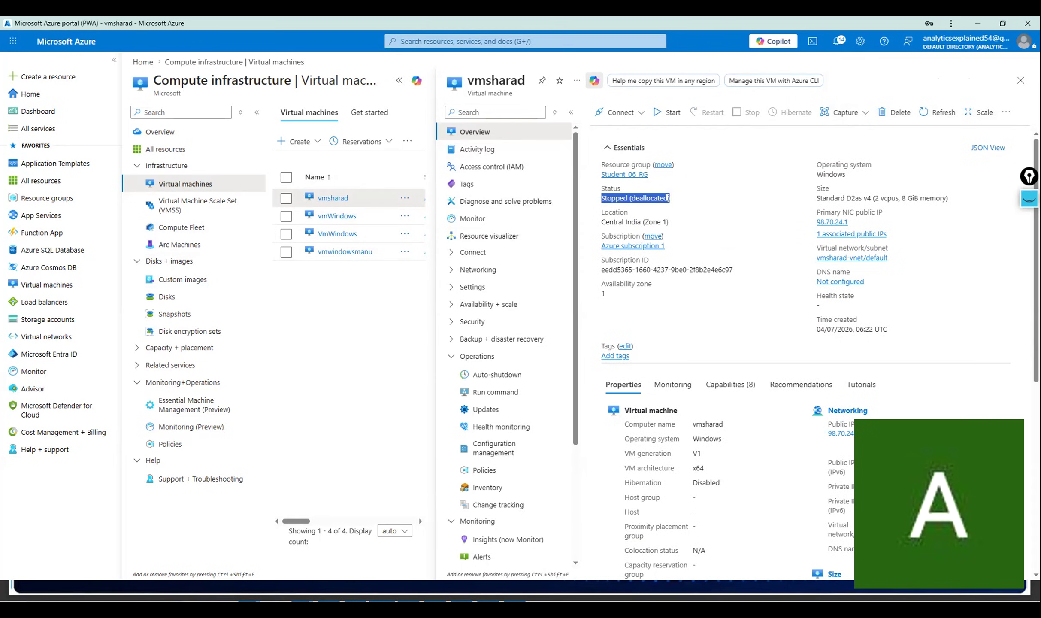
double_click(639, 197)
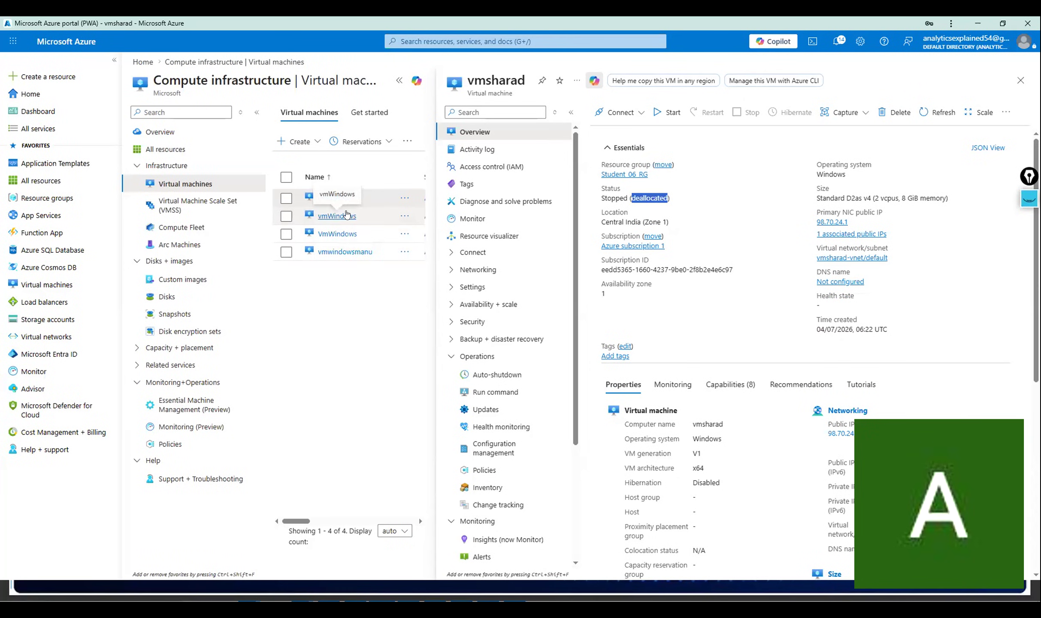
Stop the vmWindows virtual machine and confirm with Yes.
click(347, 215)
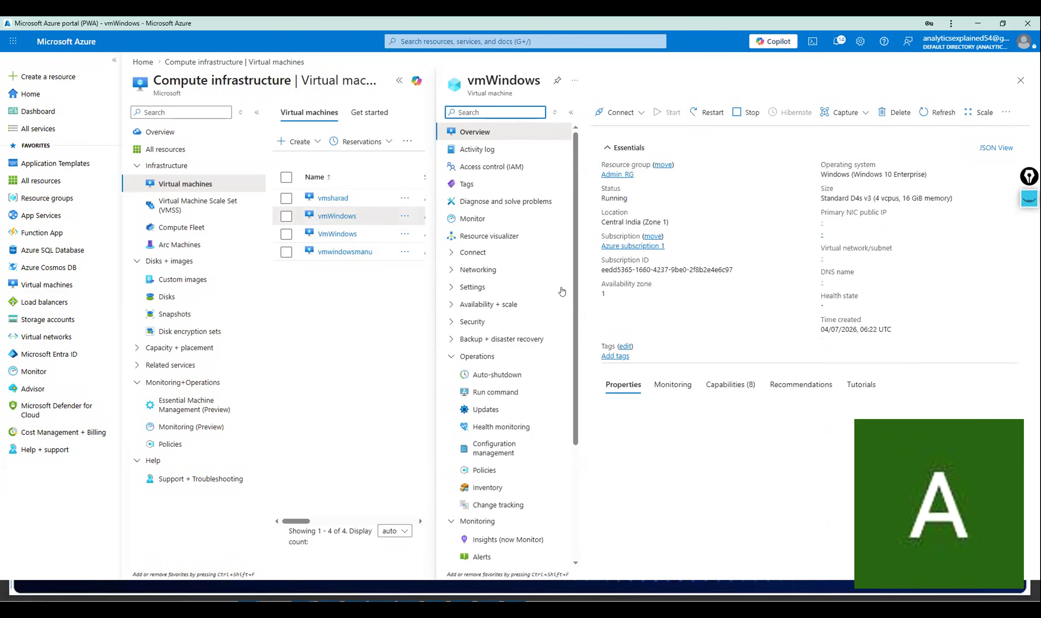
click(738, 113)
click(603, 219)
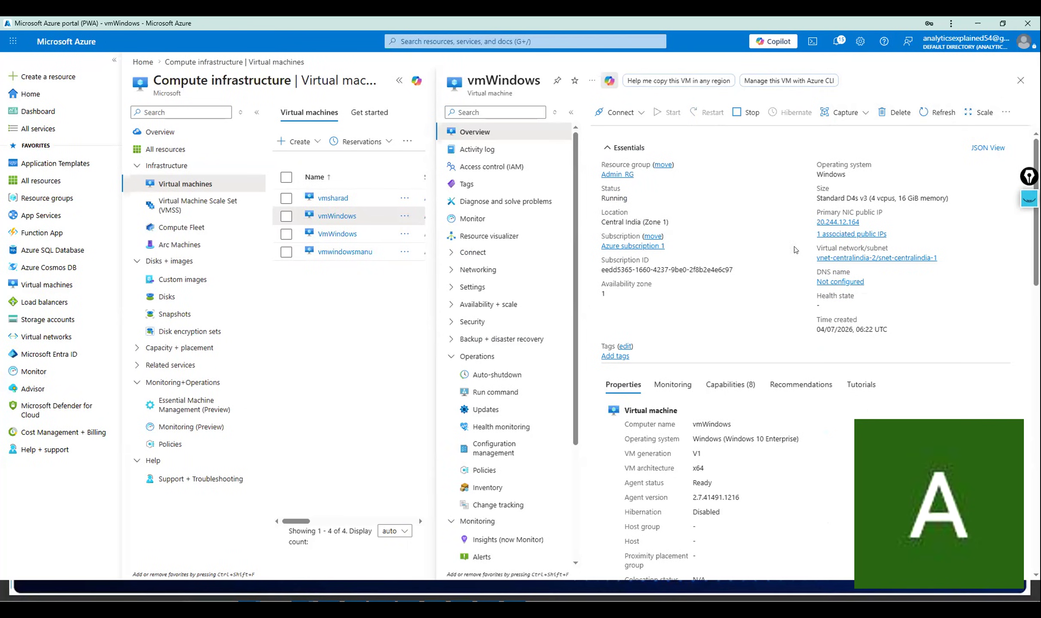
Stop VmWindows in Student_07_RG, then open vmwindowsmanu to check its status.
click(324, 236)
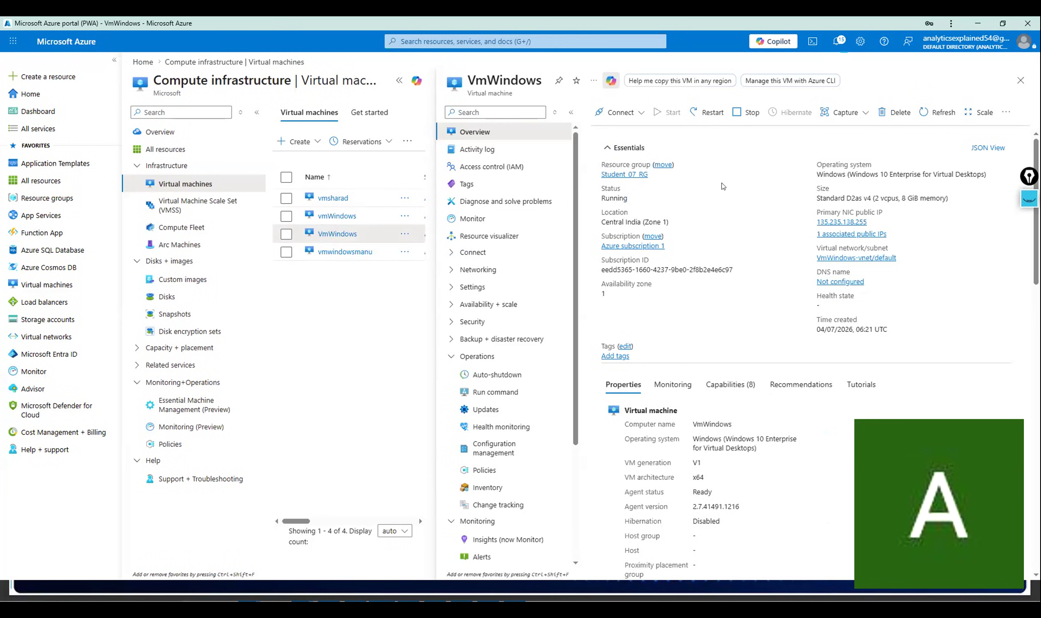
click(747, 111)
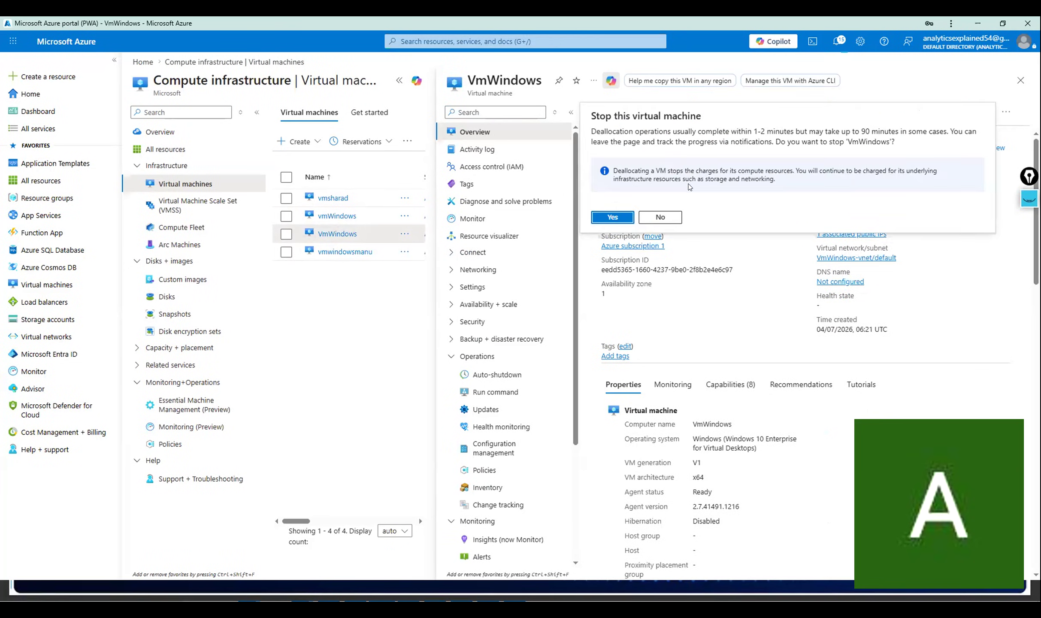
click(597, 213)
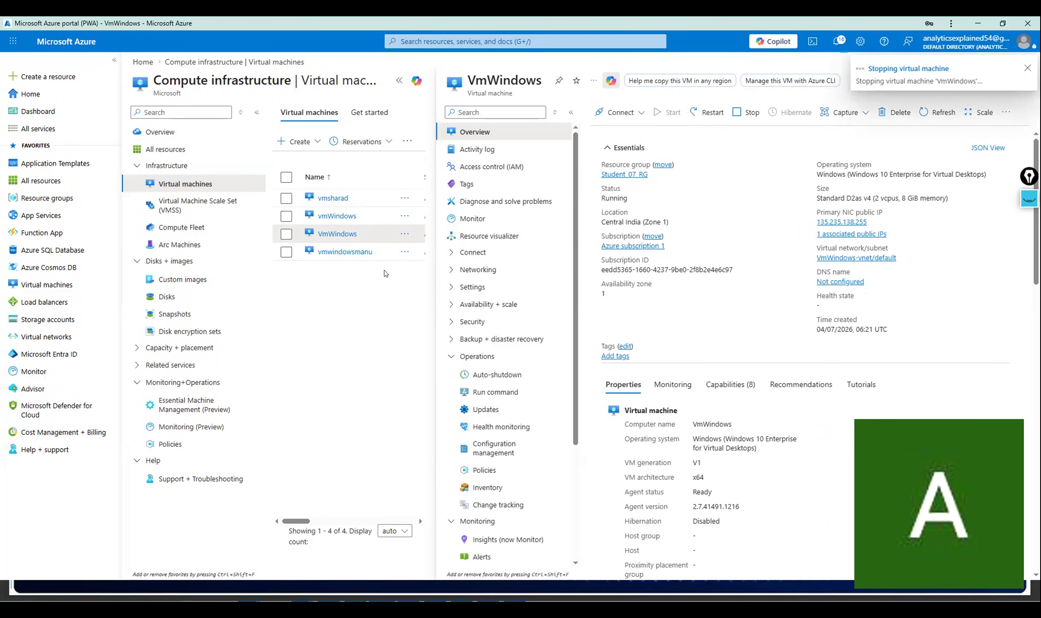
click(342, 252)
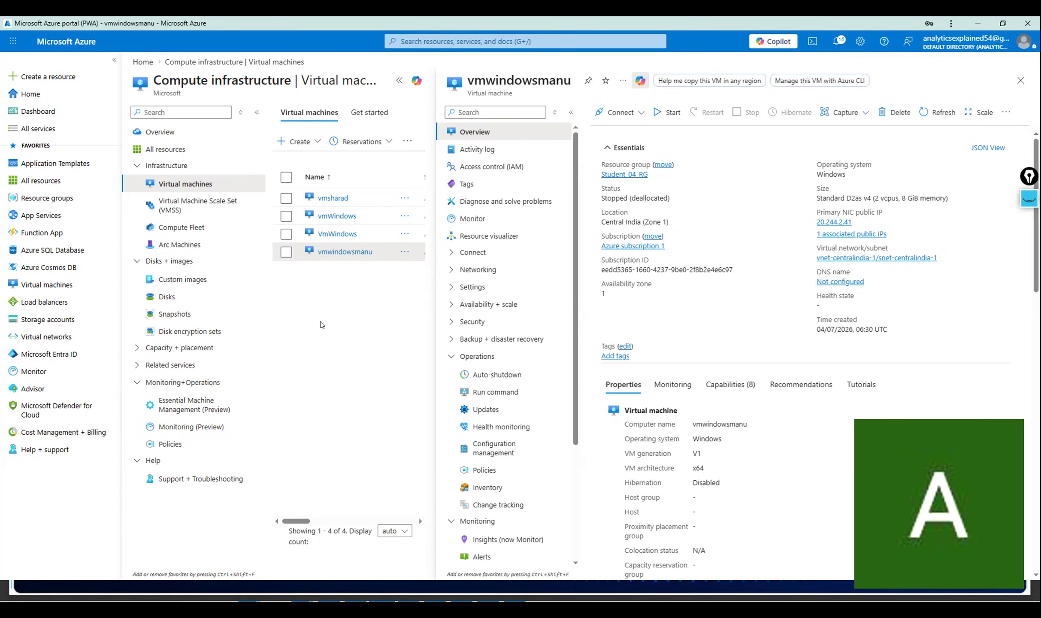
Collapse the Operations and Monitoring menu groups and revisit vmsharad and vmWindows.
click(449, 352)
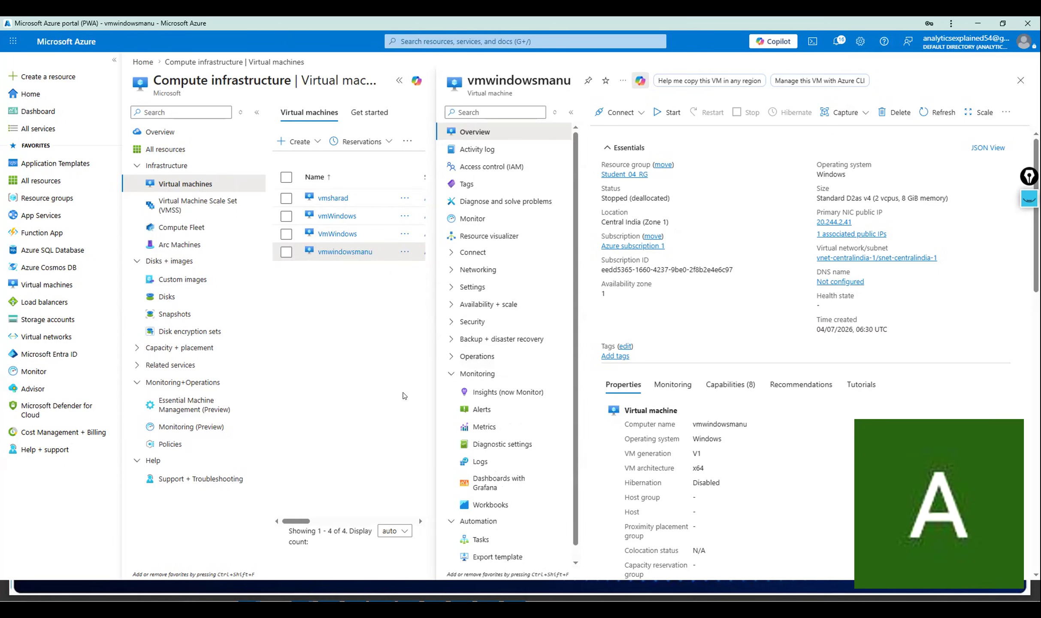
click(445, 376)
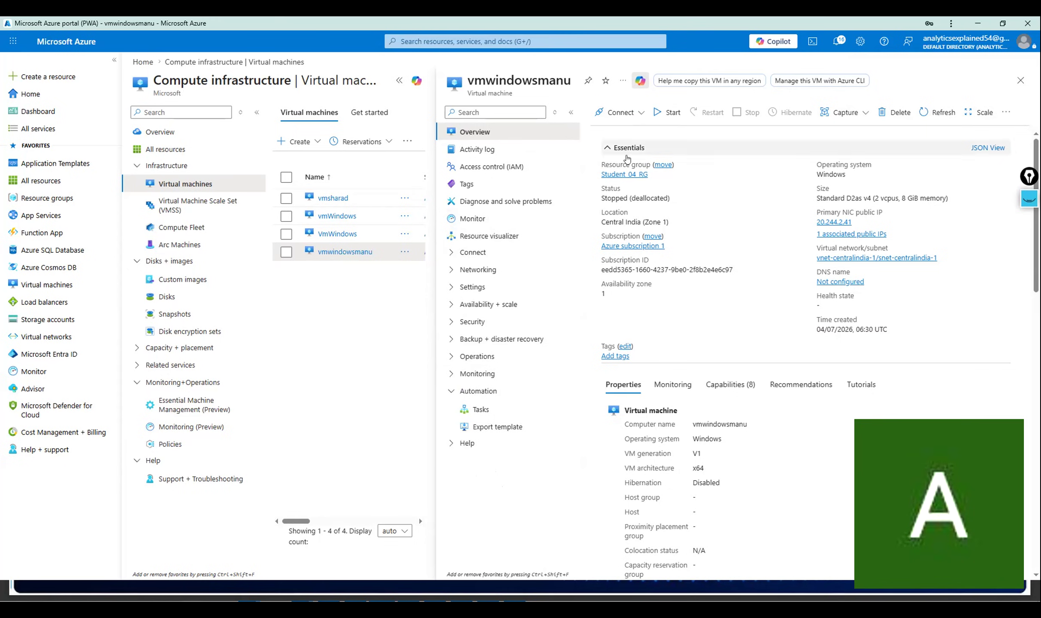
click(333, 198)
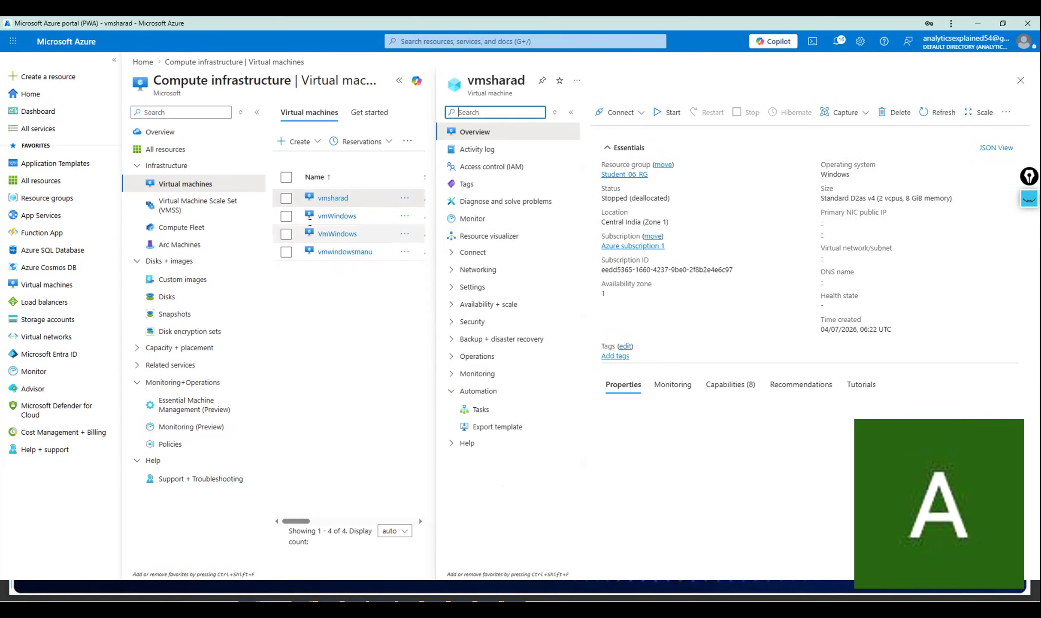
click(334, 219)
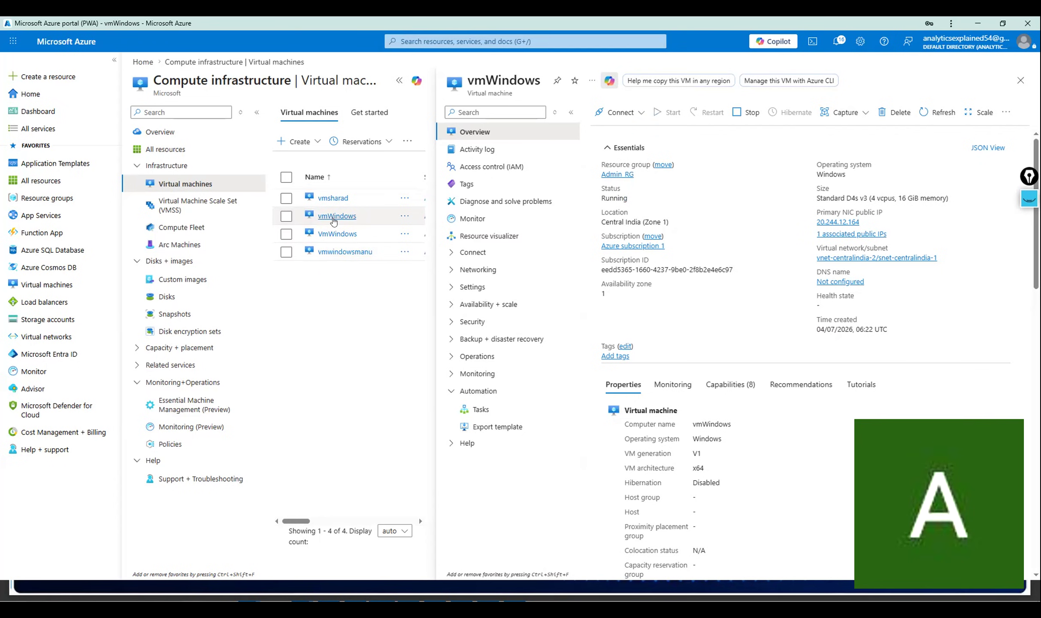
Stop the VmWindows virtual machine in Student_07_RG and confirm.
click(335, 234)
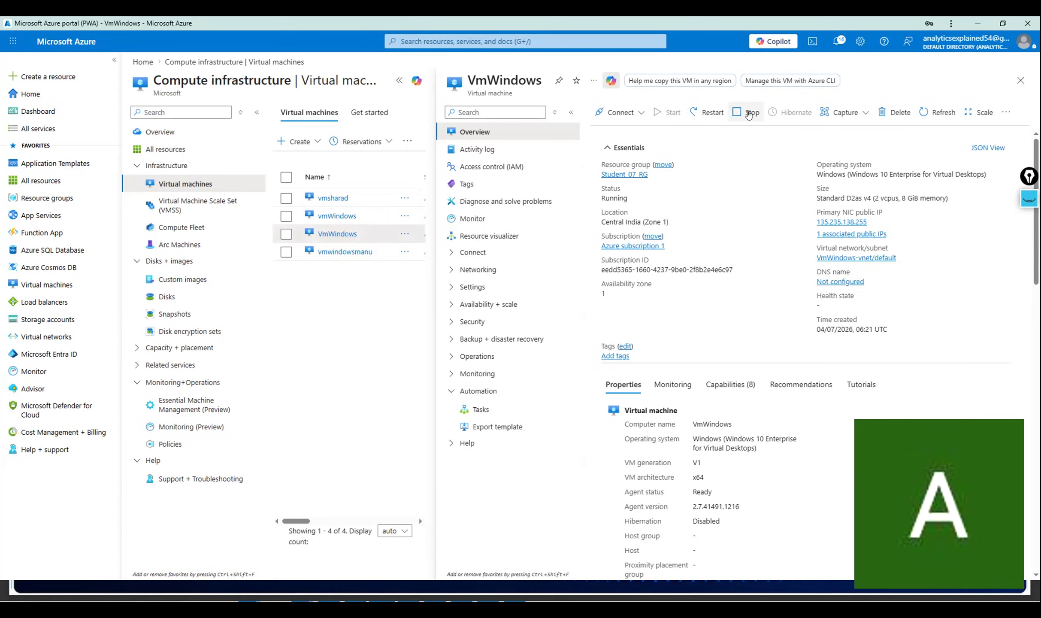
click(747, 112)
click(613, 217)
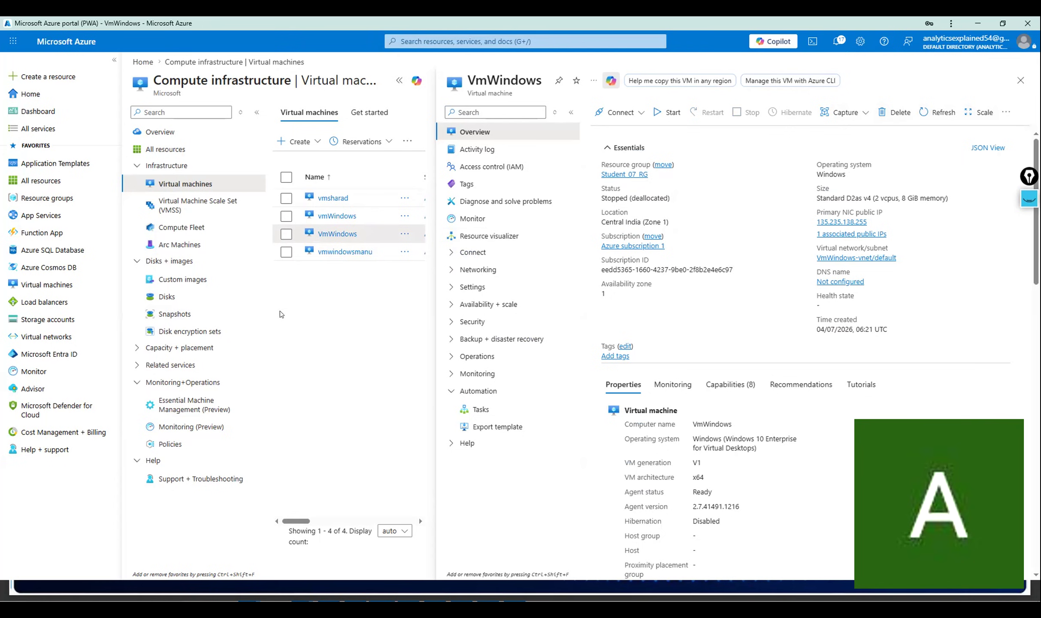
Check vmwindowsmanu and VmWindows, then open vmWindows in Admin_RG.
click(325, 251)
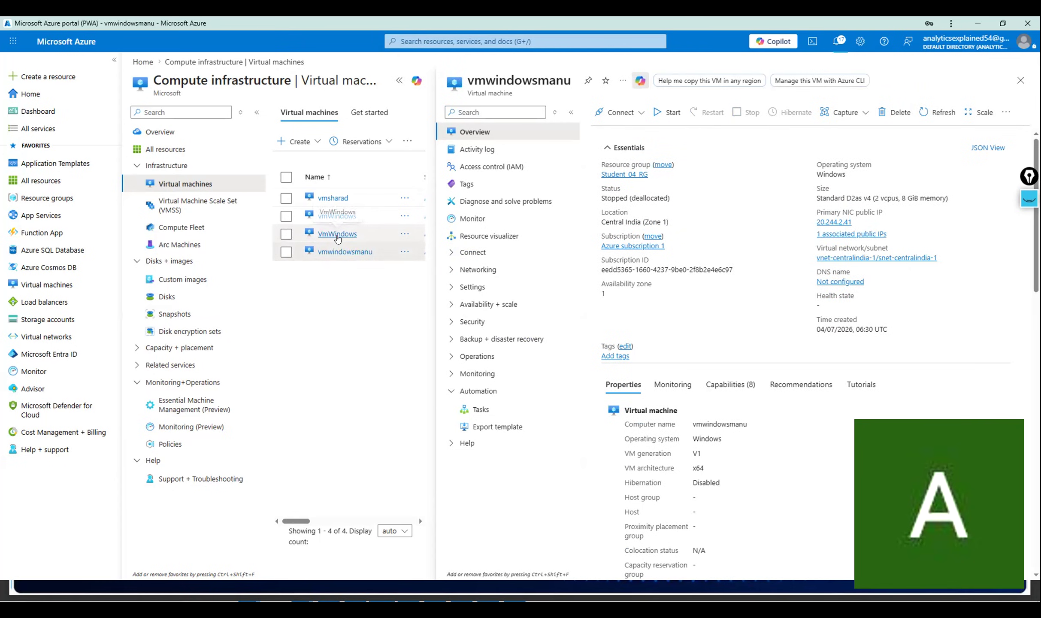
click(337, 236)
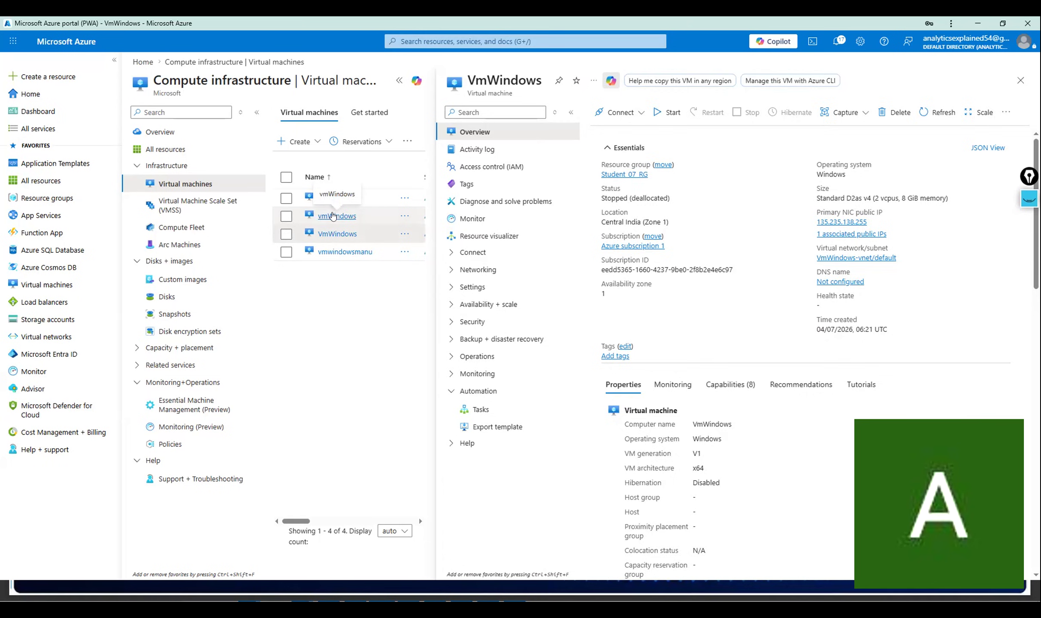
click(333, 215)
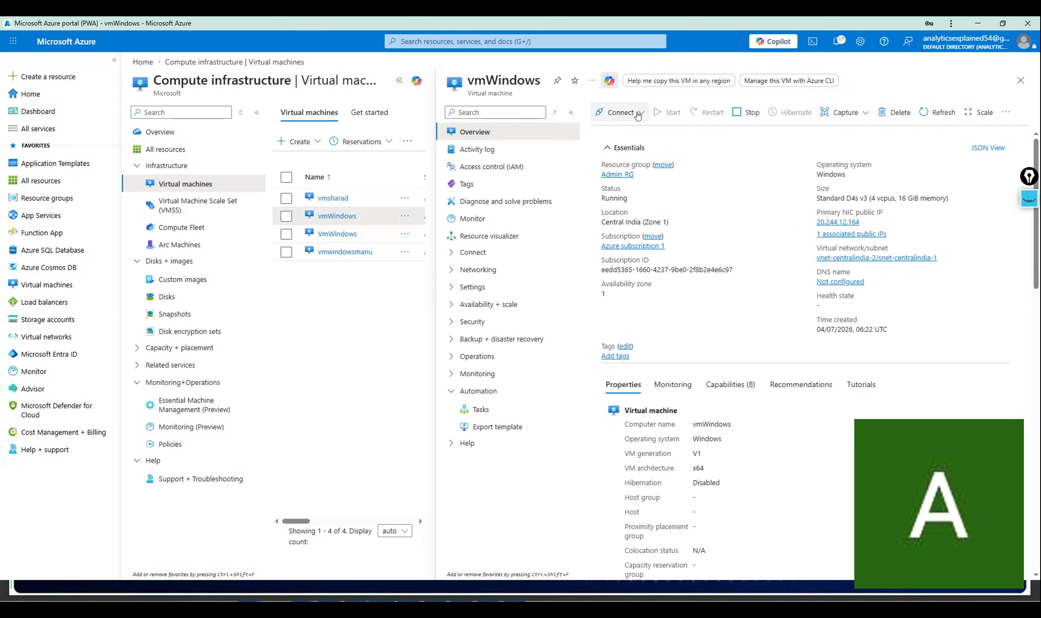
Download vmWindows.rdp and try connecting on port 3389, dismissing the failure since the VM is stopped.
click(642, 112)
click(612, 134)
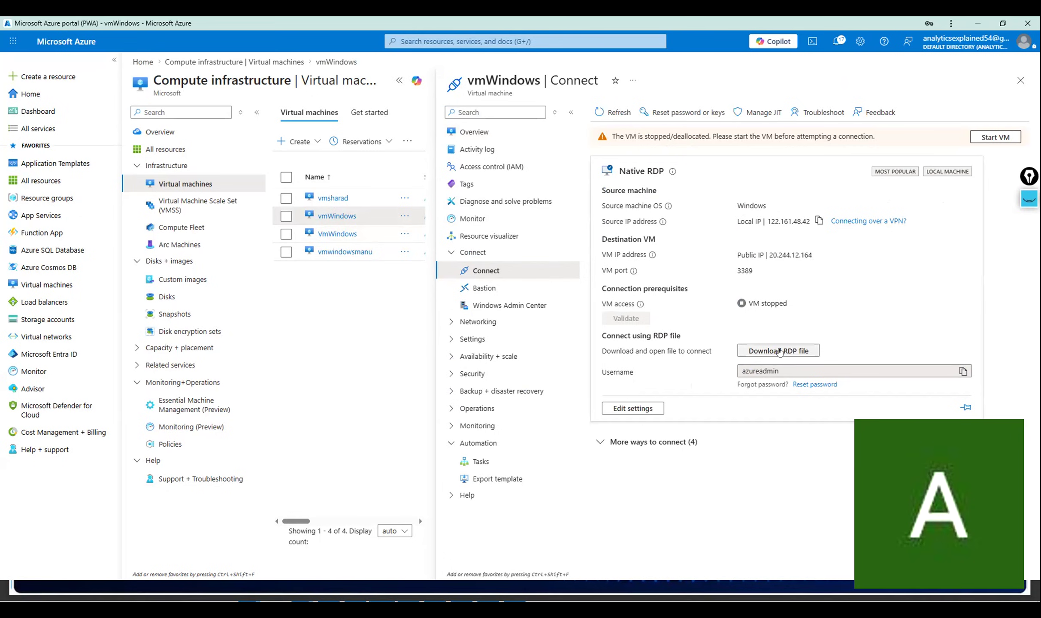
click(805, 352)
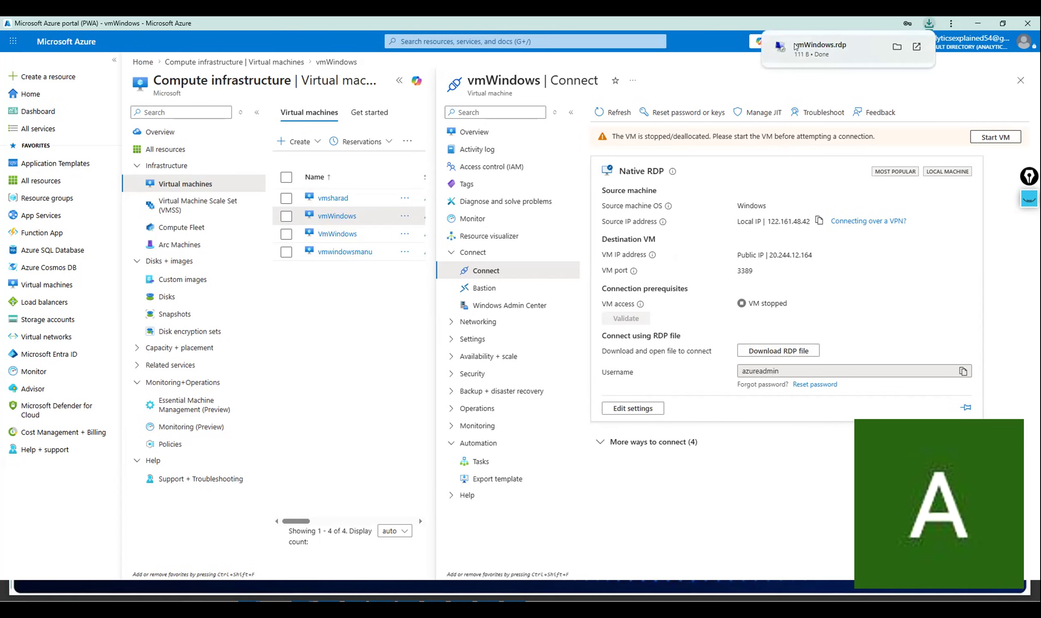
click(796, 46)
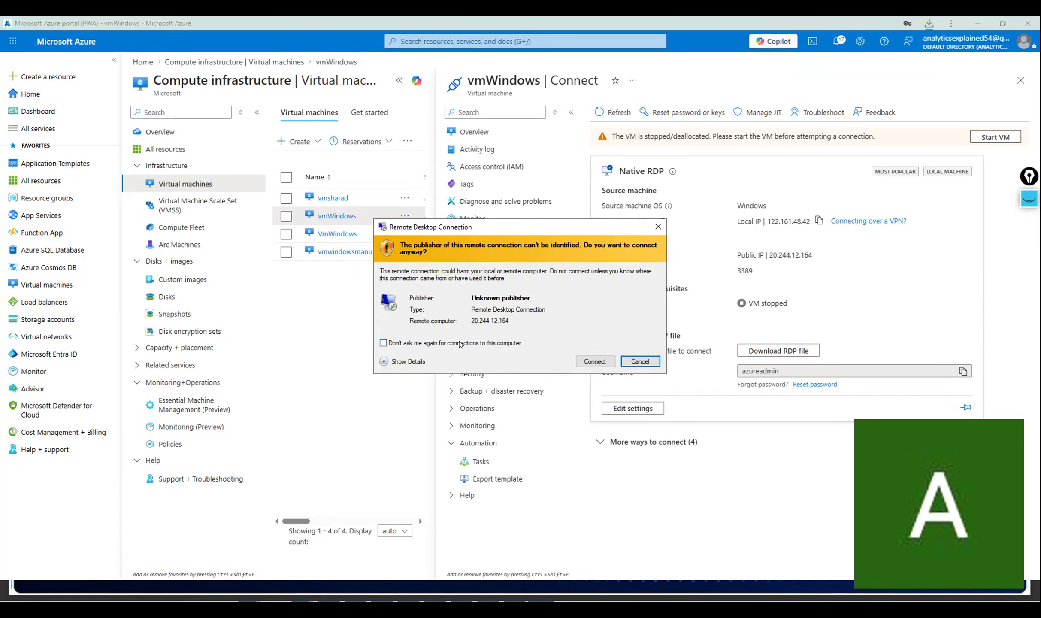
click(461, 344)
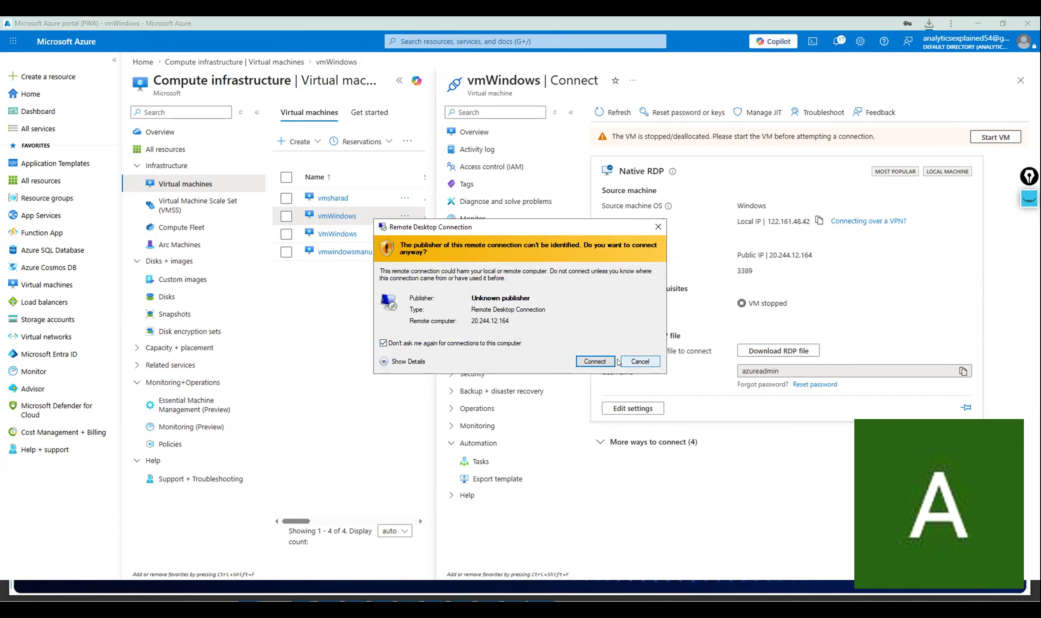
click(600, 361)
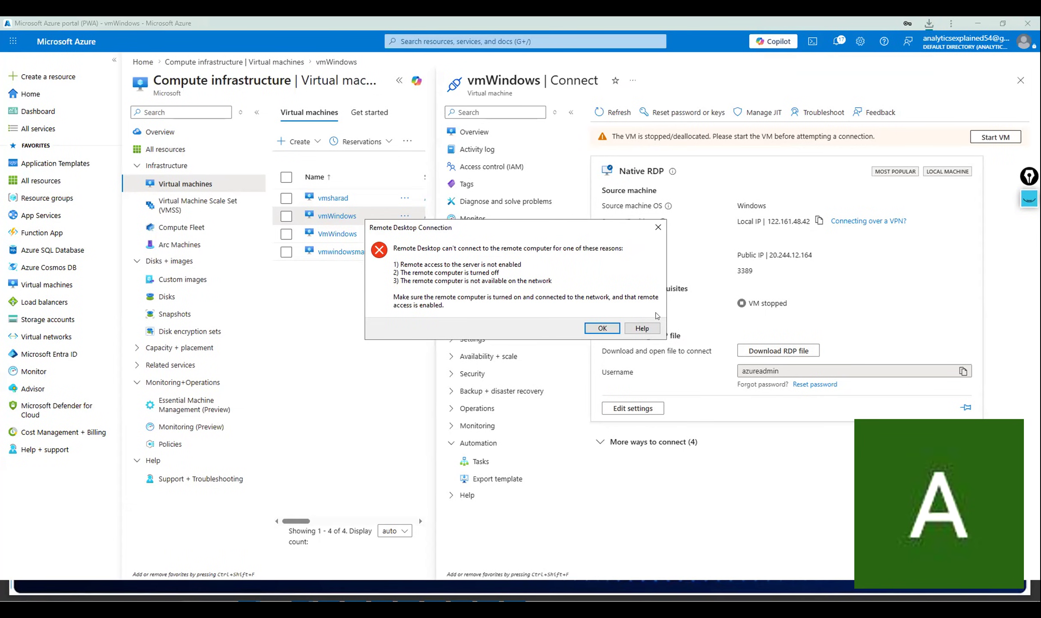
click(603, 329)
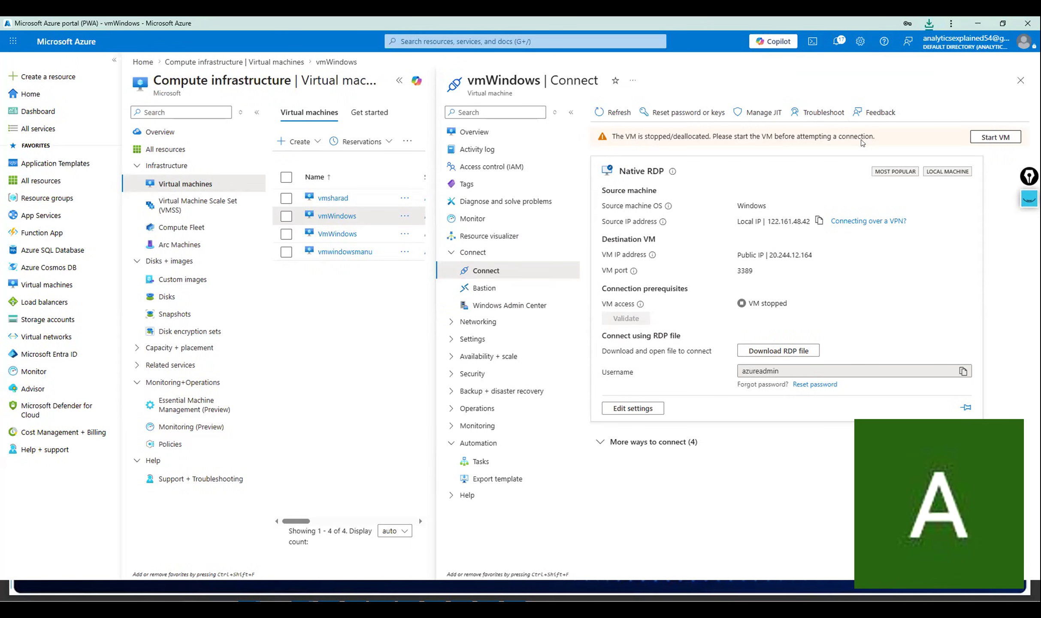
Start vmWindows from the warning banner and verify its Overview status shows Running.
click(973, 139)
click(488, 133)
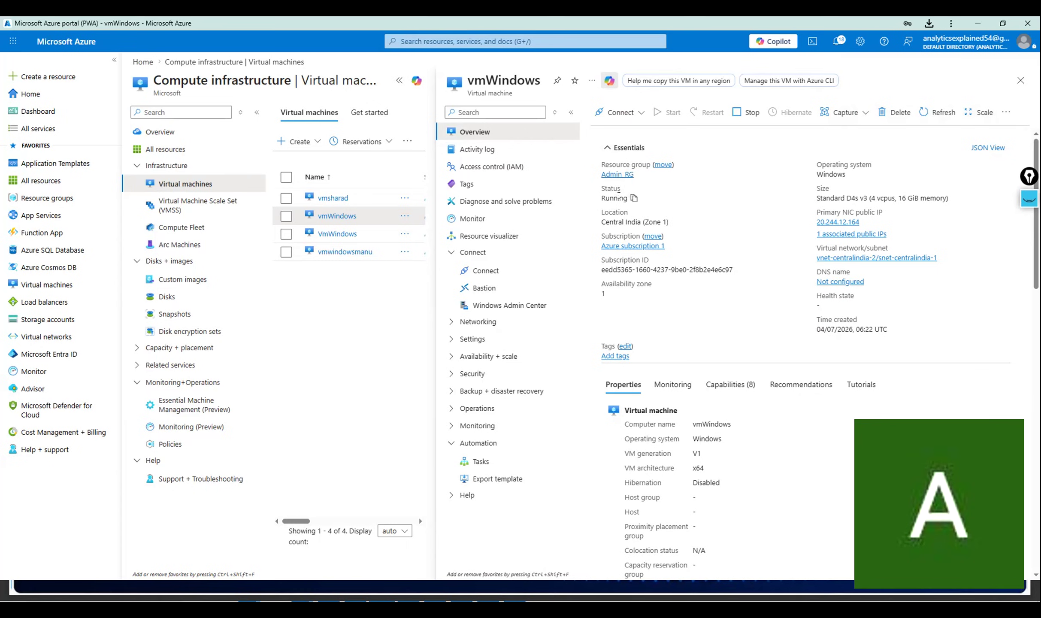
drag(605, 198, 628, 198)
Launch the vmWindows remote desktop file from the Downloads folder in File Explorer.
key(alt+Tab)
key(Tab)
key(Tab)
key(Tab)
key(Tab)
key(Tab)
key(Tab)
key(Tab)
key(Tab)
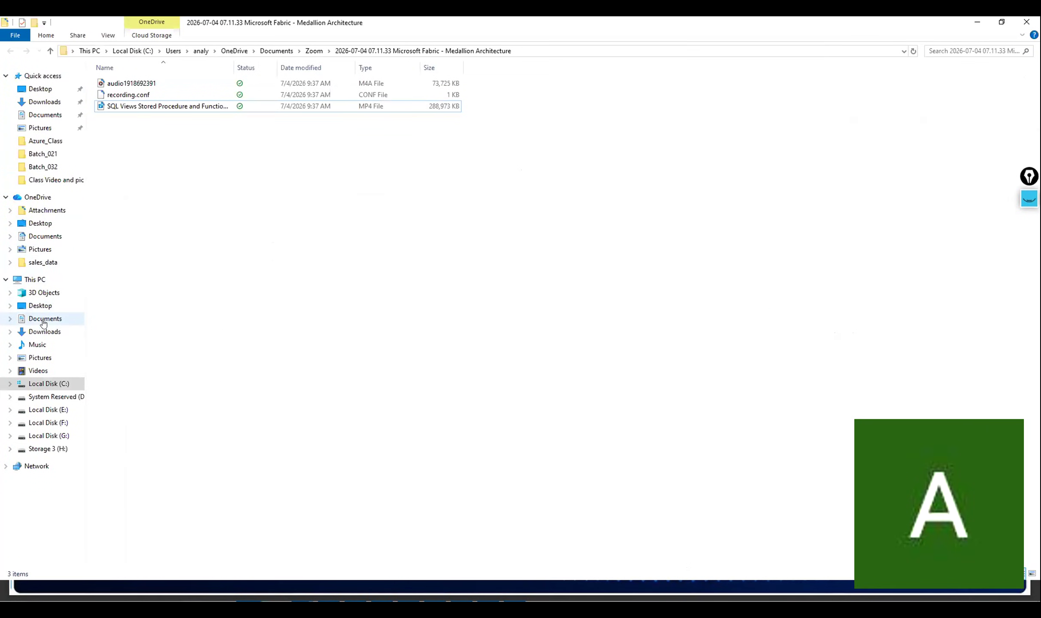
click(43, 332)
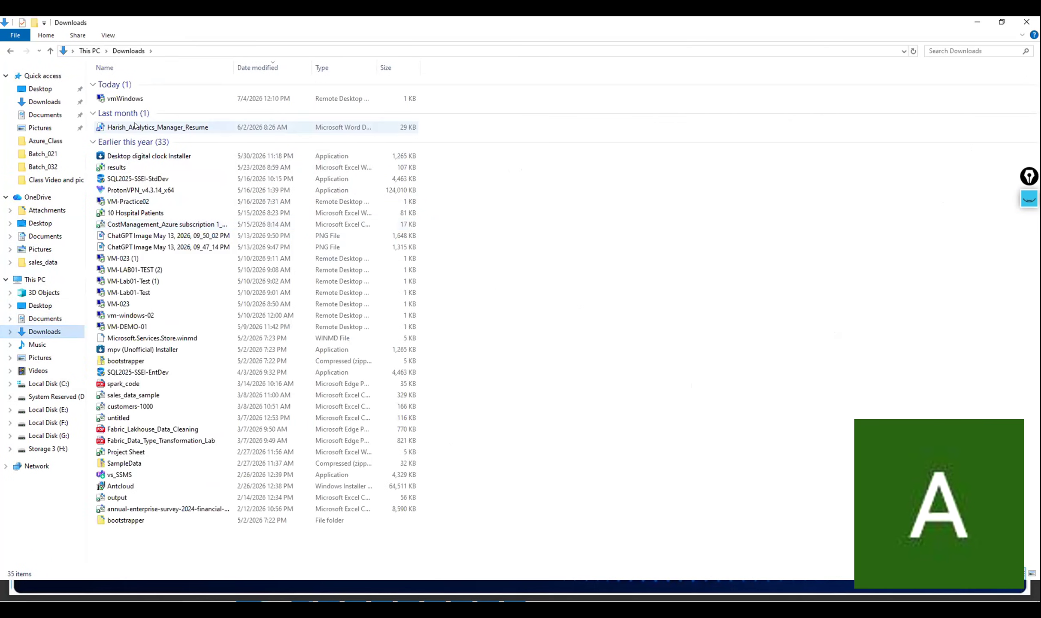
click(127, 102)
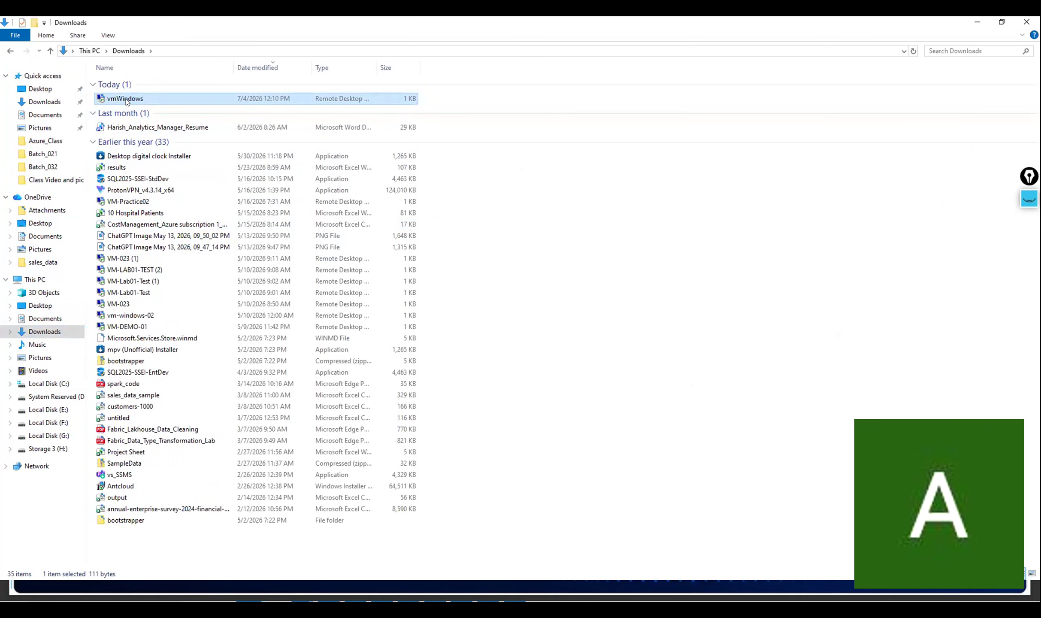
double_click(126, 101)
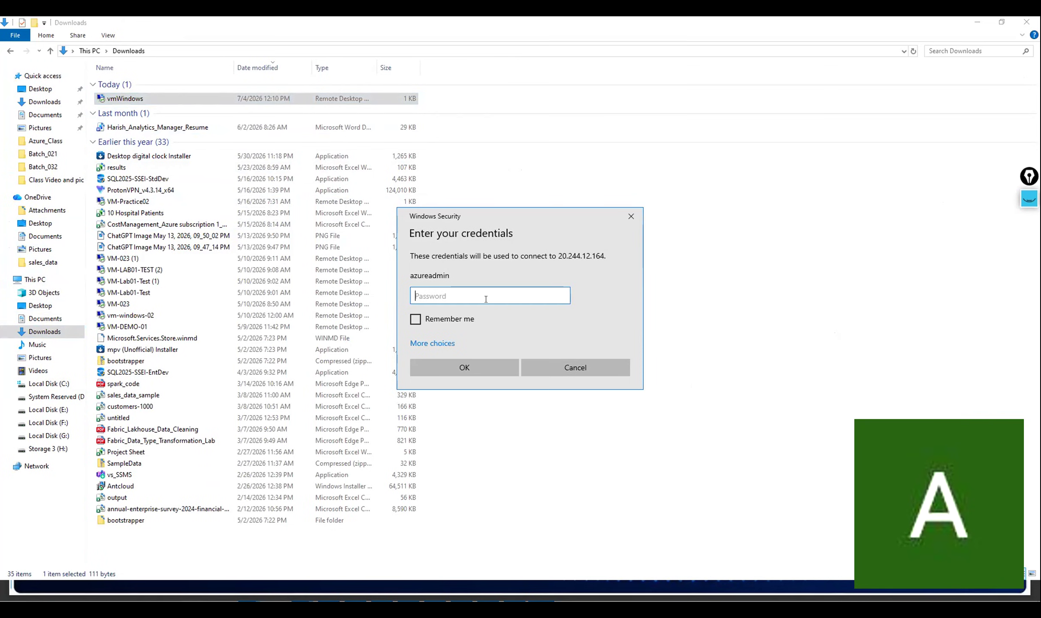
Enter the VM password and accept the certificate warning to connect to 20.244.12.164.
text(••••••••••••)
click(494, 368)
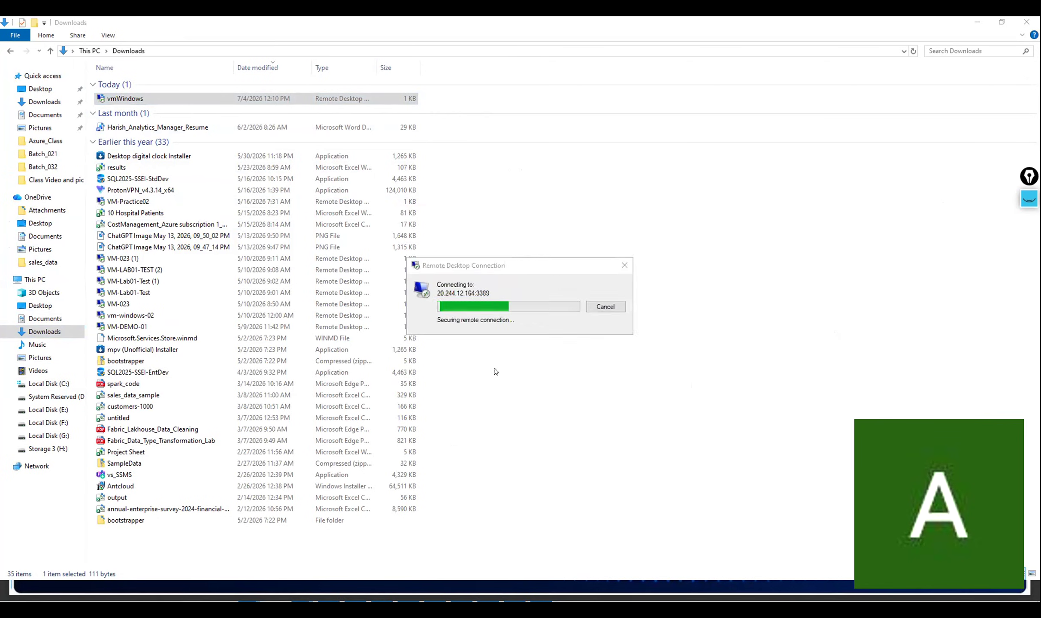
click(564, 387)
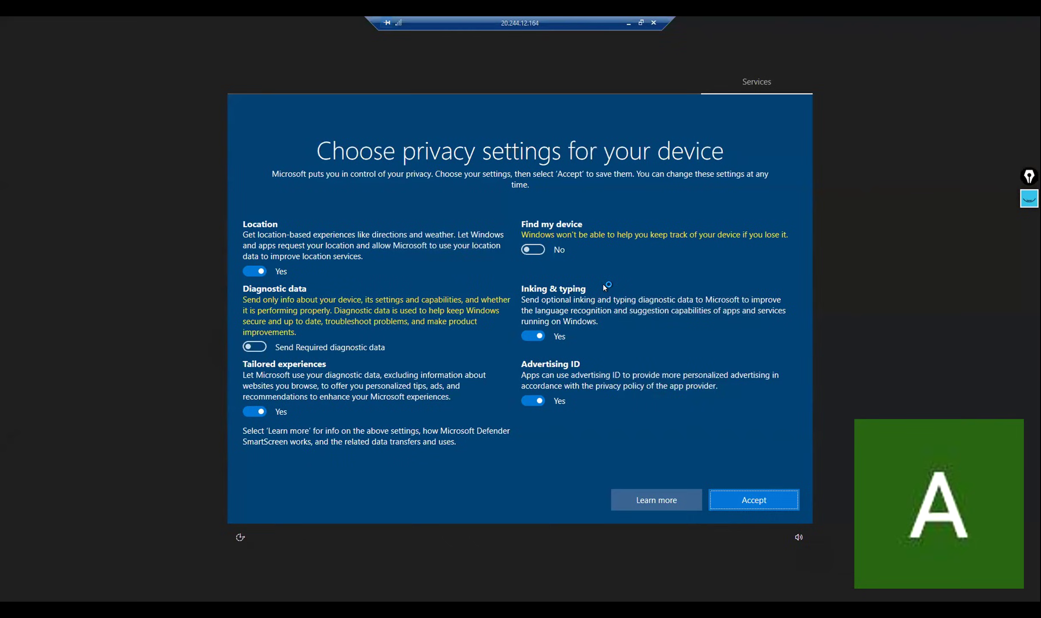
Accept the VM's privacy settings, allow network discovery, and continue past the Edge prompt.
click(739, 497)
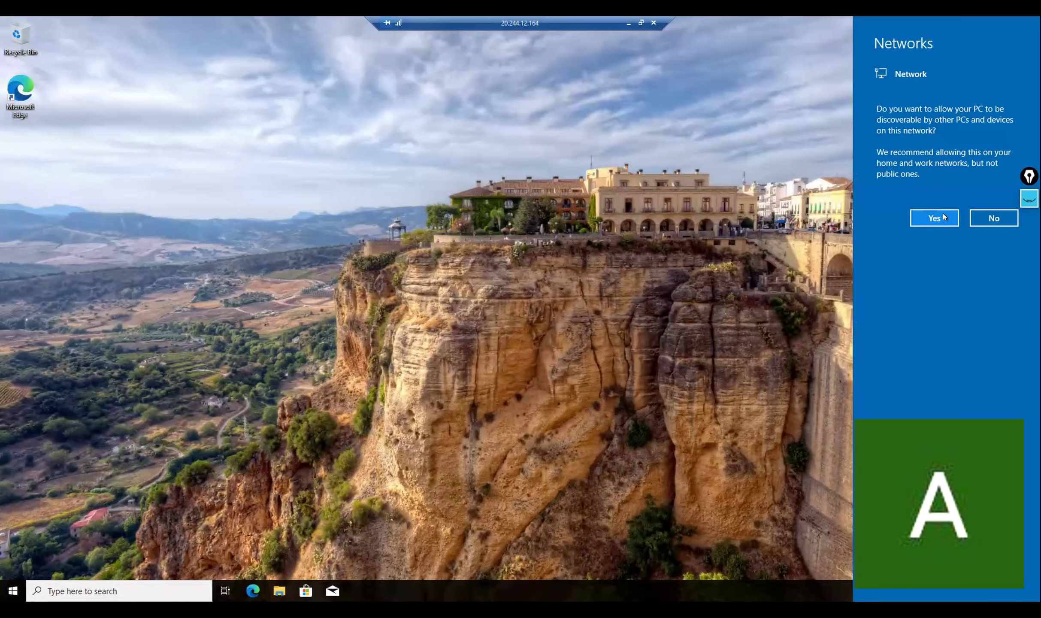
click(838, 237)
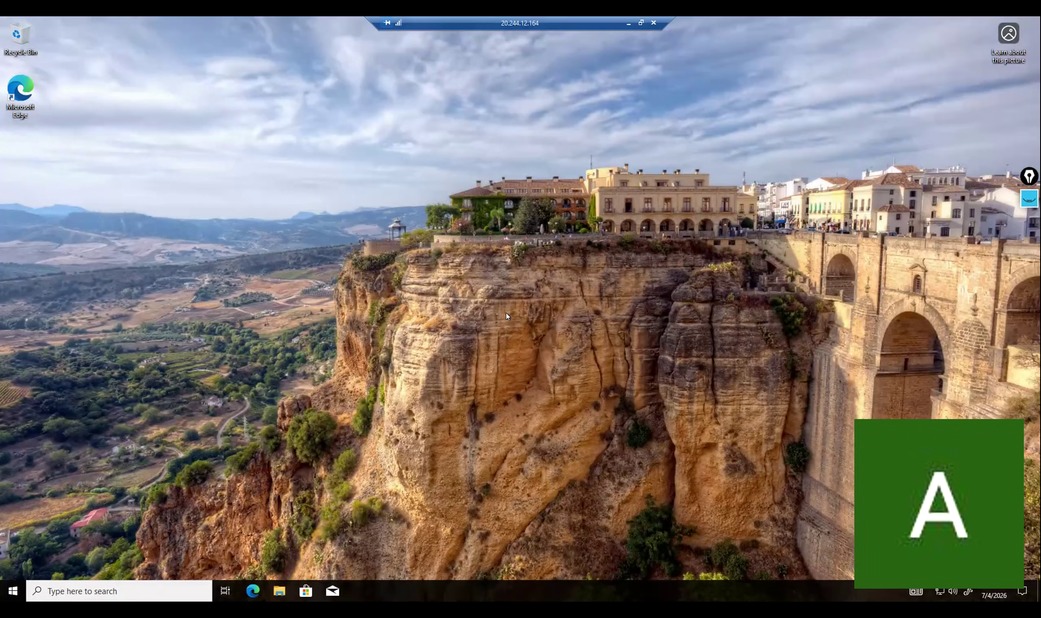
click(349, 434)
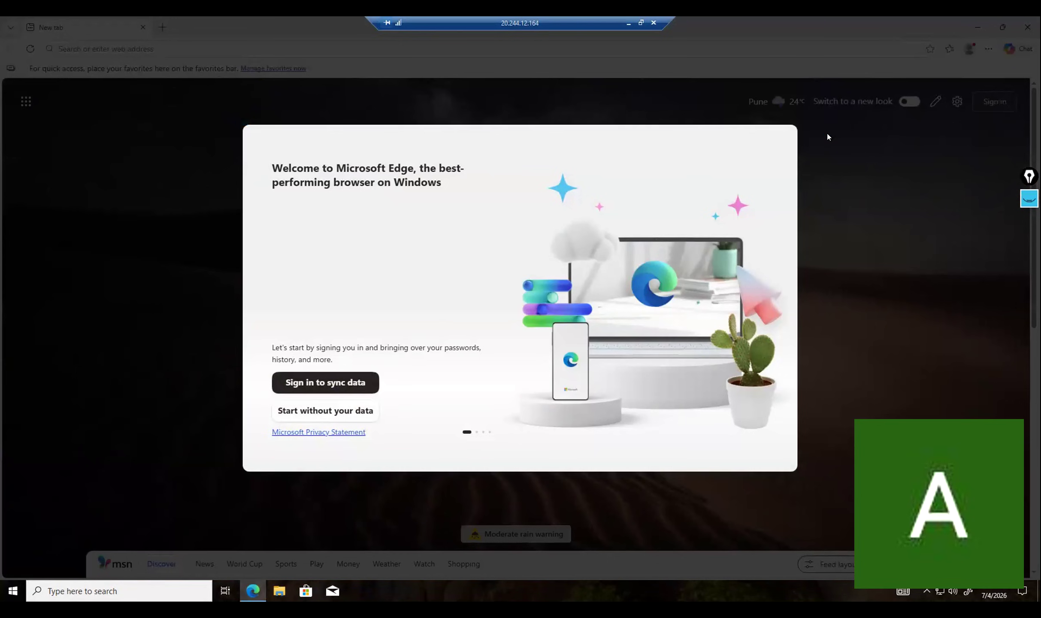
Skip Edge's welcome setup without syncing or importing browsing data.
click(339, 412)
click(318, 407)
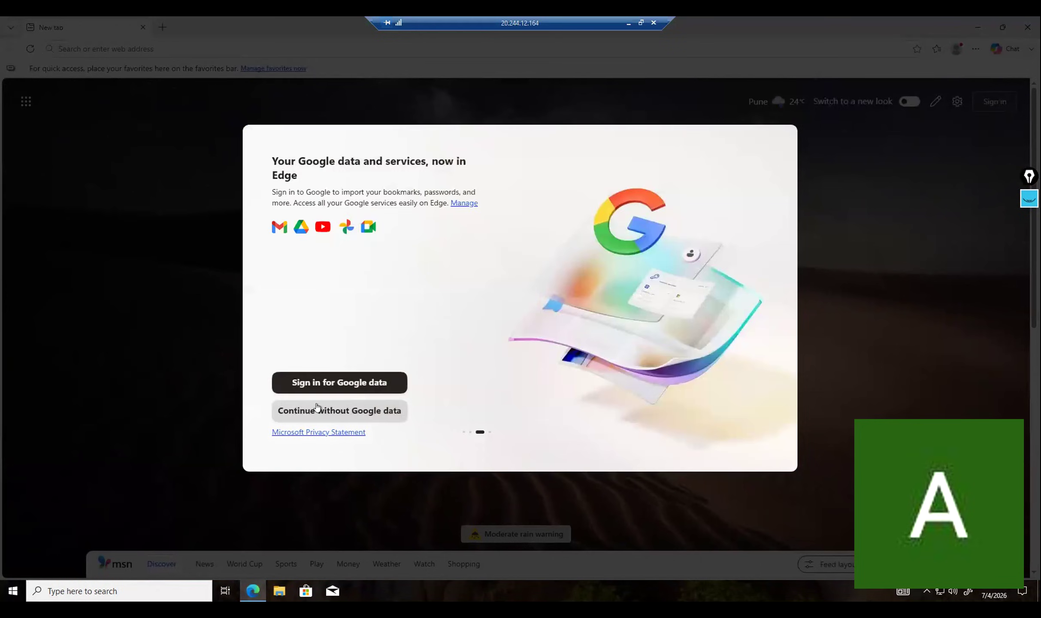
click(318, 407)
click(315, 403)
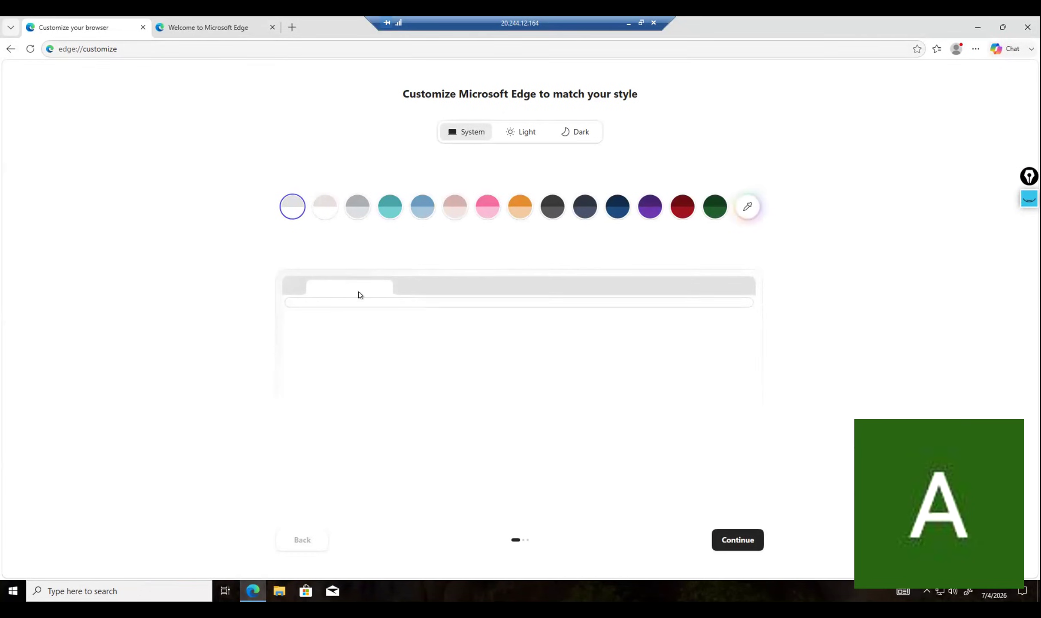
Run the fast.com speed test, which measures 1.2 Gbps, then close Edge.
click(170, 43)
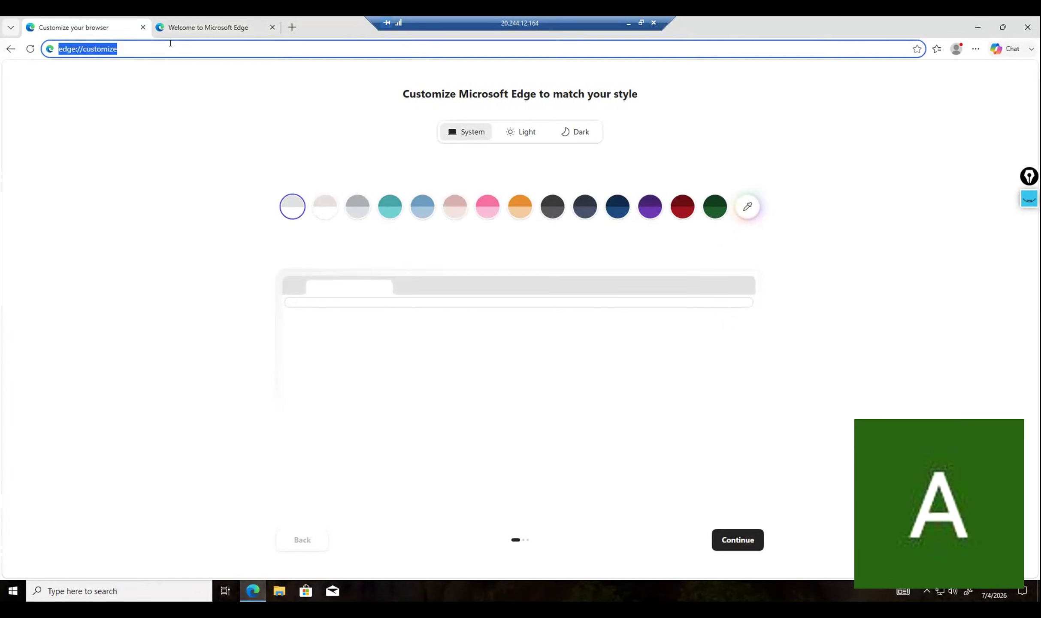
text(fast.com)
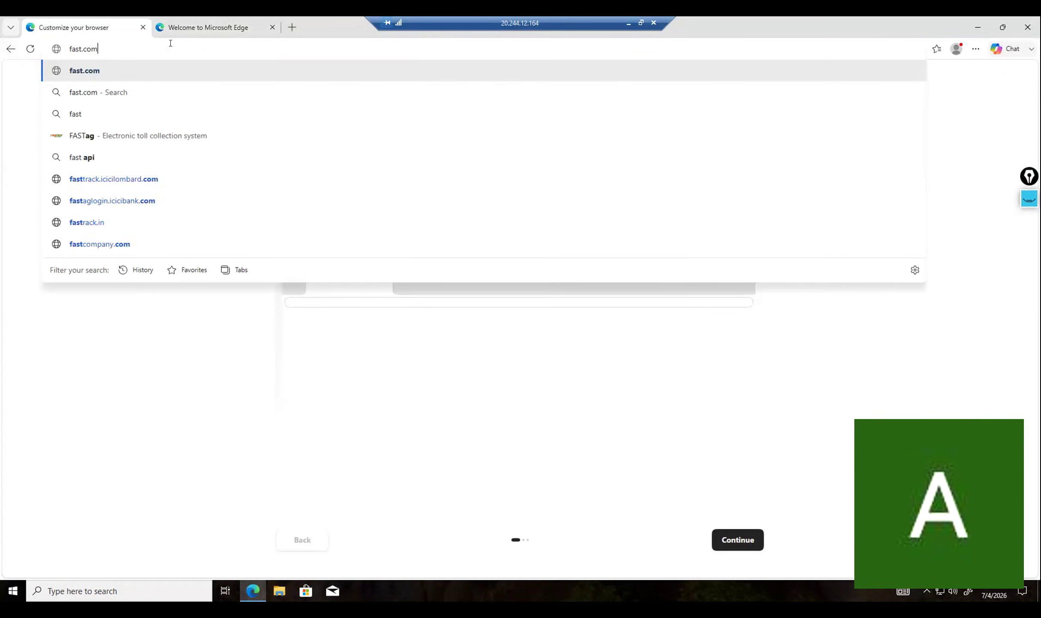
key(Return)
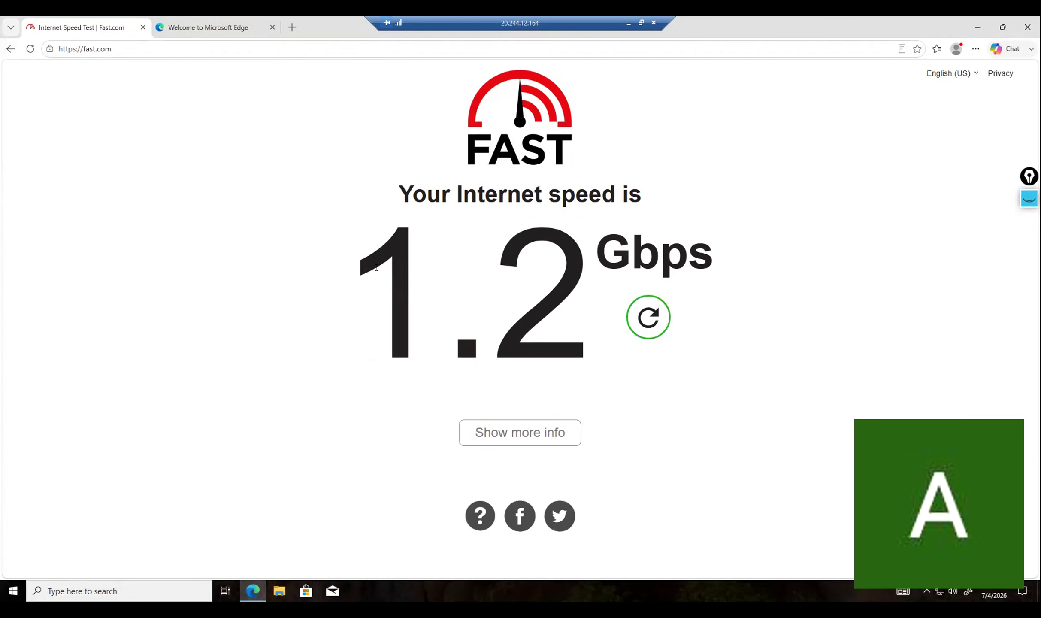
key(super)
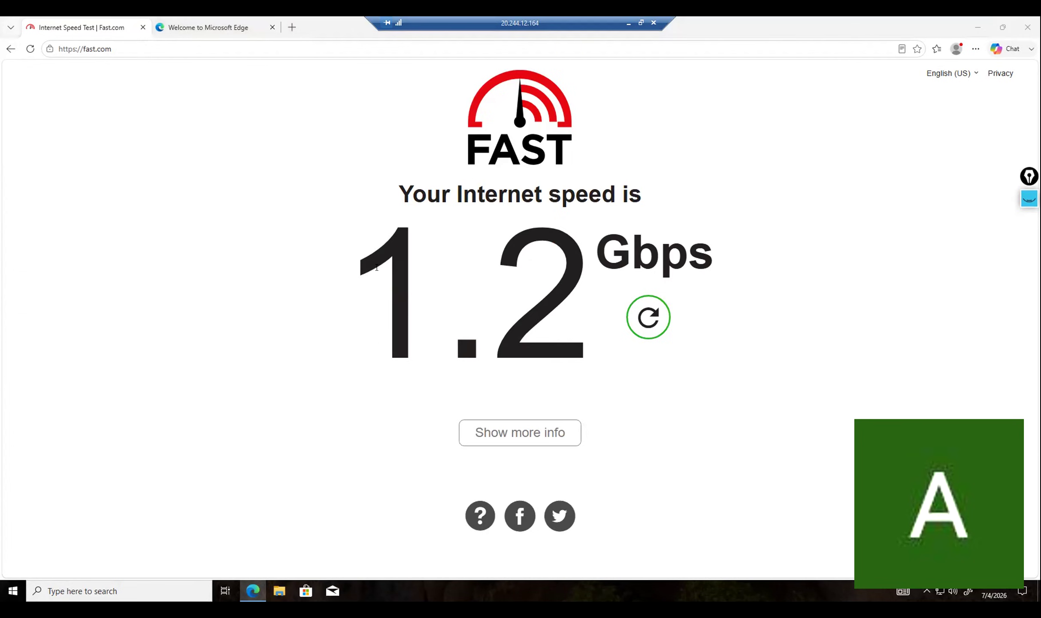
click(376, 268)
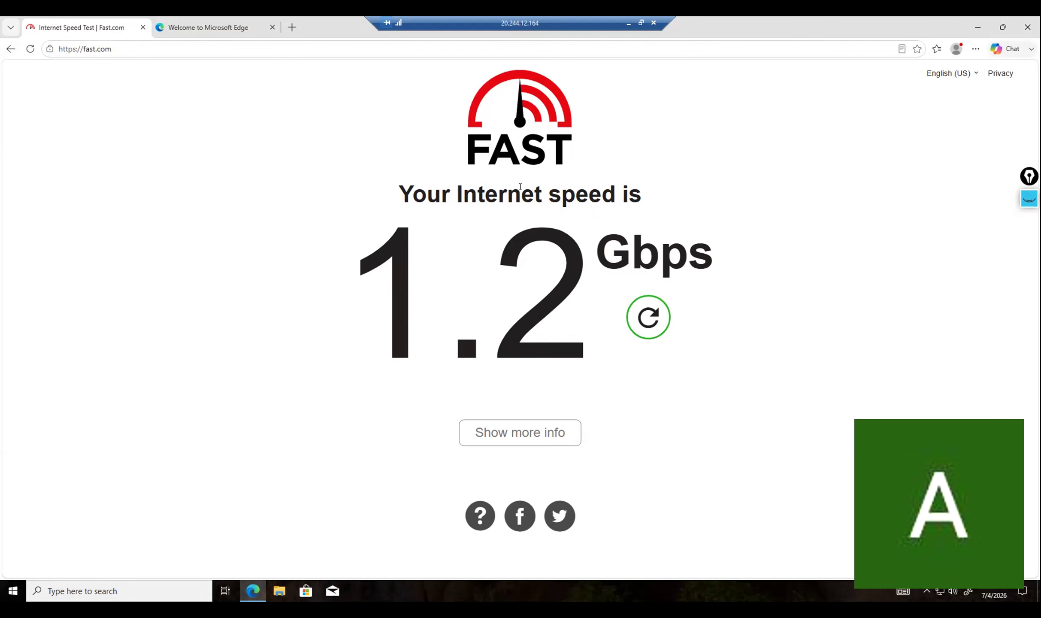
click(1020, 33)
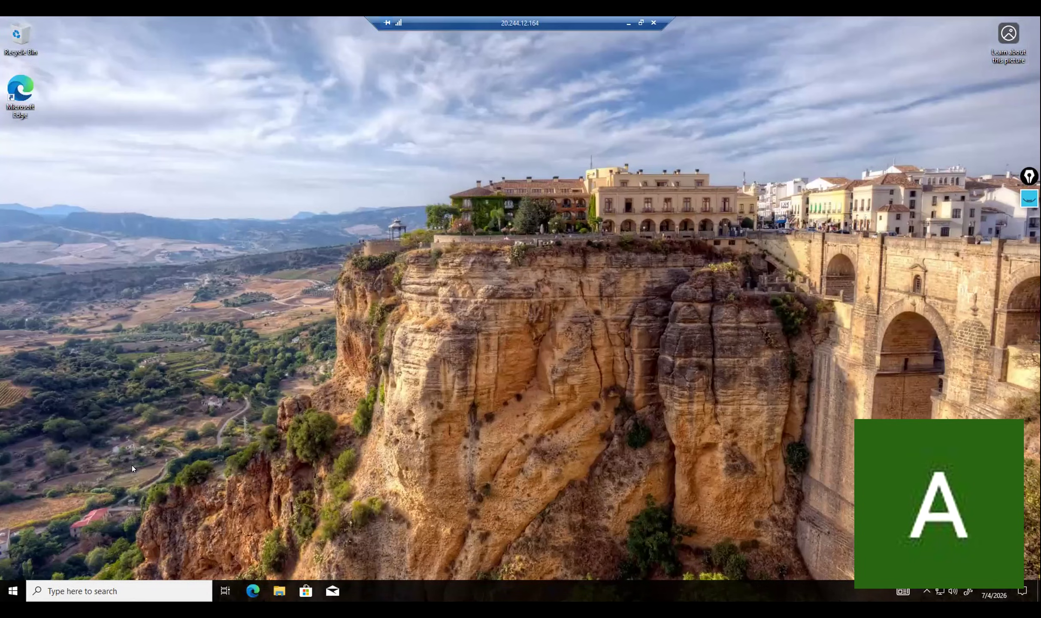
Browse the Start menu app list on the remote VM and launch Windows Settings.
click(13, 591)
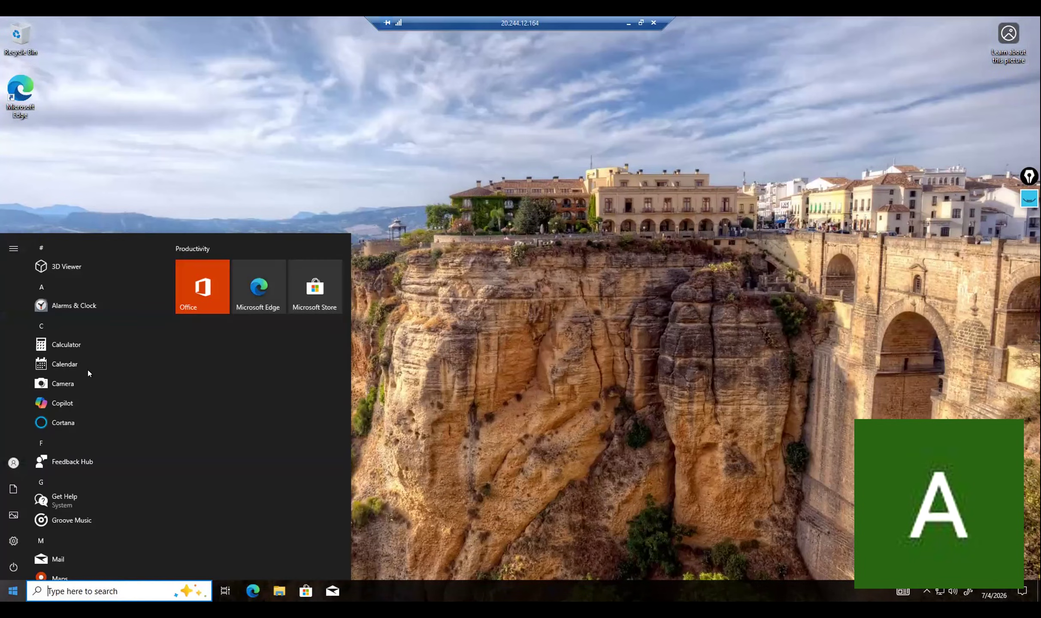
scroll(56, 363, down, 10)
scroll(65, 364, up, 5)
scroll(65, 361, up, 5)
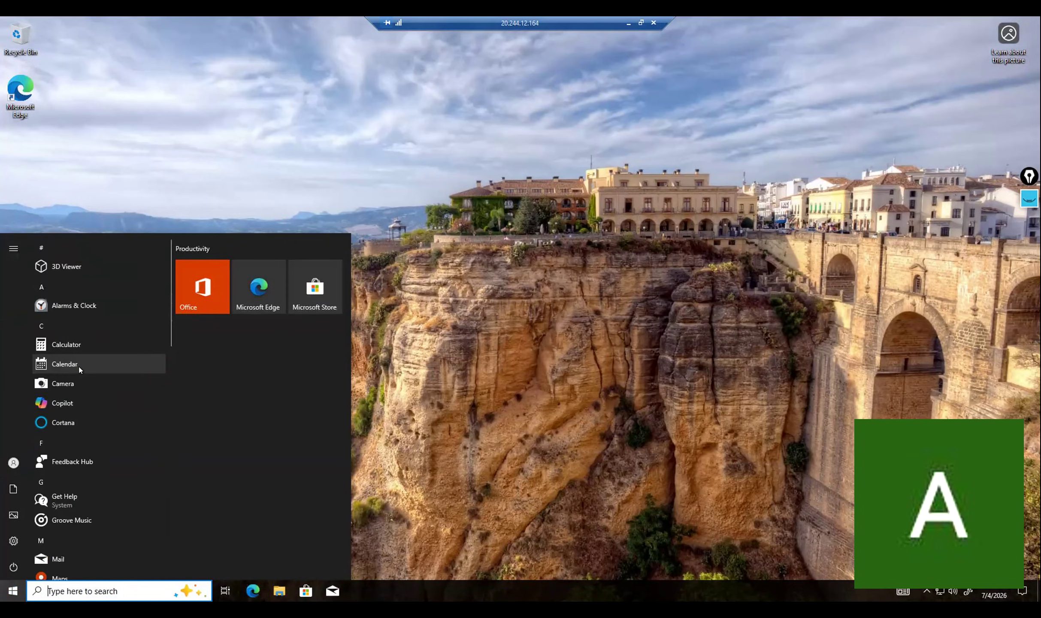
scroll(79, 367, down, 10)
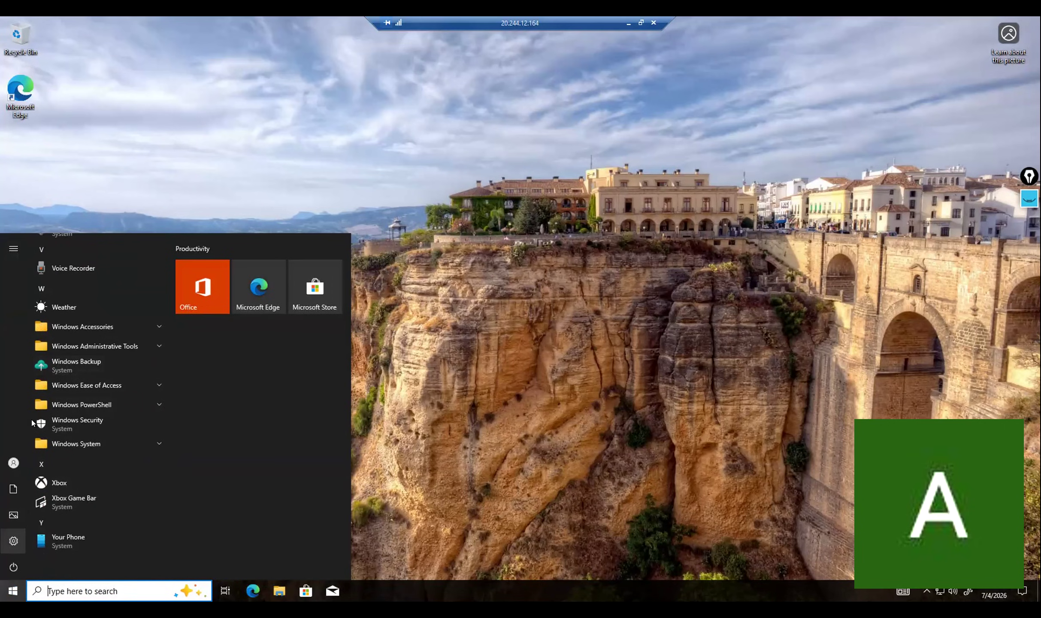
scroll(84, 368, up, 8)
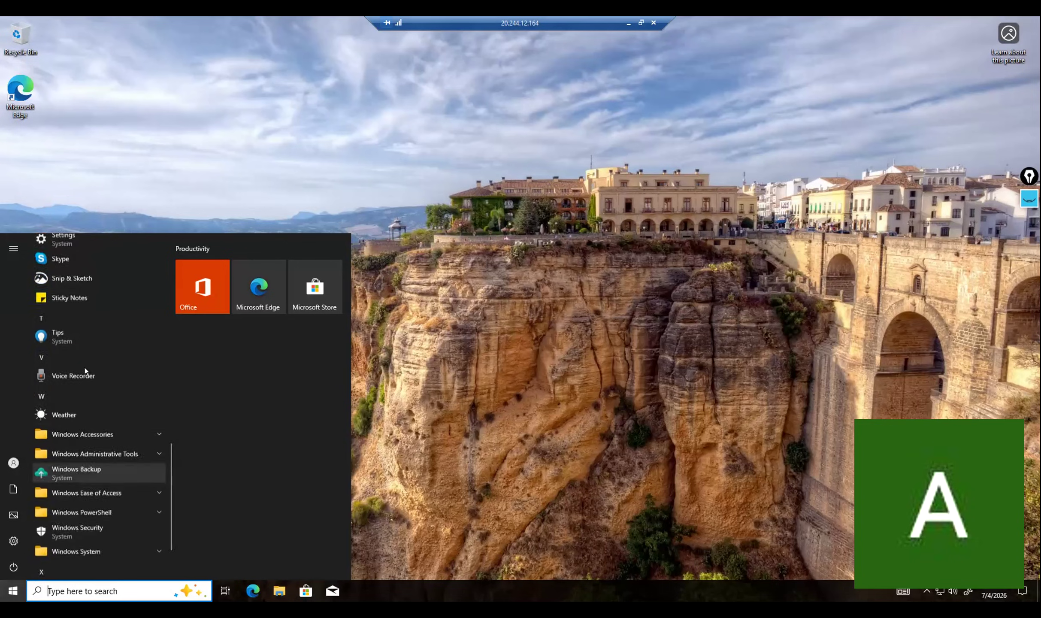
scroll(88, 367, up, 8)
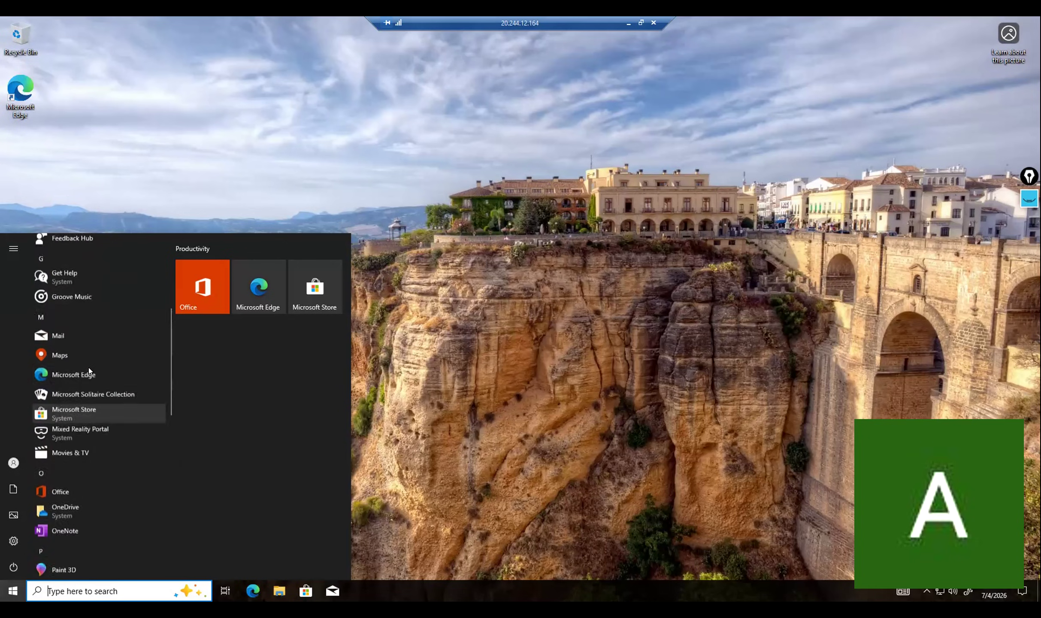
scroll(89, 367, up, 1)
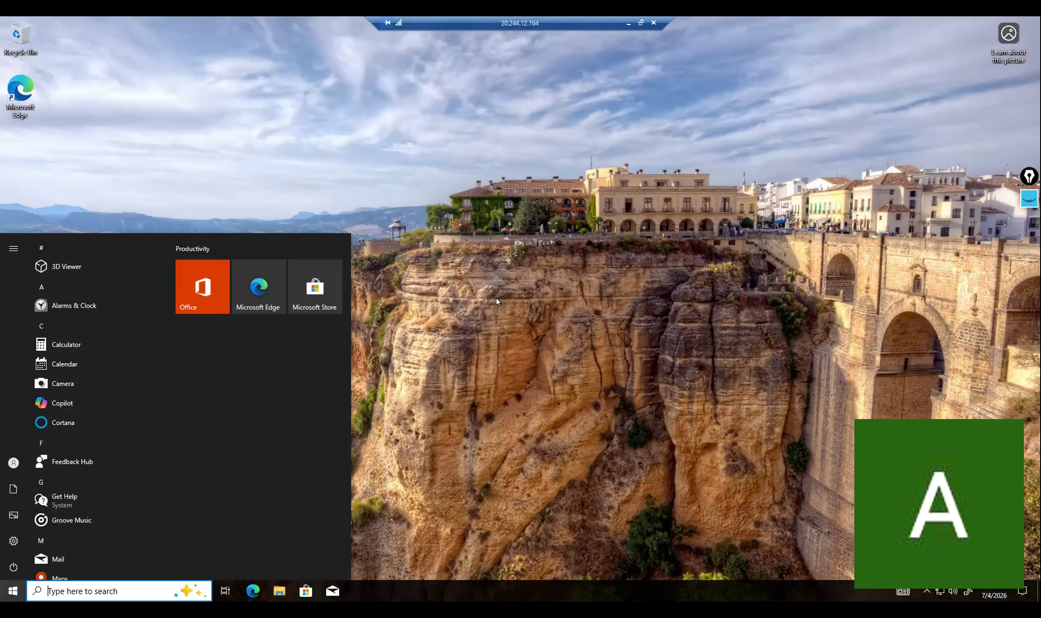
scroll(67, 344, down, 10)
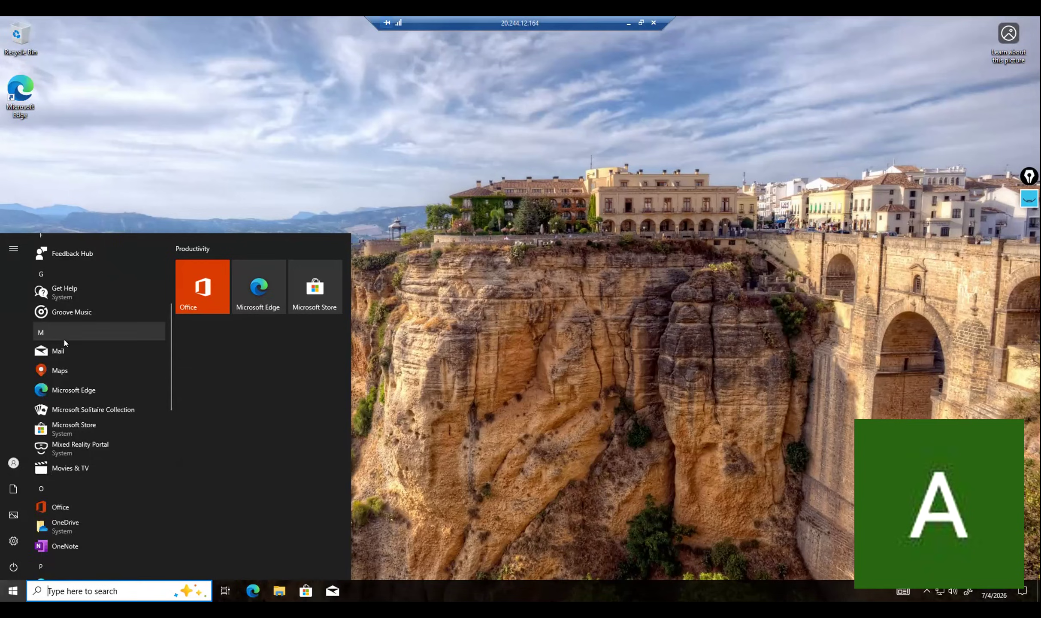
scroll(67, 343, down, 3)
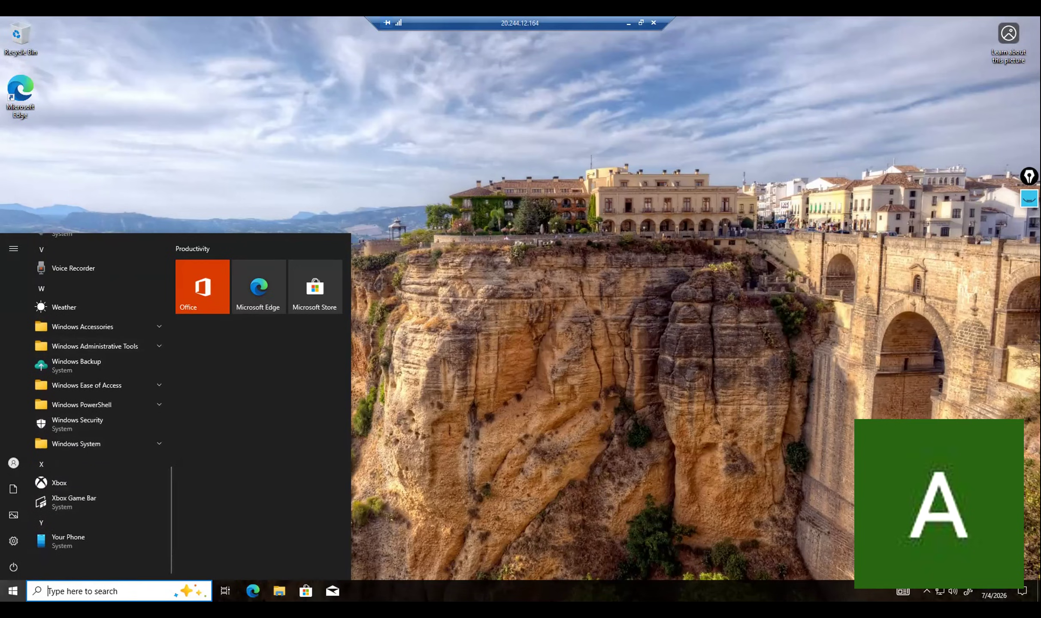
click(13, 541)
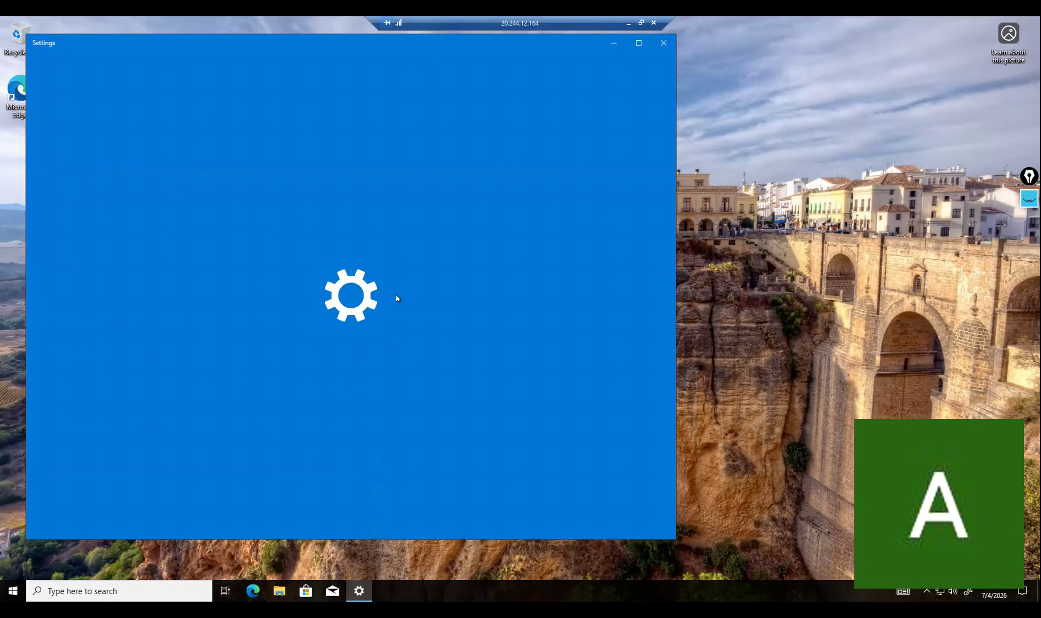
Maximize Settings and view the local Administrator's info under Accounts.
click(638, 42)
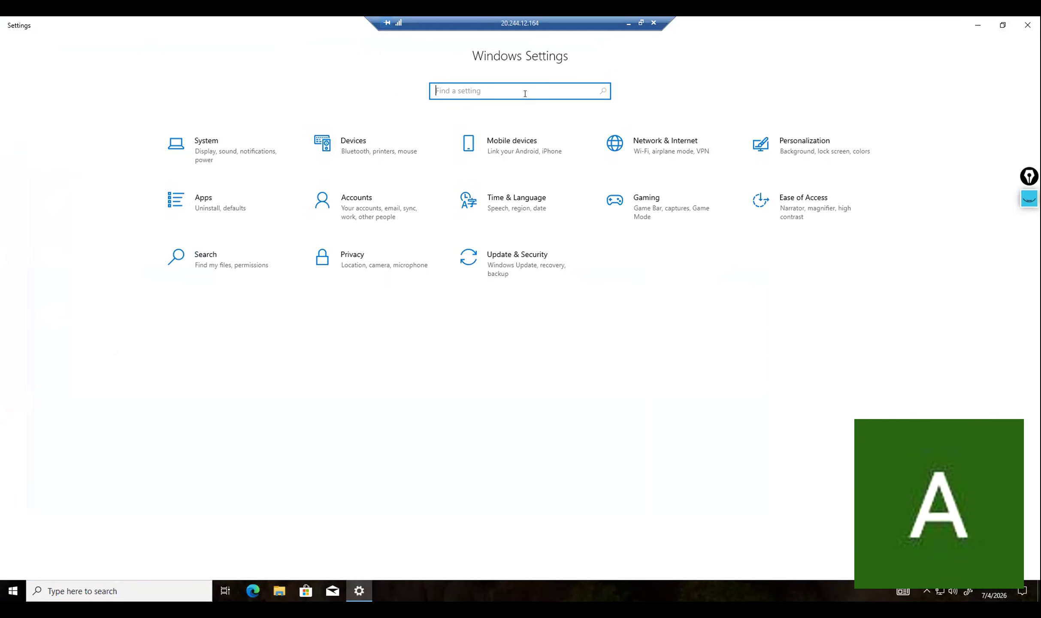
click(381, 198)
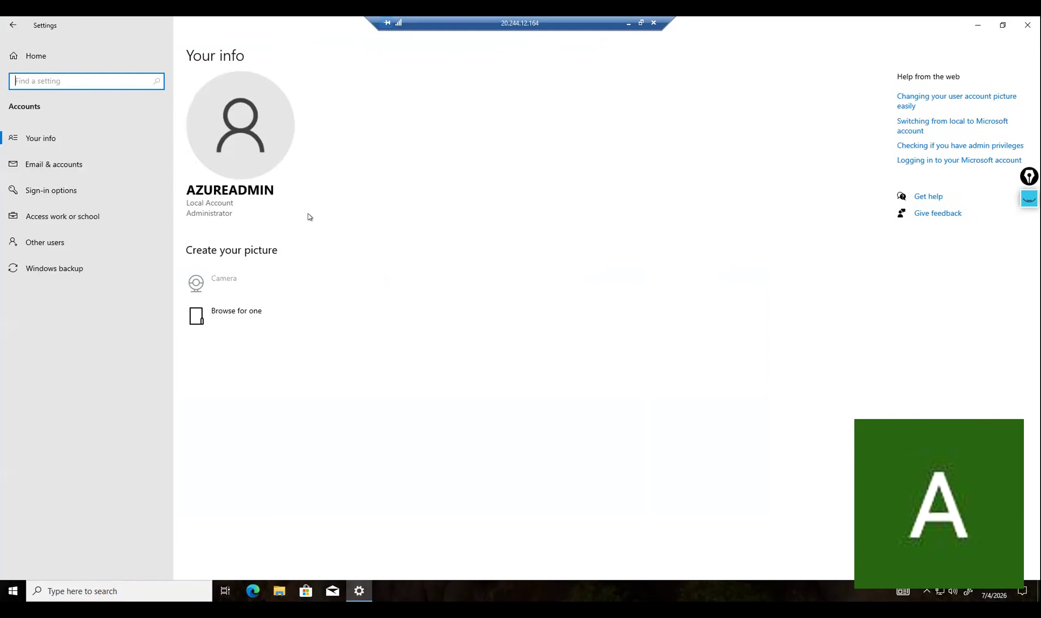
click(91, 269)
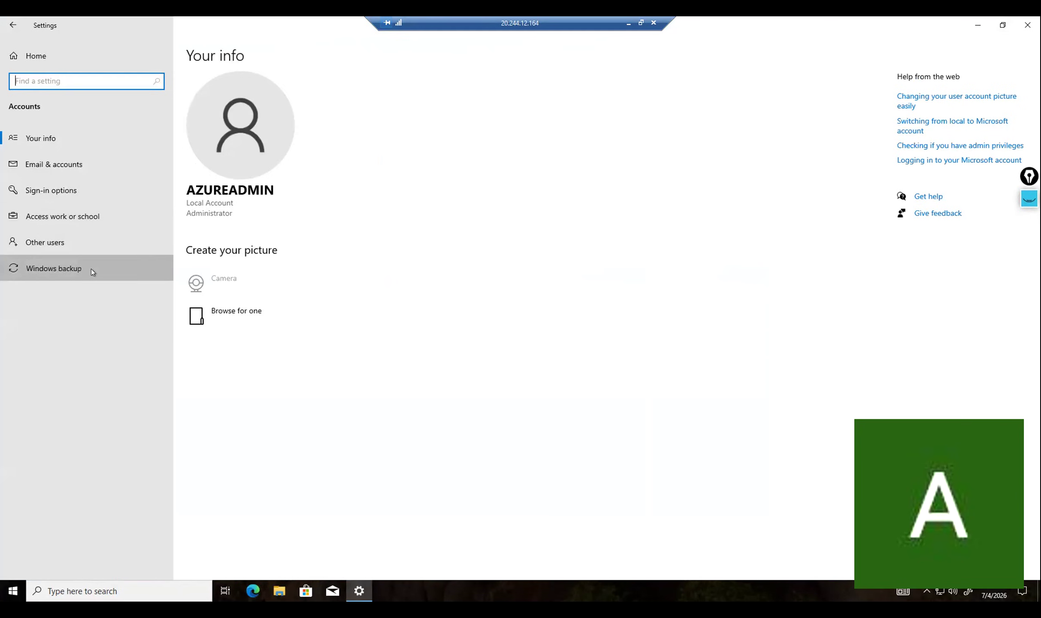
click(59, 137)
Search 'about' to open About your PC, showing 16 GB RAM and Xeon Platinum 8272CL CPU.
click(86, 591)
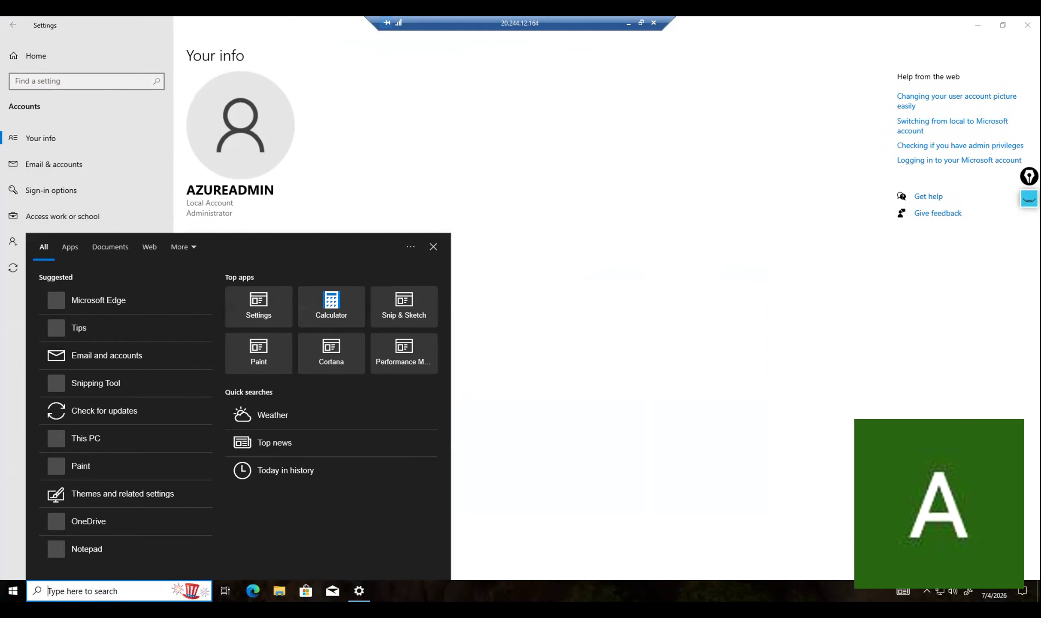
text(about)
key(Return)
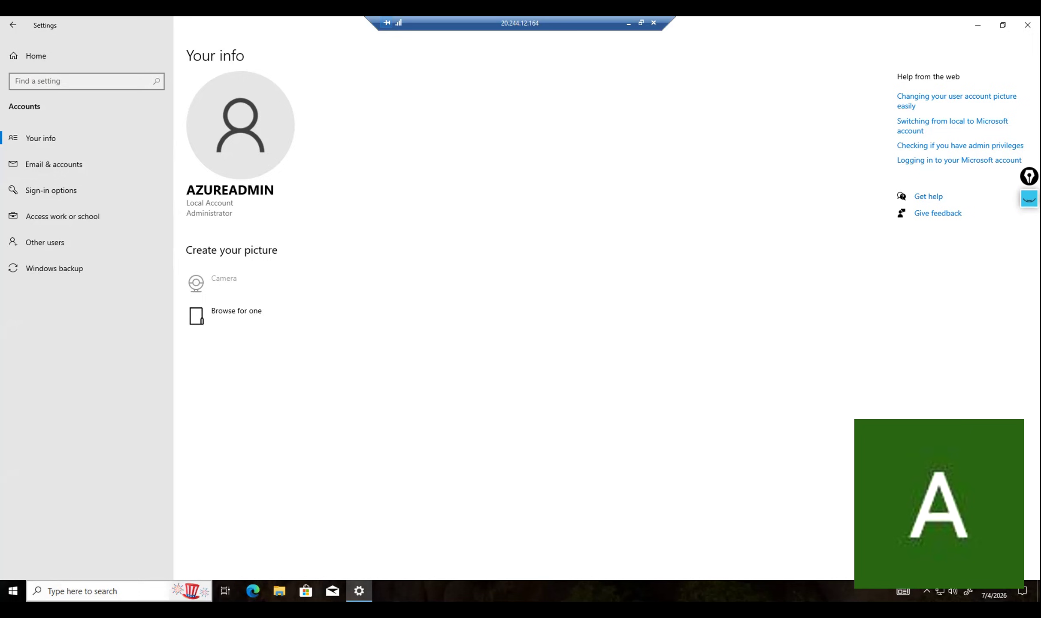
click(82, 591)
click(665, 250)
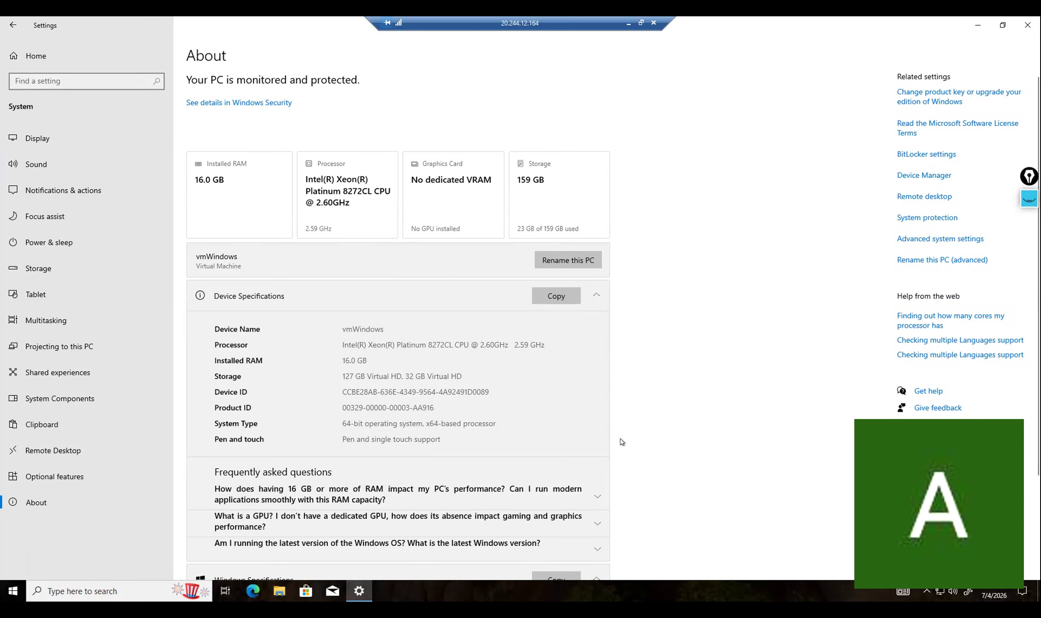
scroll(452, 370, down, 3)
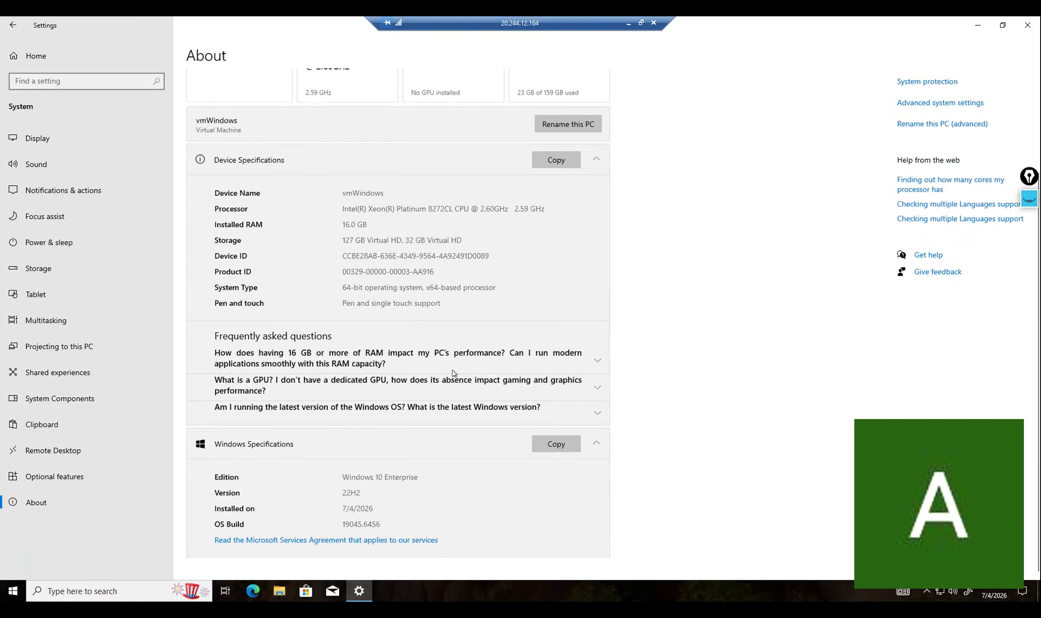
scroll(453, 371, up, 3)
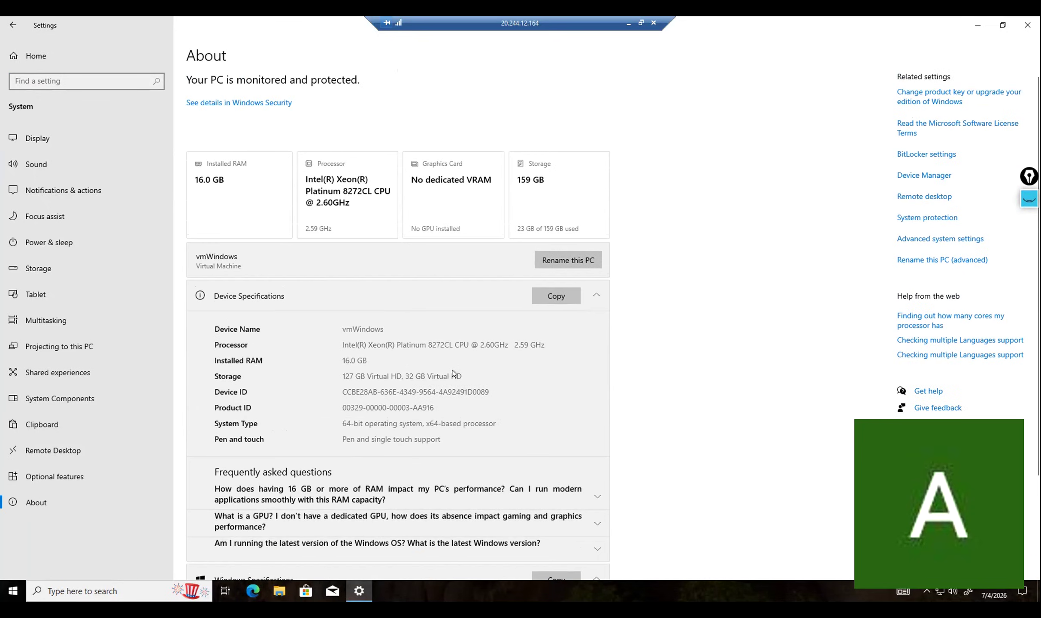
Close the Settings window and look through the Start menu app list.
click(1027, 25)
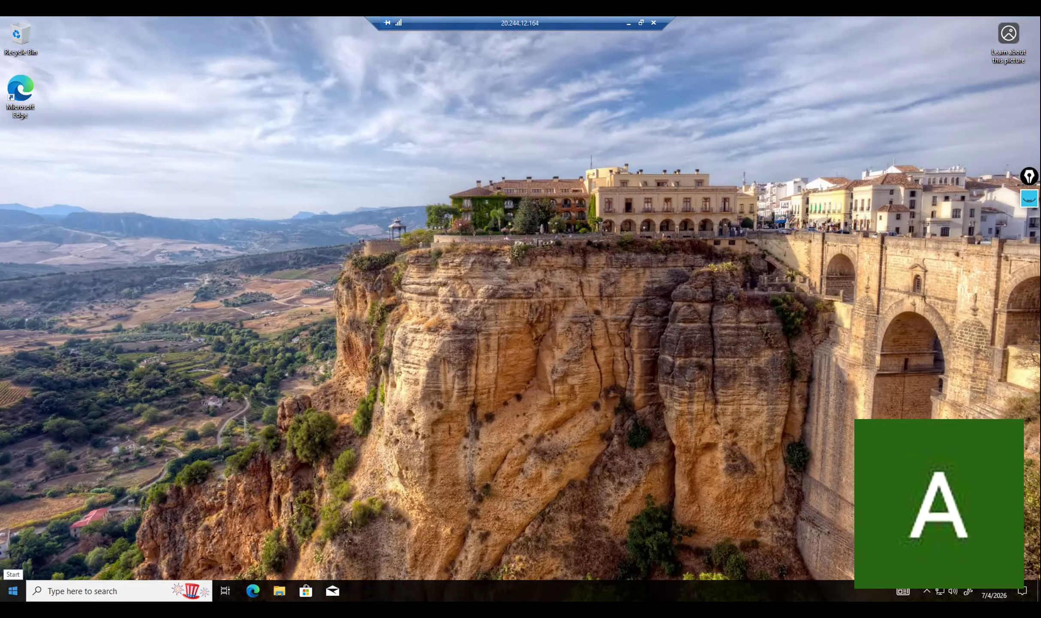
click(13, 591)
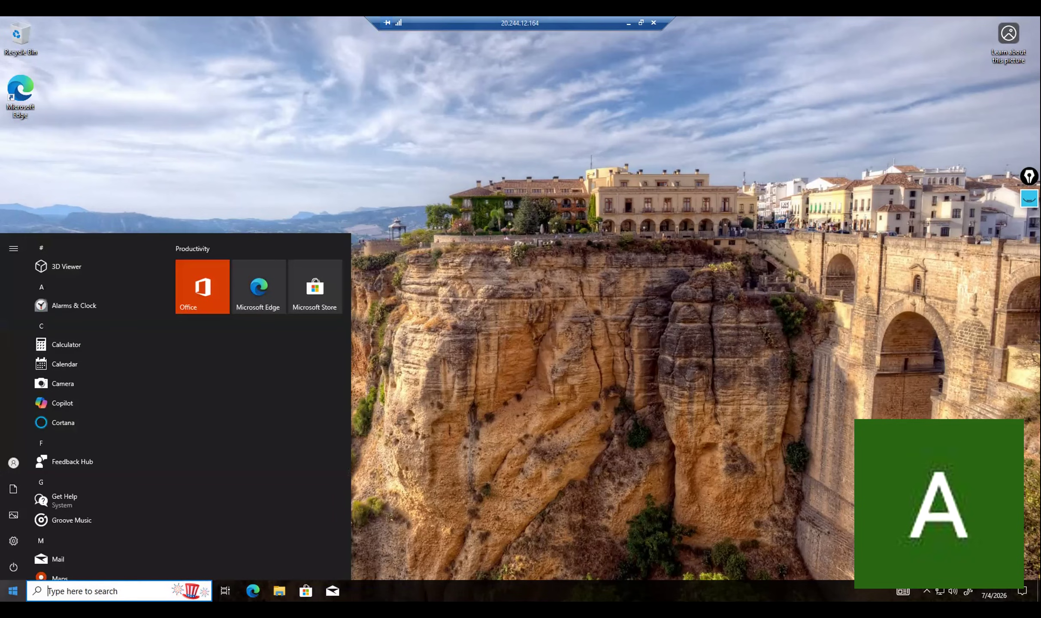
scroll(155, 414, down, 5)
scroll(159, 424, down, 6)
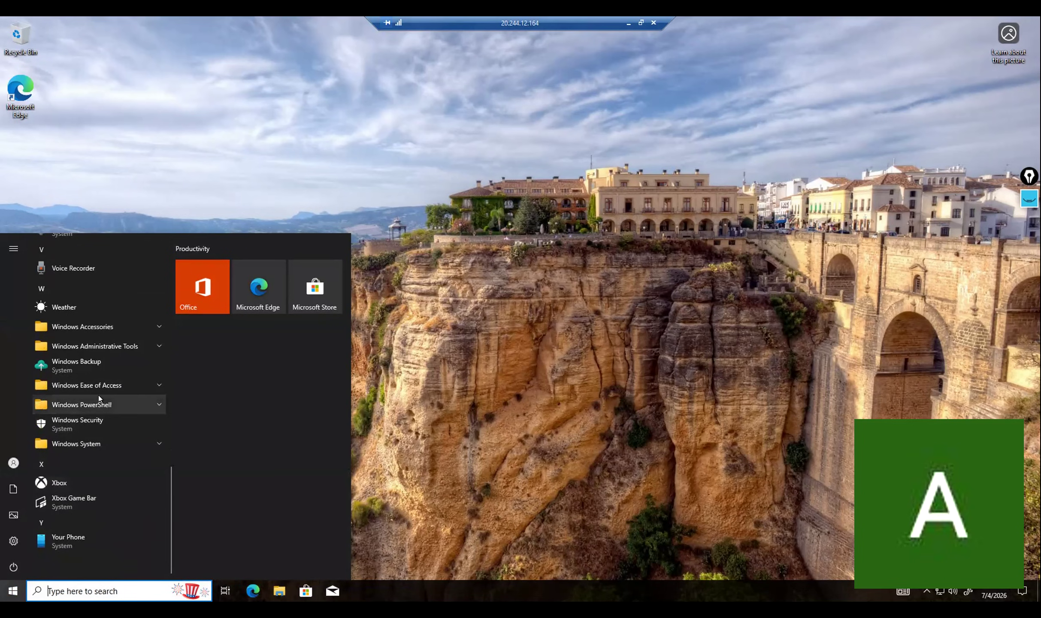
scroll(109, 364, up, 12)
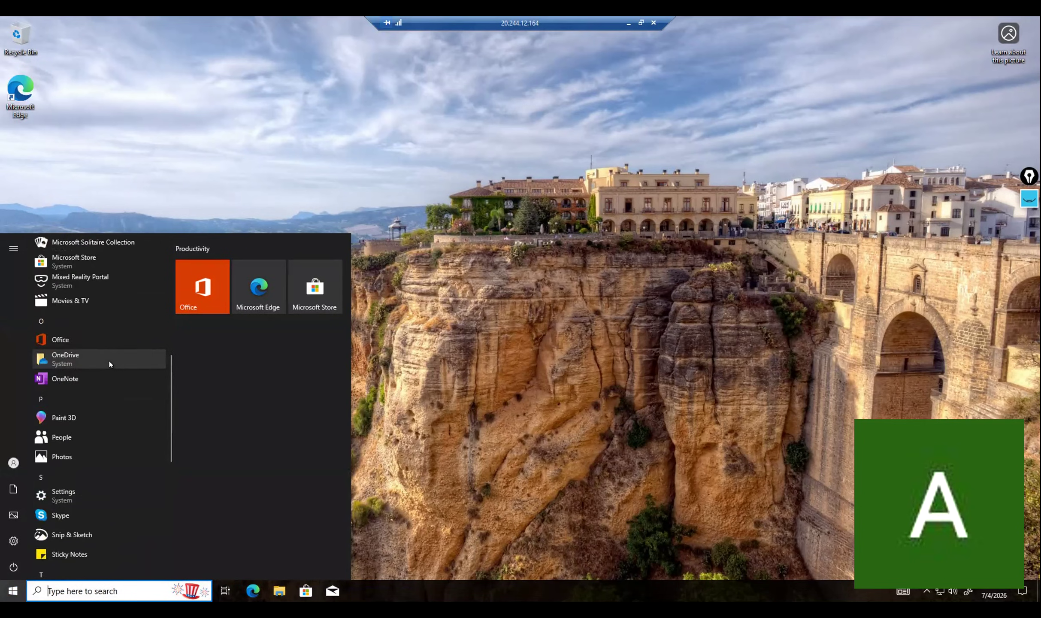
scroll(109, 364, up, 5)
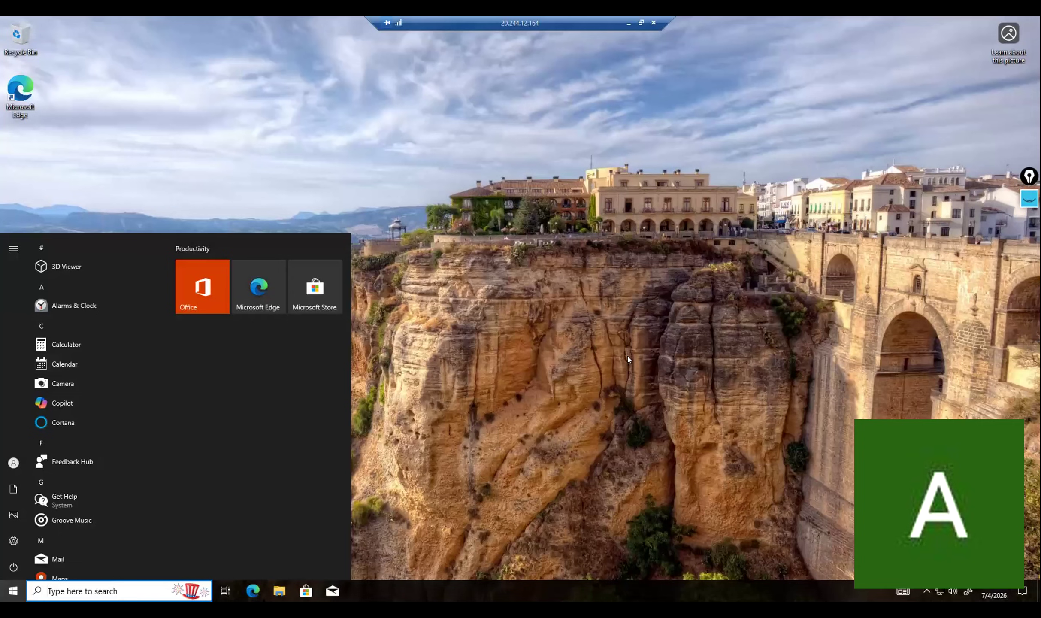
Reopen the Start menu and bring up its power options.
click(429, 268)
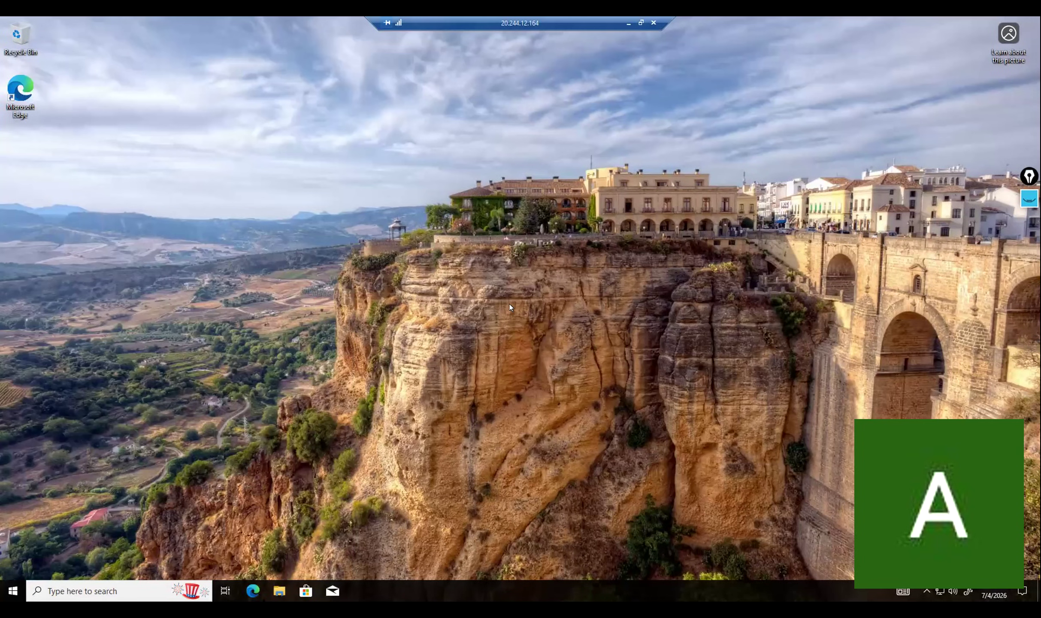
click(13, 591)
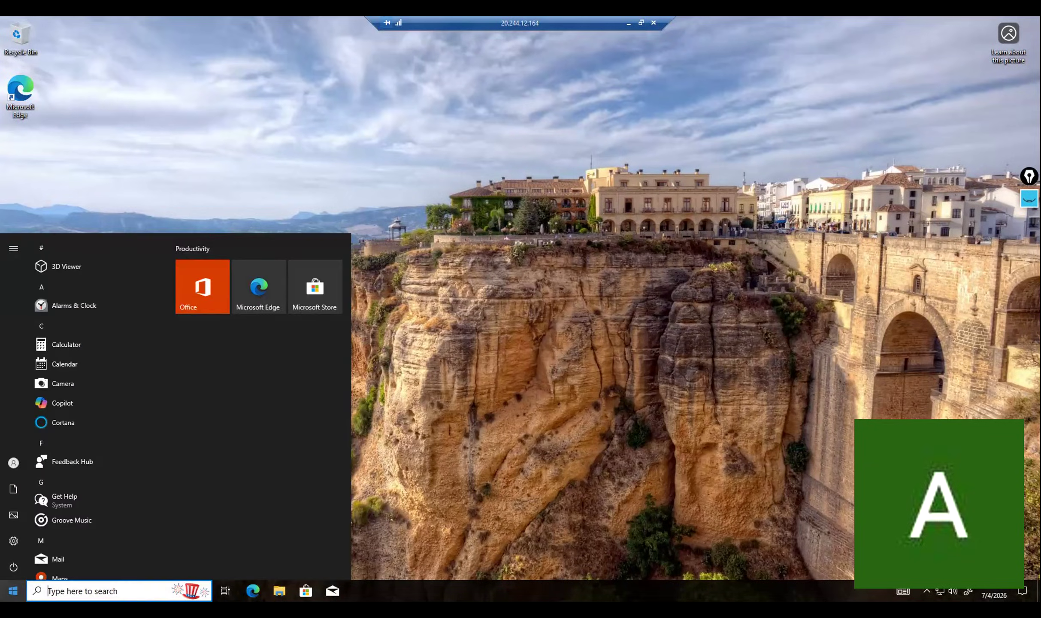
click(14, 568)
Shut down the remote VM and switch back to the Azure portal window.
click(32, 524)
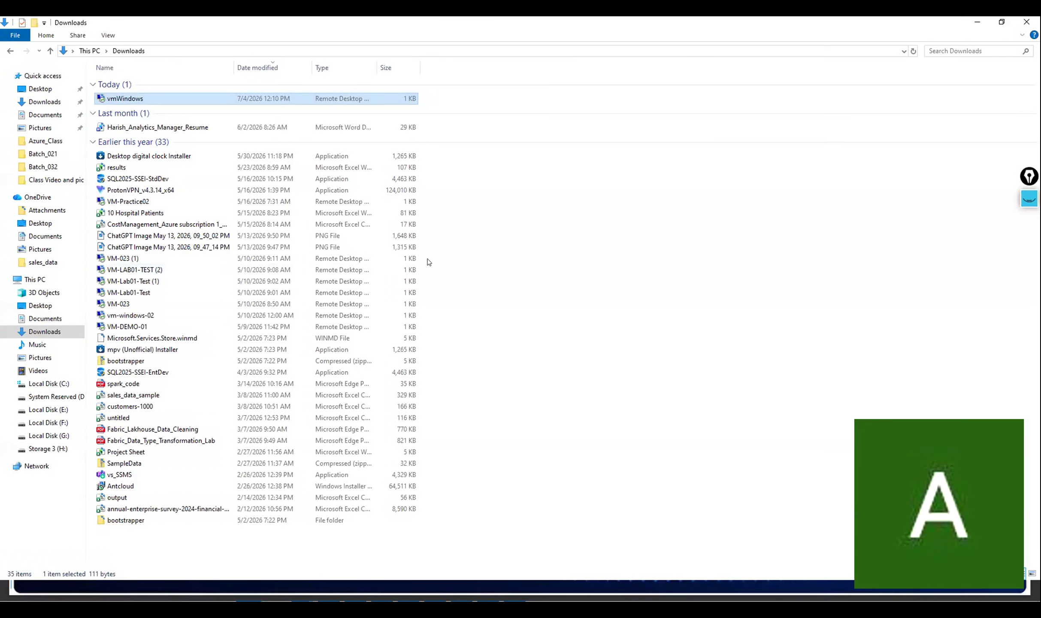
key(alt+Tab)
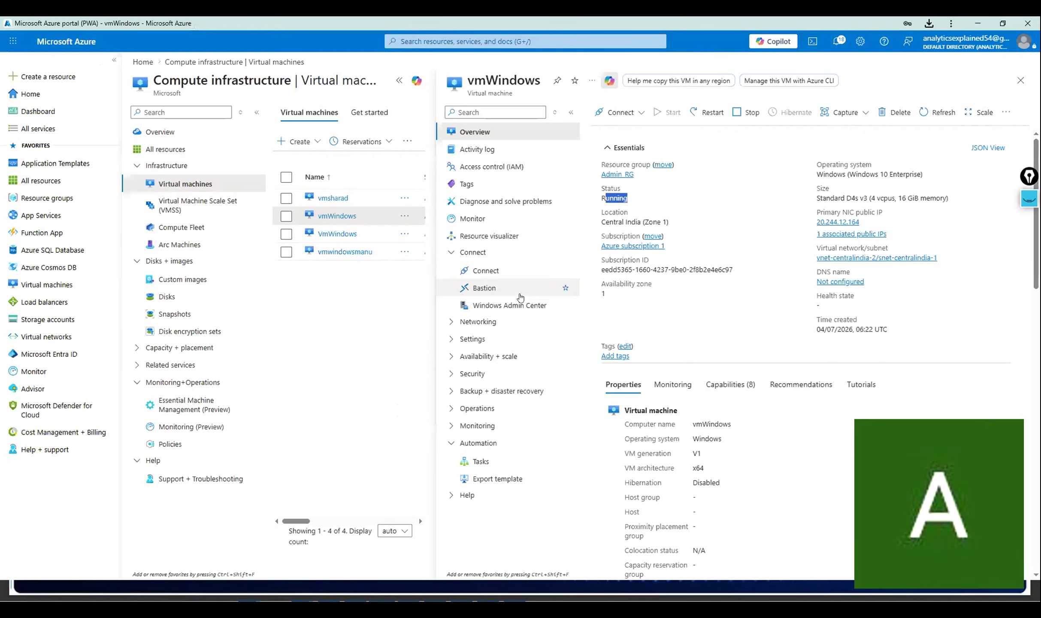
Stop vmWindows until it reads Stopped (deallocated), then open its Connect page.
click(741, 112)
click(613, 217)
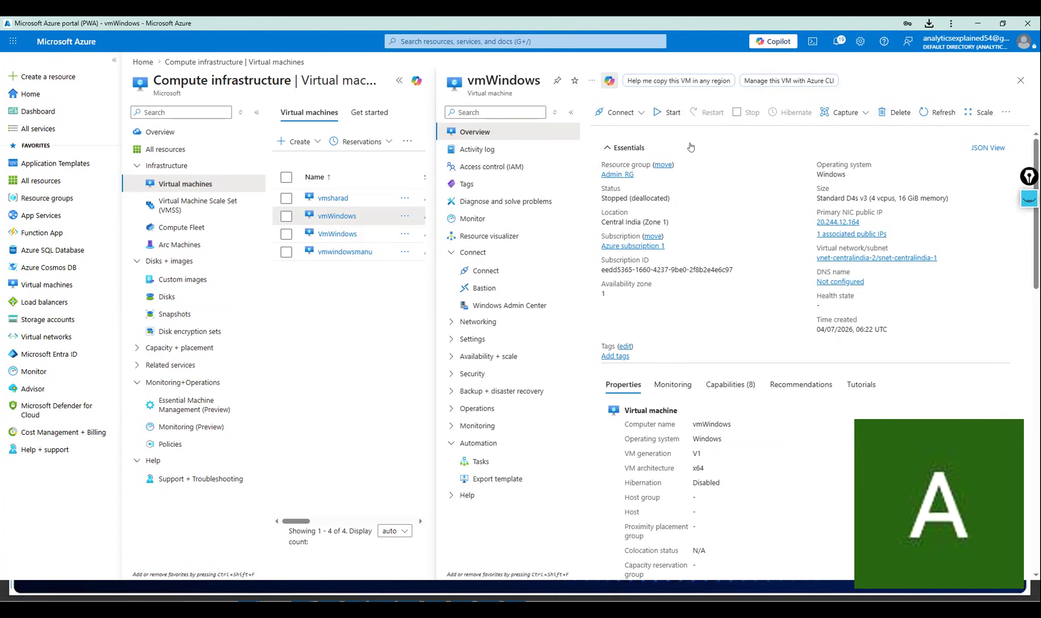
click(641, 112)
click(636, 135)
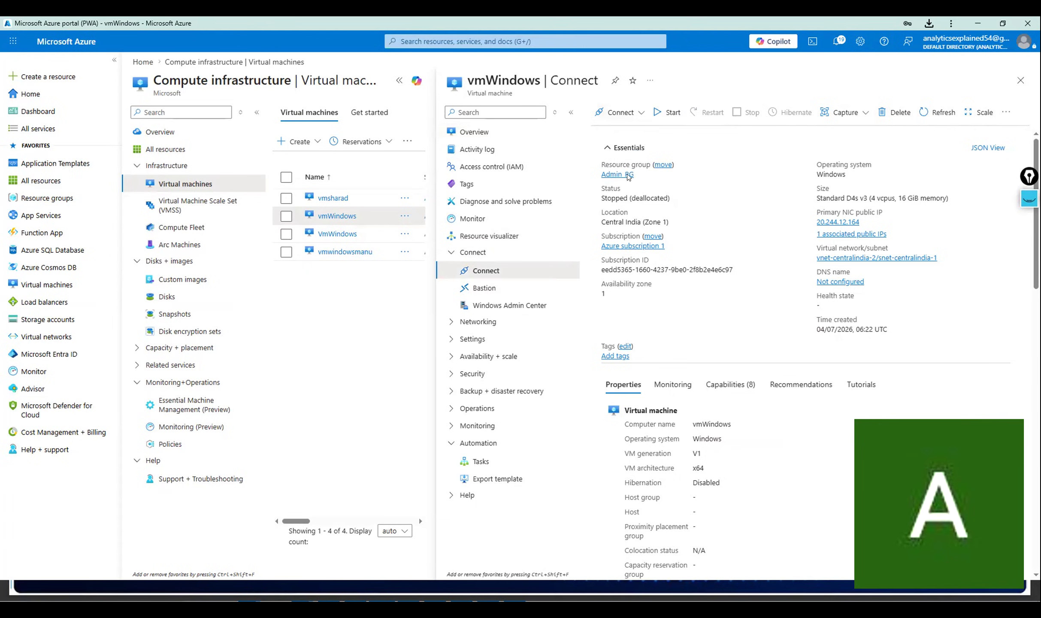
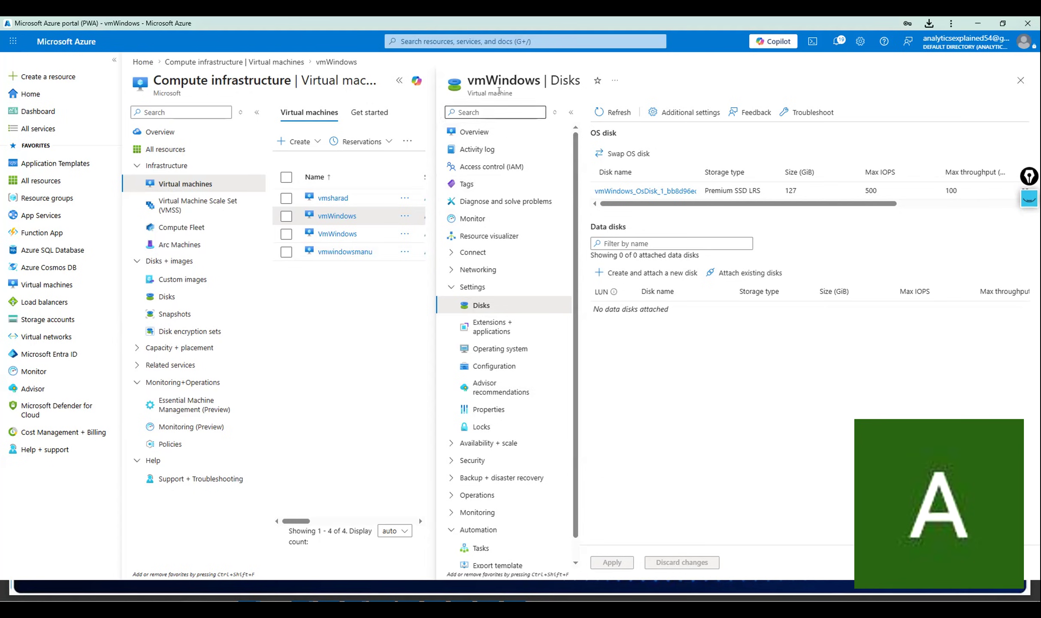
Go to the Disks settings of the vmWindows virtual machine.
click(466, 146)
click(472, 133)
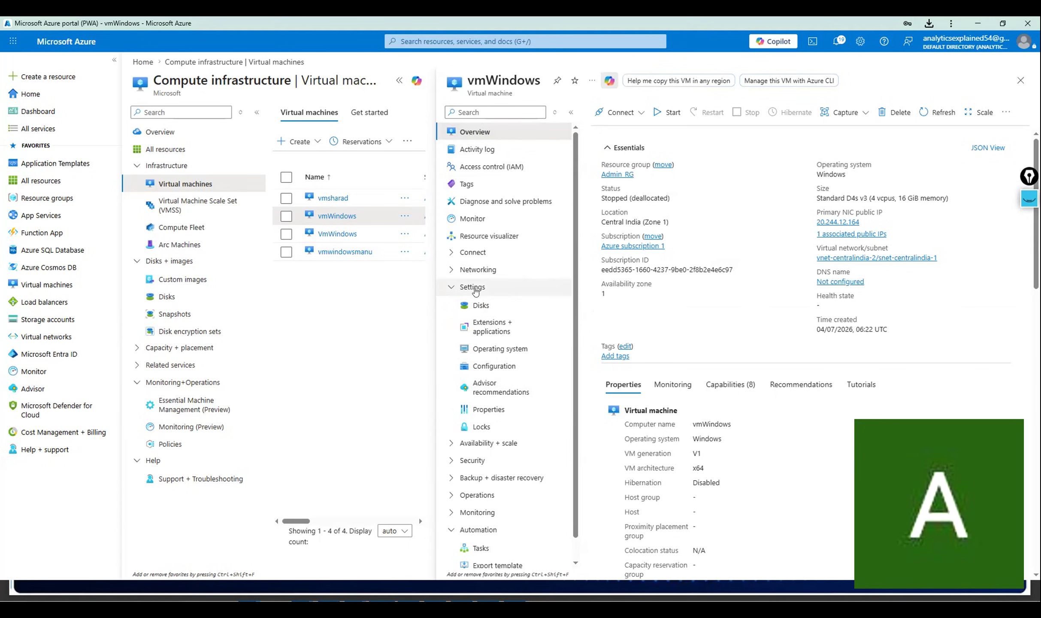
click(475, 306)
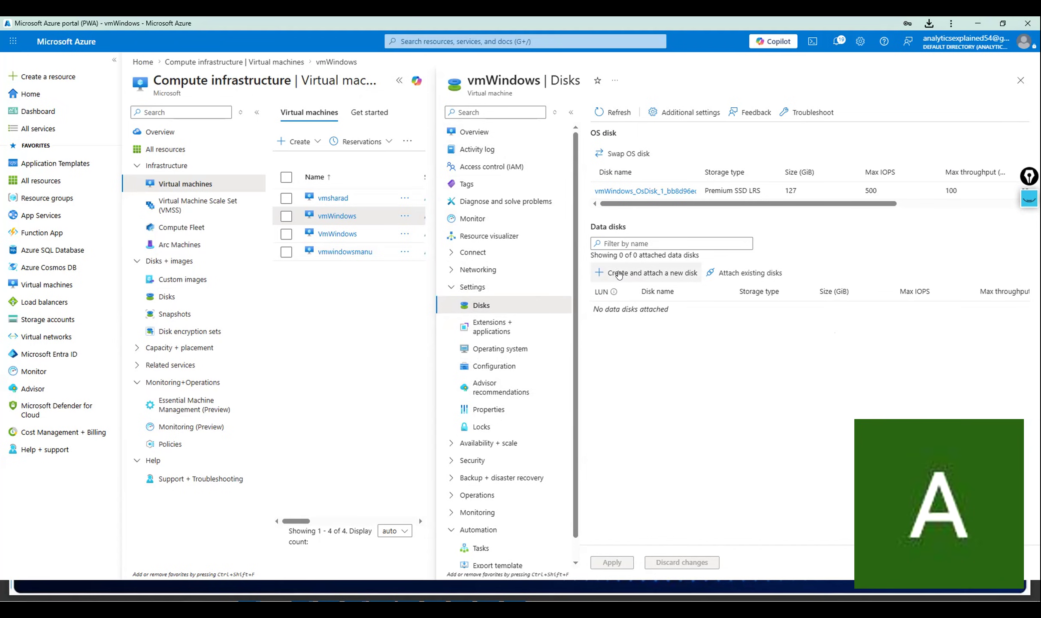
Add a new data disk at LUN 0 with Premium SSD storage and 4 GiB size.
click(682, 273)
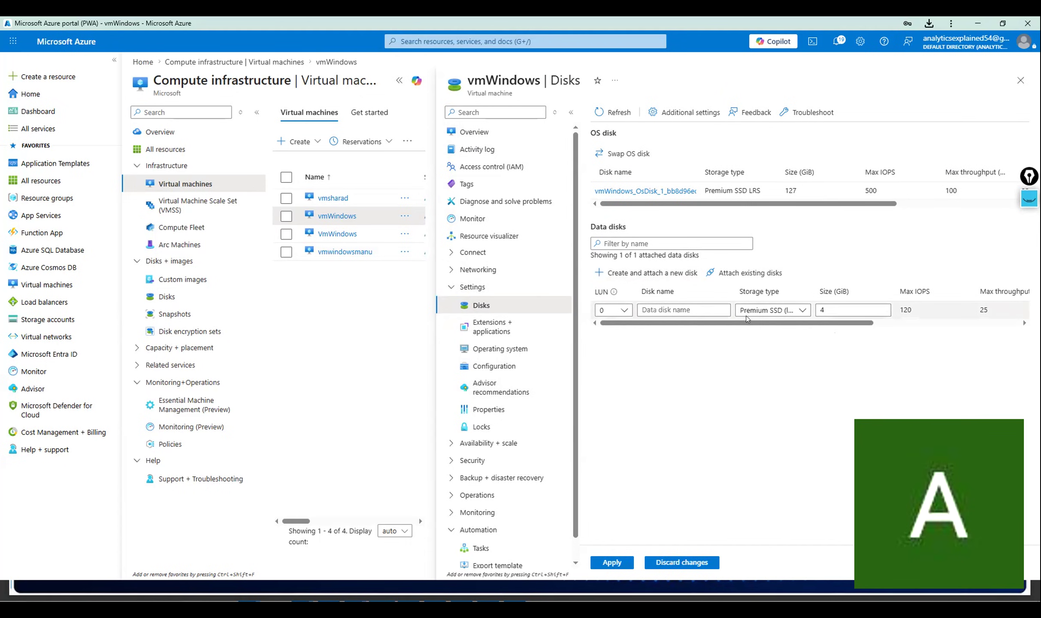
click(785, 309)
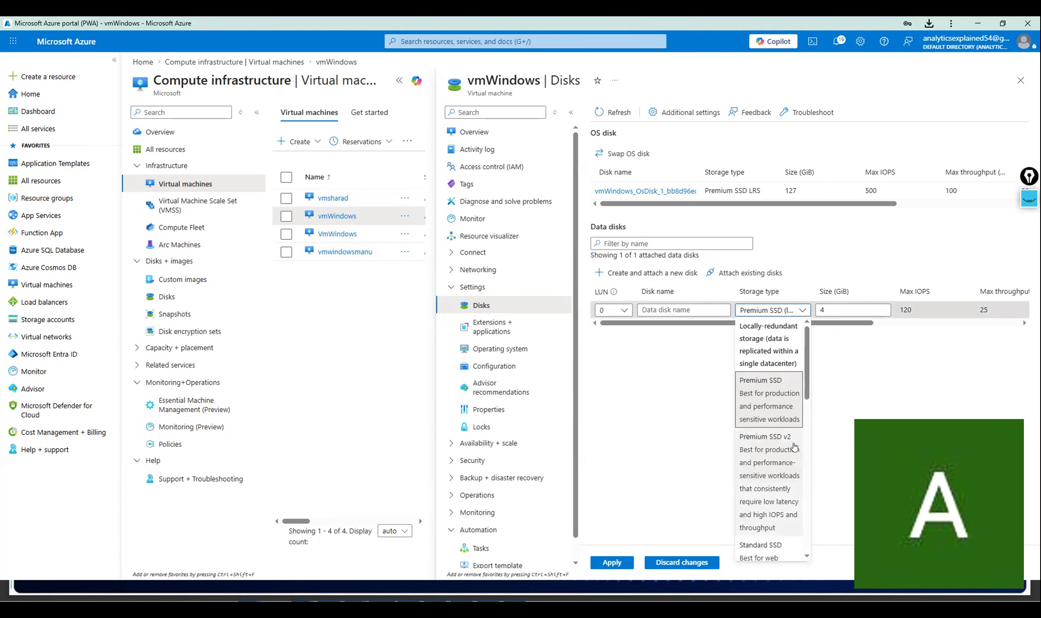
click(855, 310)
click(749, 310)
click(854, 322)
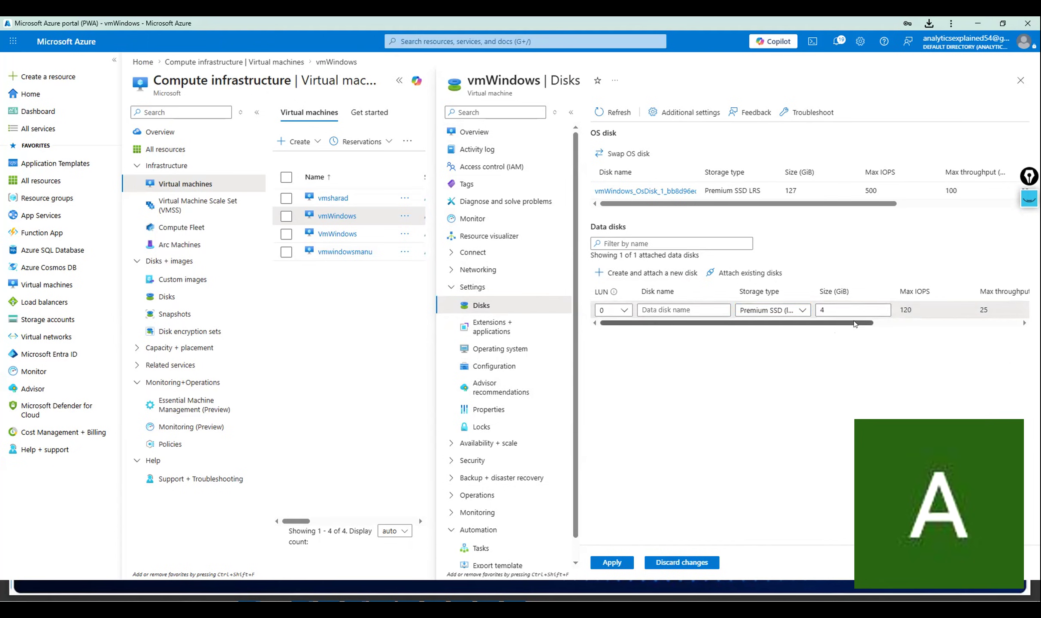
drag(854, 324, 1024, 309)
drag(1023, 307, 562, 316)
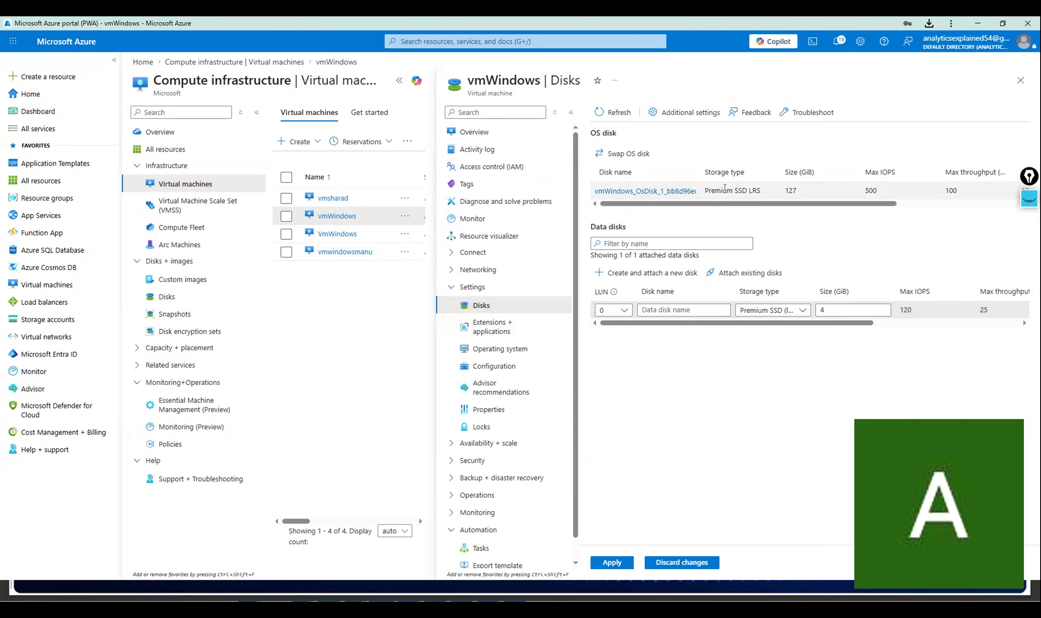
Highlight the OS disk's Premium SSD LRS storage type and the new disk's size.
drag(726, 190, 783, 190)
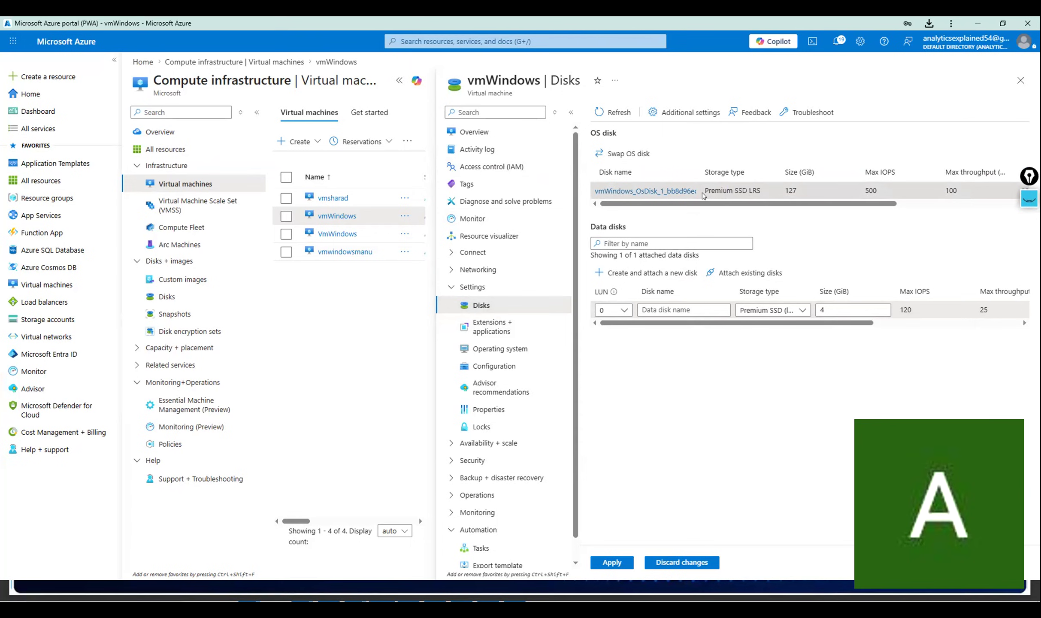
drag(705, 191, 809, 185)
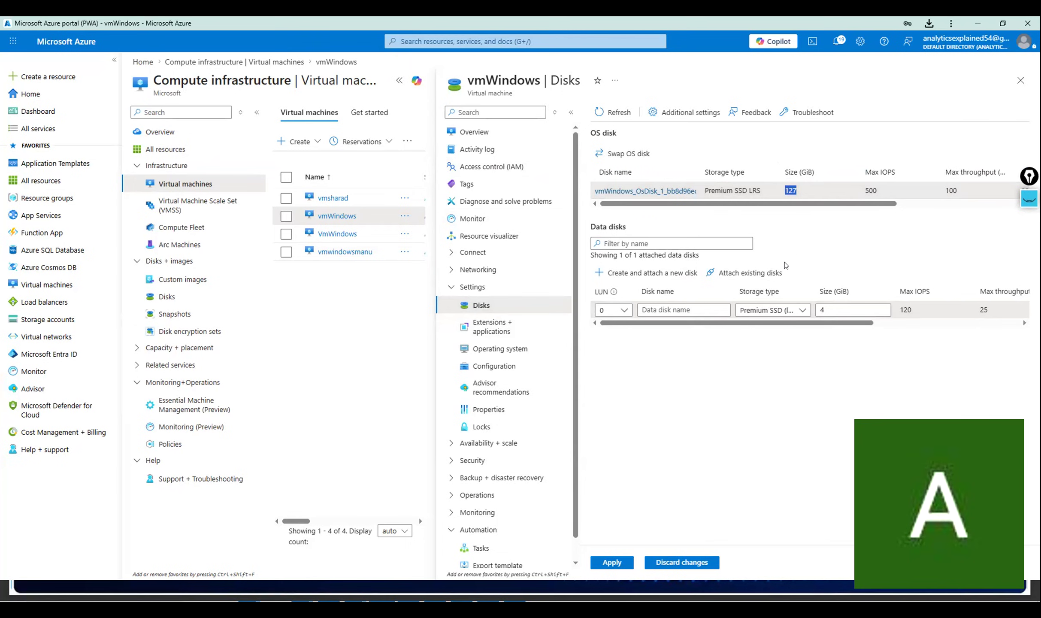
double_click(837, 310)
Add an existing-disk entry at LUN 1 (no disks available) with host caching None.
click(728, 268)
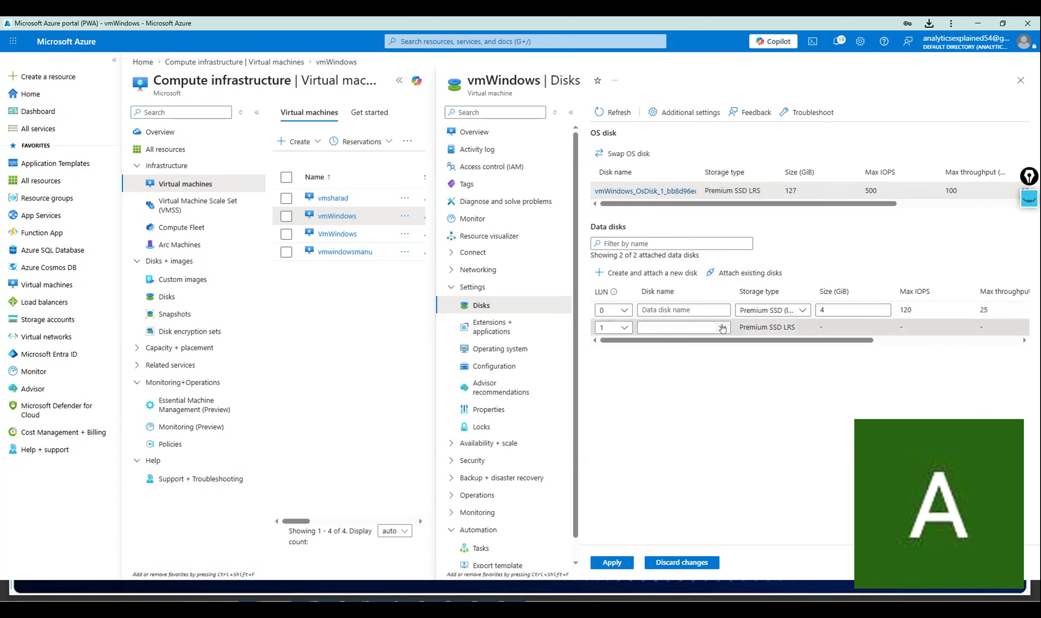
click(722, 327)
click(723, 328)
drag(792, 341, 963, 324)
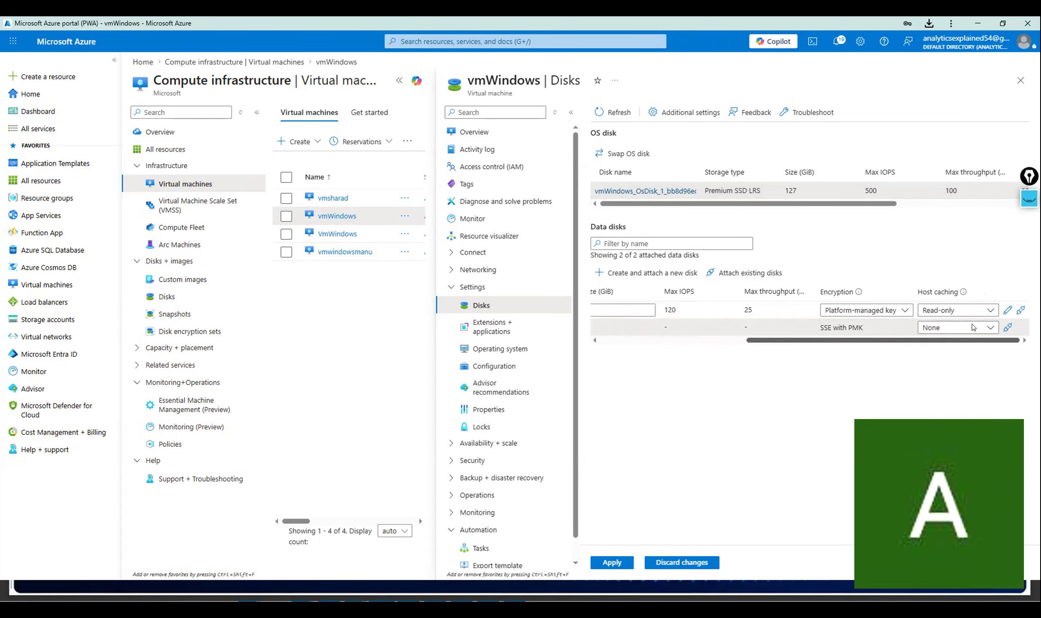
click(972, 328)
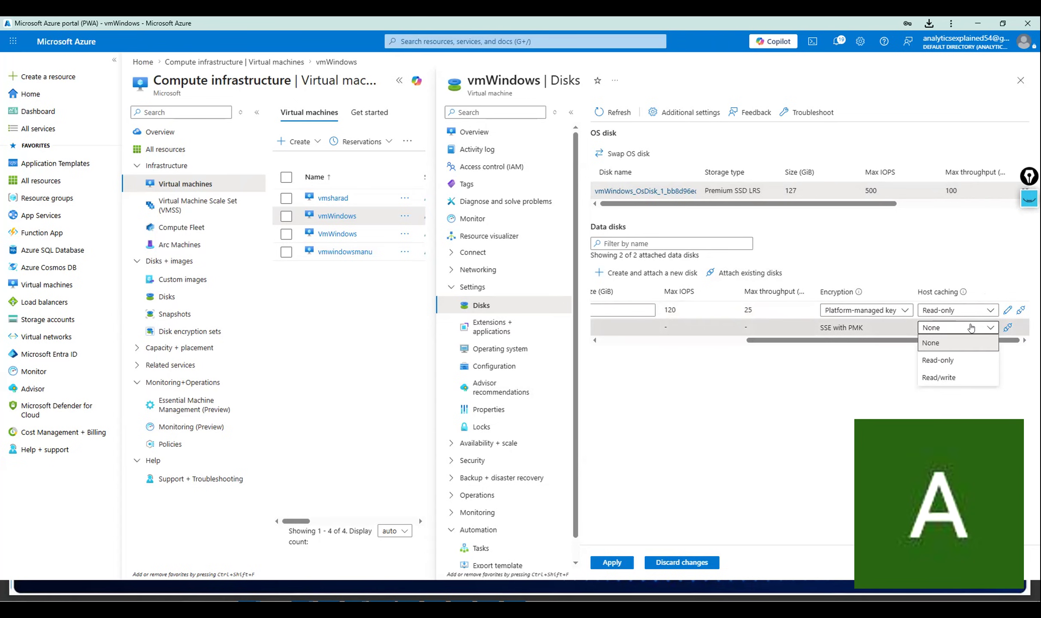
click(680, 403)
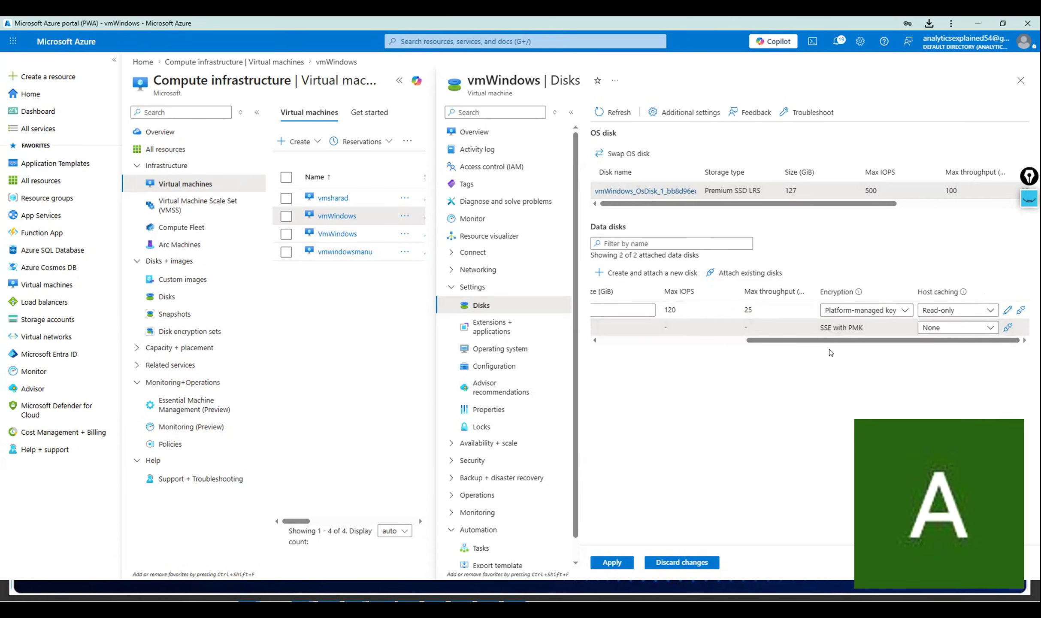
drag(828, 341, 682, 341)
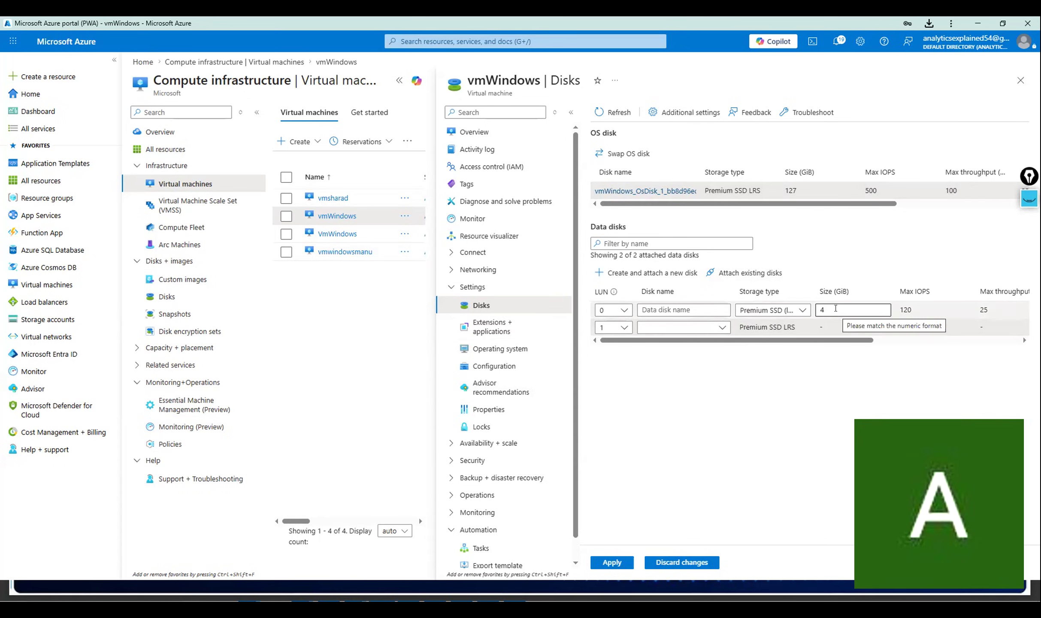
Resize the LUN 0 data disk to 128 GiB, giving 500 max IOPS and 100 throughput.
click(772, 310)
drag(806, 191, 780, 194)
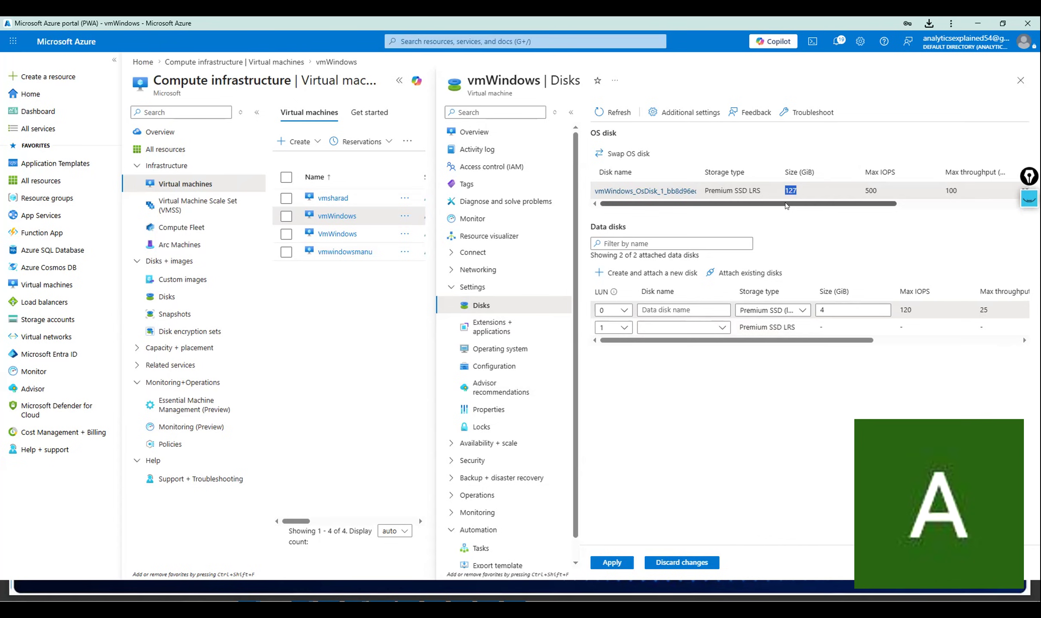
click(839, 308)
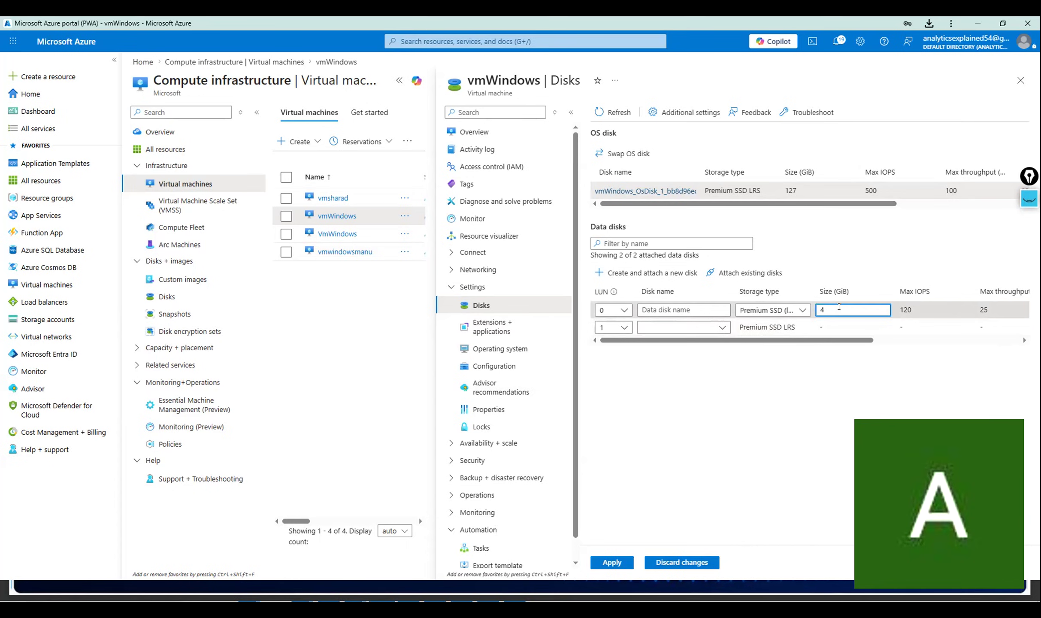
text(128)
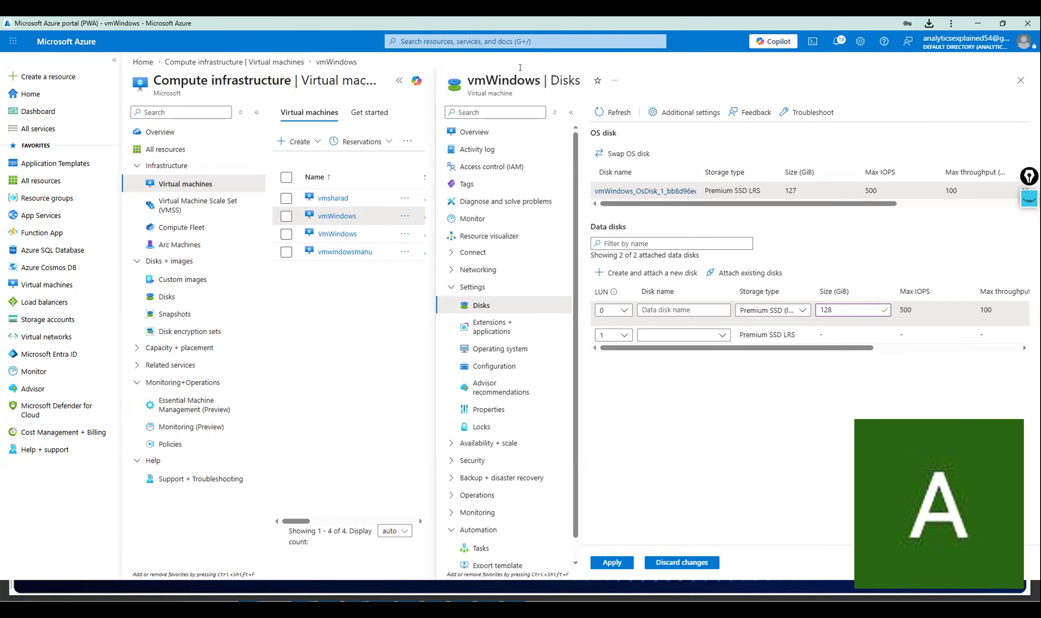
key(alt+Tab)
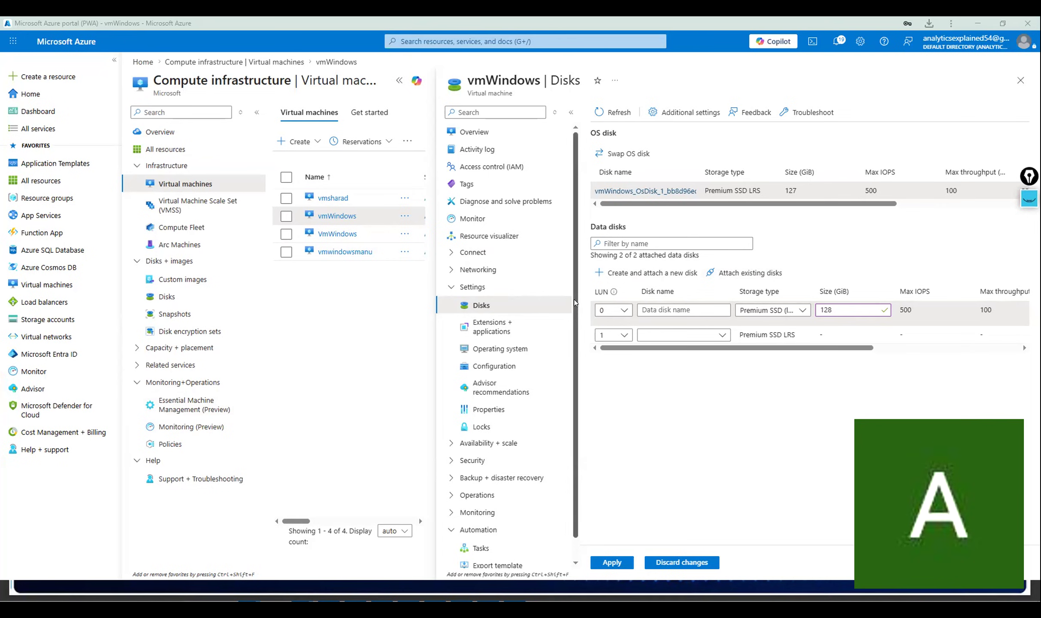
Expand and collapse Security, then collapse the Settings and Automation groups in the vmWindows menu.
scroll(576, 324, down, 1)
scroll(577, 323, up, 1)
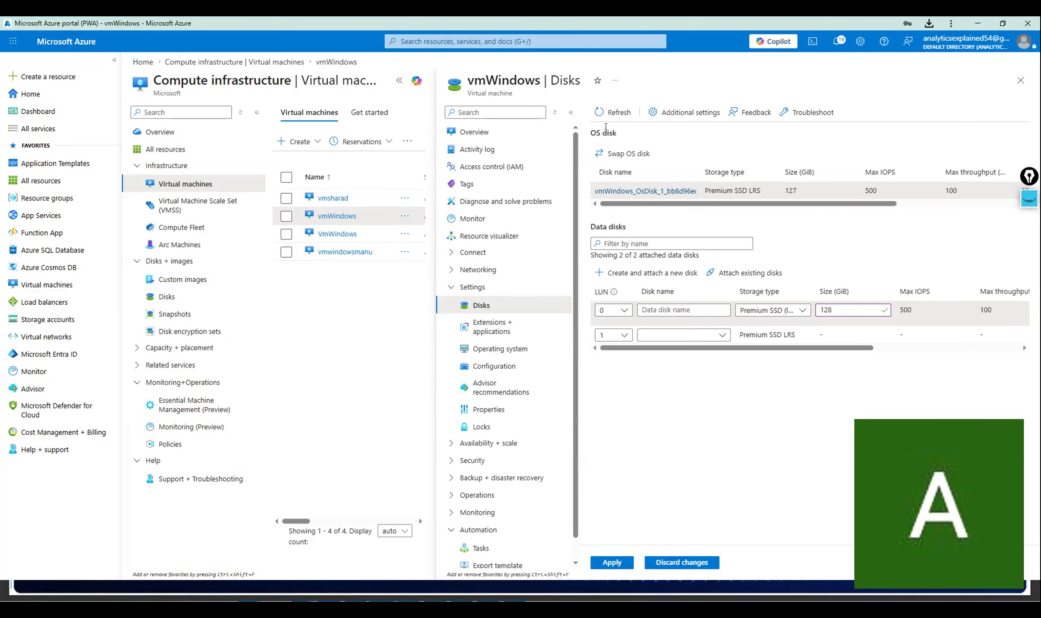
drag(574, 260, 574, 177)
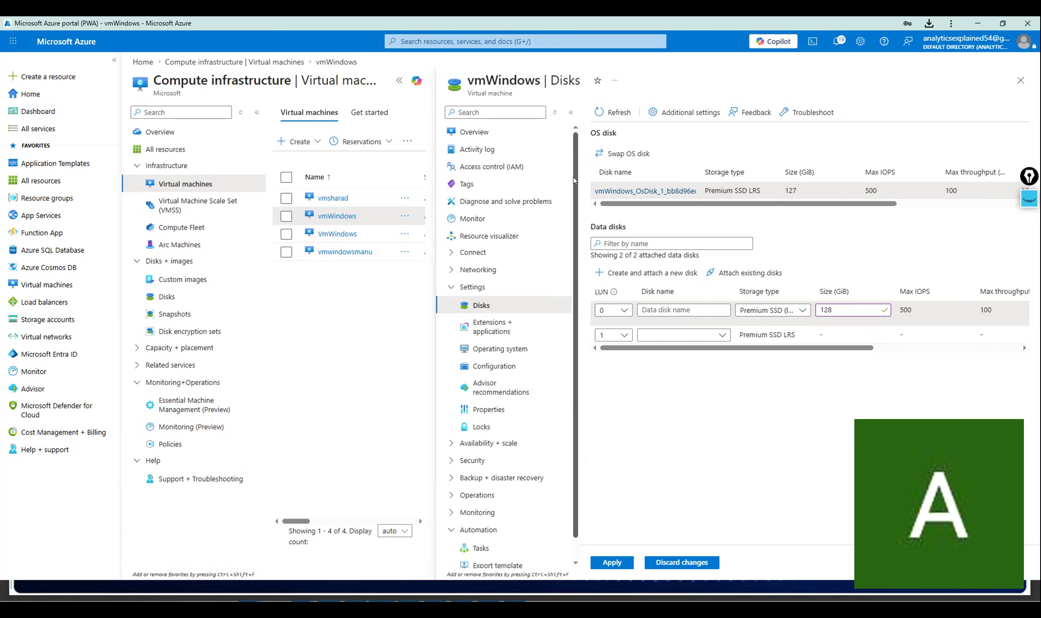
mouse_move(574, 169)
mouse_down()
mouse_move(574, 206)
mouse_move(572, 152)
mouse_up()
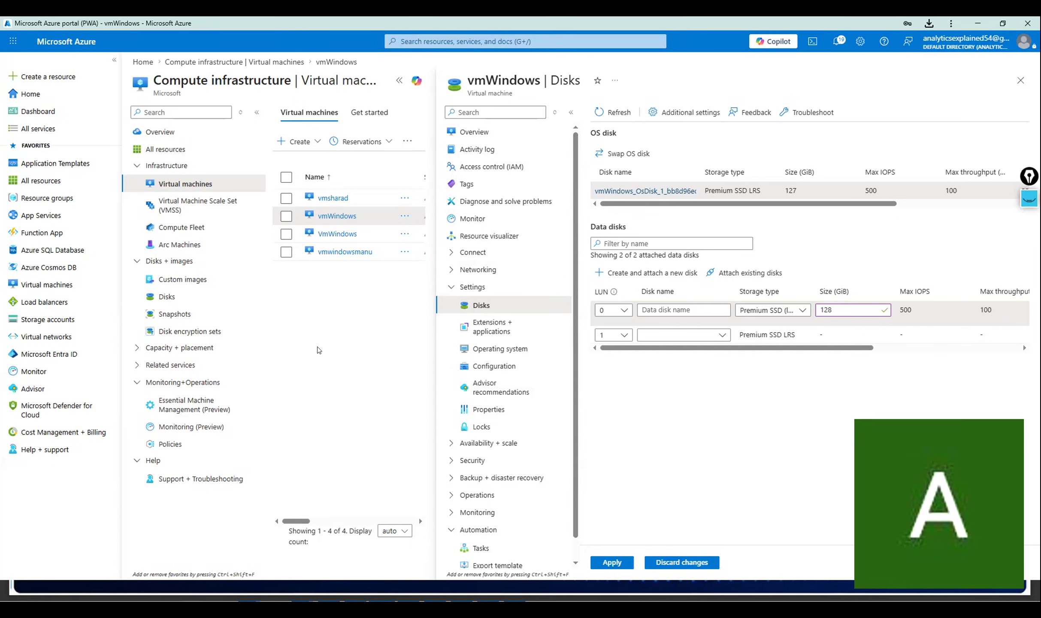
scroll(456, 373, down, 1)
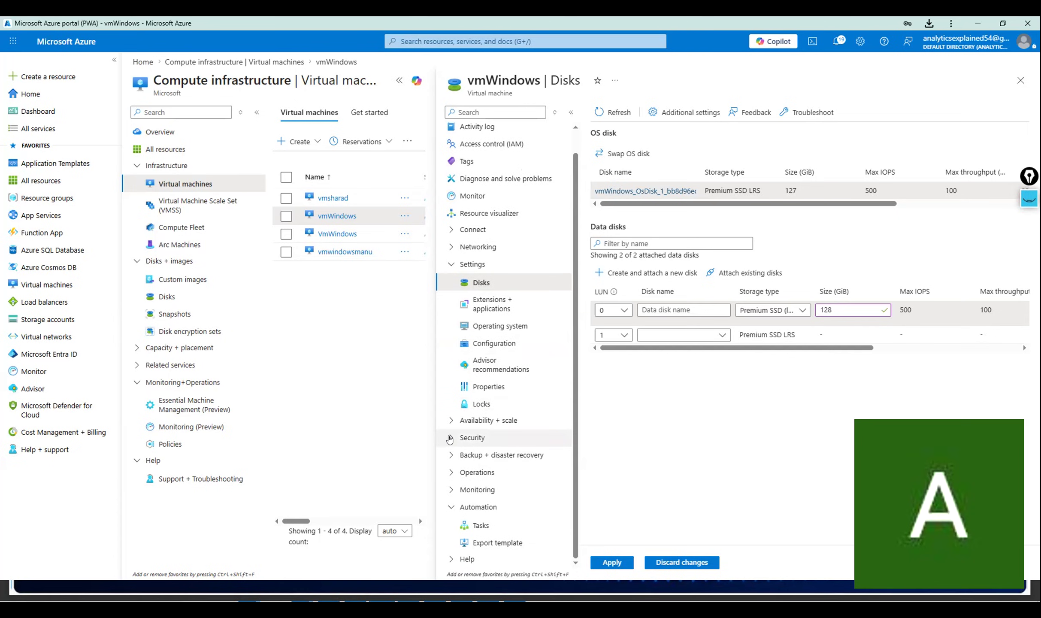
click(450, 438)
click(450, 438)
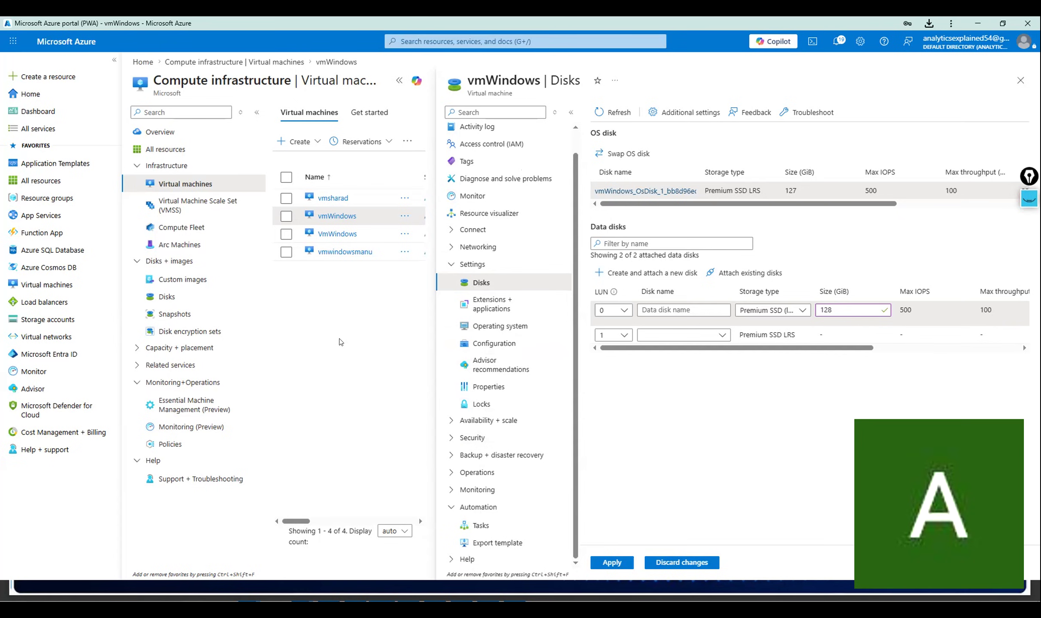
click(450, 270)
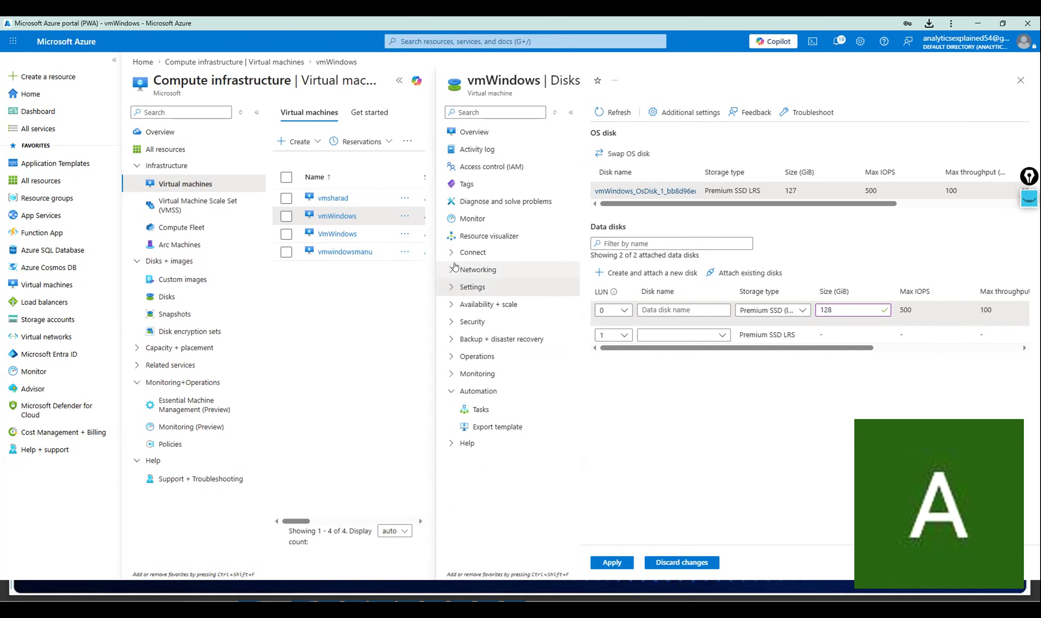
click(451, 391)
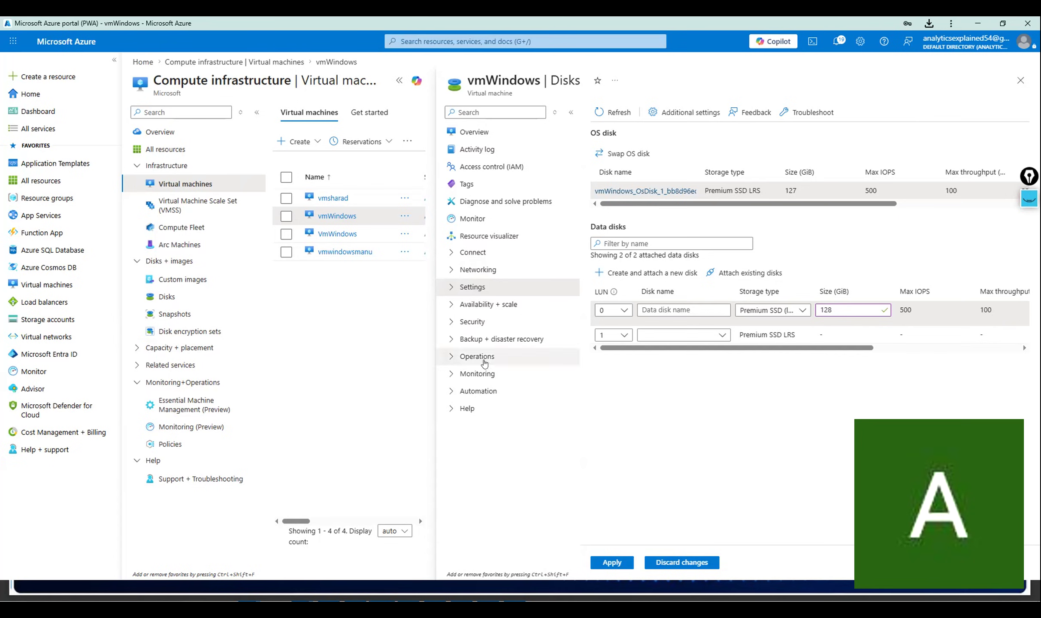
Discard the pending data disks and open the vmWindows Overview page.
click(699, 563)
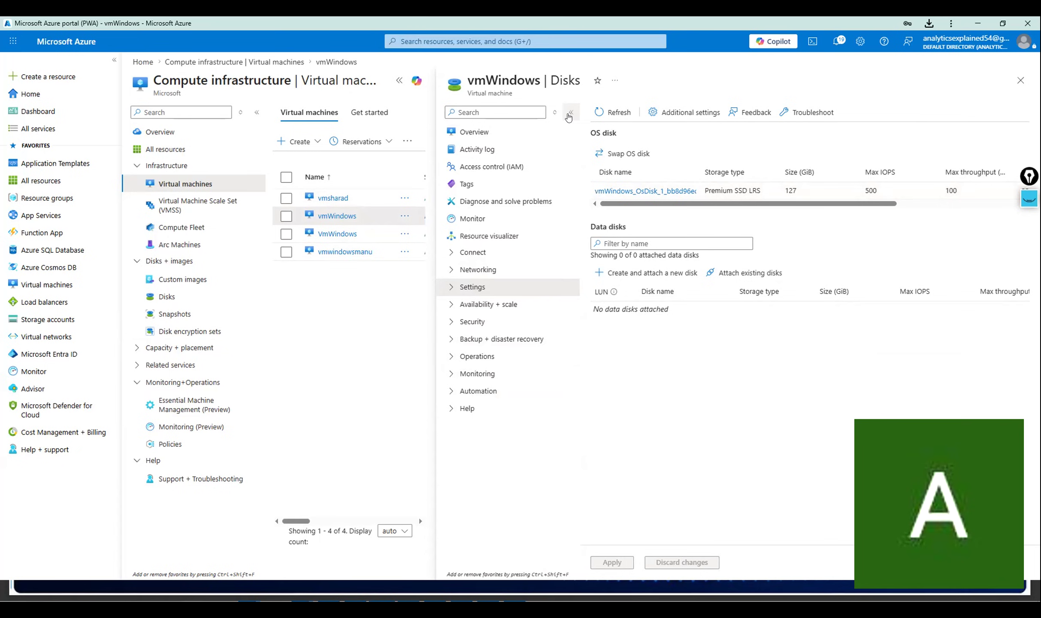
click(491, 134)
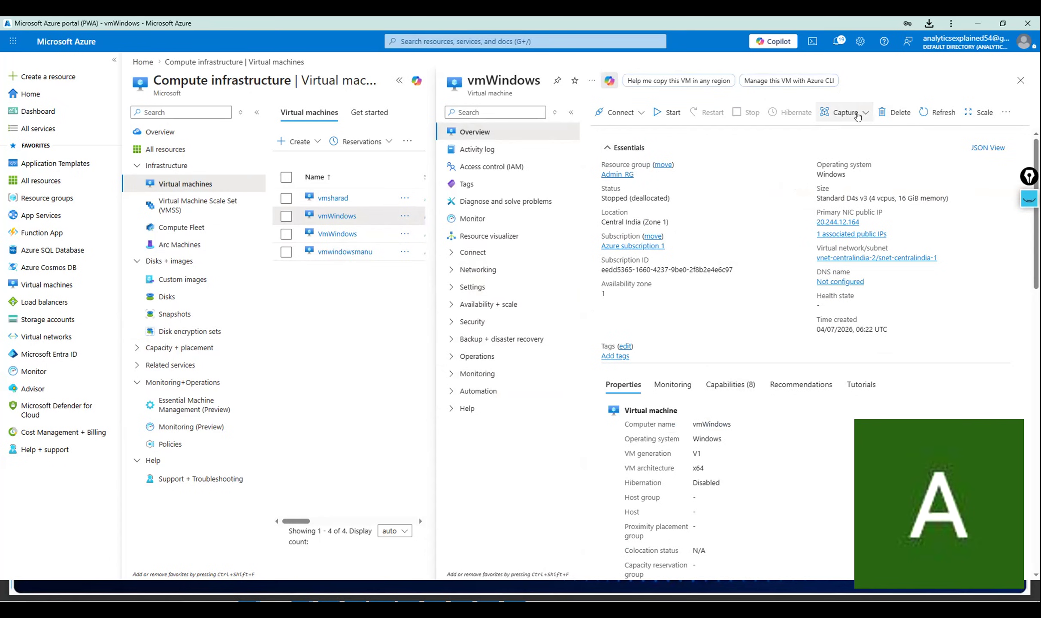
Force-delete vmWindows along with its OS disk, network interface and public IP address.
click(892, 110)
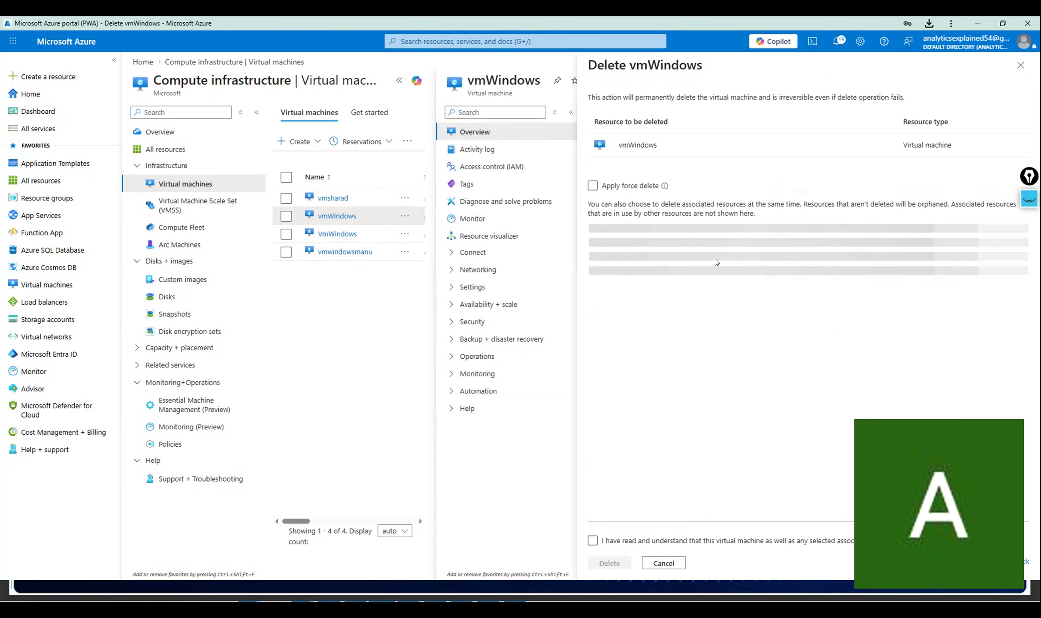
click(592, 185)
click(971, 289)
click(971, 315)
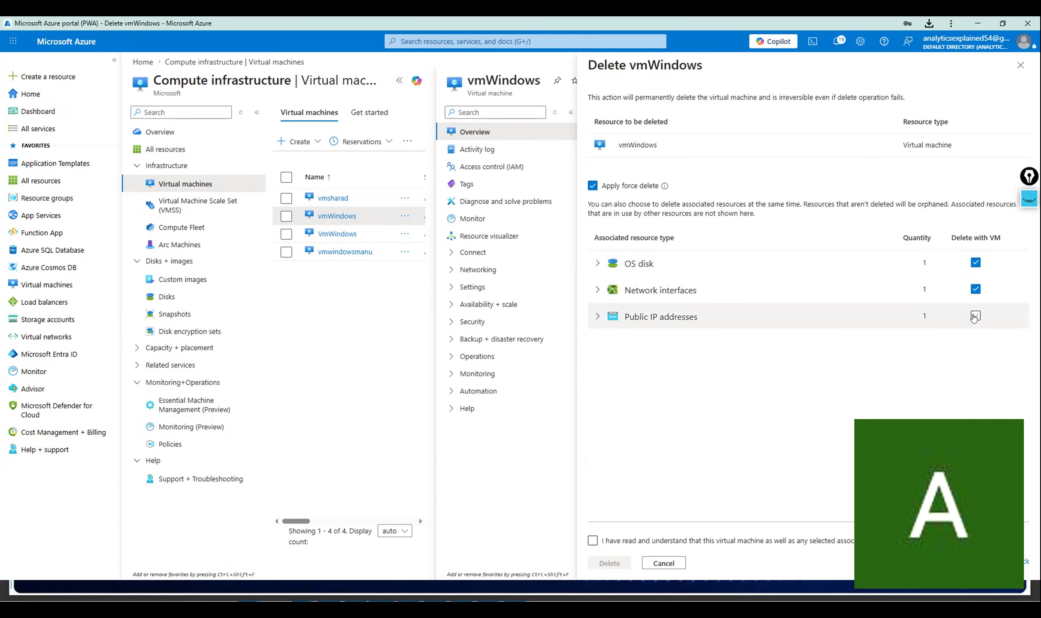
click(593, 540)
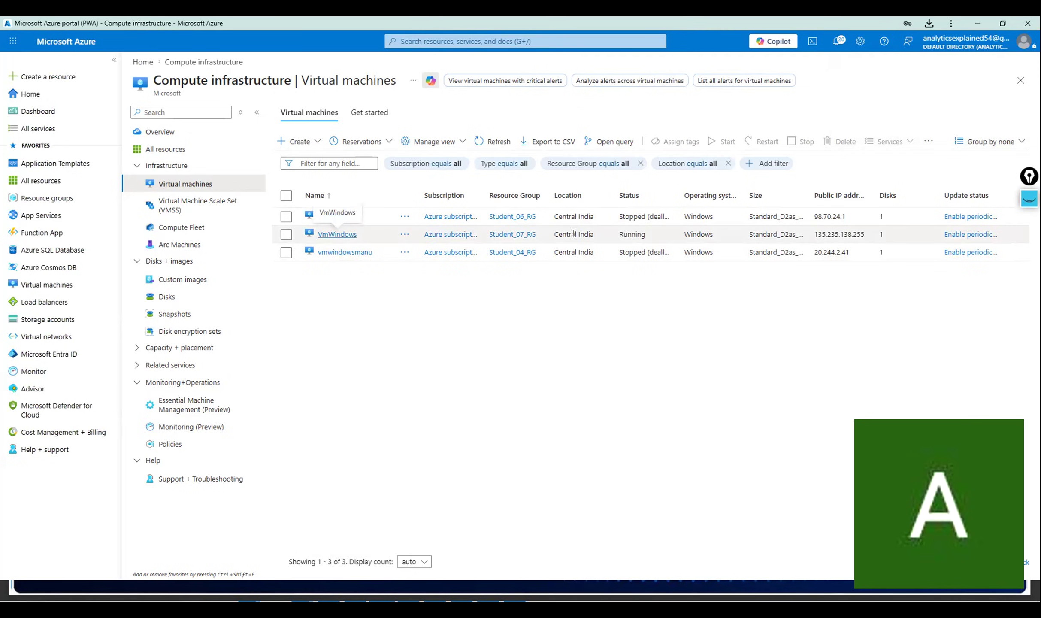
Open the overview of the running VmWindows VM from the Virtual machines list.
drag(617, 234, 674, 233)
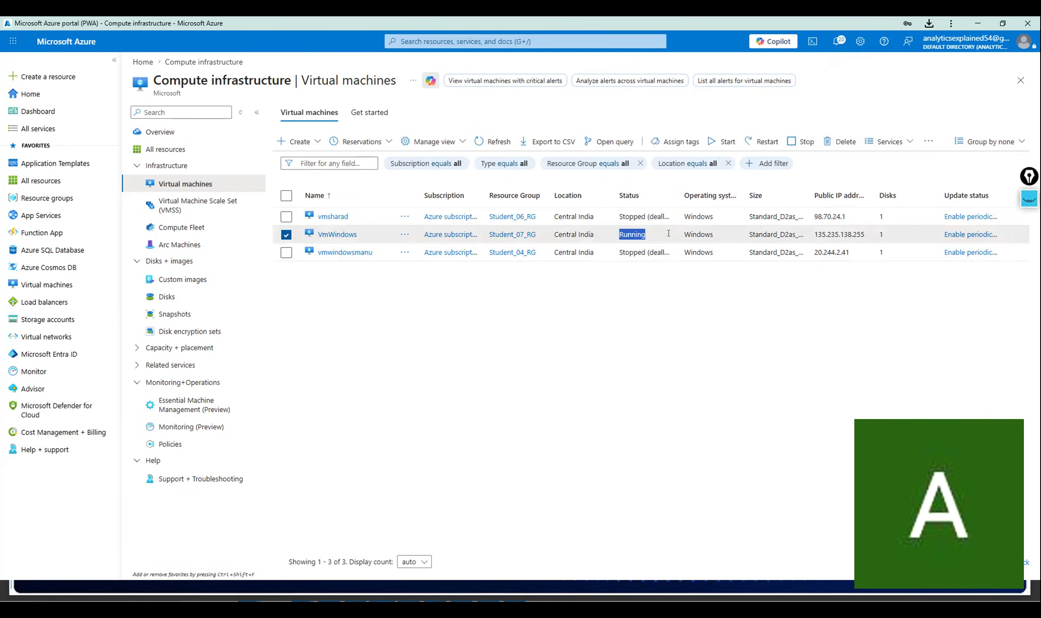
click(376, 270)
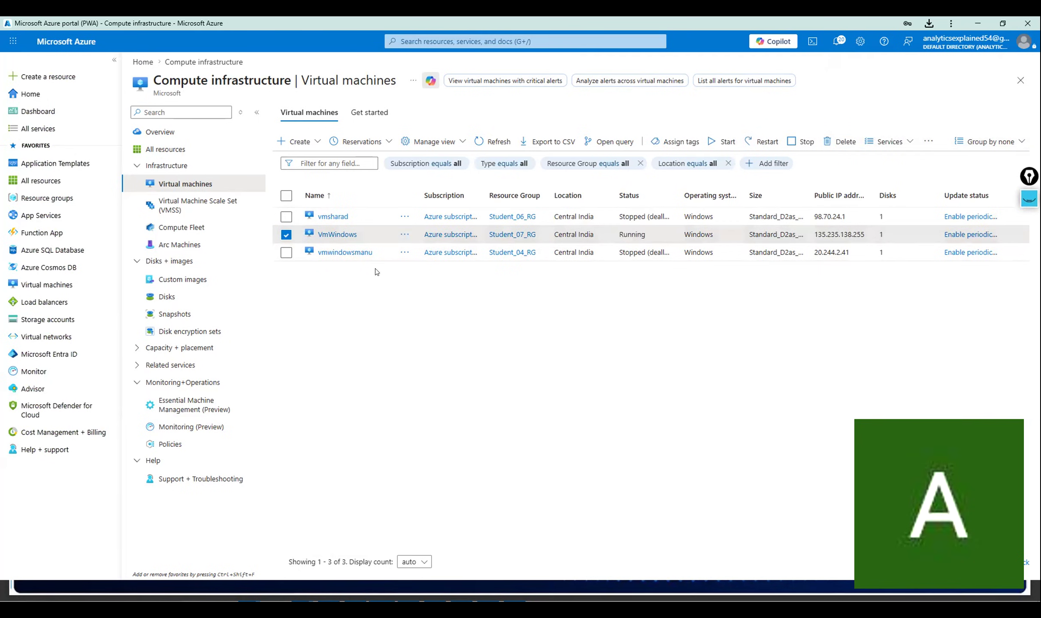
click(328, 235)
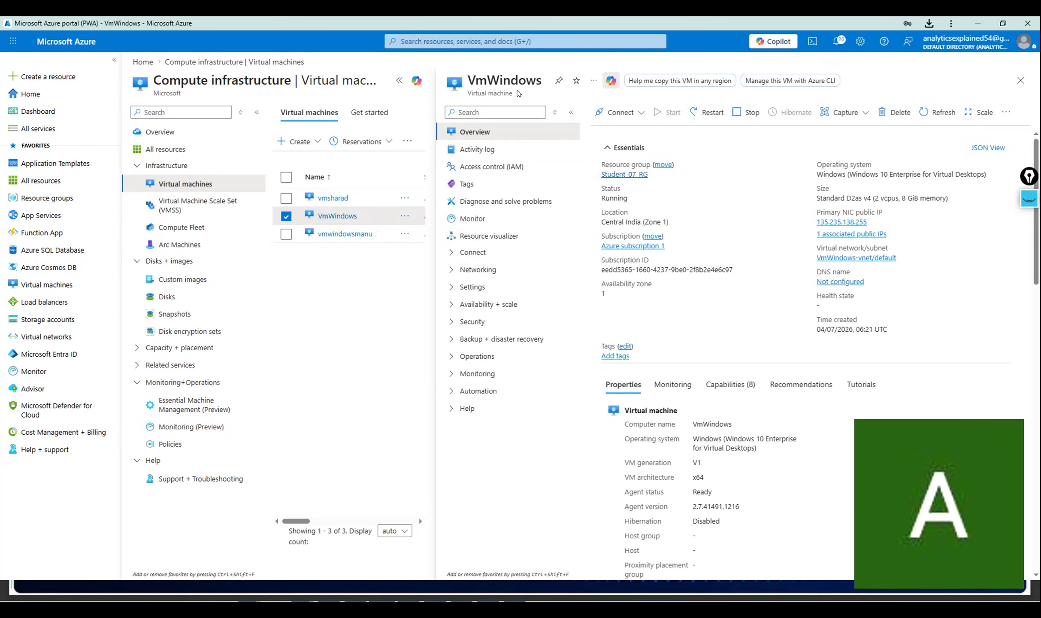
Visit the Default Directory Users page, then return to Virtual machines via search.
click(518, 42)
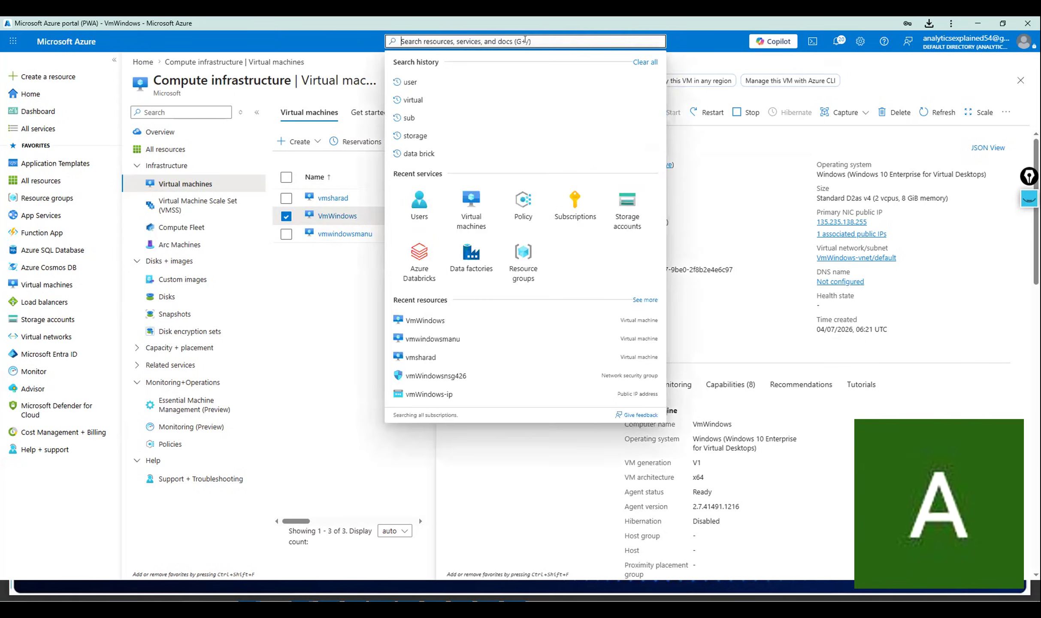
click(418, 206)
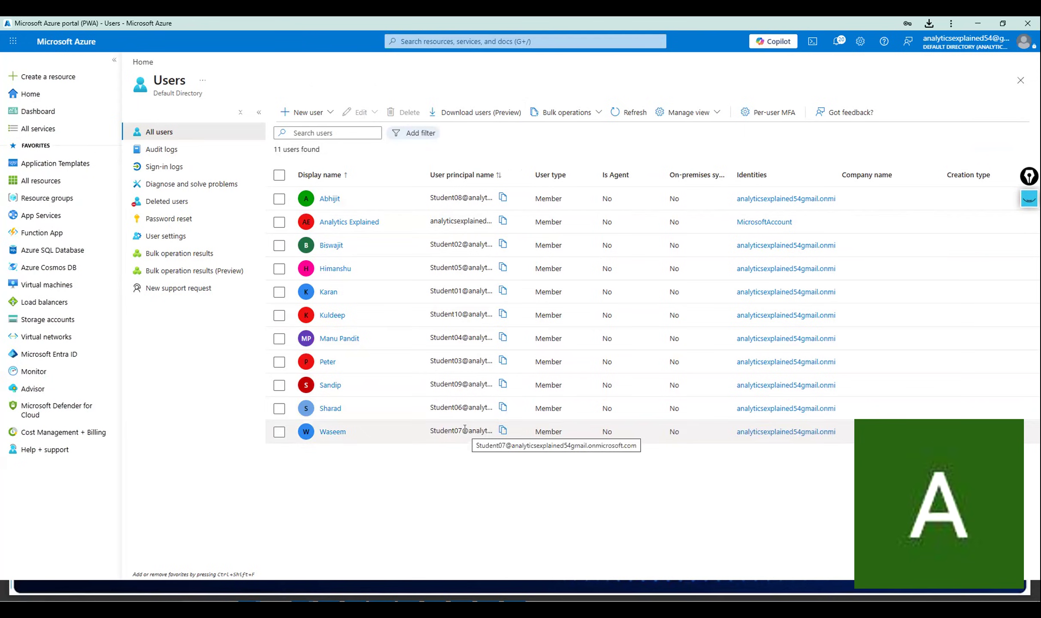
click(551, 40)
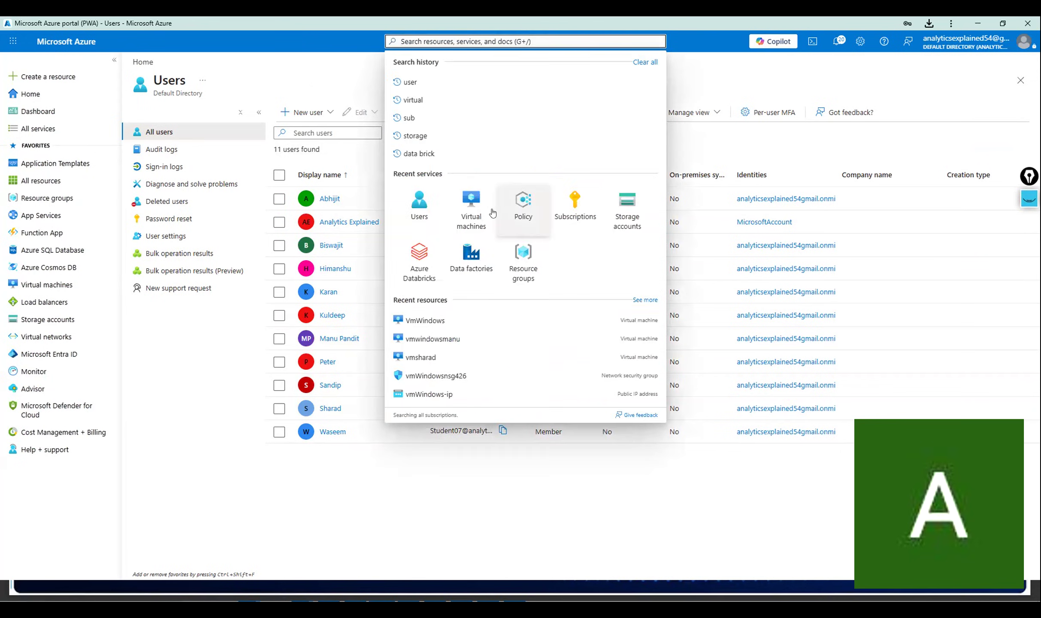
click(472, 205)
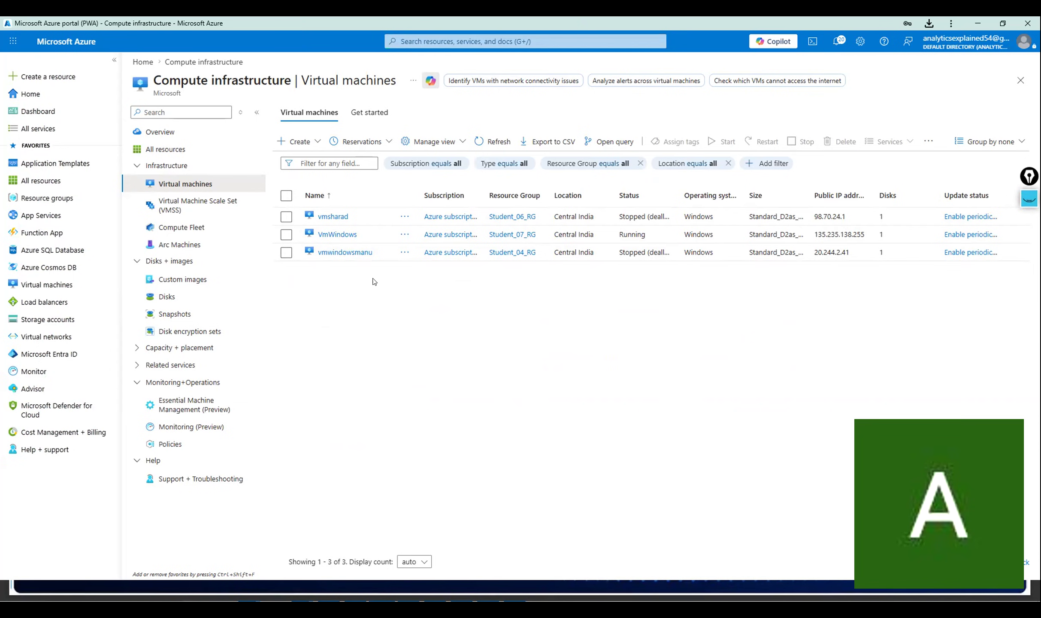
Stop VmWindows and confirm, leaving it Stopped (deallocated).
click(337, 235)
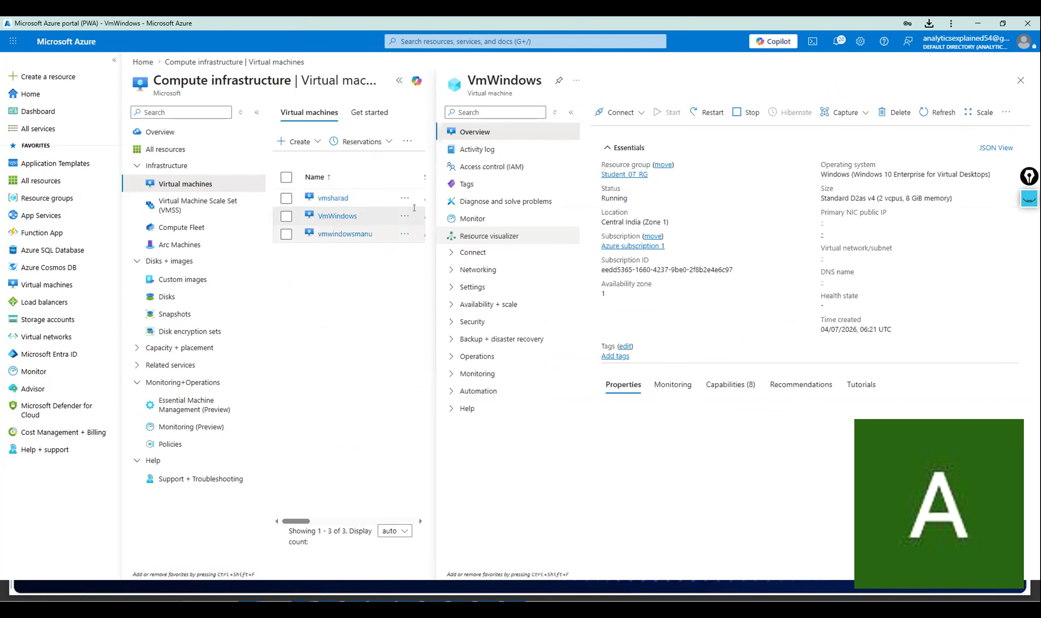
click(749, 112)
click(629, 219)
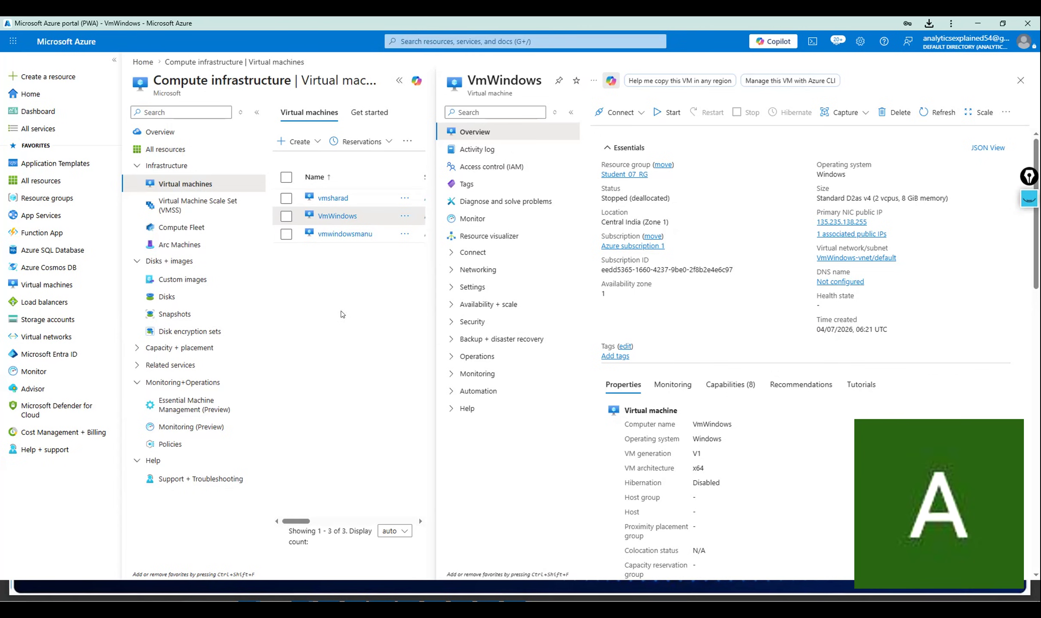
Check the vmsharad, VmWindows and vmwindowsmanu overviews, each showing Stopped (deallocated).
click(333, 201)
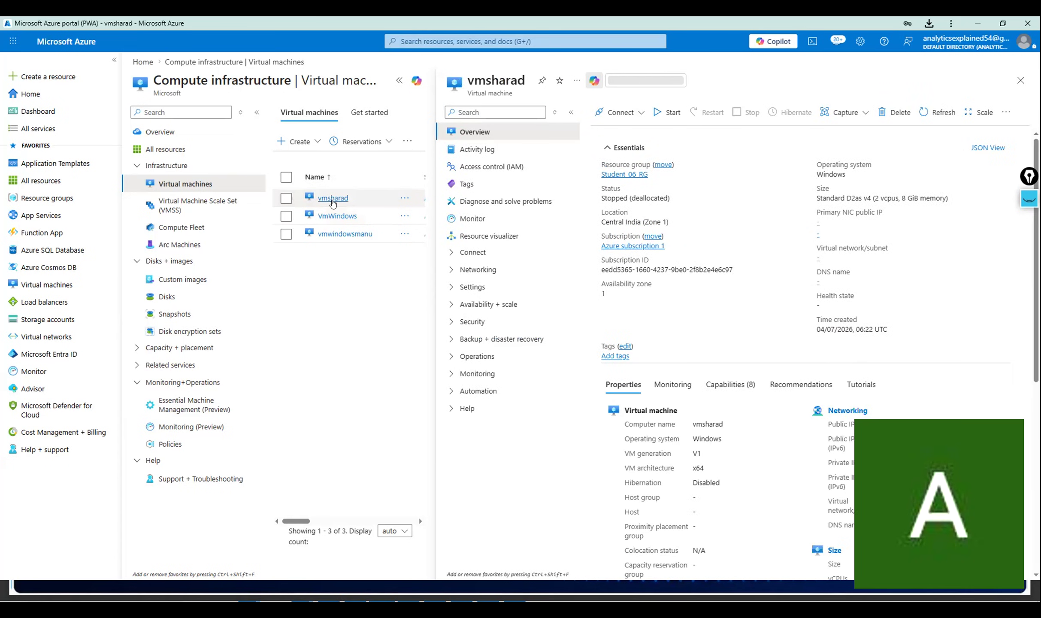
click(336, 218)
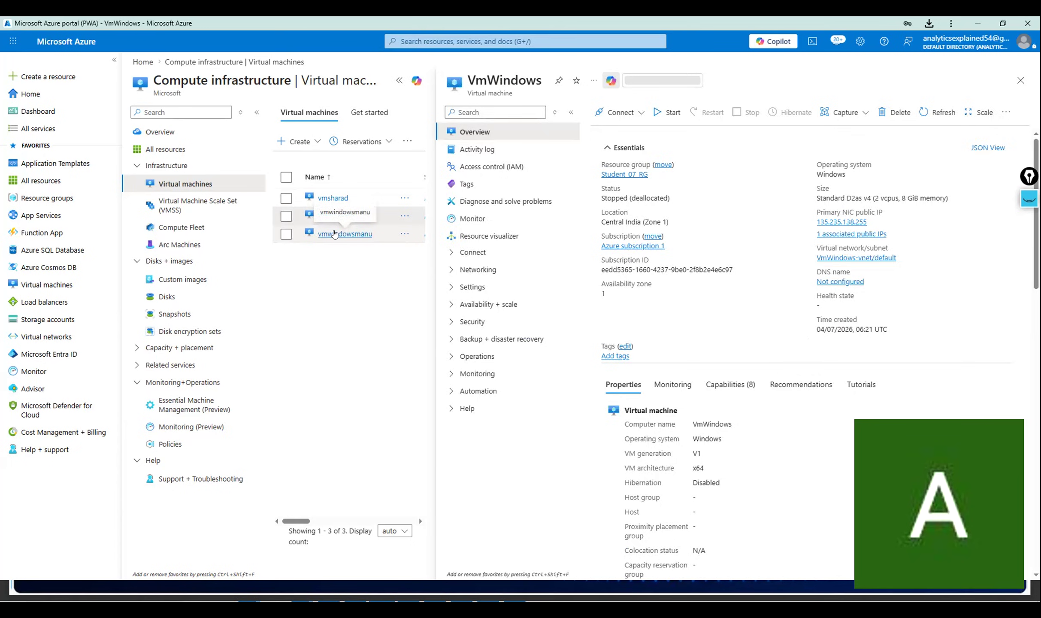
click(356, 235)
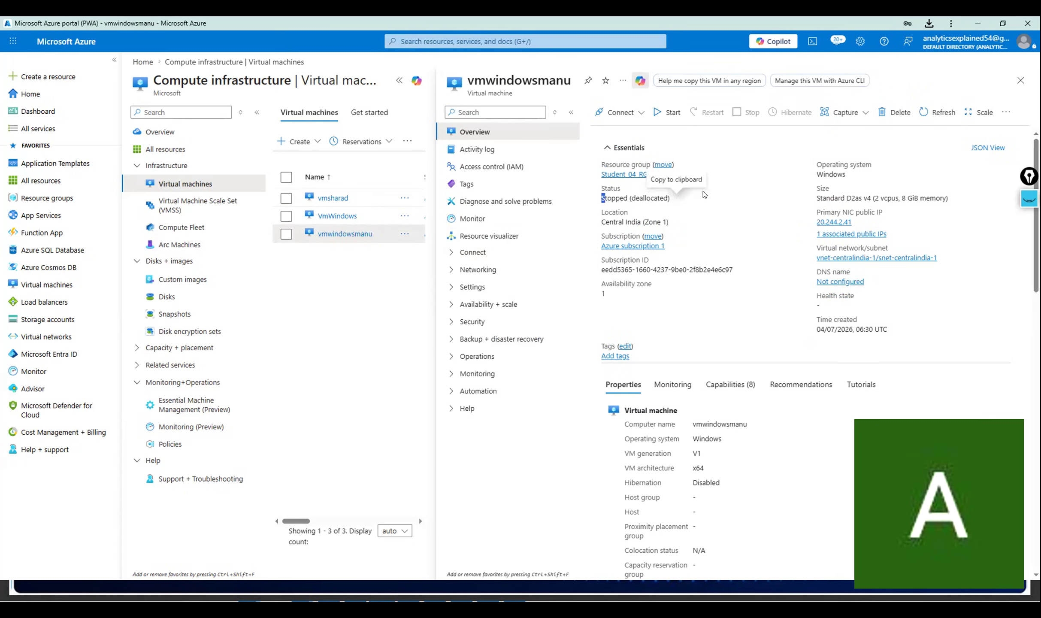
drag(703, 191, 605, 199)
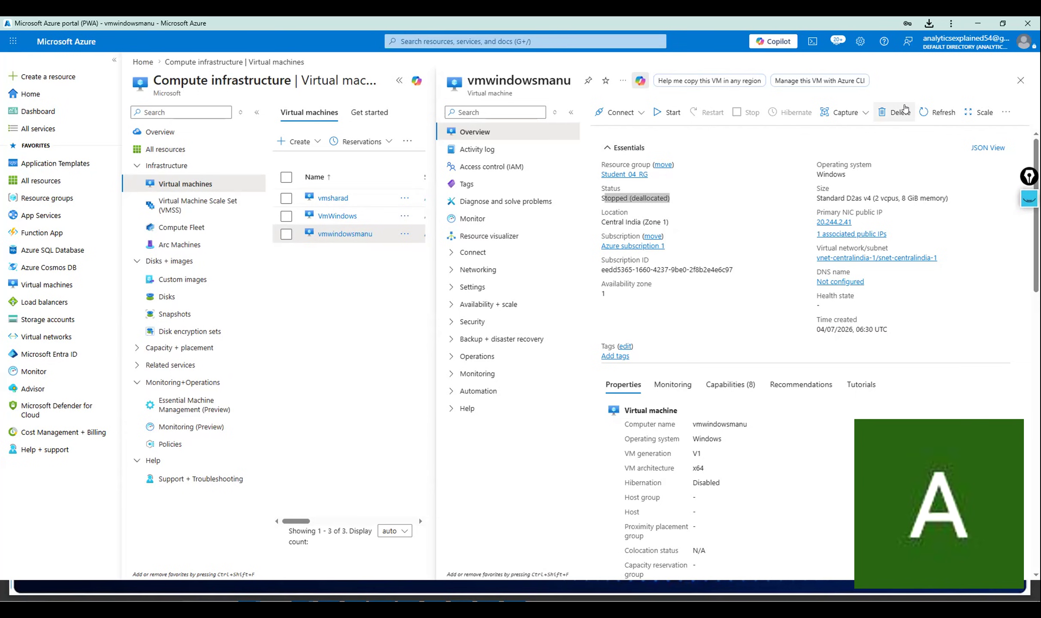
Dismiss stray search suggestions and the Start menu on the vmwindowsmanu Overview, then Alt+Tab away from the portal.
click(694, 202)
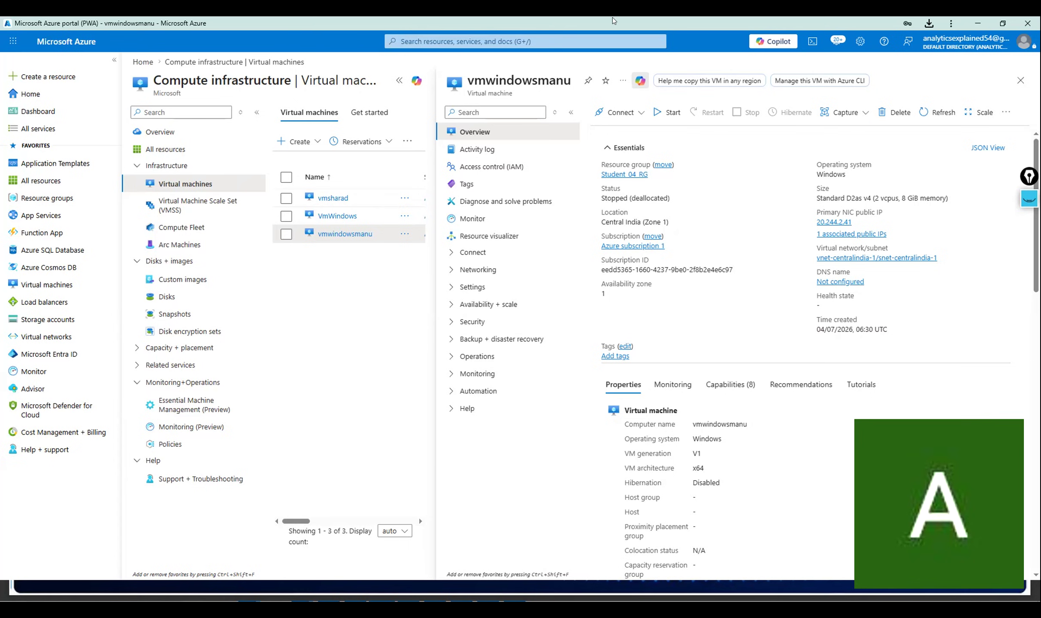
click(558, 39)
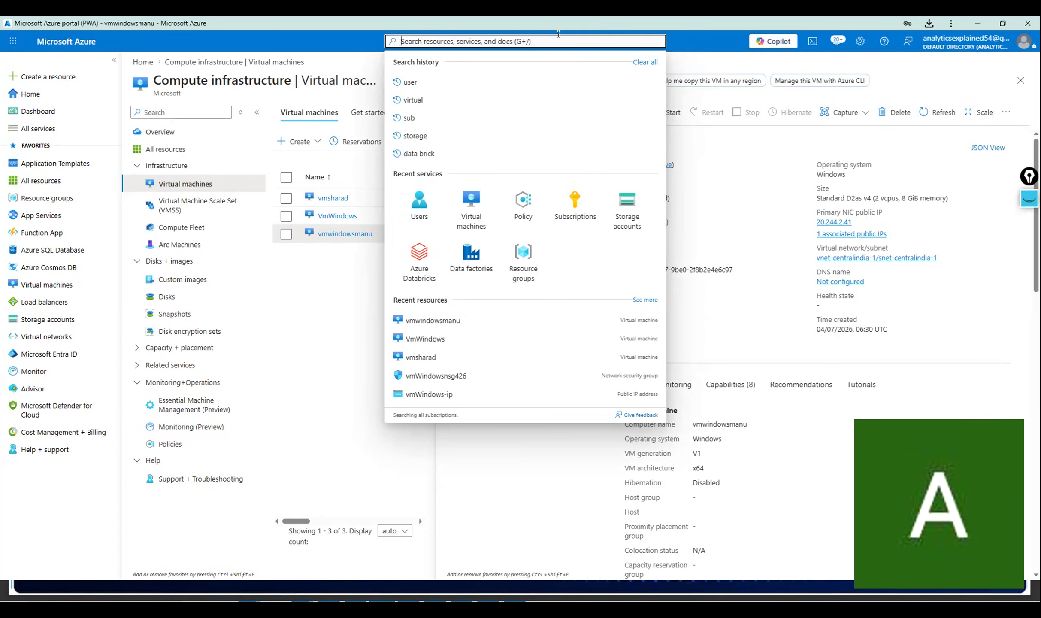
click(316, 316)
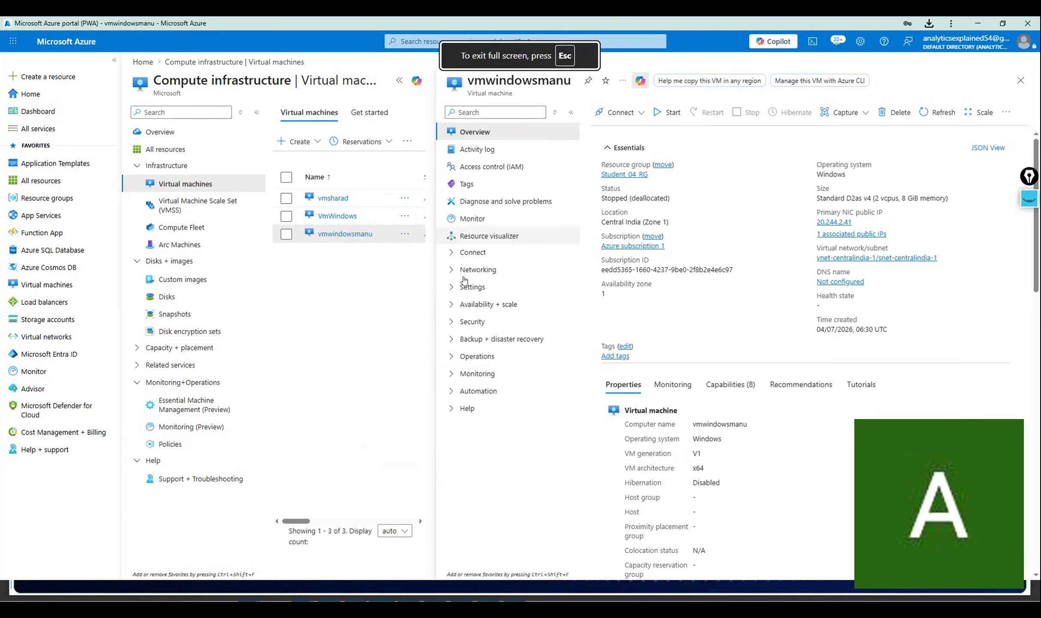
key(super)
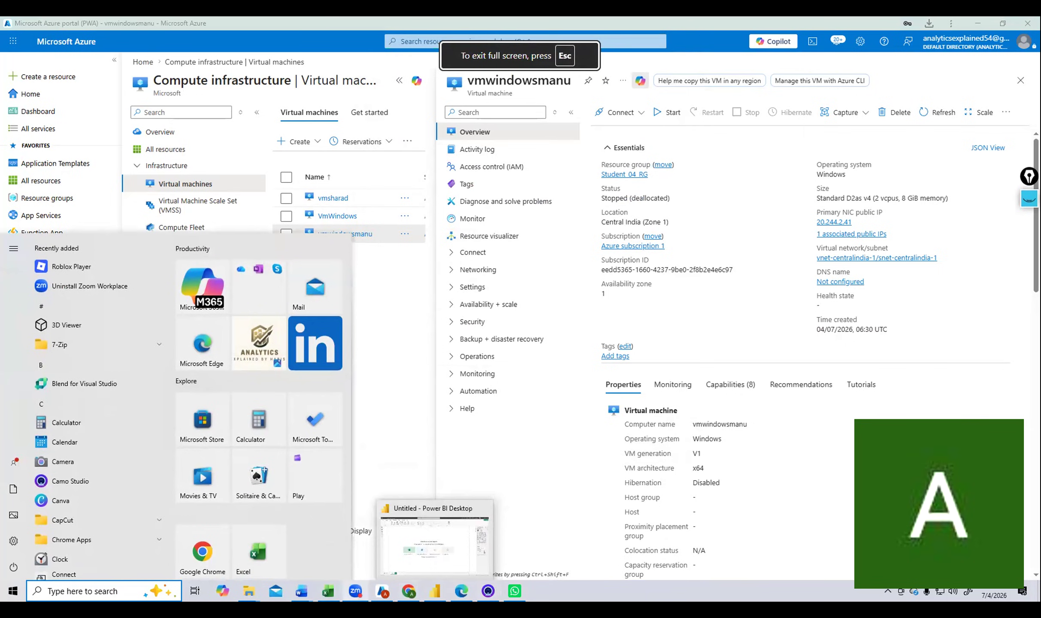
click(383, 423)
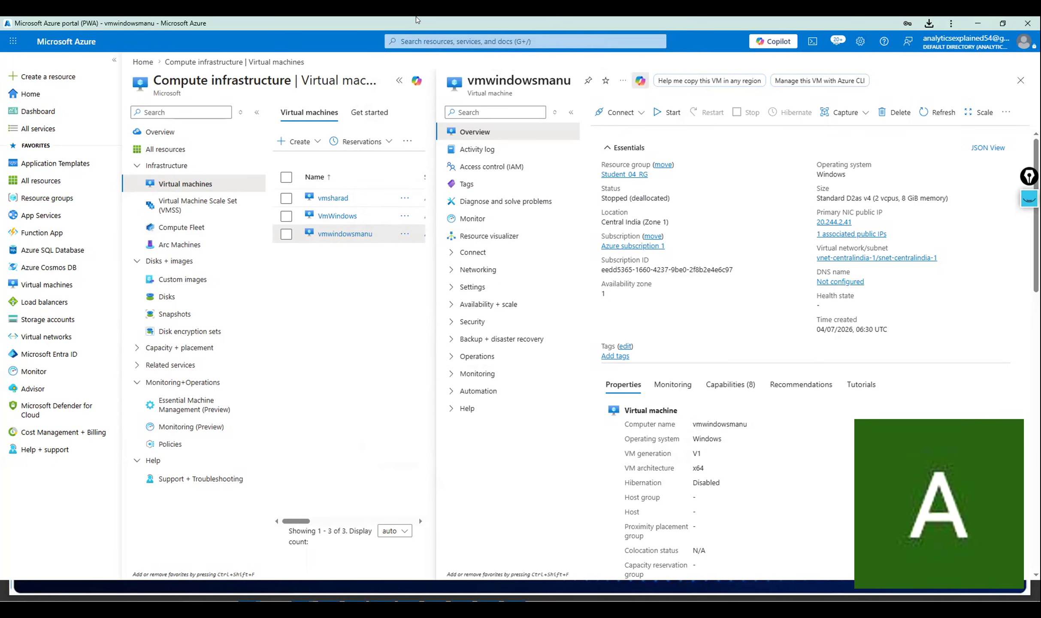
key(alt+Tab)
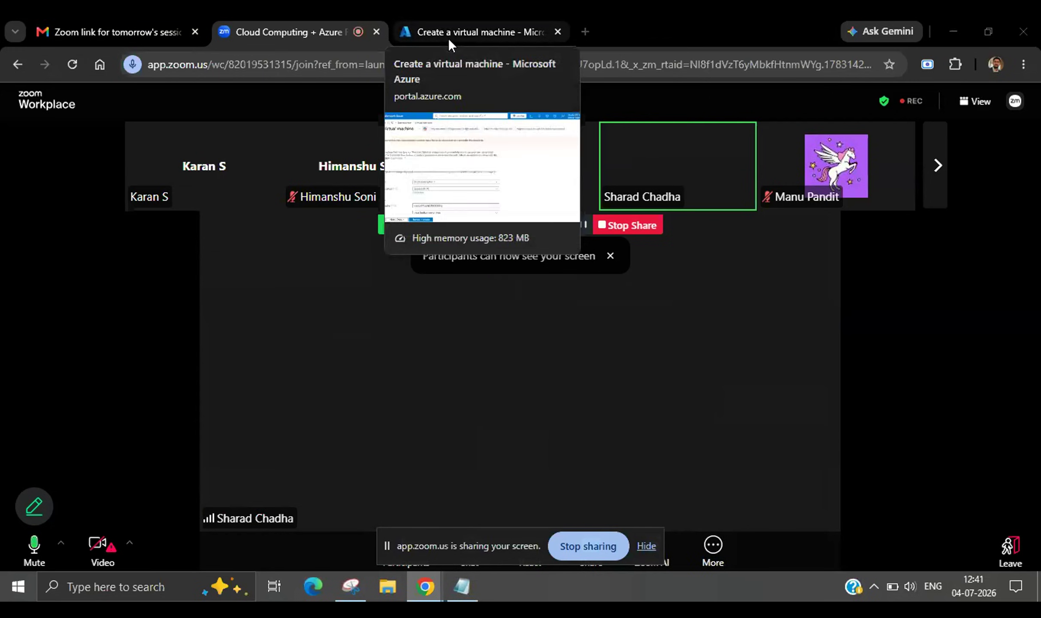
click(460, 27)
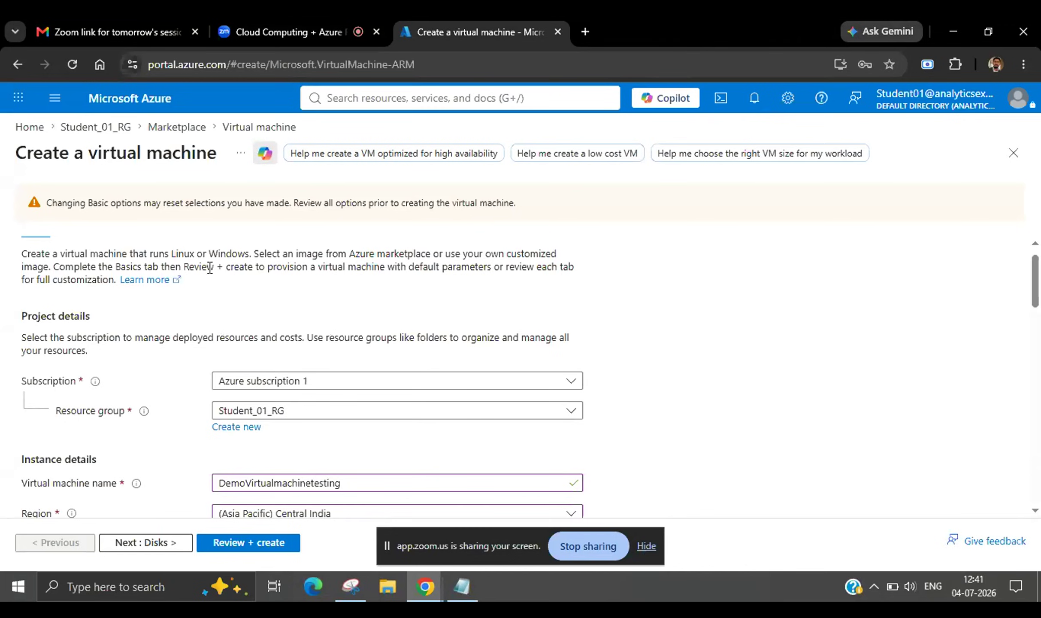
scroll(184, 402, down, 3)
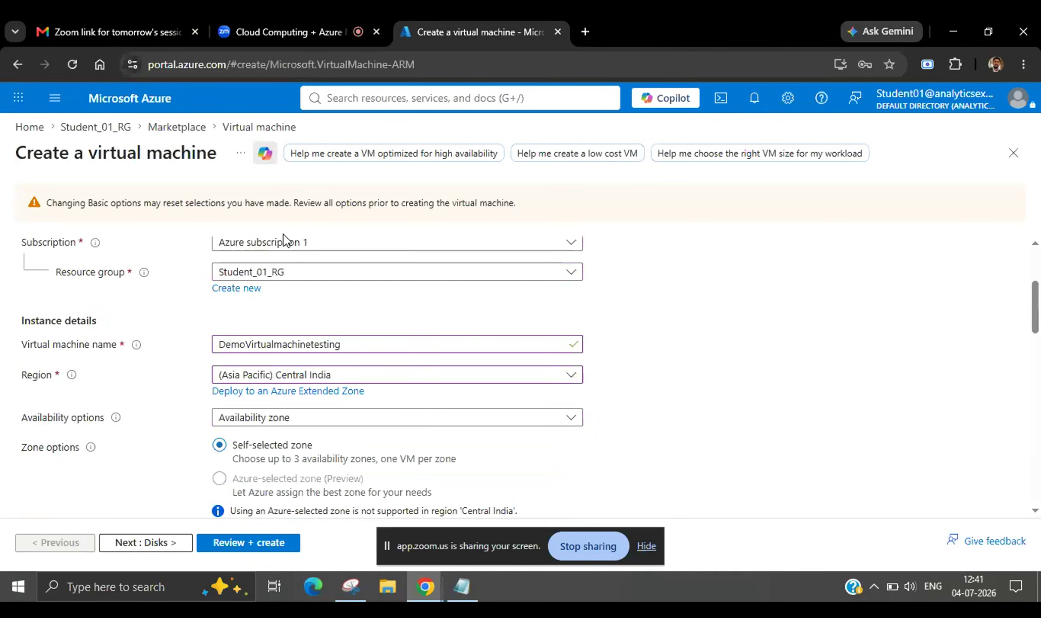
scroll(282, 289, down, 1)
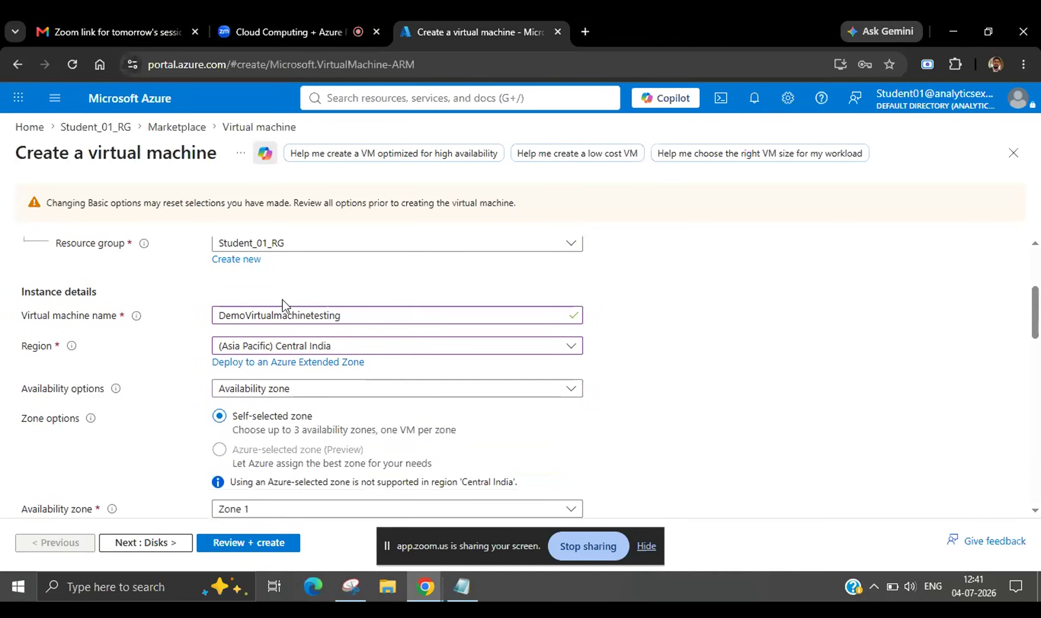
scroll(315, 358, down, 1)
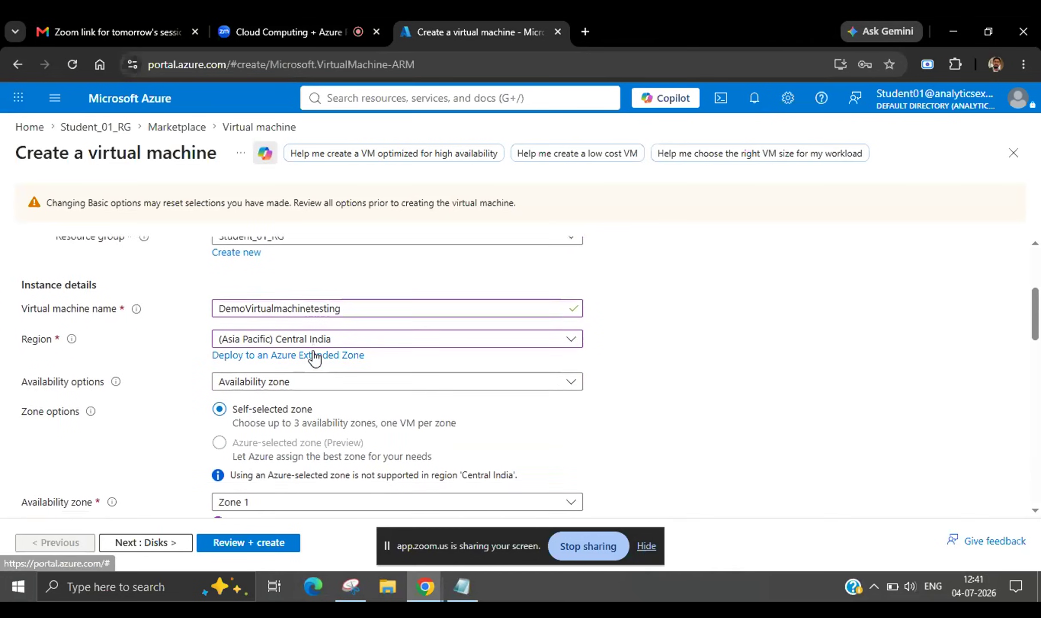
scroll(326, 372, down, 1)
scroll(327, 372, down, 3)
scroll(327, 351, down, 2)
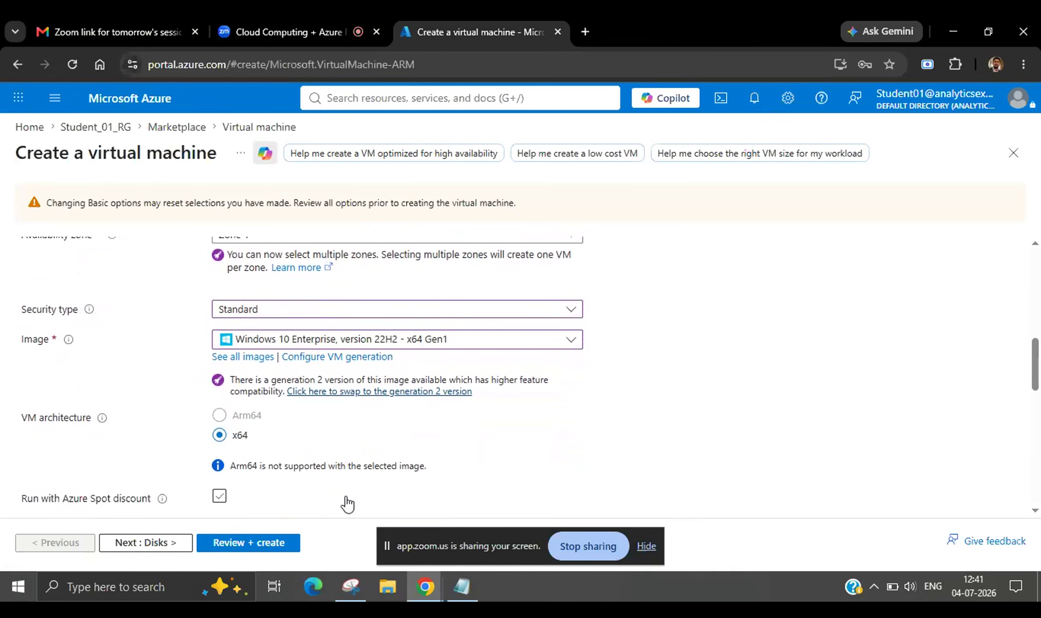
scroll(348, 504, down, 3)
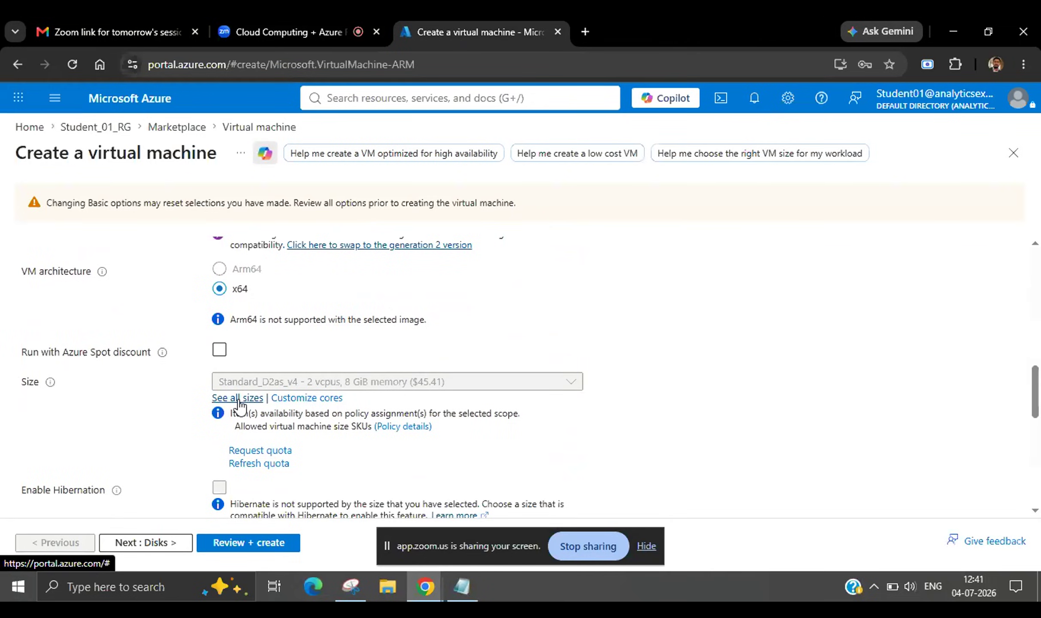
click(239, 399)
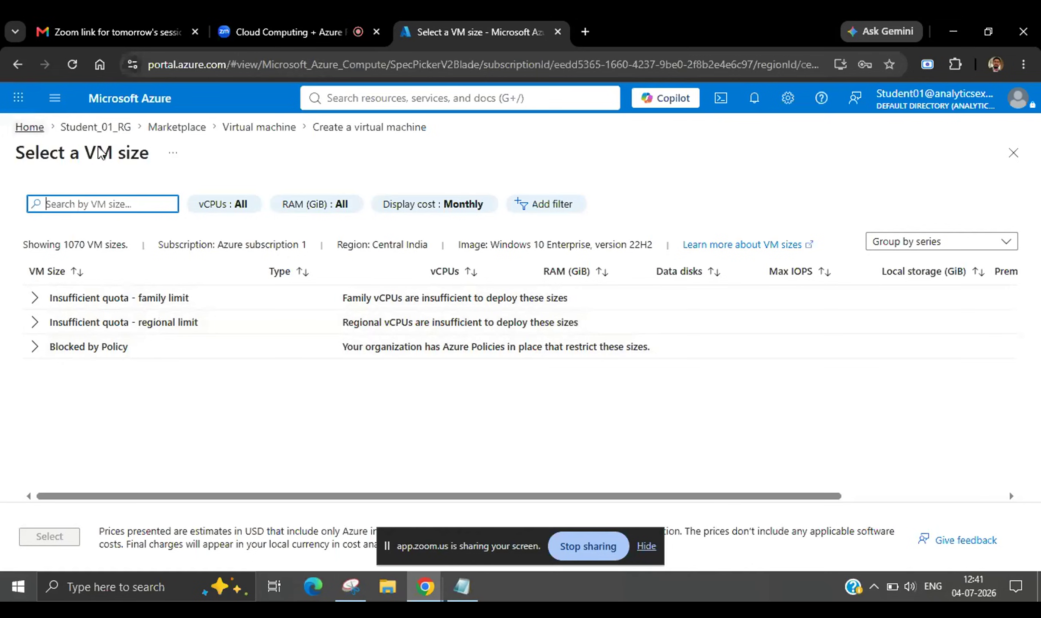
click(1015, 163)
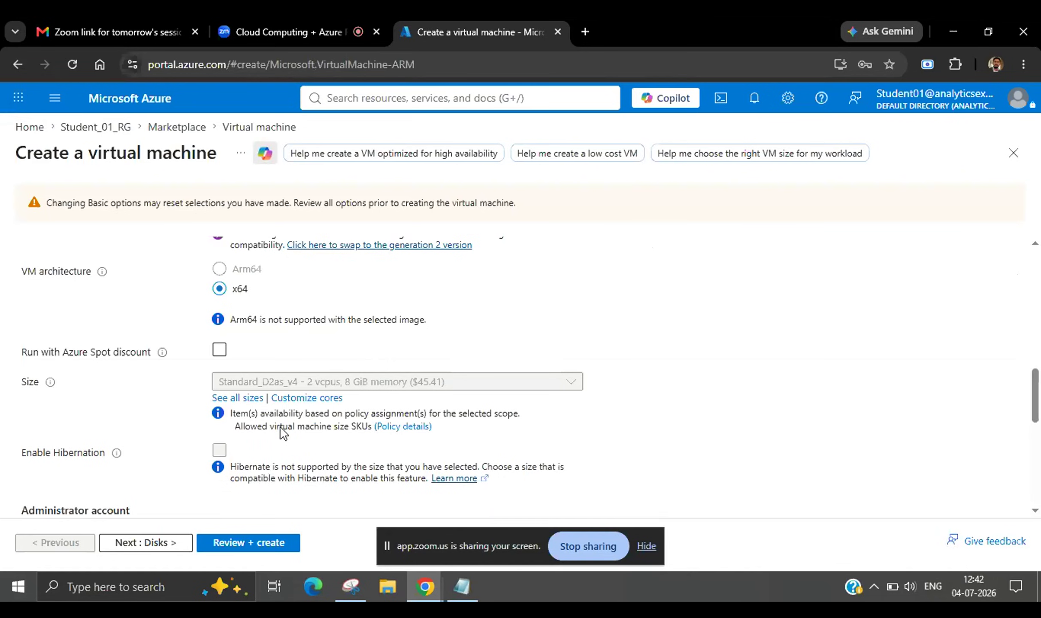
scroll(275, 397, up, 5)
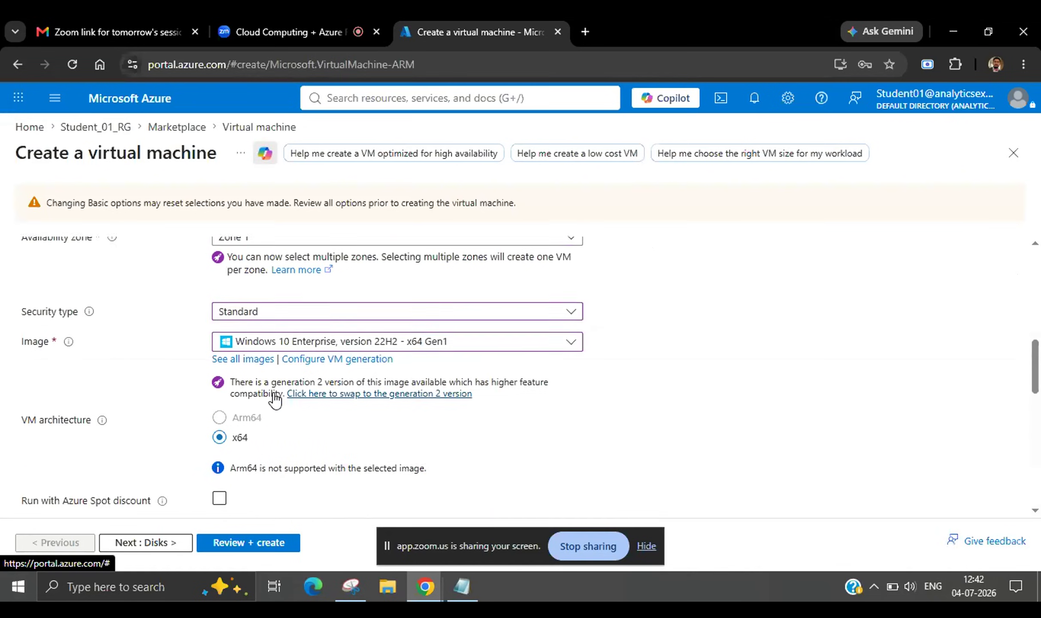
scroll(274, 398, up, 4)
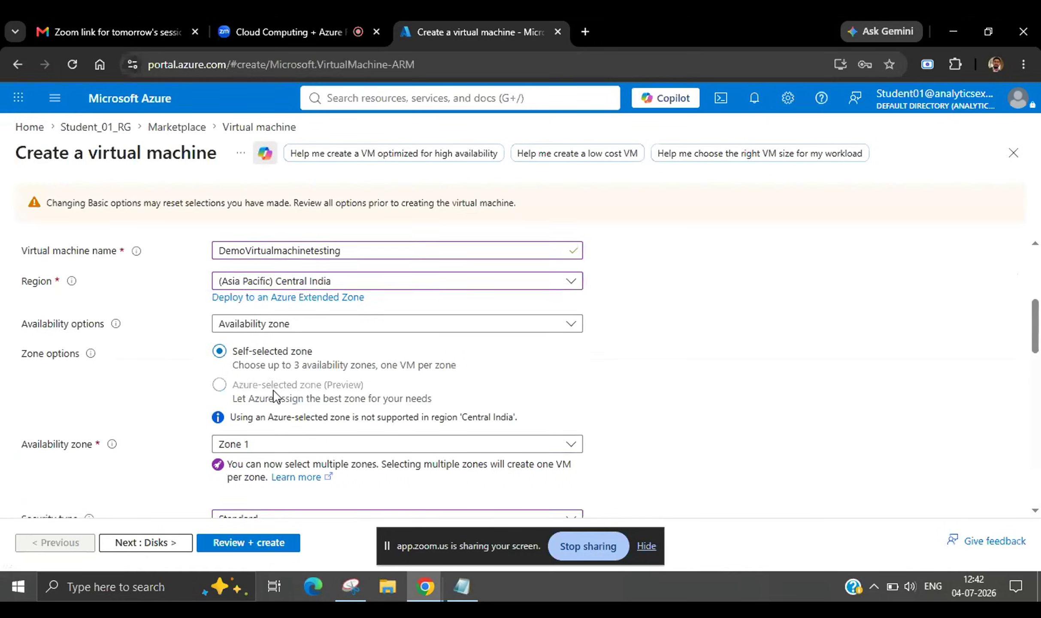
Set the Region to (Asia Pacific) East Asia and scroll down toward the Size section.
click(303, 296)
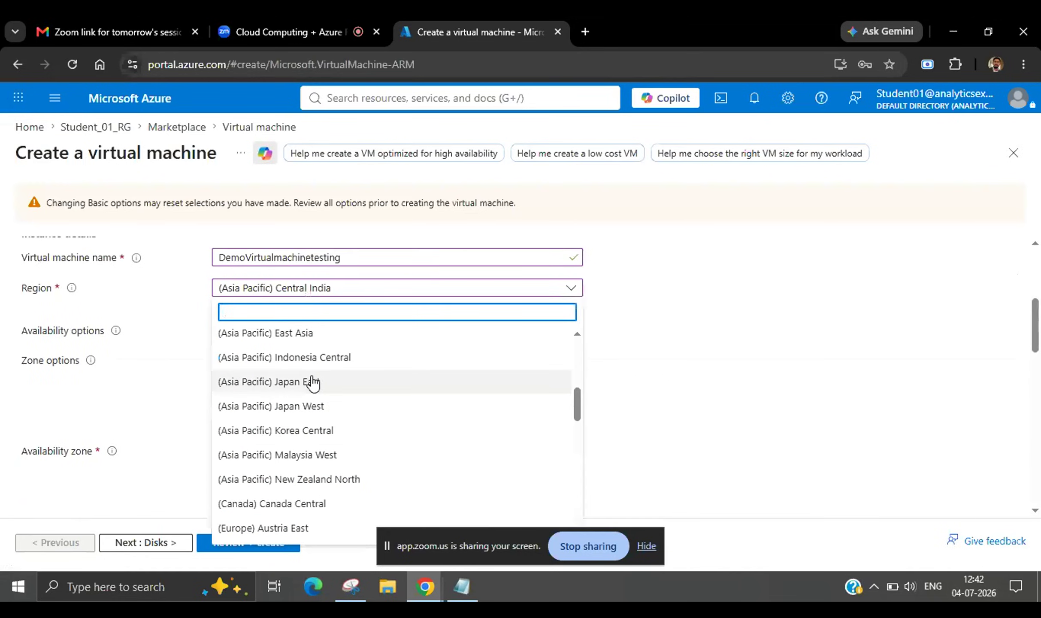
scroll(324, 410, down, 1)
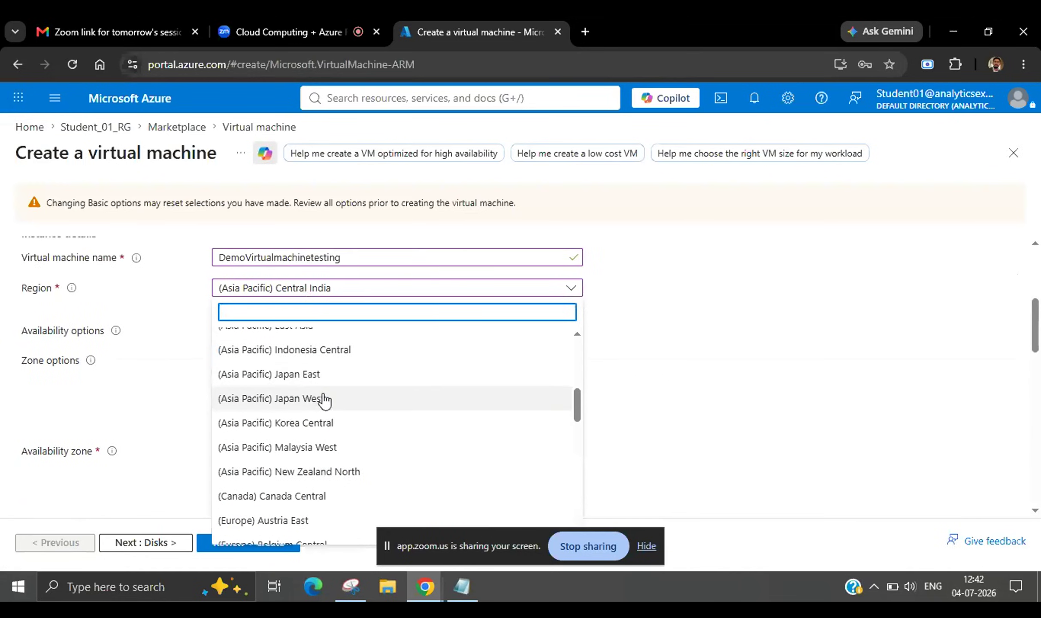
scroll(311, 347, up, 2)
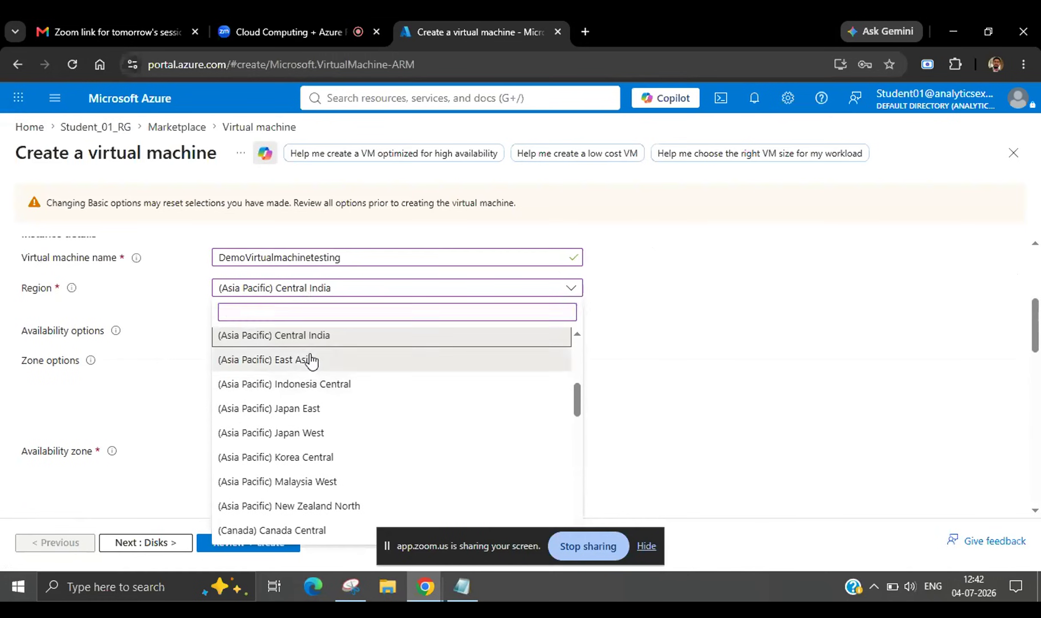
click(311, 359)
scroll(313, 360, down, 1)
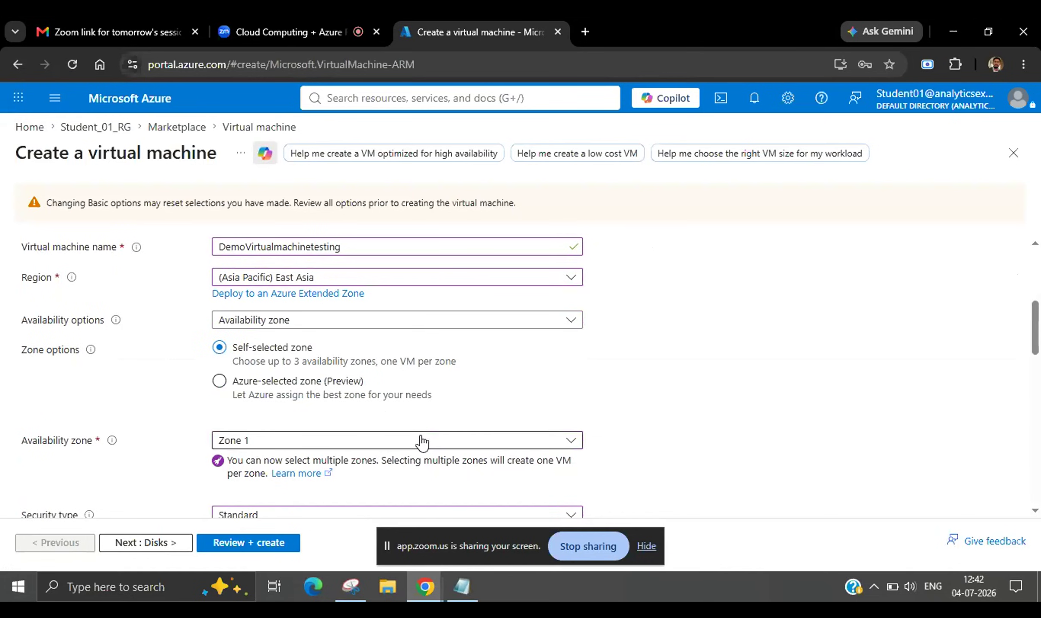
scroll(374, 487, down, 4)
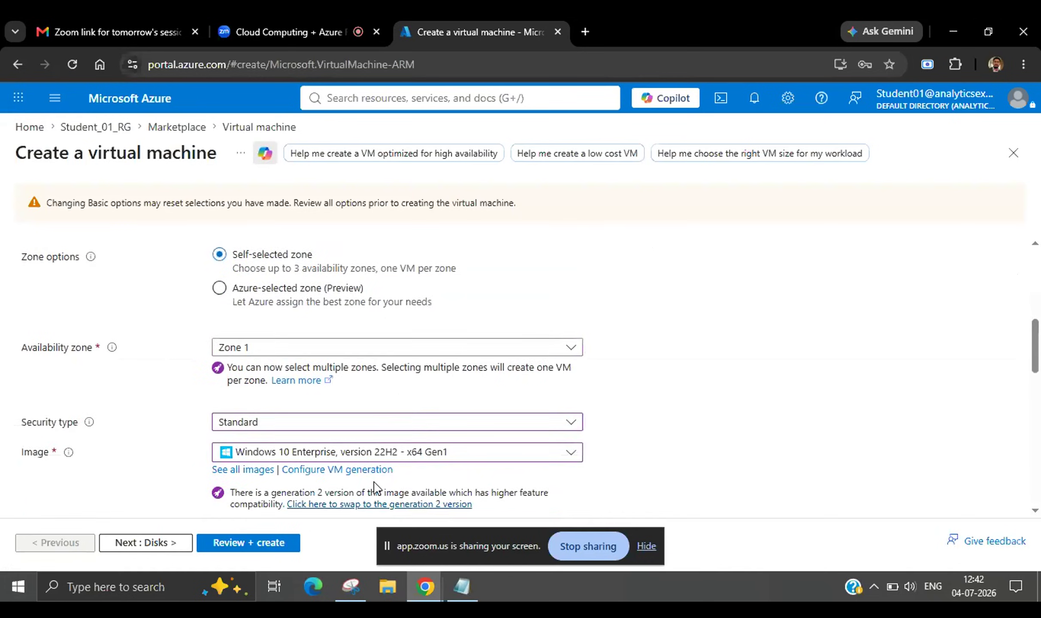
scroll(373, 487, down, 5)
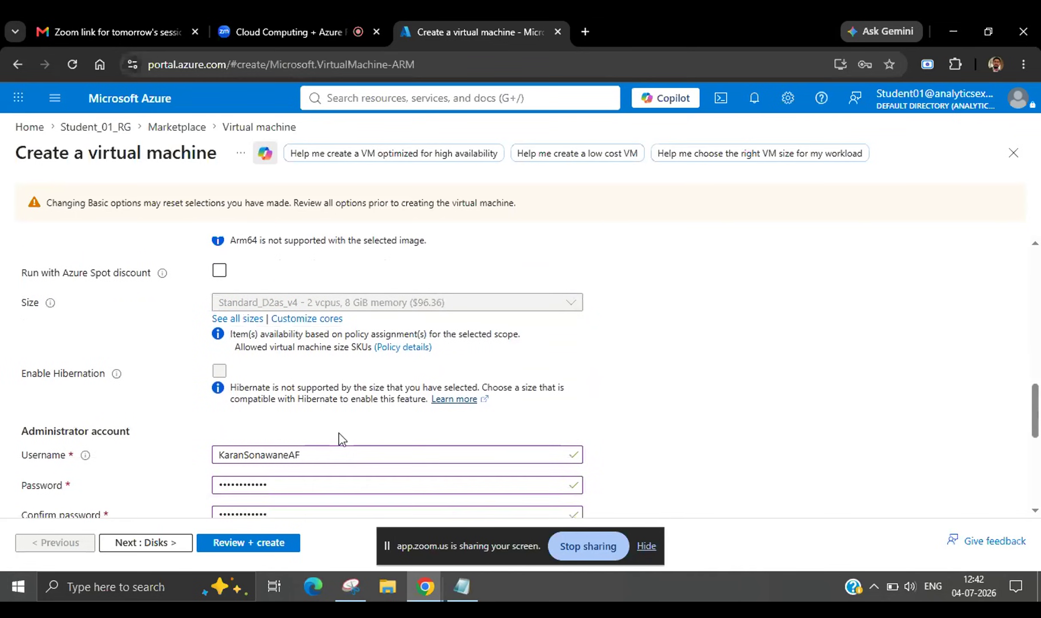
click(235, 320)
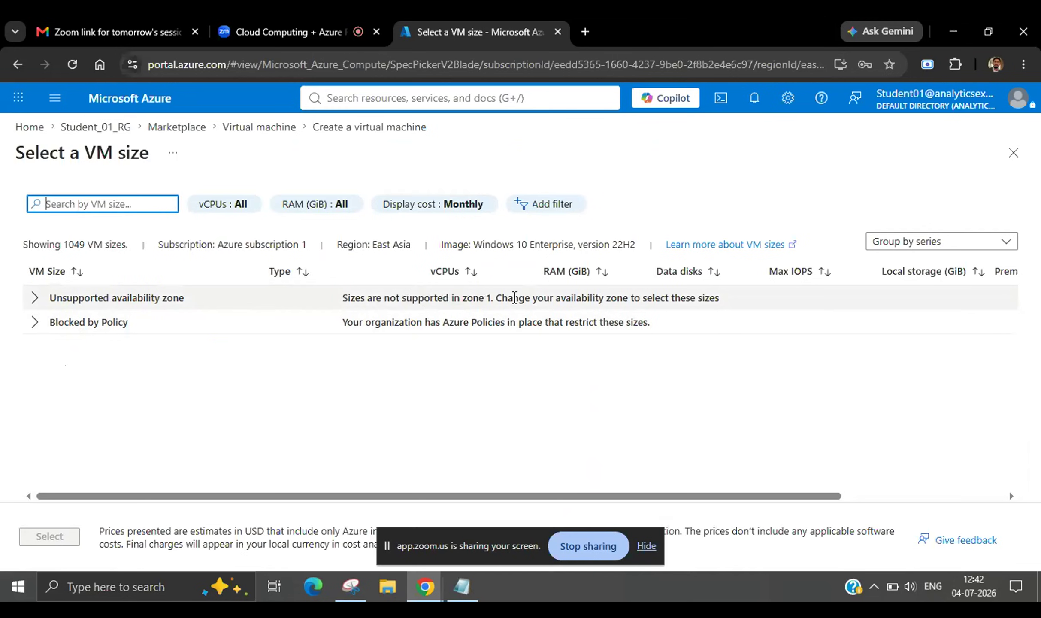
click(1014, 153)
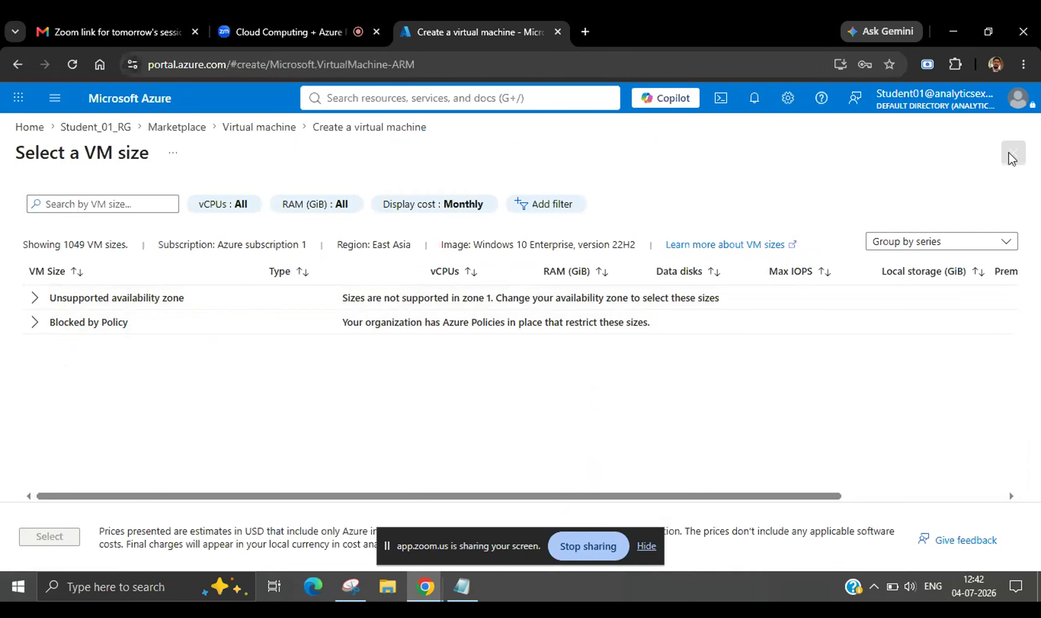
scroll(301, 341, up, 10)
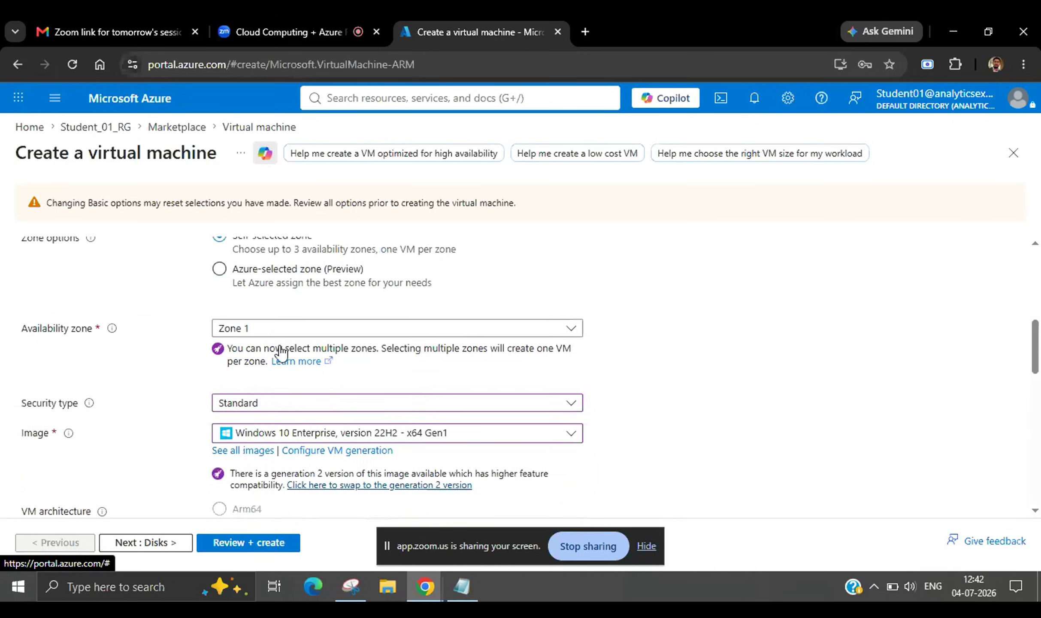
scroll(281, 352, up, 1)
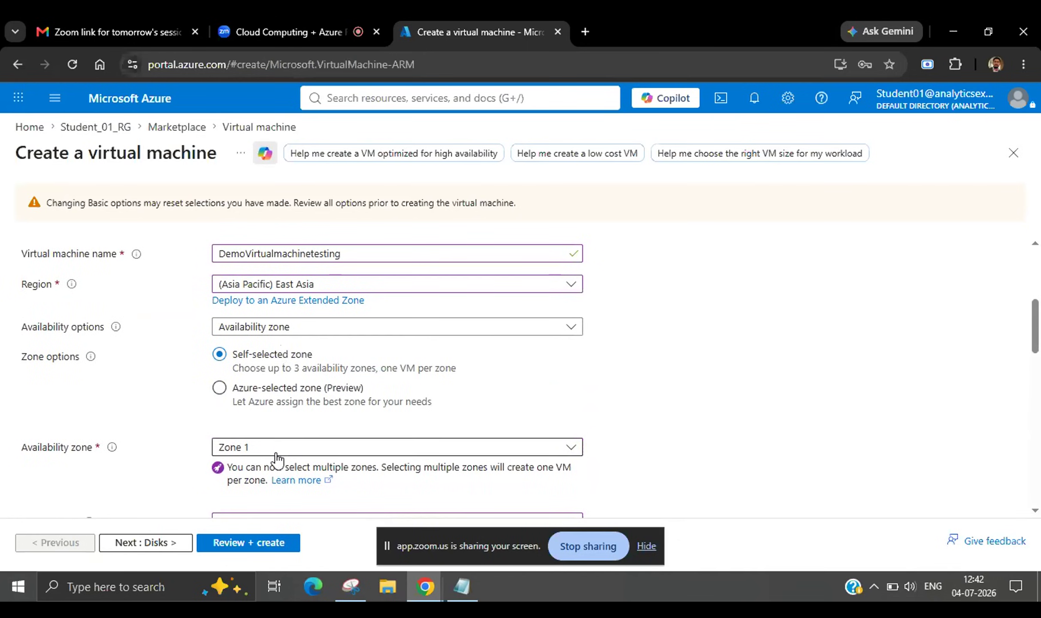
scroll(277, 457, up, 2)
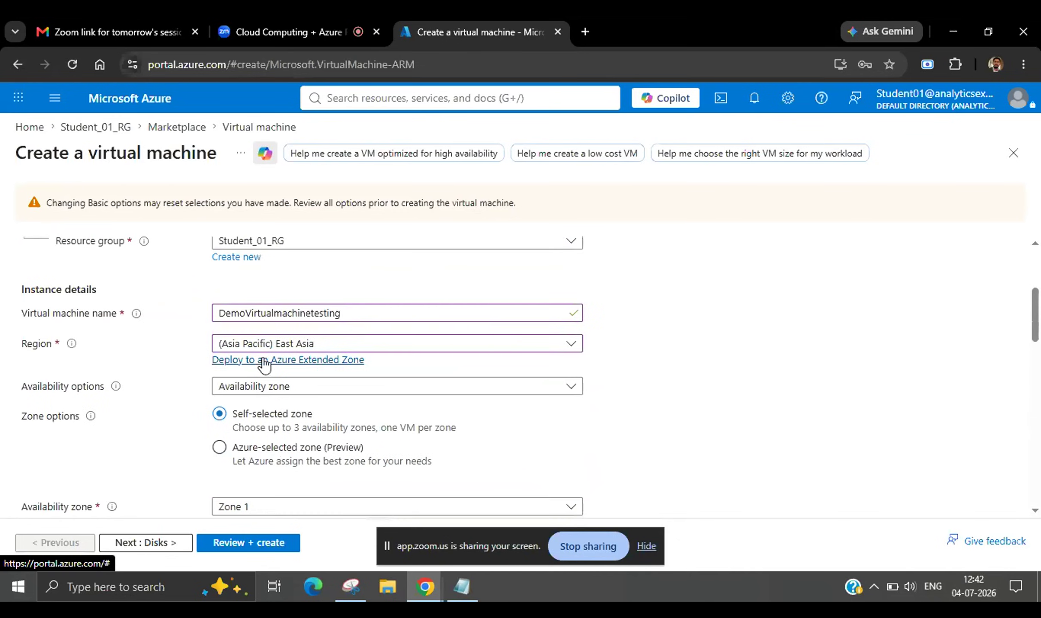
scroll(264, 365, up, 2)
scroll(263, 365, up, 1)
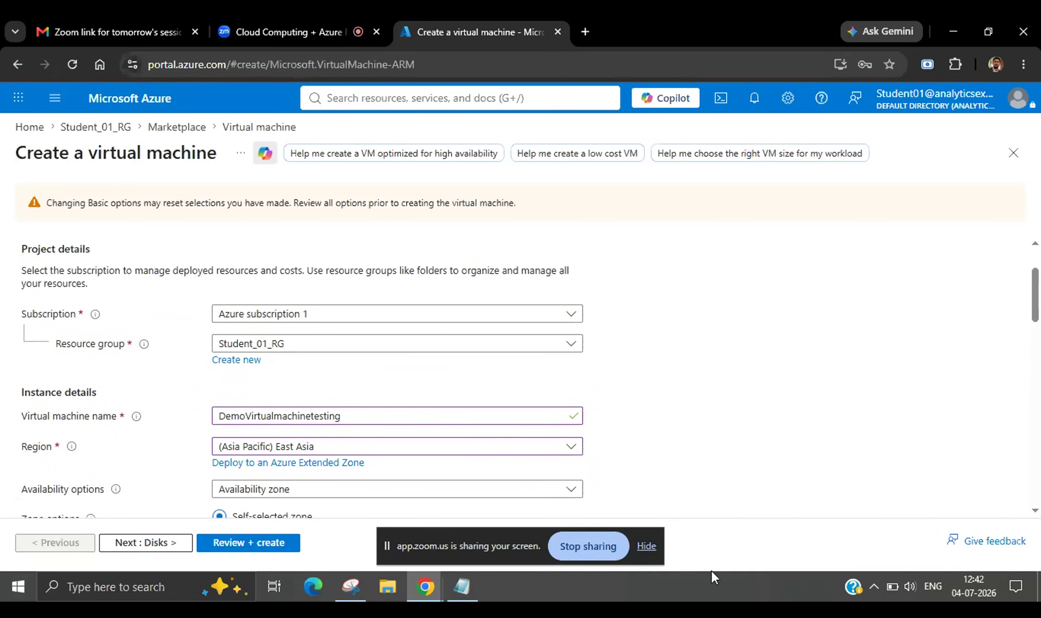
Hide the Zoom 'sharing your screen' bar and review the Basics tab from bottom to top.
click(643, 545)
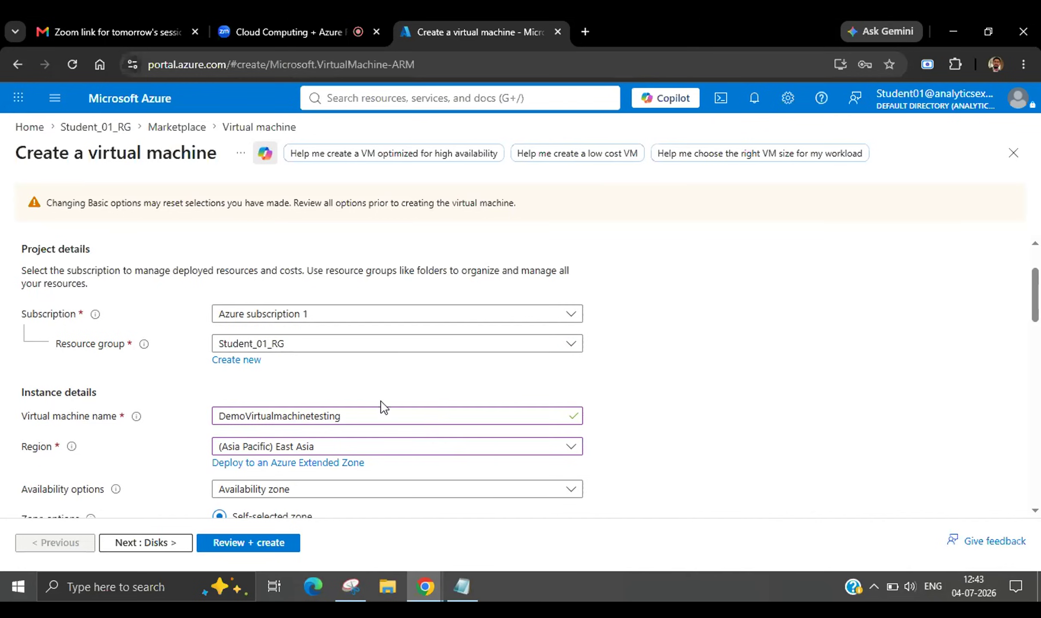
scroll(384, 407, down, 10)
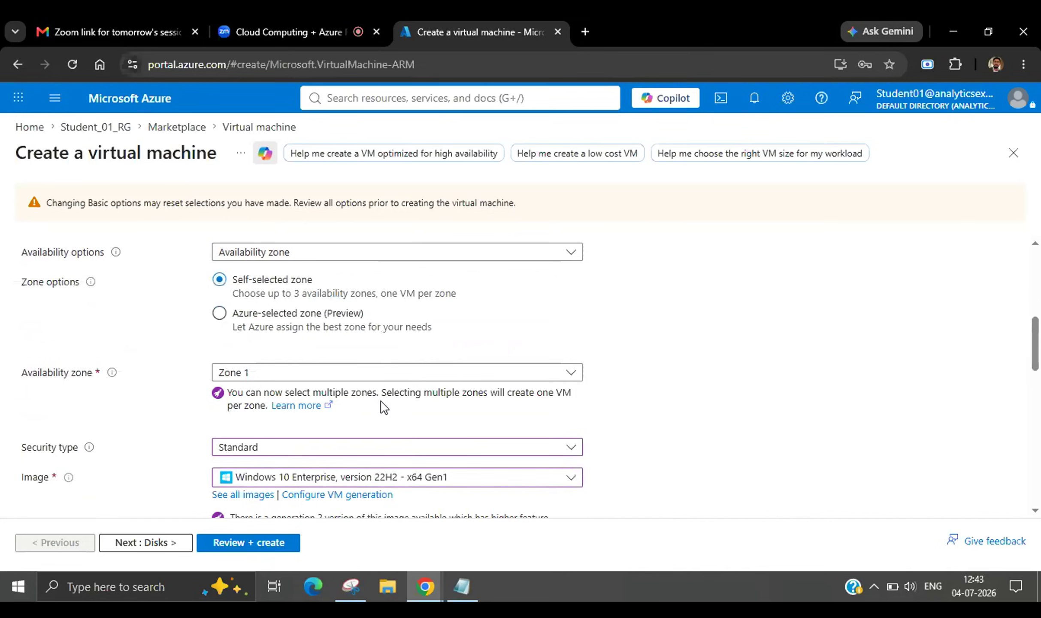
scroll(383, 404, down, 3)
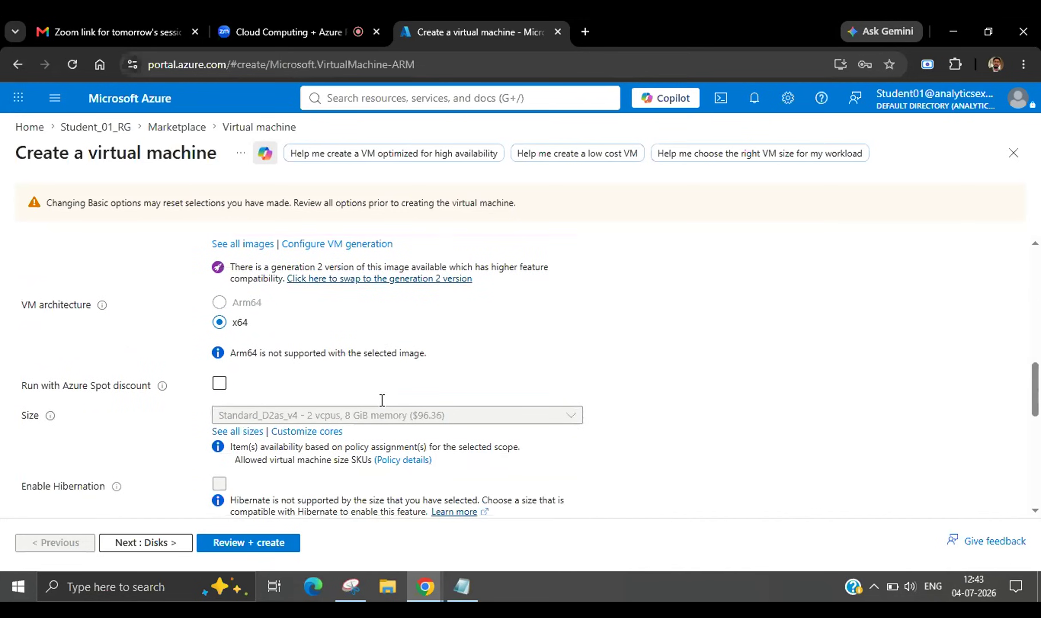
scroll(383, 407, down, 2)
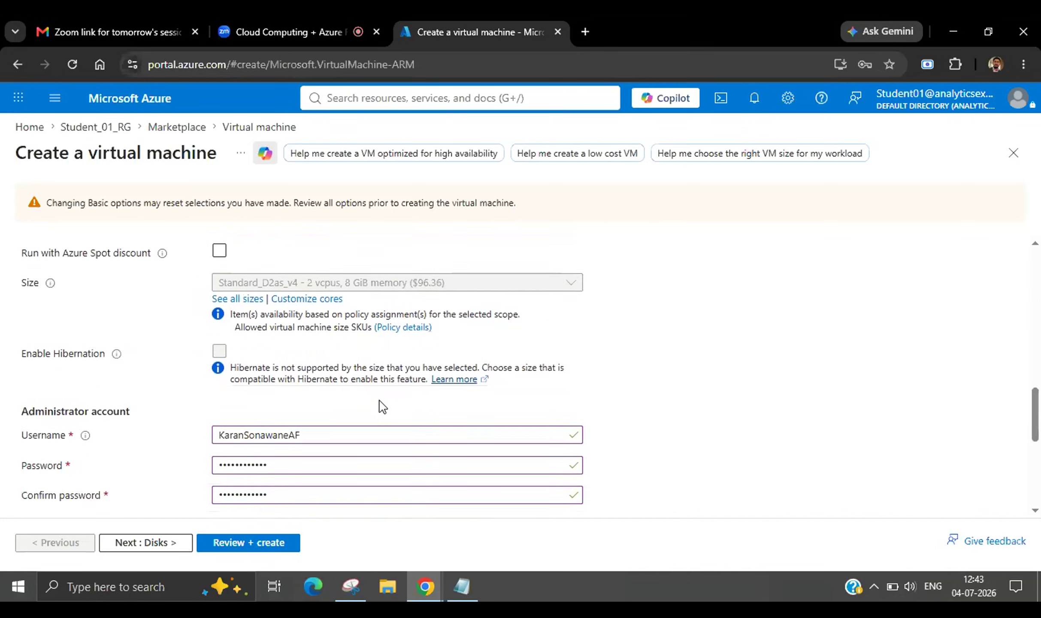
scroll(383, 406, up, 6)
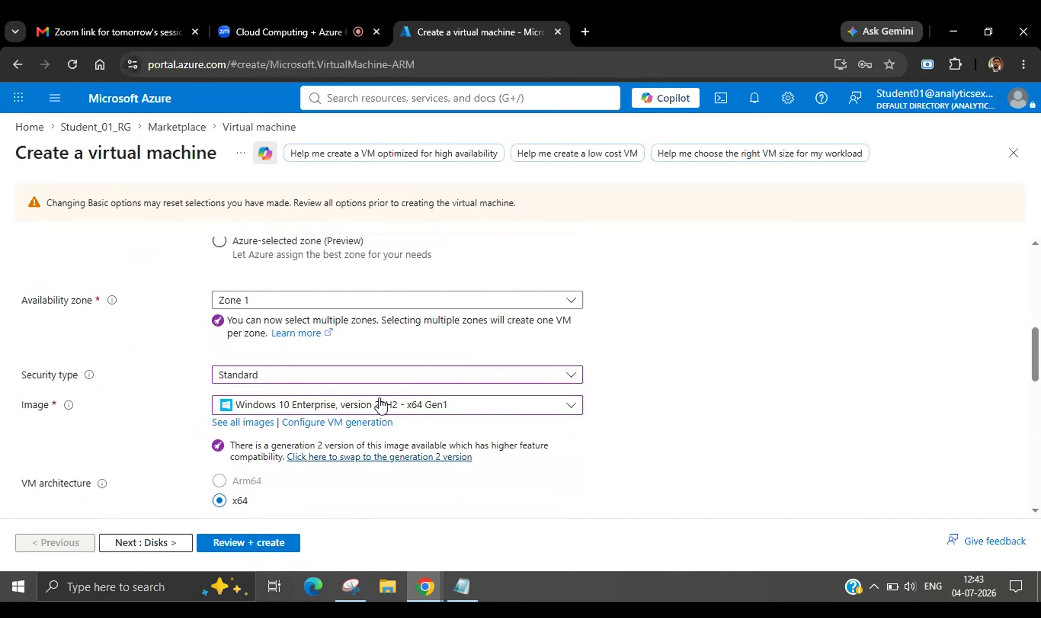
scroll(380, 406, up, 5)
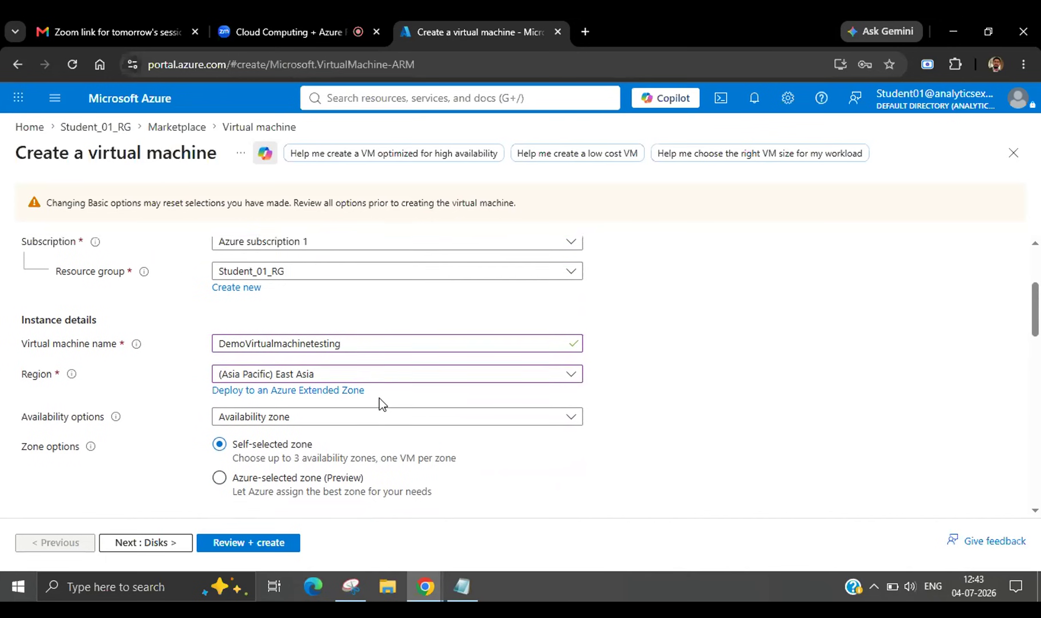
scroll(381, 404, up, 1)
scroll(381, 403, down, 1)
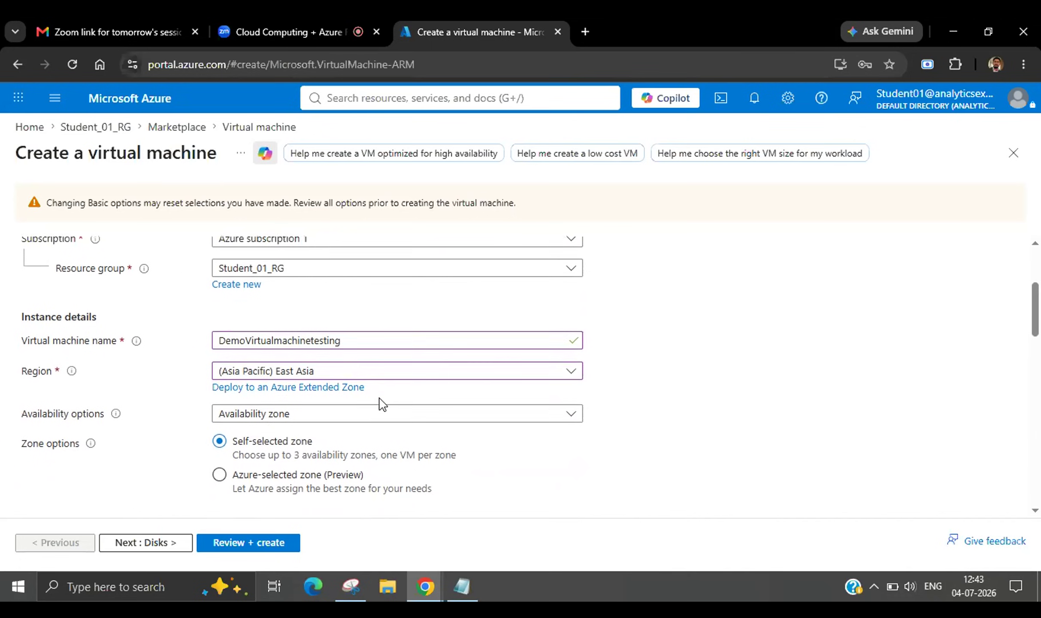
Pick (US) East US 2 from the Region list in place of East Asia.
click(357, 374)
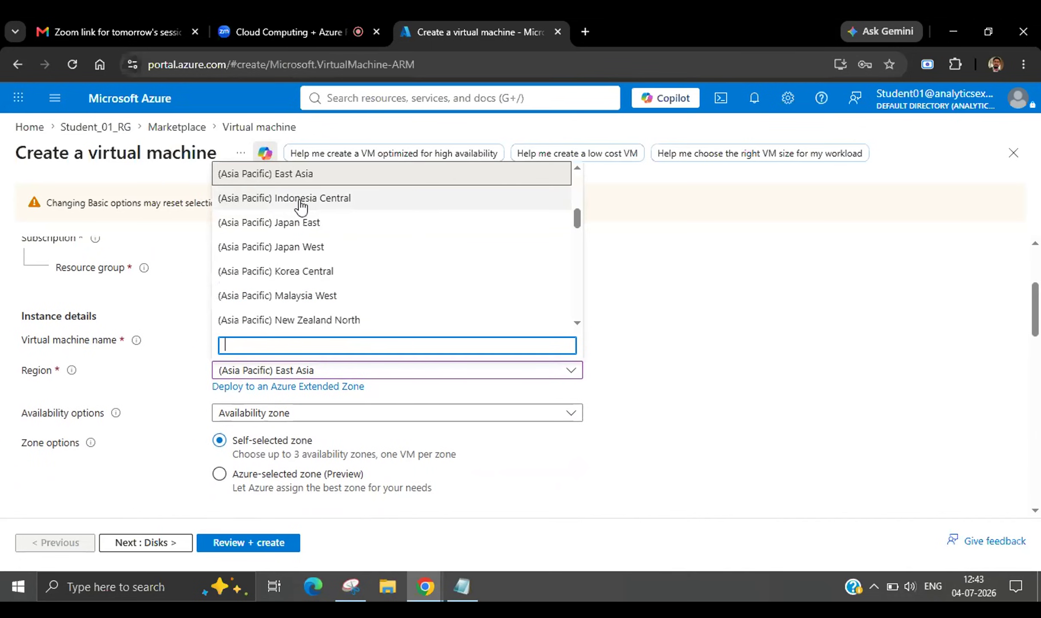
scroll(300, 205, up, 2)
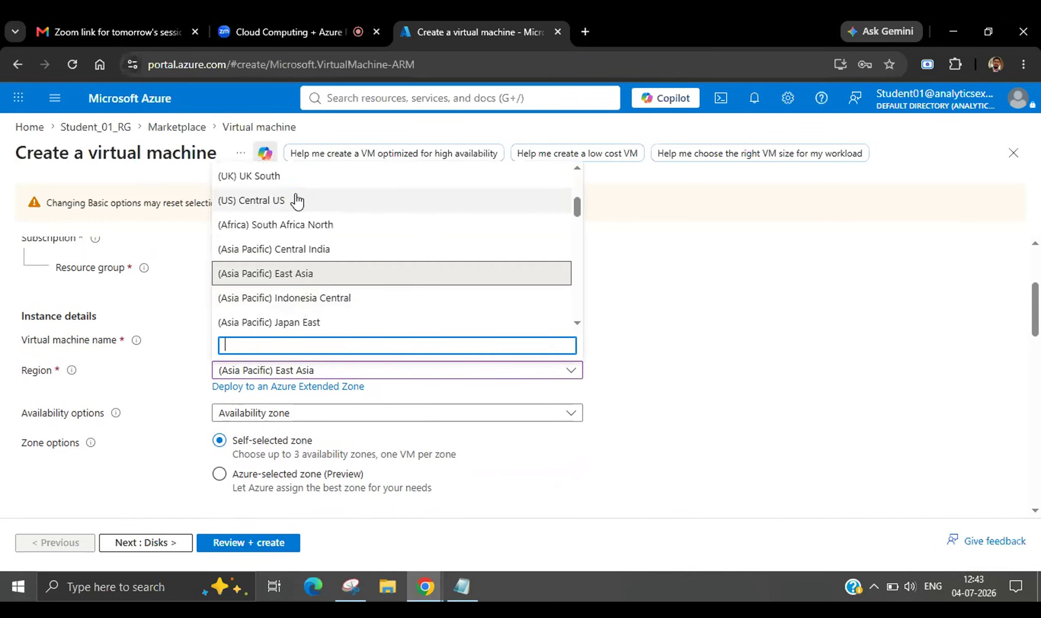
scroll(297, 199, up, 3)
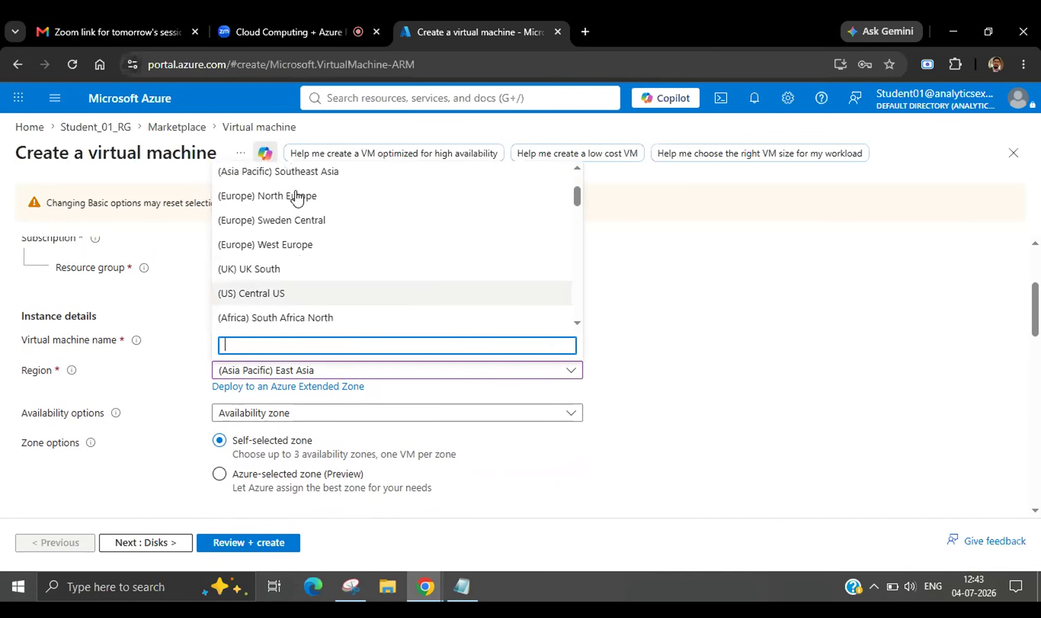
scroll(297, 198, down, 8)
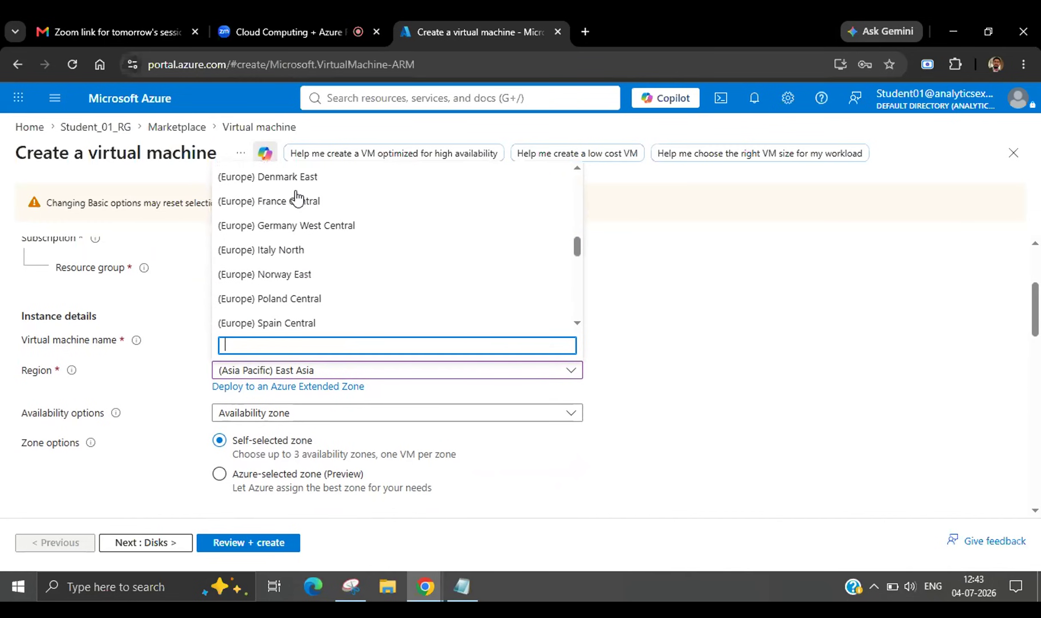
scroll(296, 198, down, 10)
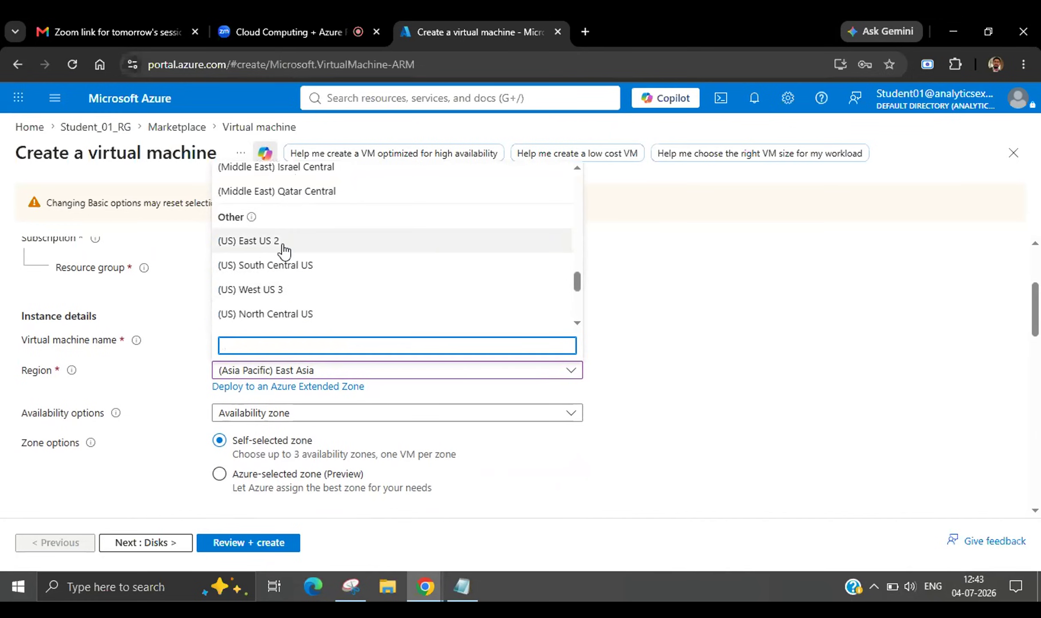
click(283, 241)
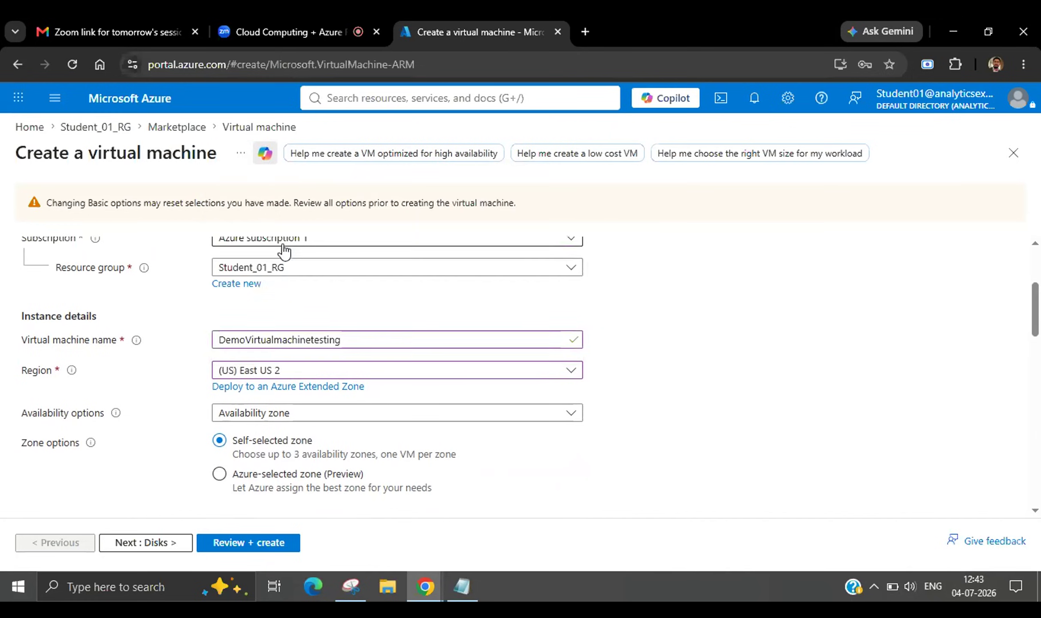
Scroll past Availability zone, Image and VM architecture to the policy-locked Standard_D2as_v4 Size field.
scroll(344, 423, down, 1)
scroll(345, 416, down, 3)
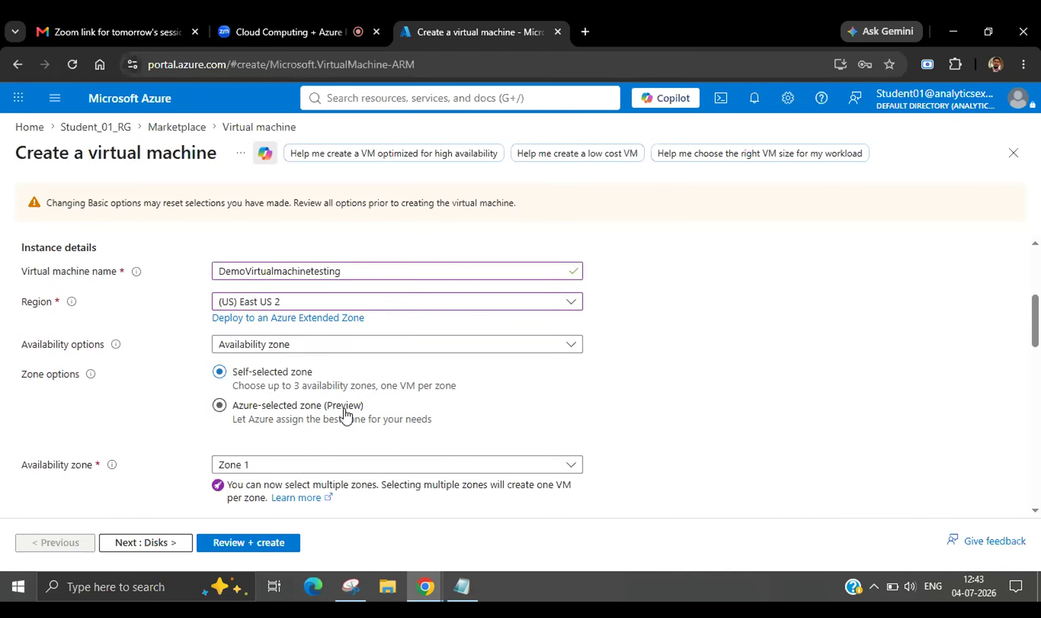
scroll(345, 414, down, 3)
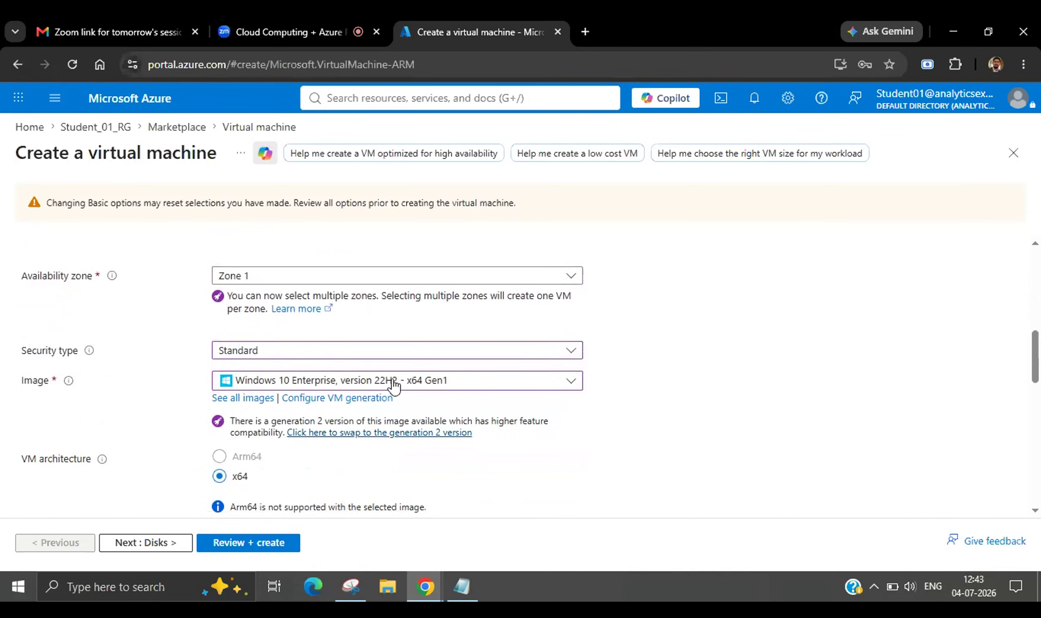
scroll(394, 386, down, 4)
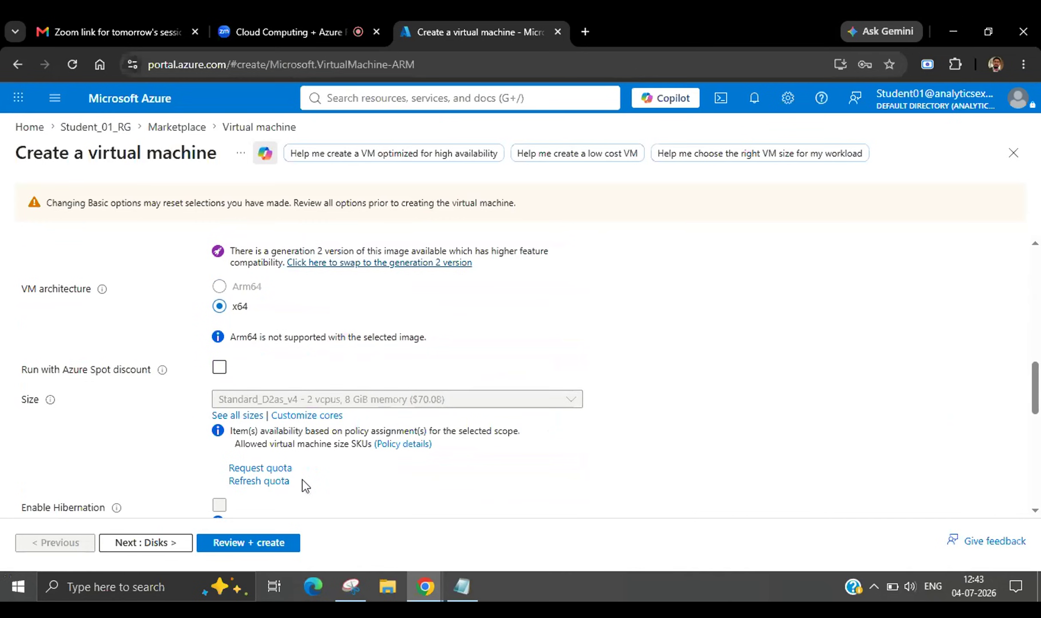
scroll(301, 482, down, 1)
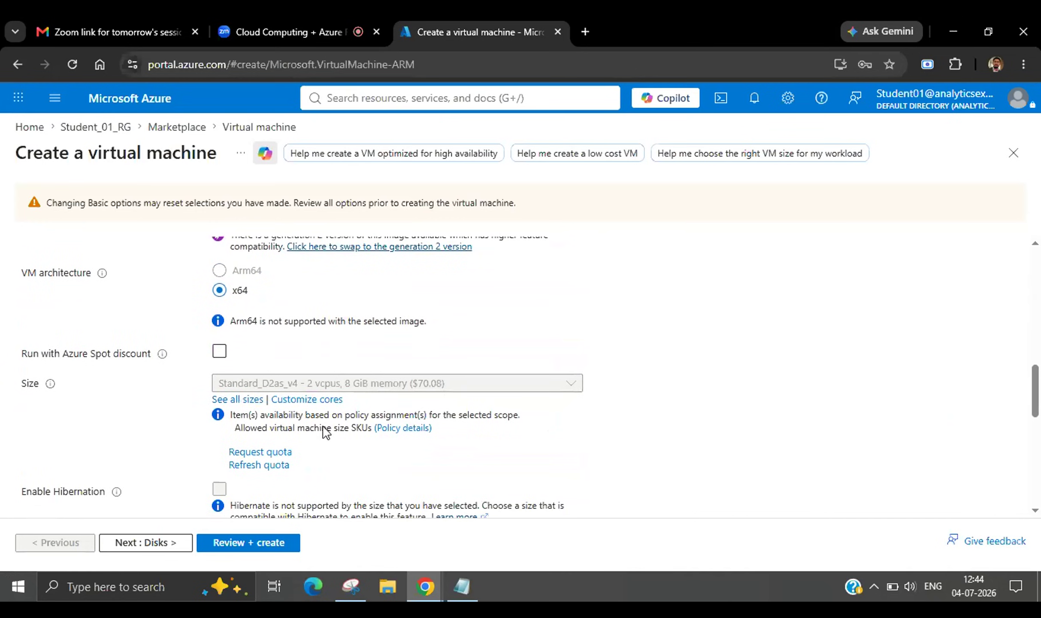
click(240, 400)
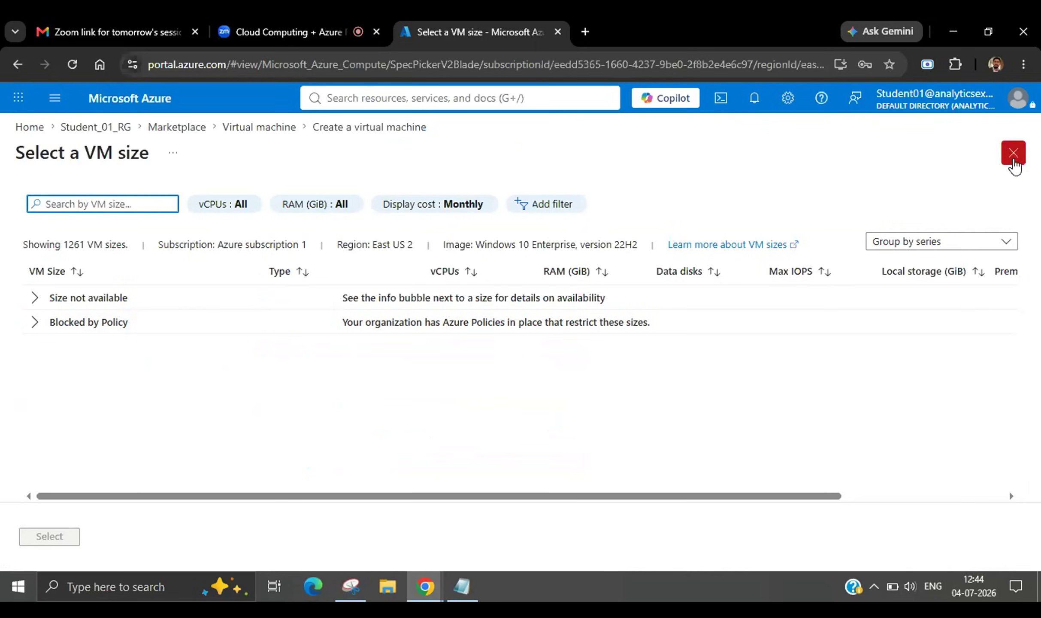
click(1014, 152)
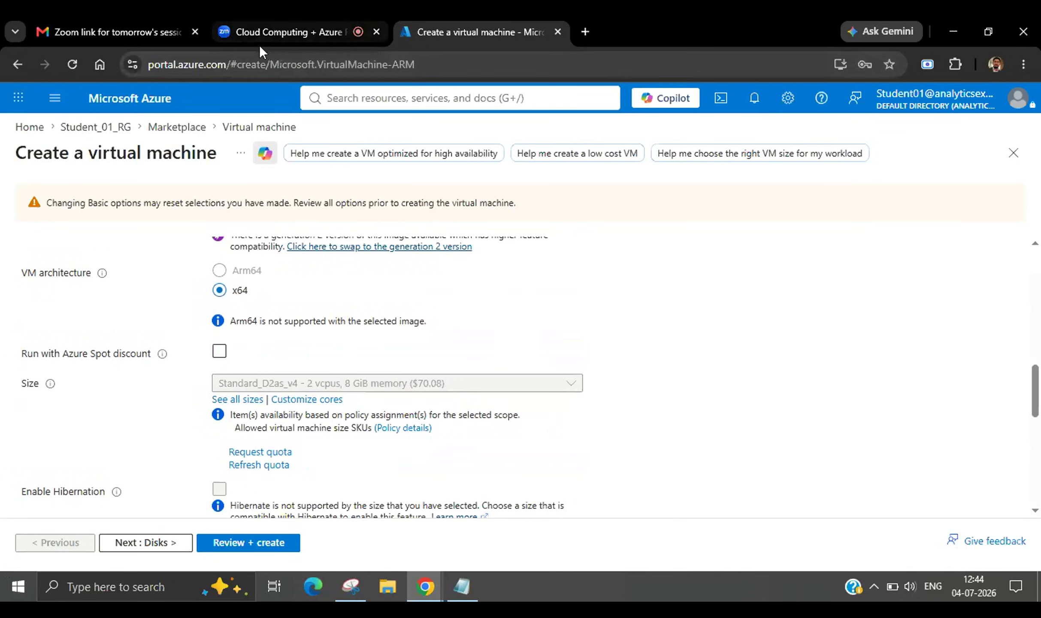
click(265, 33)
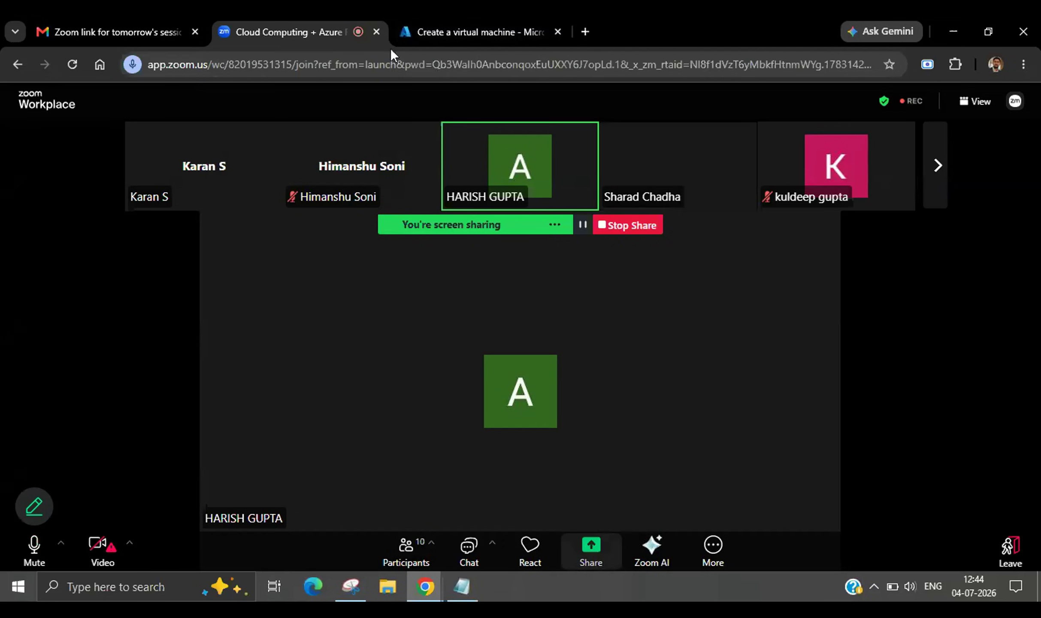
click(439, 22)
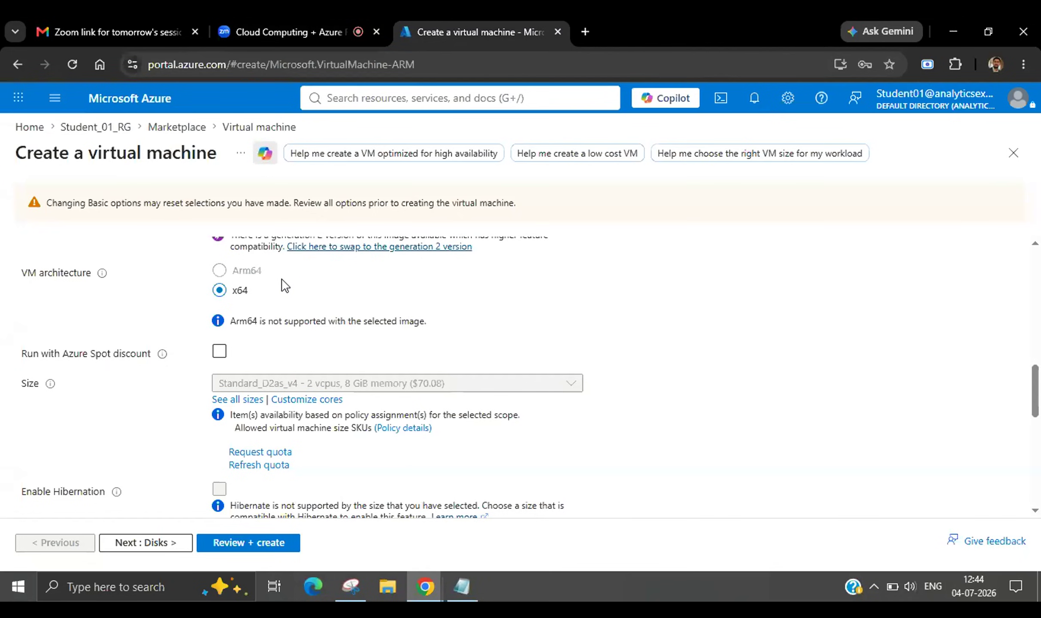
click(356, 99)
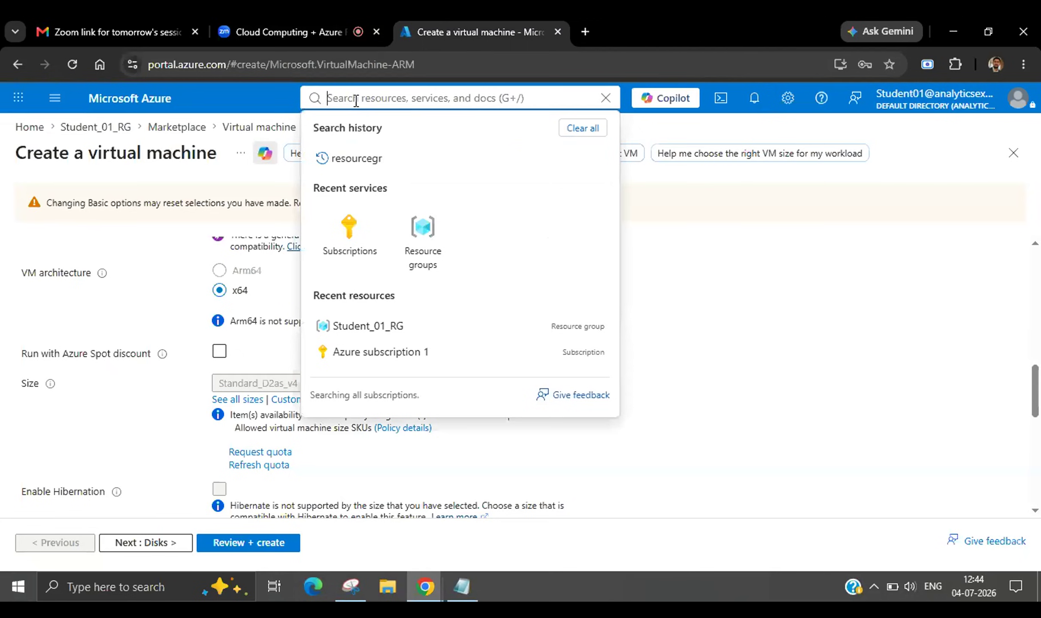
text(storage)
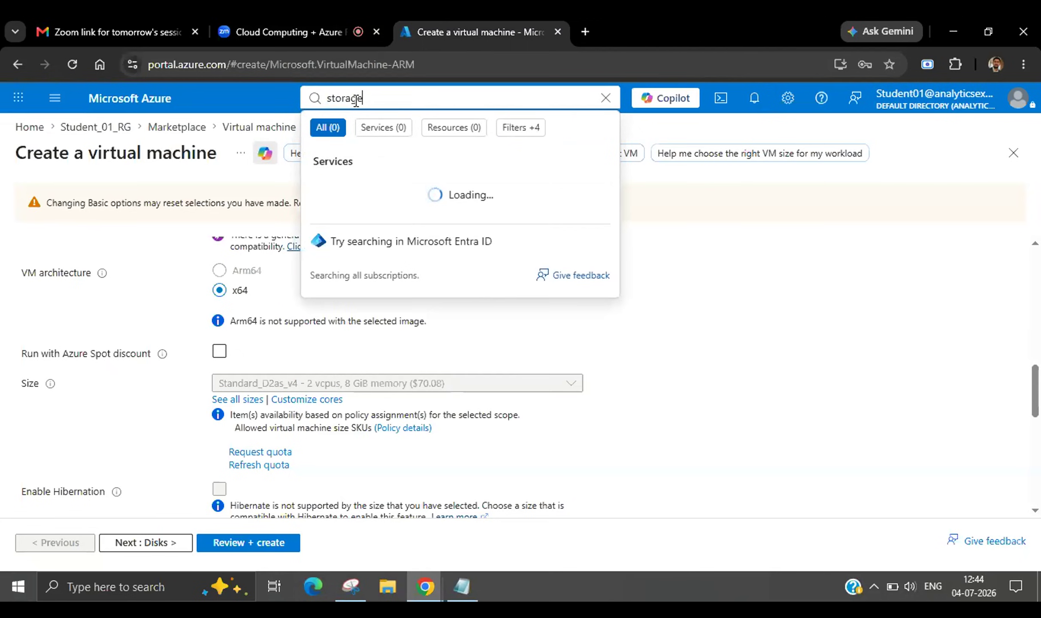
text( a)
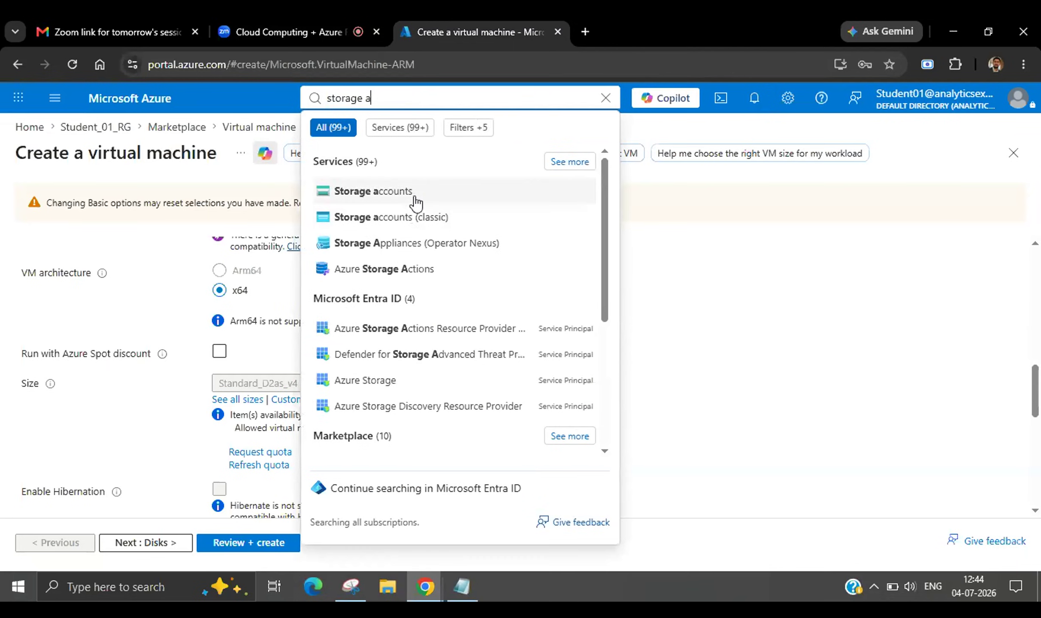
click(713, 349)
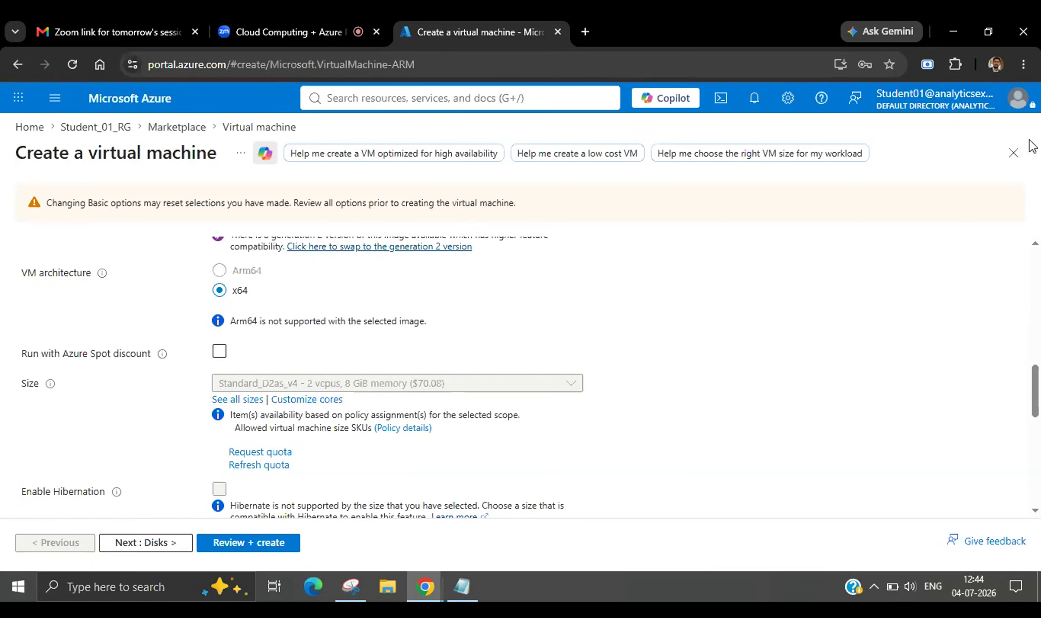
Discard the VM creation form, close the Virtual machine product page, and clear the Marketplace search.
click(1014, 157)
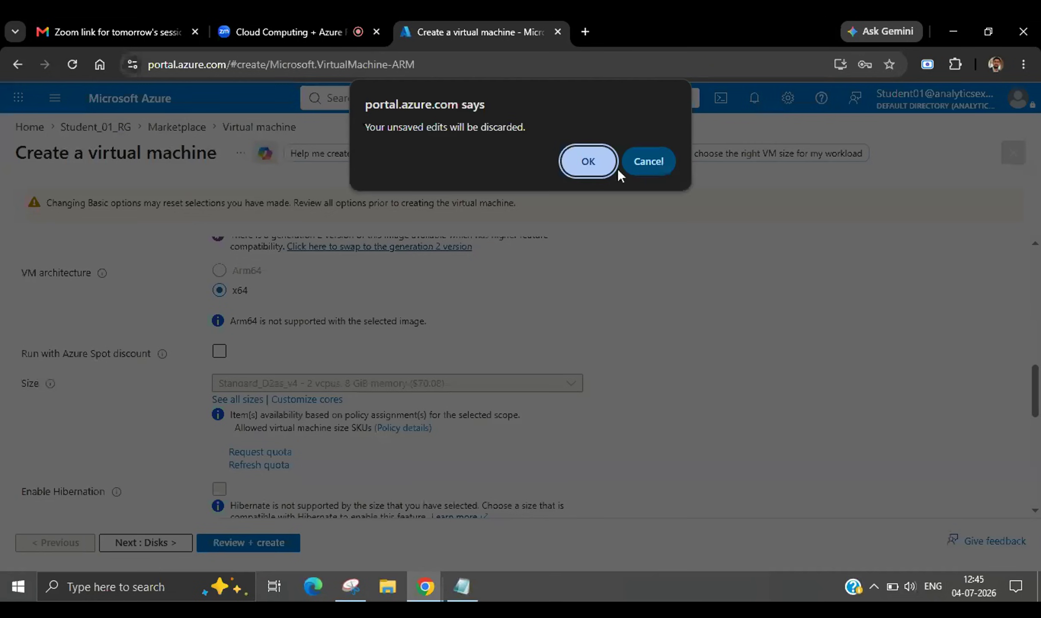
click(583, 162)
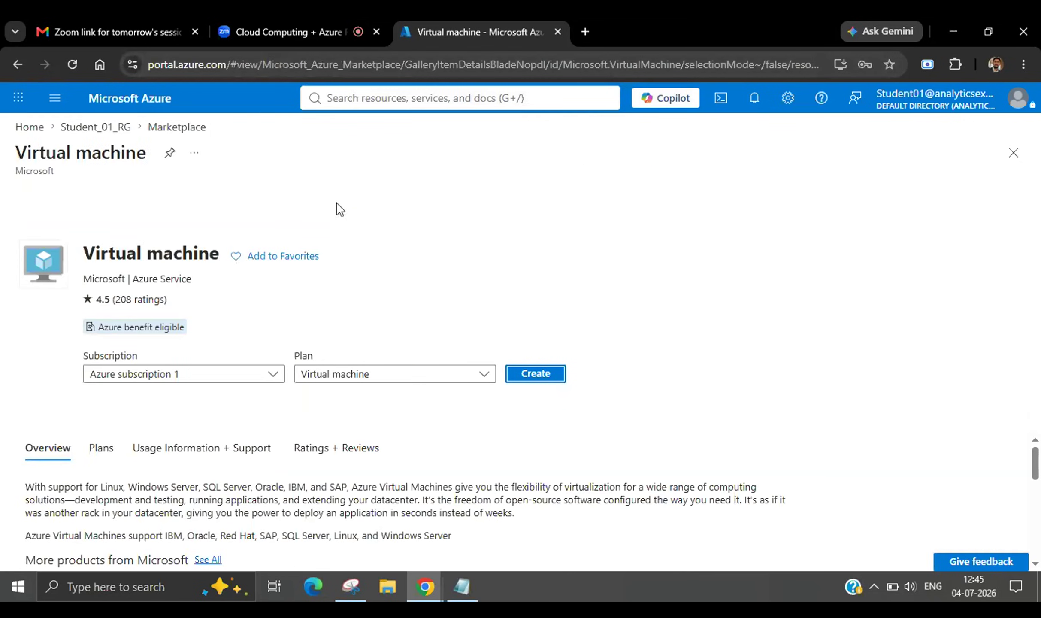
click(1013, 154)
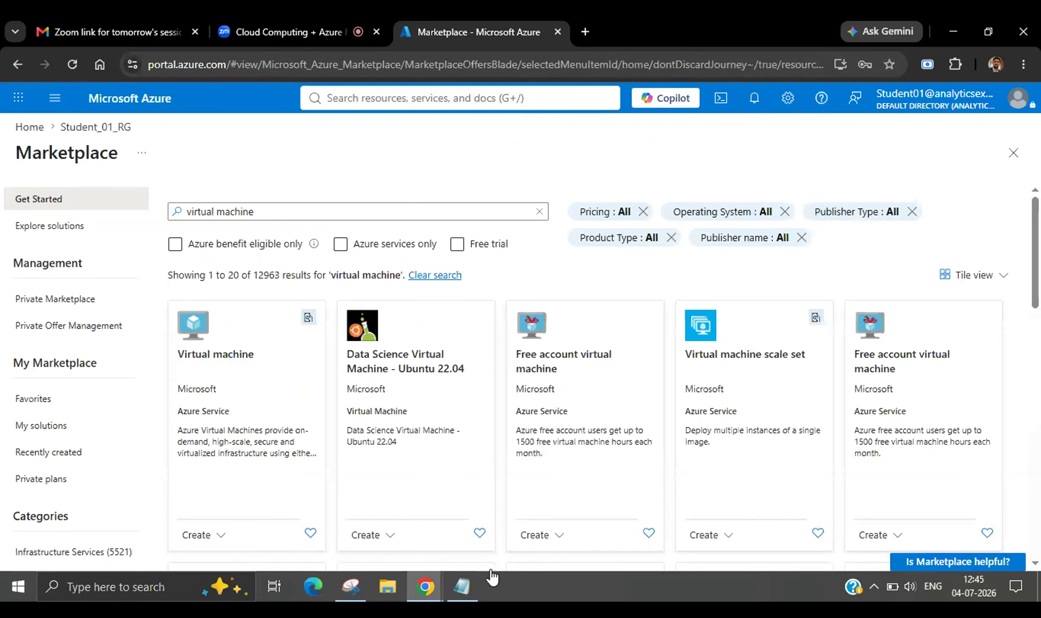
click(265, 209)
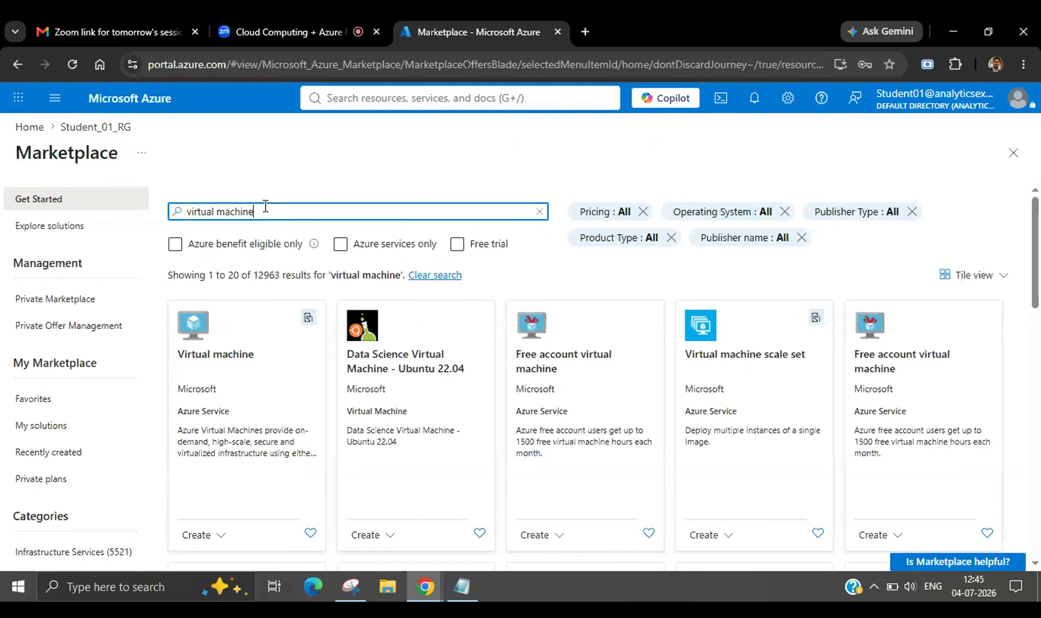
key(BackSpace)
key(BackSpace)
key(BackSpace)
key(BackSpace)
key(BackSpace)
key(BackSpace)
key(BackSpace)
key(BackSpace)
key(BackSpace)
key(BackSpace)
key(BackSpace)
key(BackSpace)
key(BackSpace)
key(BackSpace)
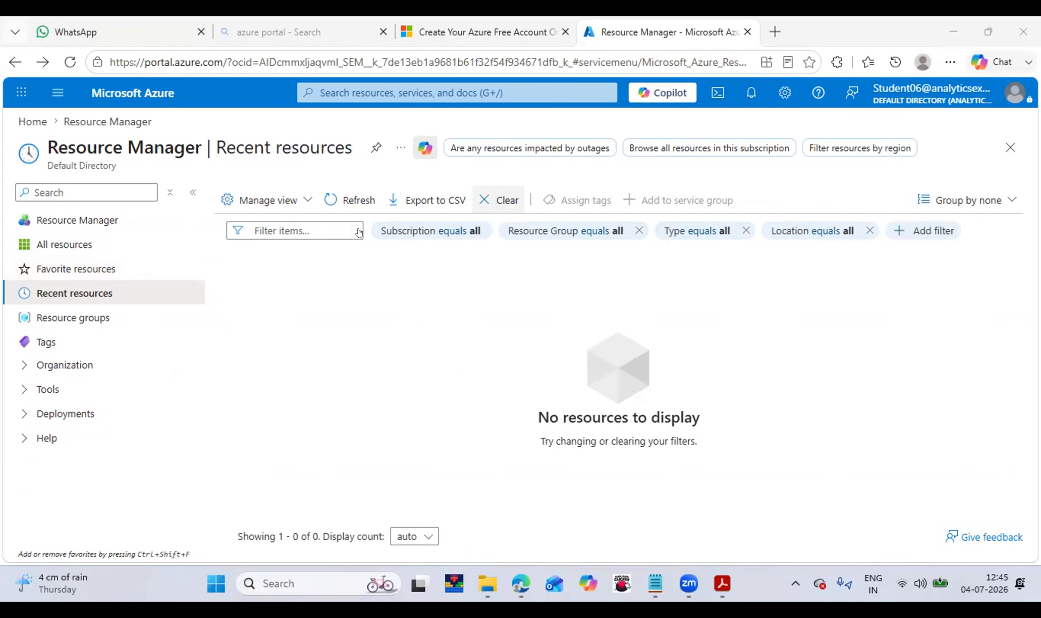
Search 'reso' to open Resource groups, listing Student_06_RG in Central India.
click(395, 93)
text(reso)
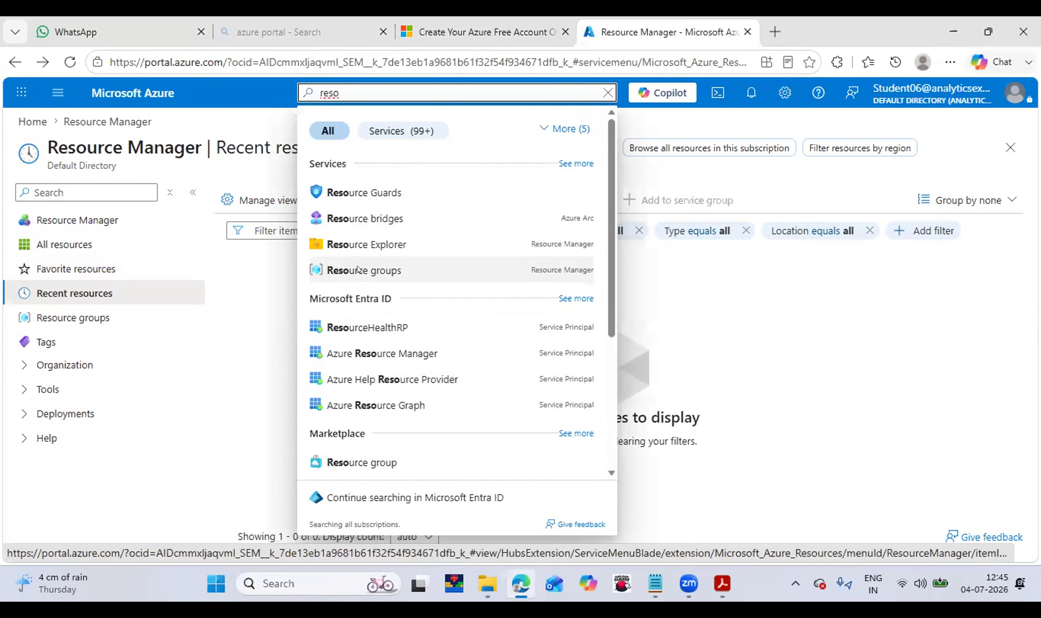
key(Return)
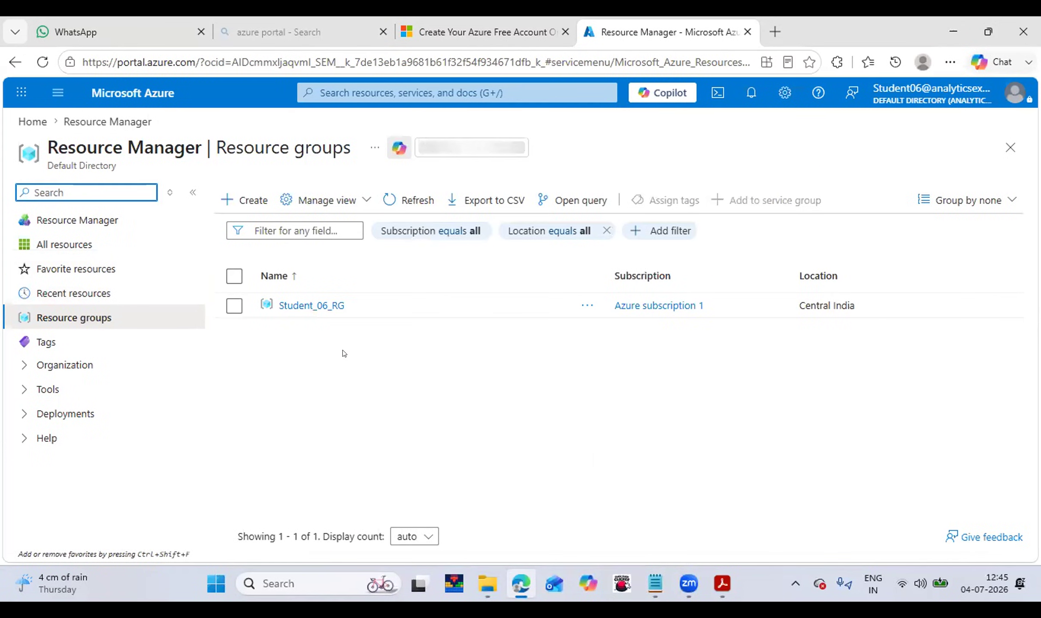
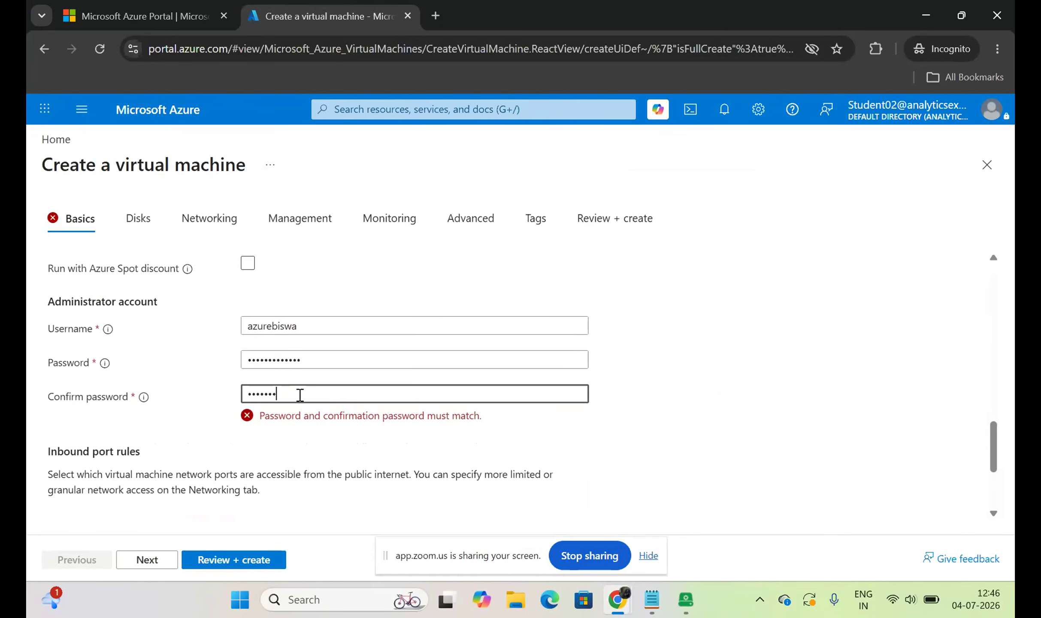
Type the administrator password into the new VM's password field on the Basics tab.
text(•)
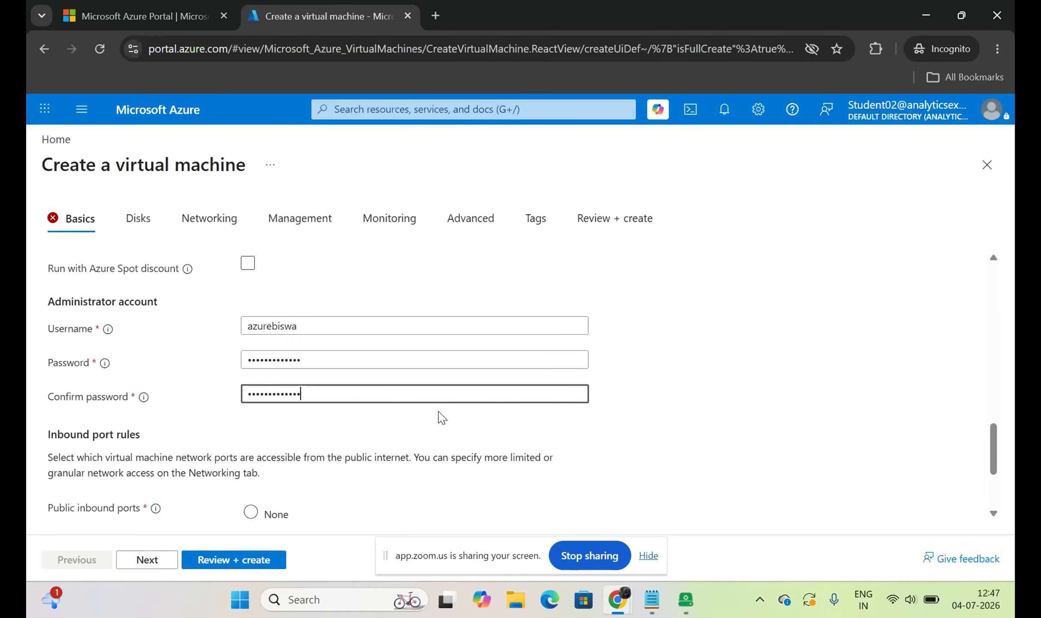
Run Review + create validation, then return to the Basics tab to fix errors.
click(233, 564)
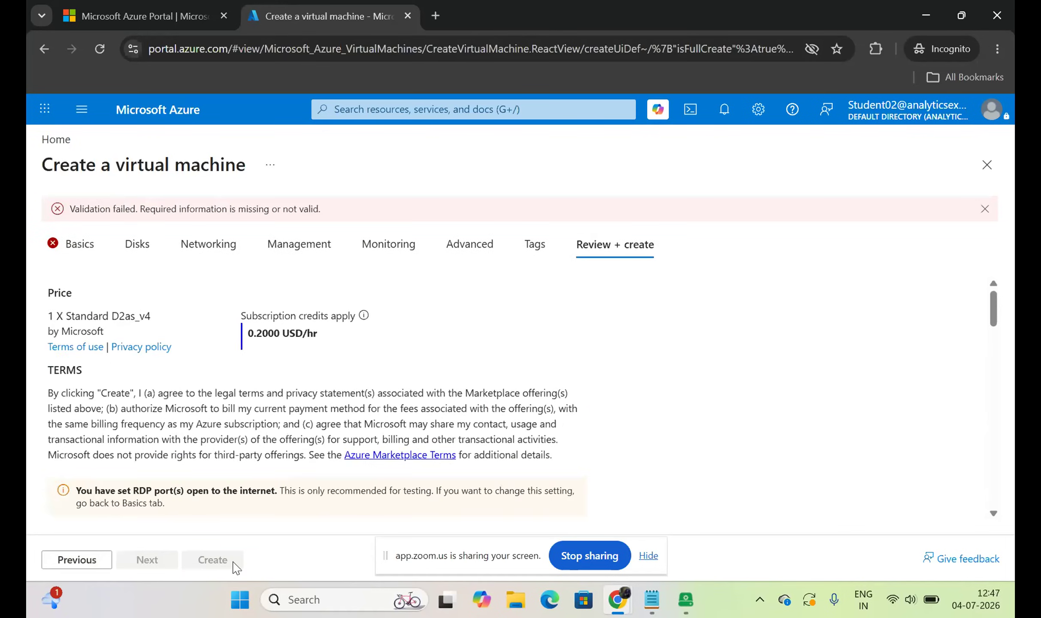
click(89, 248)
scroll(229, 372, up, 8)
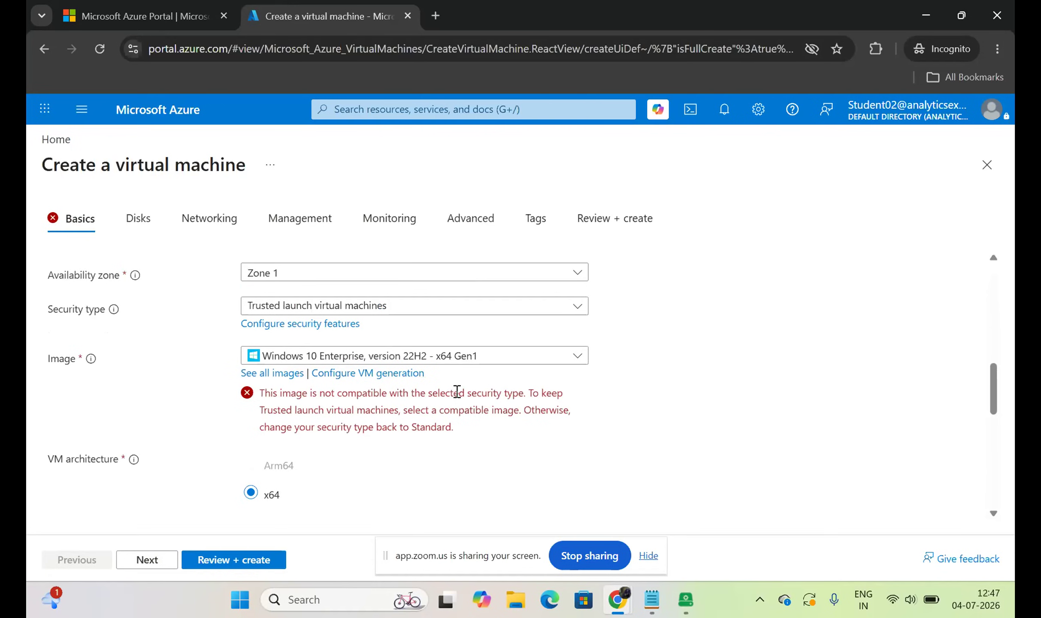
Leave the OS image unchanged and set Security type to Standard.
click(496, 358)
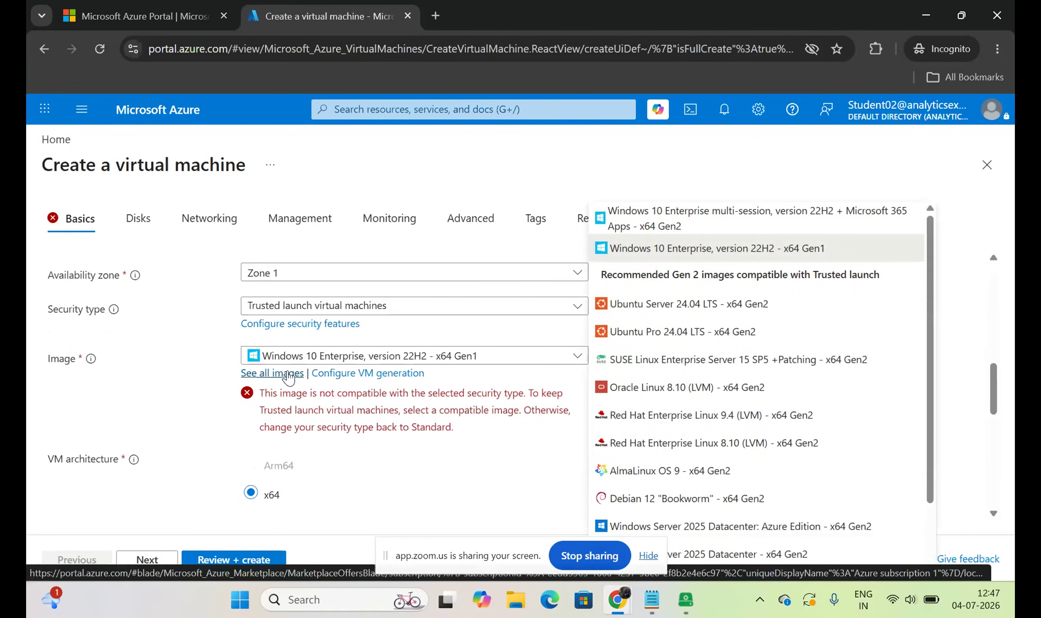
click(170, 397)
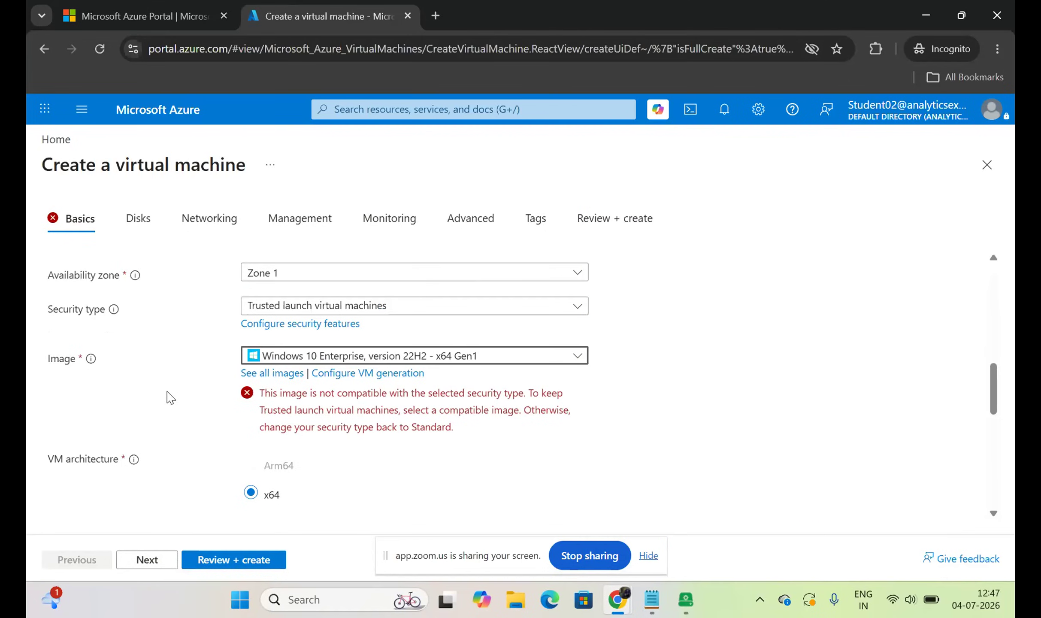
click(296, 306)
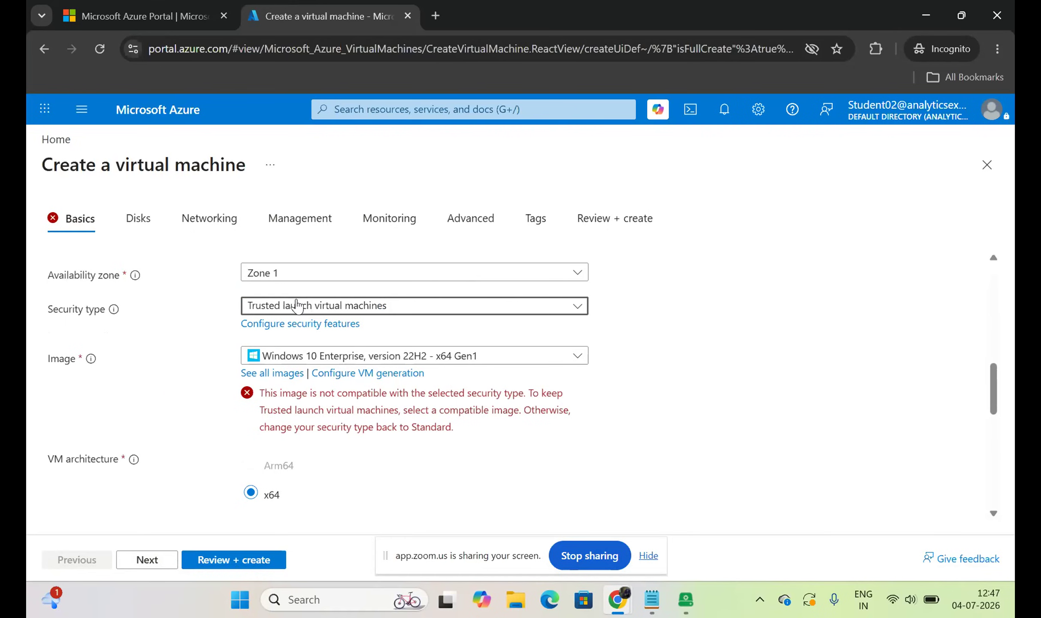
click(296, 306)
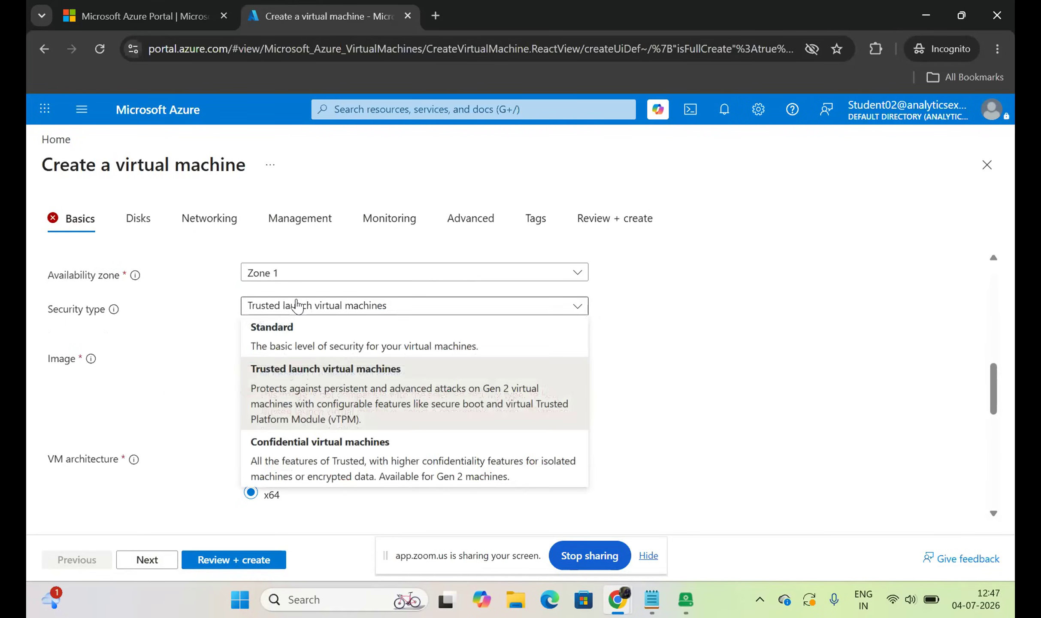
click(316, 339)
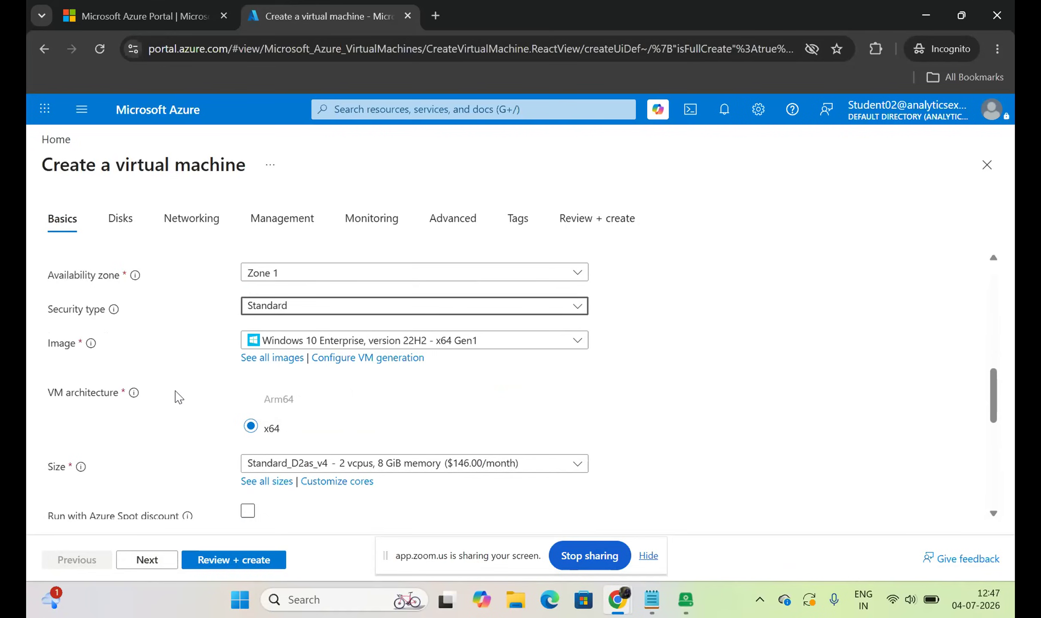
Validate vmbiswa's Standard D2as_v4 configuration at 0.2000 USD/hr and start the deployment.
scroll(179, 397, up, 5)
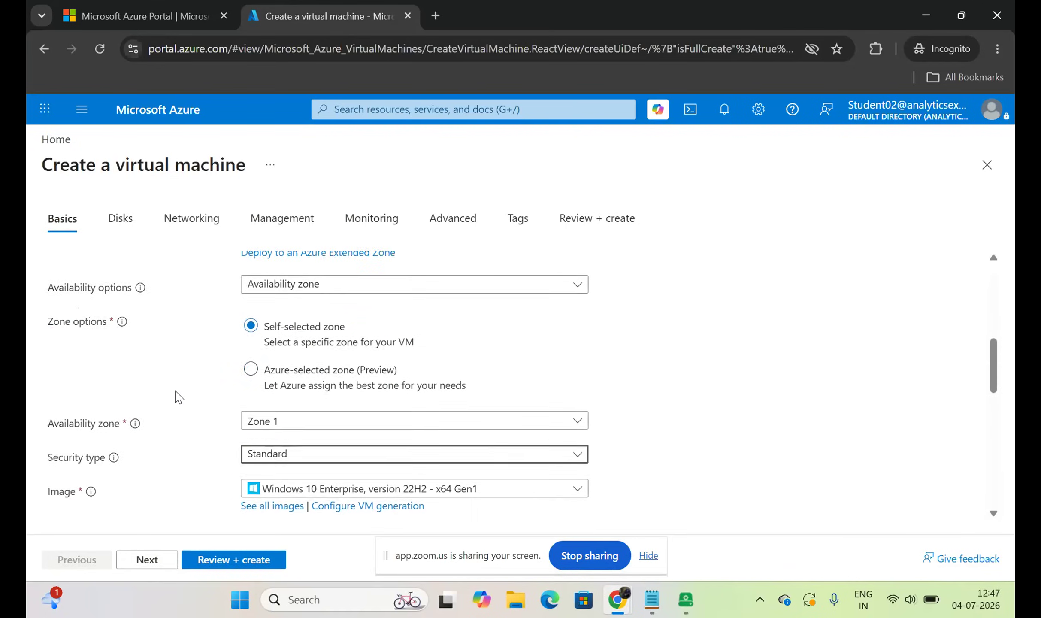
scroll(179, 397, up, 5)
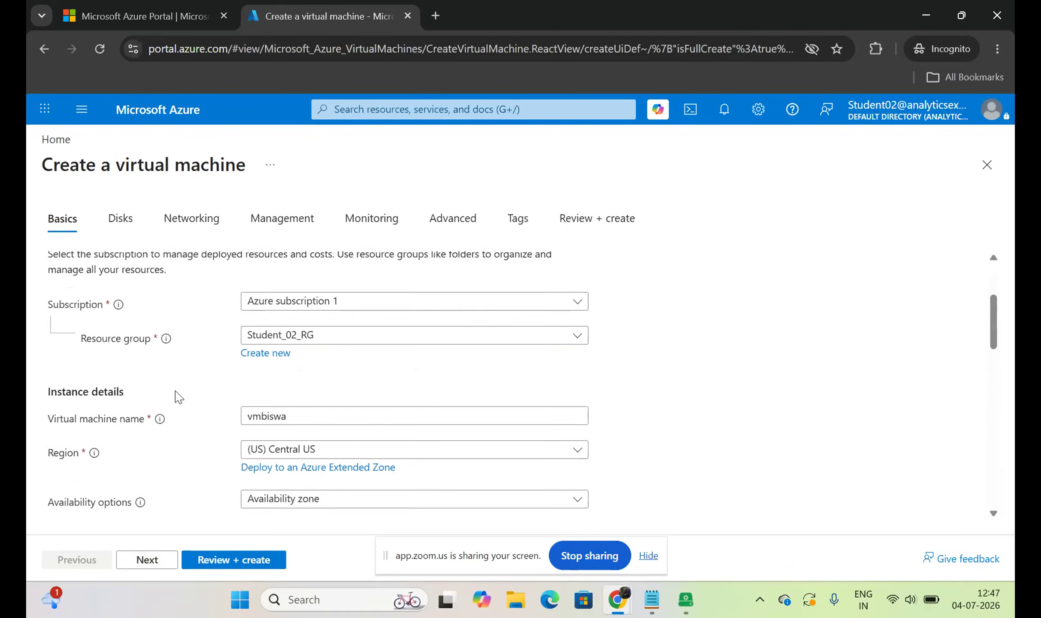
scroll(179, 397, down, 2)
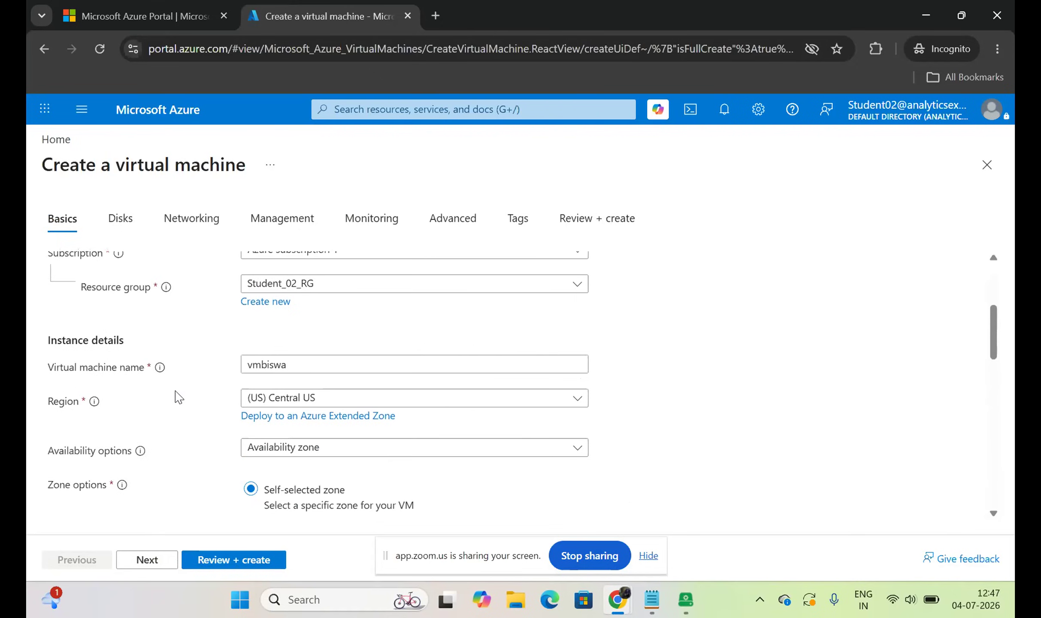
scroll(179, 397, down, 1)
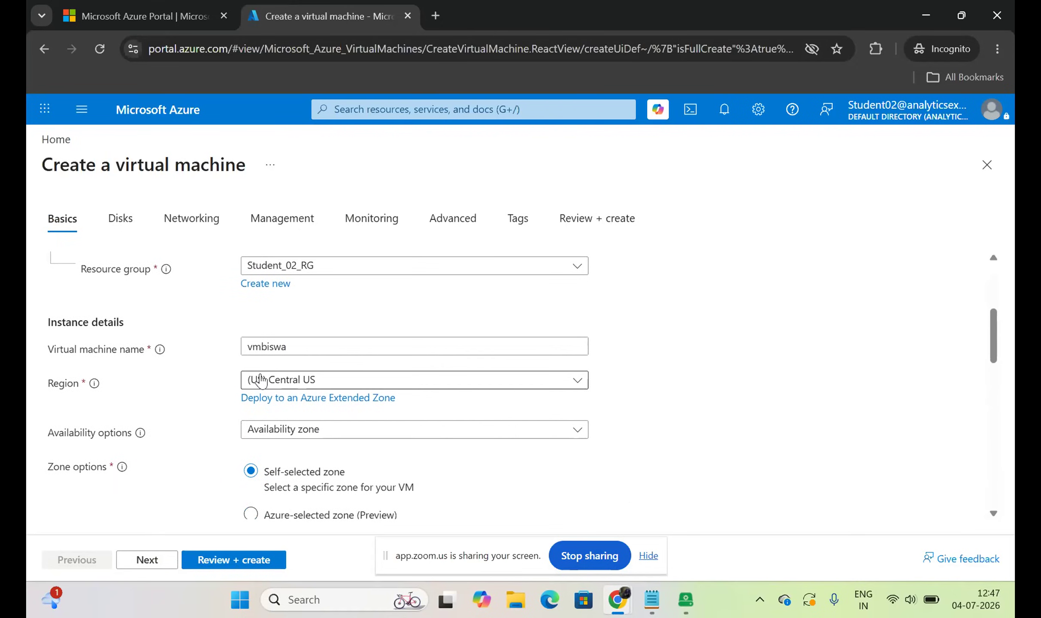
scroll(210, 401, down, 5)
scroll(211, 401, down, 5)
scroll(210, 401, down, 6)
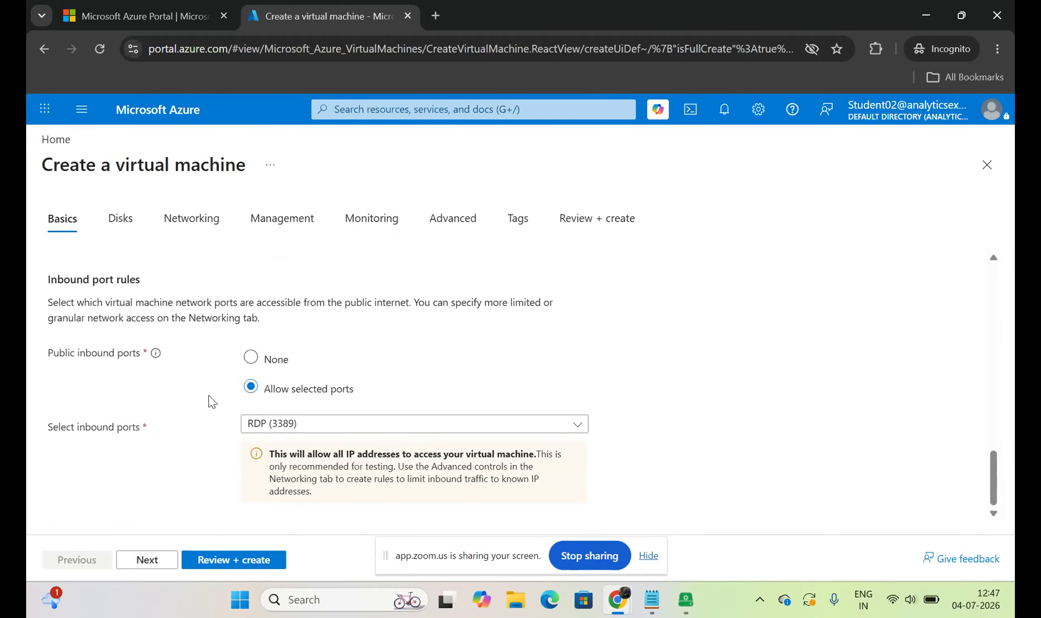
click(225, 560)
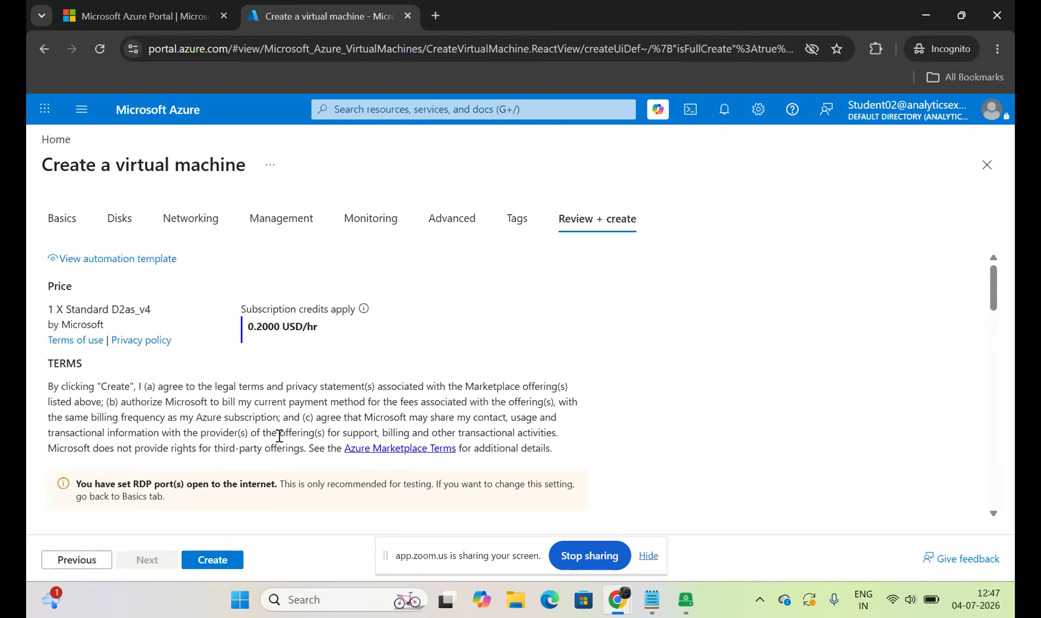
click(209, 562)
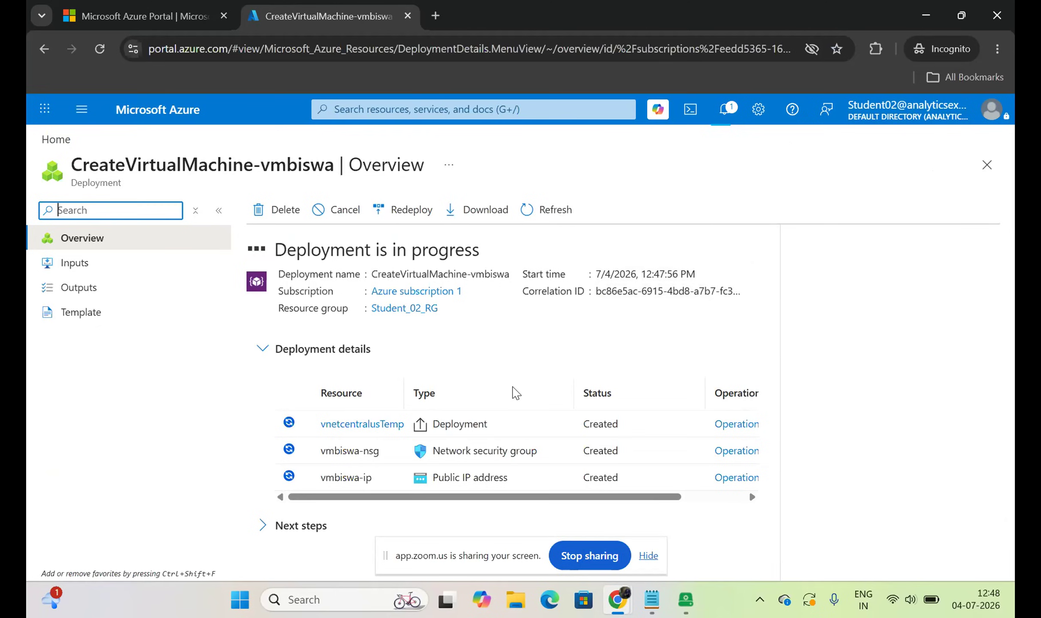
Stop the Zoom screen share to view the other student's azurevmkg review page.
click(579, 557)
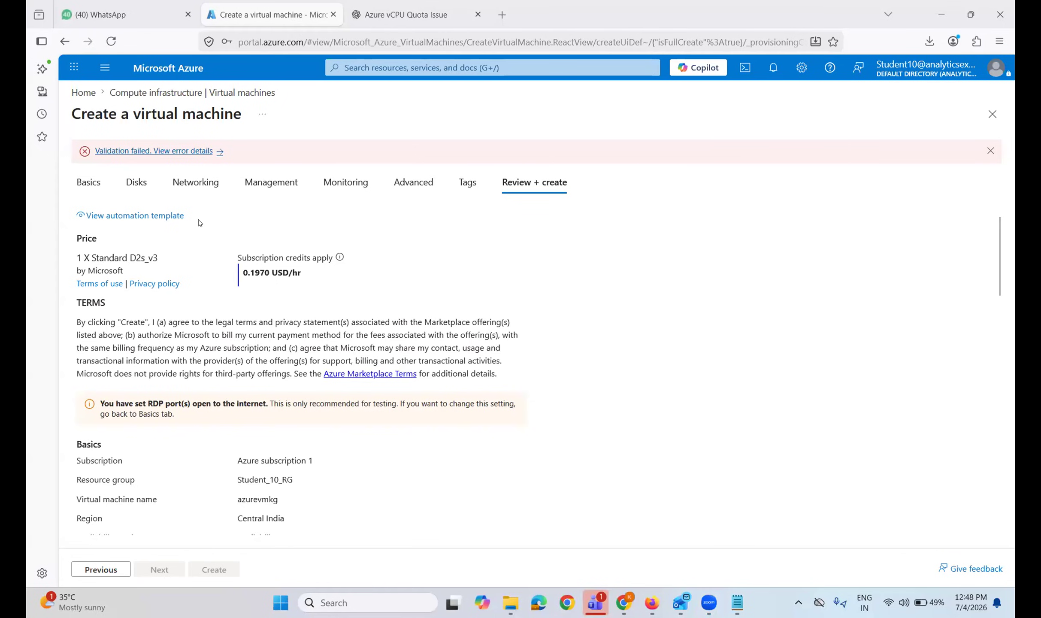
Scan the failed review, return to Basics, and look through azurevmkg's settings.
scroll(252, 366, down, 4)
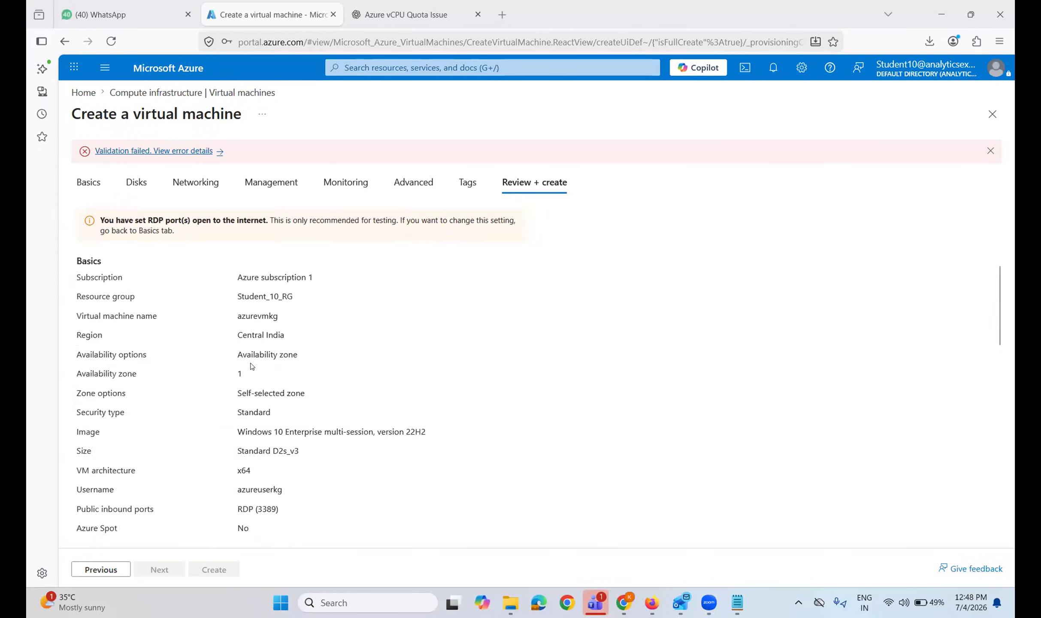
scroll(252, 366, up, 5)
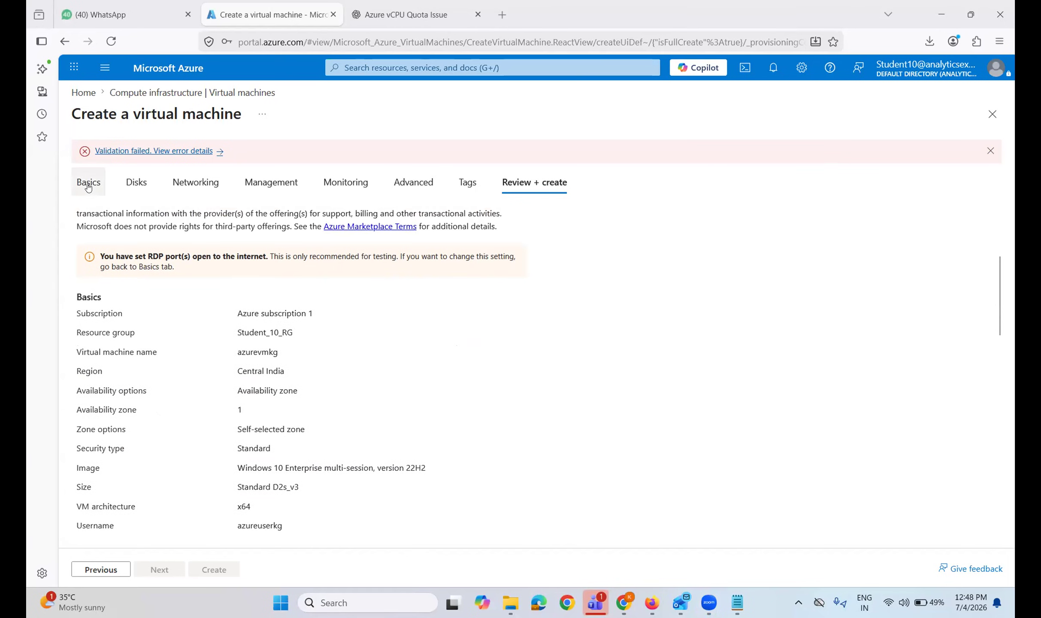
click(93, 181)
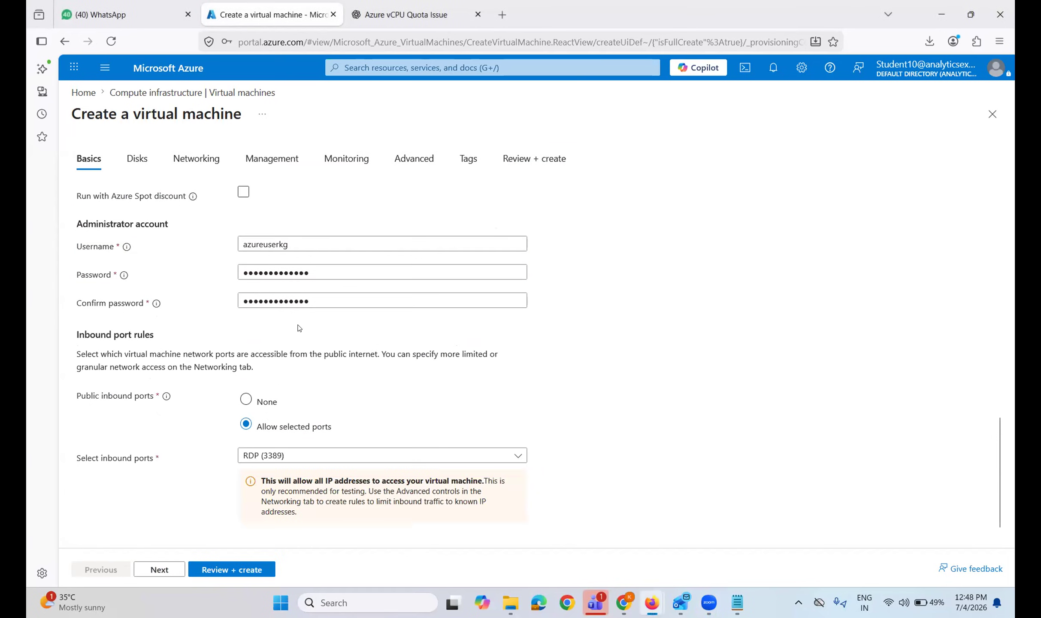
scroll(299, 329, up, 10)
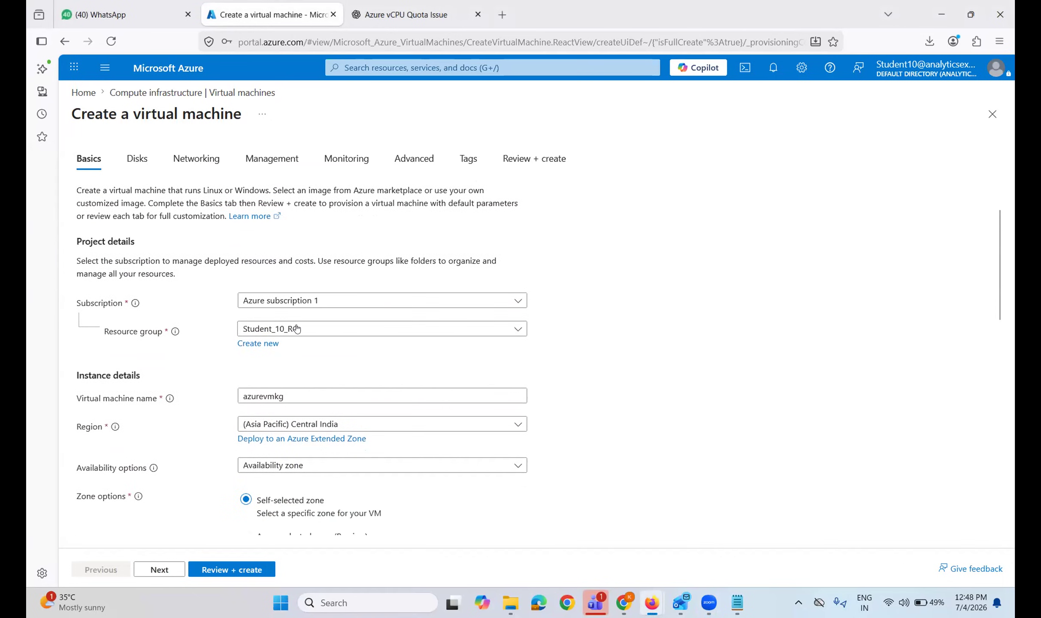
scroll(297, 328, down, 3)
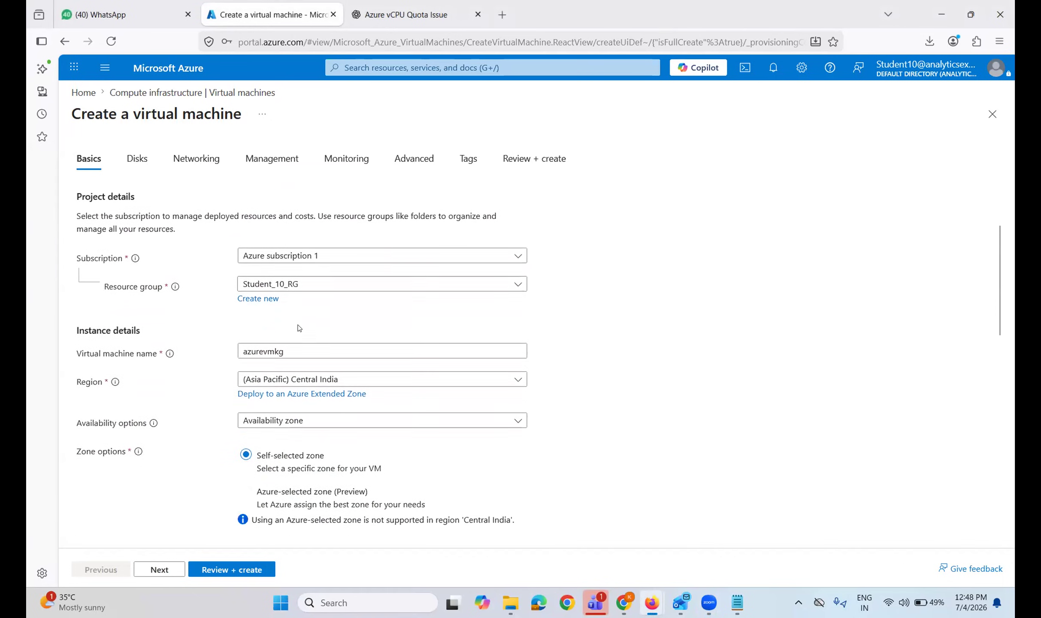
scroll(297, 325, down, 2)
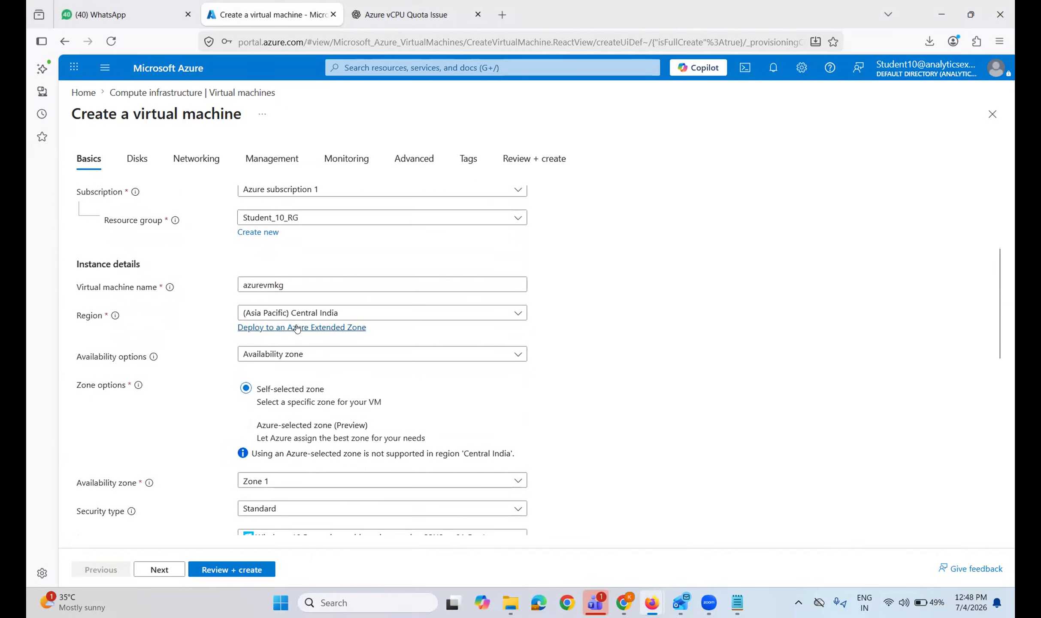
scroll(297, 328, down, 5)
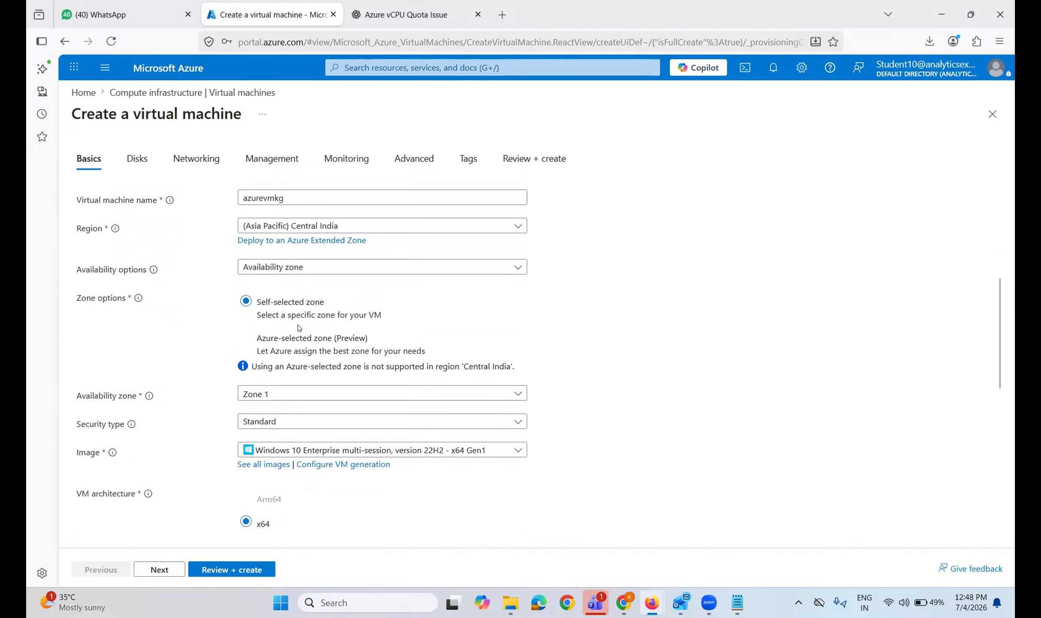
scroll(297, 325, down, 3)
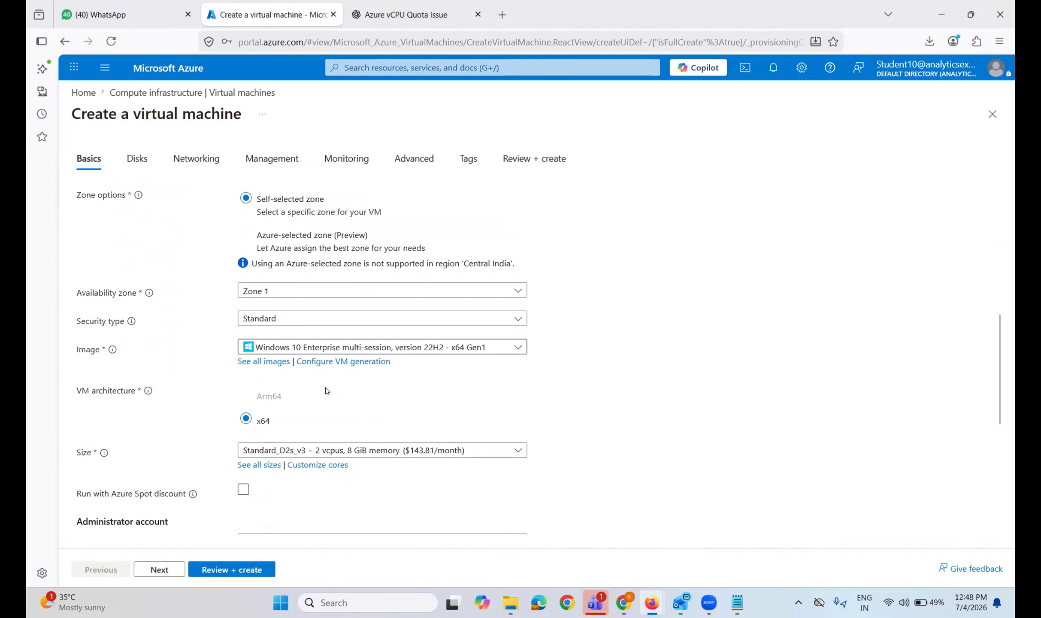
scroll(326, 390, down, 2)
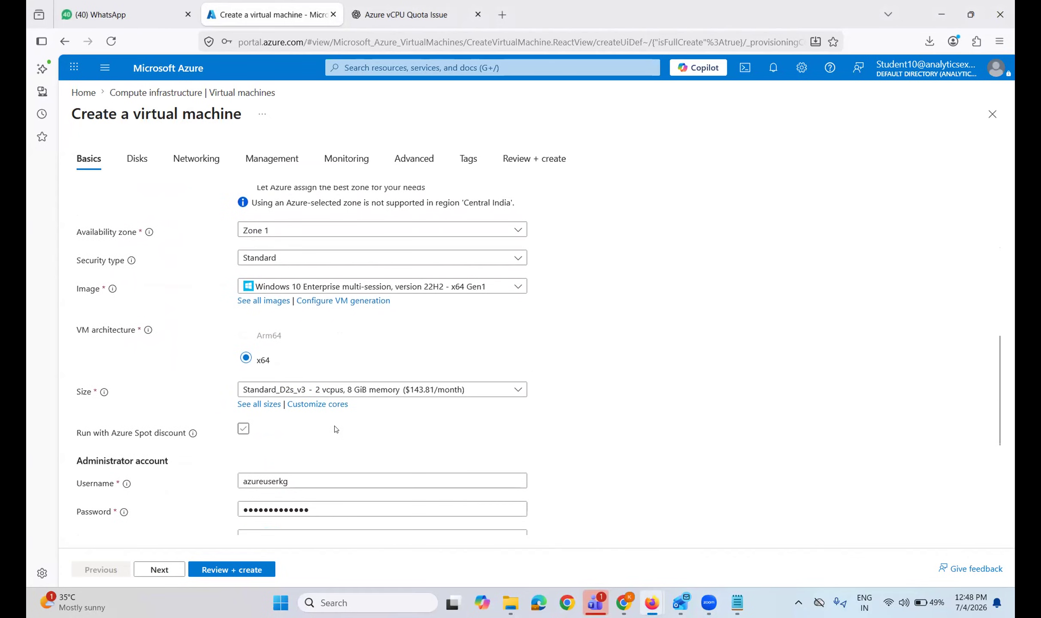
scroll(335, 428, down, 2)
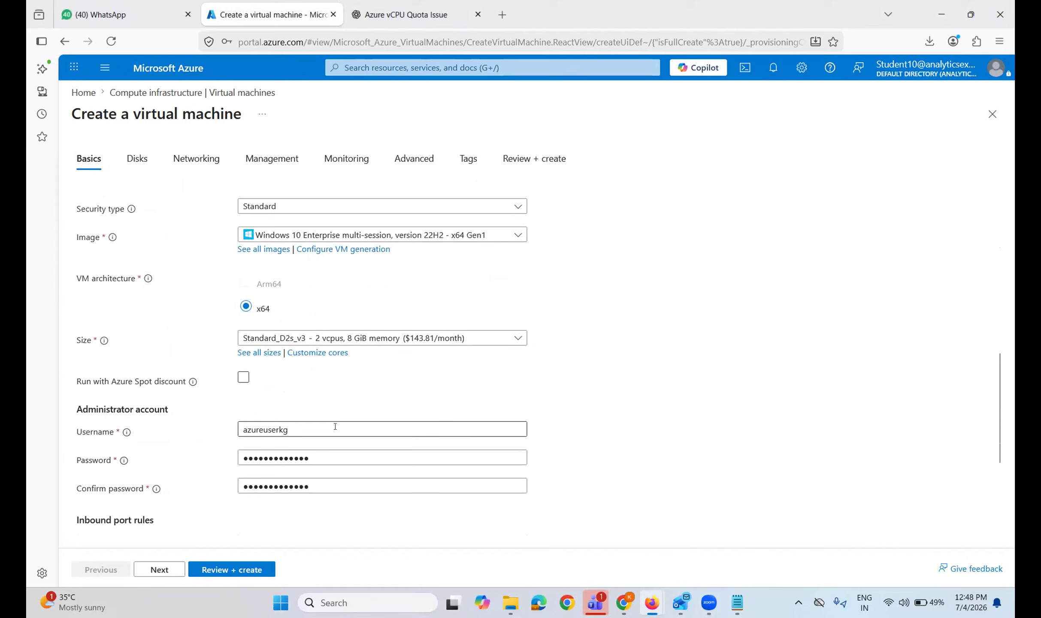
scroll(335, 426, down, 3)
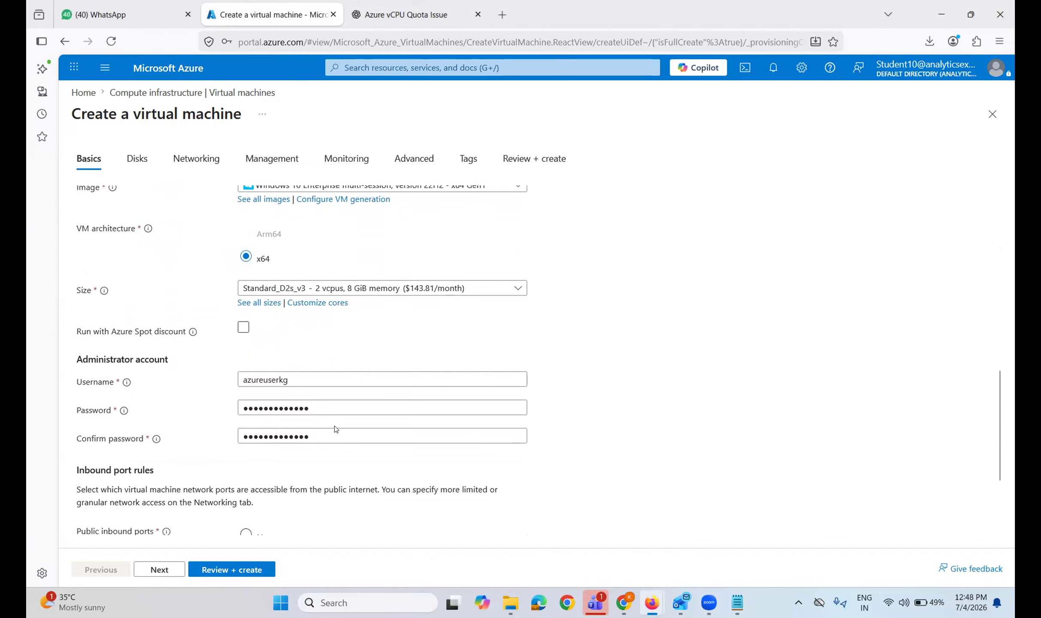
scroll(334, 425, down, 4)
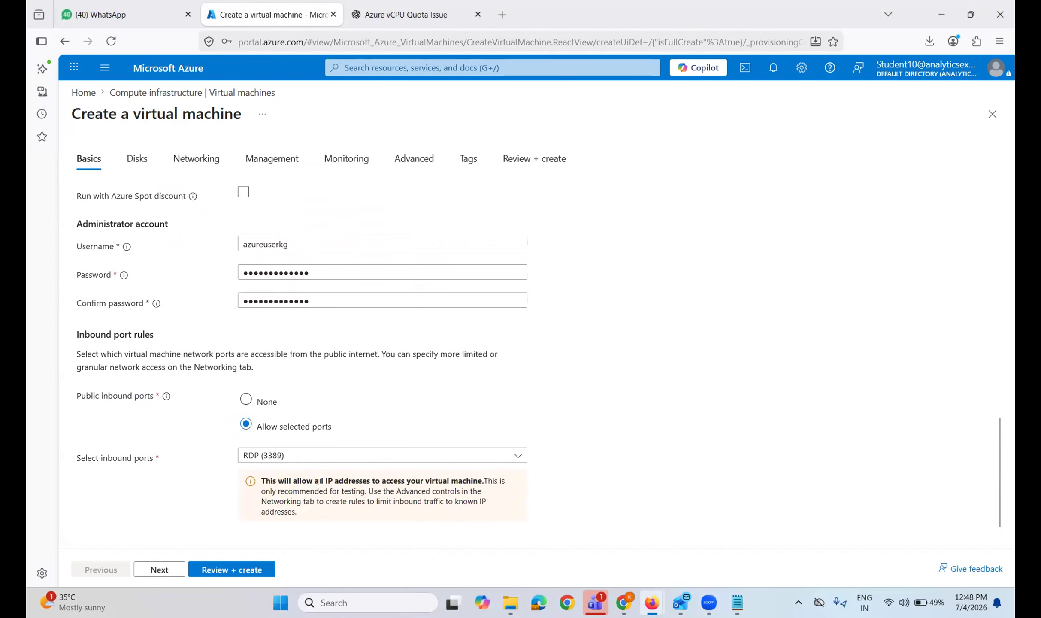
Rerun Review + create, confirm validation still fails, and go back to Basics Instance details.
click(235, 570)
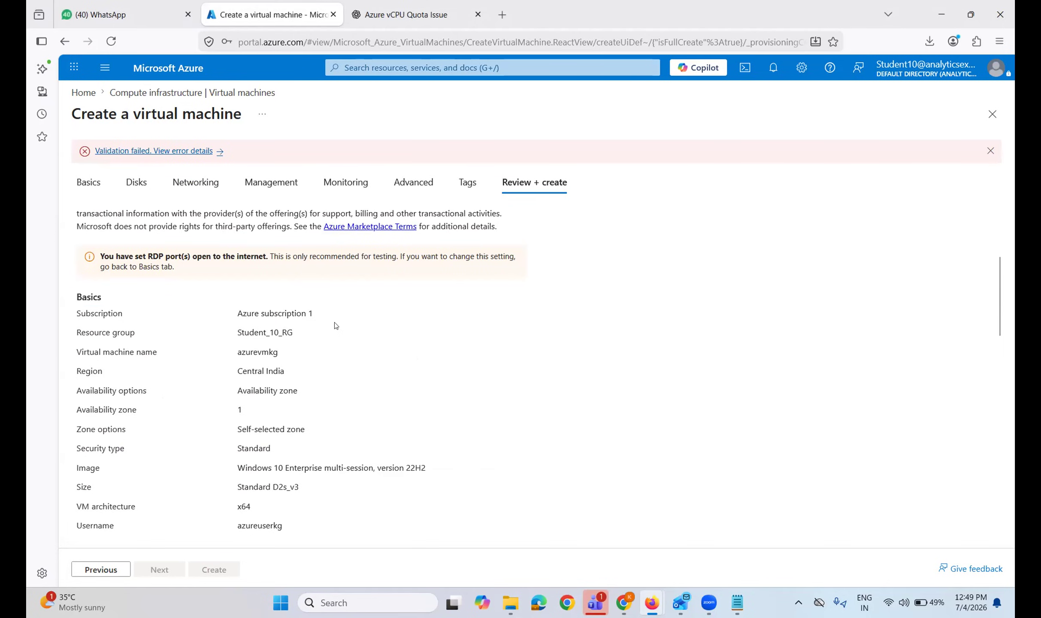
scroll(335, 326, down, 1)
scroll(335, 326, down, 2)
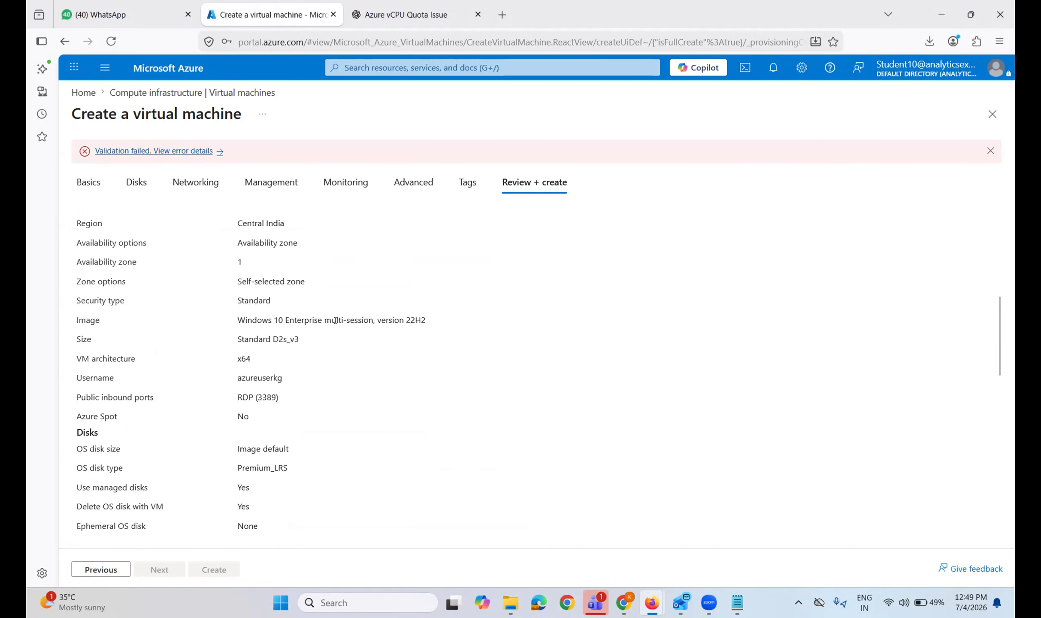
scroll(335, 325, down, 1)
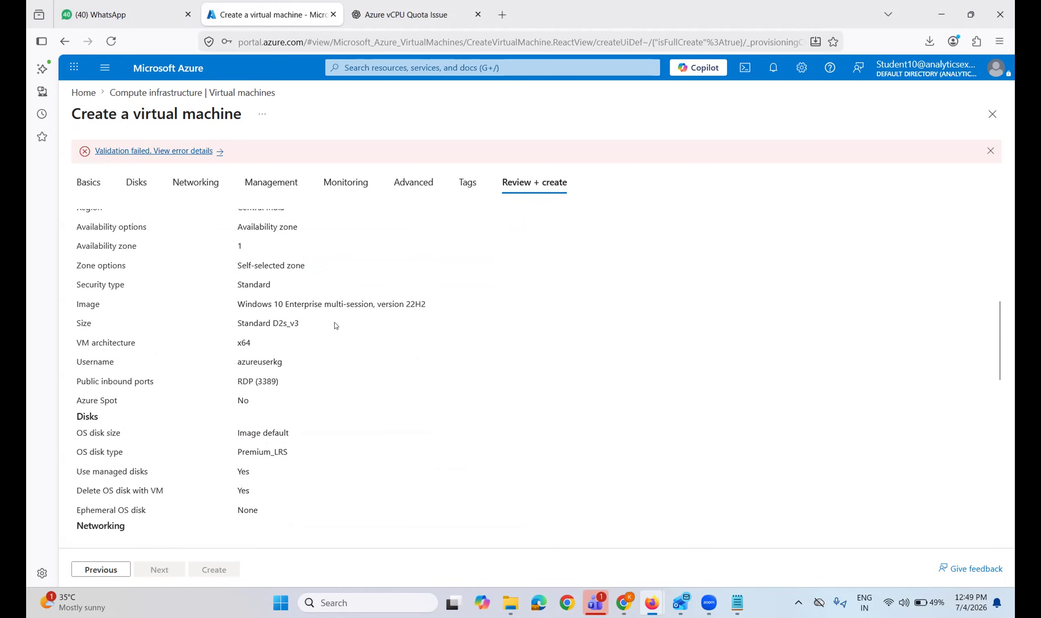
click(89, 182)
scroll(300, 308, up, 10)
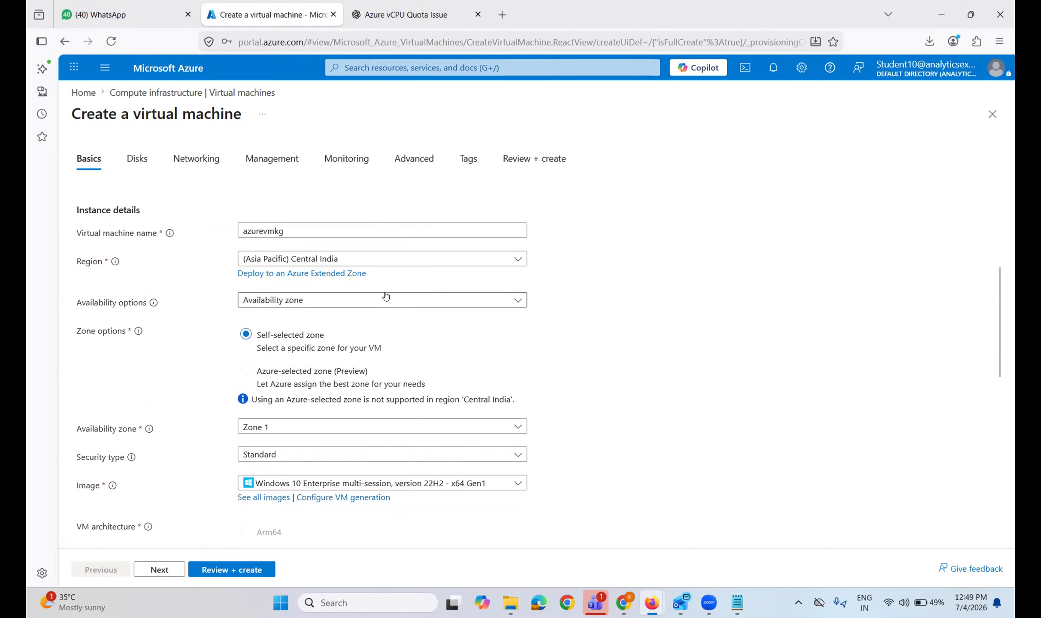
scroll(257, 450, down, 1)
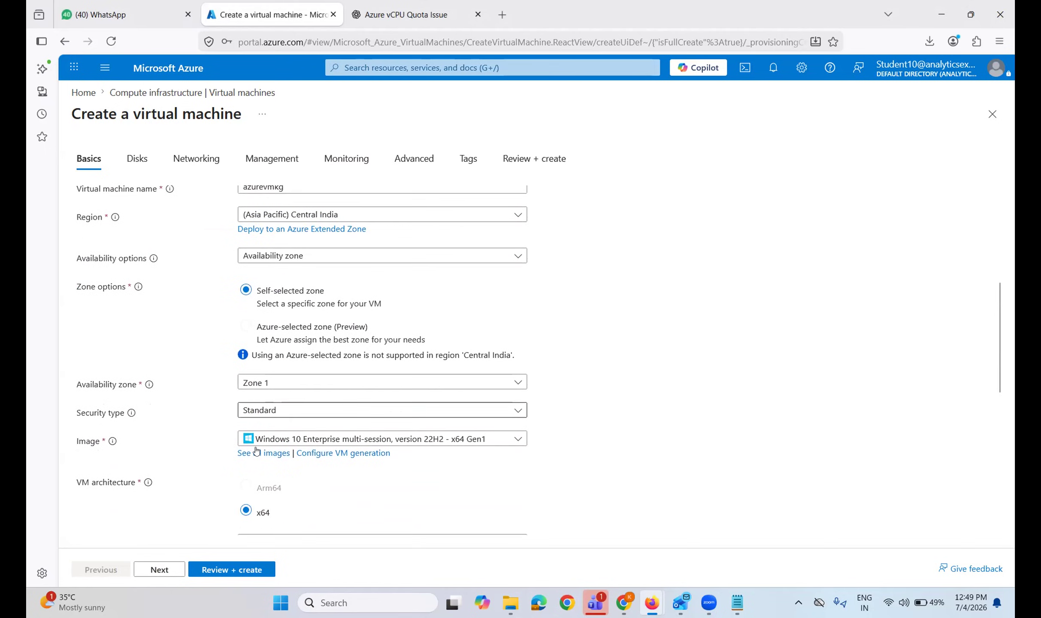
Change the image to Windows 10 Enterprise, version 22H2 - x64 Gen1, declining the browser password prompt.
click(254, 454)
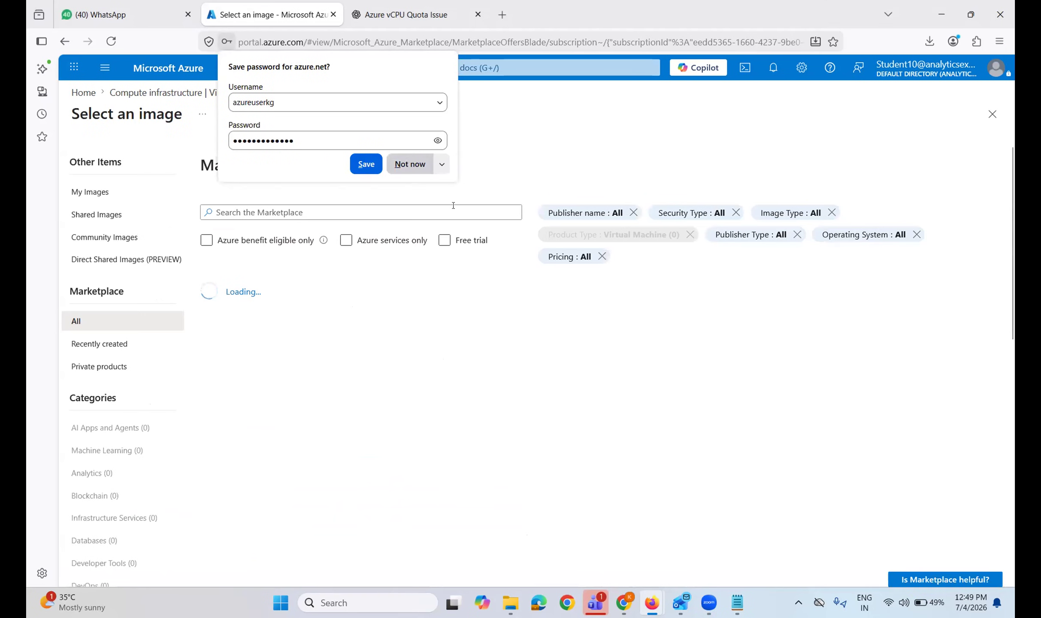
click(410, 164)
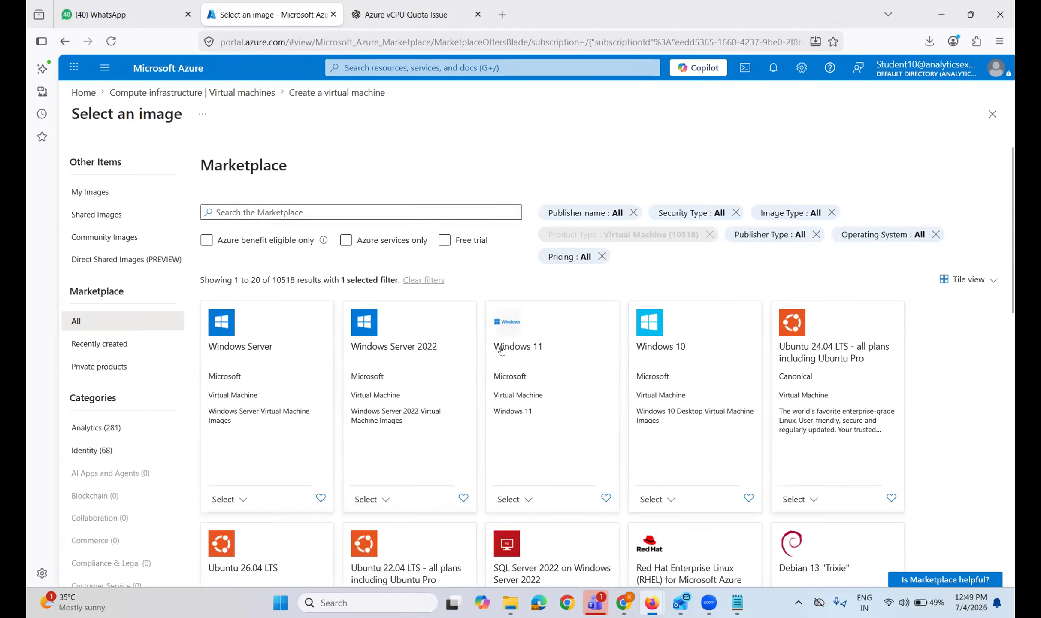
click(657, 499)
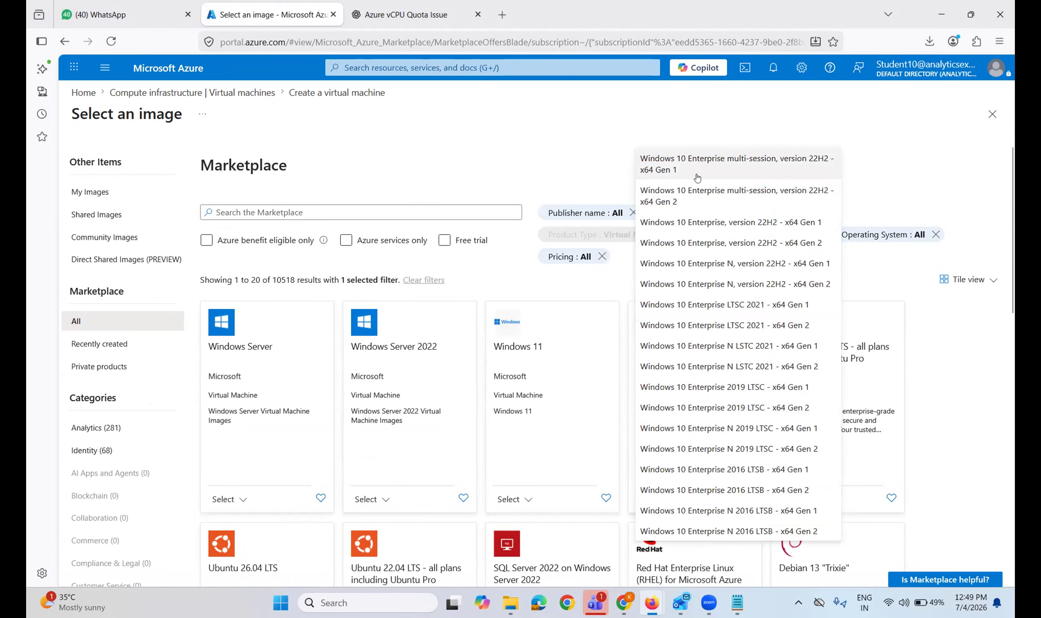
click(692, 223)
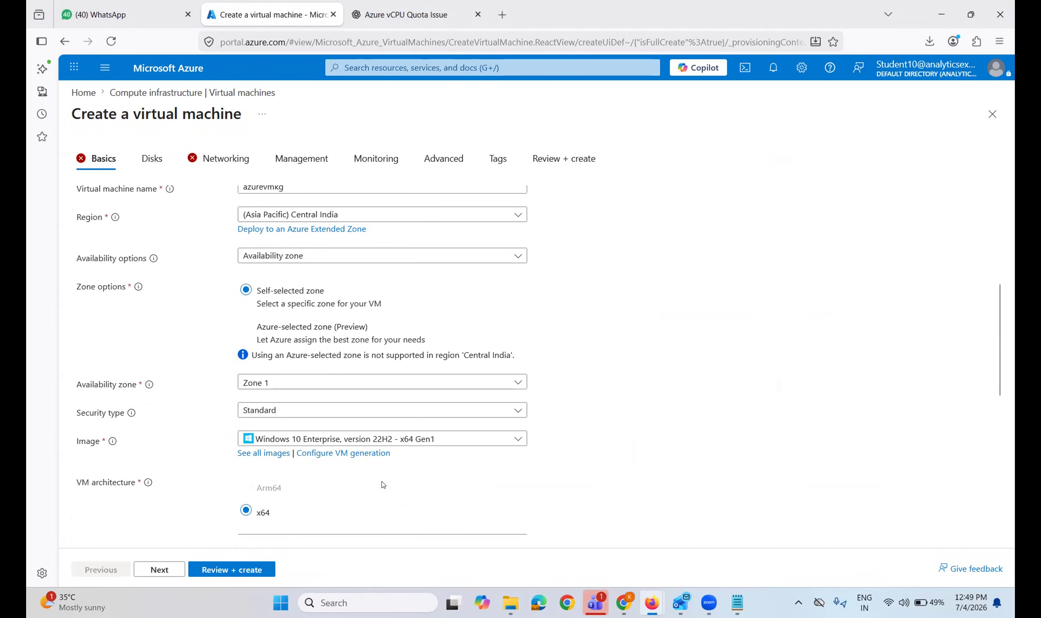
scroll(383, 485, down, 7)
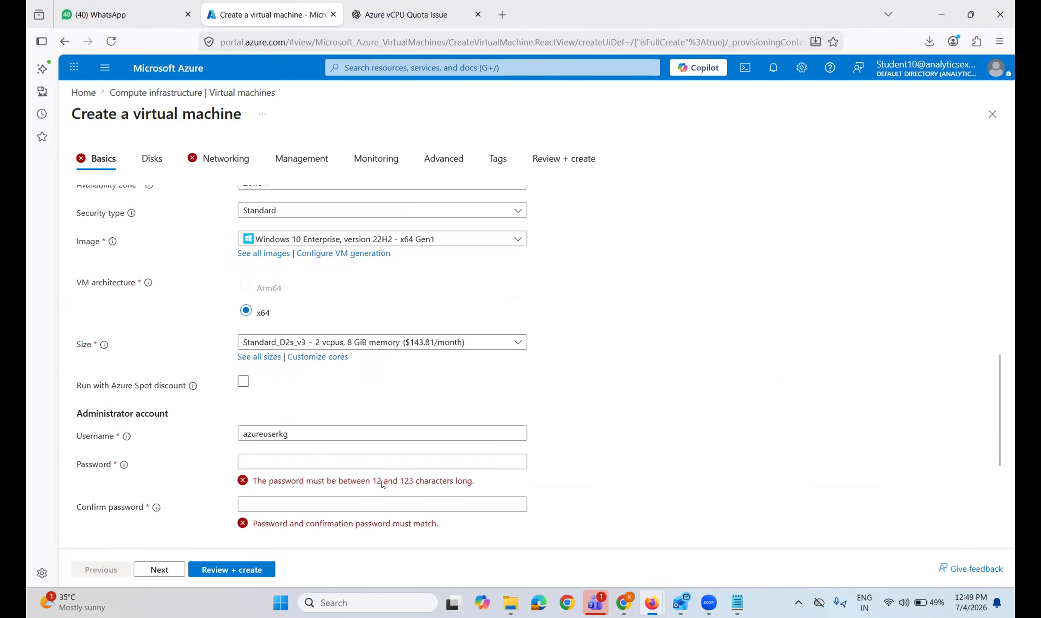
Enter the administrator password and a matching confirmation.
click(321, 358)
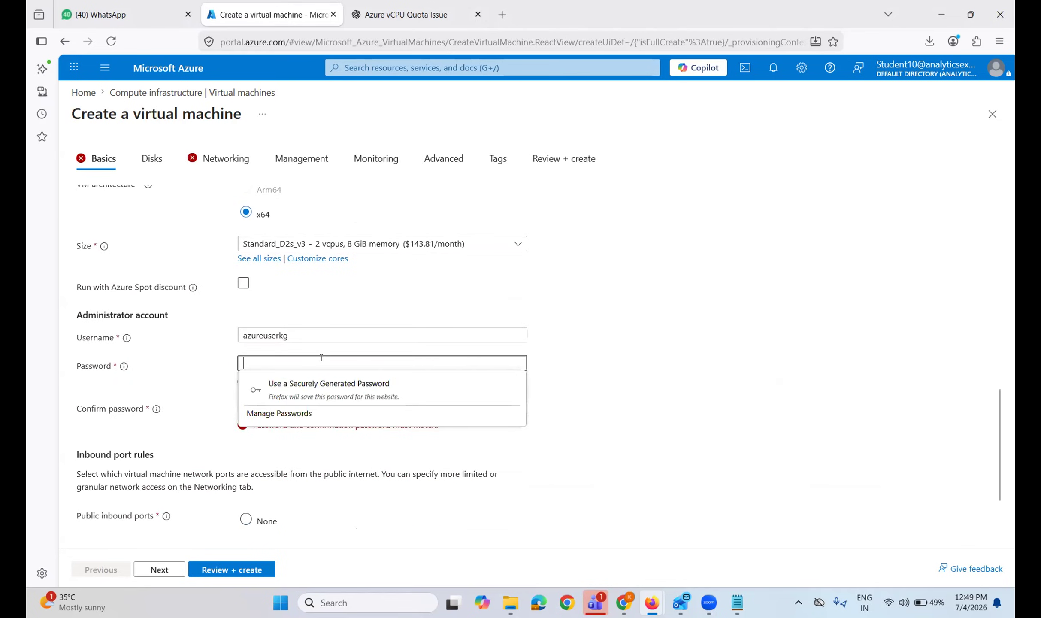
text(•••••)
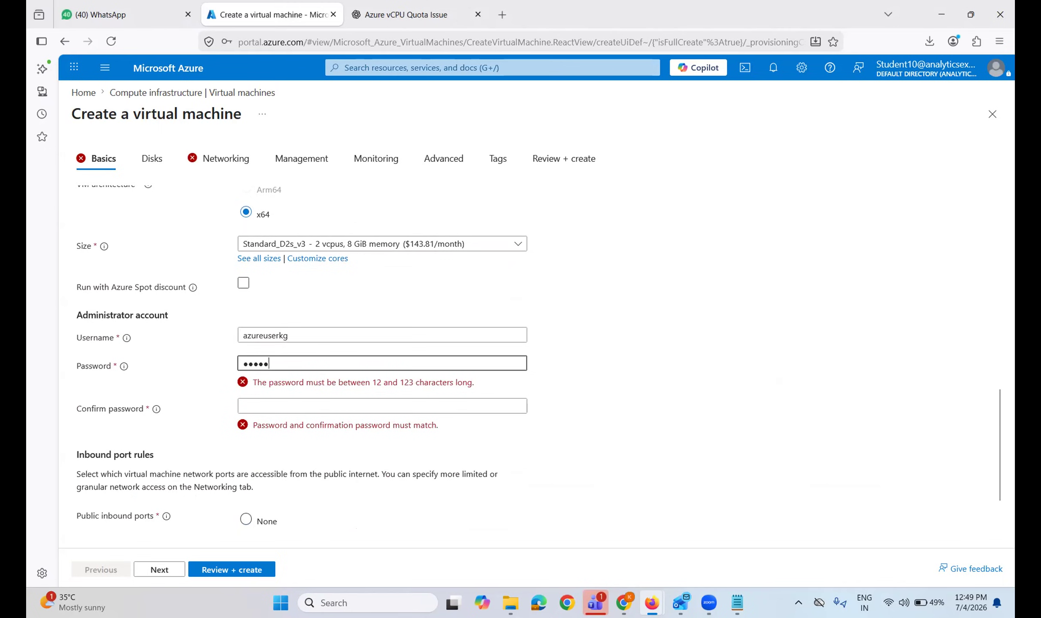
text(••••••••)
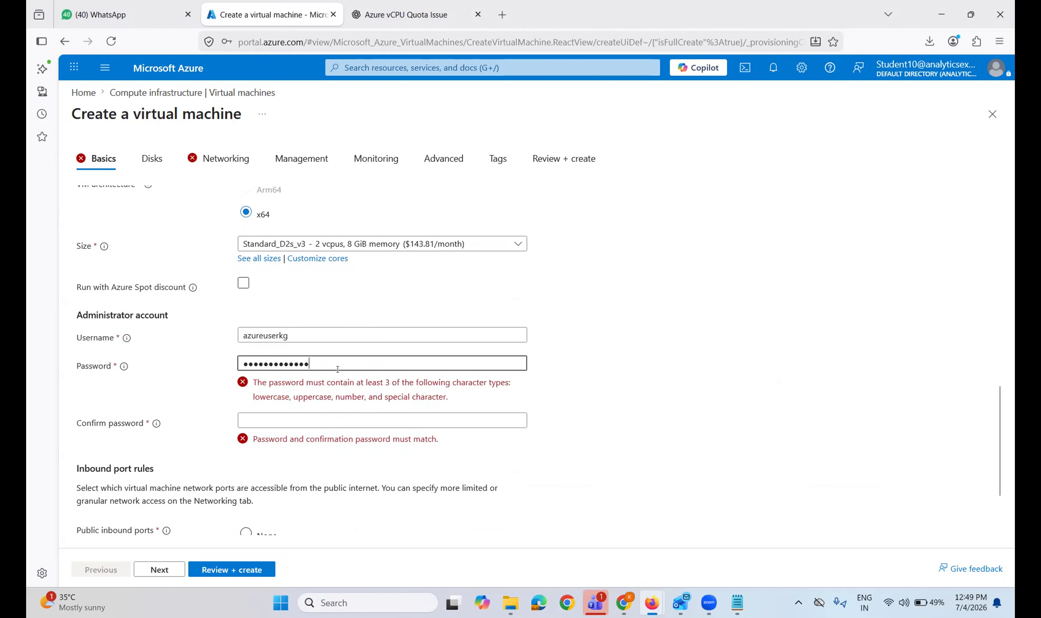
click(347, 387)
text(••••)
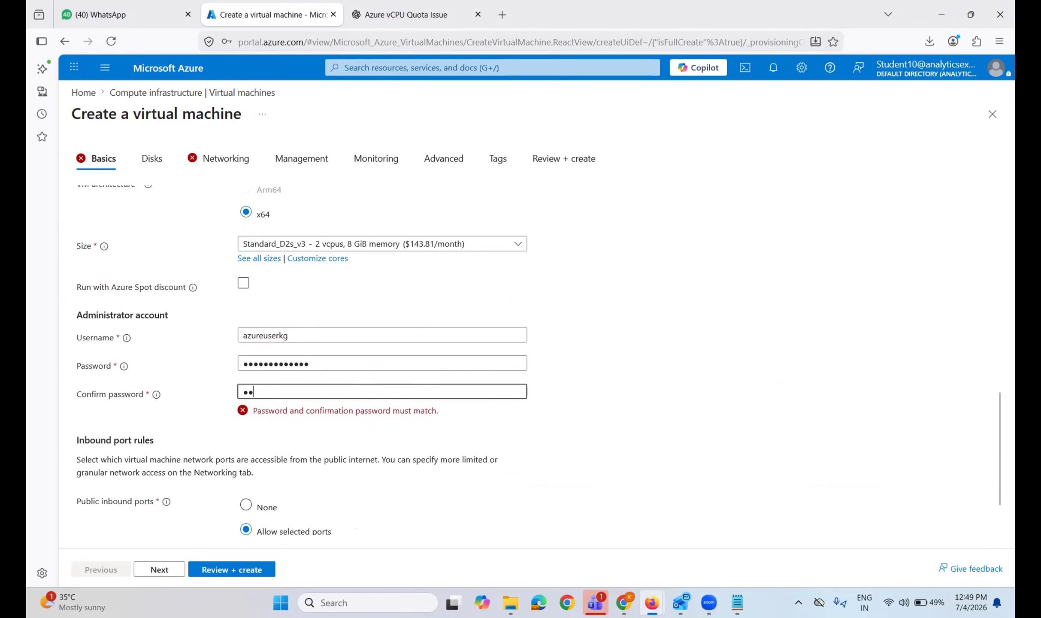
text(•••••••••)
Allow inbound RDP (3389) under Select inbound ports.
scroll(309, 480, down, 1)
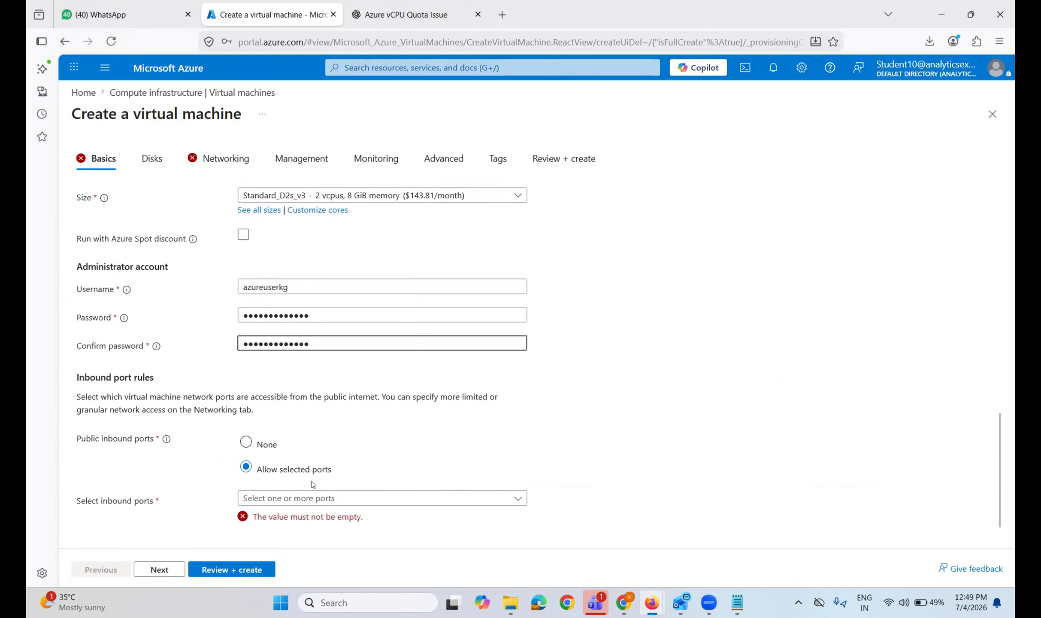
click(291, 499)
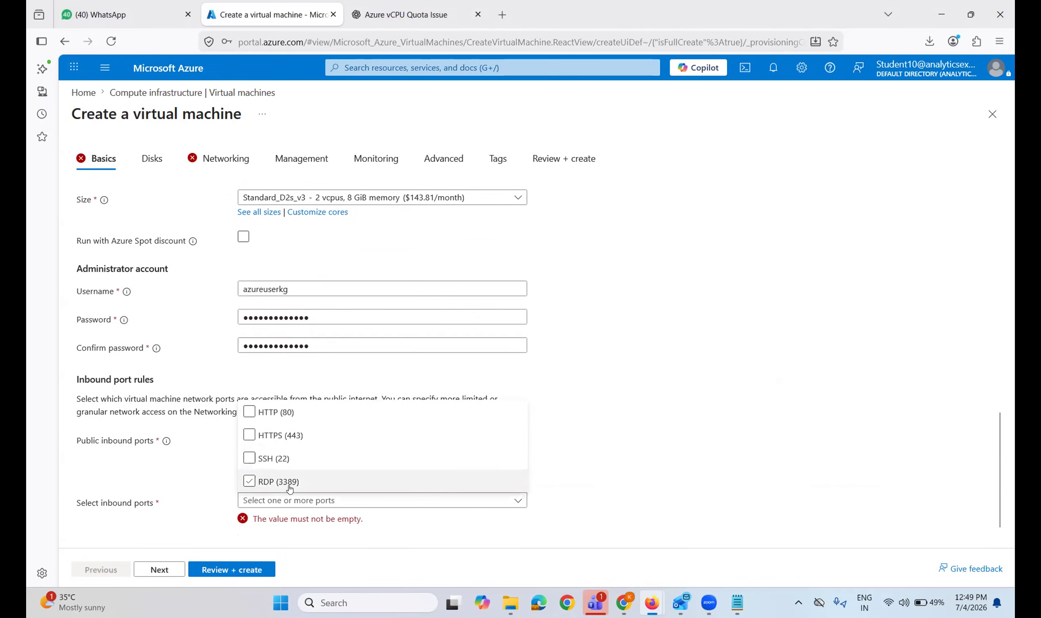
click(289, 487)
click(209, 518)
scroll(219, 550, down, 1)
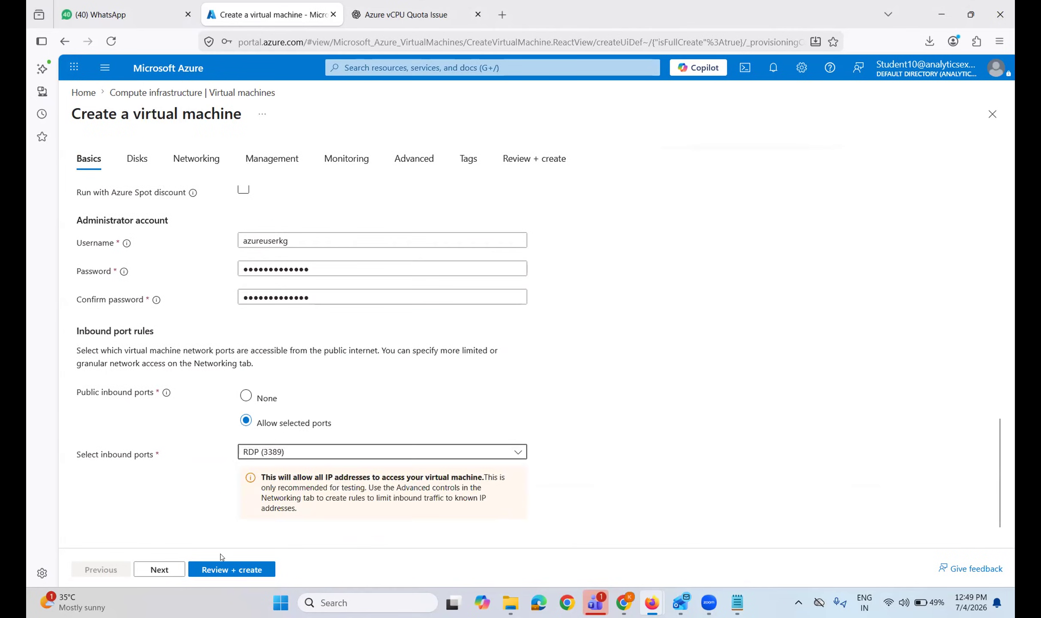
Submit azurevmkg for Review + create again and scroll the Validation failed summary.
click(223, 569)
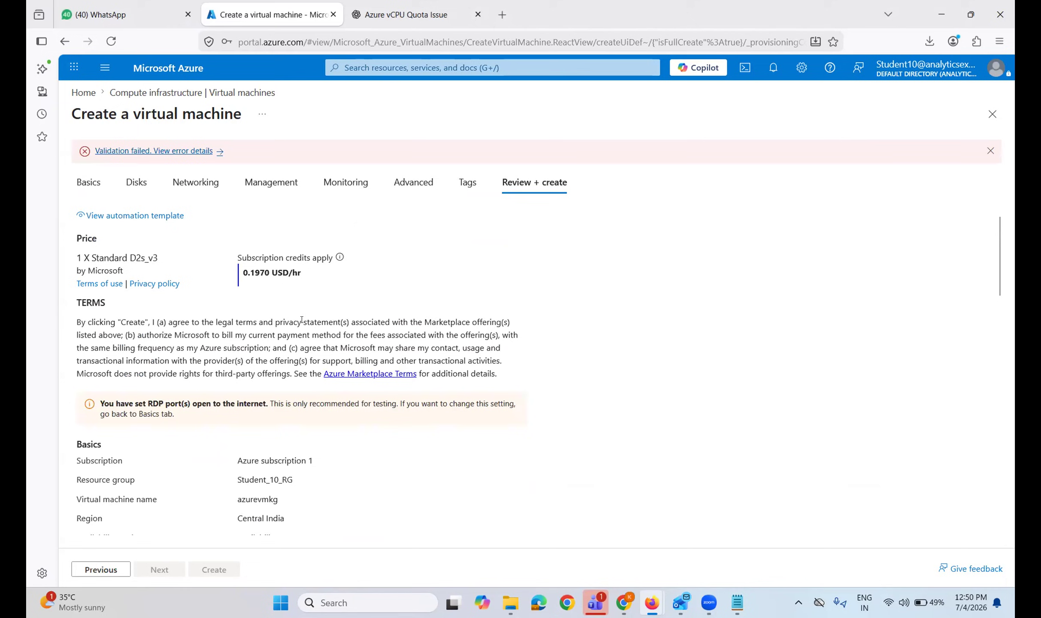
scroll(302, 320, down, 1)
scroll(301, 320, up, 1)
Back on Basics, re-pick Windows 10 Enterprise, version 22H2 - x64 Gen1 and open the Size list.
click(86, 185)
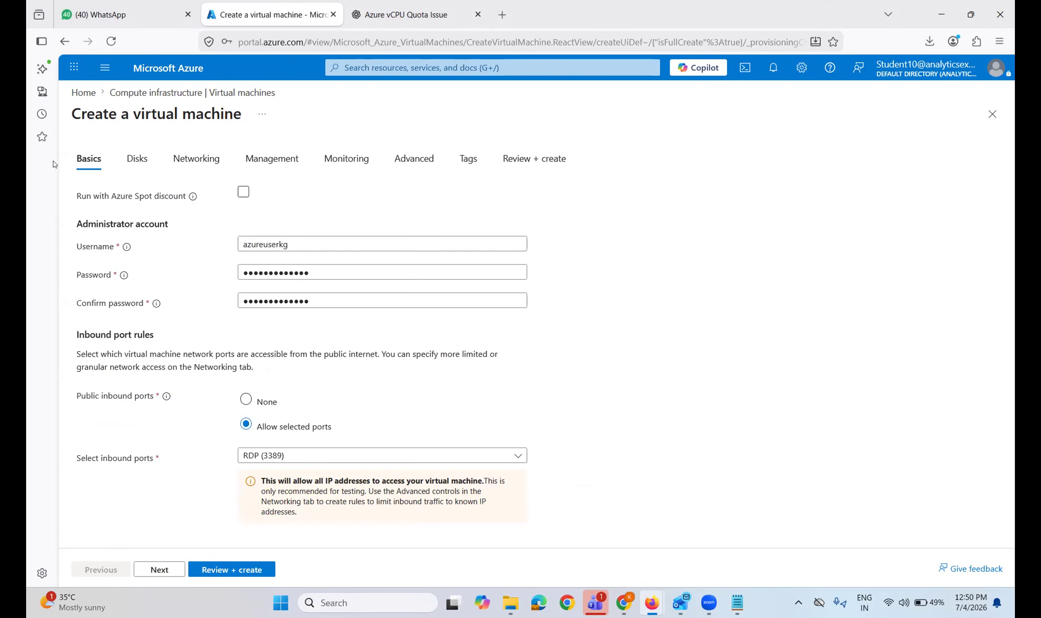
scroll(260, 292, up, 1)
scroll(260, 293, up, 10)
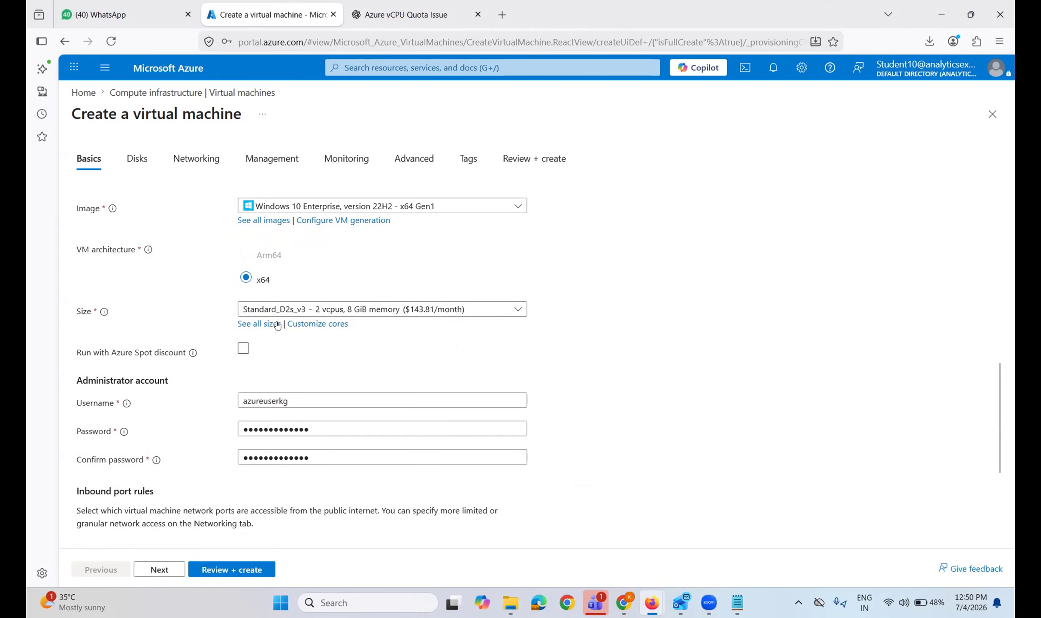
scroll(277, 326, up, 5)
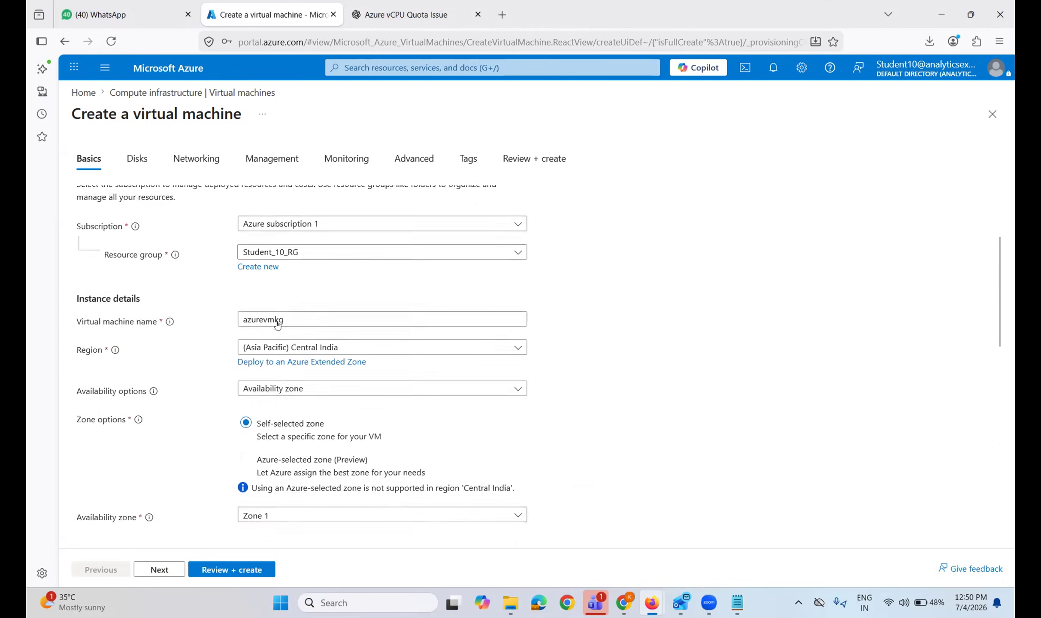
scroll(317, 404, down, 5)
scroll(318, 403, down, 3)
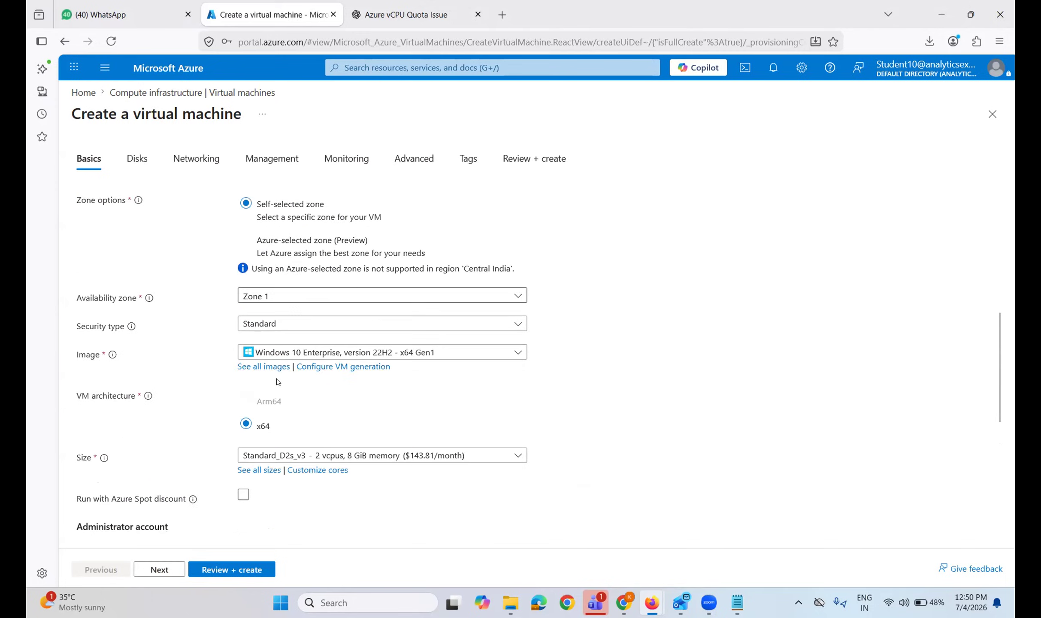
click(265, 362)
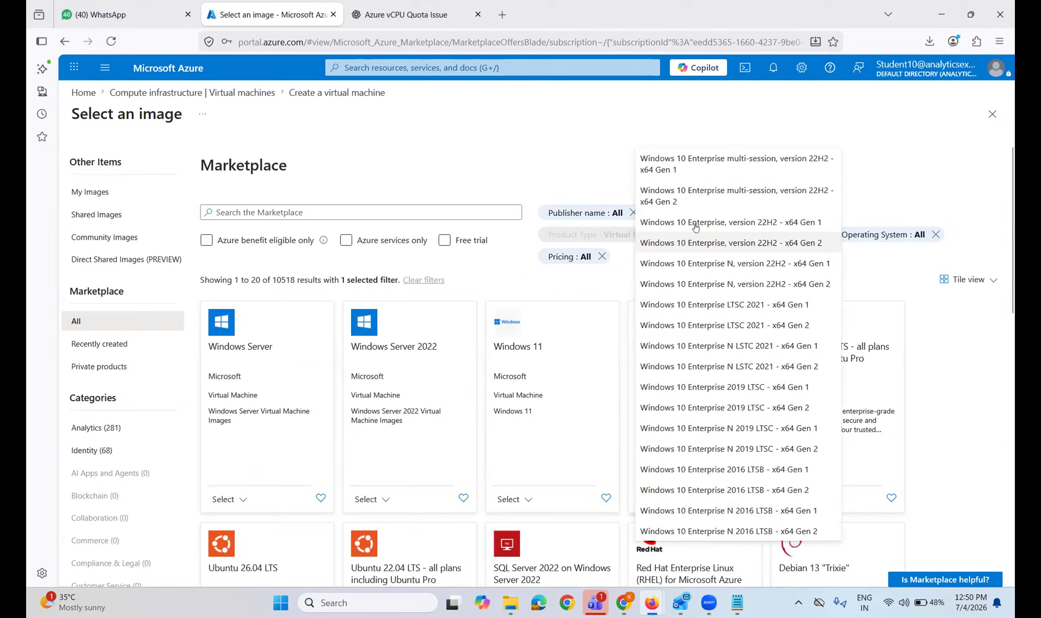
click(695, 228)
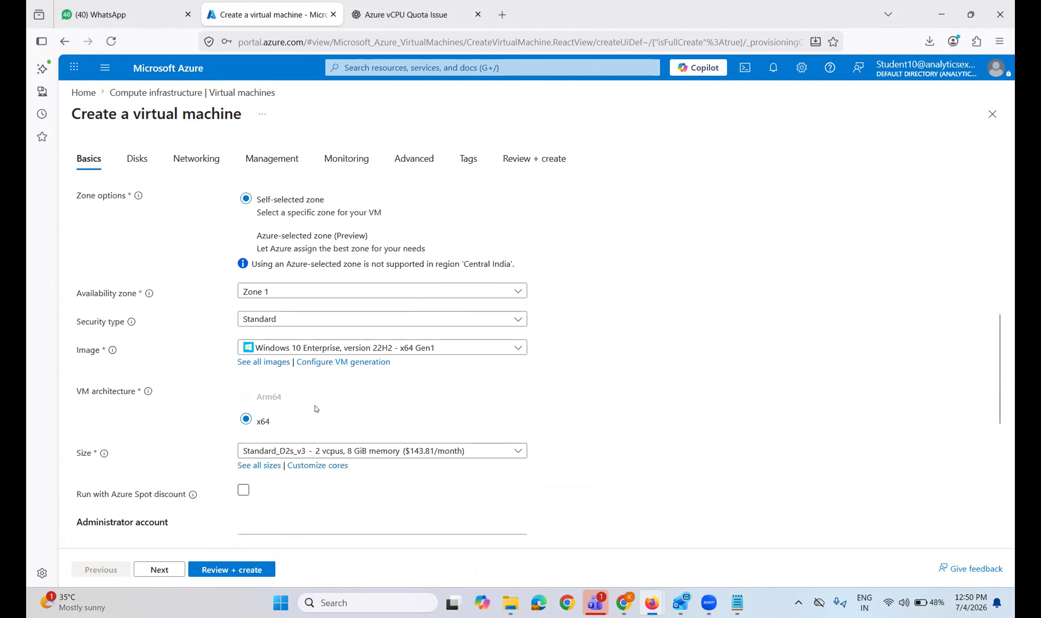
scroll(317, 397, down, 2)
scroll(283, 400, down, 1)
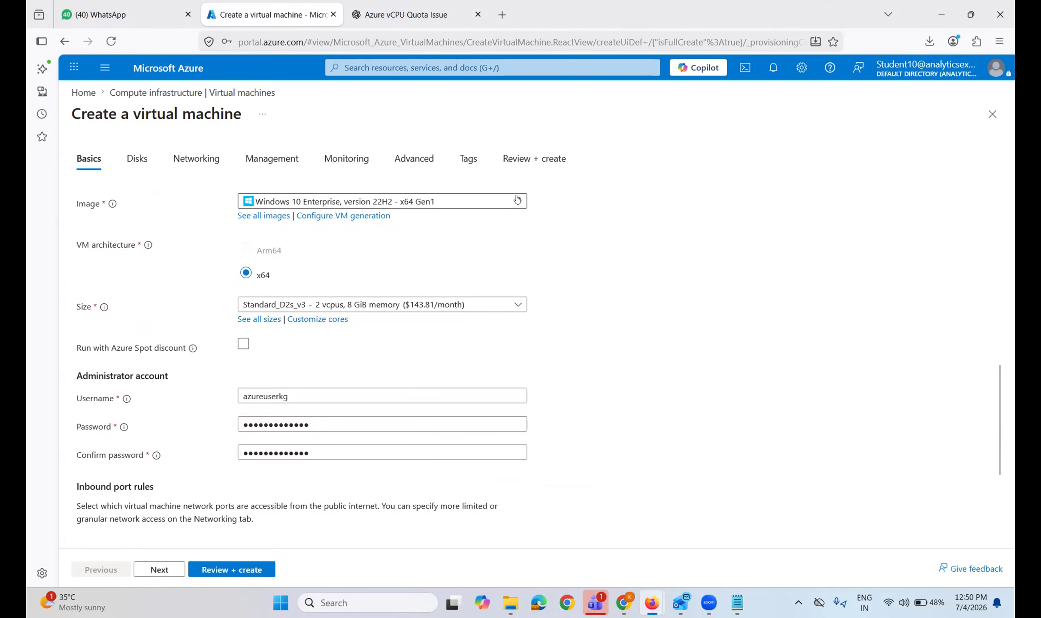
click(515, 307)
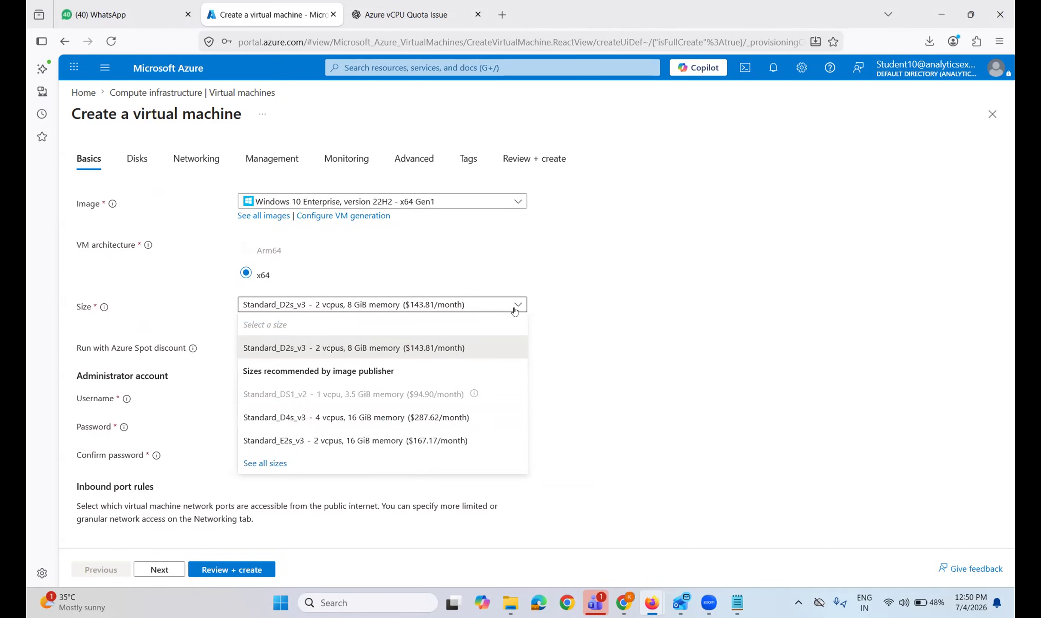
Choose the Standard_E2s_v3 size and send it to review, which fails at 0.2290 USD/hr.
click(376, 441)
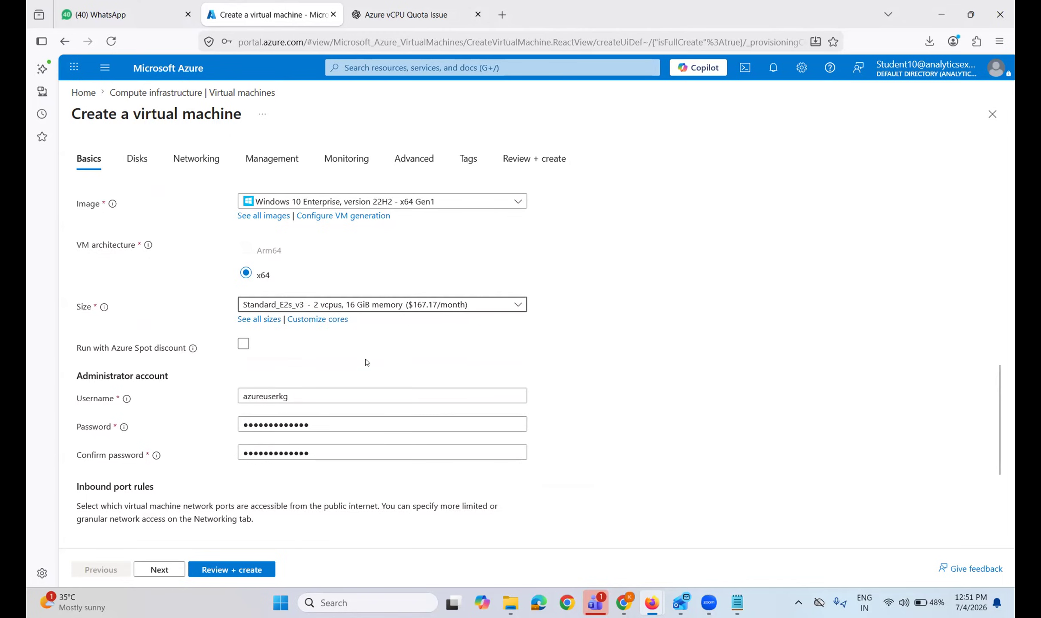
scroll(367, 361, down, 3)
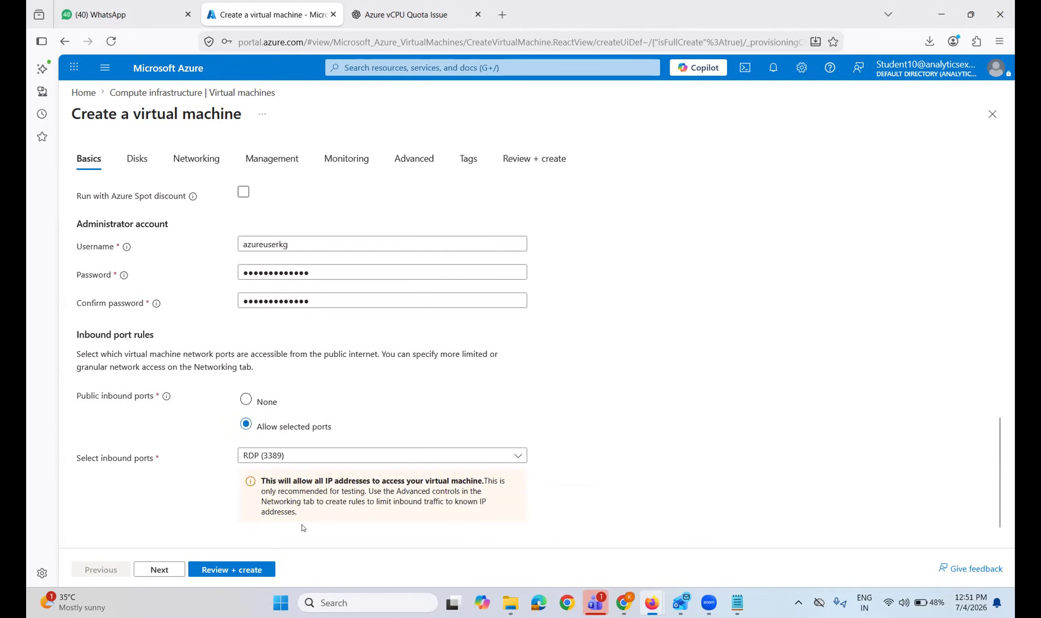
click(253, 569)
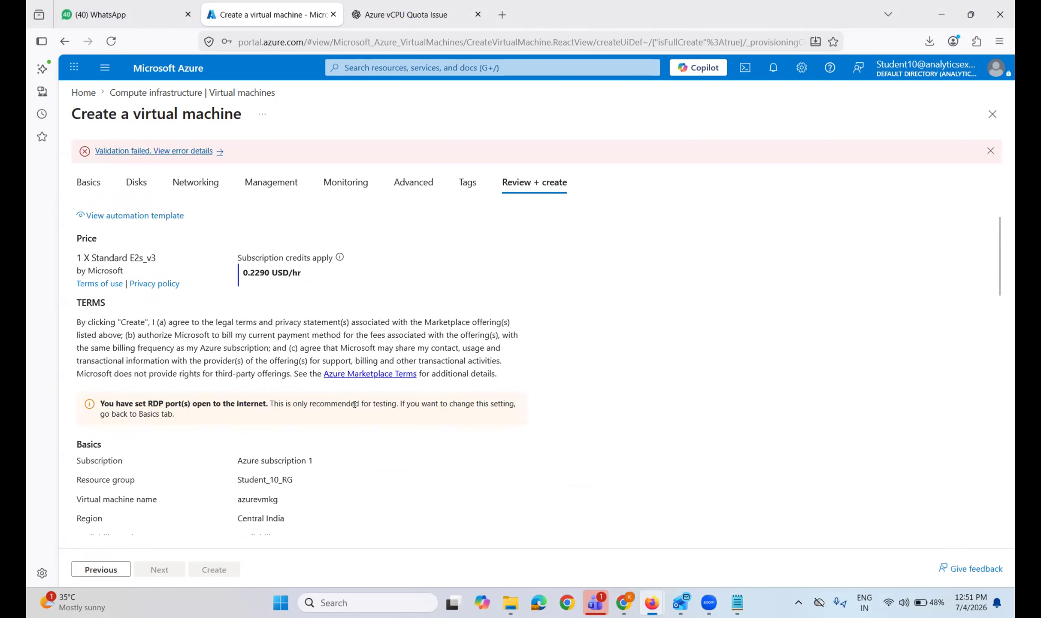
scroll(330, 440, down, 3)
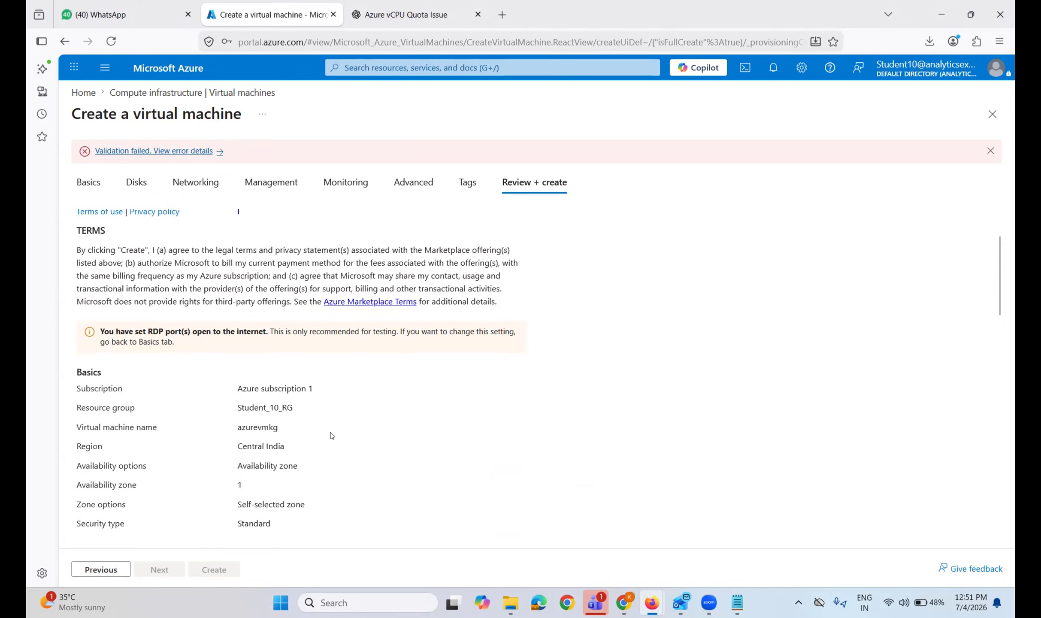
scroll(331, 436, down, 3)
scroll(331, 435, down, 3)
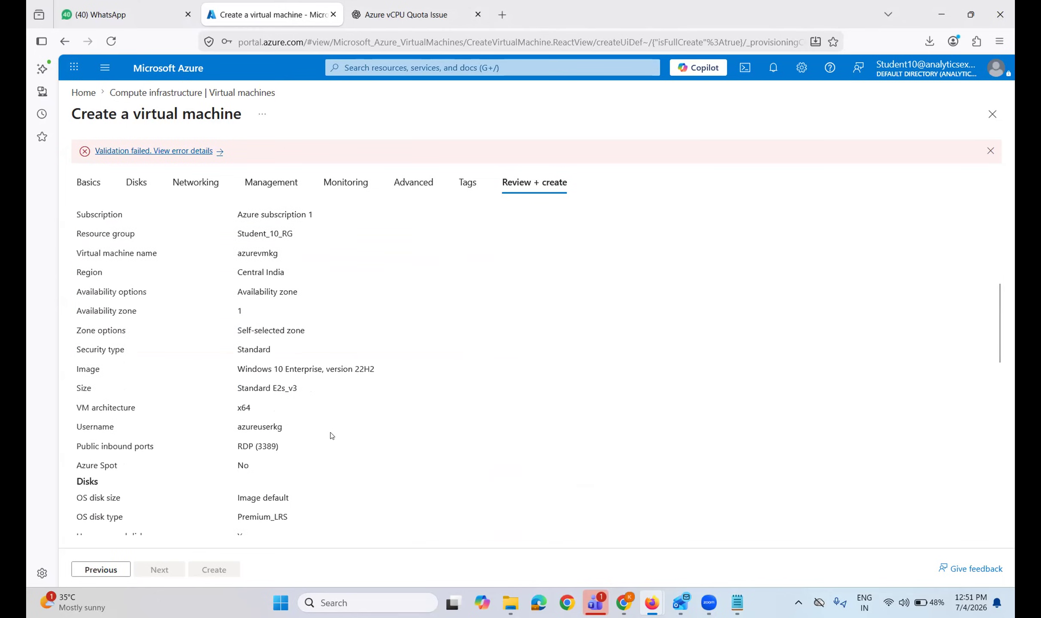
Read the error blocking Standard_E2s_v3 under the allowed-sizes policy, then return to Basics at Size.
click(136, 152)
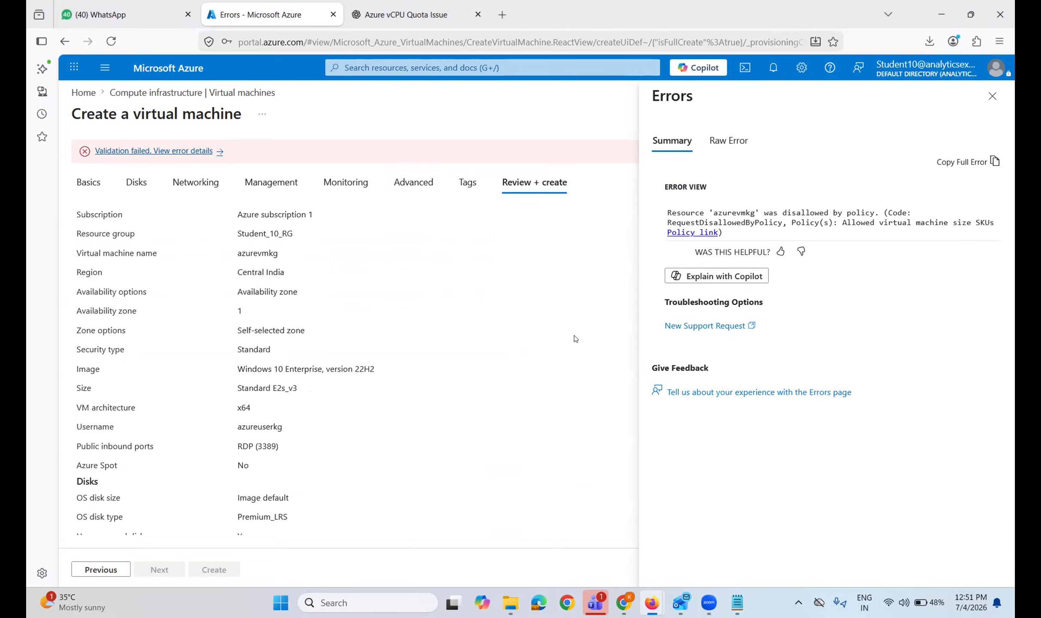
click(95, 185)
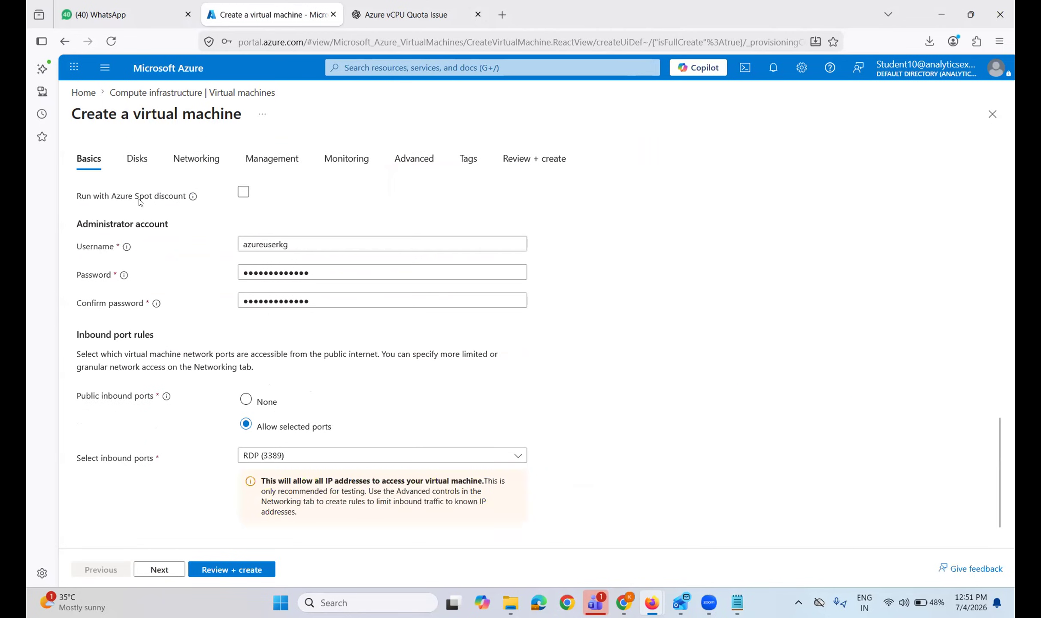
scroll(353, 350, up, 2)
scroll(353, 351, up, 1)
scroll(400, 318, up, 2)
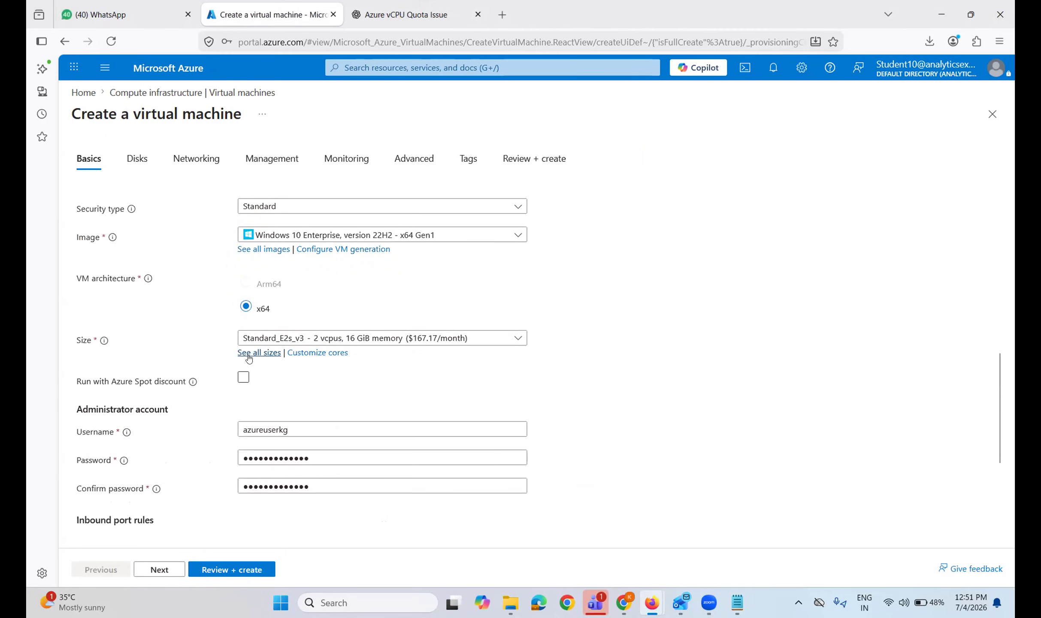
Pick Standard_D2as_v4 (2 vCPUs, 8 GiB, $119.72/month) from the D-Series v4 sizes for azurevmkg.
click(259, 352)
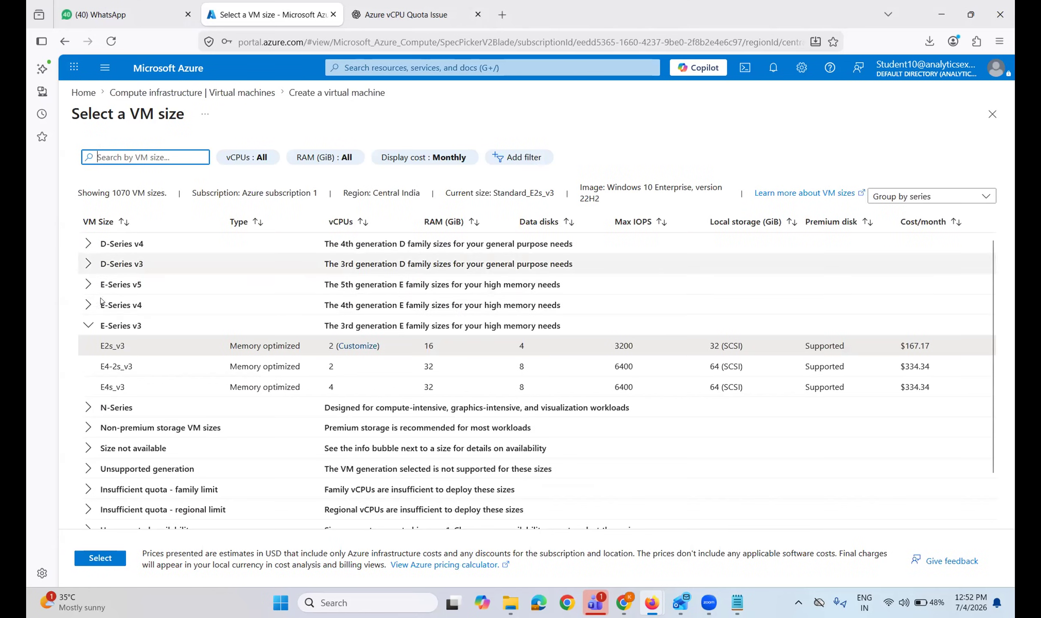
click(88, 245)
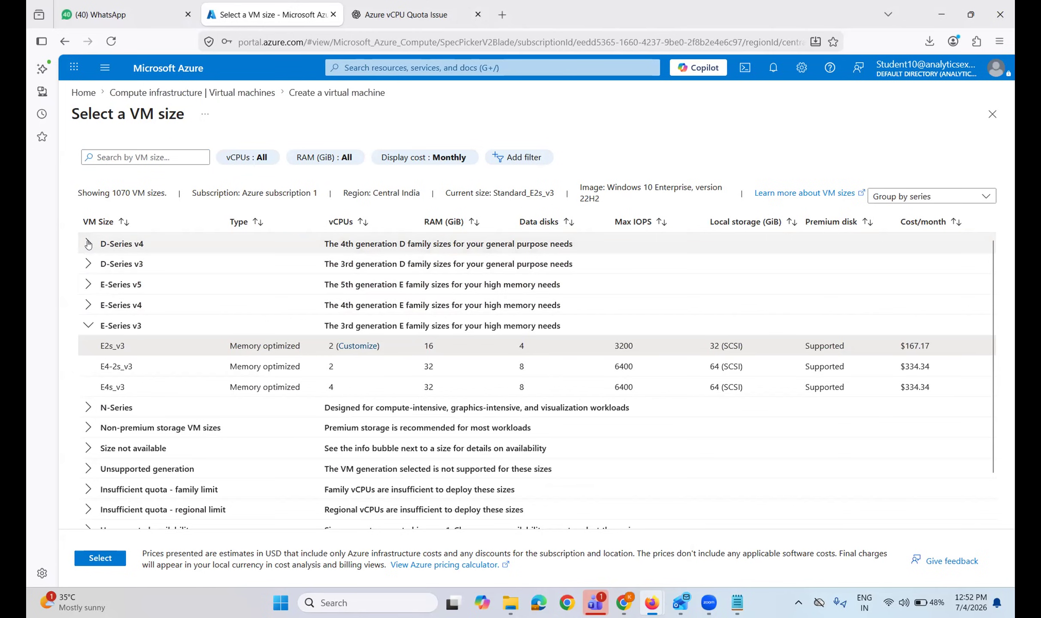
click(88, 244)
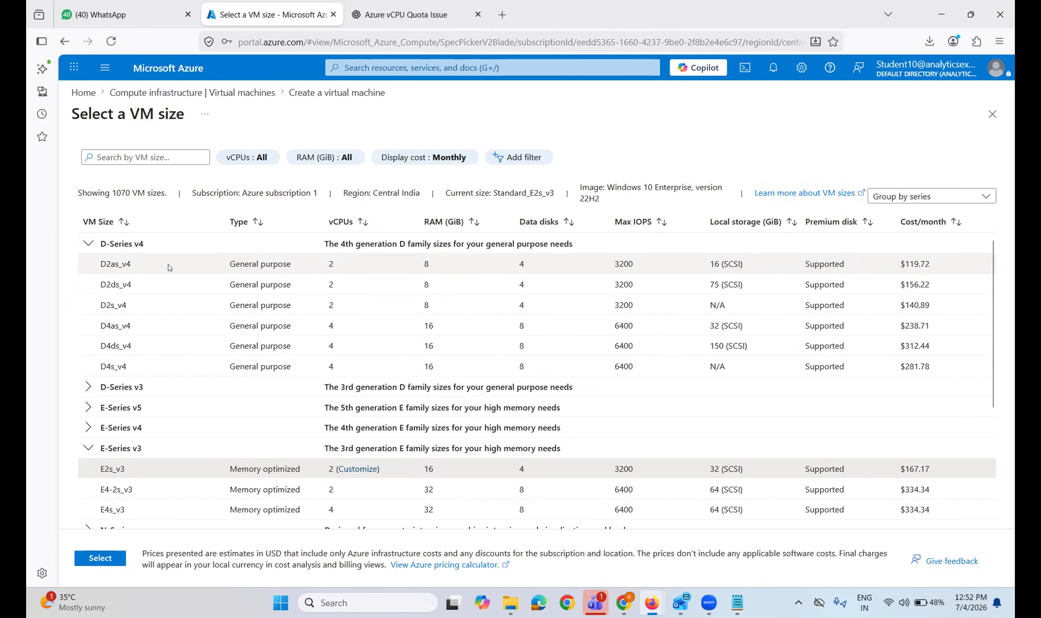
click(199, 260)
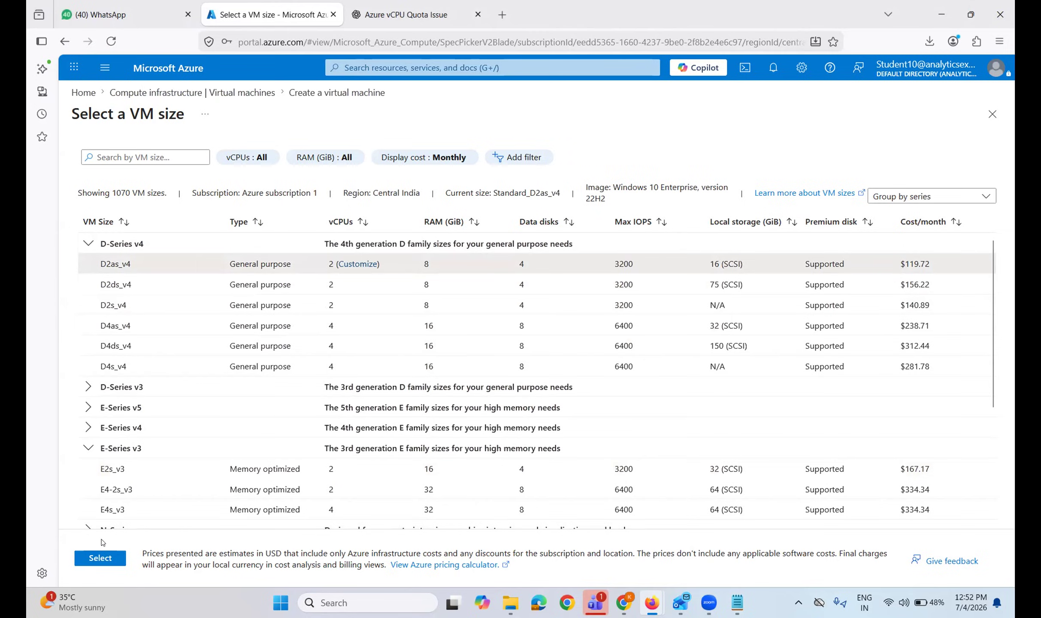
click(99, 558)
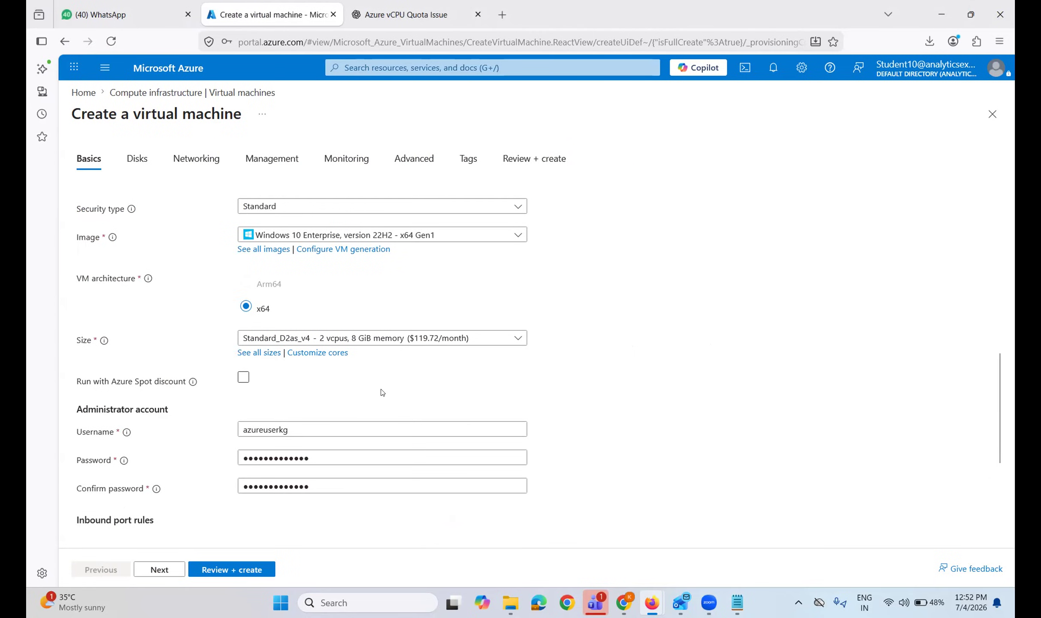
Revalidate azurevmkg, confirm Size Standard D2as_v4 in the summary, and launch its deployment.
scroll(389, 455, down, 4)
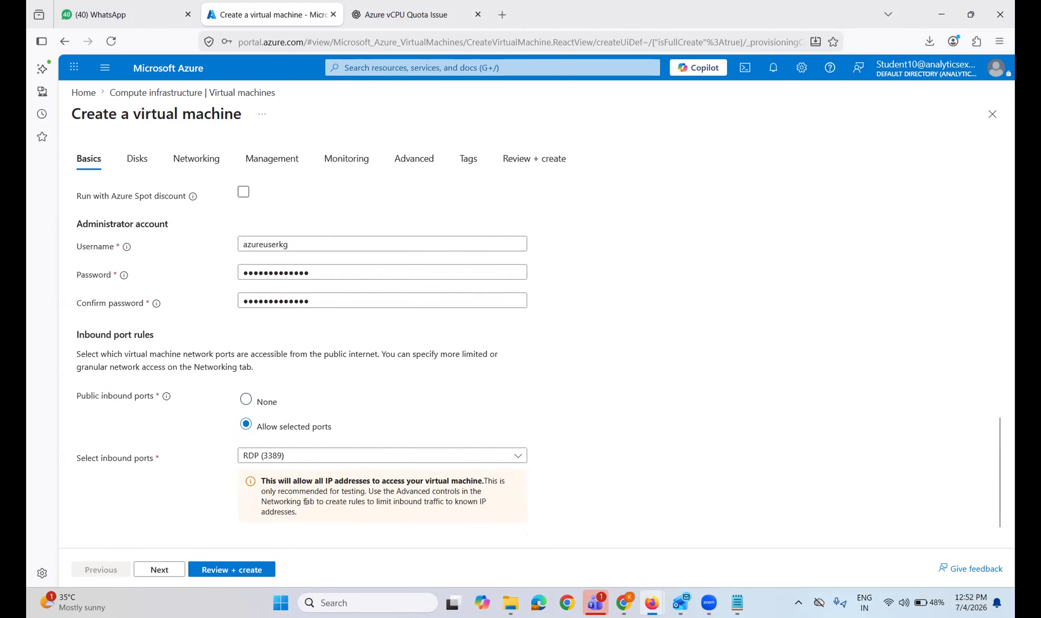
click(240, 569)
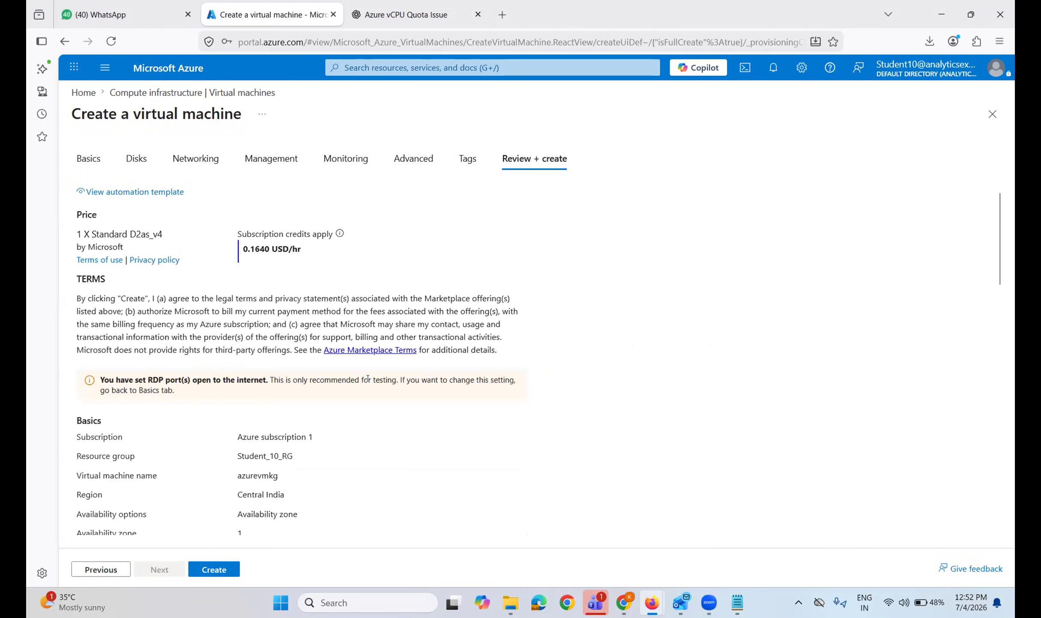
scroll(310, 359, down, 2)
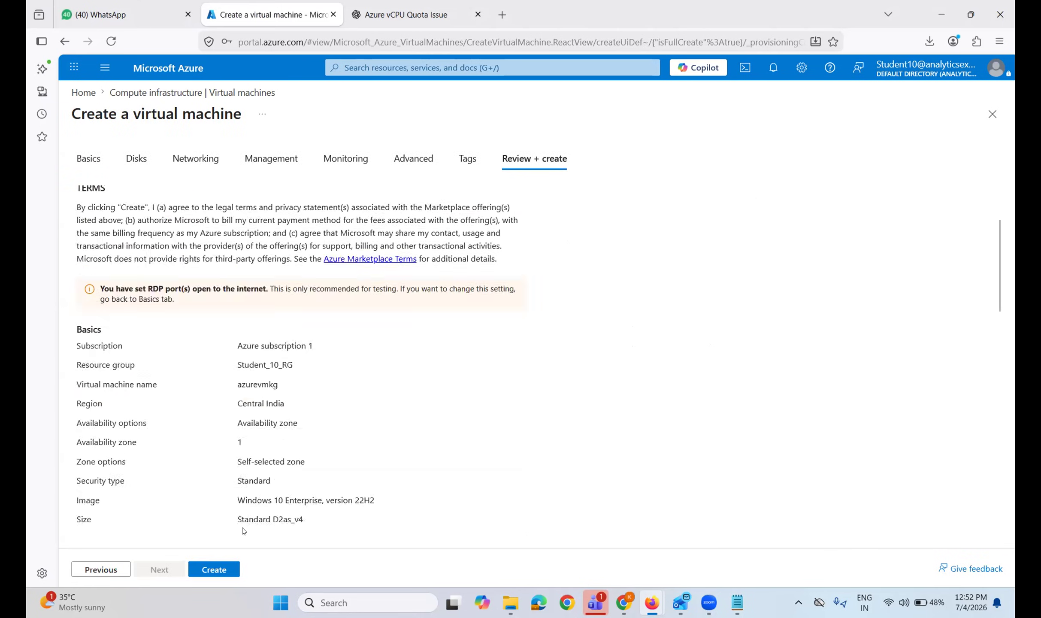
click(214, 571)
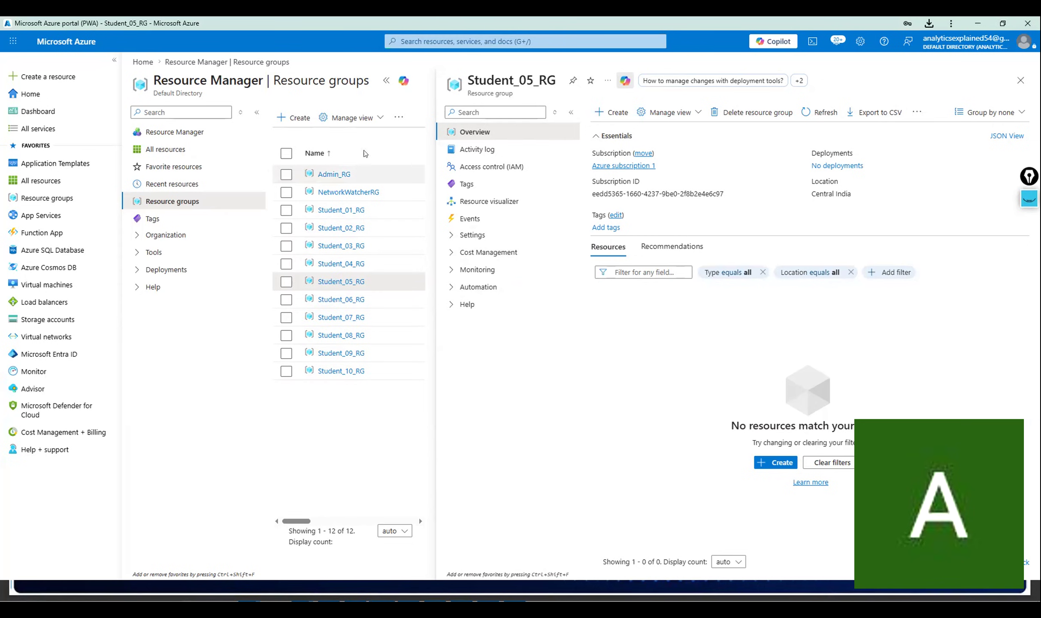
Open Virtual machines and check statuses: myvmwindows05 and vmbiswa Running, azurevmkg still Creating.
click(438, 36)
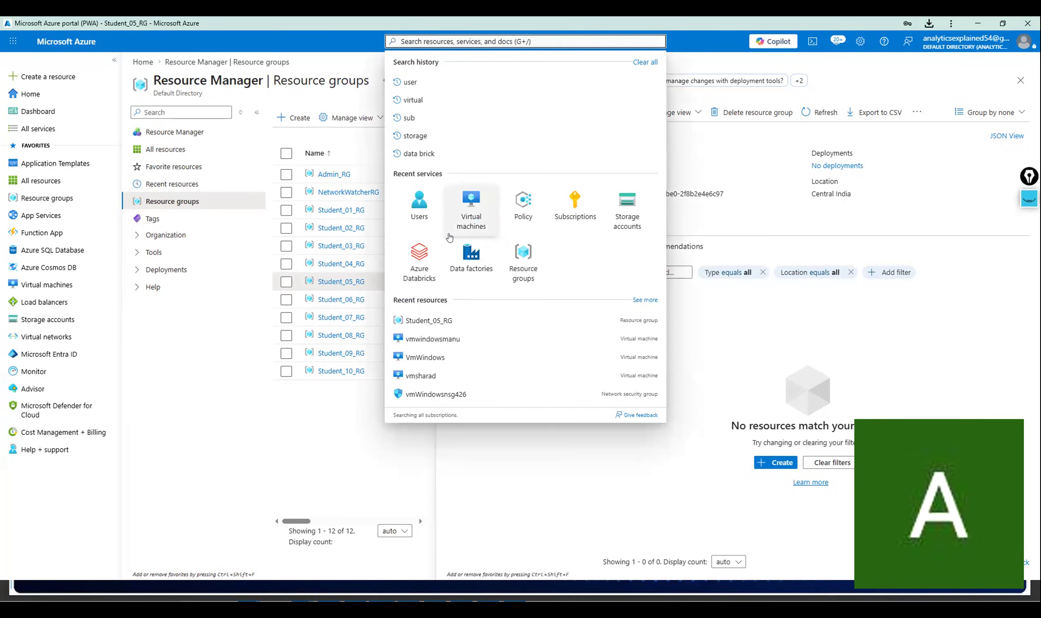
click(481, 219)
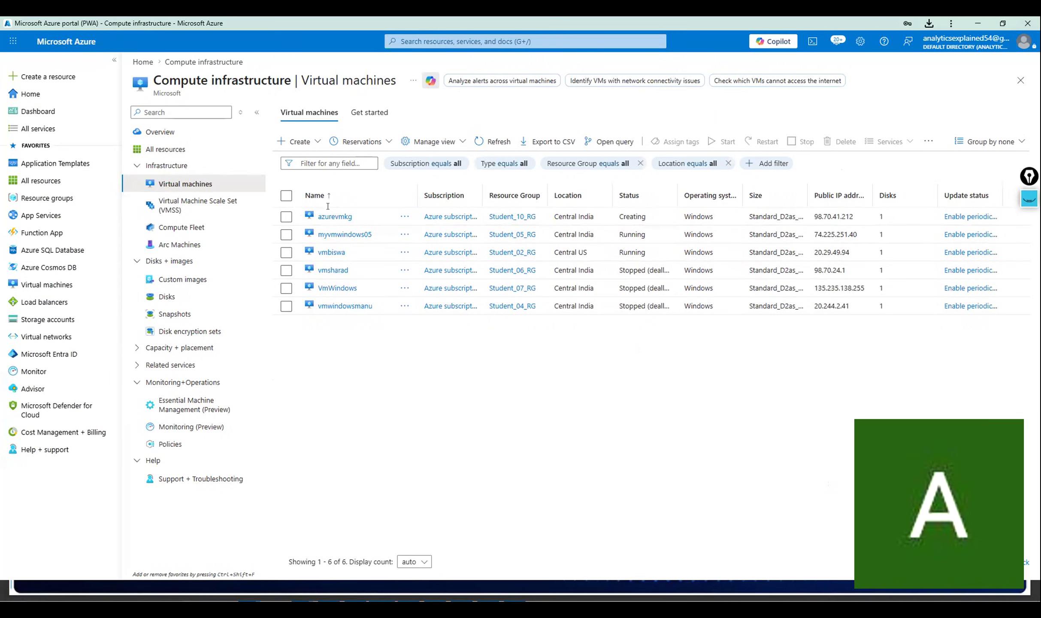
double_click(631, 239)
double_click(631, 253)
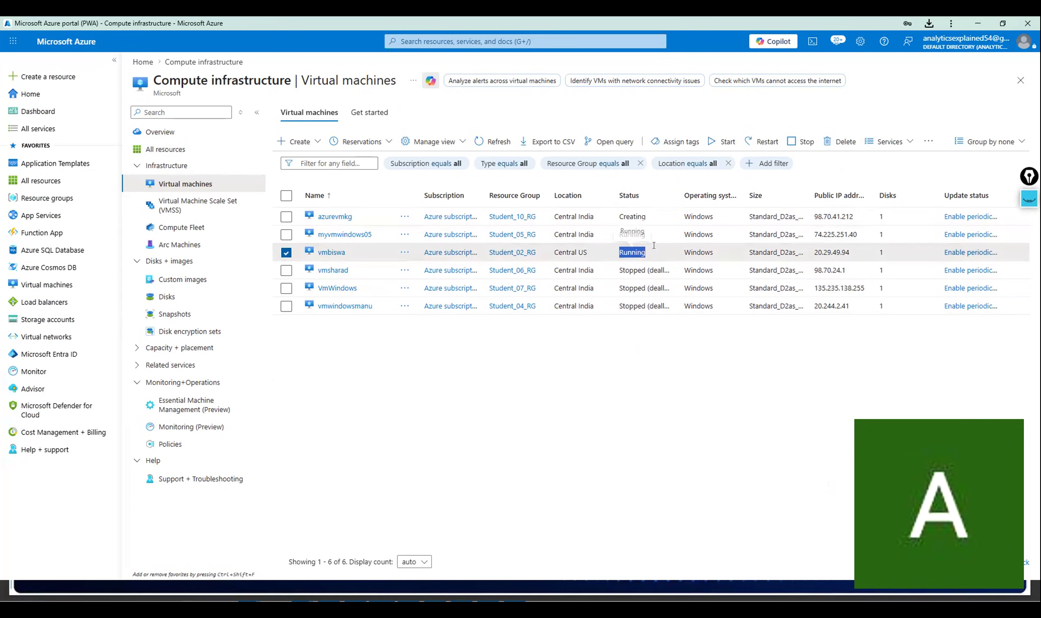
double_click(632, 217)
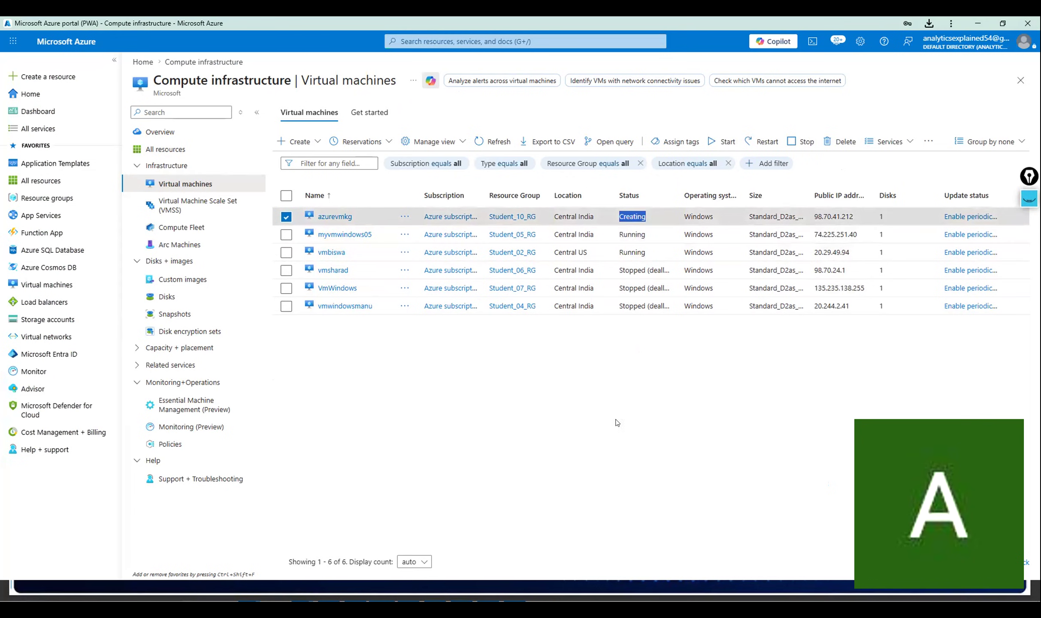
click(632, 221)
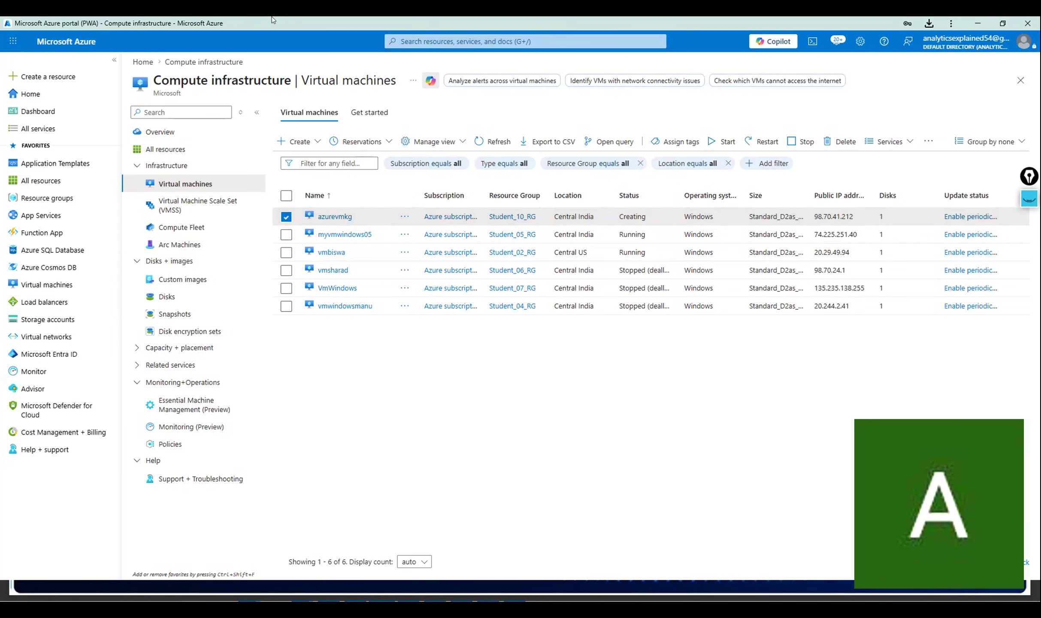
click(465, 41)
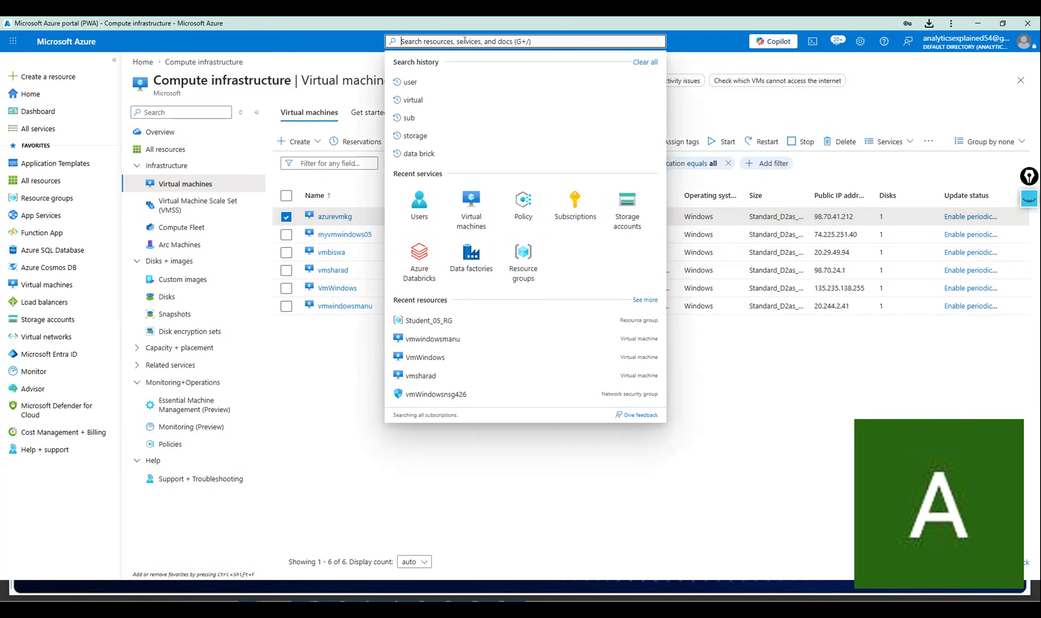
text(v)
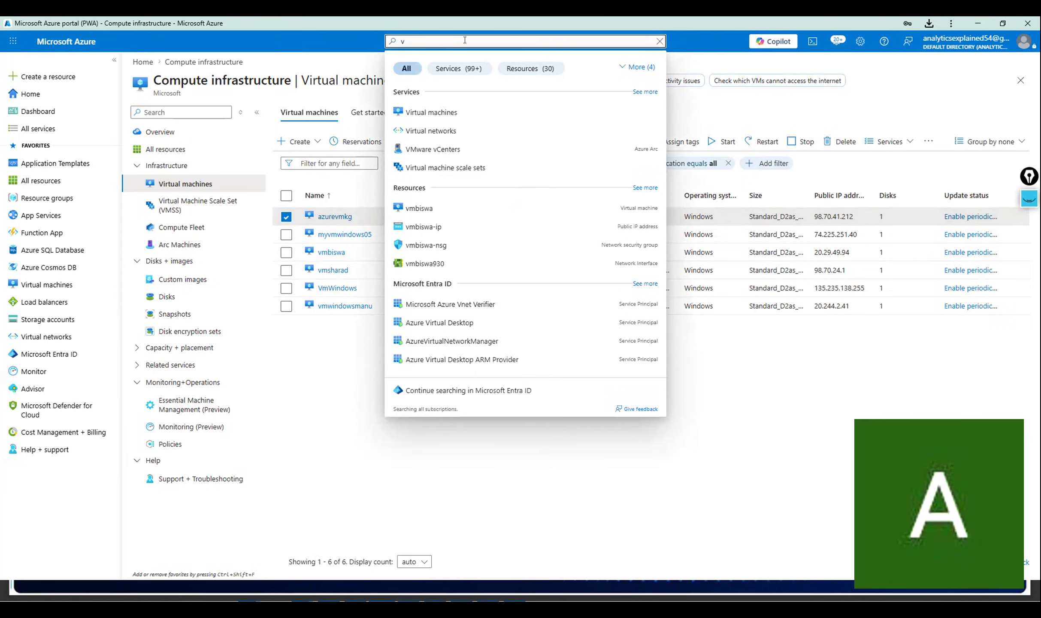
Open Virtual networks from the search results and start creating a new virtual network.
click(498, 125)
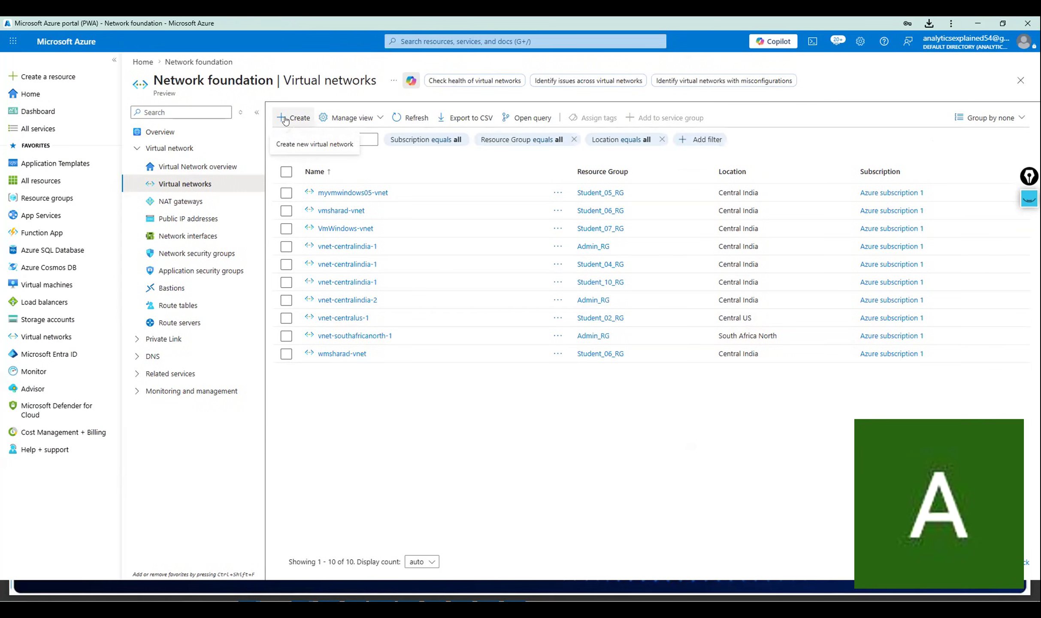
click(285, 120)
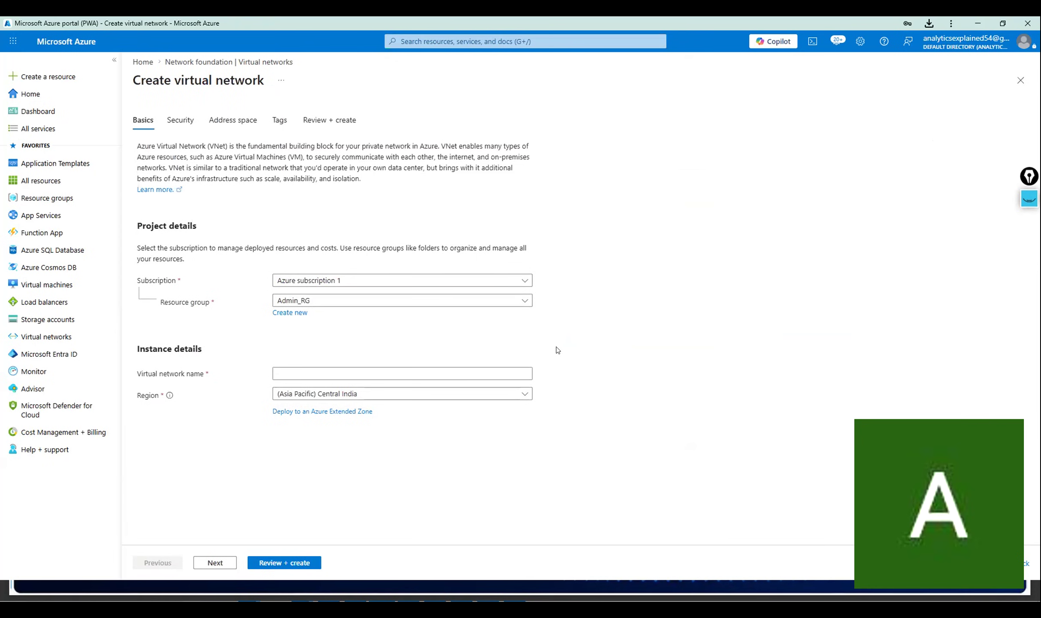
Focus the blank Virtual network name field, then bring up the portal search.
click(466, 369)
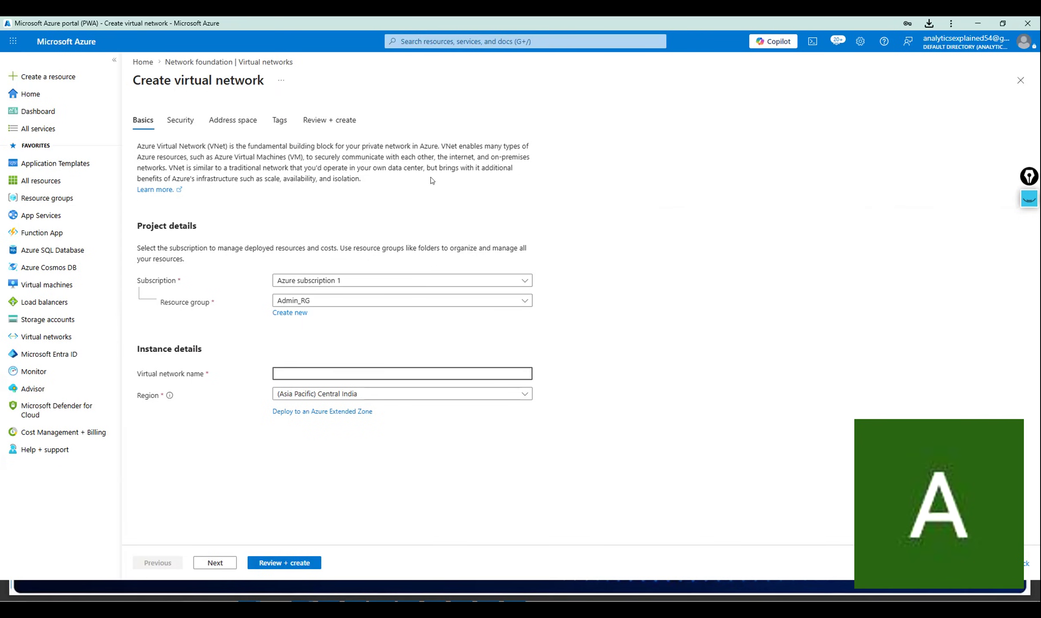
click(463, 33)
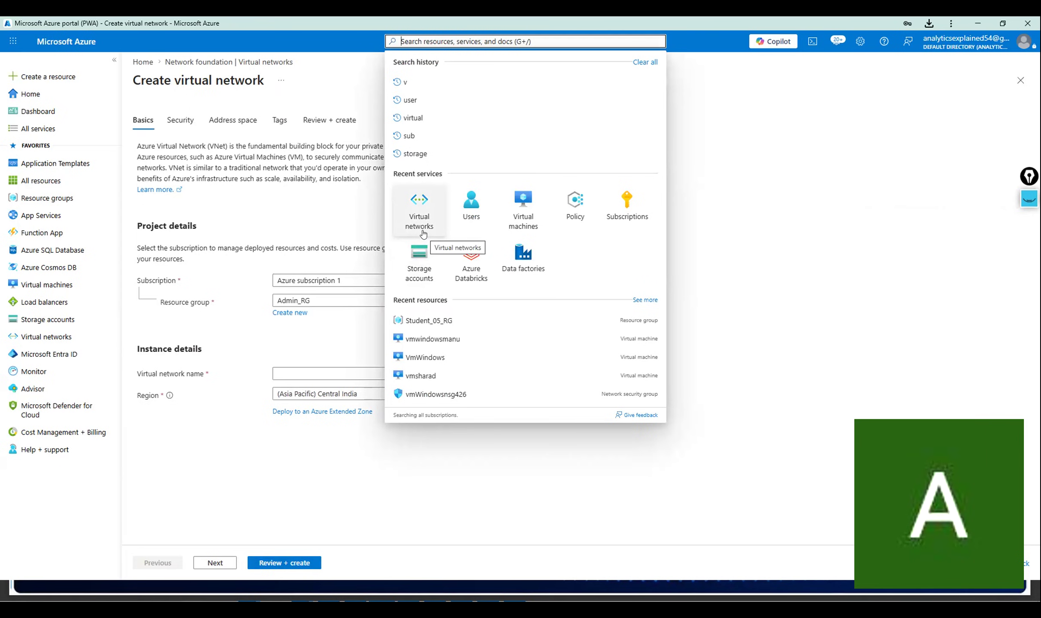
Go through portal search to the Storage accounts list showing sg091 in West India.
click(518, 208)
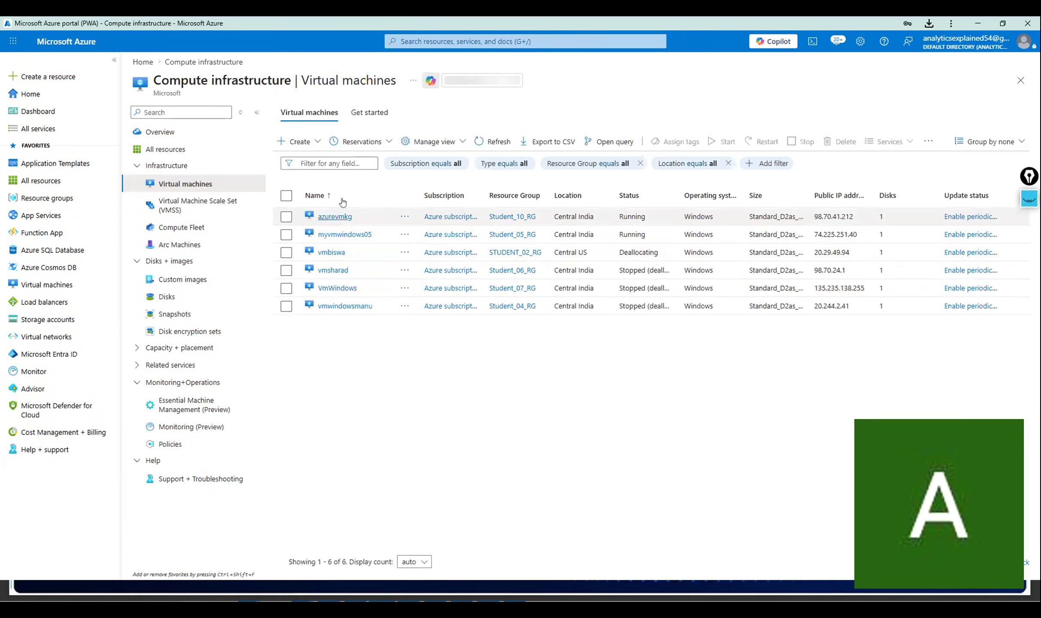
click(449, 40)
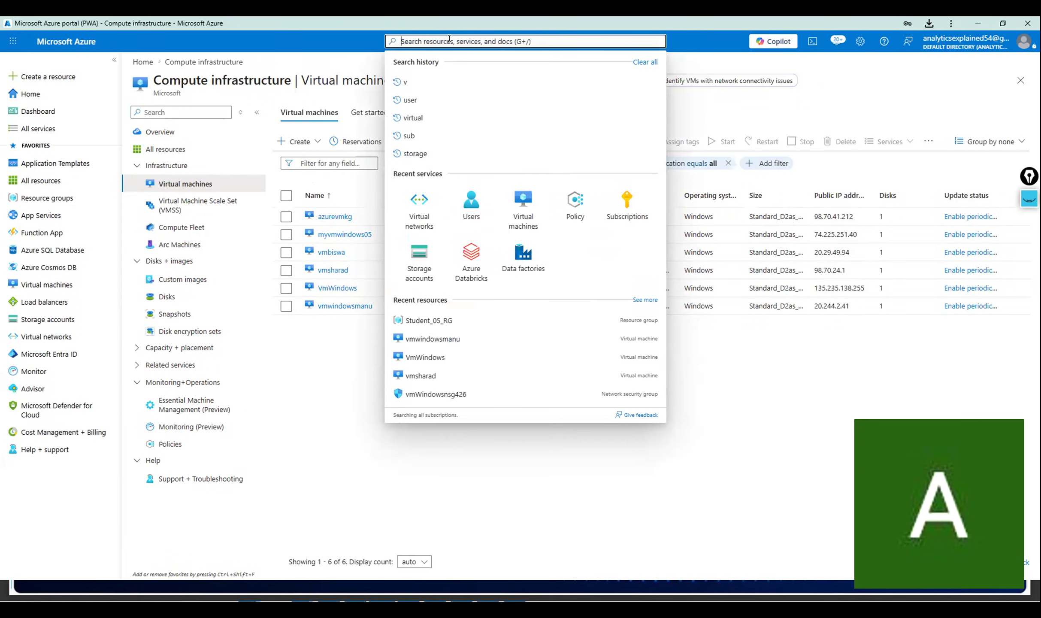
click(428, 266)
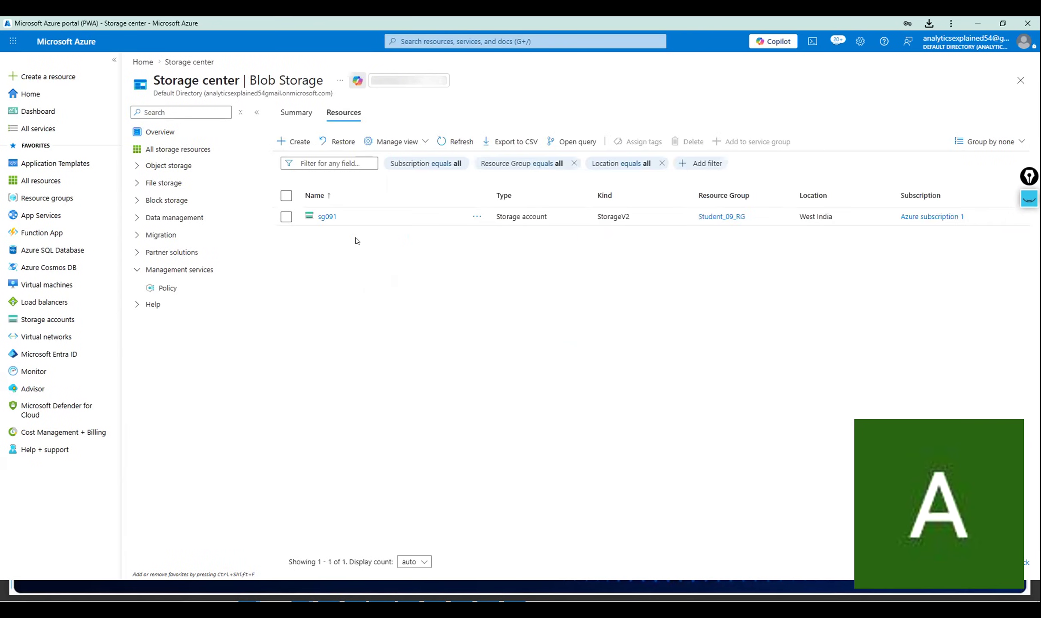
Select sg091, open its overview, and bring up the Delete storage account pane.
click(286, 216)
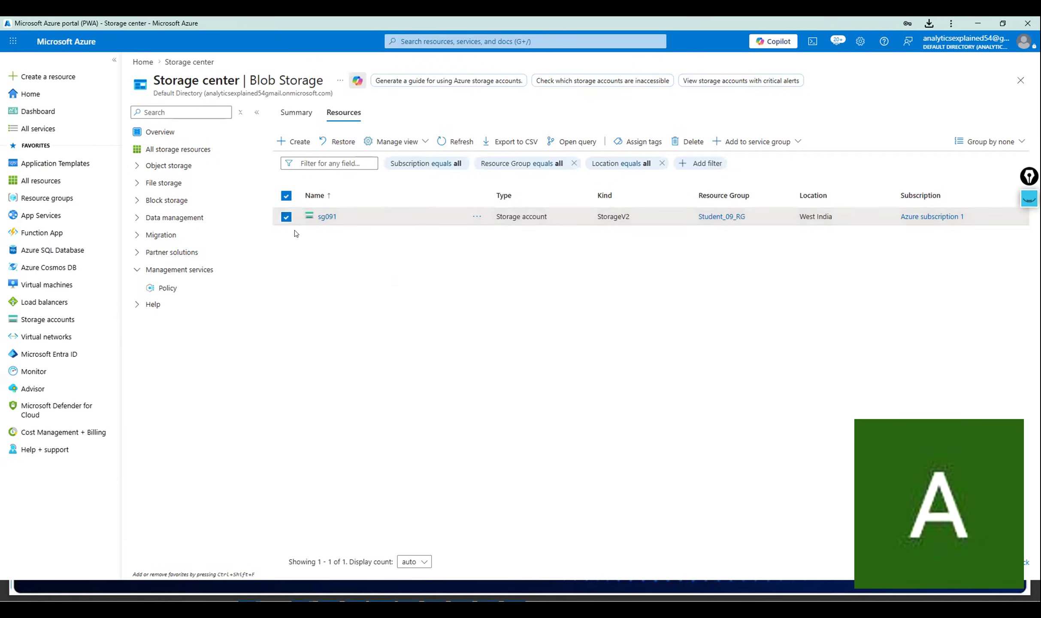
click(333, 212)
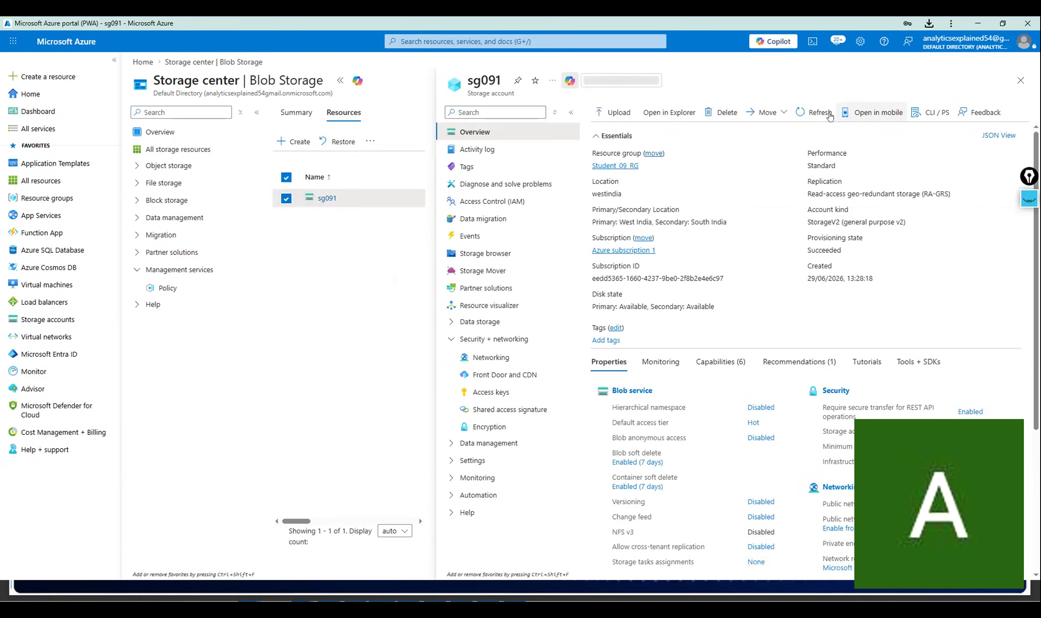
click(710, 110)
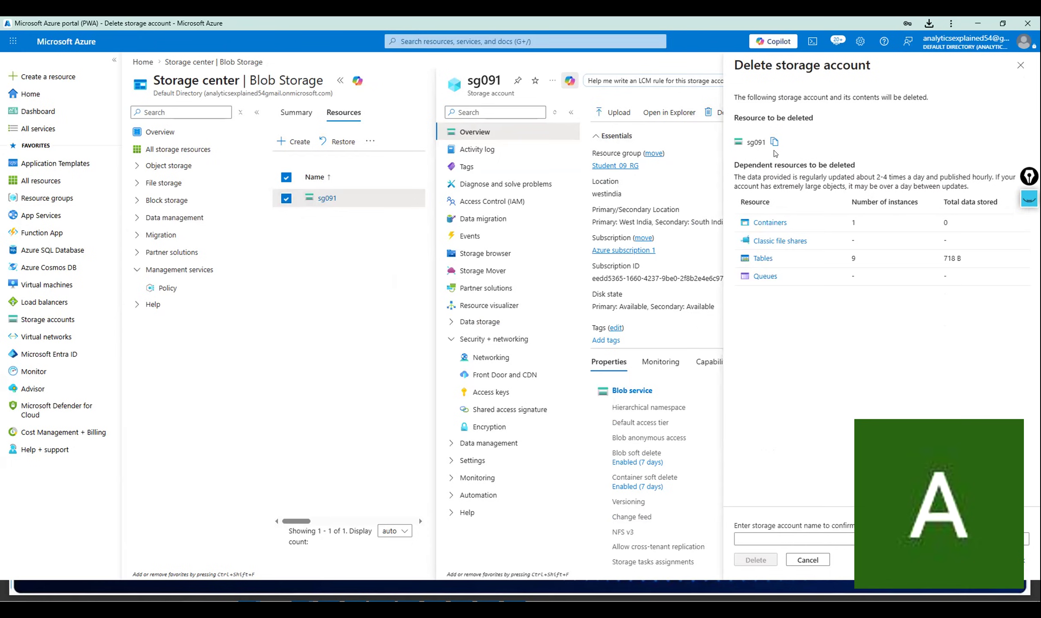
Paste sg091 into the confirmation field, then submit and confirm the permanent deletion.
click(755, 535)
click(754, 535)
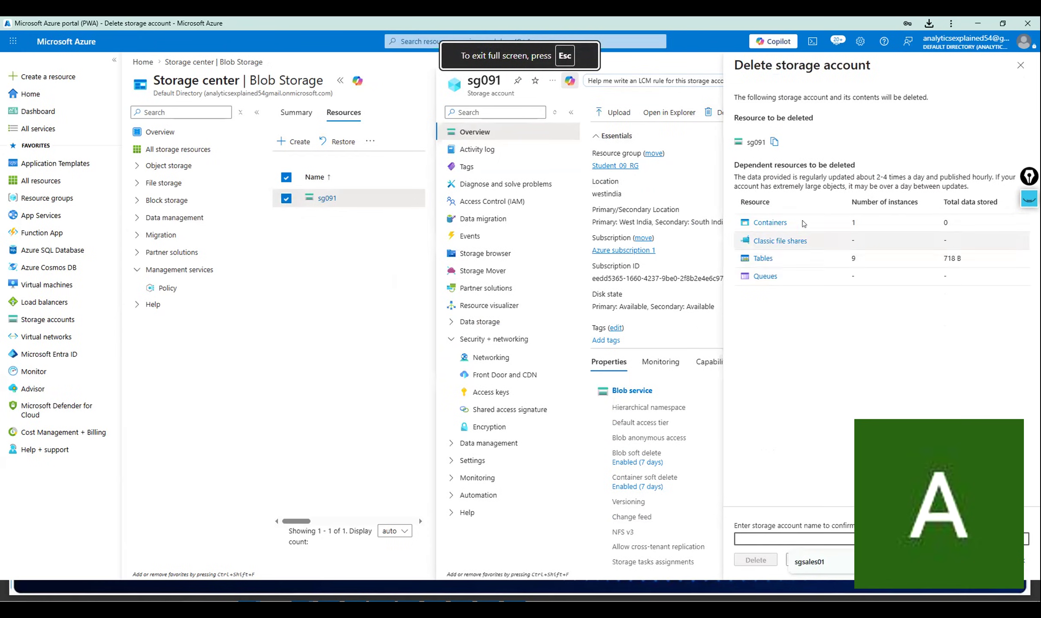
click(772, 142)
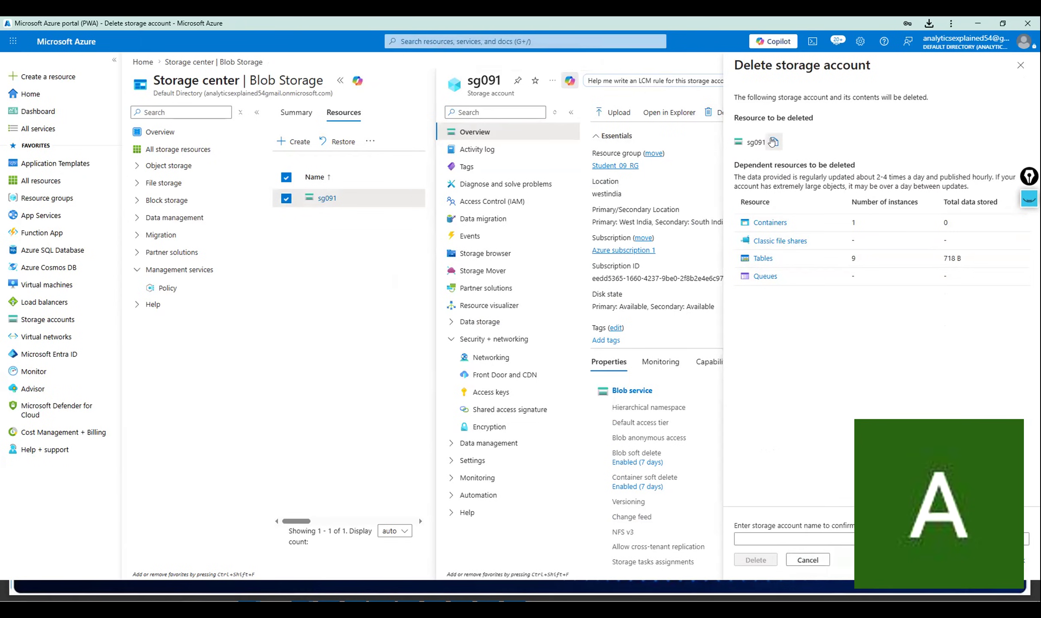
click(766, 540)
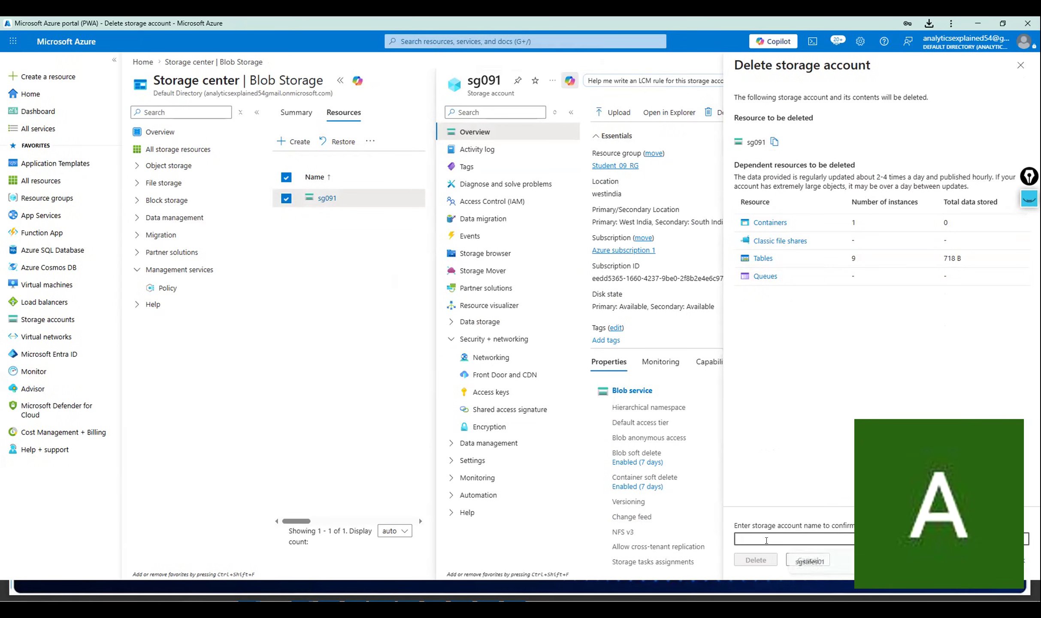
key(ctrl+v)
click(751, 559)
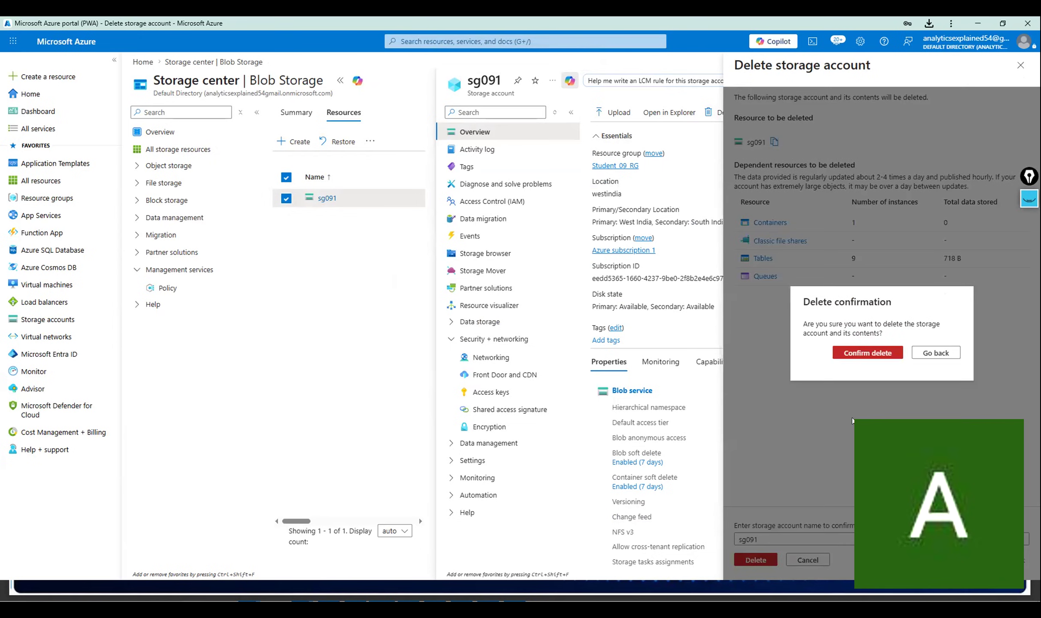
click(862, 357)
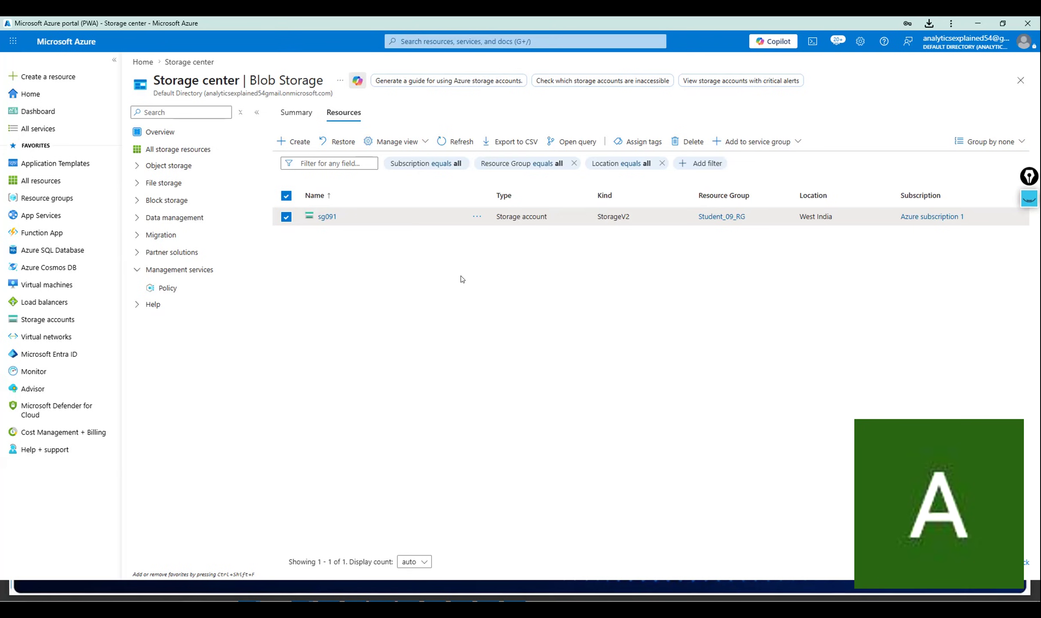
Open the Create a storage account form, prefilled with Admin_RG, Central India, Standard and GRS.
click(295, 136)
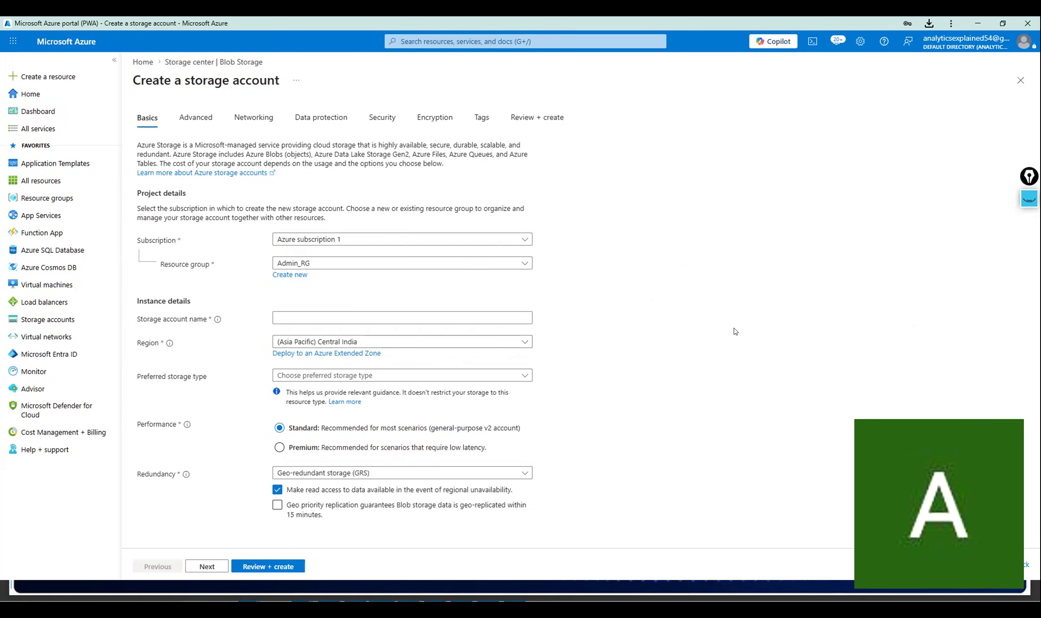
Name the new storage account stgsales, correcting the typed name until it is valid.
click(490, 317)
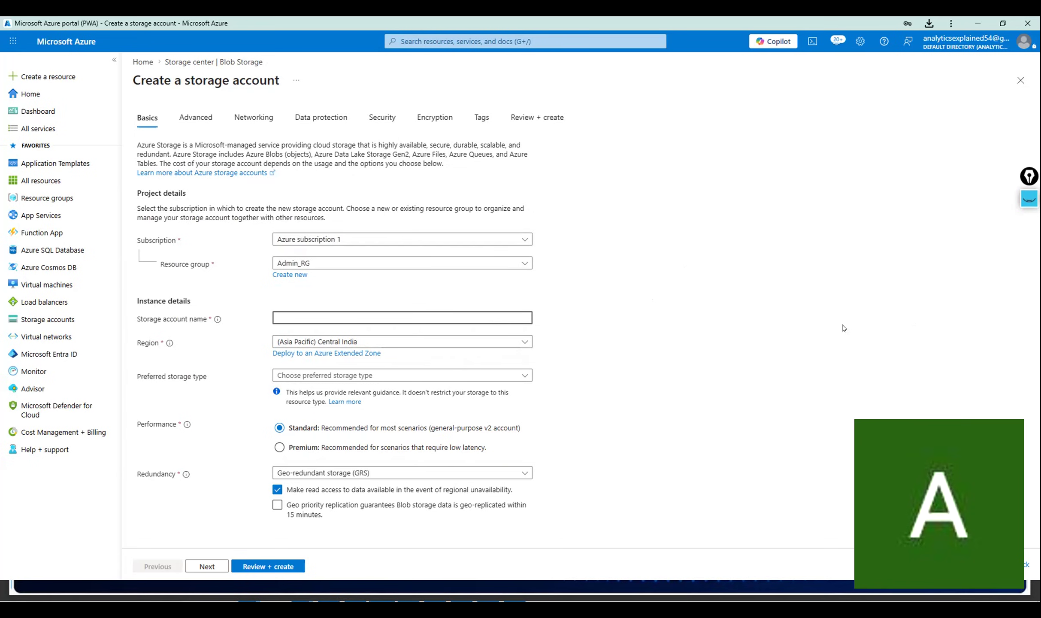
text(sto)
key(BackSpace)
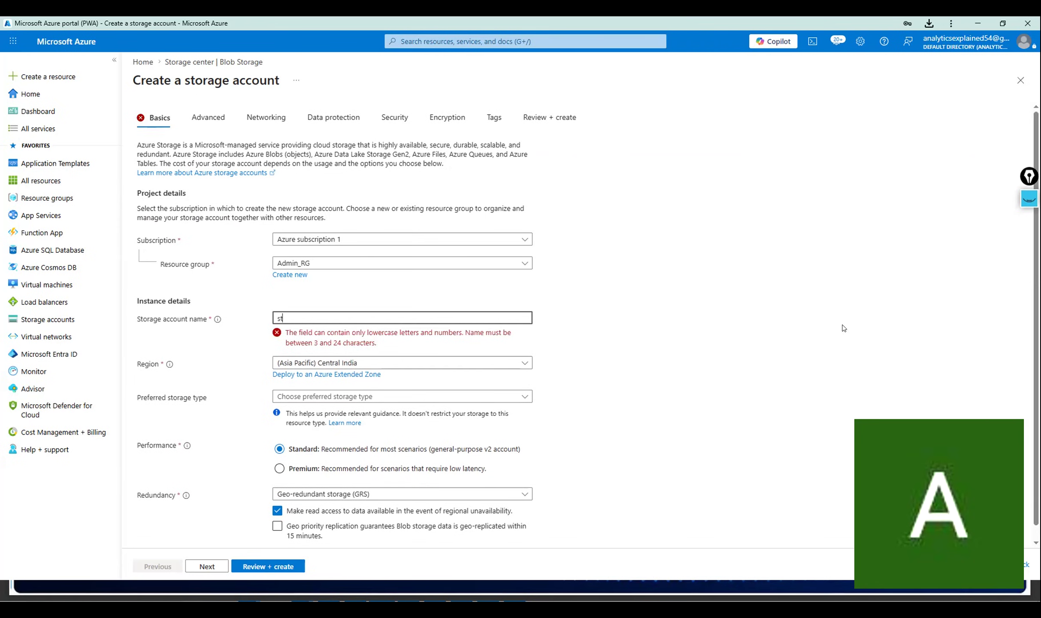
text(g)
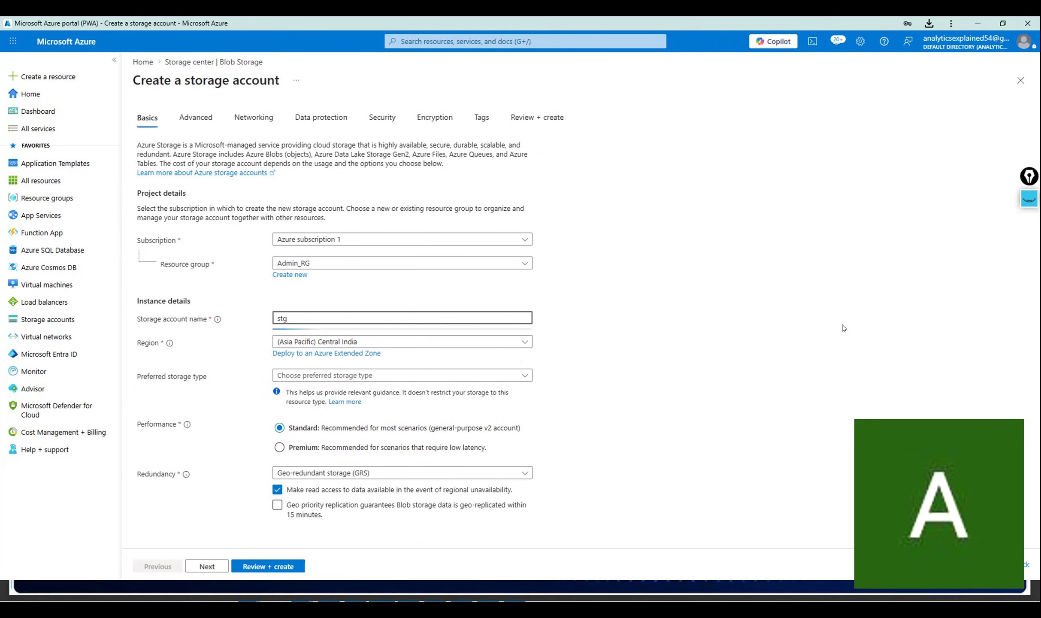
text(Sales)
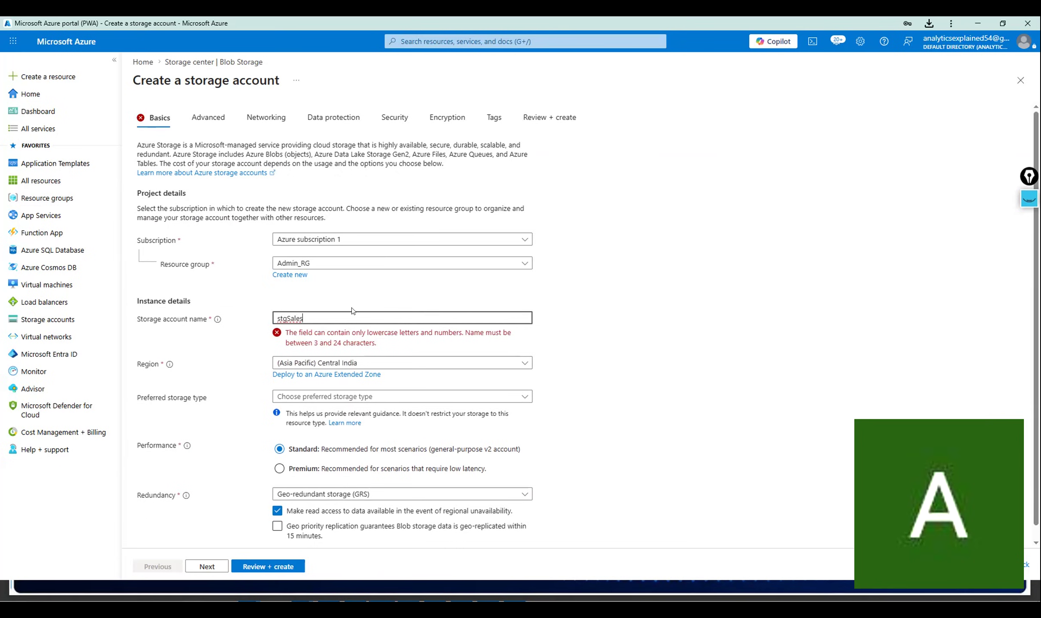
key(Left)
key(Left)
key(Left)
key(Left)
key(Left)
key(BackSpace)
text(_s)
key(Delete)
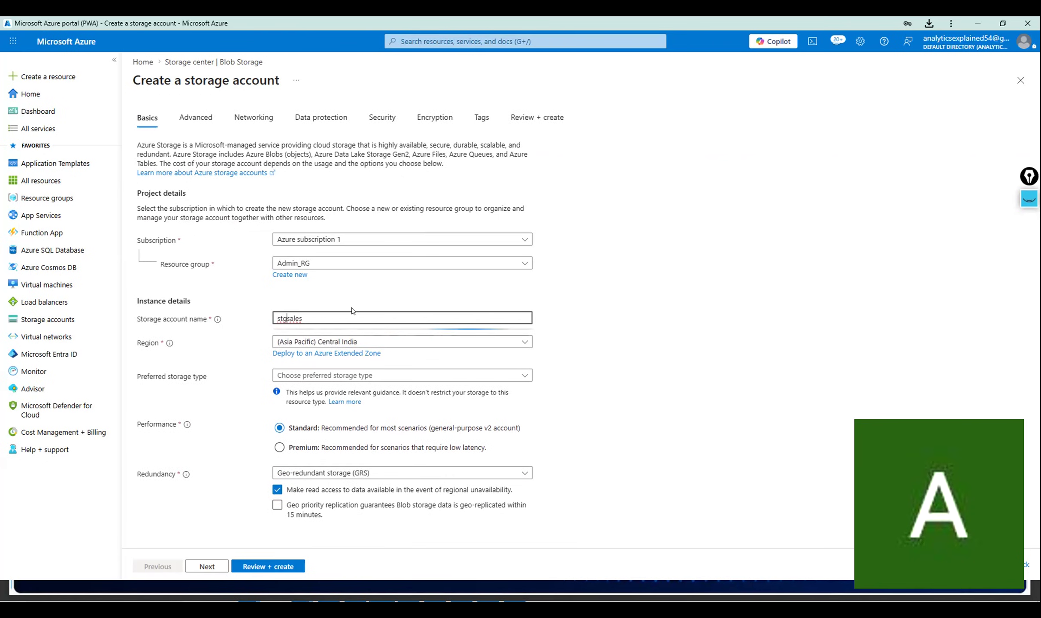
click(654, 343)
Set preferred storage type to Azure Blob Storage and redundancy to LRS, then proceed to review.
click(296, 377)
click(309, 391)
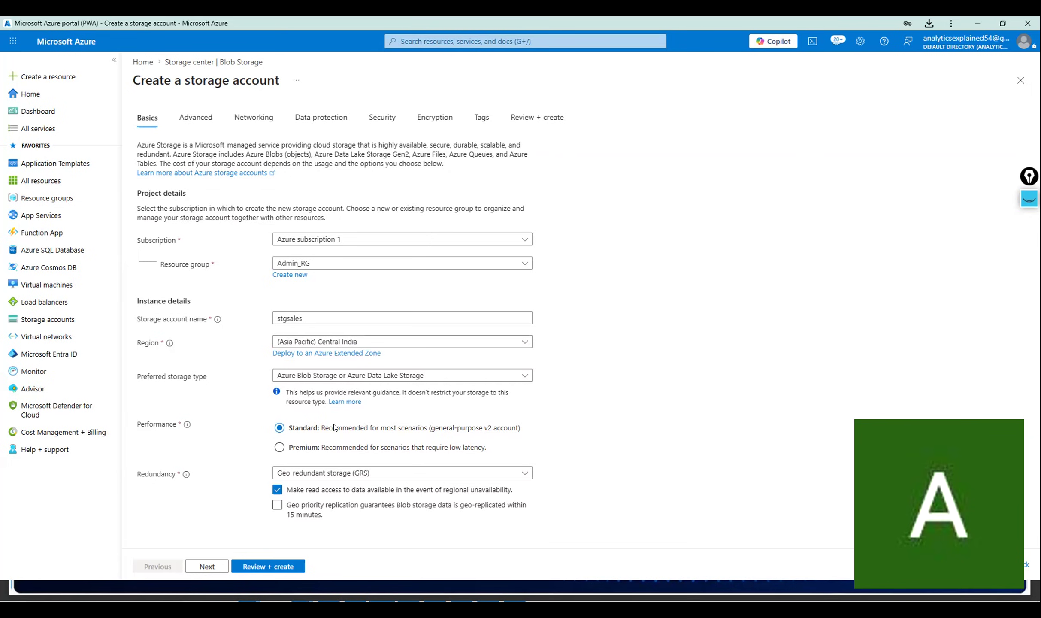
click(324, 473)
click(350, 334)
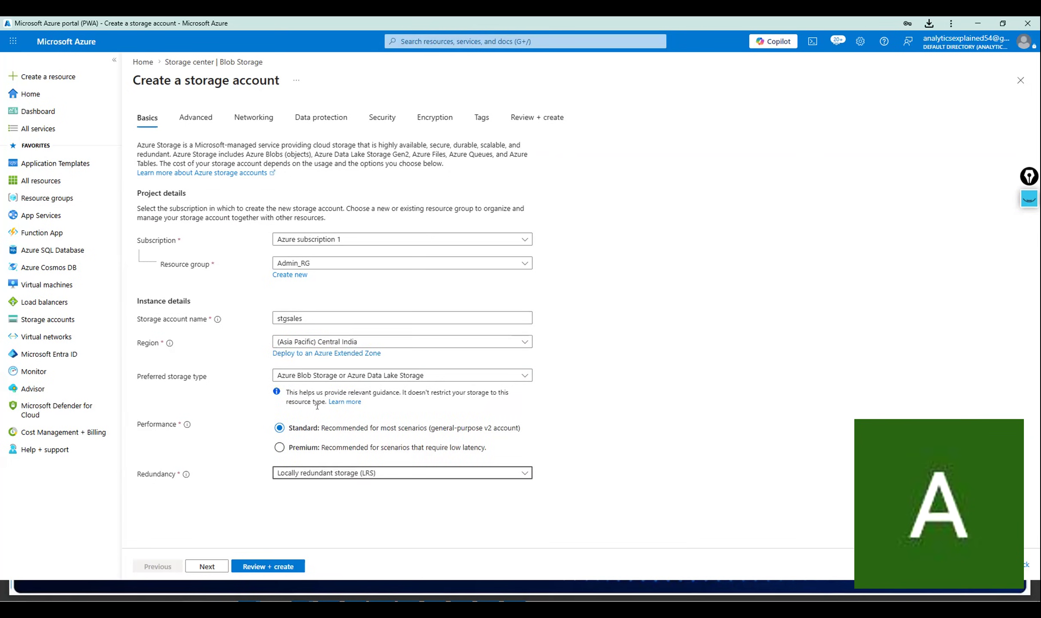
click(267, 567)
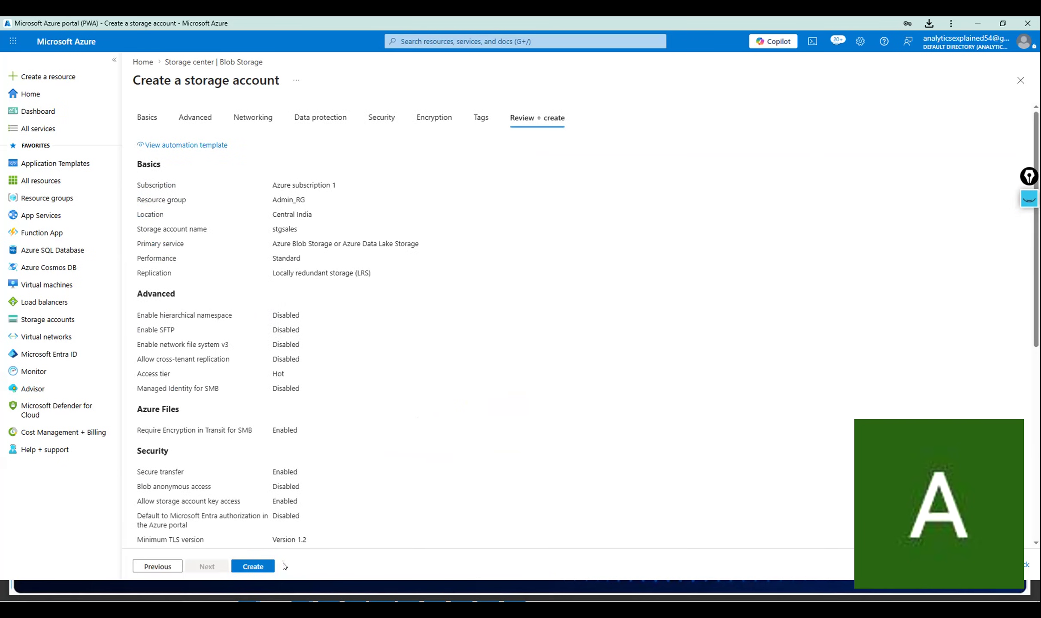
Scroll through the stgsales review summary and create the storage account.
scroll(300, 376, down, 7)
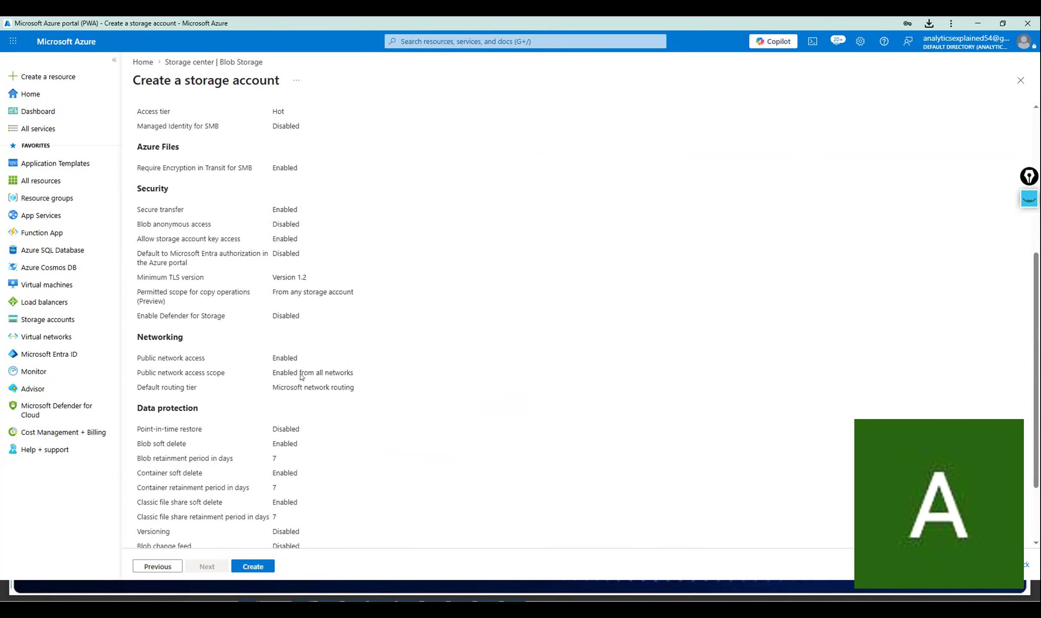
click(253, 566)
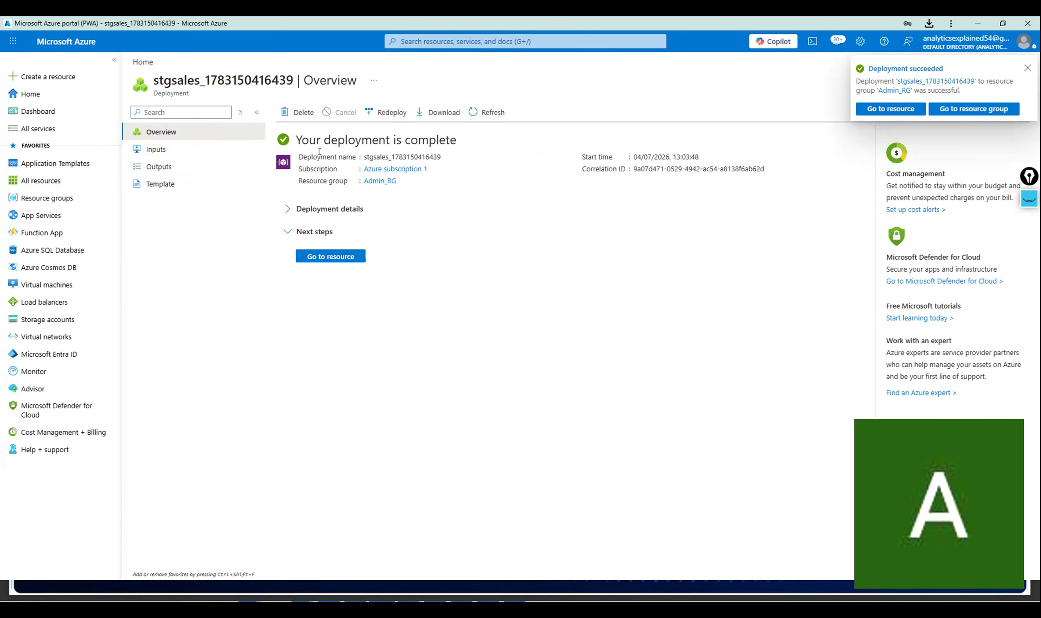
Go to the stgsales account and open its Containers list using the menu filter 'contain'.
click(472, 41)
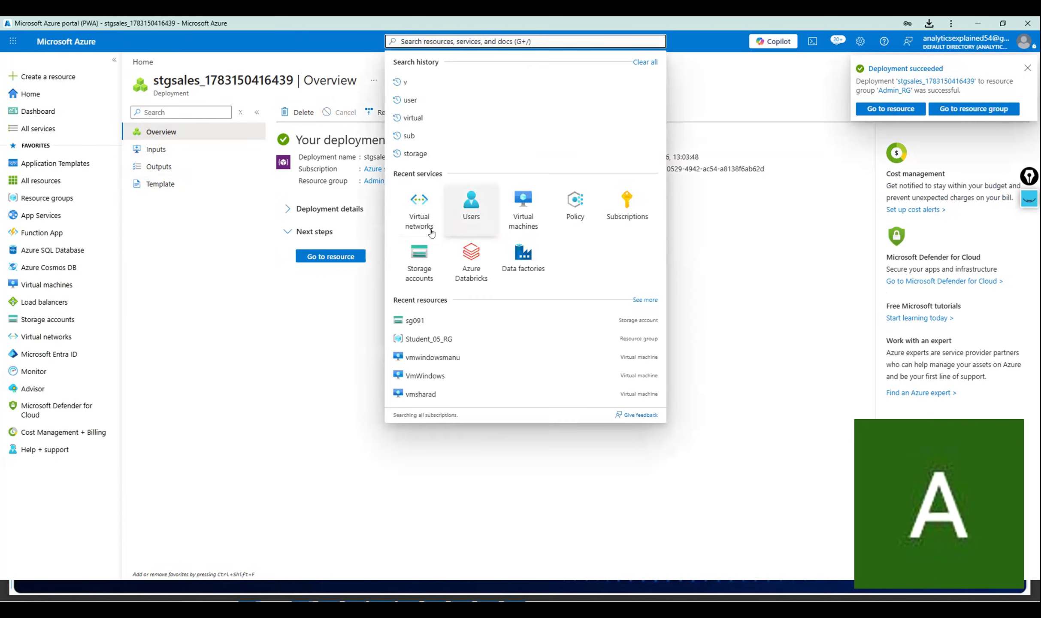
click(331, 257)
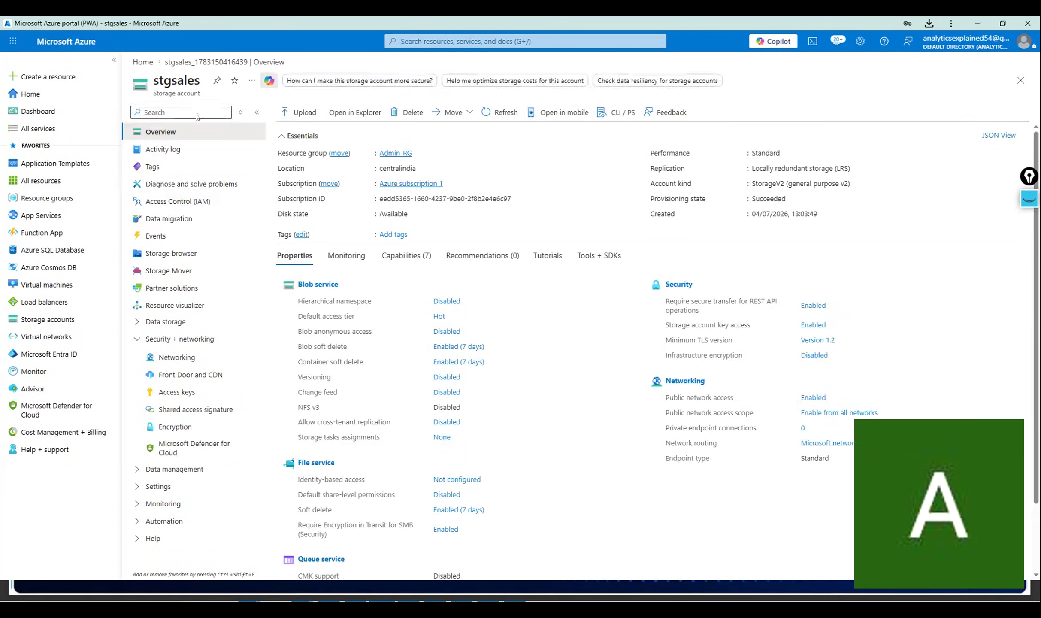
text(ca)
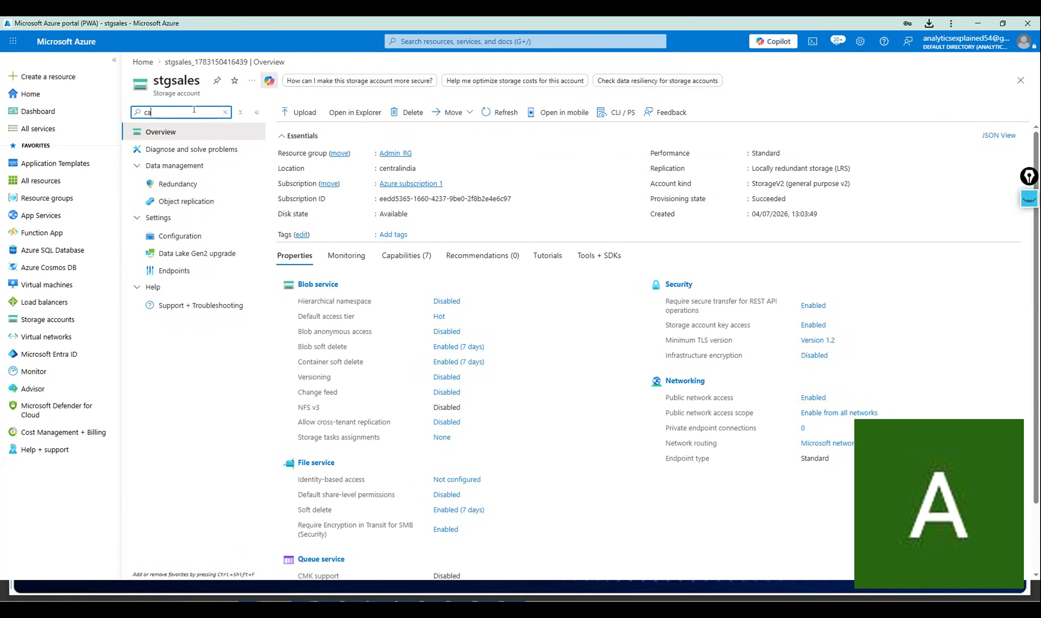
key(BackSpace)
text(ontain)
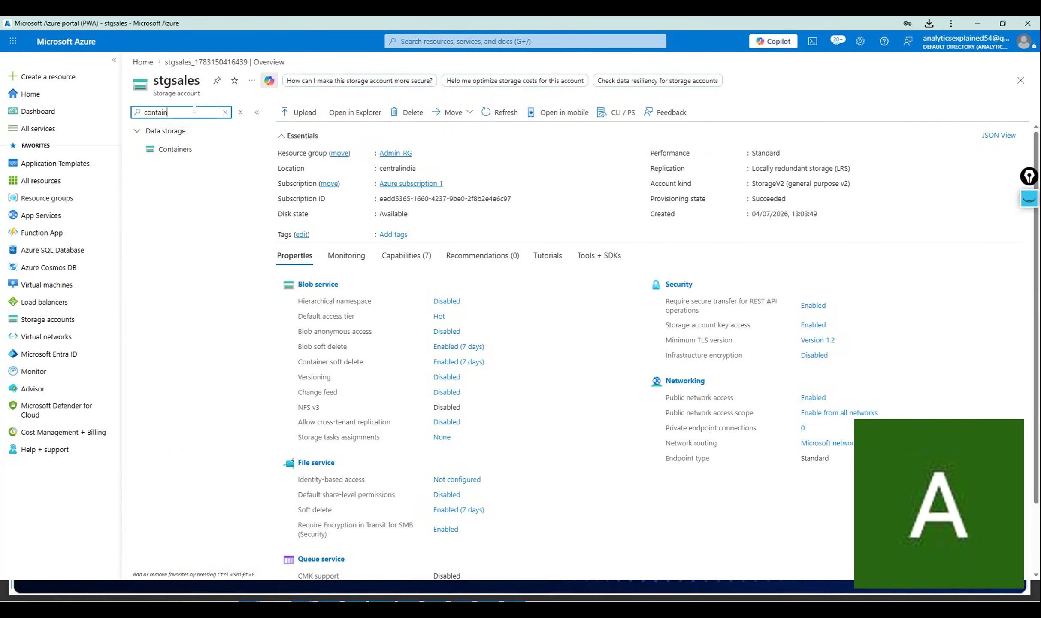
click(176, 149)
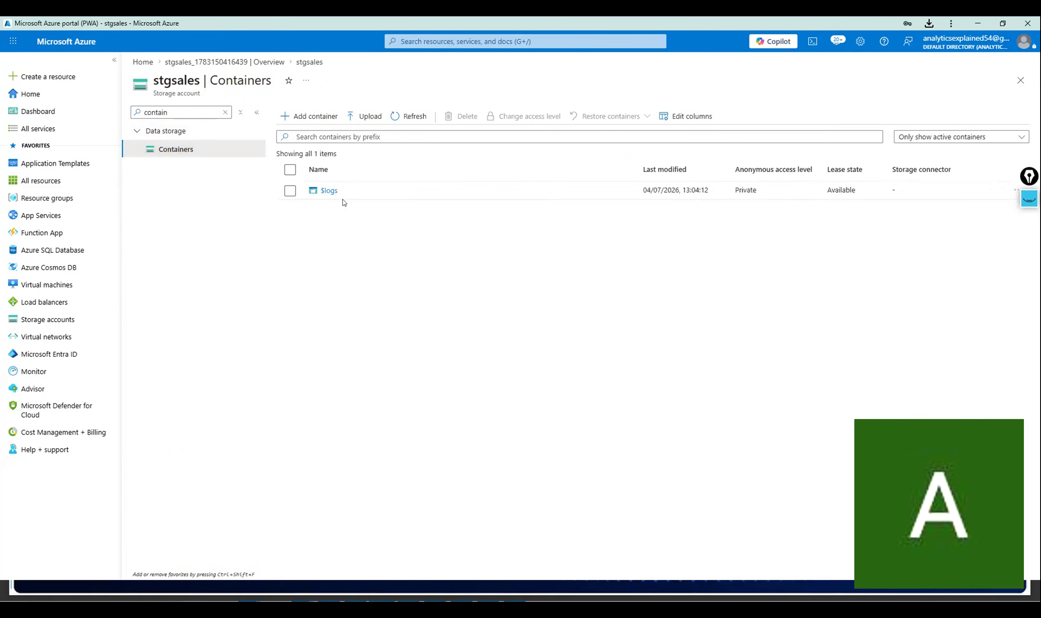
Create a new container named salesdailydata, with the underscores removed from 'sales_daily_data'.
click(303, 120)
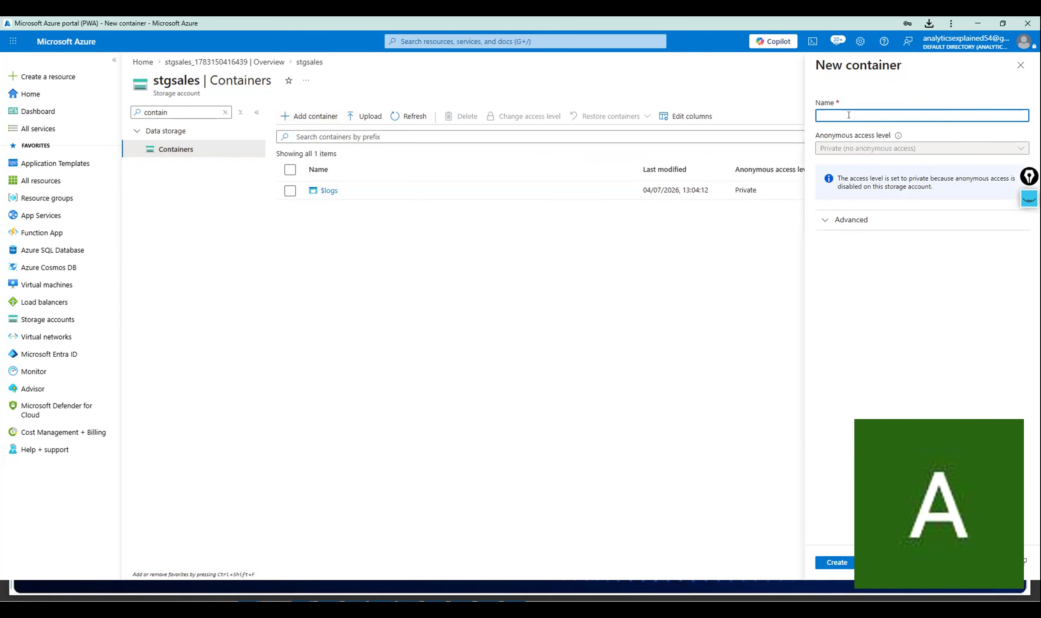
text(sa)
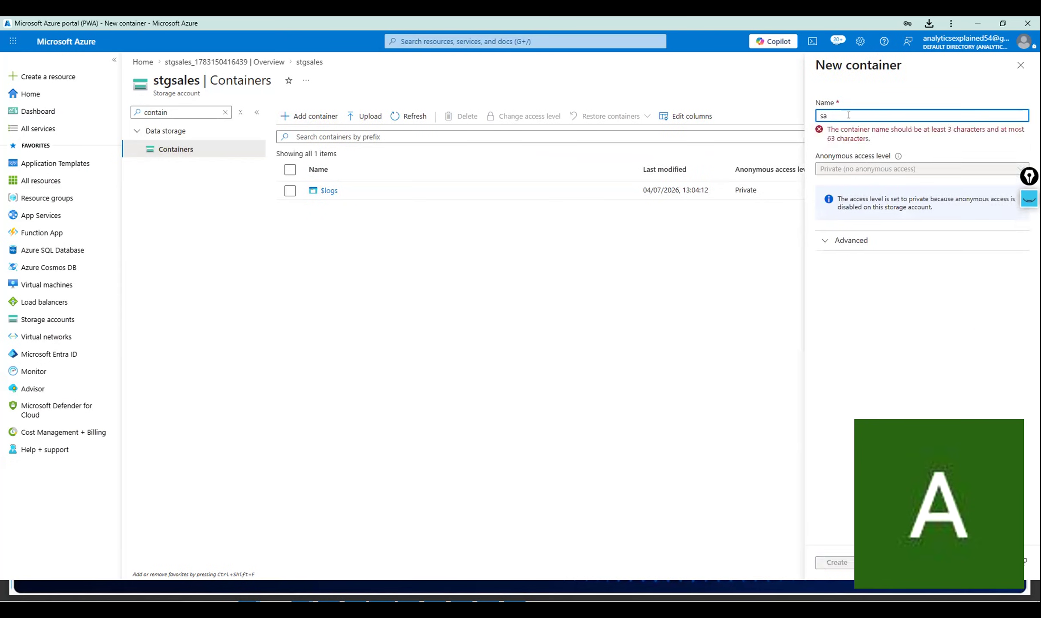
text(les_dai)
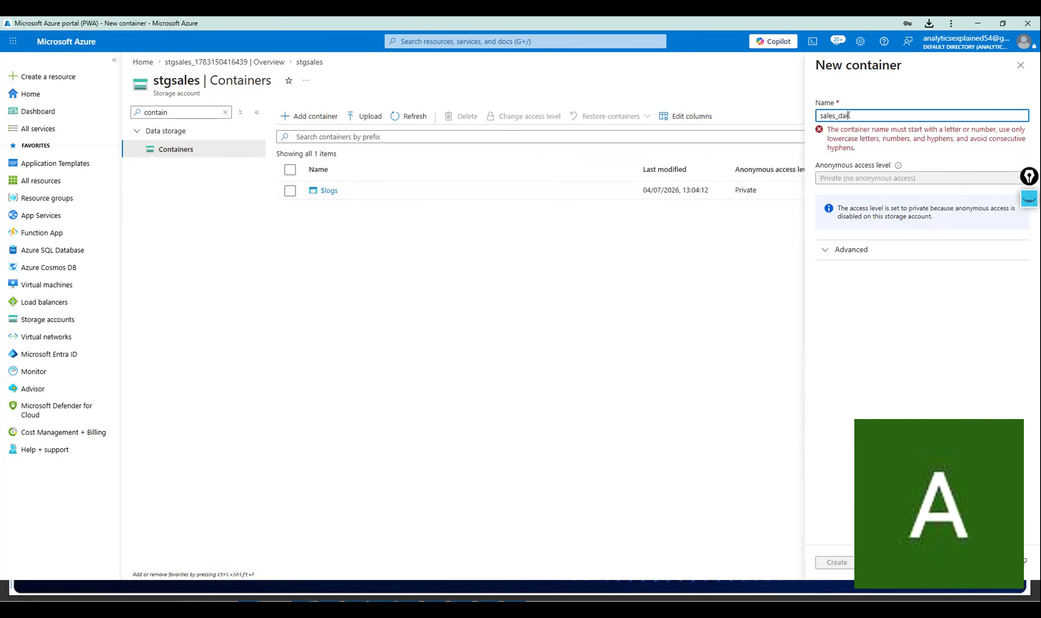
text(ly_data)
key(Left)
key(Left)
key(Left)
key(Left)
key(BackSpace)
key(Left)
key(Left)
key(Left)
key(Left)
key(Left)
key(BackSpace)
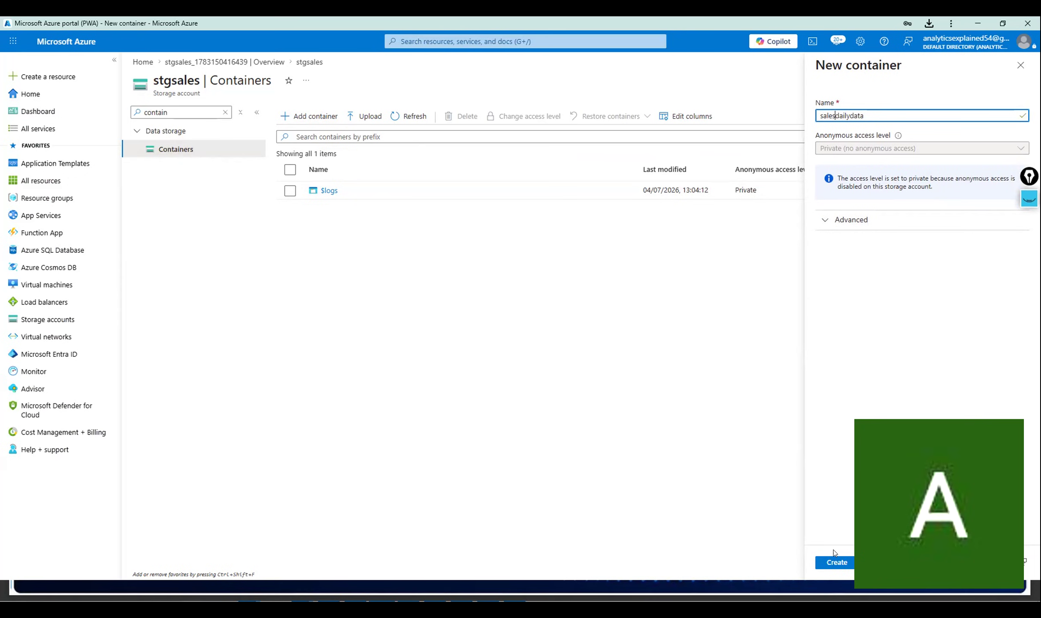
click(838, 562)
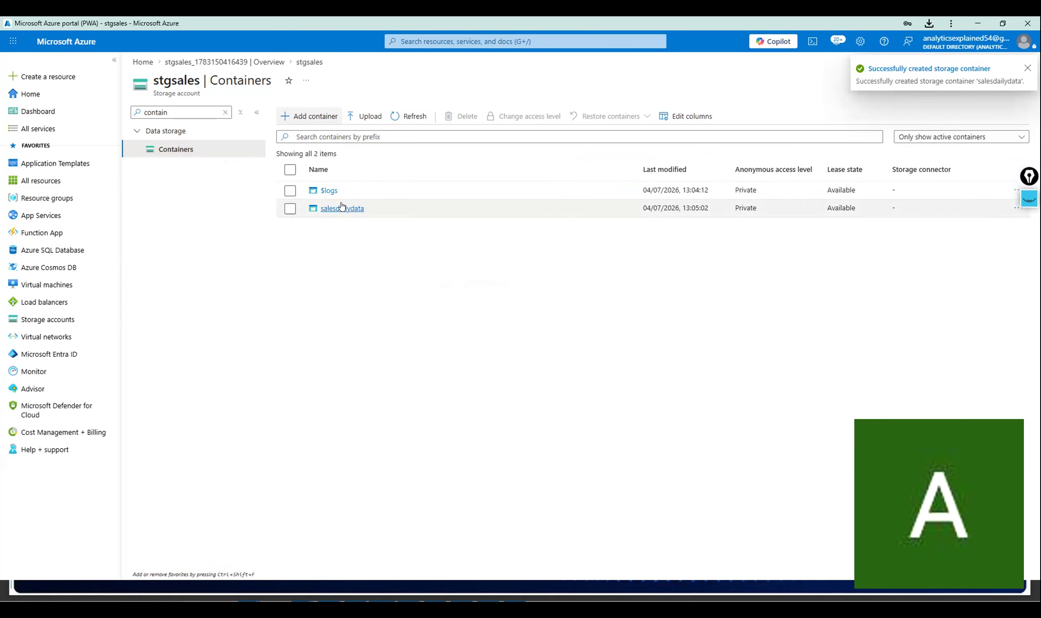
Open the salesdailydata container and browse for a file to upload.
click(342, 208)
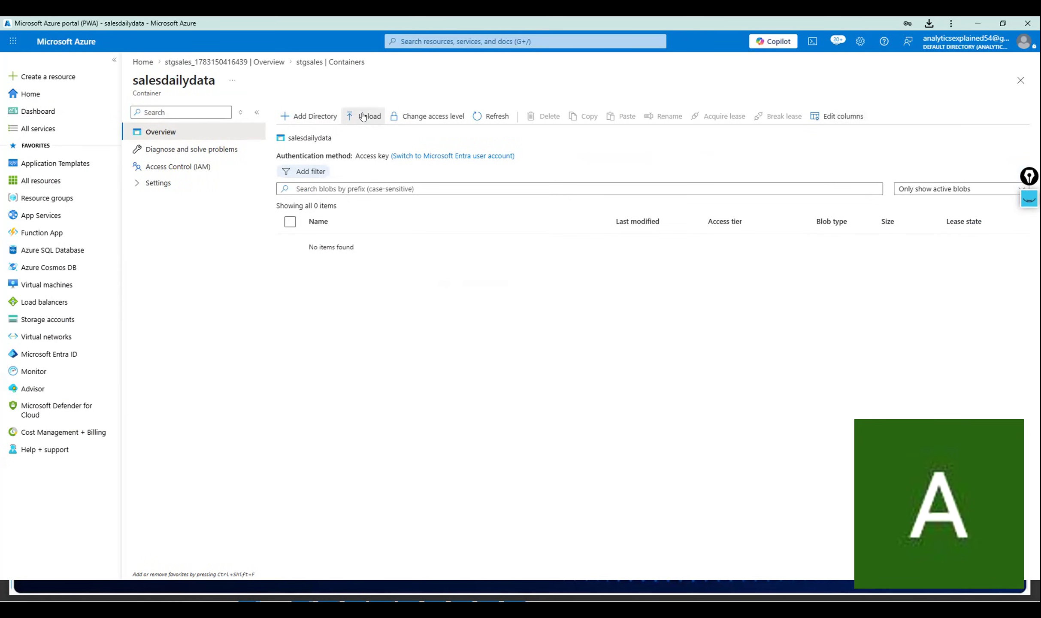
click(363, 117)
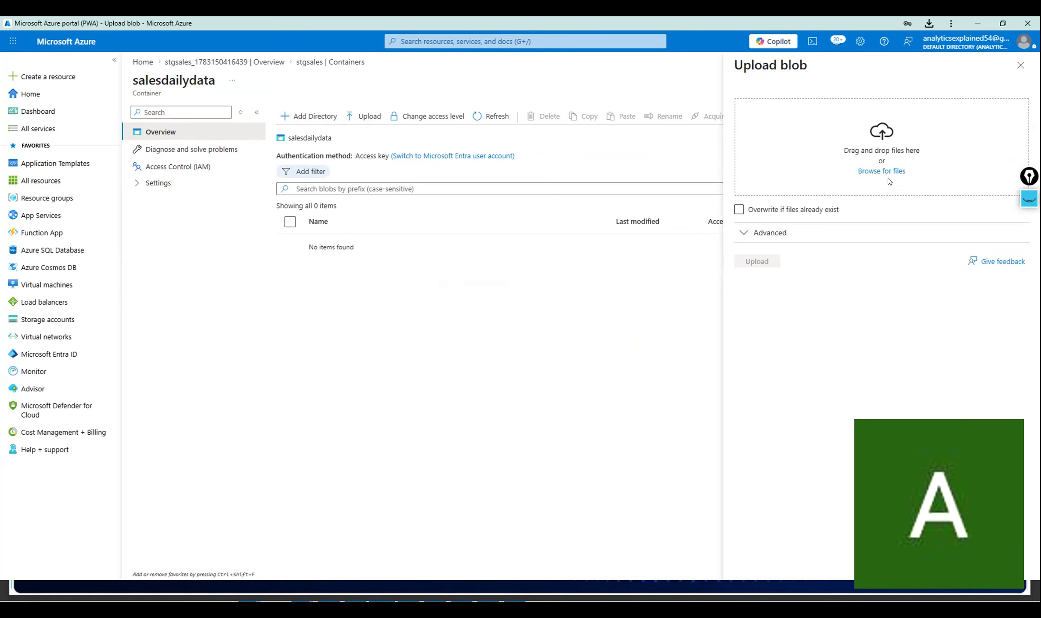
click(888, 171)
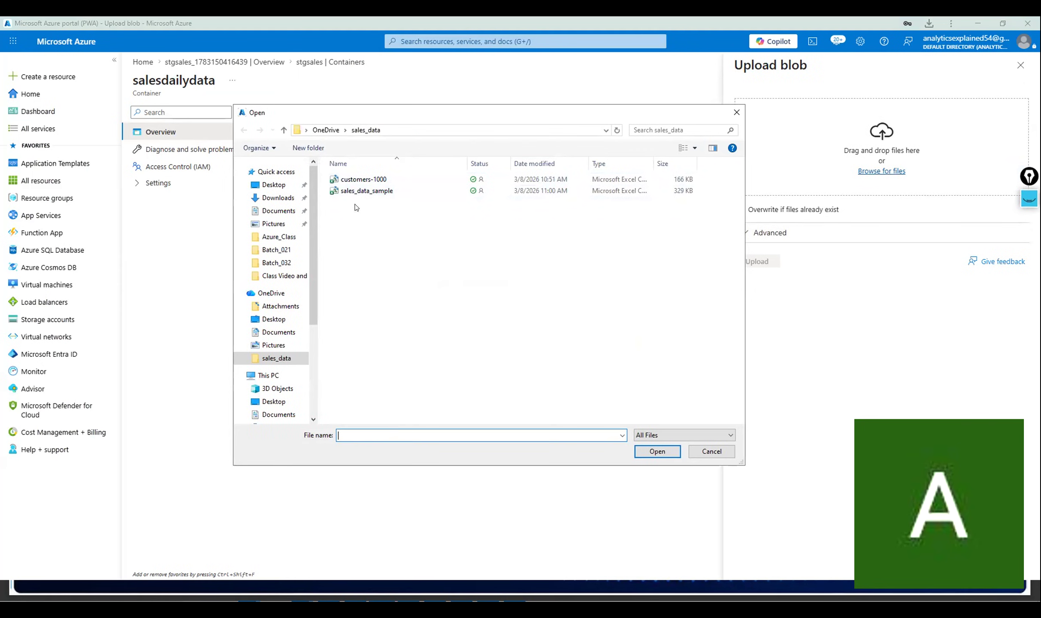
Select sales_data_03142026 from the Azure_Class folder as the upload file.
click(277, 249)
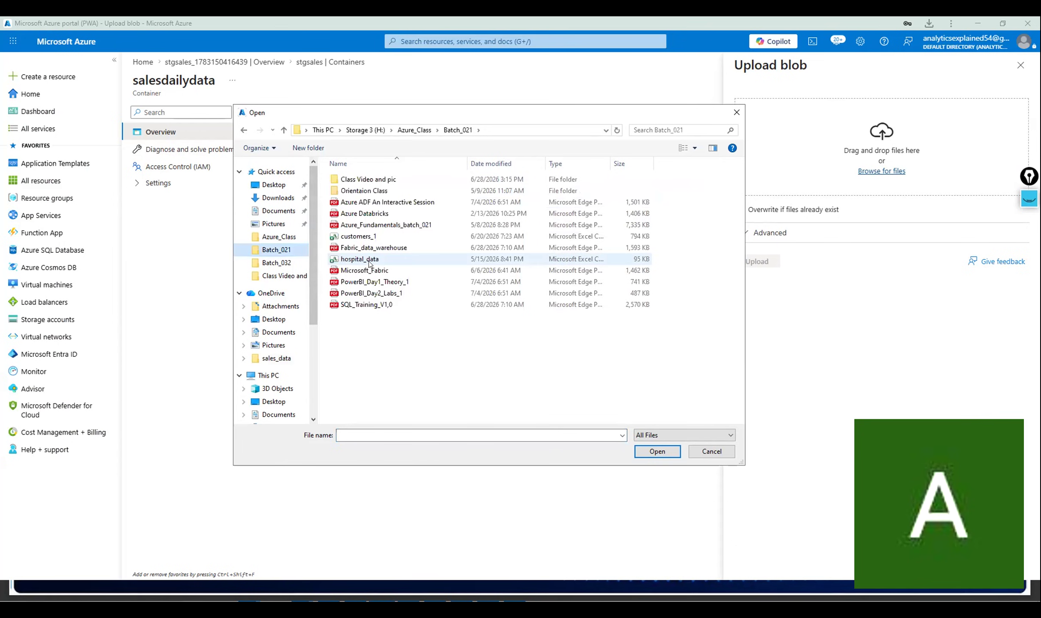
click(283, 238)
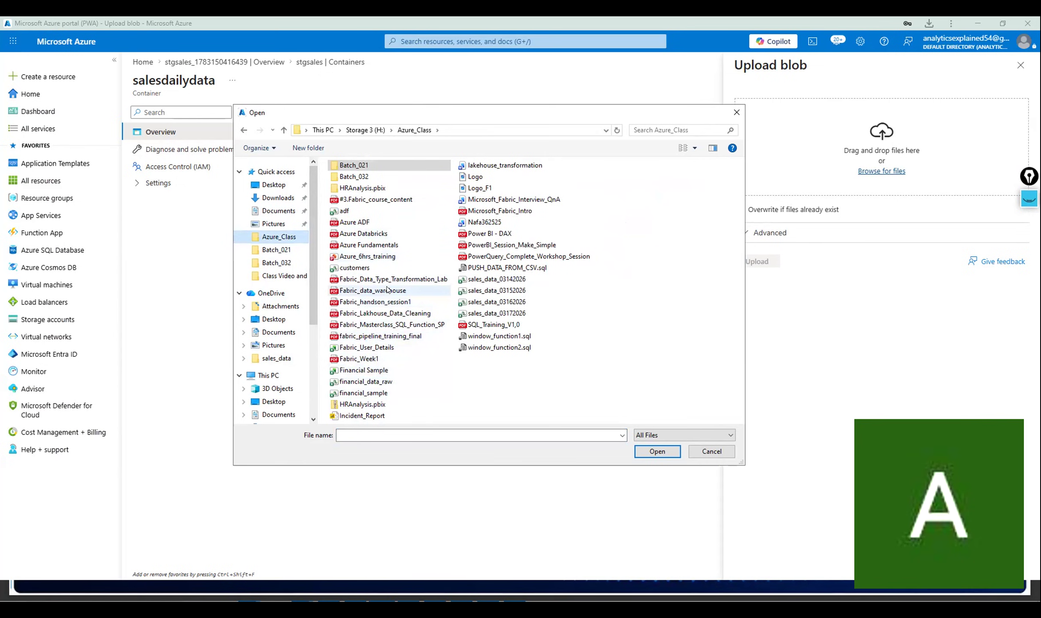
click(371, 359)
click(385, 246)
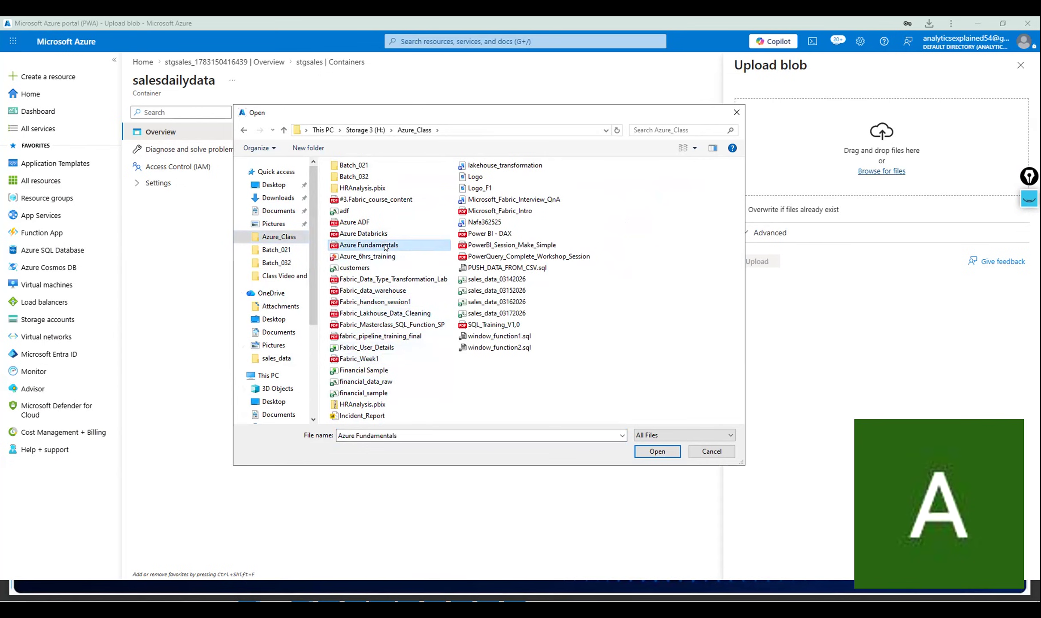
click(378, 266)
click(497, 279)
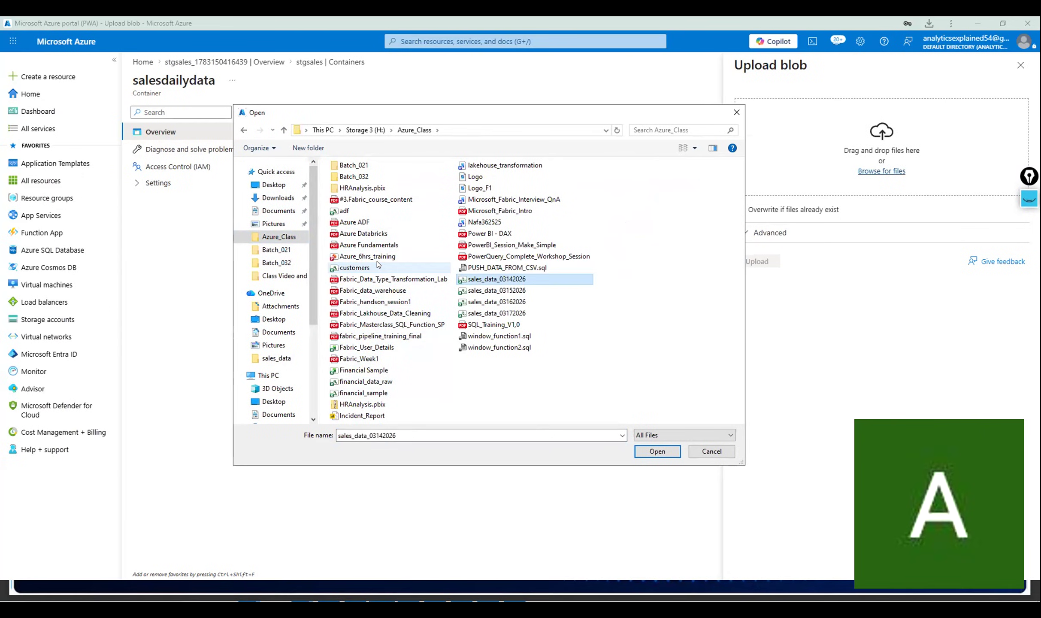
click(653, 452)
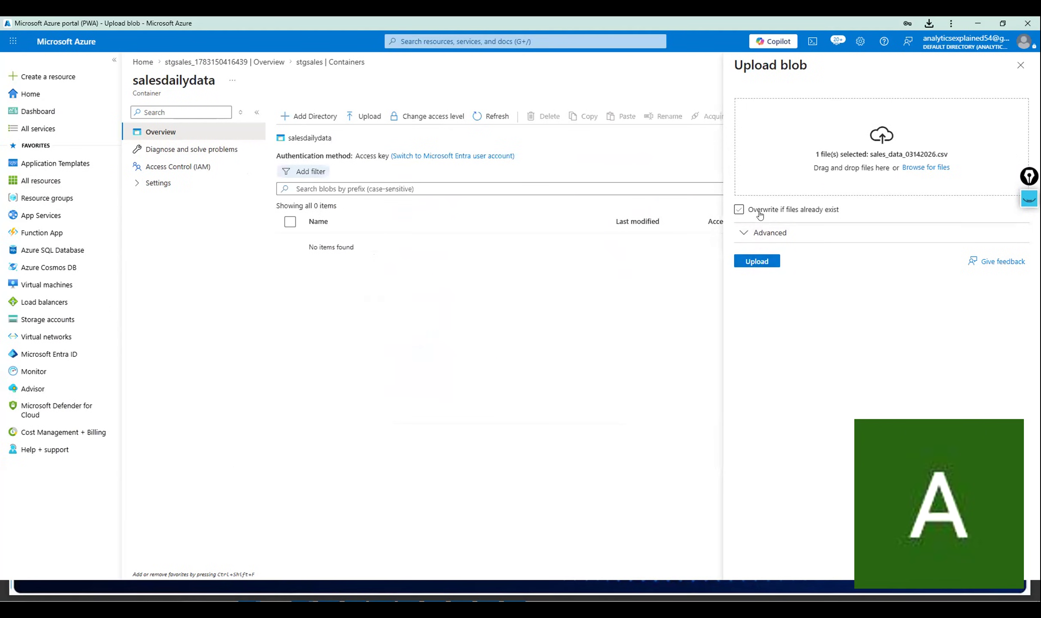
Upload the CSV with Overwrite enabled and check its blob properties (text/csv, 328.38 KiB).
click(738, 210)
click(756, 263)
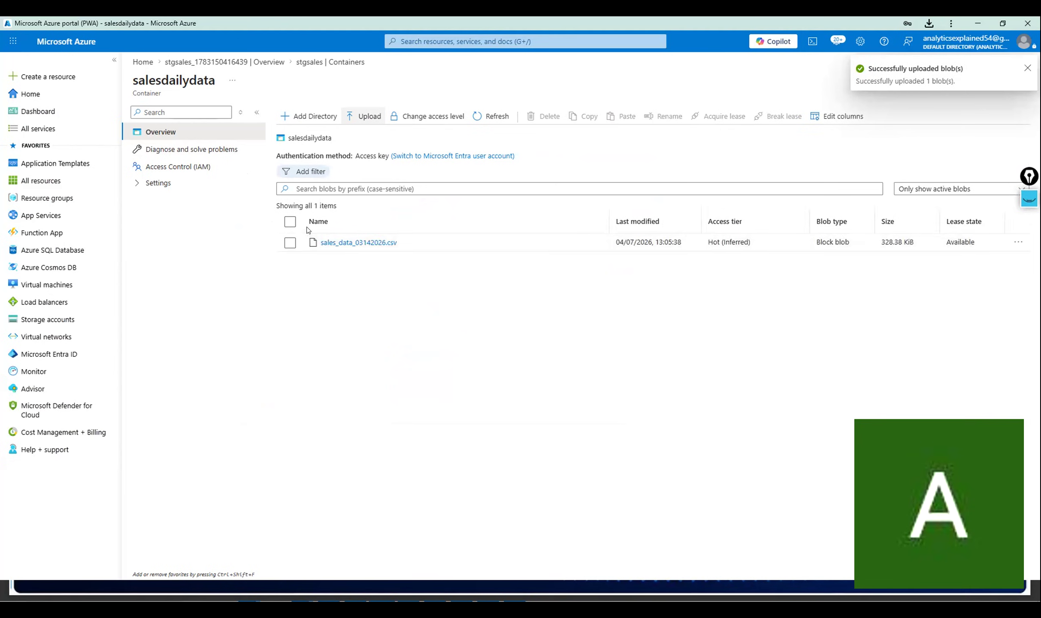
click(377, 242)
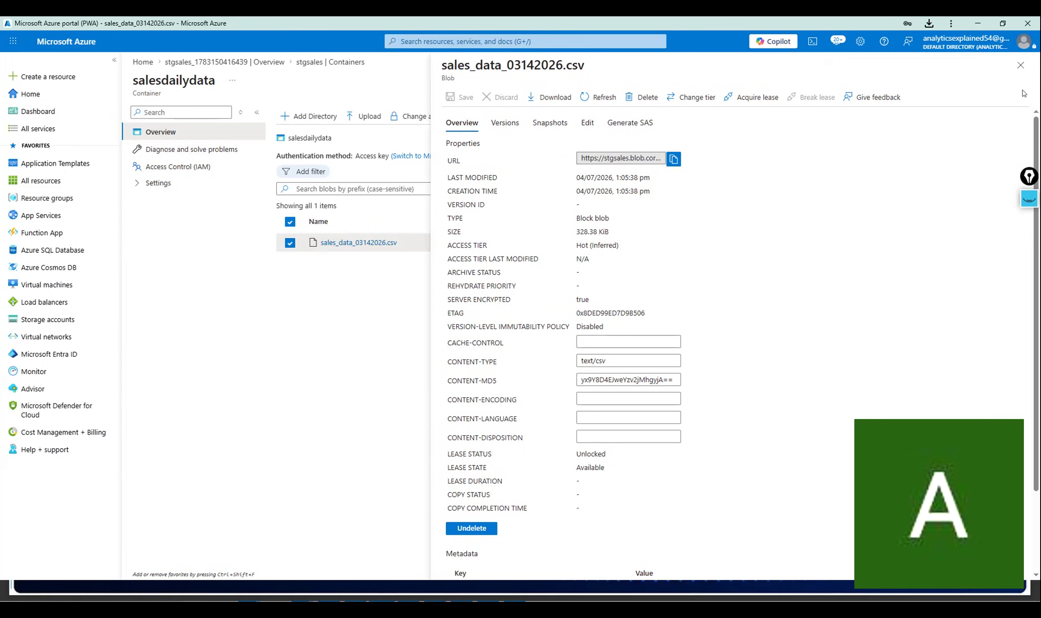
click(1021, 65)
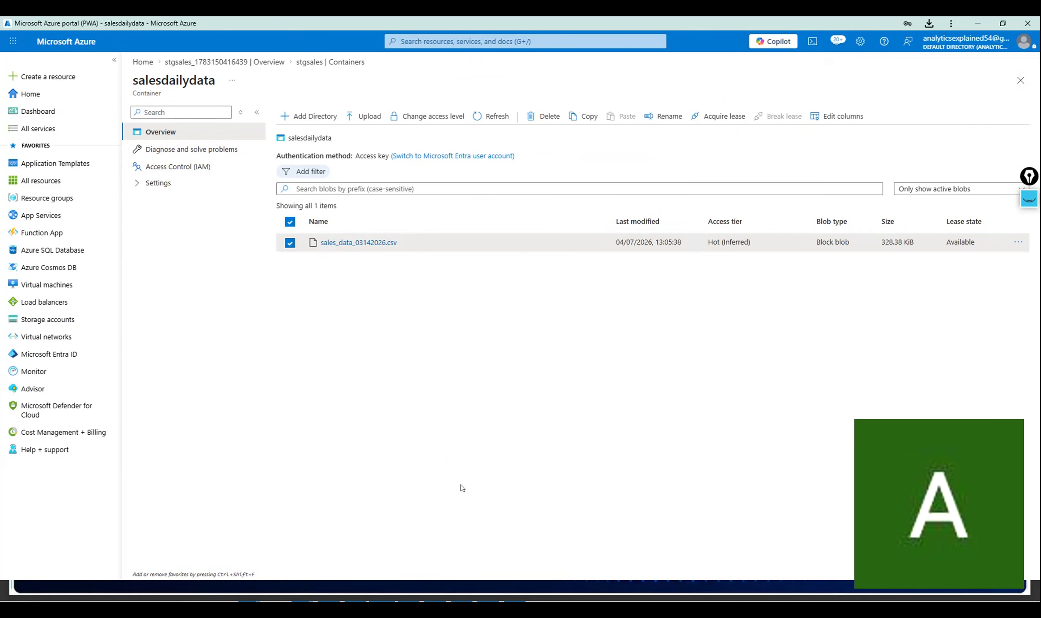
key(alt+Tab)
key(alt+Tab)
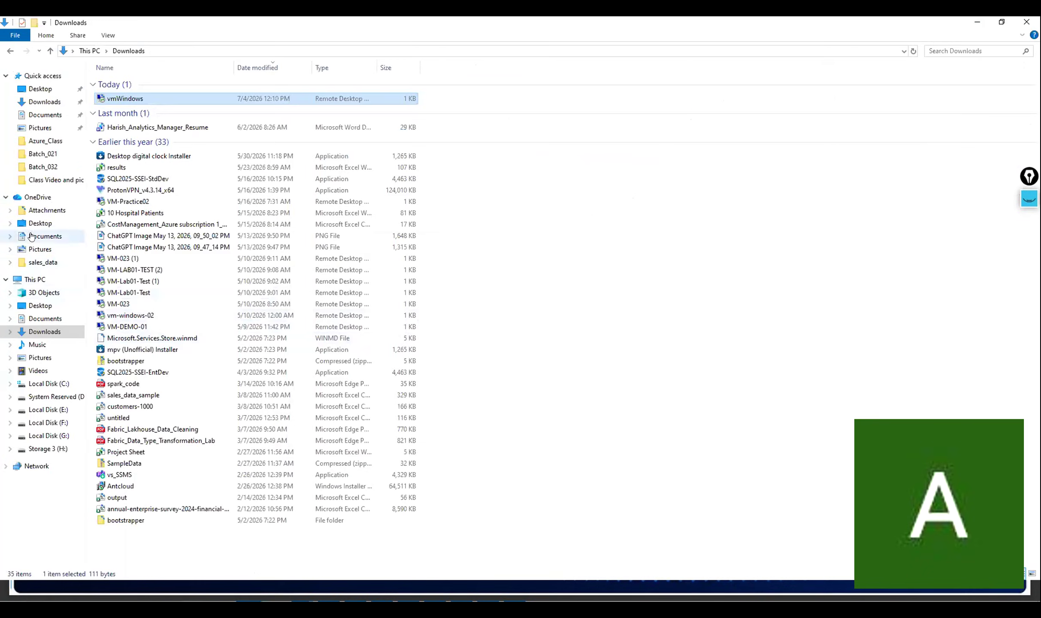
In File Explorer, open Azure_Class and check the sales_data file sizes, then return to the portal.
click(46, 153)
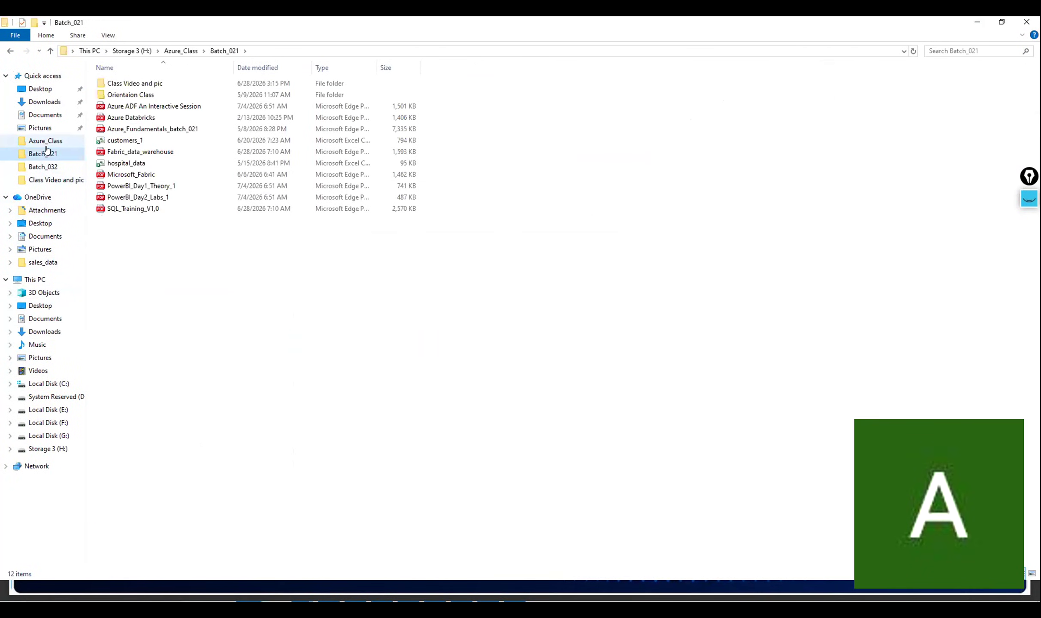
click(45, 141)
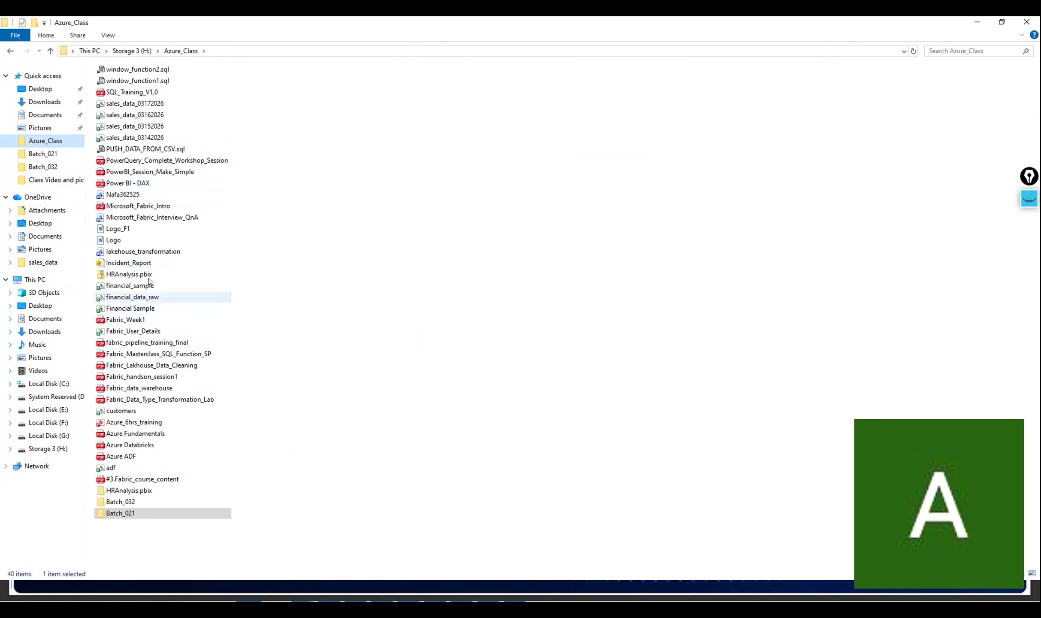
click(210, 103)
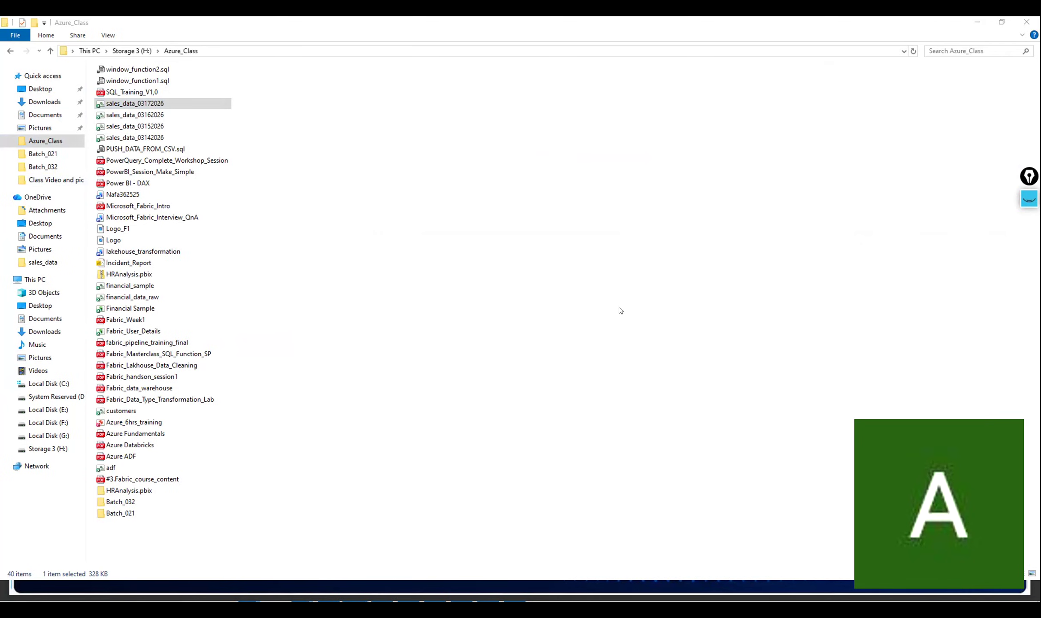
click(606, 186)
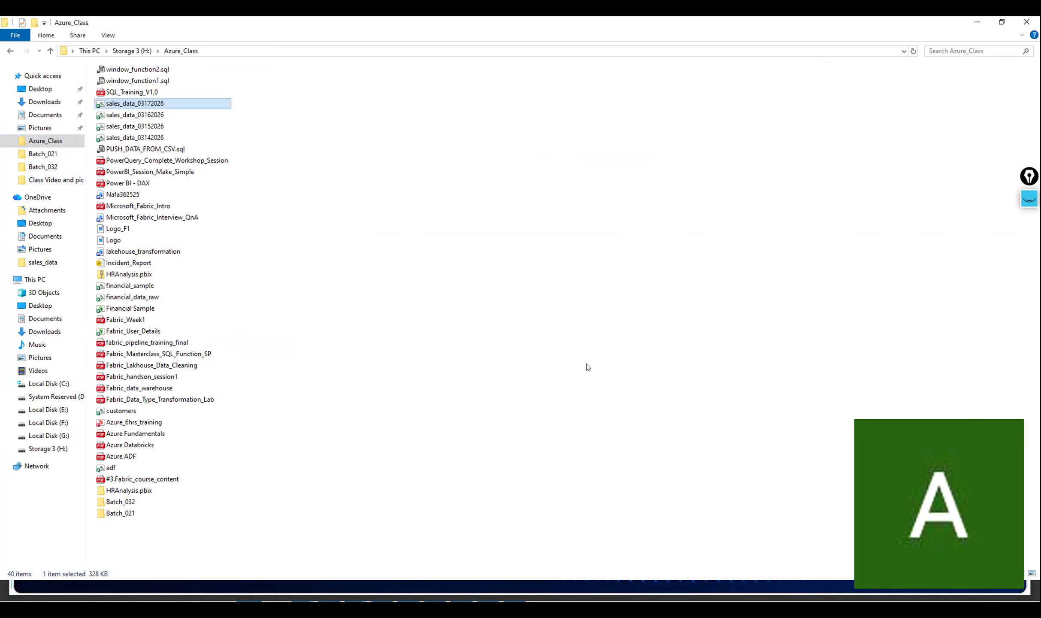
key(alt+Tab)
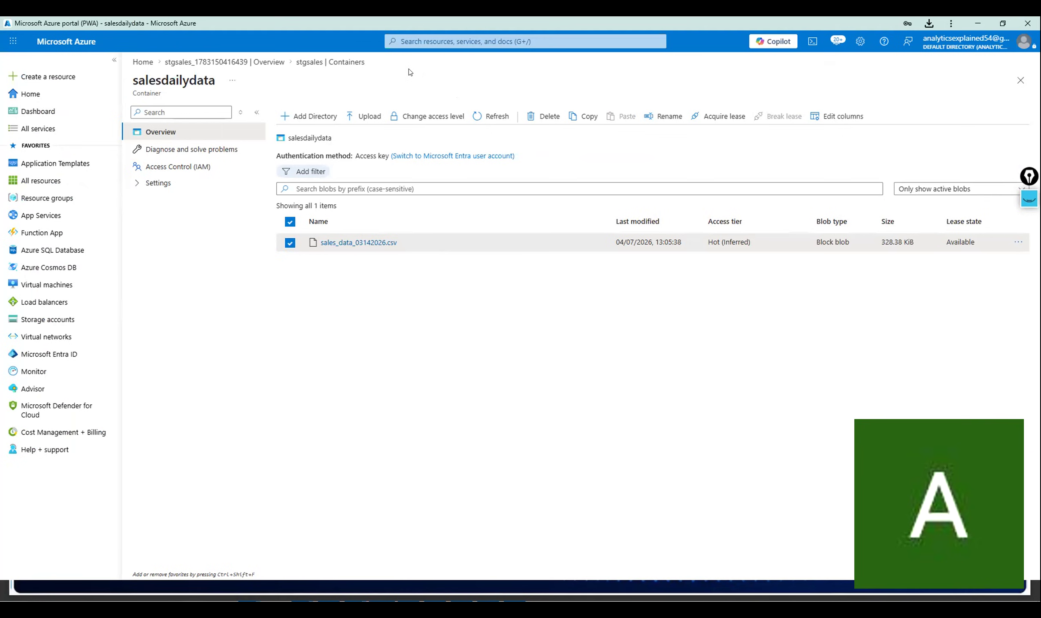
Return to the Azure Home page and open Storage center.
key(alt+Tab)
click(39, 94)
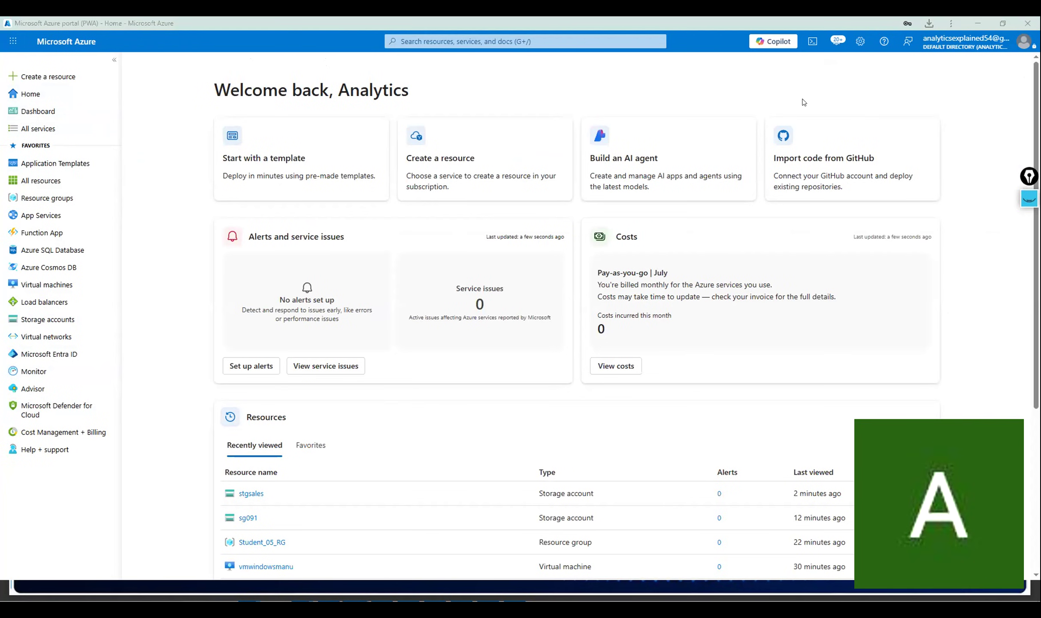
click(408, 35)
Open the storage accounts list from Storage center and start creating a new storage account.
click(418, 249)
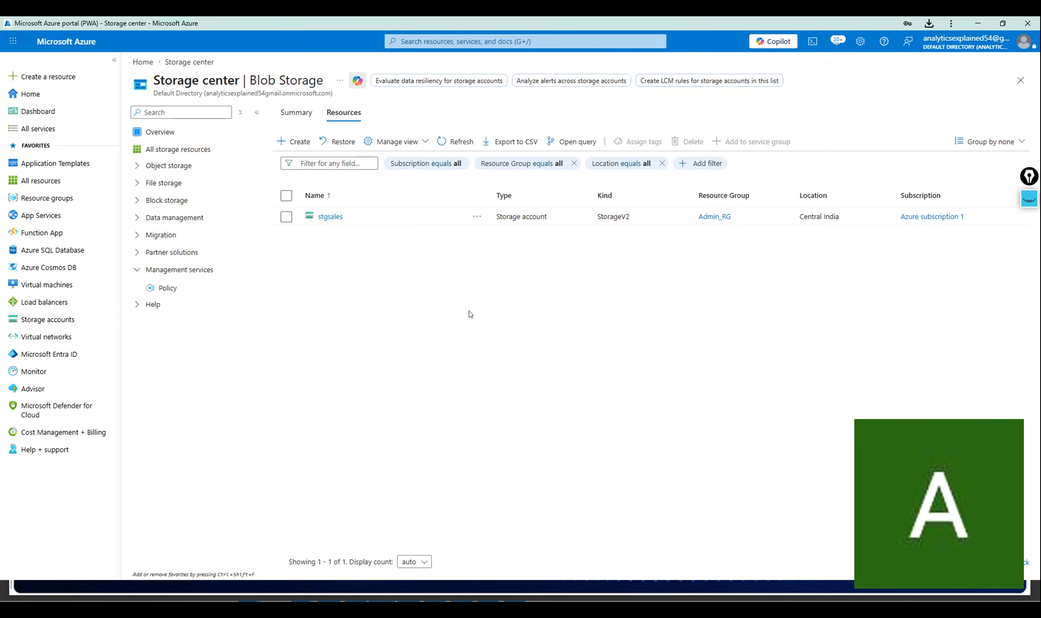
click(449, 41)
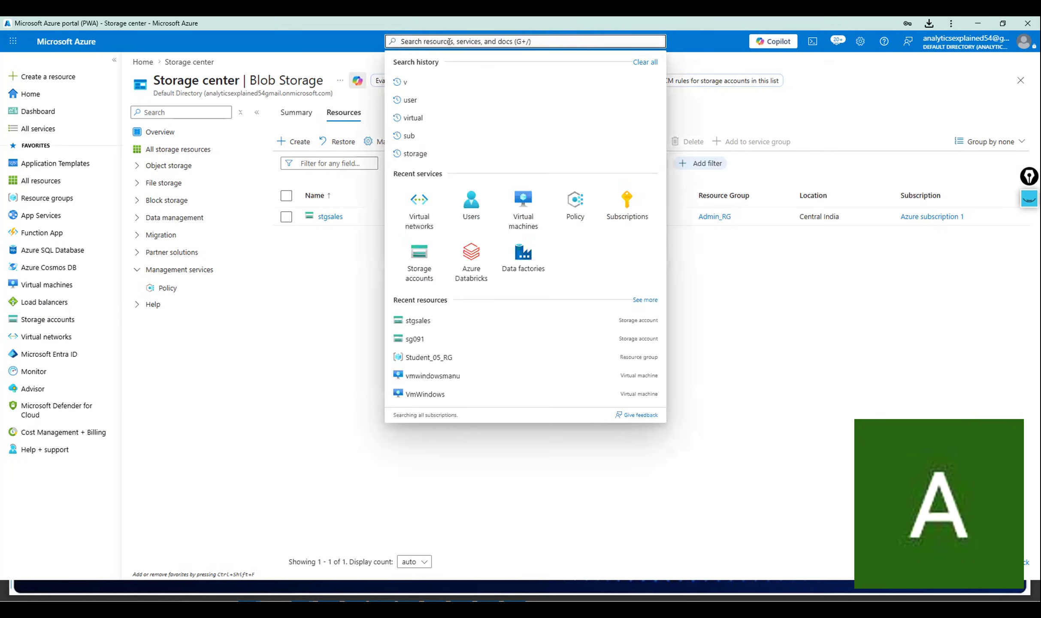
click(420, 259)
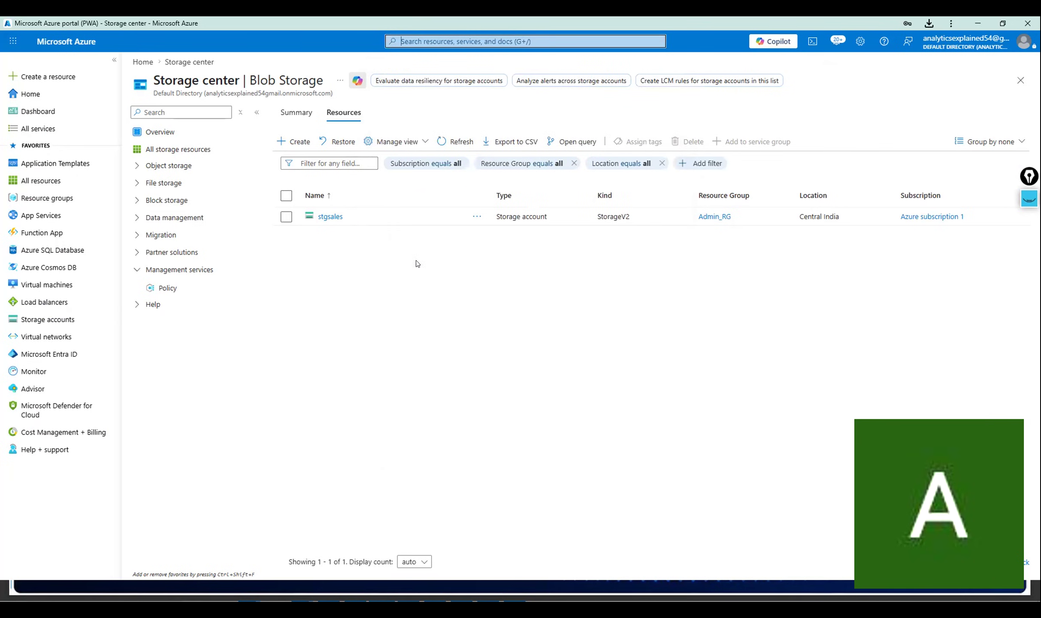
click(291, 138)
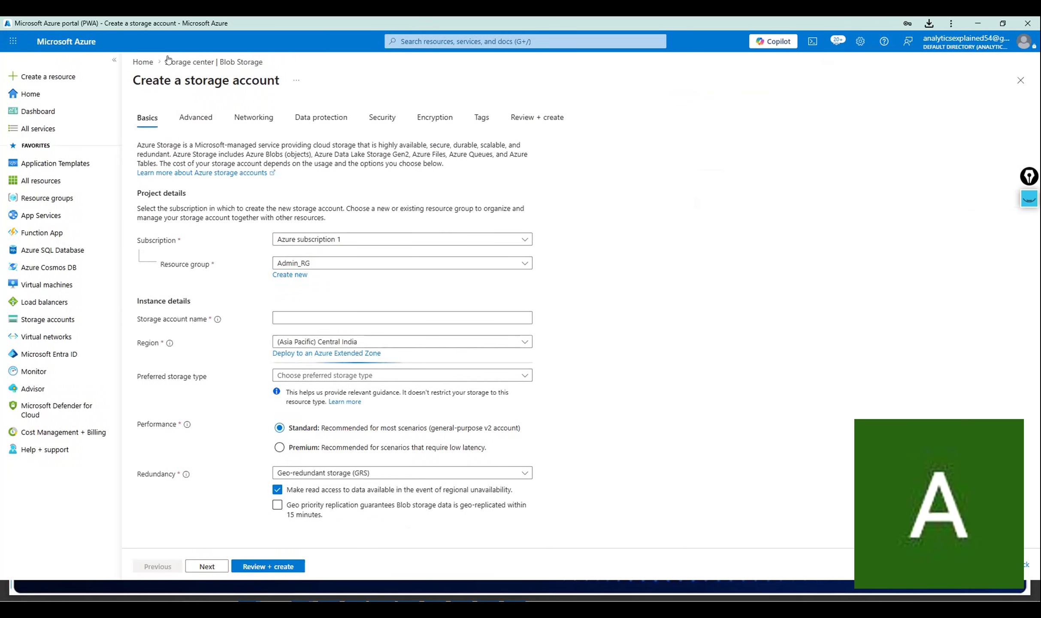
Reopen the storage accounts list and start a fresh Create a storage account form.
click(143, 62)
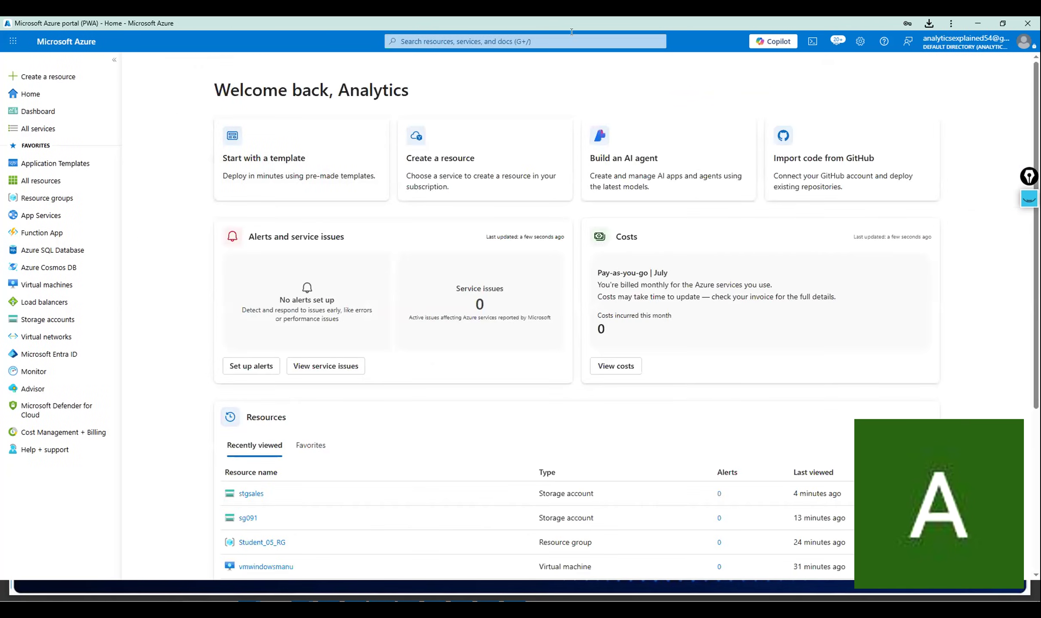
click(515, 41)
click(420, 259)
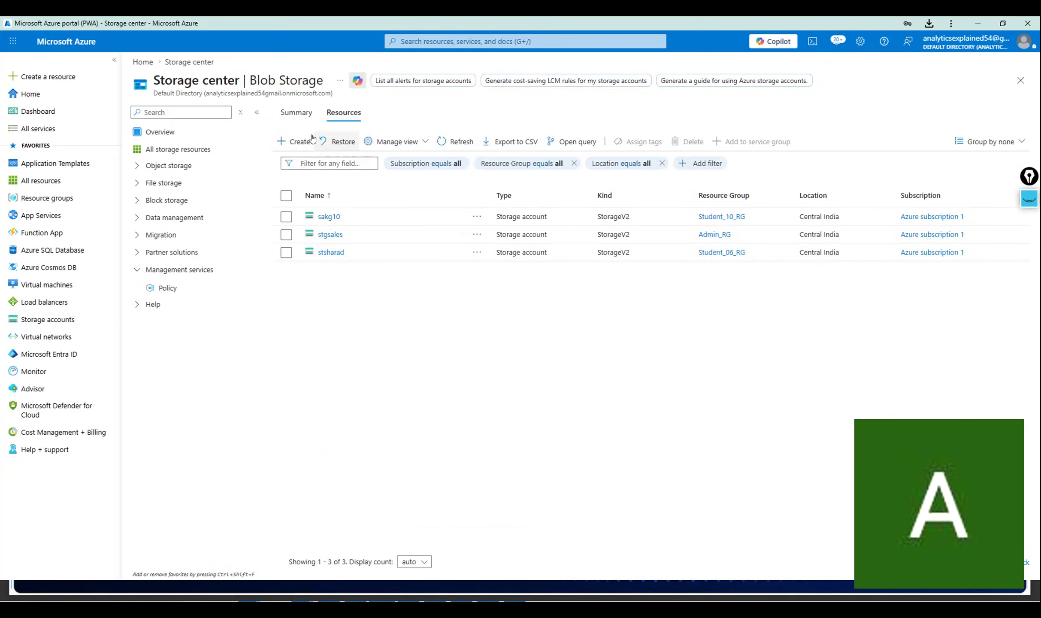
click(292, 142)
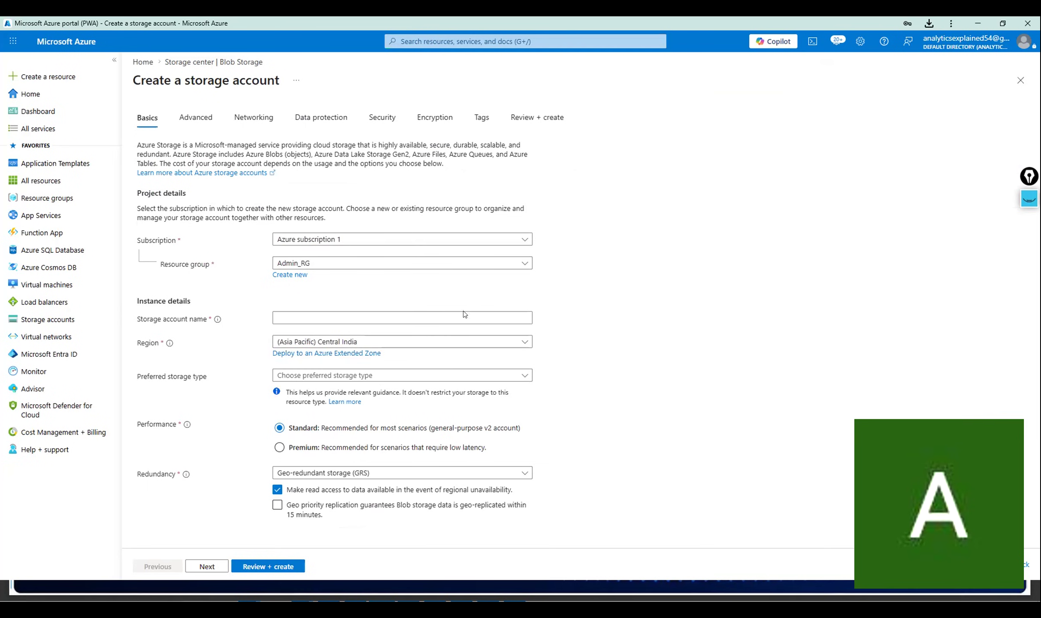
click(388, 41)
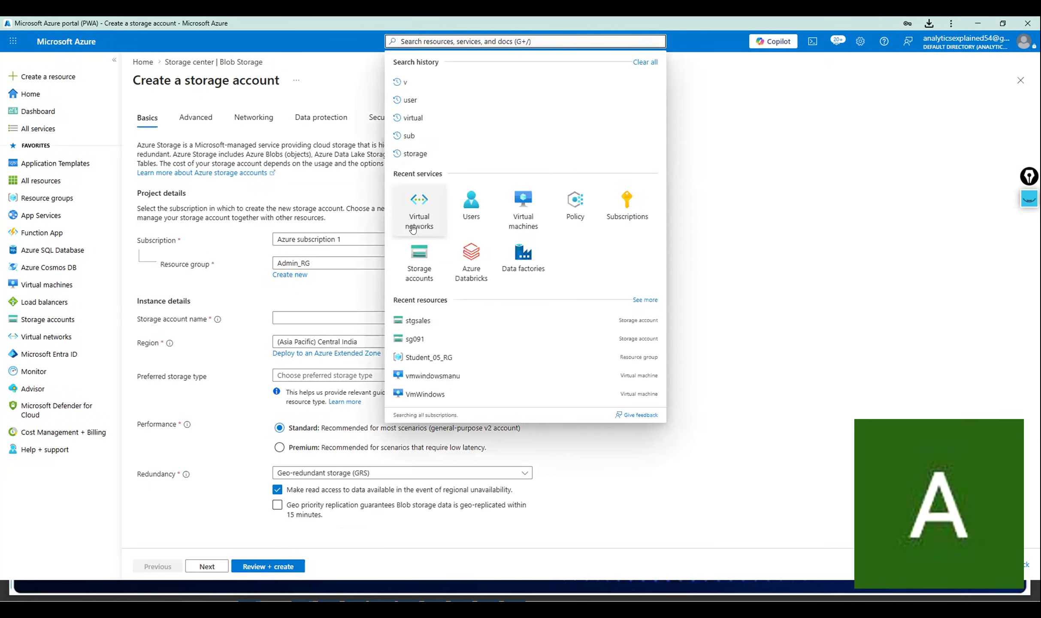
click(787, 259)
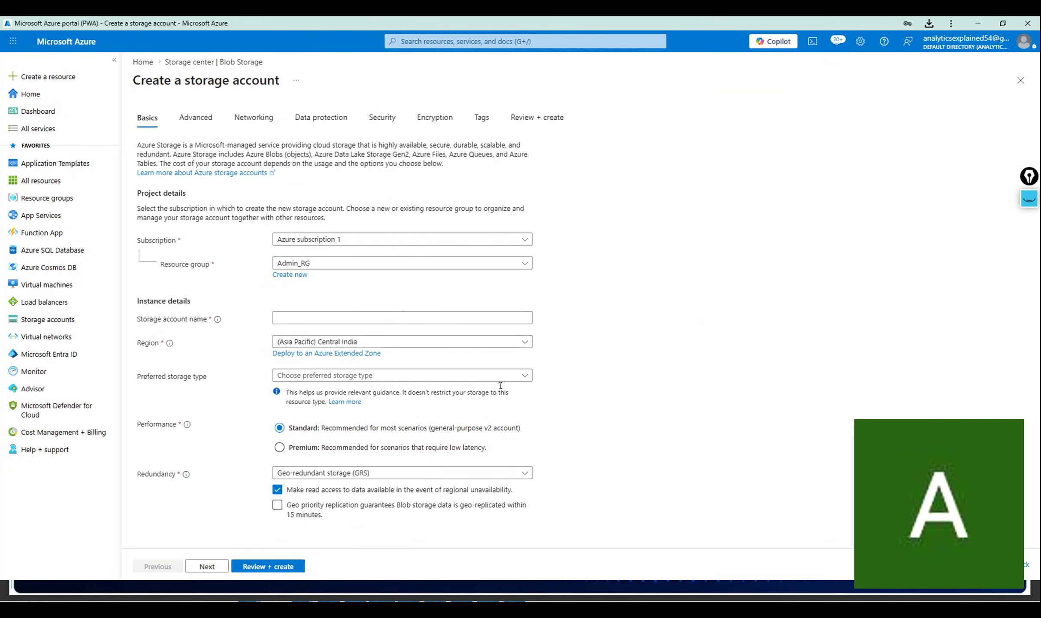
Set preferred storage type to Azure Blob Storage and redundancy to LRS, then go to the storage accounts list.
click(527, 376)
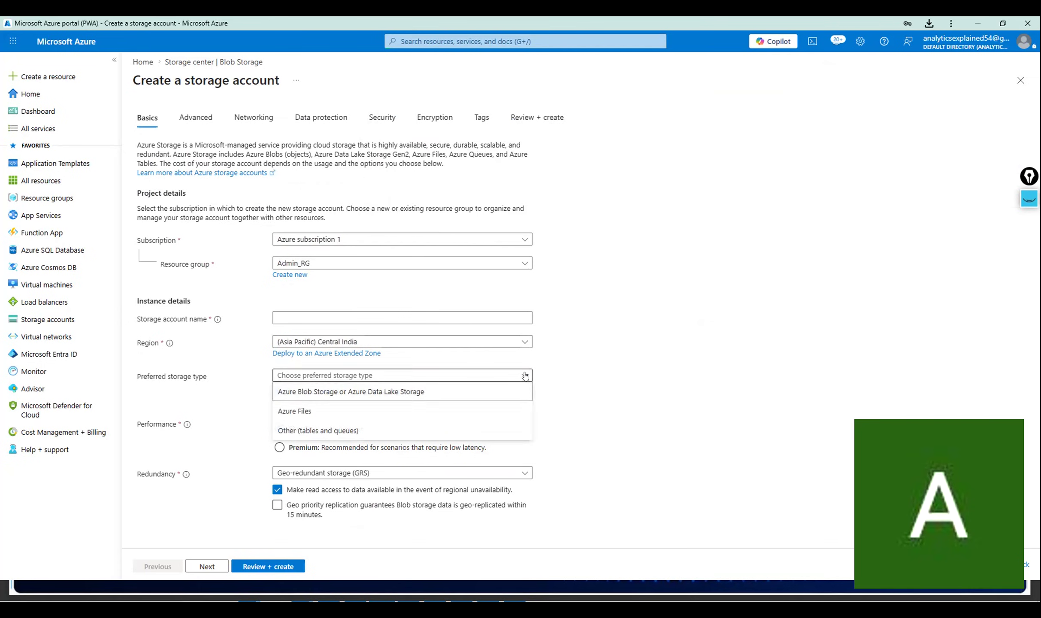
click(470, 388)
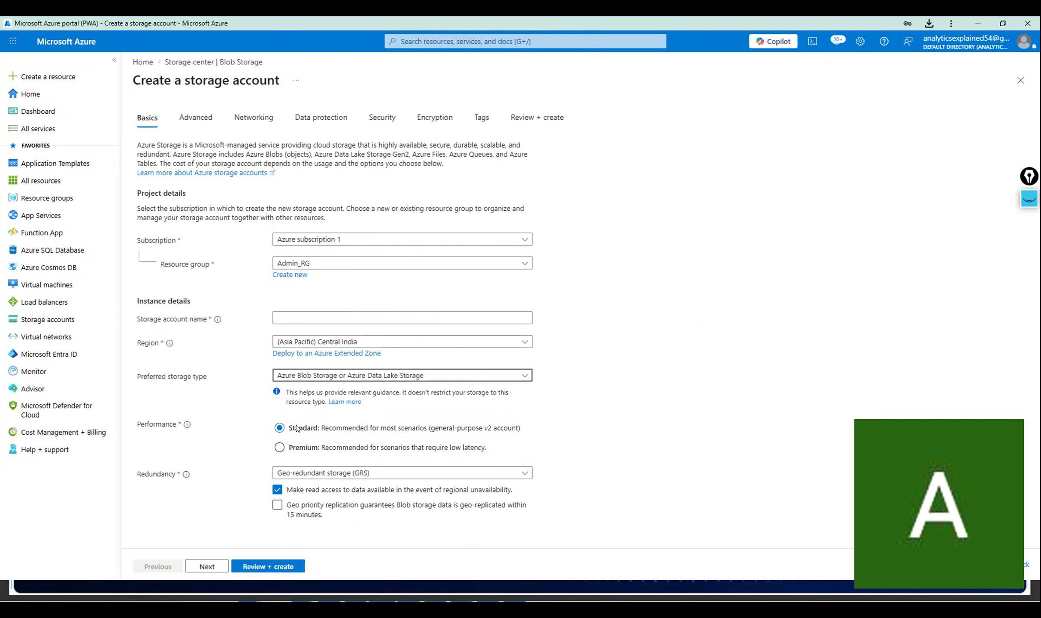
click(298, 474)
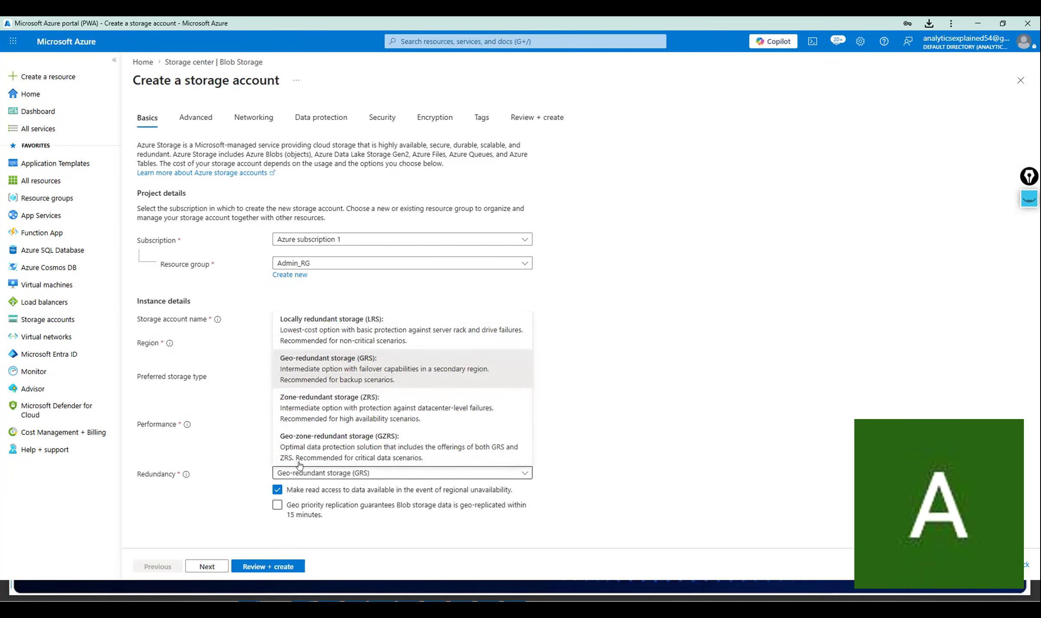
click(305, 328)
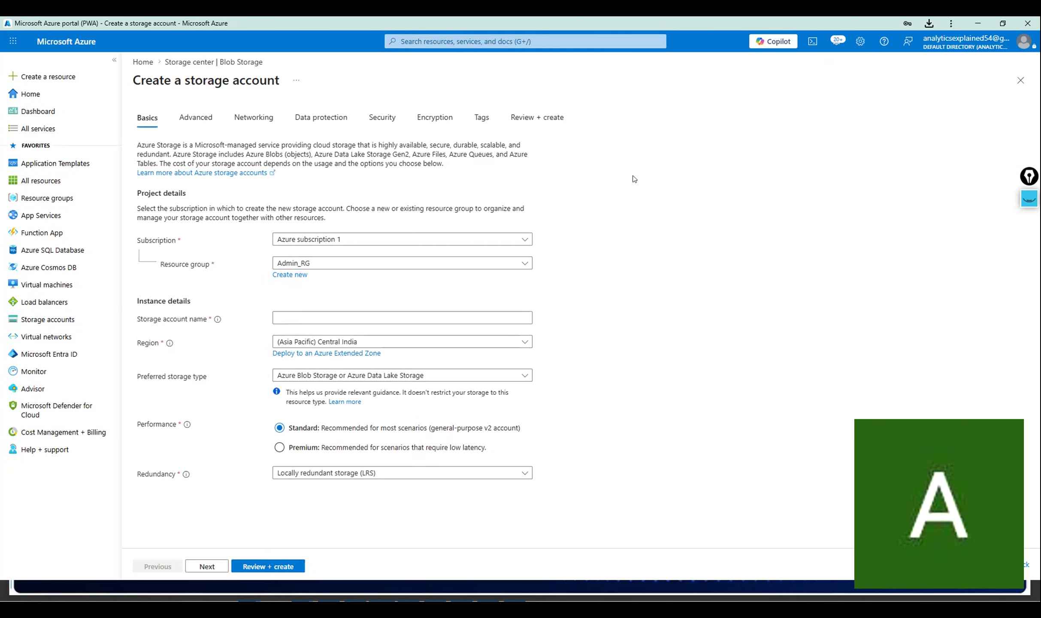
click(435, 41)
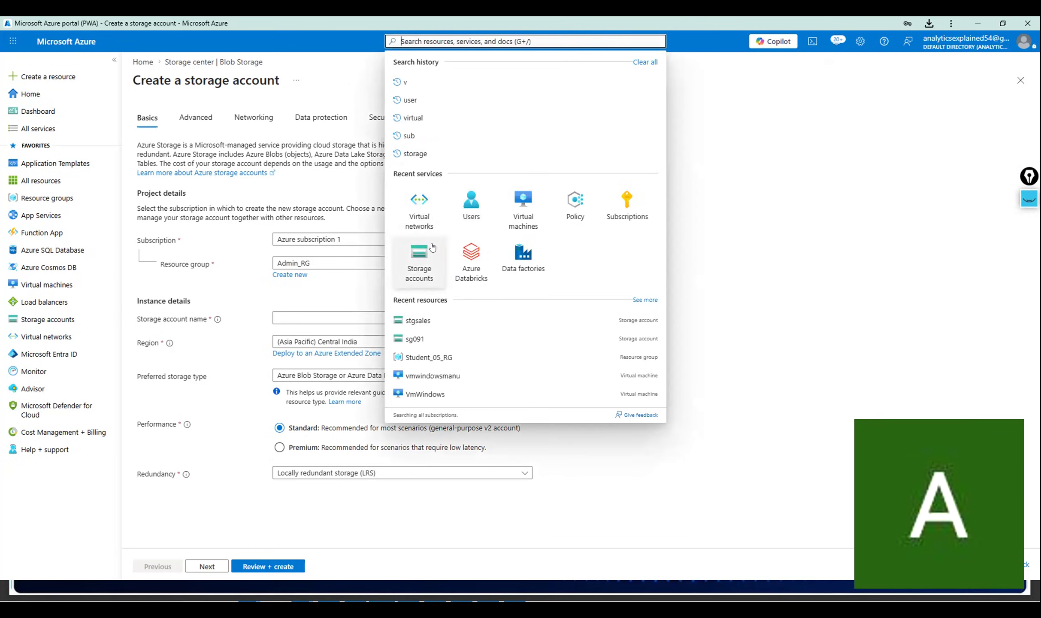
click(412, 263)
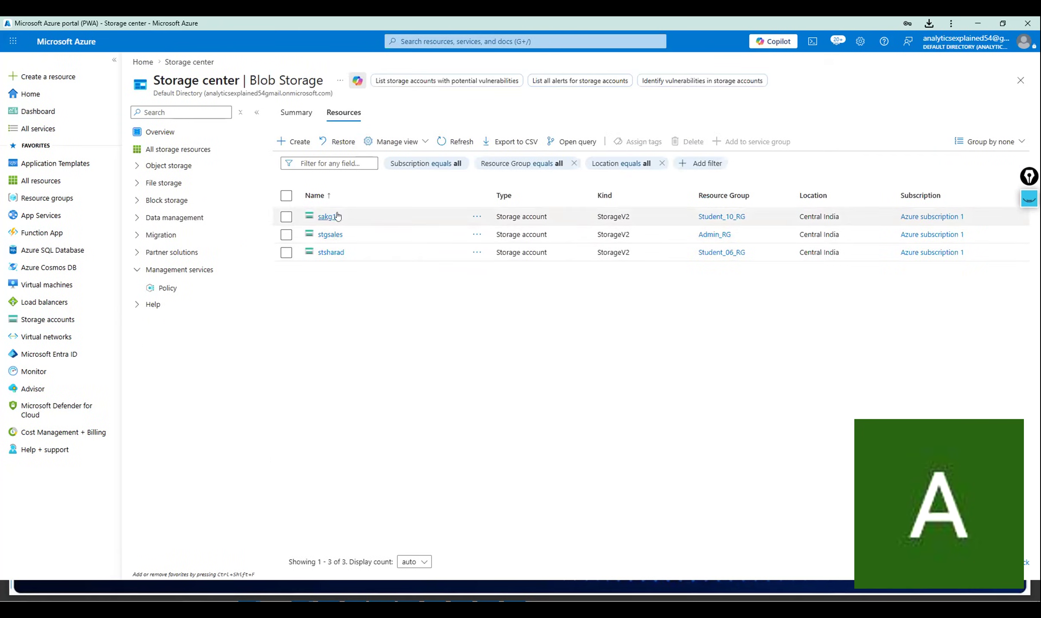
click(338, 253)
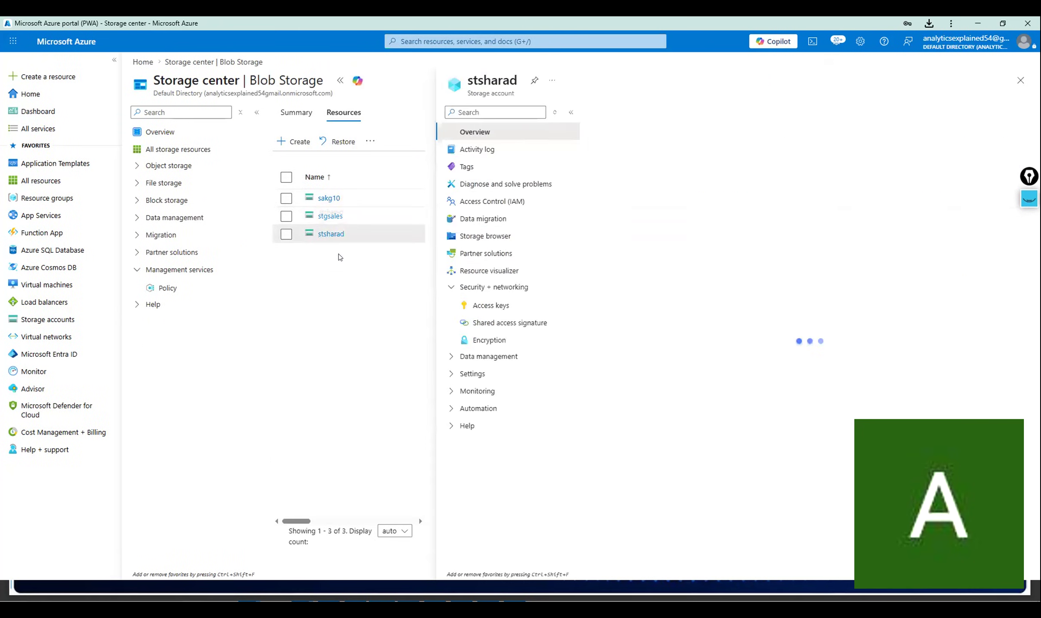
click(489, 109)
text(con)
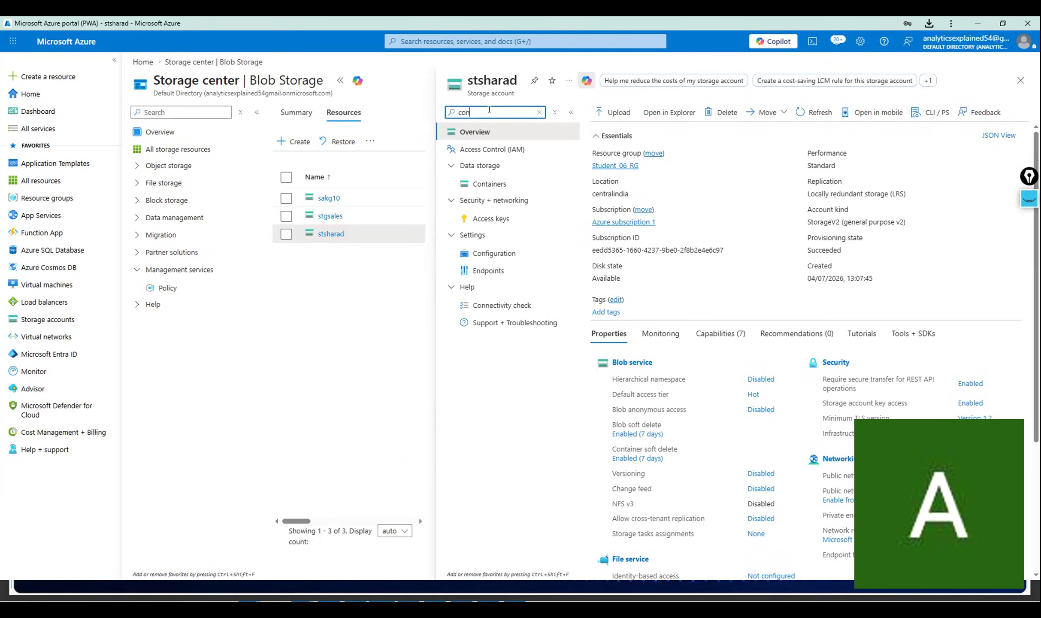
click(485, 182)
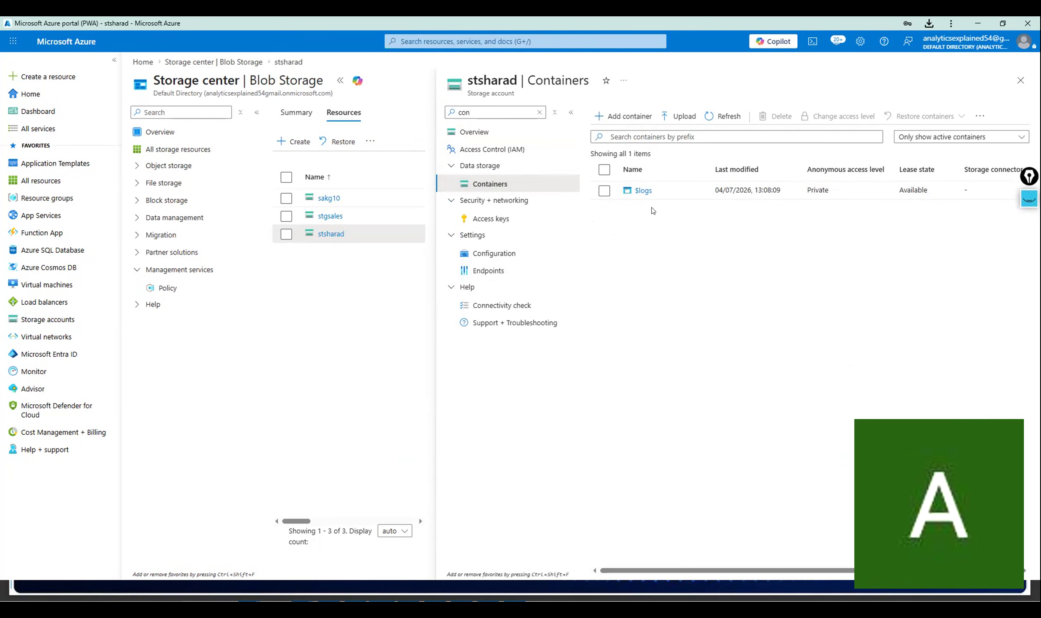
click(1021, 81)
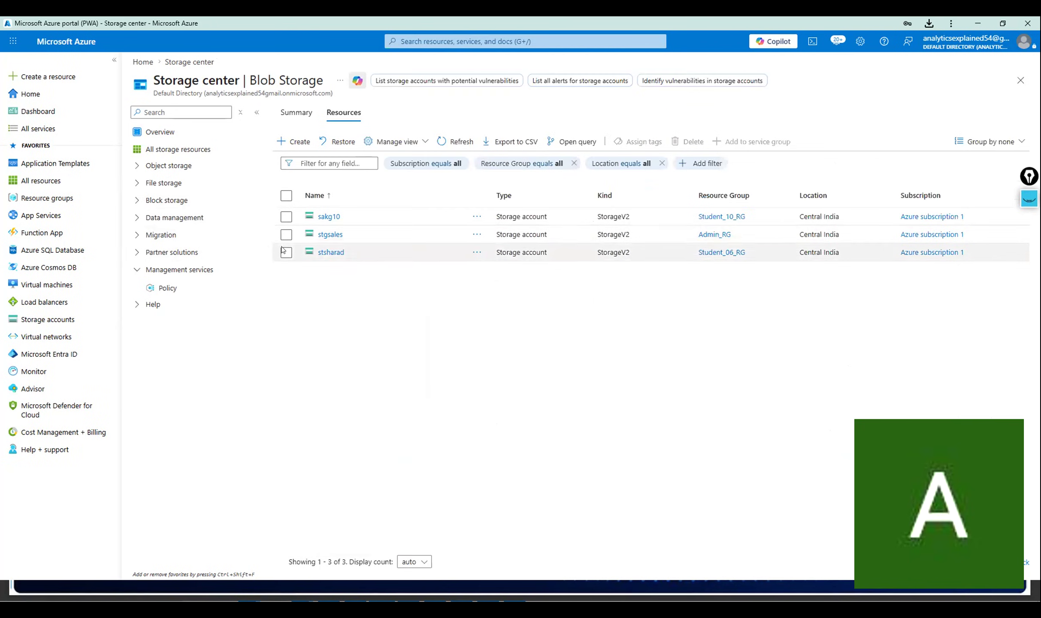
Open stgsales, filter its menu with 'co' to reach Containers, and start adding a container.
click(330, 234)
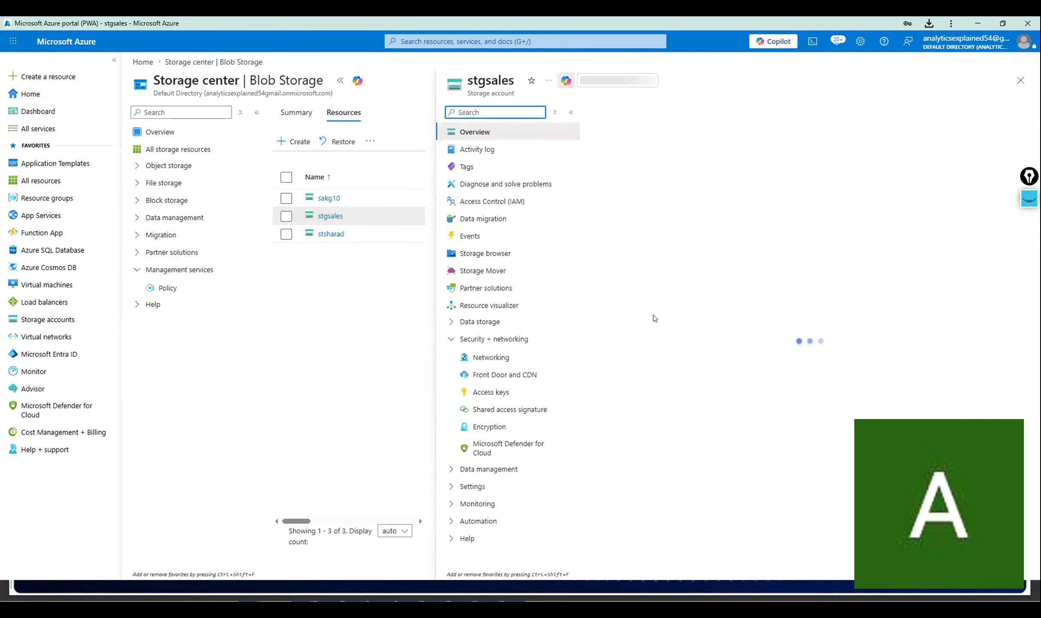
click(483, 108)
text(co)
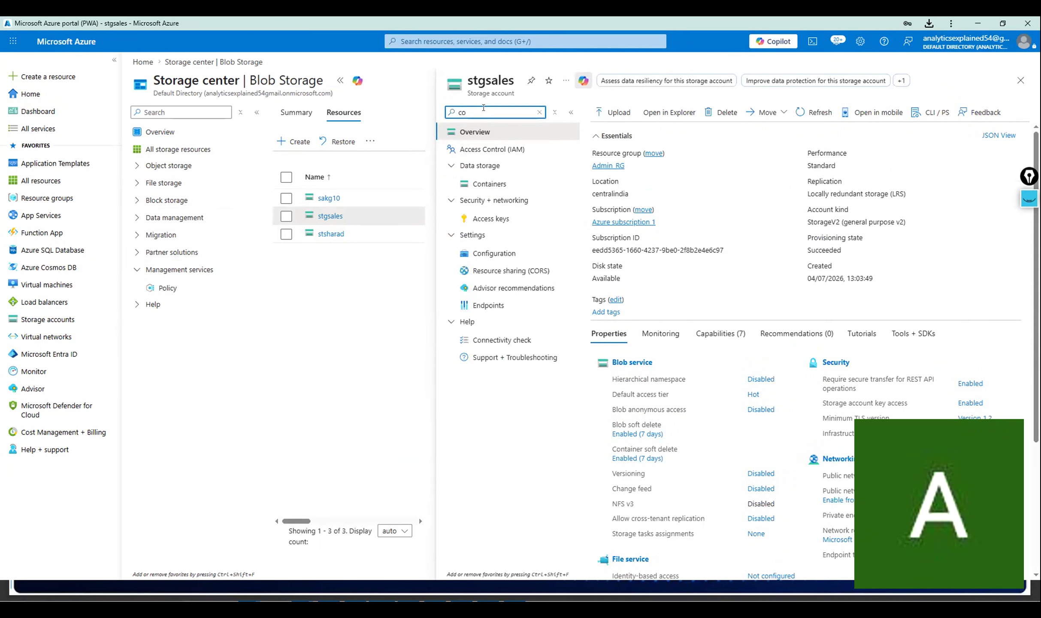
click(488, 184)
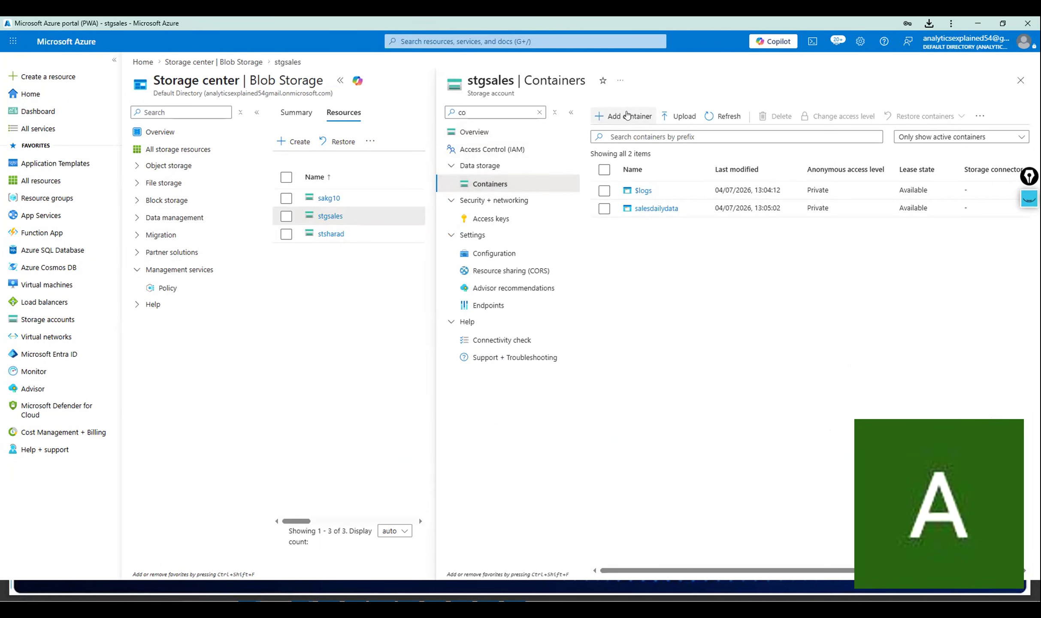
click(627, 115)
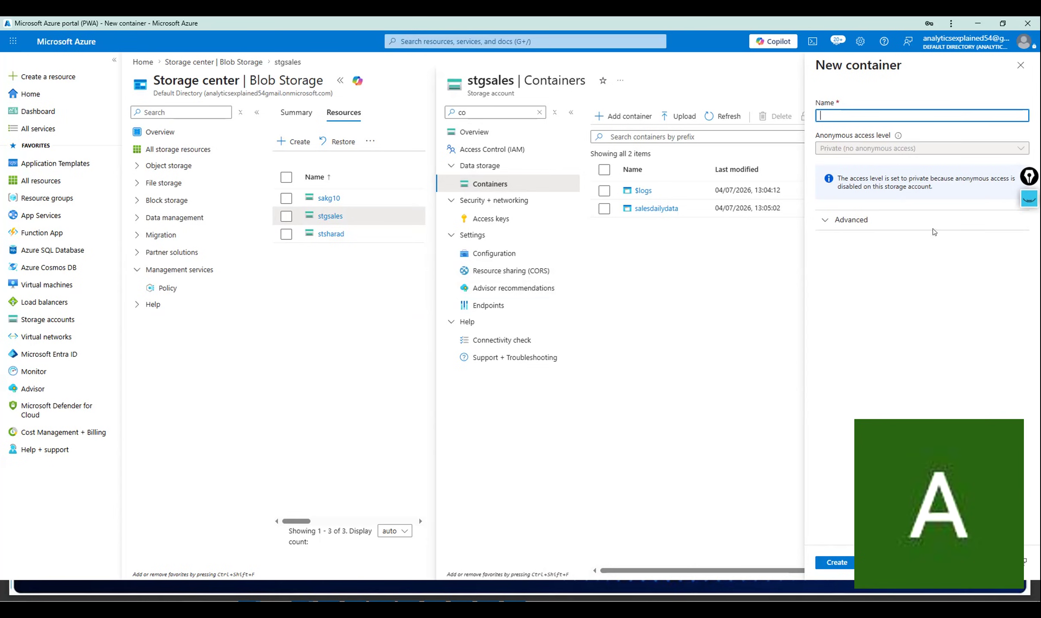
Check the Advanced encryption scope options, then close the New container form without creating a container.
click(848, 220)
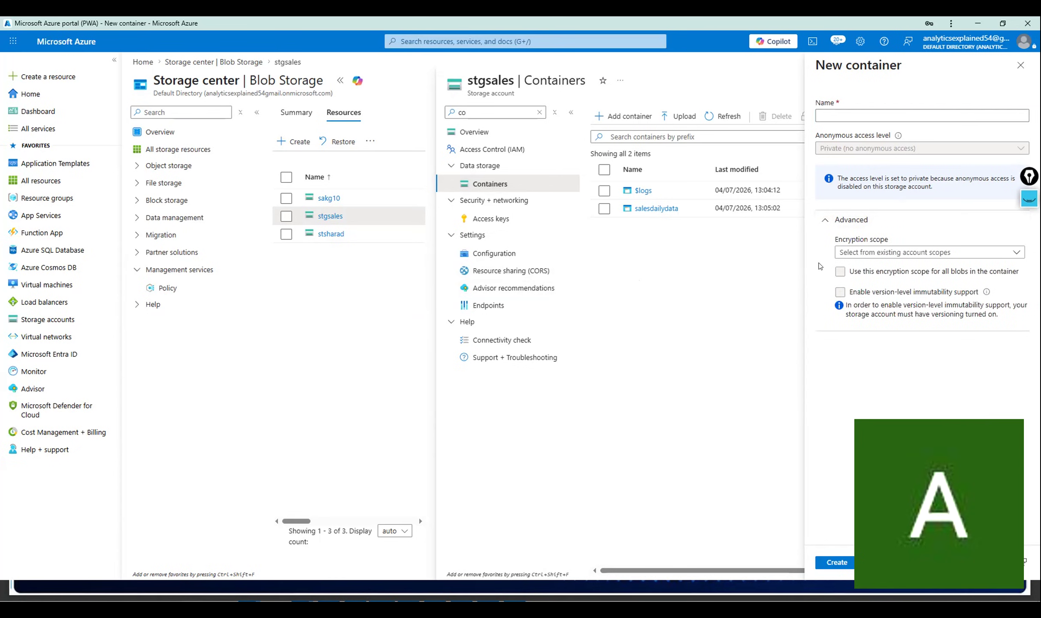
click(846, 256)
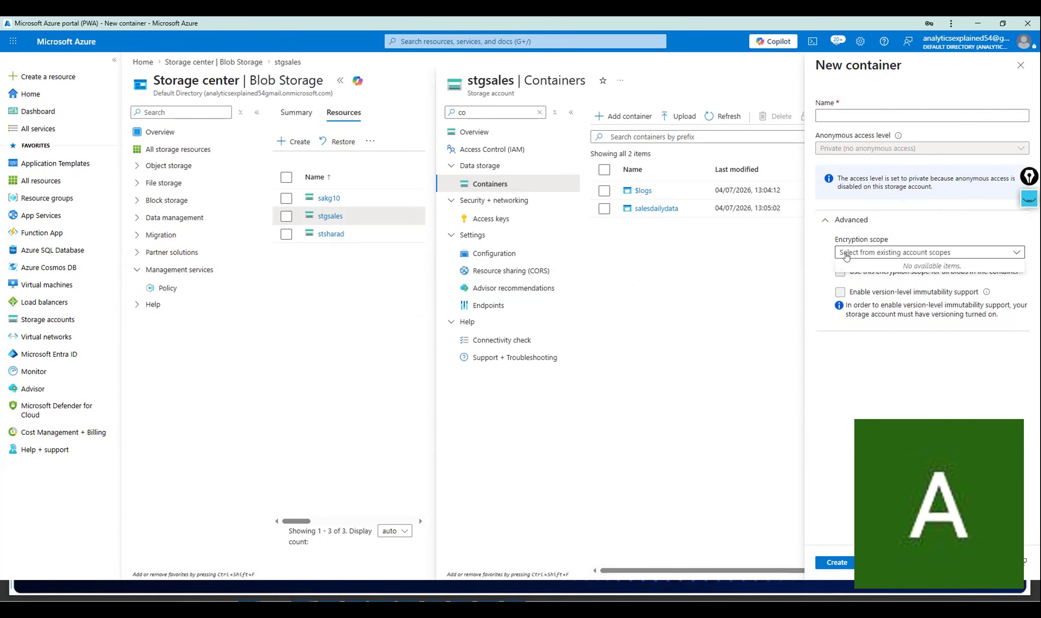
click(813, 270)
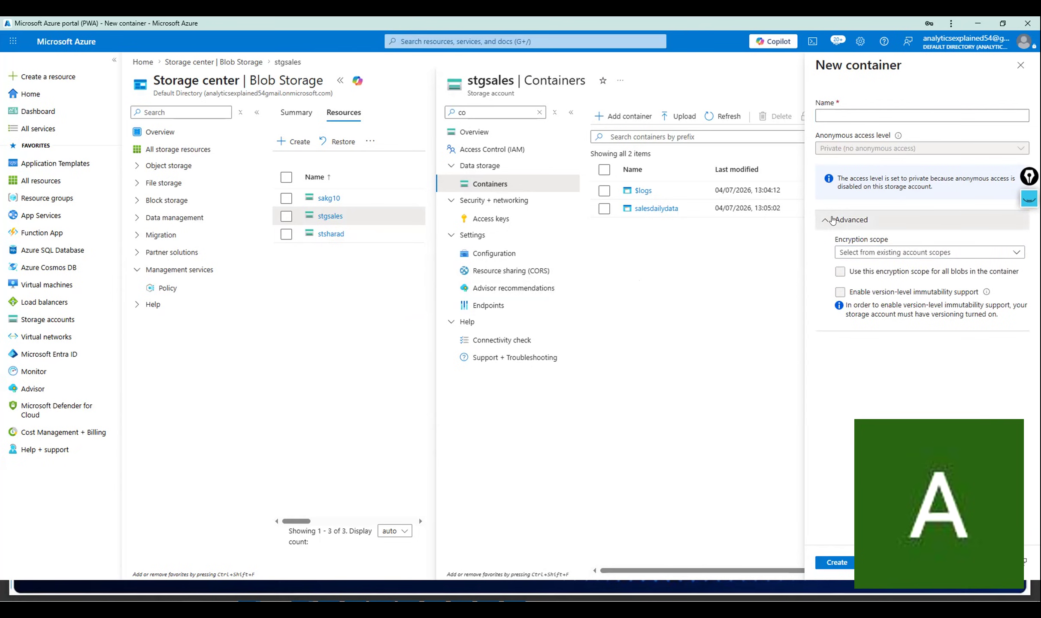
click(832, 221)
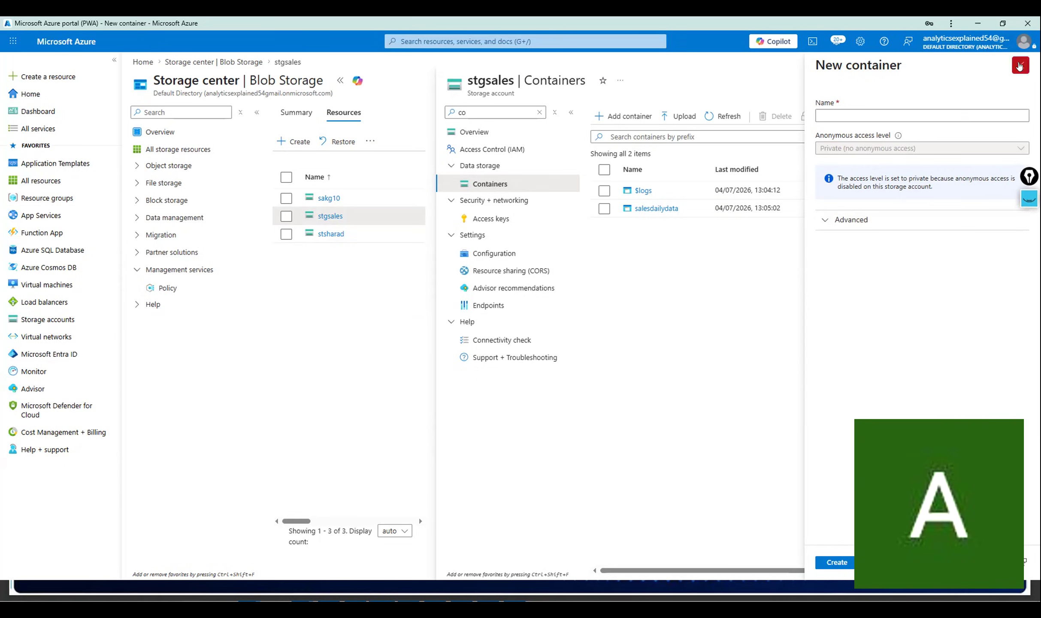
click(1021, 65)
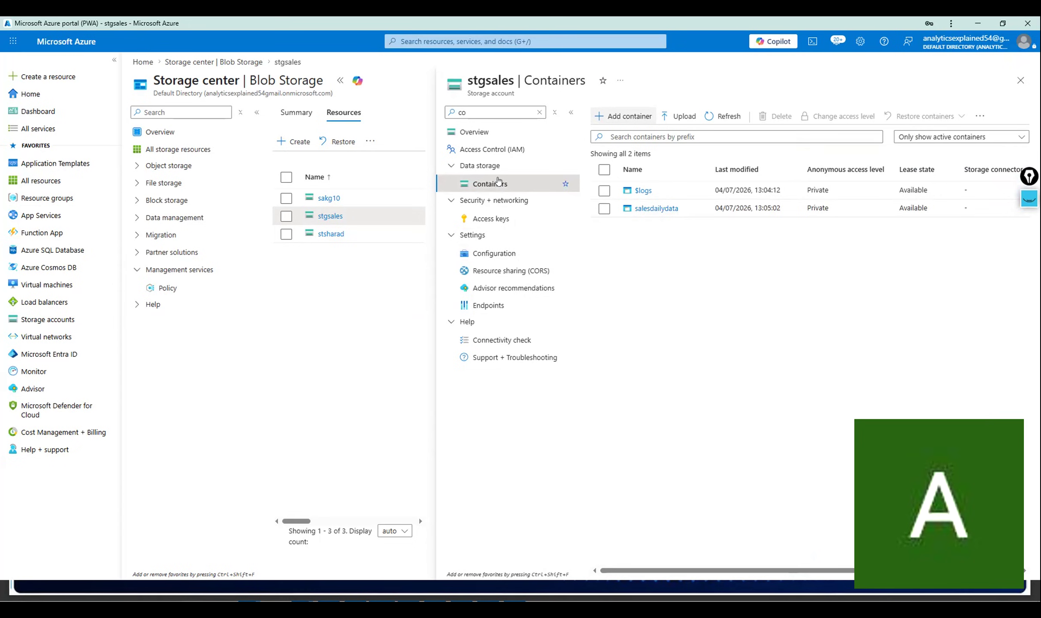
Replace the stgsales menu filter text with 'com'.
double_click(452, 112)
key(BackSpace)
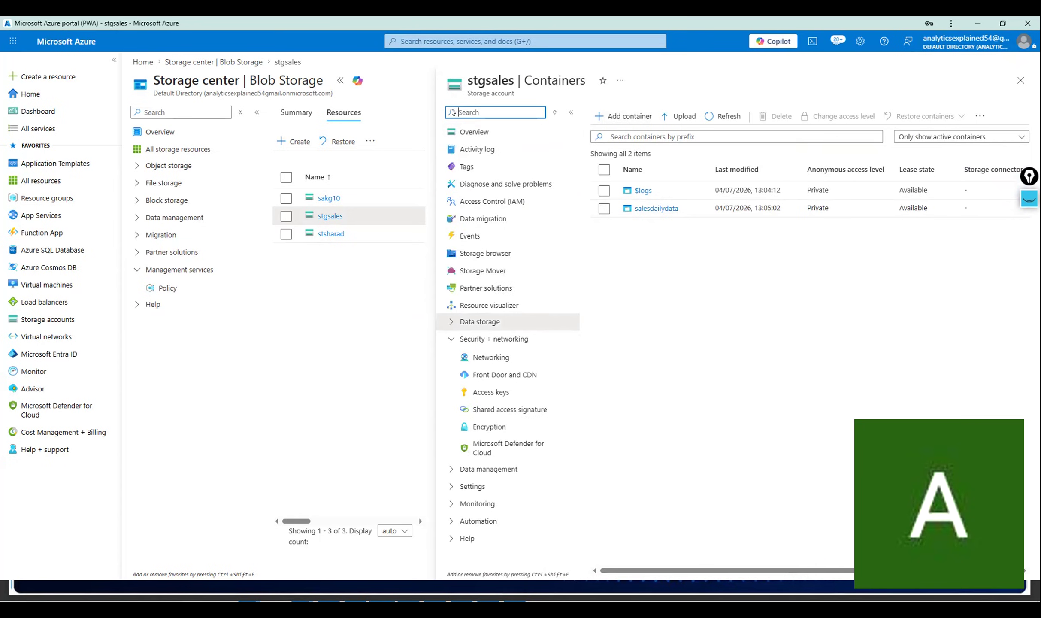
text(com)
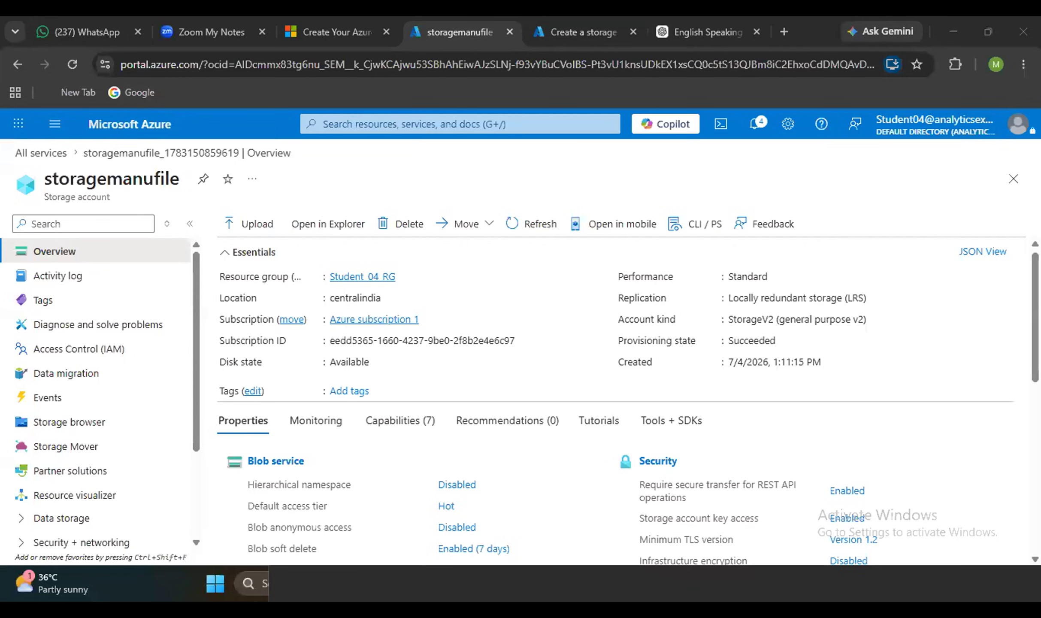
Go to the storagemanufile storage account from the storage accounts list.
click(1006, 174)
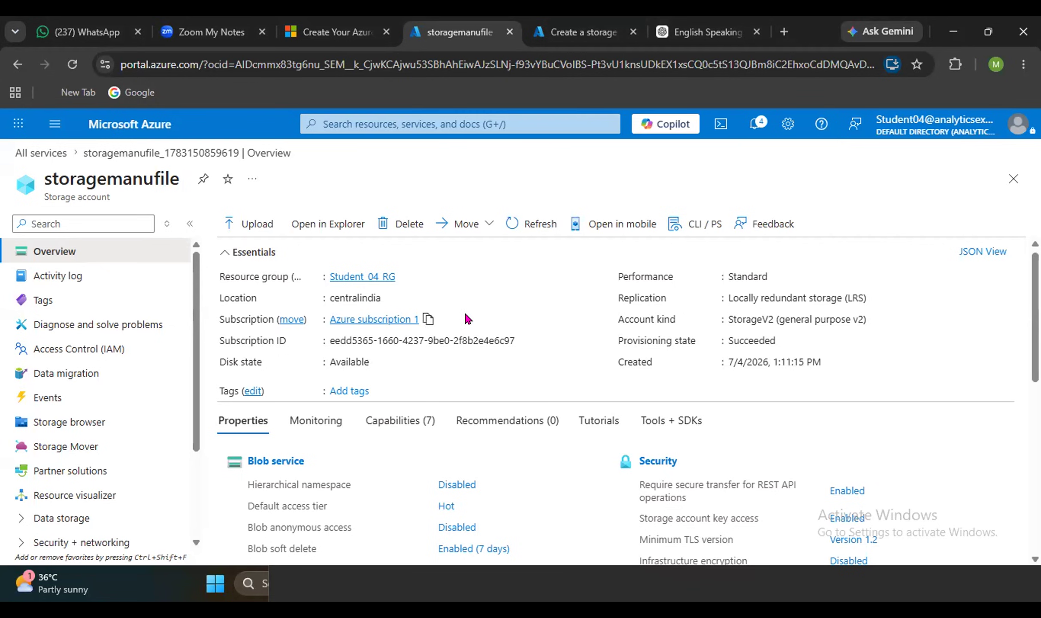
click(377, 114)
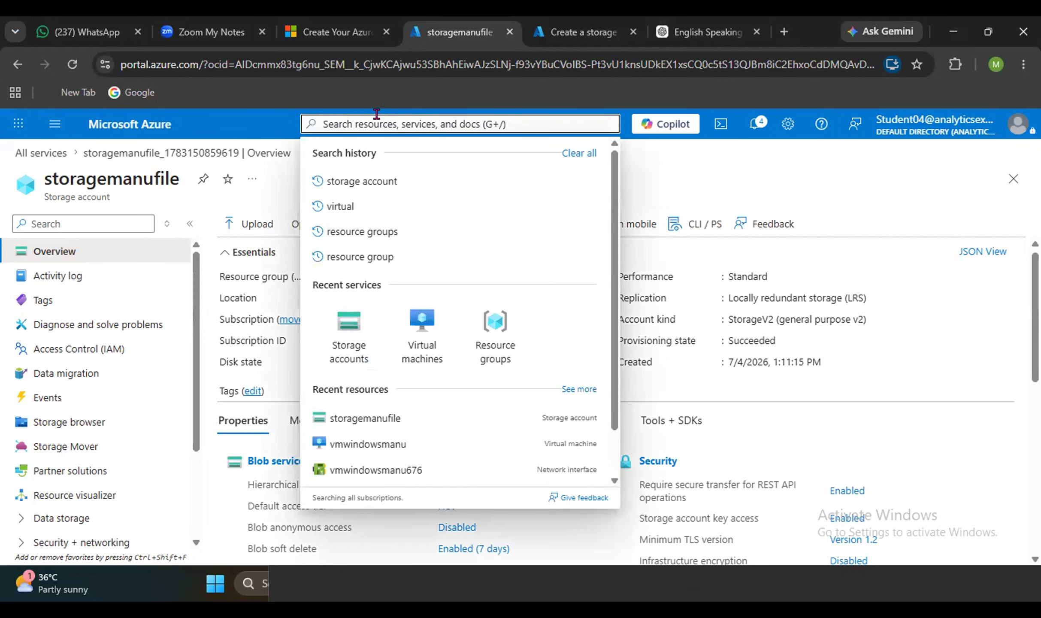
click(379, 180)
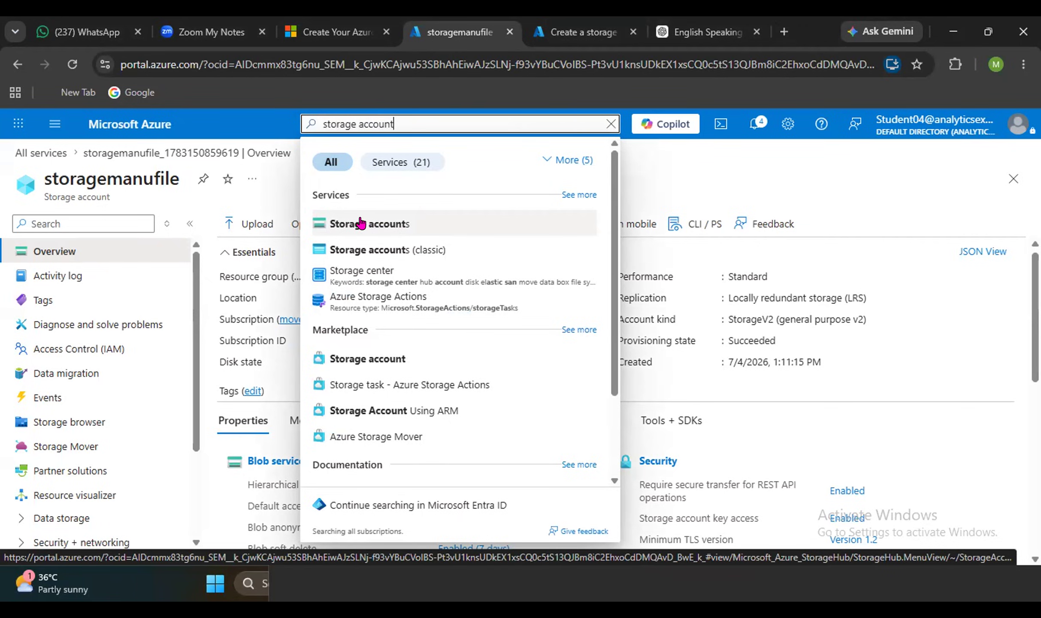
click(367, 222)
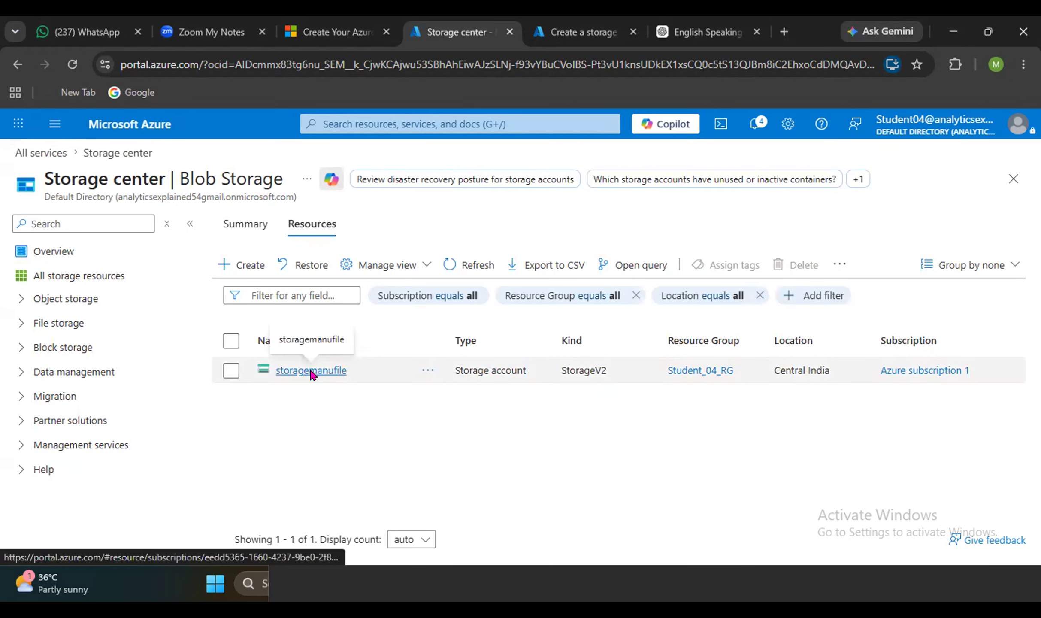
click(310, 371)
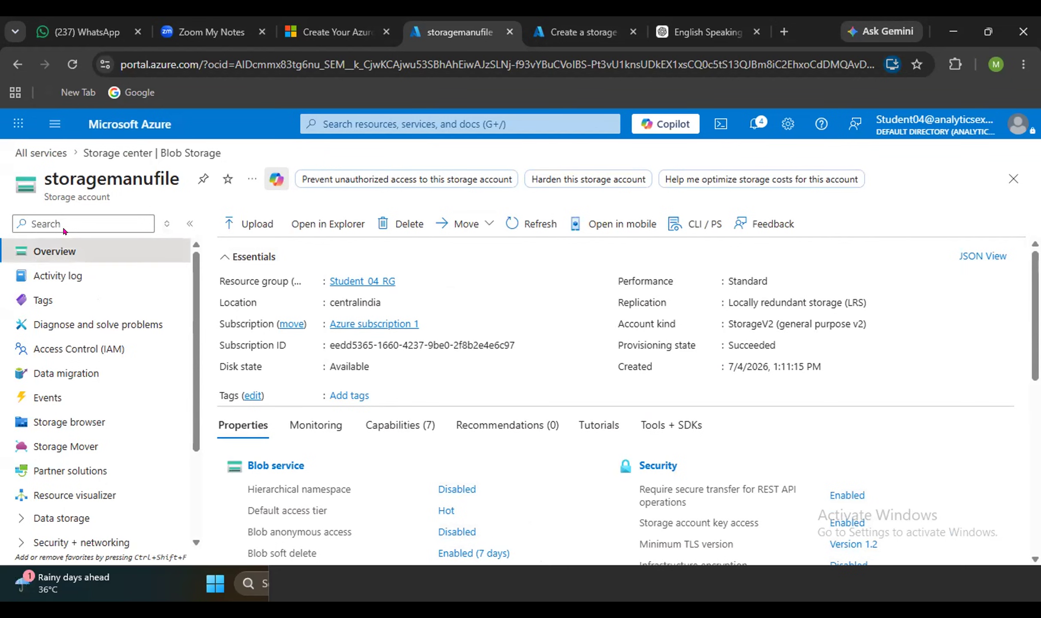
Filter the account menu by 'container' and start a new container in storagemanufile.
click(58, 214)
text(container)
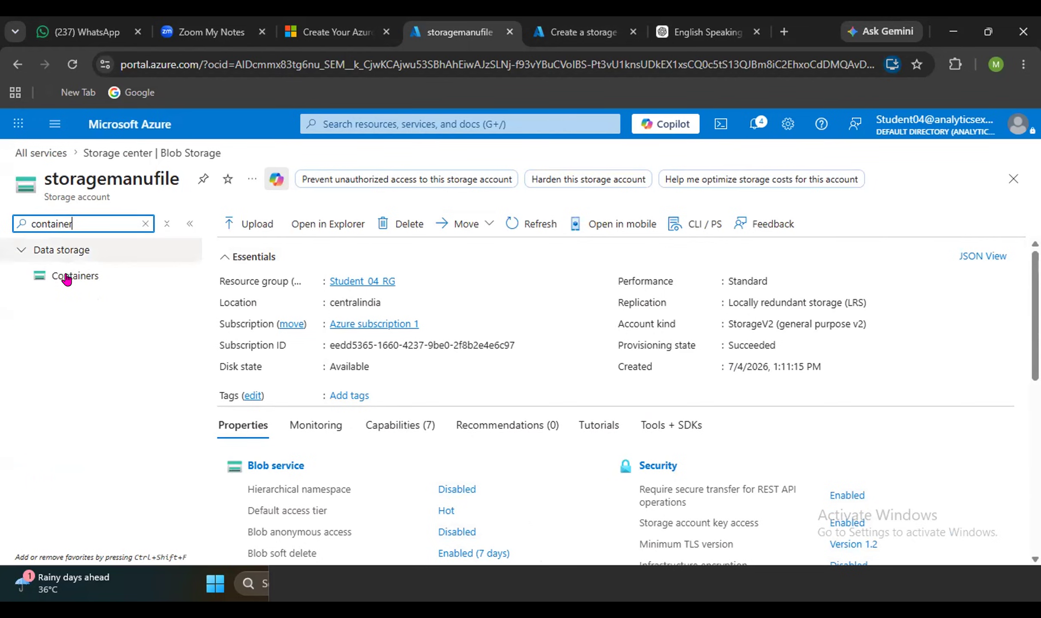
click(66, 277)
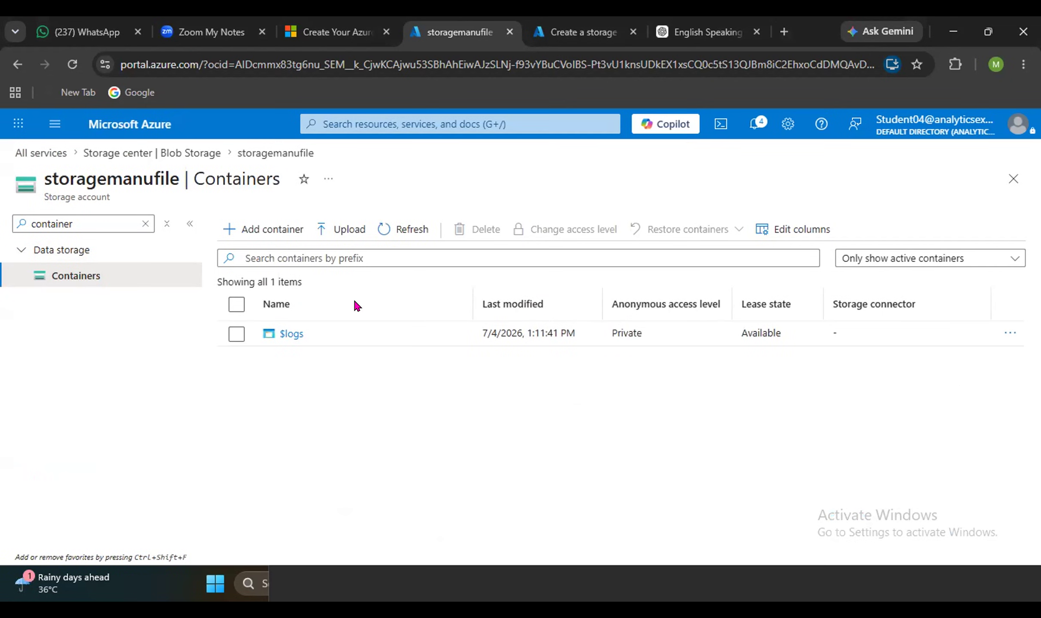
click(253, 230)
Name the new container salesdata, create it, and open its empty blob list.
click(764, 229)
text(manu)
key(BackSpace)
key(BackSpace)
key(BackSpace)
key(BackSpace)
text(salesdata)
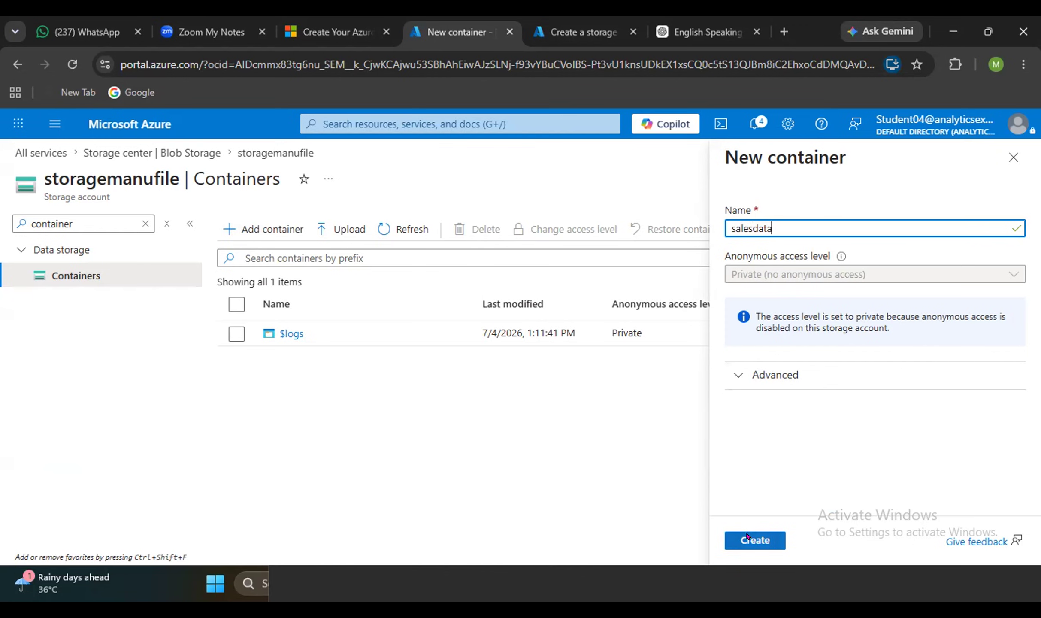
click(747, 537)
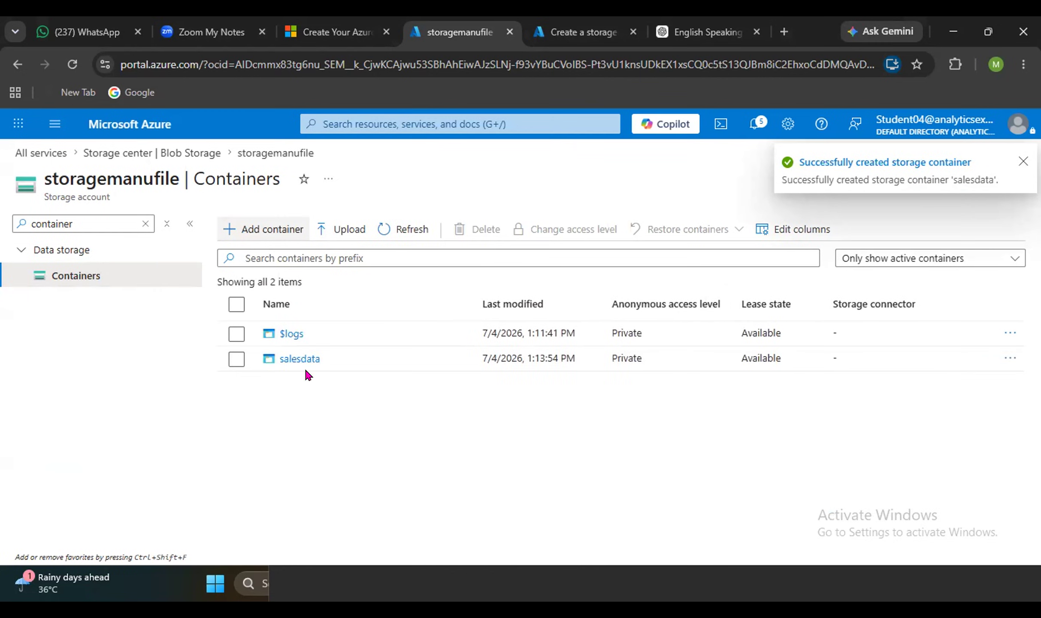
click(285, 358)
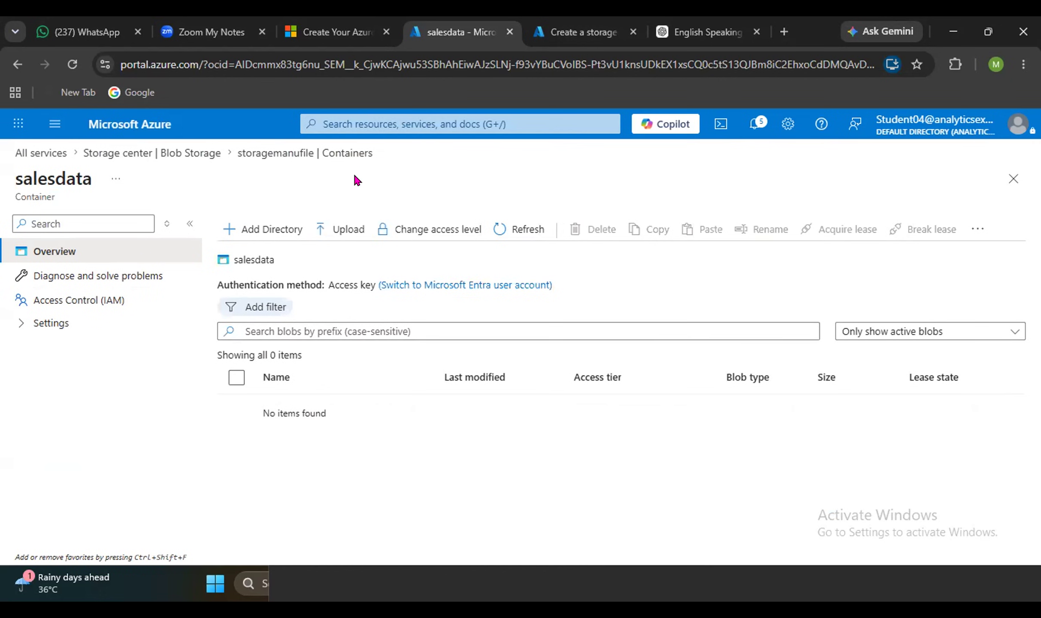
Upload sales_data_03142026.csv from Power BI Project > Azure into salesdata, with overwrite enabled.
click(336, 227)
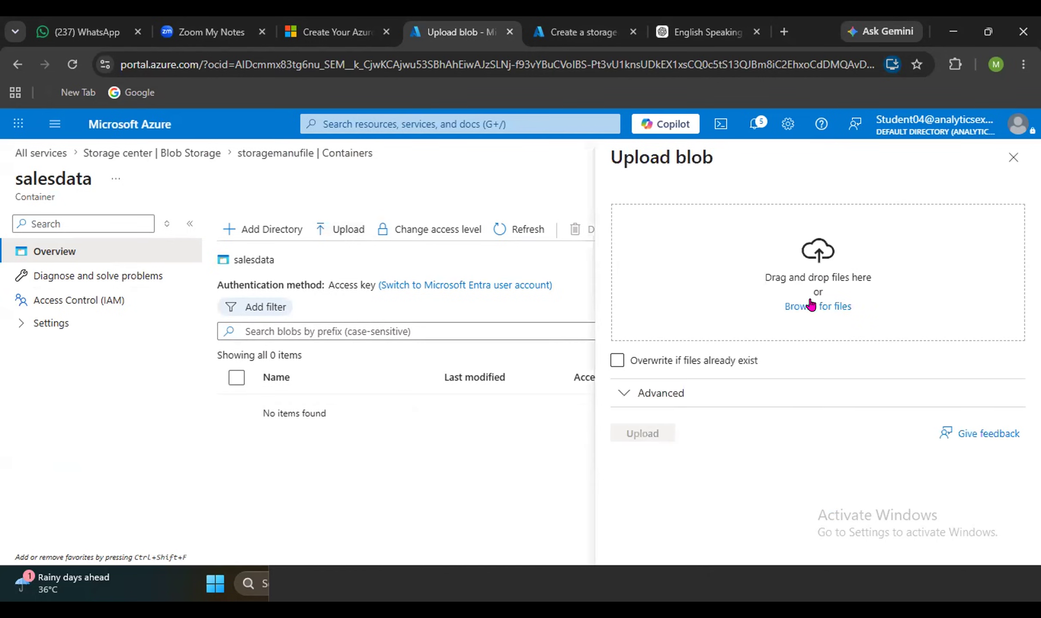
click(810, 304)
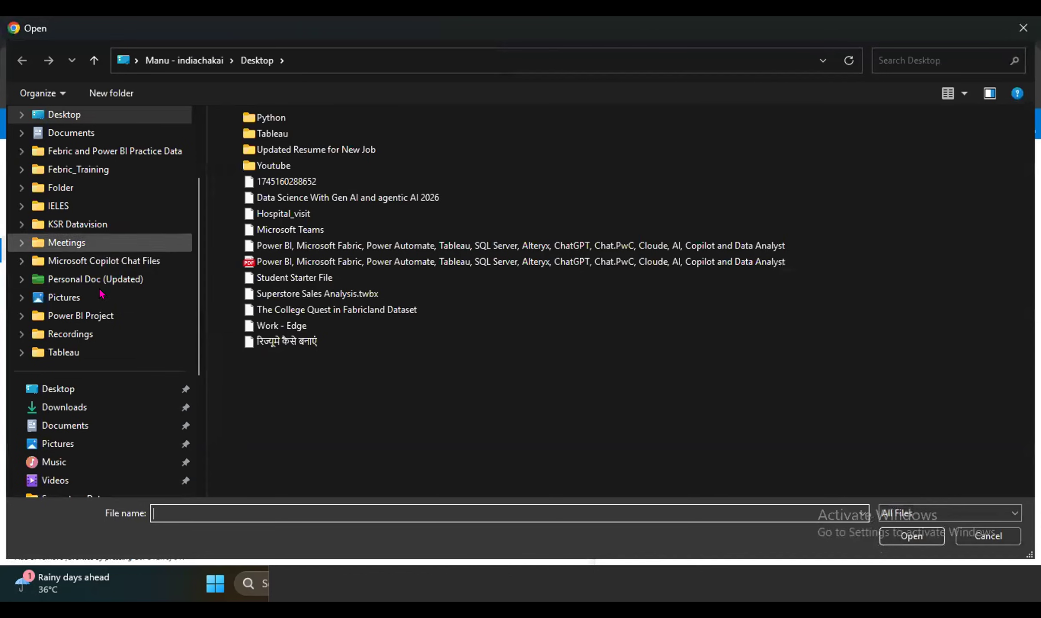
scroll(100, 289, down, 2)
click(92, 207)
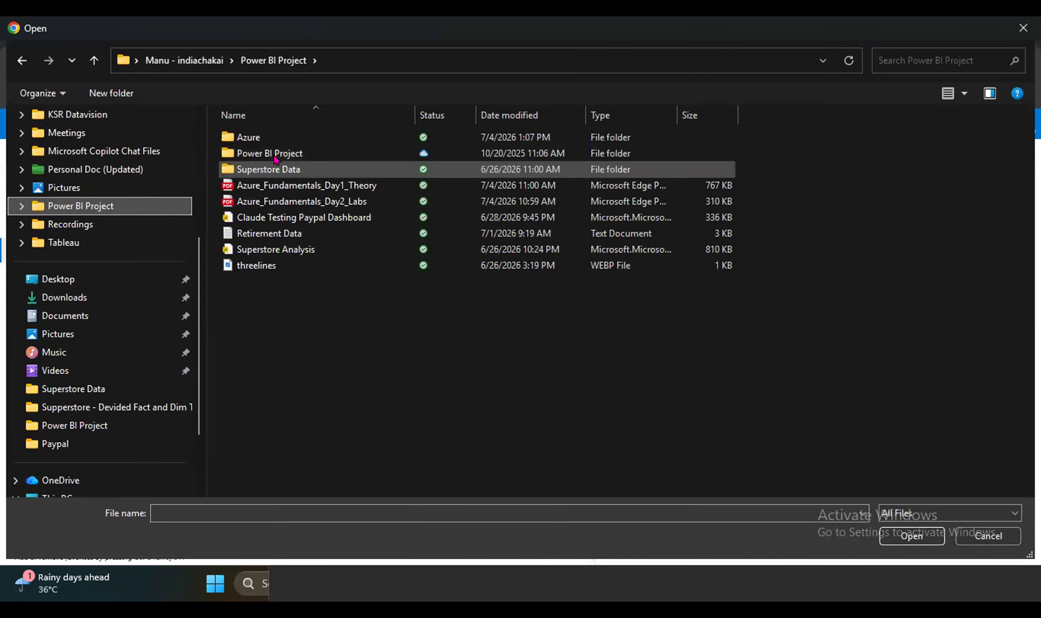
double_click(264, 137)
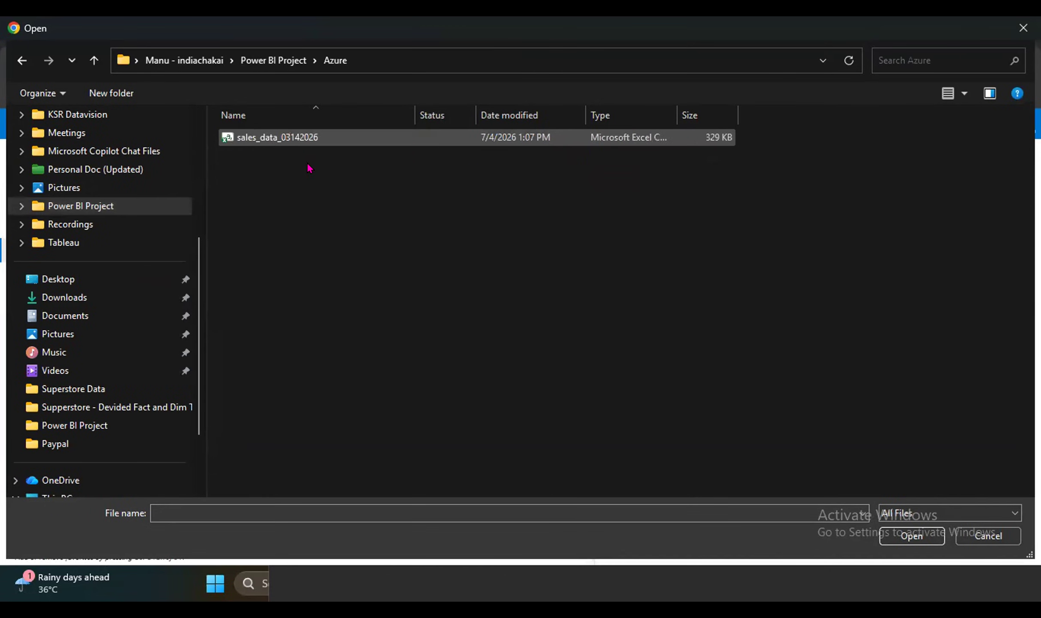
click(282, 143)
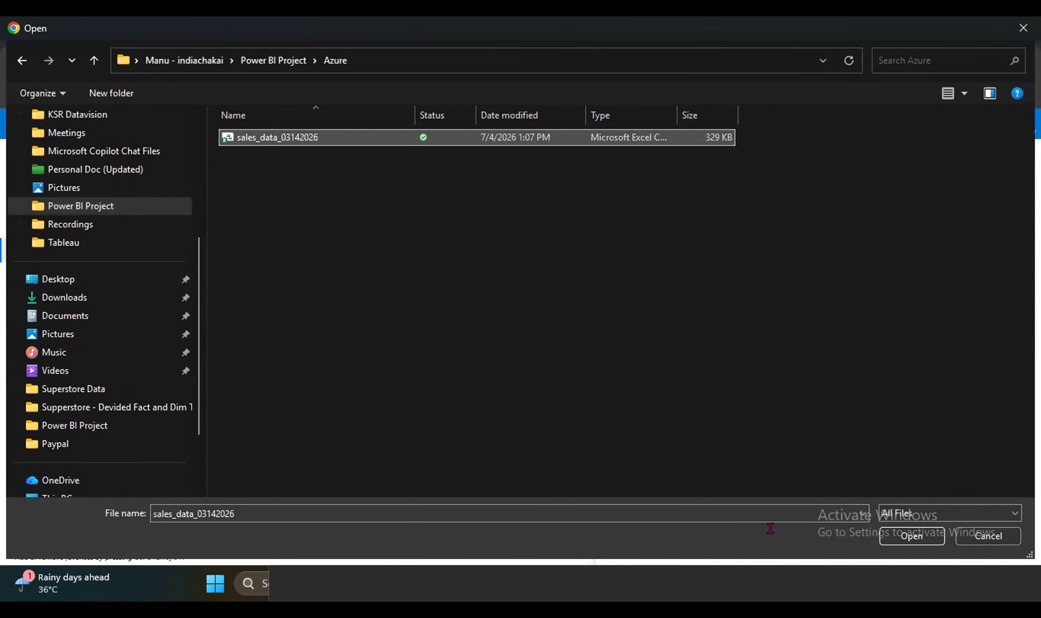
click(912, 536)
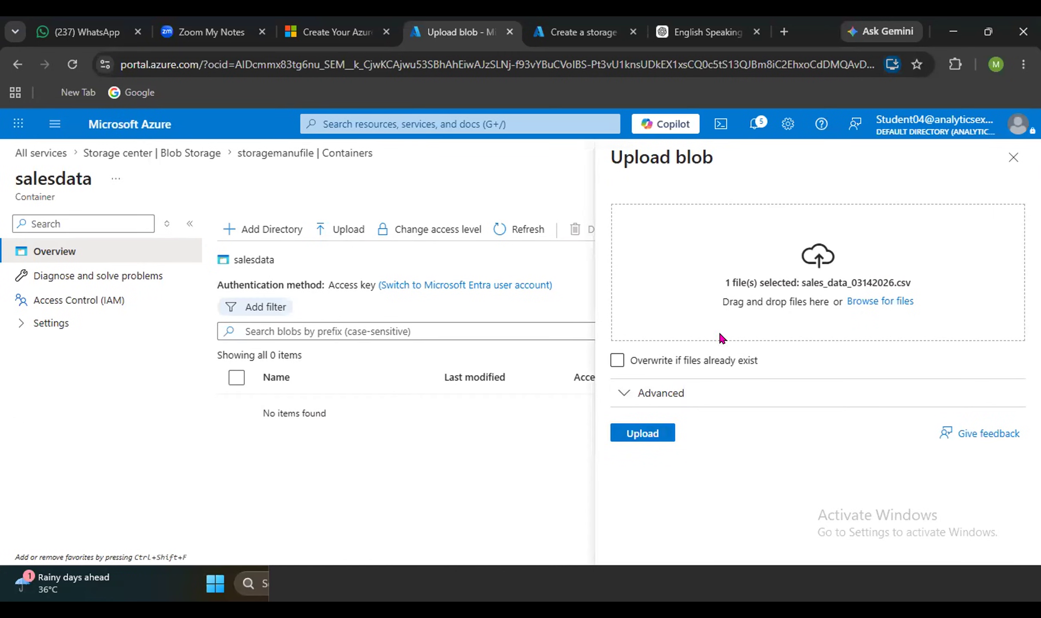
click(617, 360)
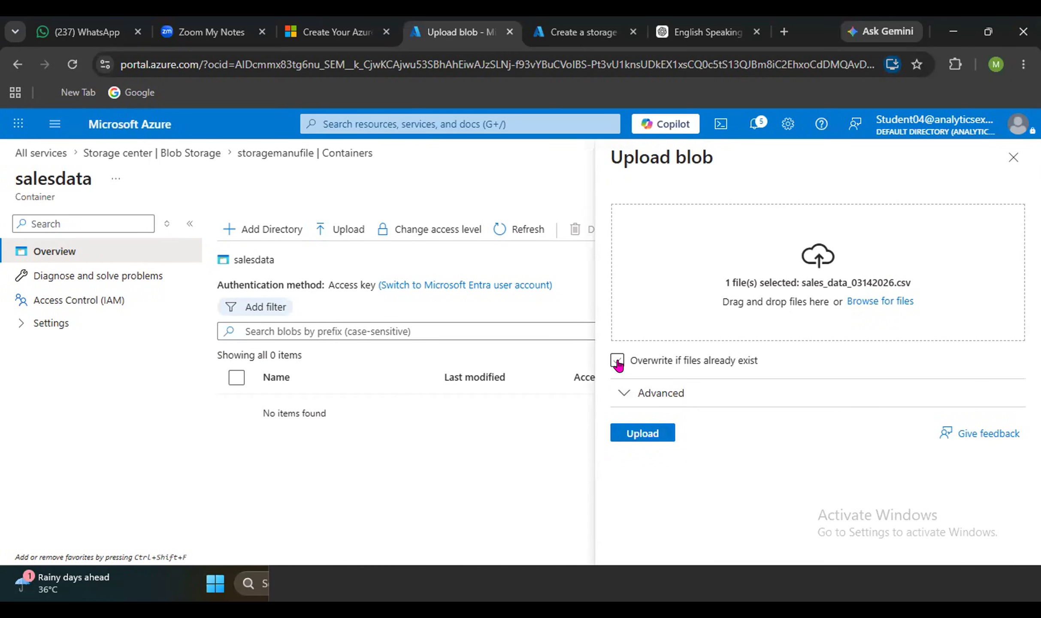
click(641, 434)
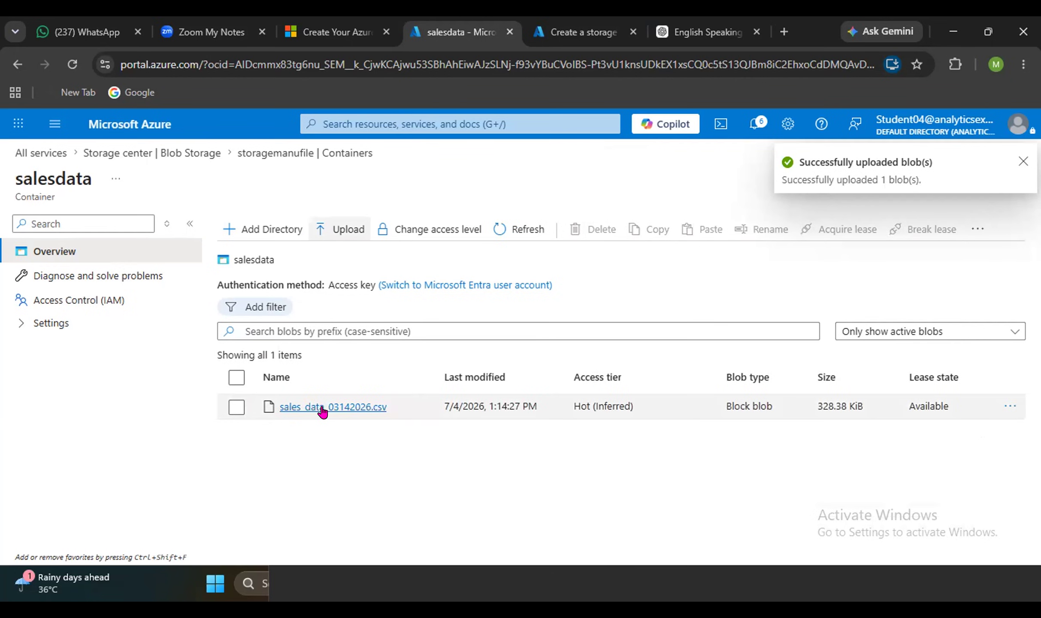
Review sales_data_03142026.csv properties (Block blob, 328.38 KiB), then switch to the other window.
click(322, 411)
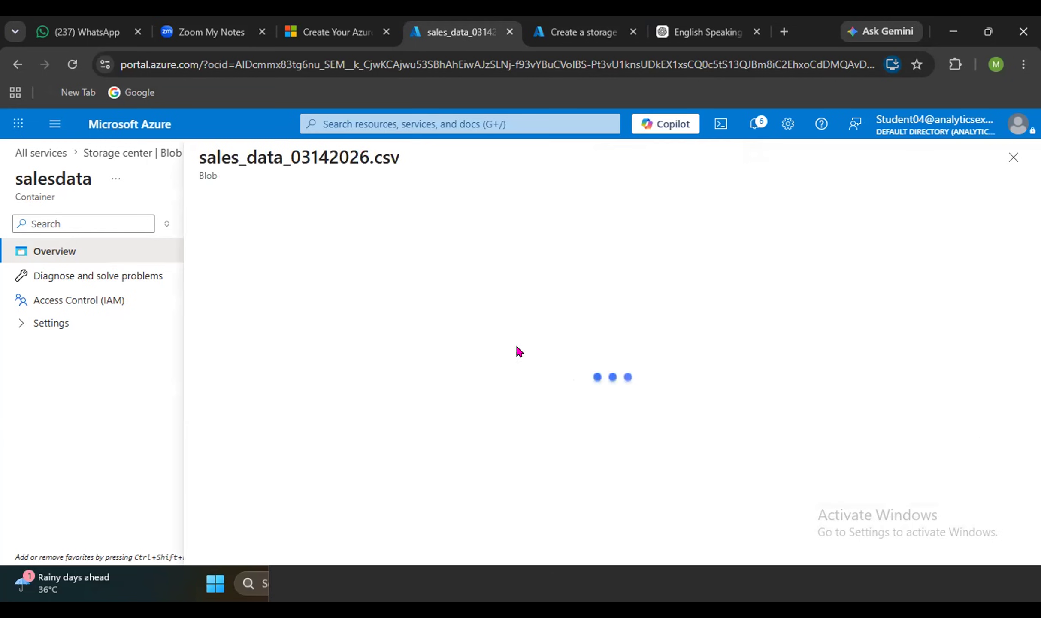
scroll(565, 410, down, 2)
scroll(565, 410, up, 2)
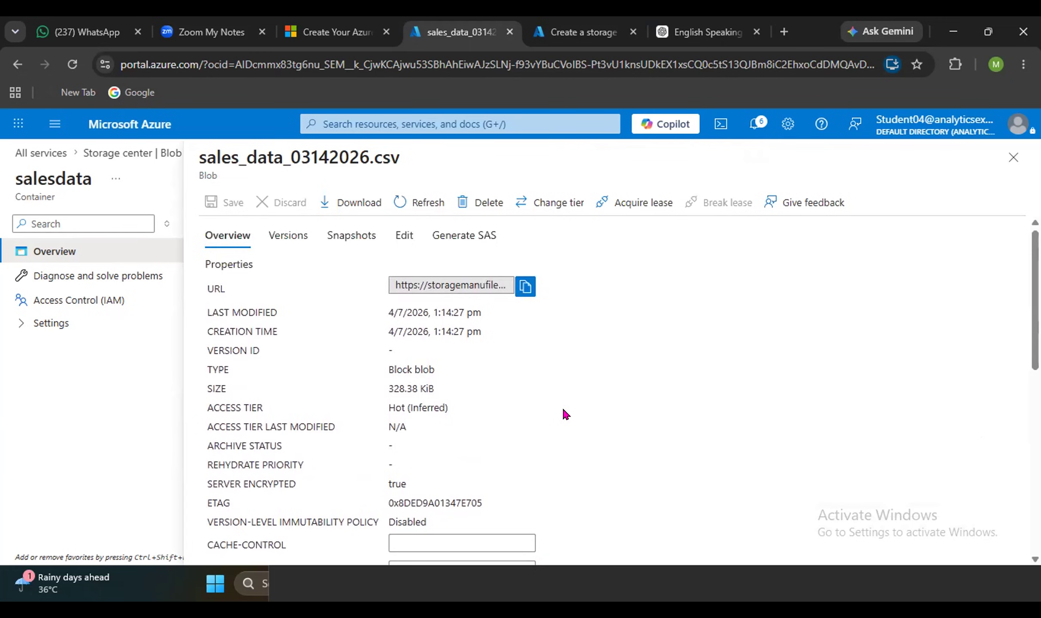
scroll(563, 410, down, 8)
scroll(564, 410, down, 3)
scroll(563, 410, up, 10)
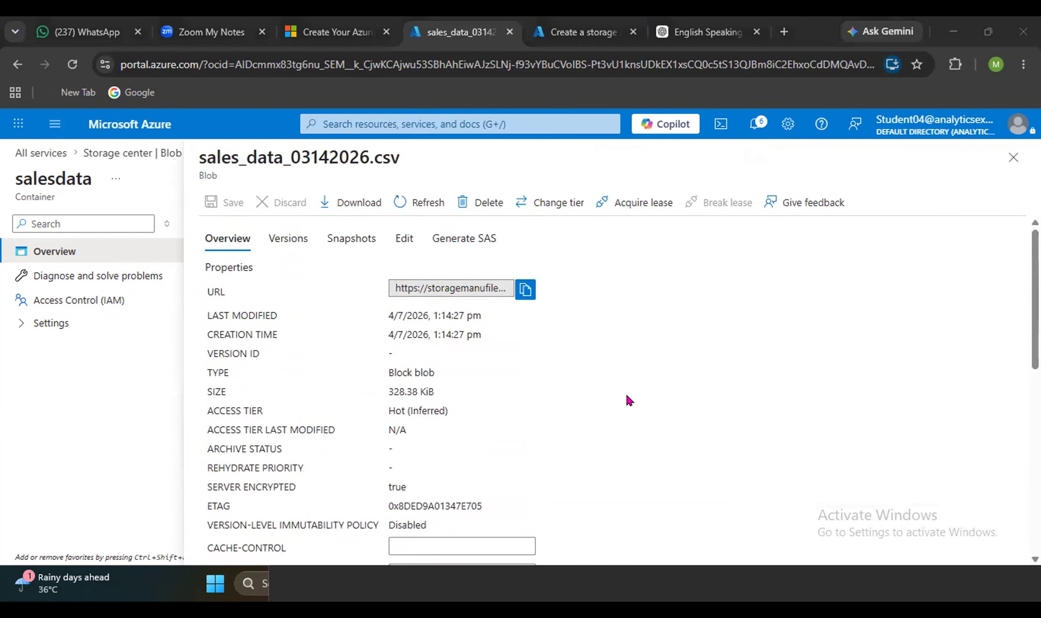
key(alt+Tab)
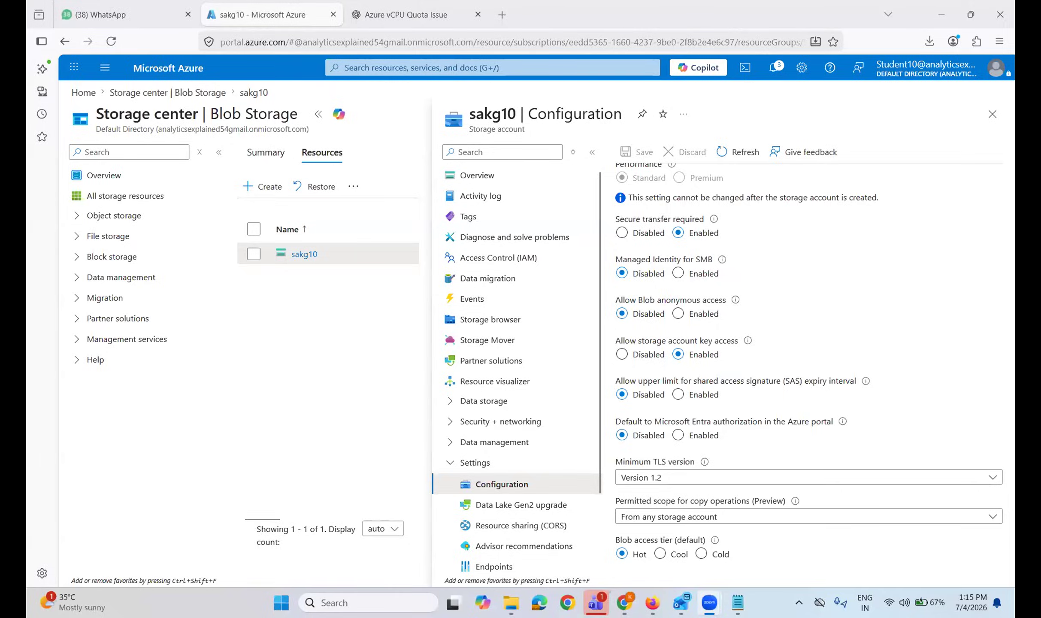
Open the storage browser for the sakg10 storage account.
click(308, 316)
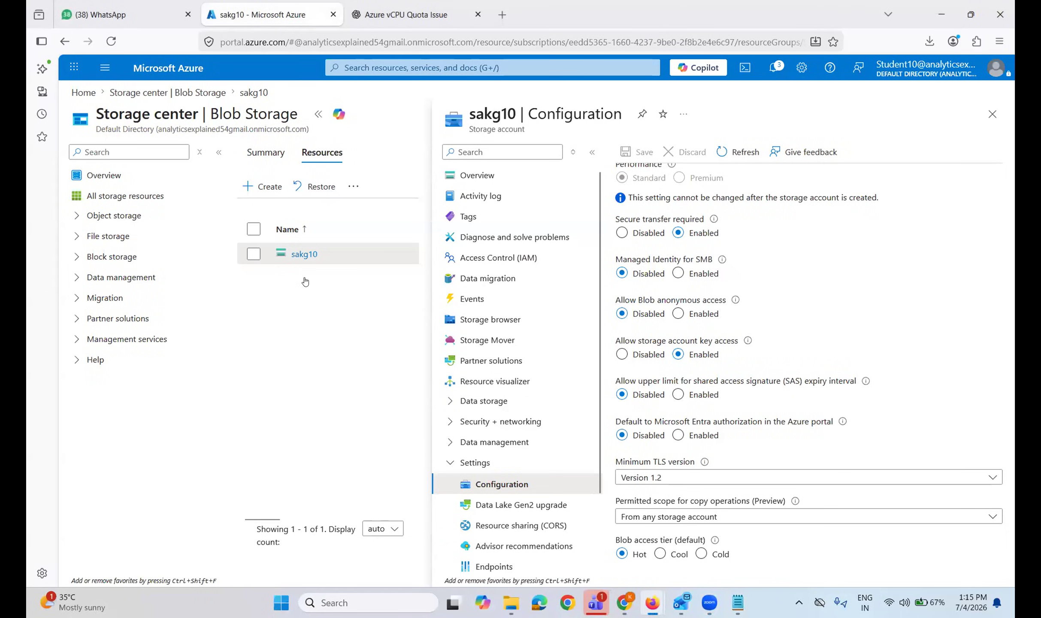
click(304, 254)
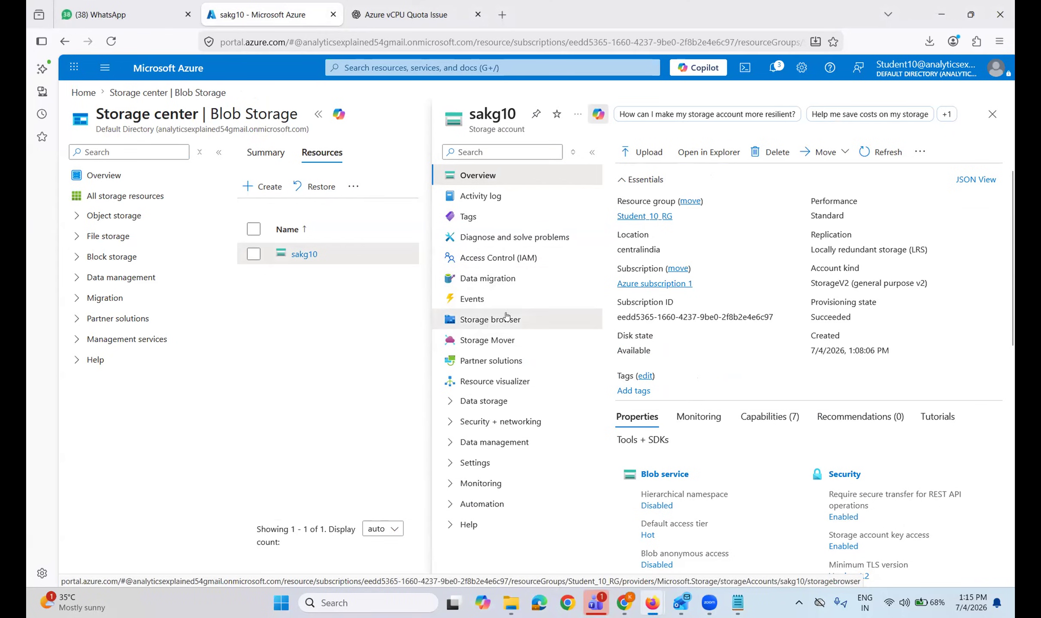
click(485, 322)
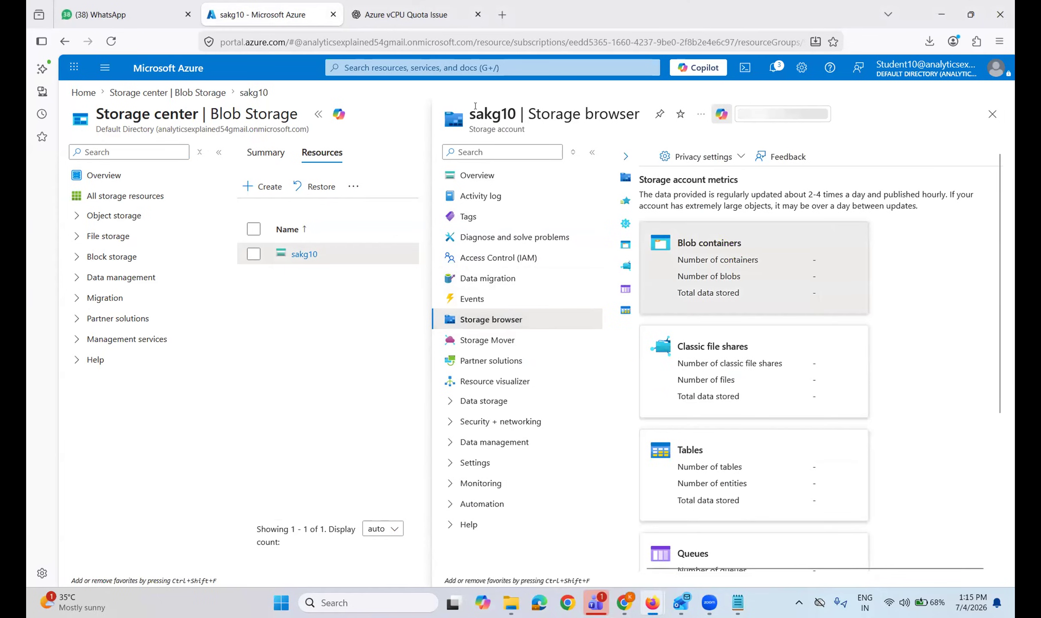
Filter sakg10's menu by 'con', show its containers, and open blobsales10.
key(g+slash)
text(contai)
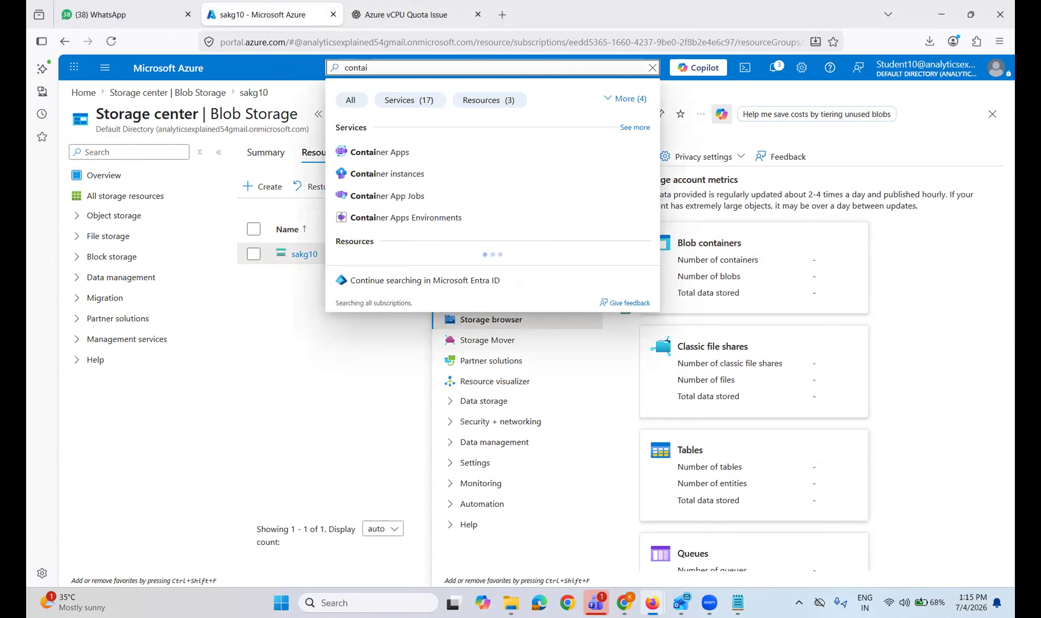
key(BackSpace)
key(BackSpace)
key(BackSpace)
key(BackSpace)
key(BackSpace)
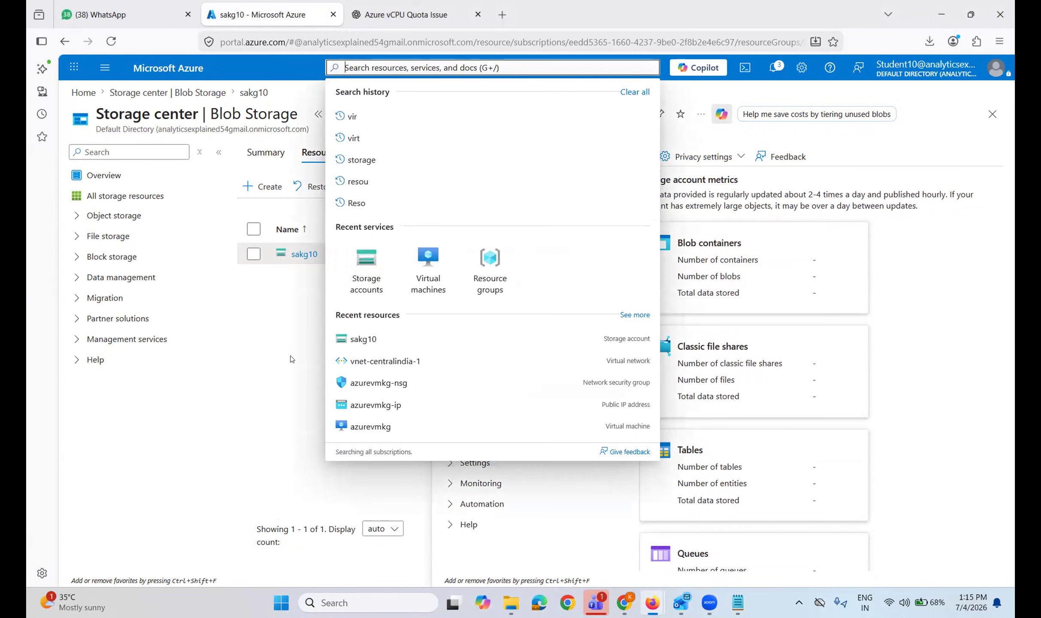
key(Escape)
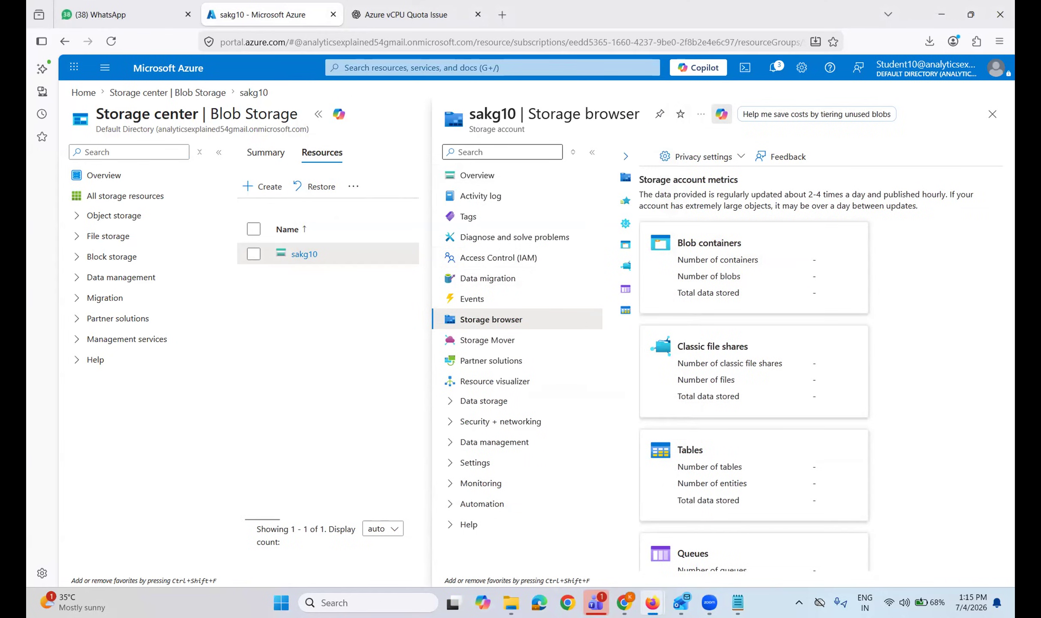
click(494, 152)
text(con)
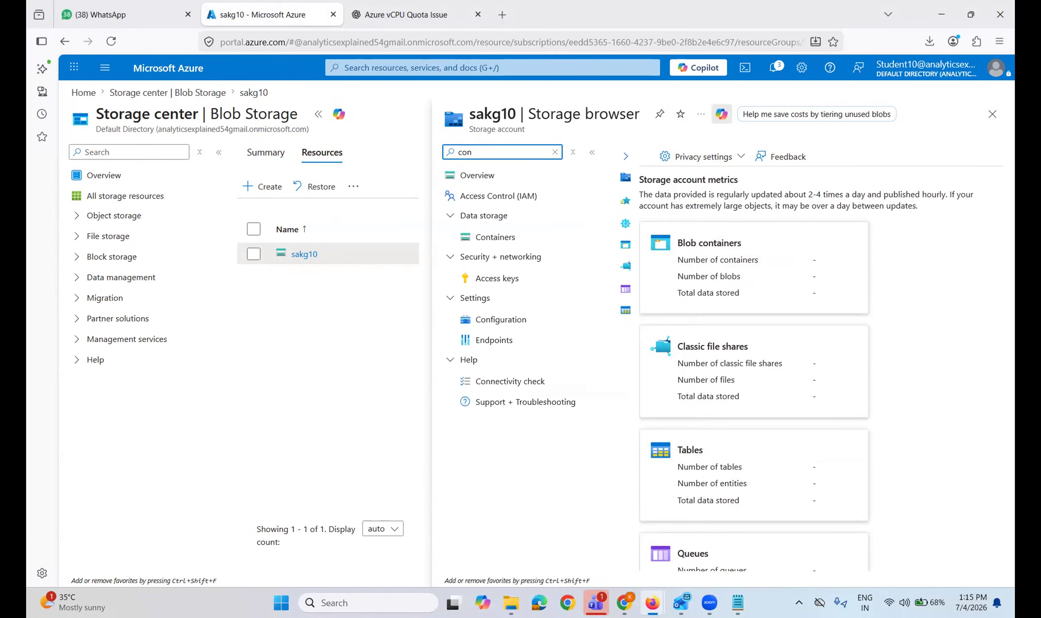
click(498, 236)
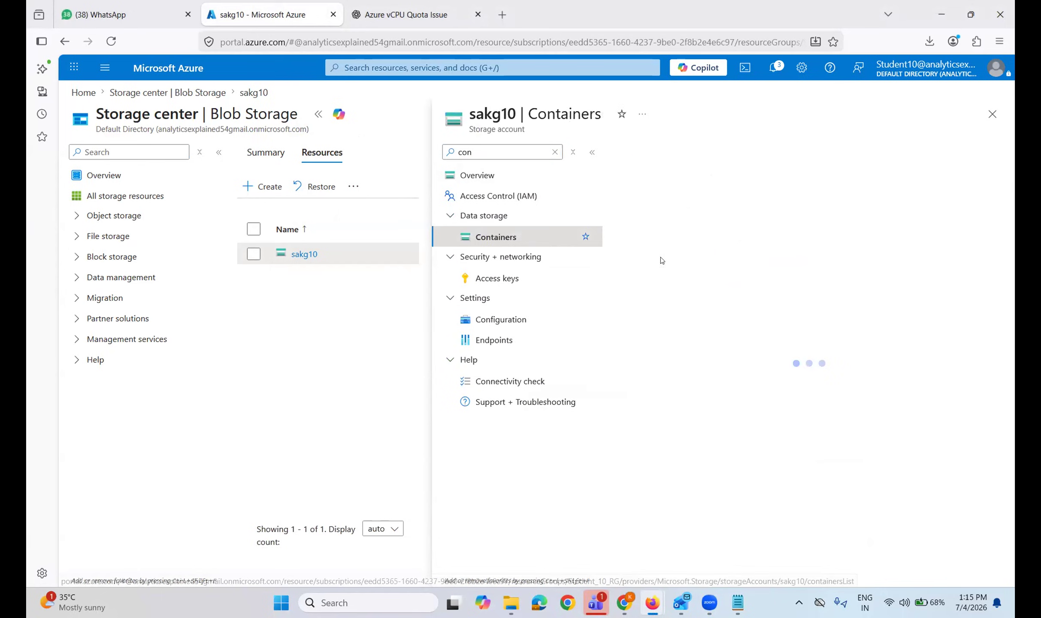
click(688, 266)
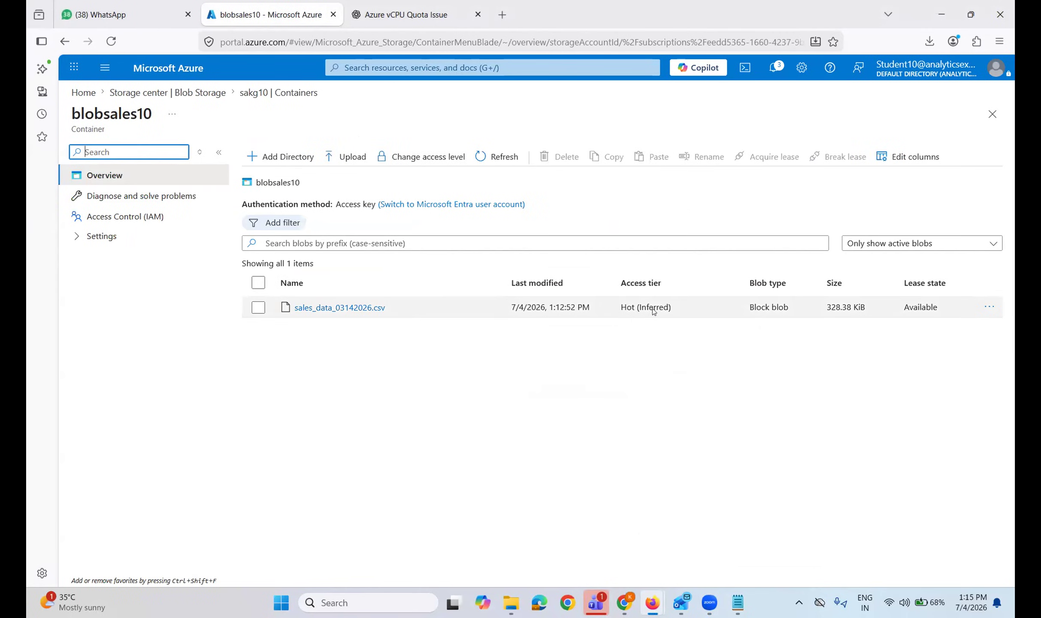